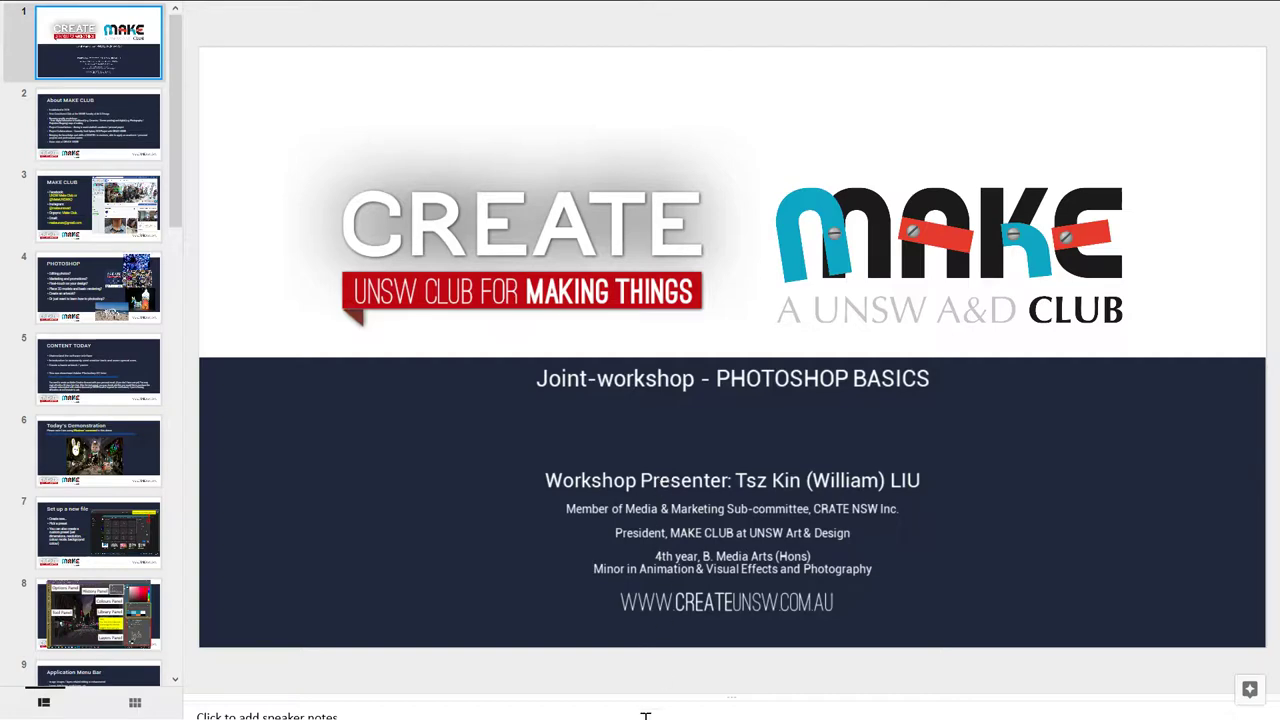
Open slide 2, 'About MAKE CLUB', from the left filmstrip.
left_click(96, 122)
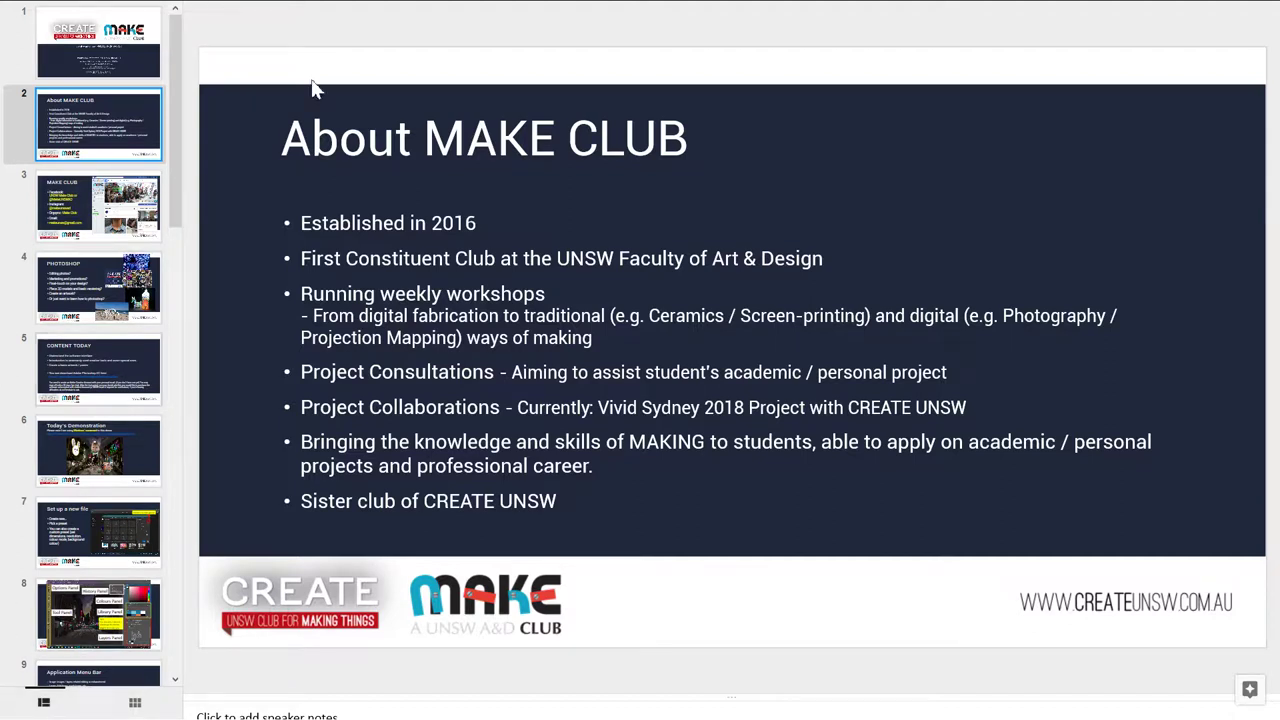
Go to slide 3, the MAKE CLUB contacts slide, then on to slide 4, 'PHOTOSHOP'.
left_click(90, 214)
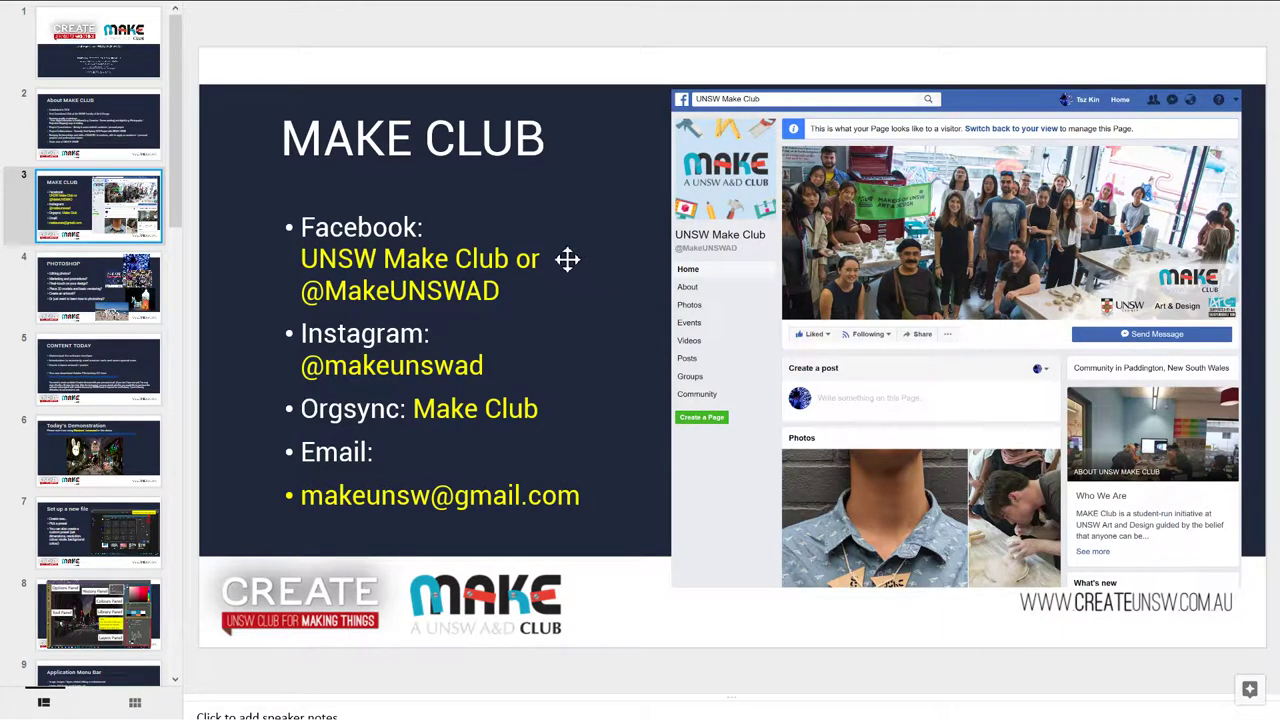
left_click(84, 289)
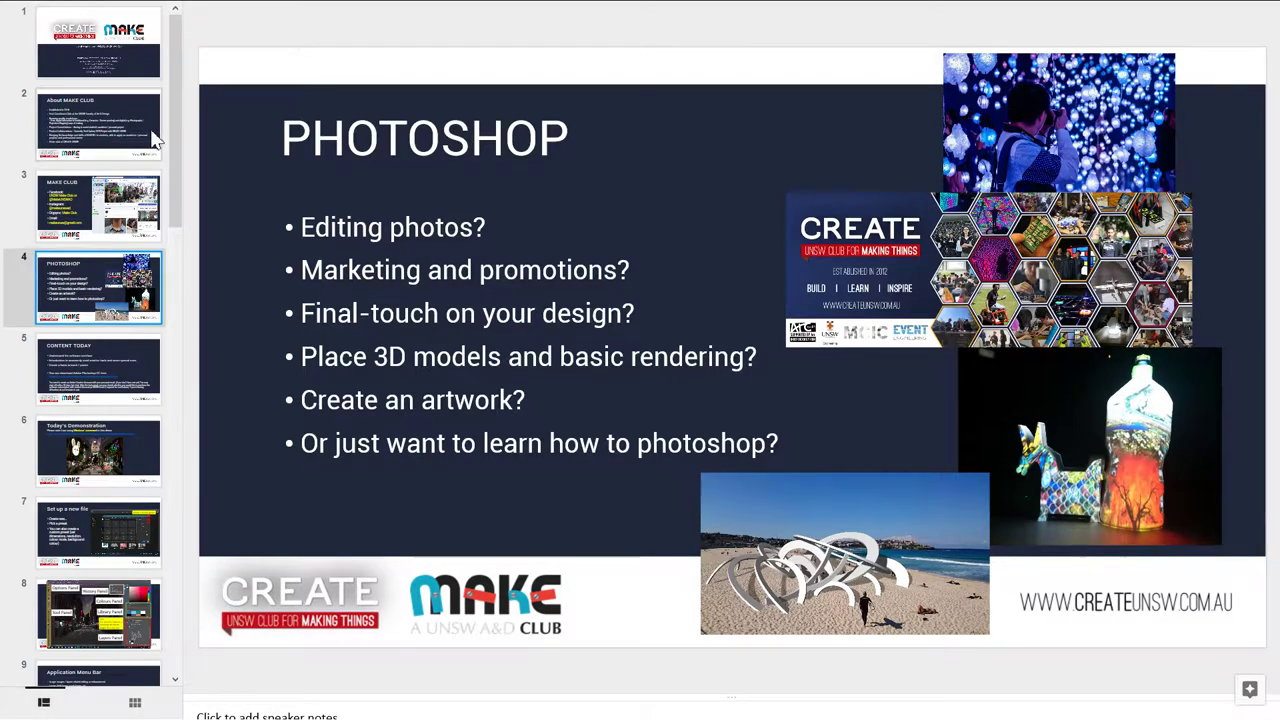
Open slide 5, 'CONTENT TODAY', with the session goals and Photoshop download link.
left_click(112, 392)
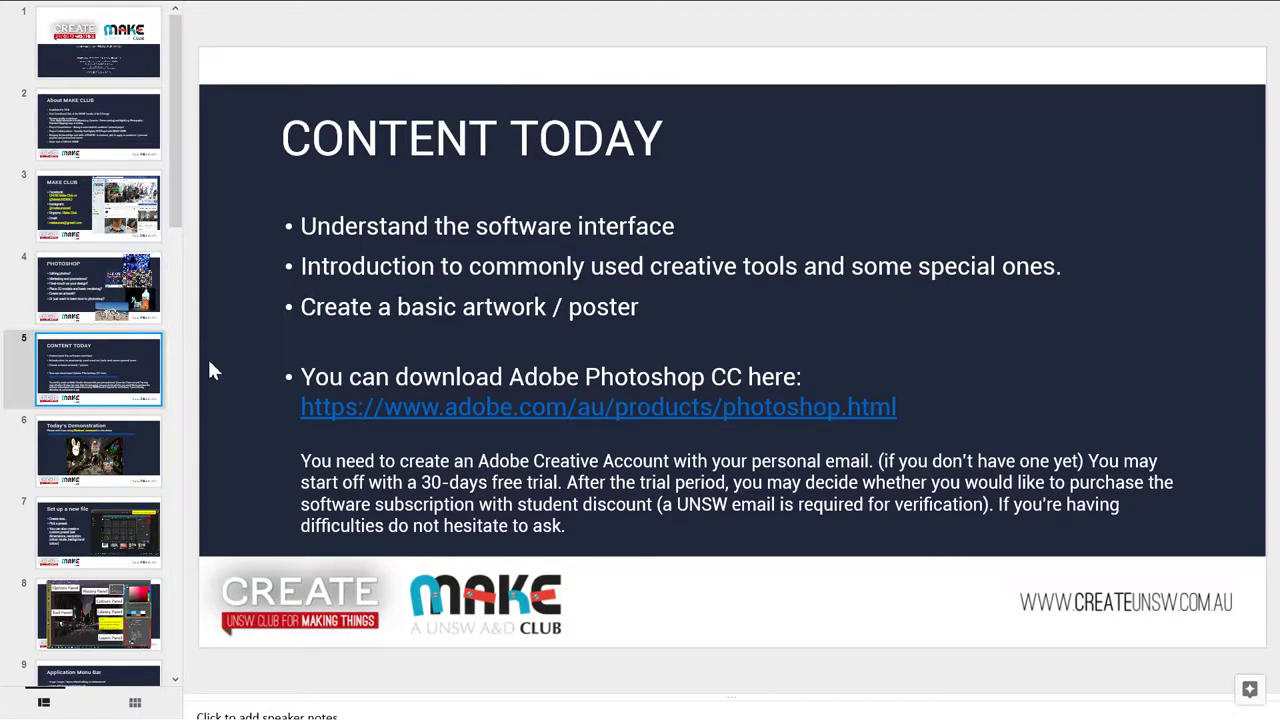
Open slide 6, 'Today's Demonstration', showing the finished Easter composite poster.
left_click(137, 455)
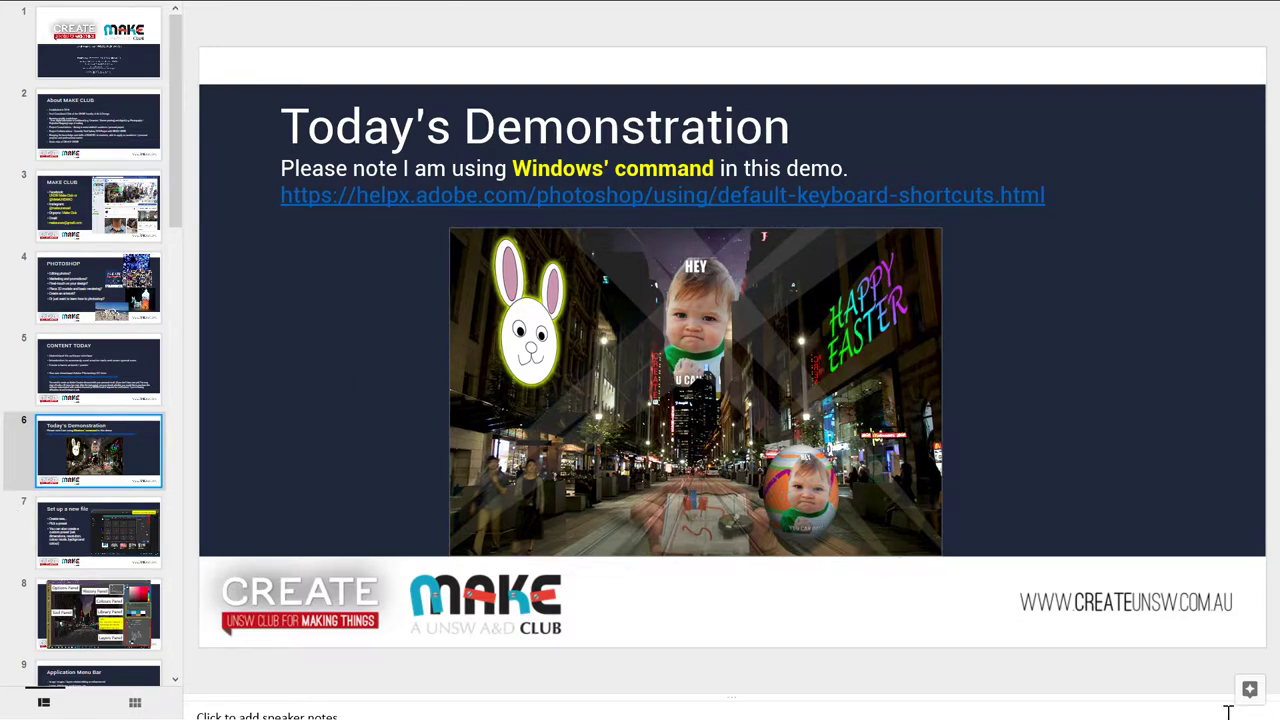
Take the browser out of full-screen mode and then put it back in with F11.
key("F11")
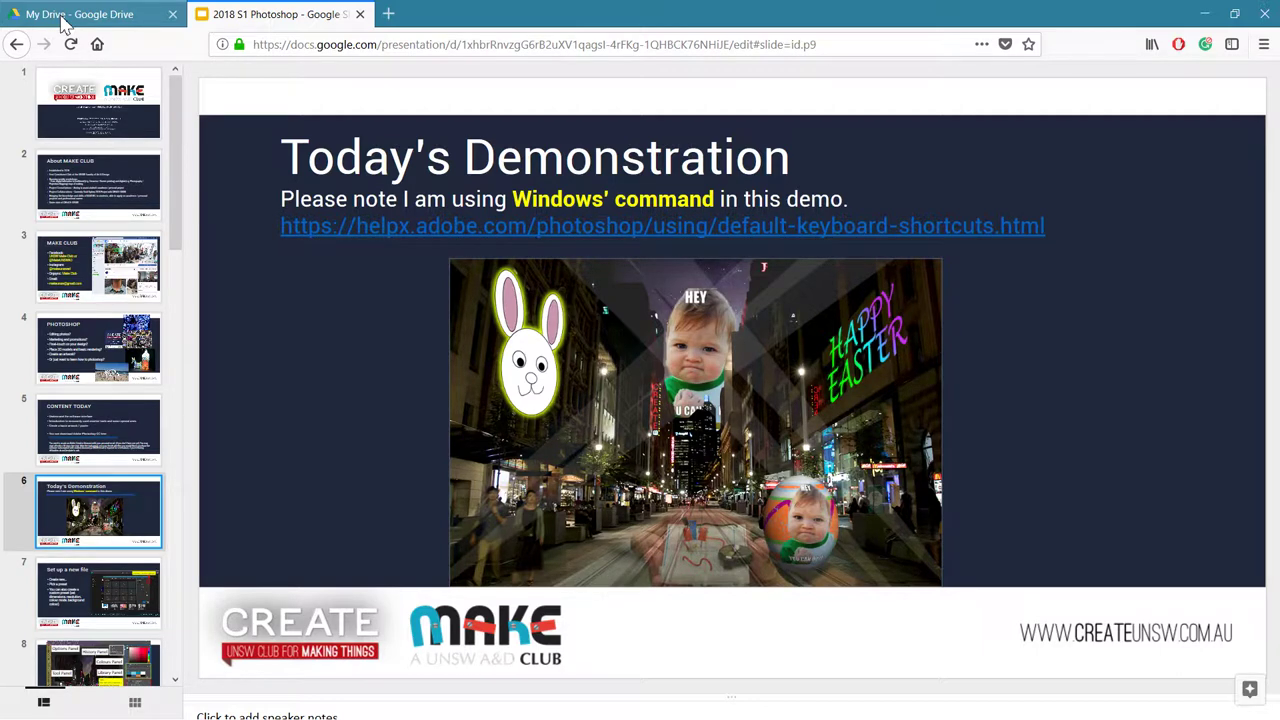
key("F11")
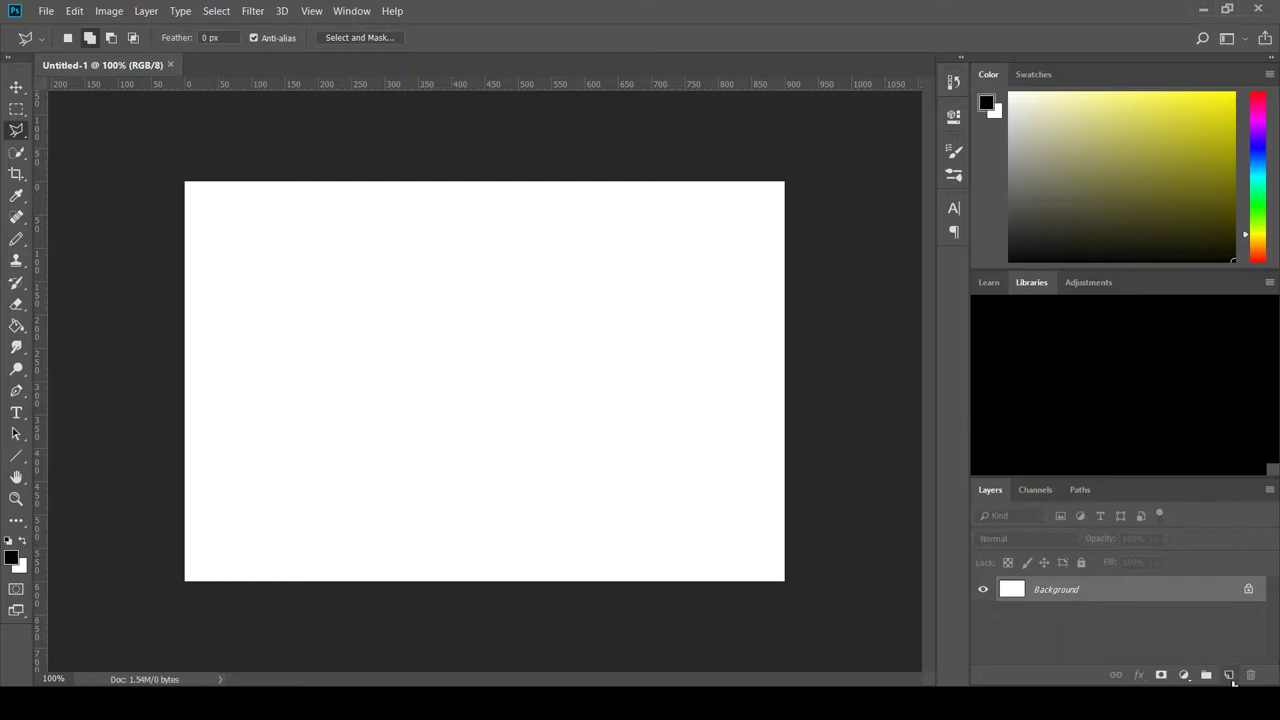
Add an empty layer to the poster and make a duplicate document of the street photo.
left_click(1231, 676)
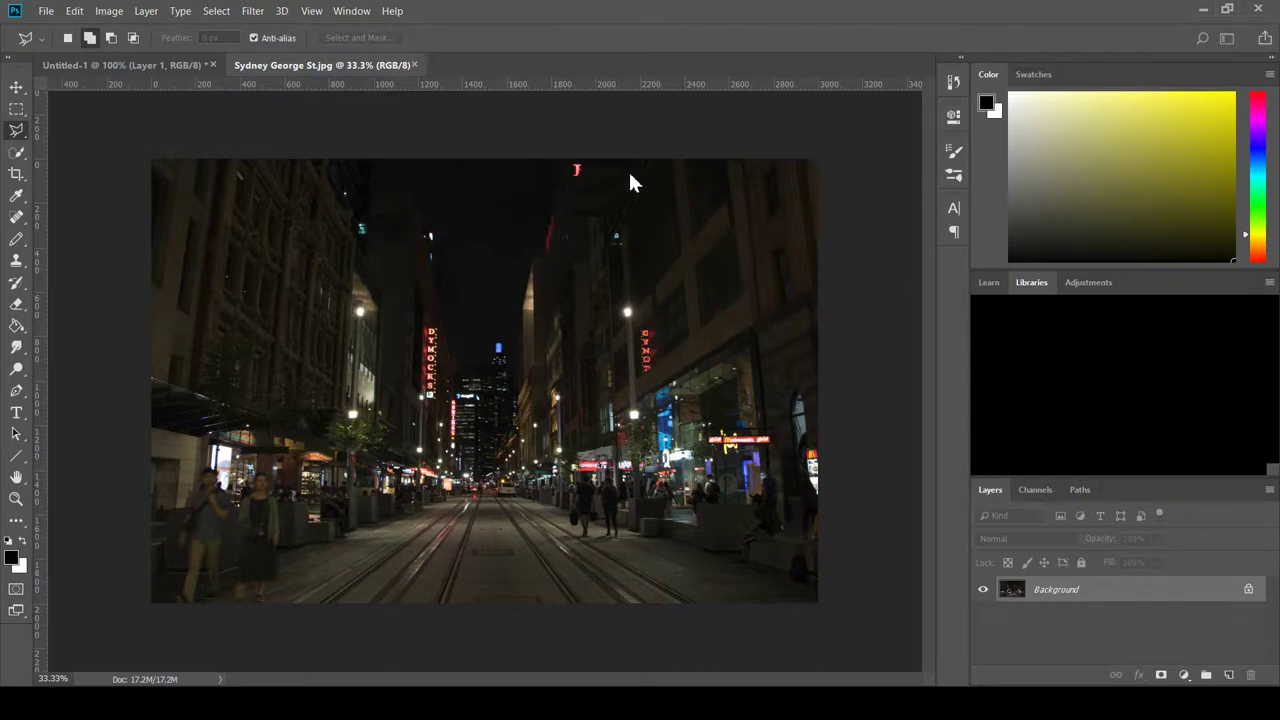
key("Return")
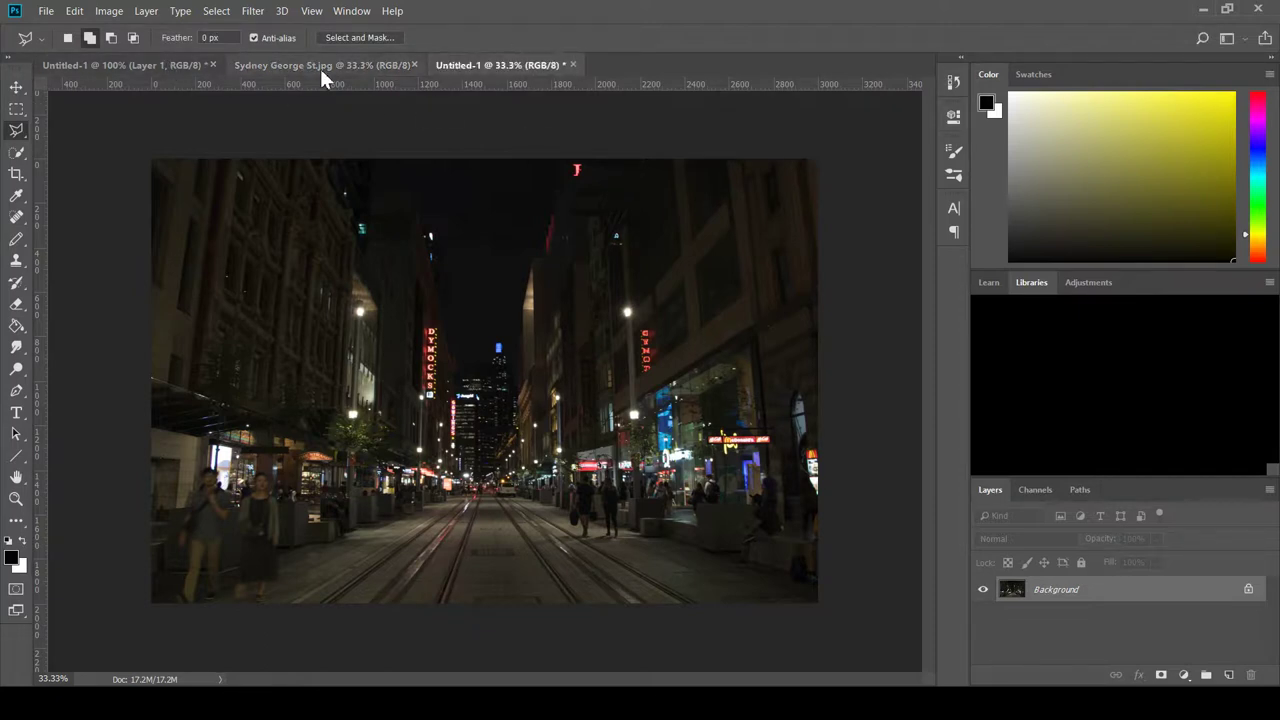
left_click(320, 68)
left_click(150, 61)
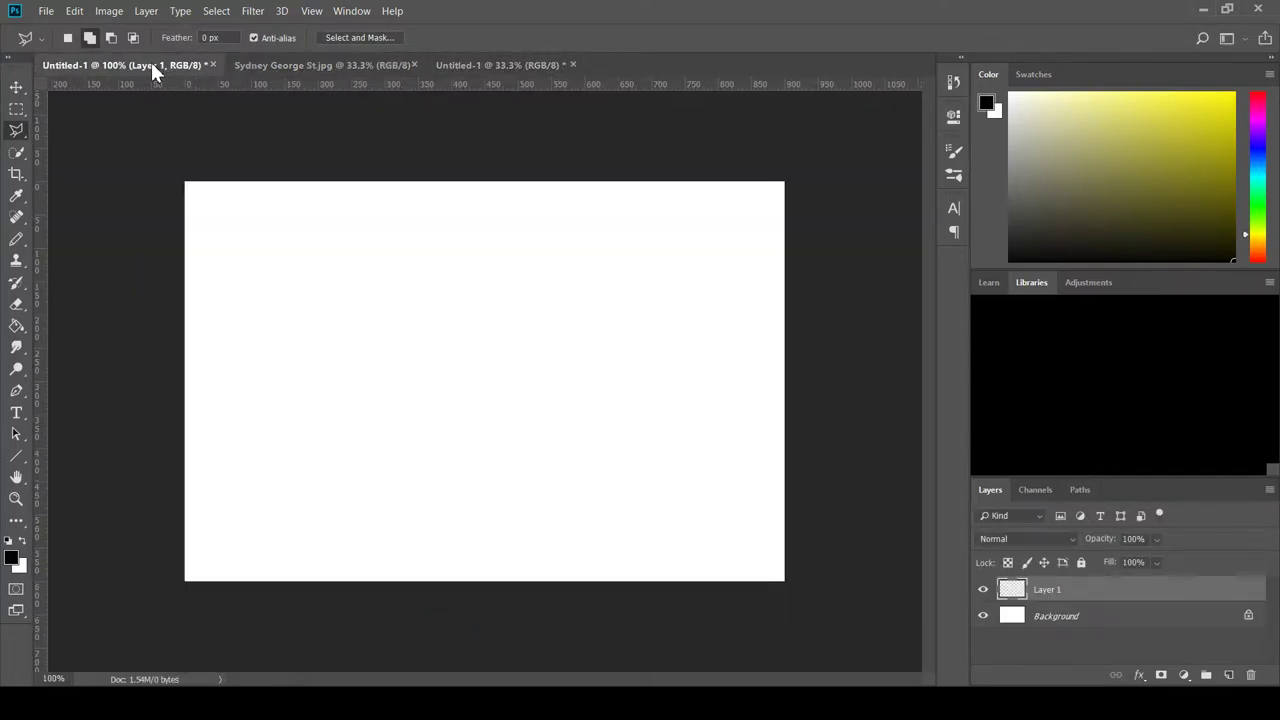
left_click(488, 64)
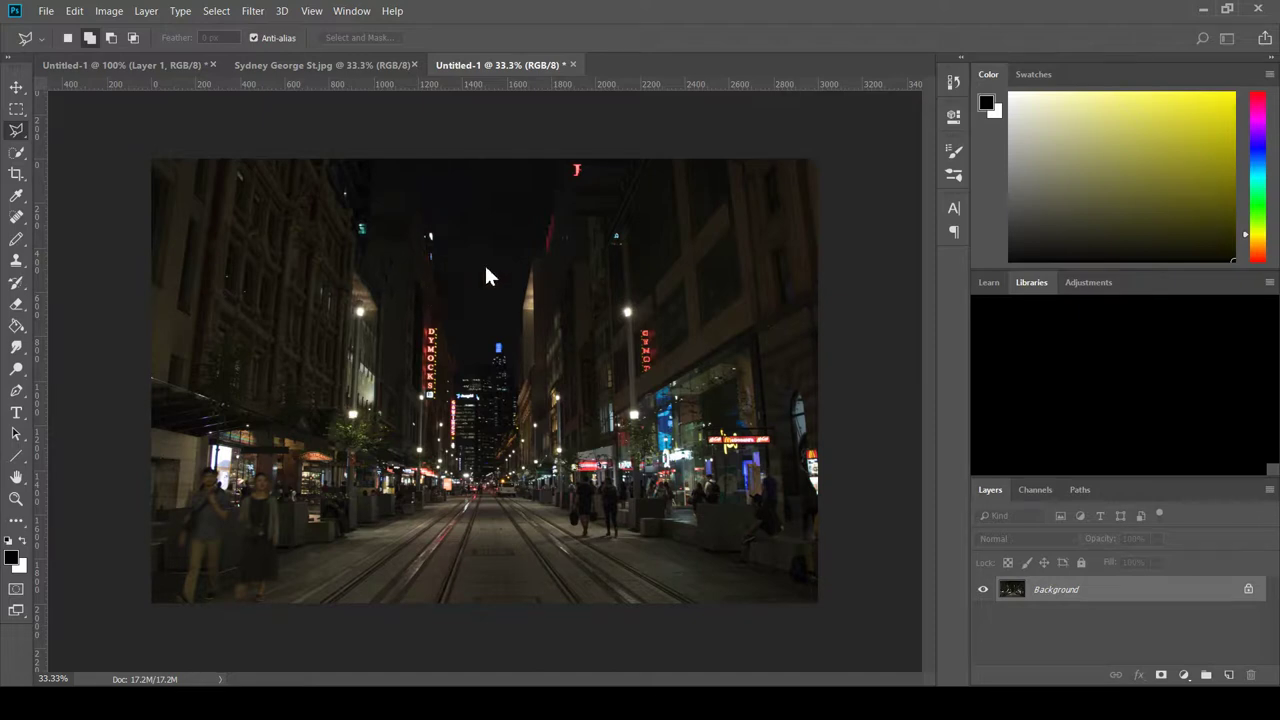
Copy the street photo layer into the poster document and delete the empty Layer 1.
key("ctrl+j")
left_click(114, 65)
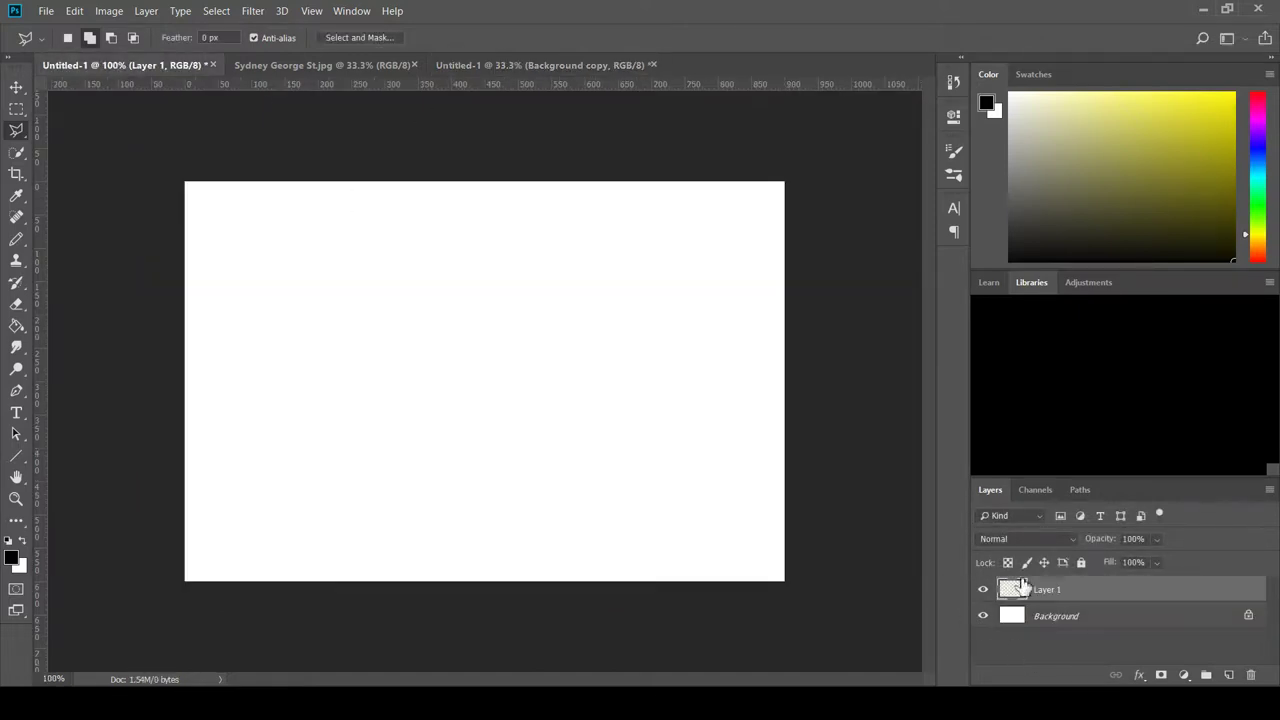
left_click(542, 72)
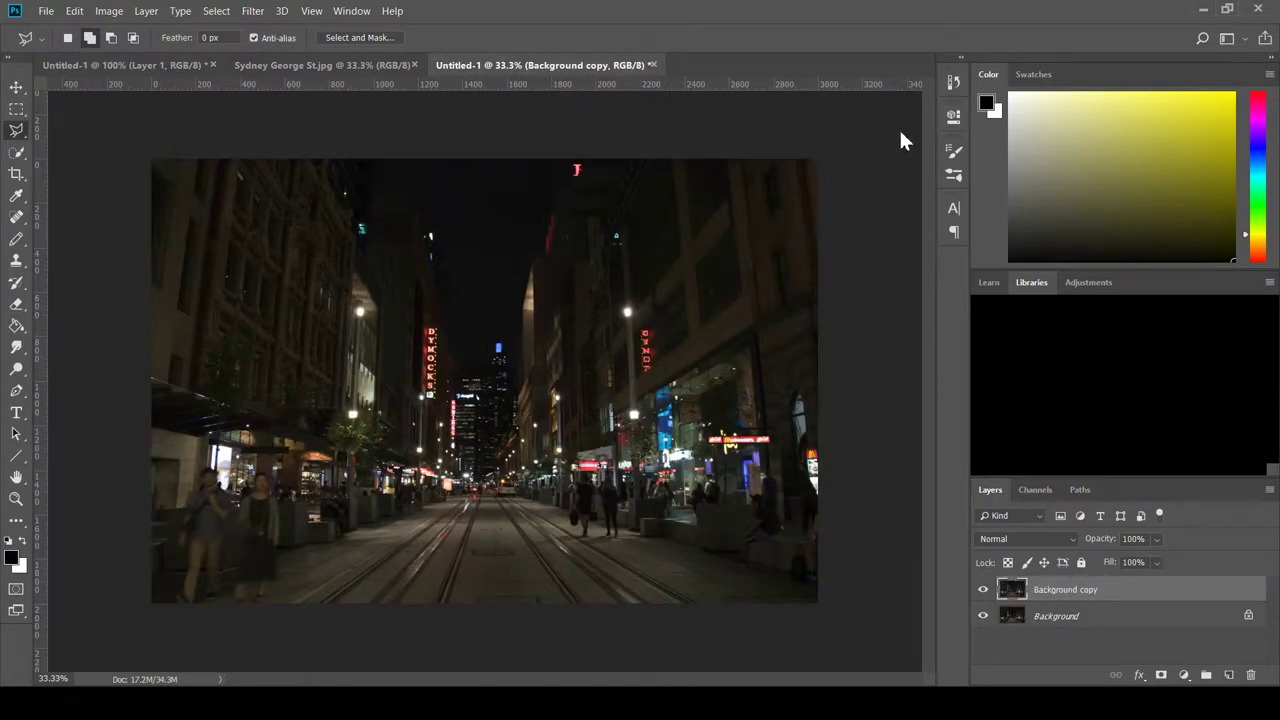
left_click(478, 243)
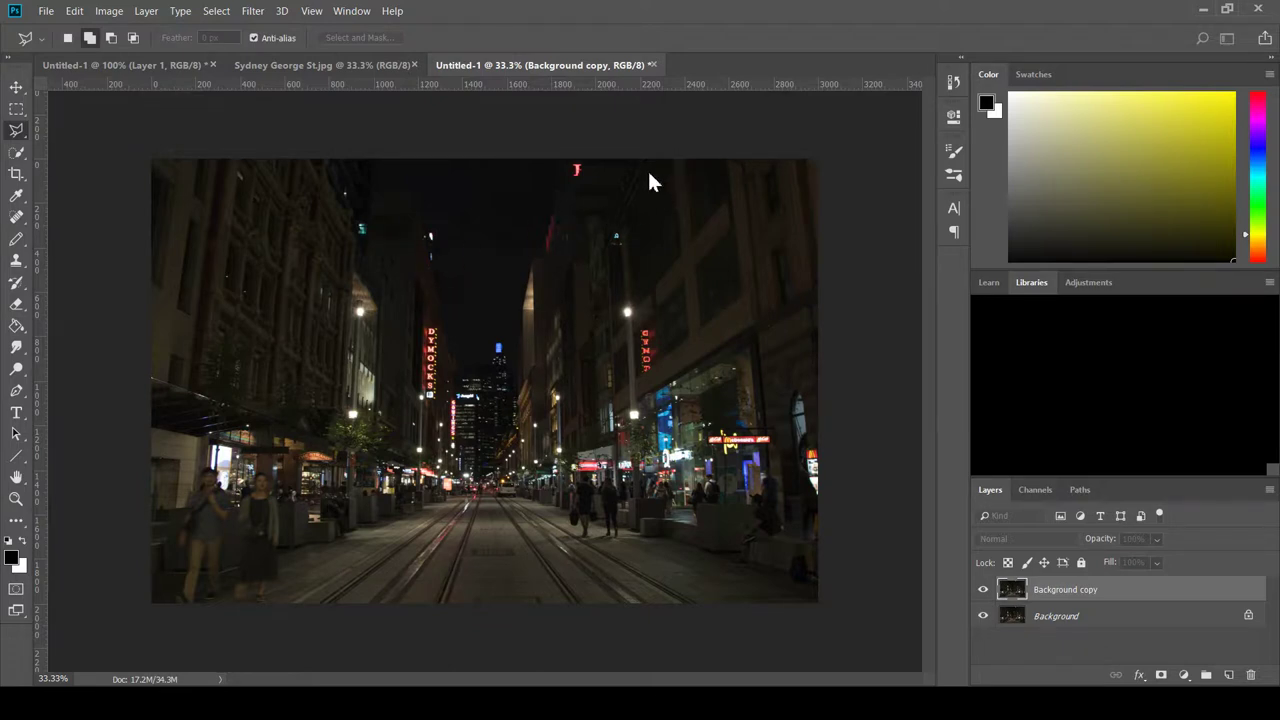
left_click_drag(650, 183, 148, 65)
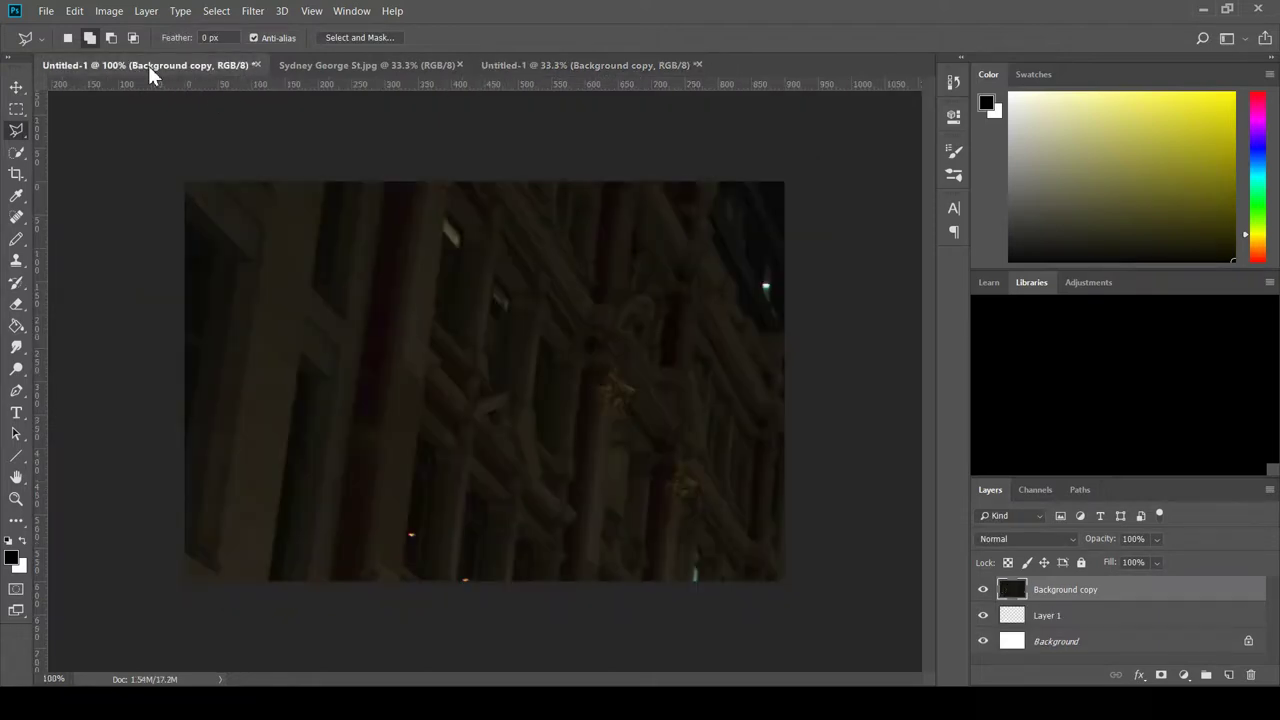
left_click(1050, 616)
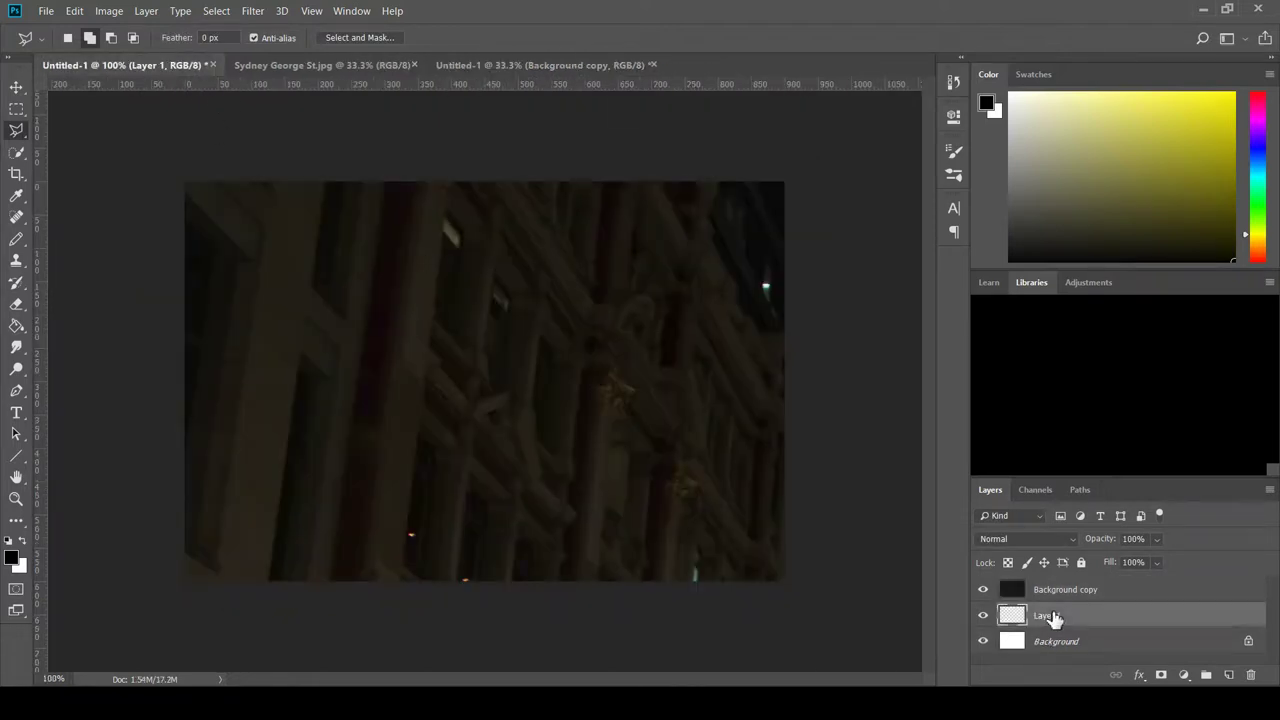
key("Delete")
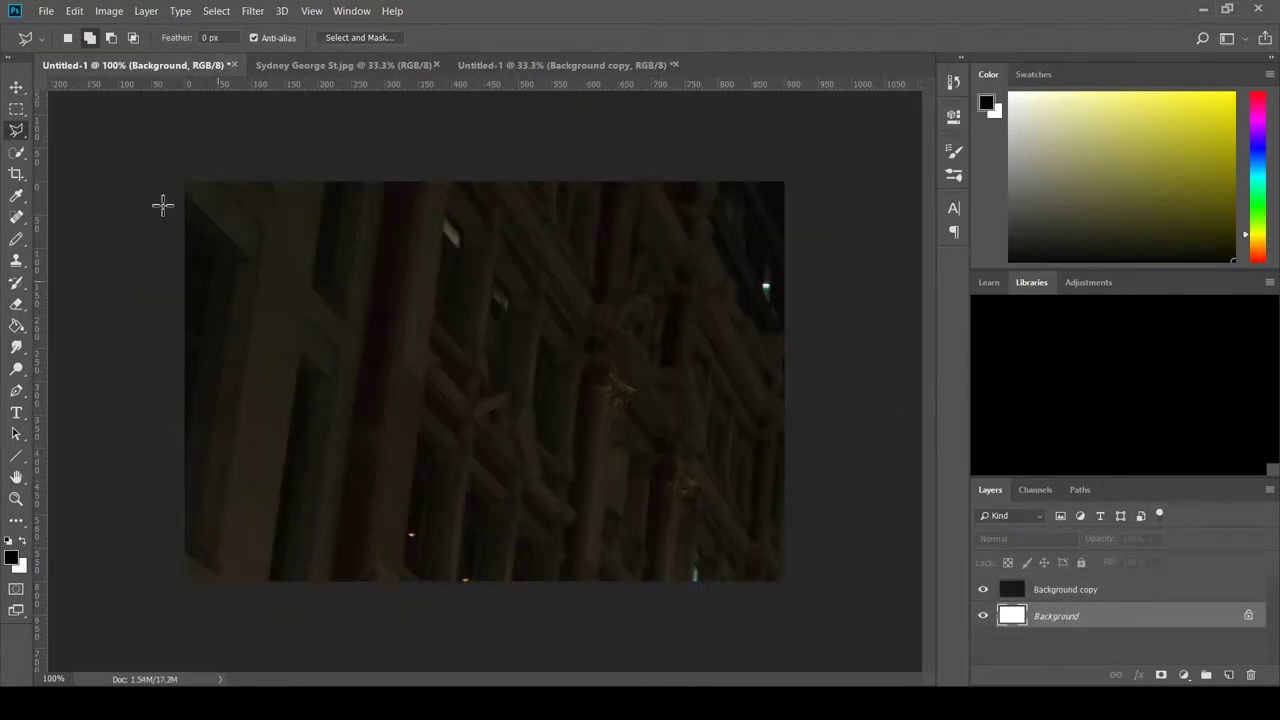
Delete the oversized Background copy and commit the placed Sydney George St photo at 30% scale.
left_click(16, 87)
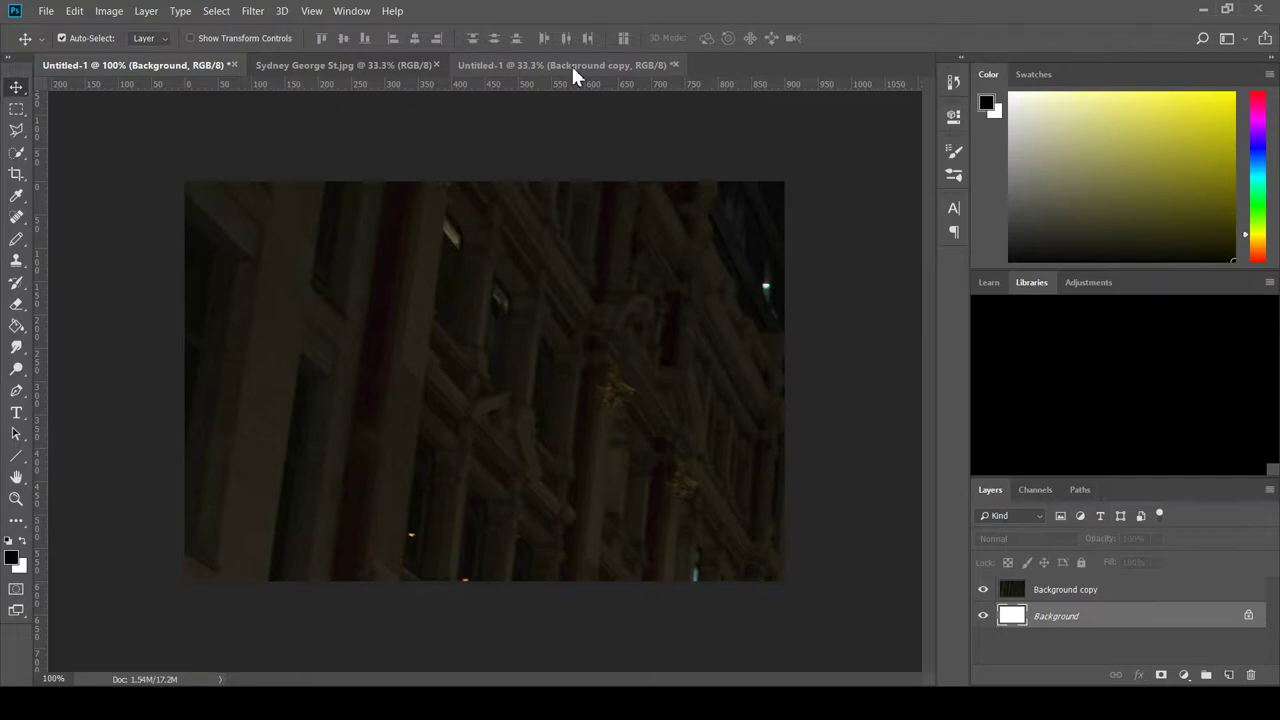
left_click(594, 366)
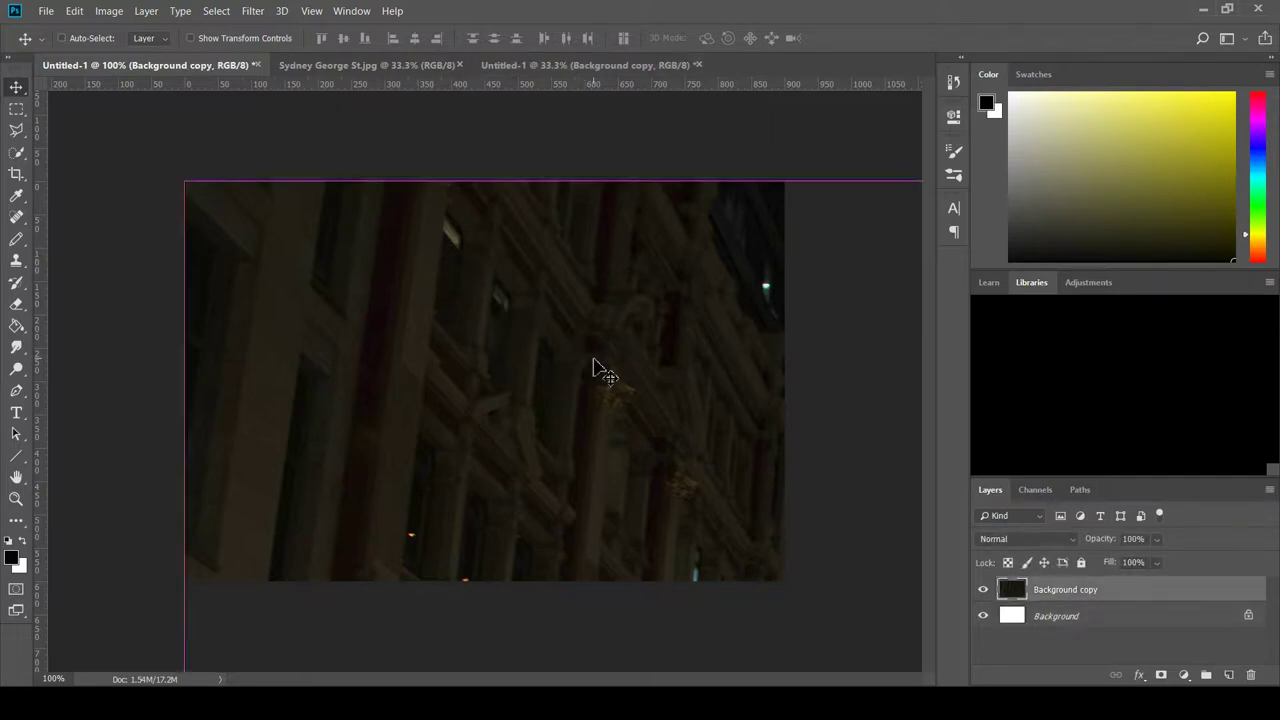
key("ctrl+t")
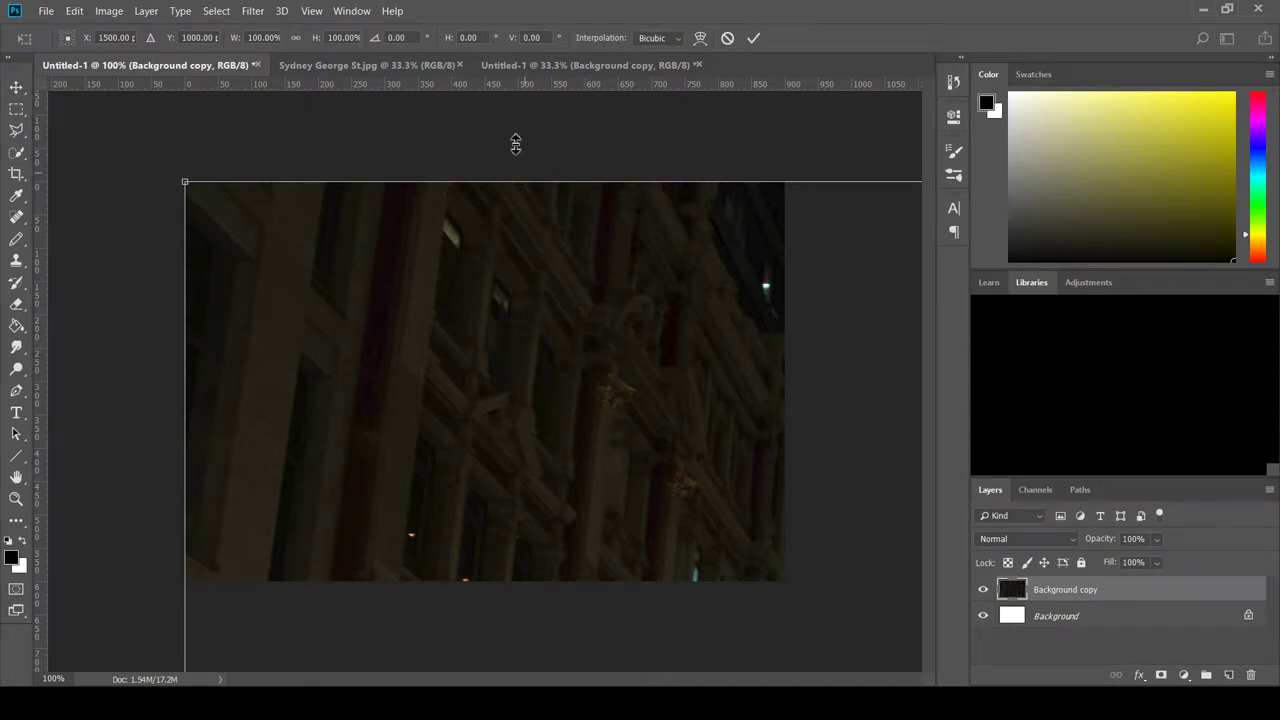
key("Return")
key("Delete")
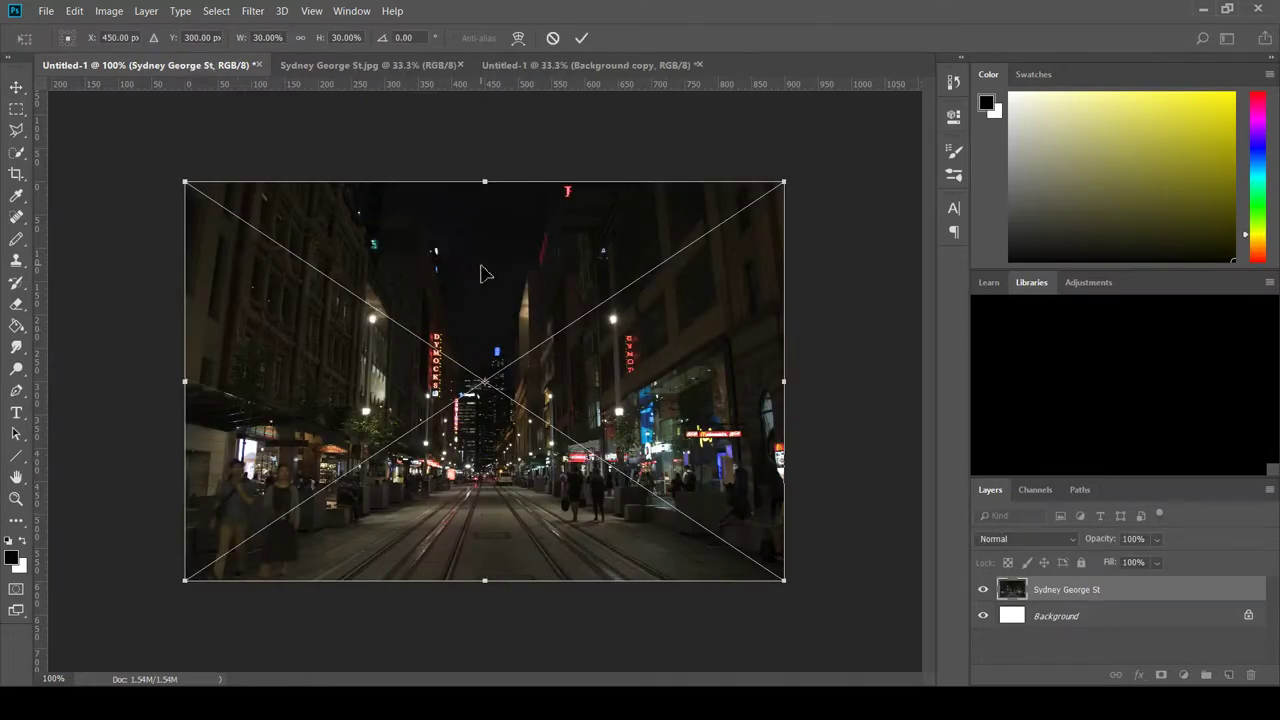
key("Return")
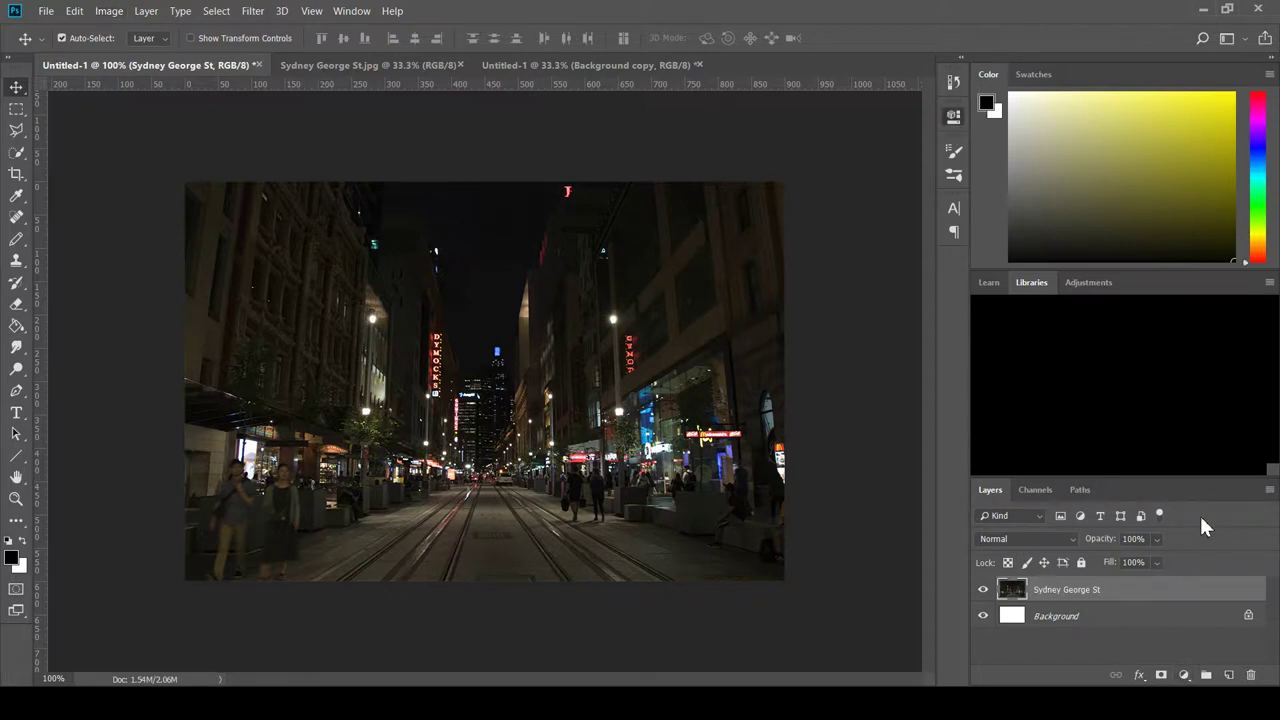
Add a Hue/Saturation adjustment layer and shift the hue slider toward warmer tones.
key("ctrl+u")
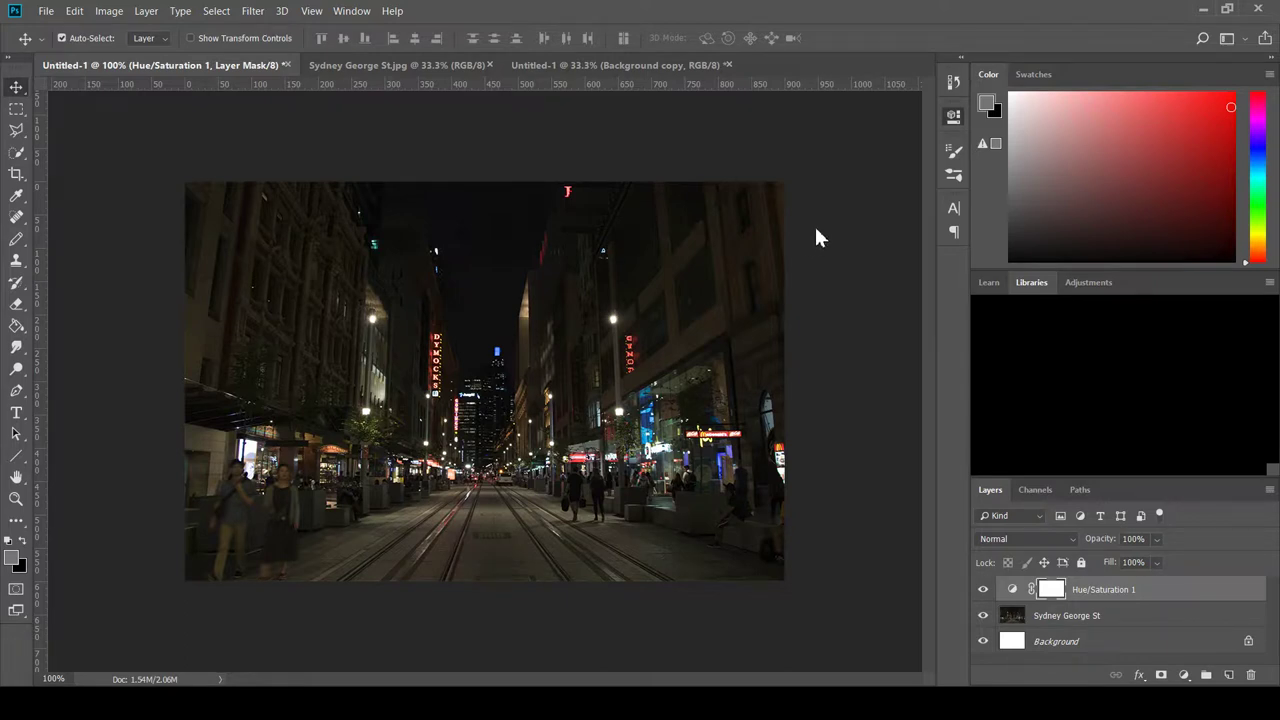
left_click_drag(812, 228, 841, 226)
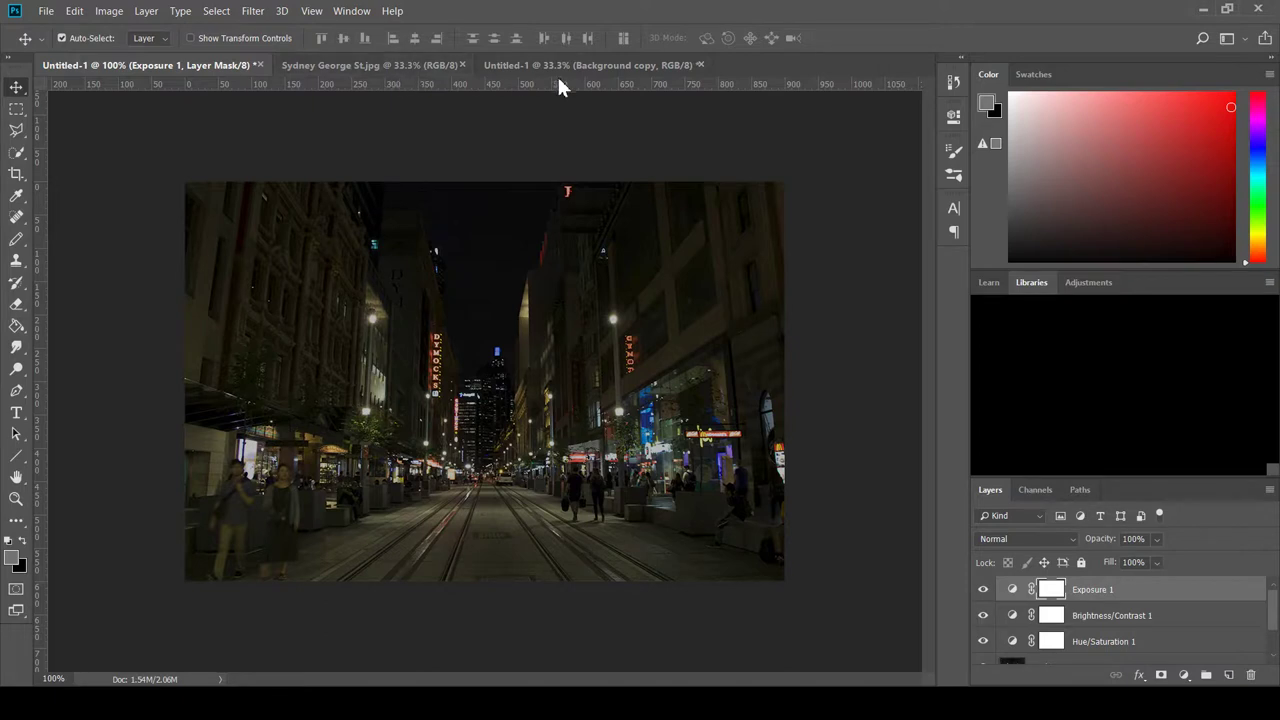
Close the duplicated and original Sydney George St photo documents, returning to Untitled-1.
left_click(617, 70)
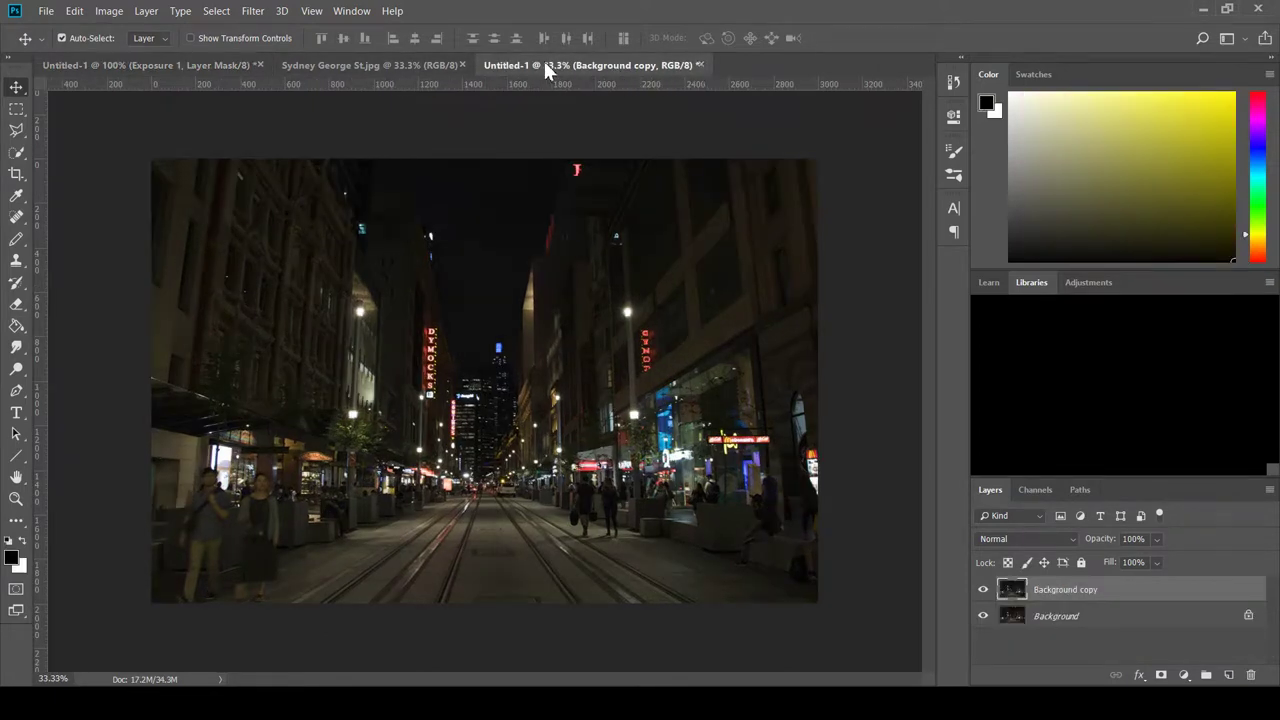
key("ctrl+w")
left_click(462, 65)
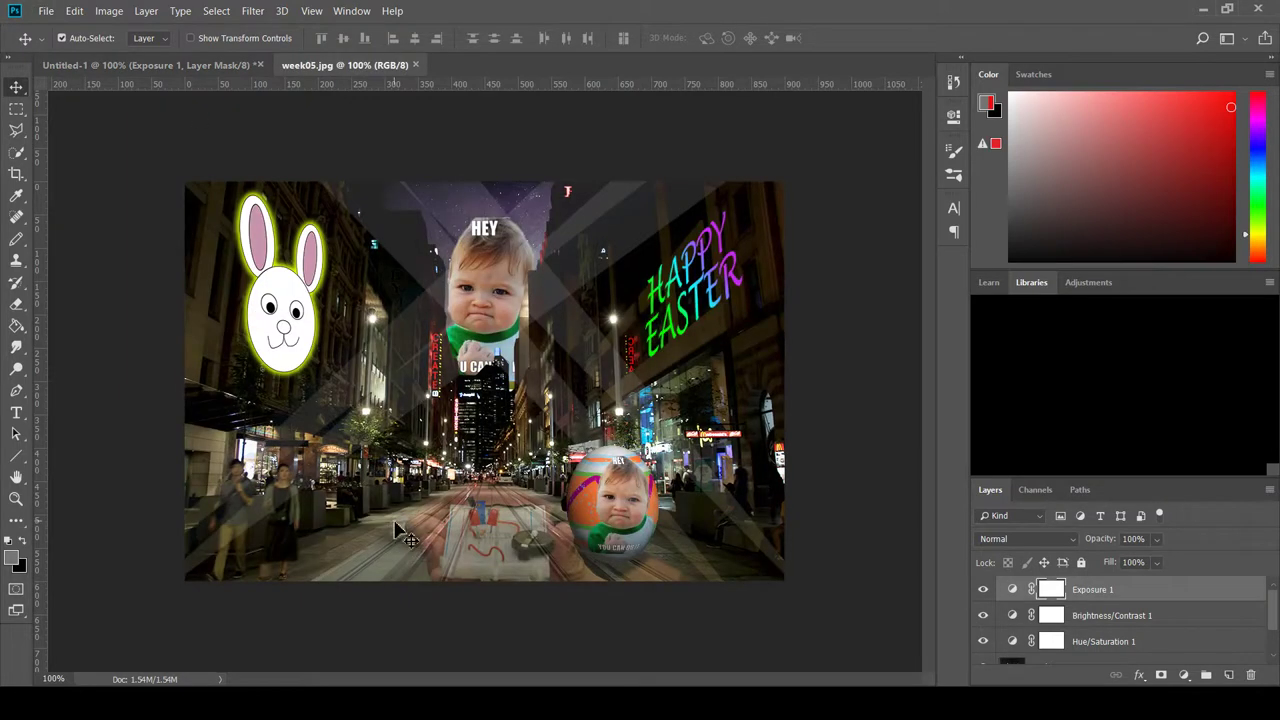
left_click(163, 62)
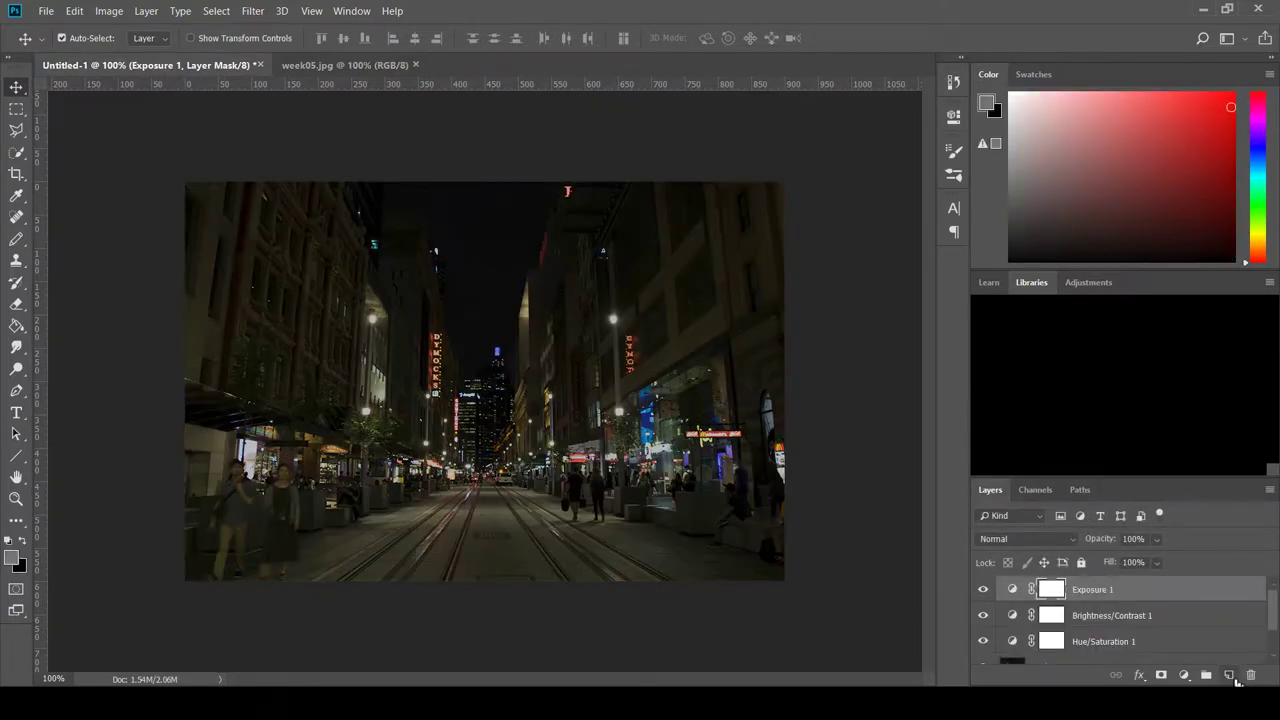
Add a new layer and commit the HEY / YOU CAN DO IT baby photo at the centre.
left_click(1230, 676)
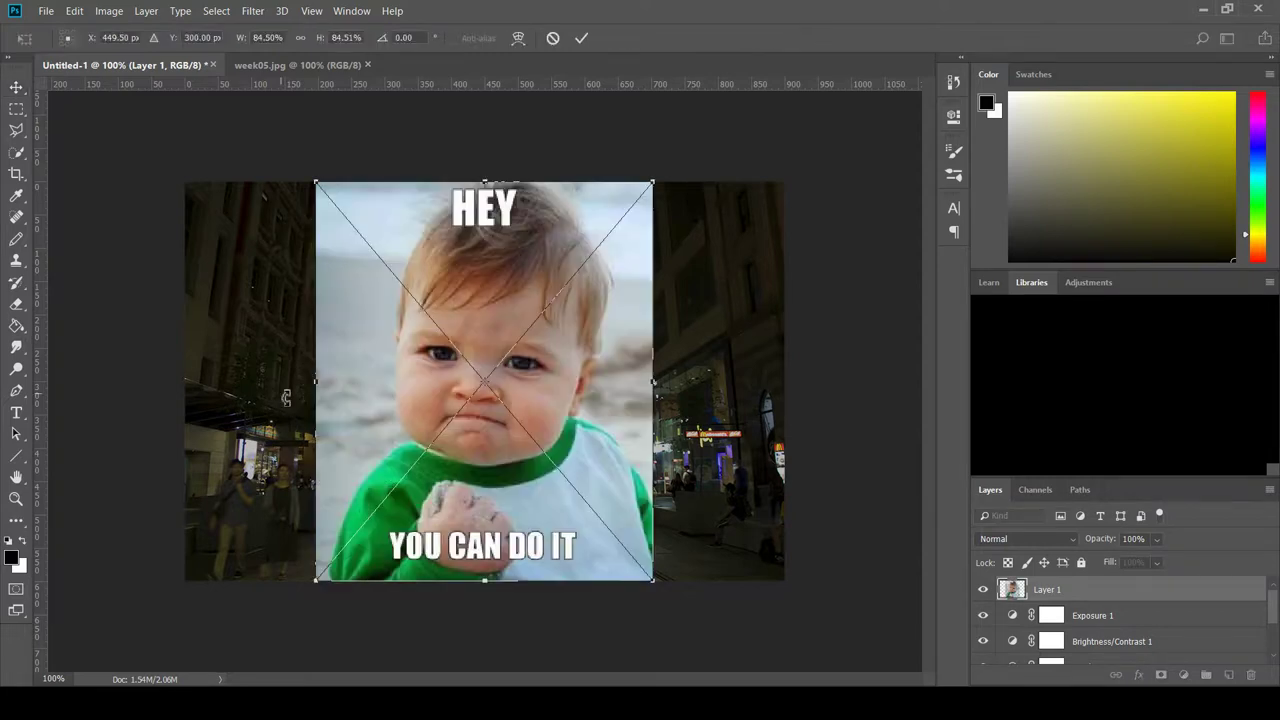
key("Return")
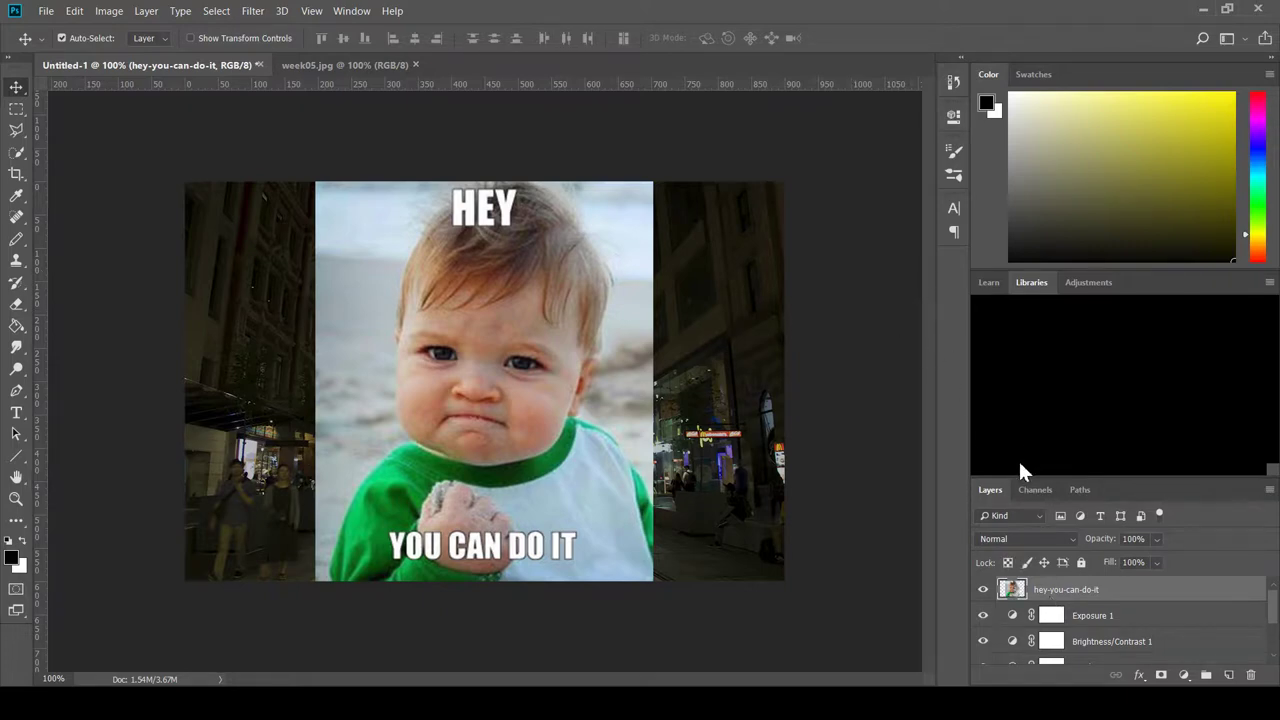
Brush the Quick Selection tool over the sky and background on both sides of the baby.
left_click(17, 154)
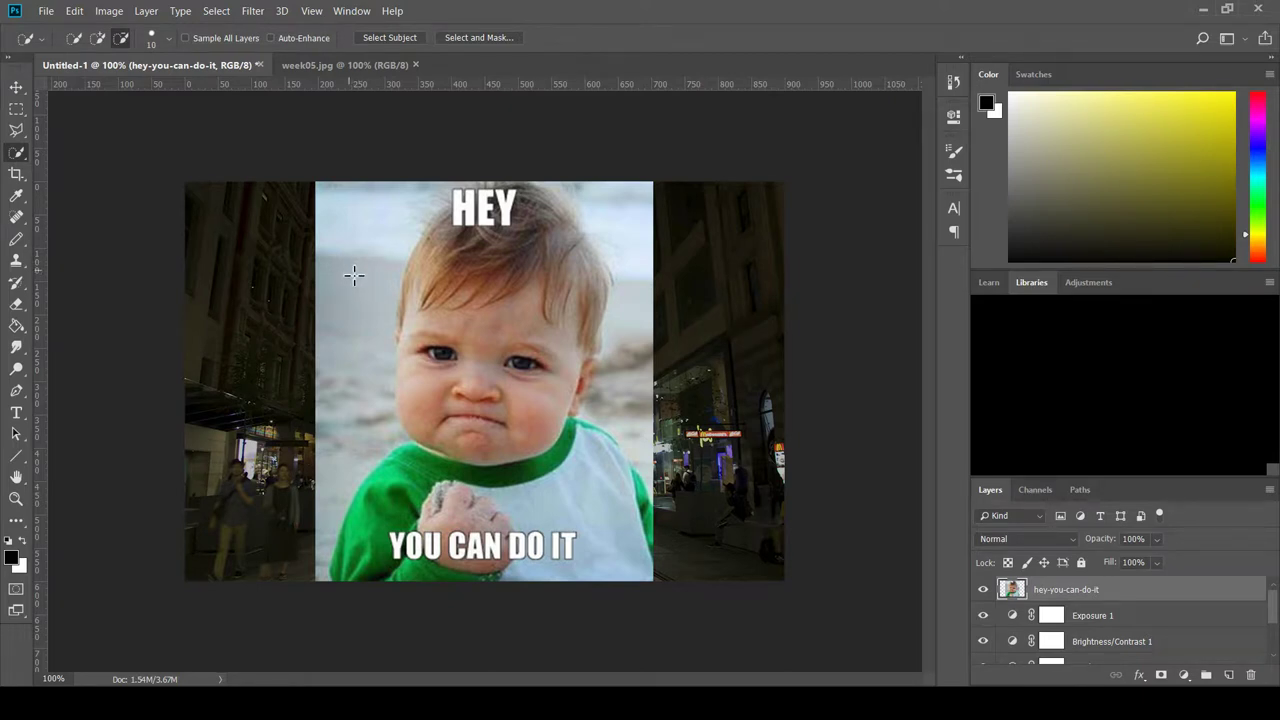
left_click_drag(351, 280, 358, 218)
mouse_move(343, 265)
left_mouse_down()
mouse_move(348, 381)
mouse_move(363, 372)
mouse_move(378, 385)
mouse_move(337, 498)
left_mouse_up()
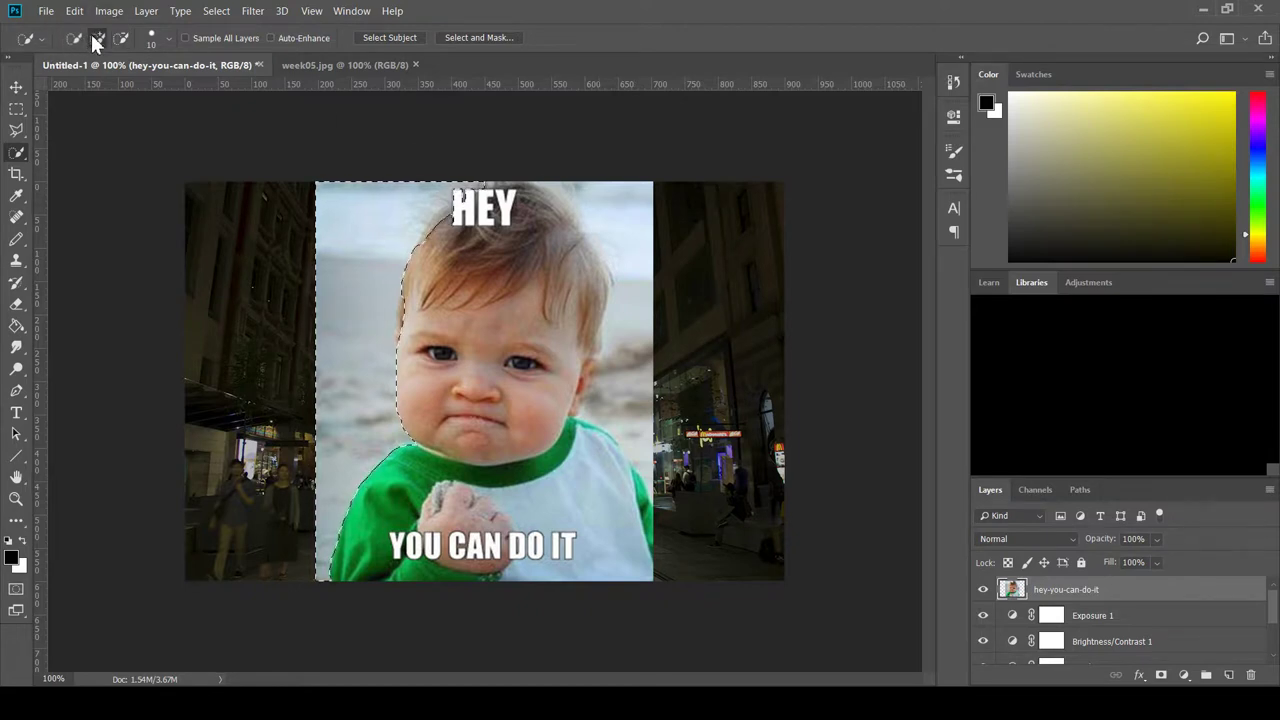
mouse_move(624, 230)
left_mouse_down()
mouse_move(637, 350)
mouse_move(639, 238)
mouse_move(593, 207)
mouse_move(597, 194)
mouse_move(649, 331)
mouse_move(652, 236)
mouse_move(641, 416)
mouse_move(658, 447)
left_mouse_up()
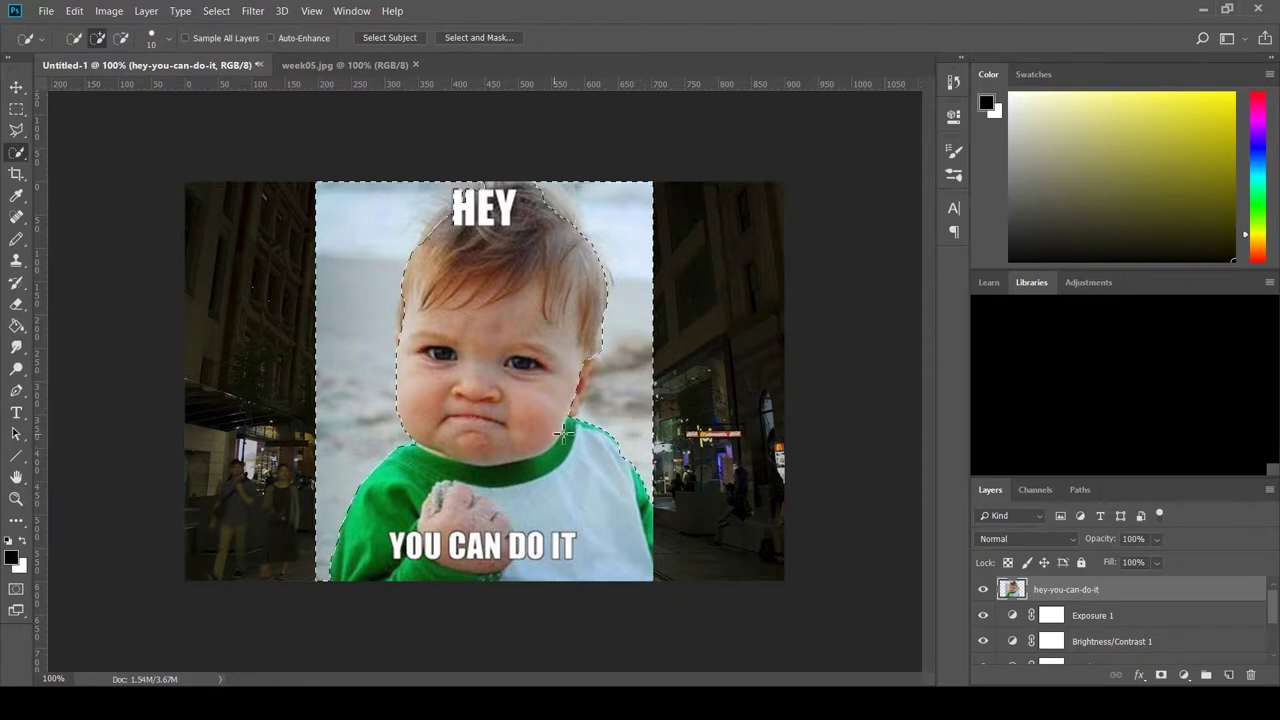
Subtract the baby's cheek and top of head from the selection and undo the stray spur.
left_click(120, 39)
mouse_move(587, 385)
left_mouse_down()
mouse_move(596, 365)
mouse_move(588, 412)
mouse_move(605, 368)
left_mouse_up()
left_click(98, 39)
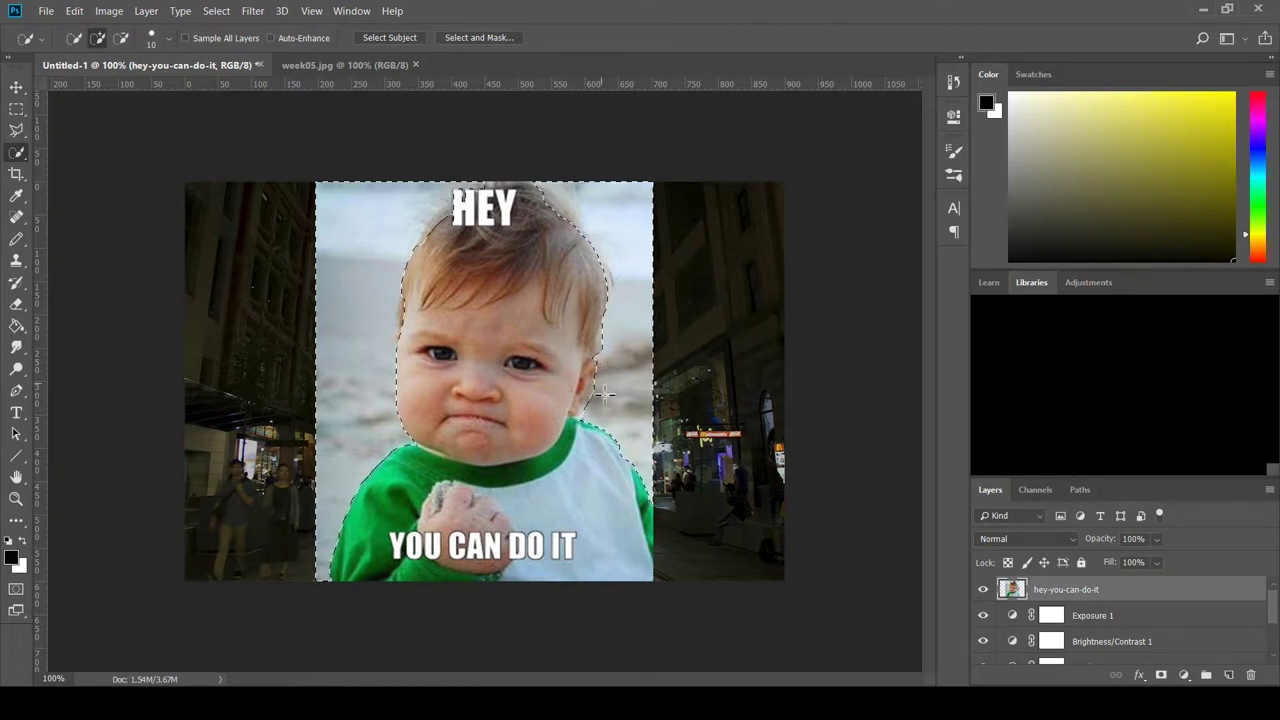
left_click(120, 38)
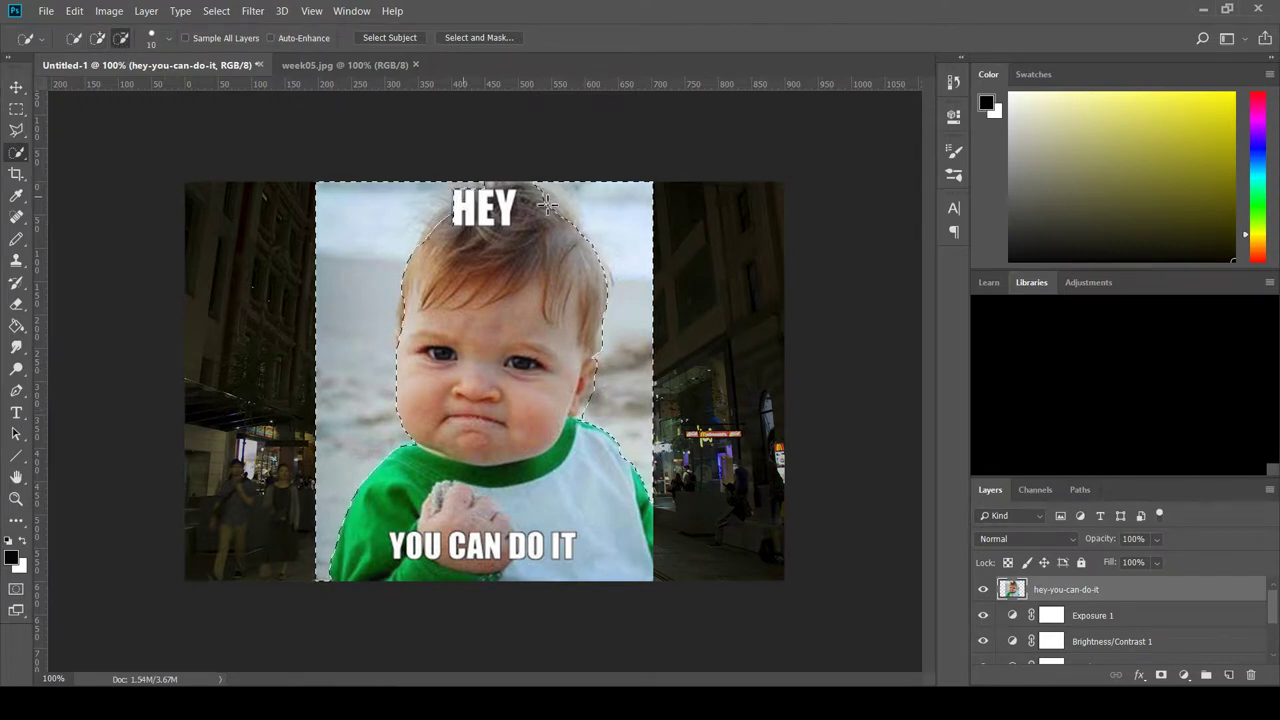
left_click_drag(548, 204, 592, 257)
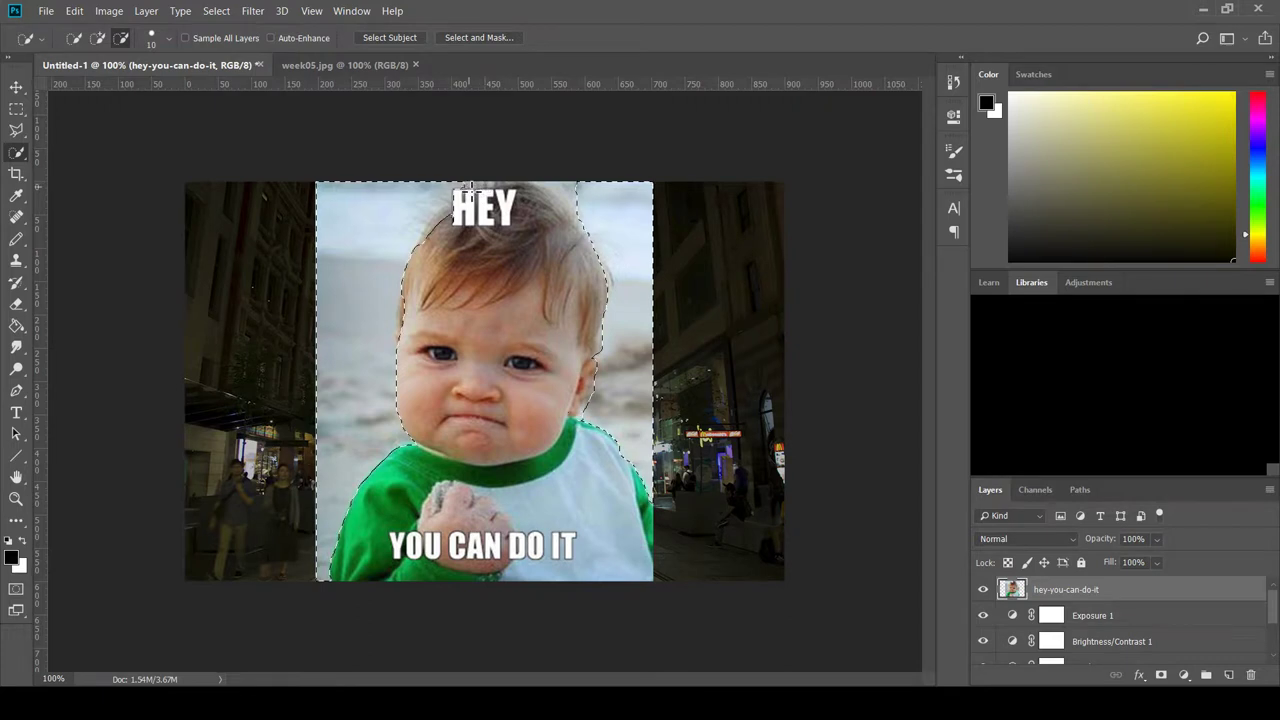
left_click(98, 37)
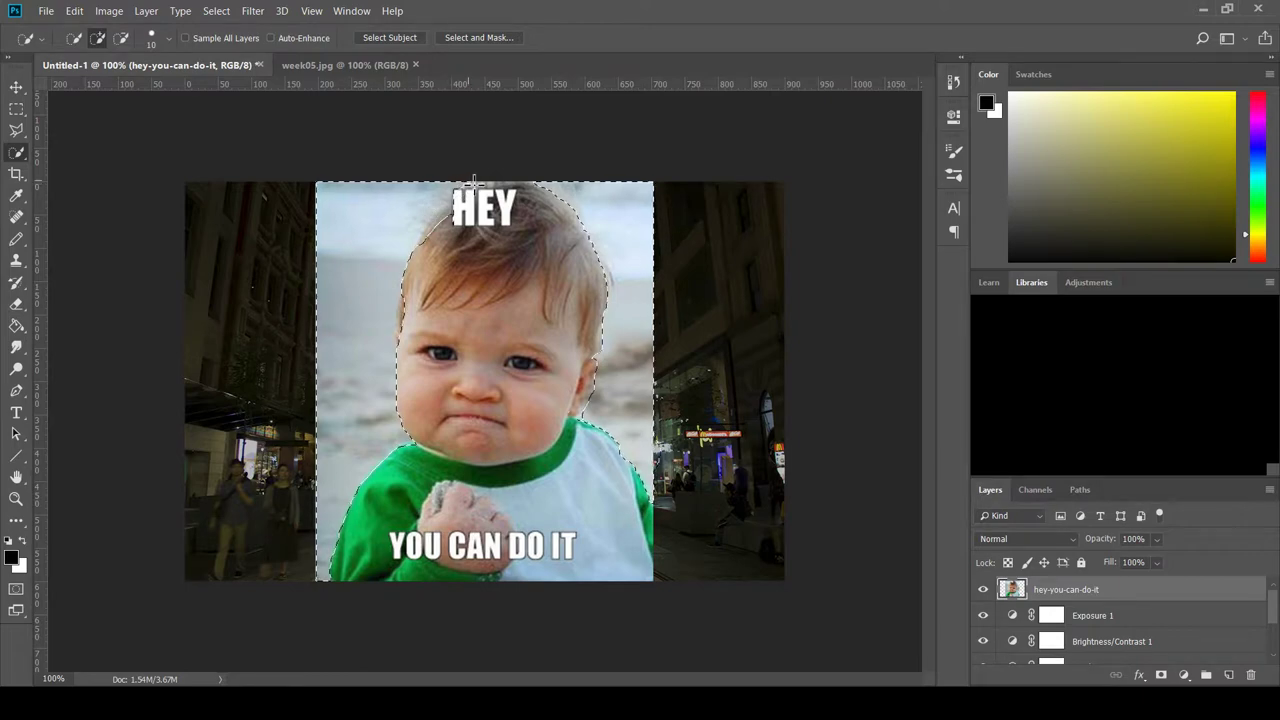
key("ctrl+z")
left_click(18, 88)
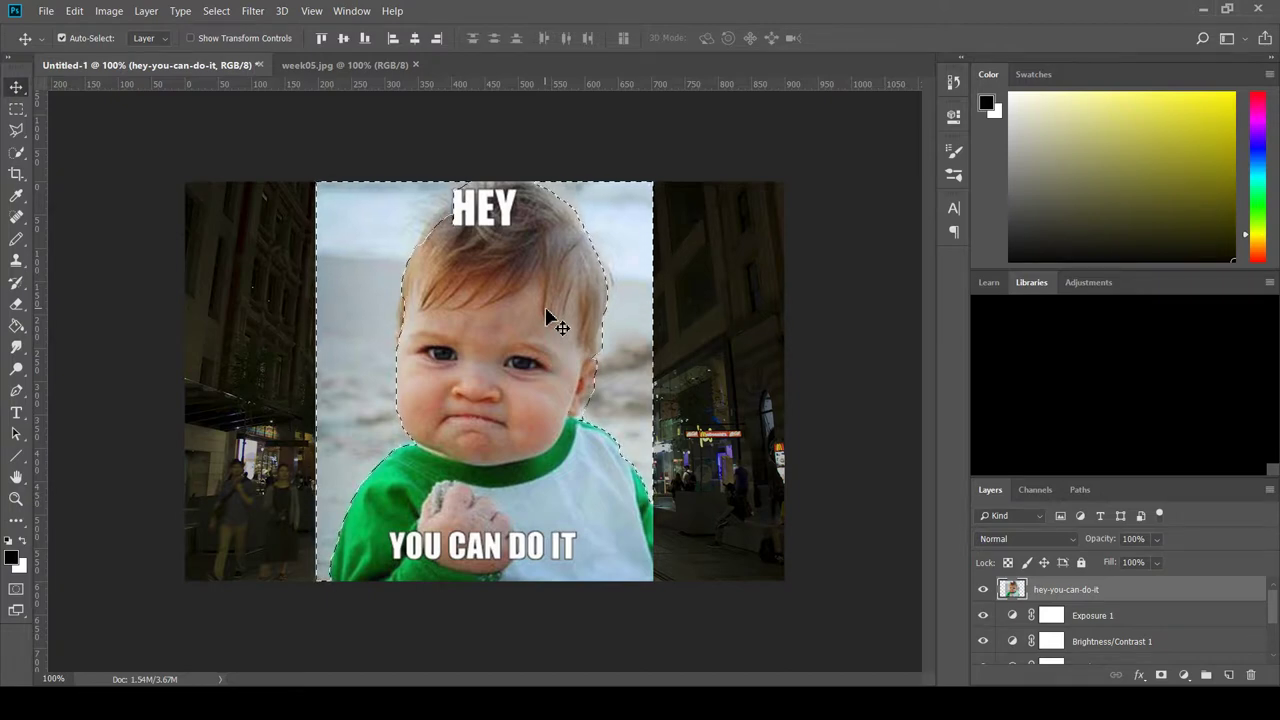
Delete the selected beach background and deselect.
key("ctrl+shift+i")
key("Delete")
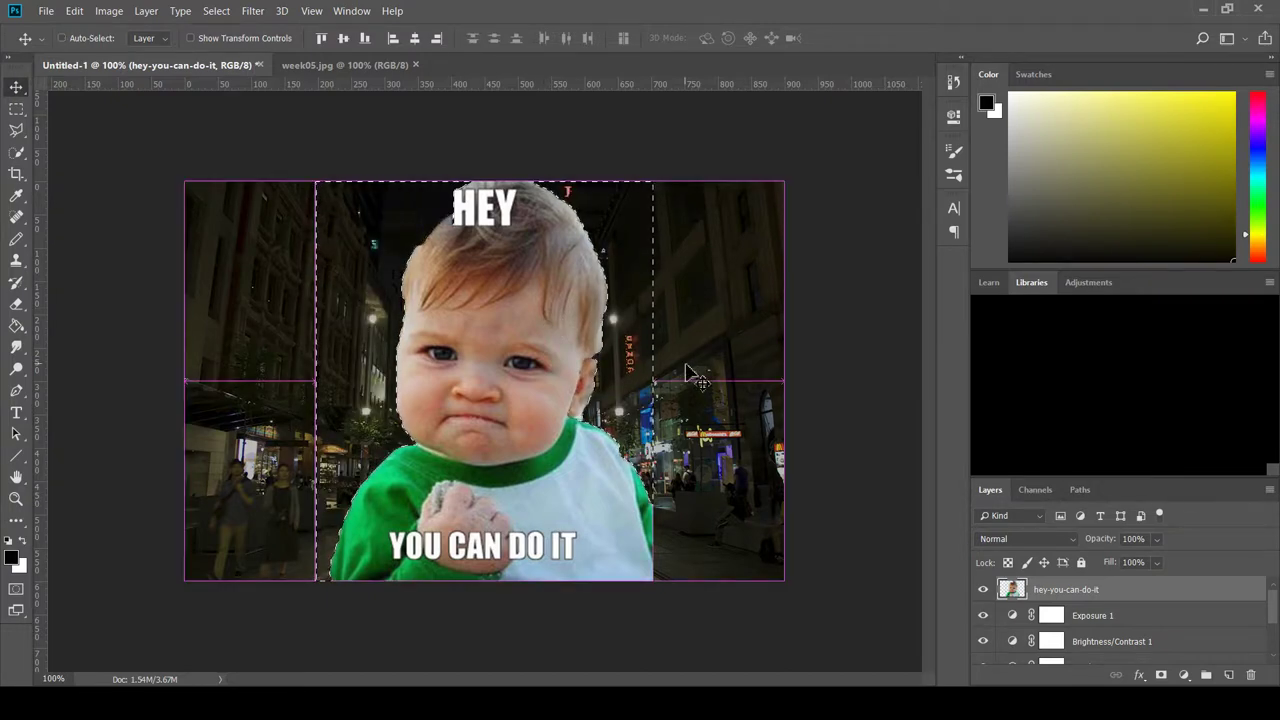
key("ctrl+d")
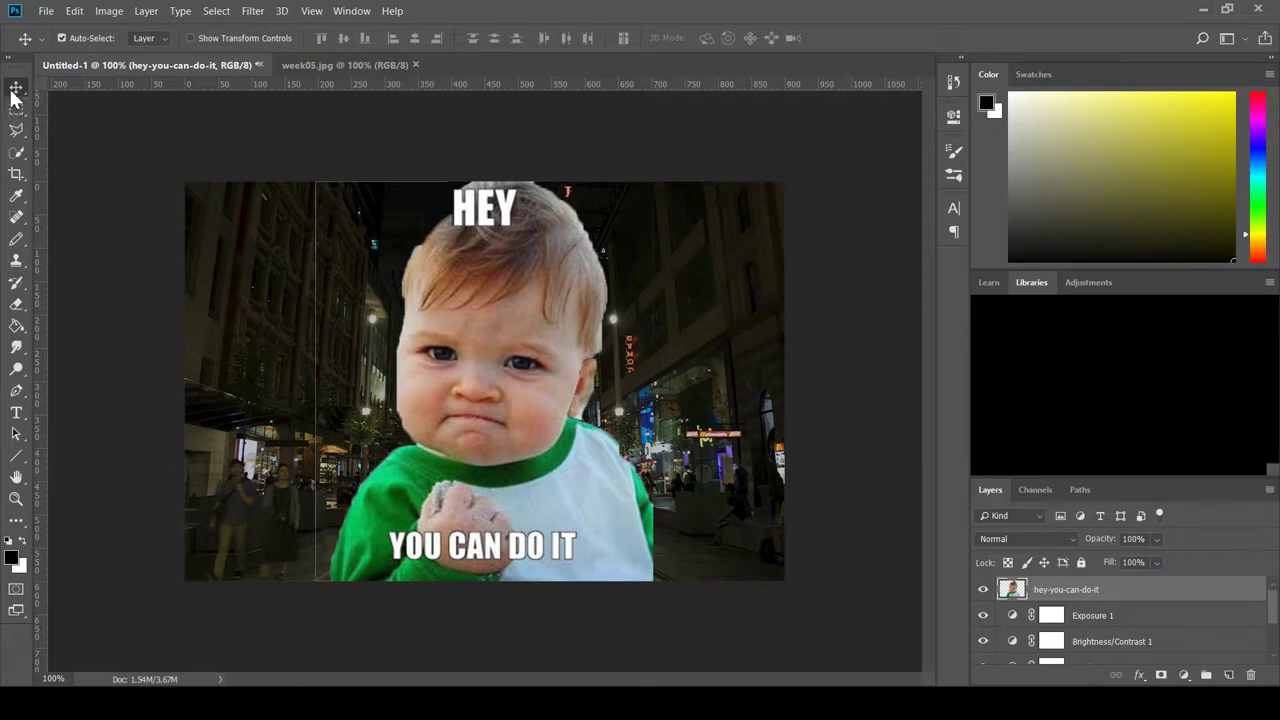
Scale the baby cutout to about 52% and move it to the top-right corner.
key("ctrl")
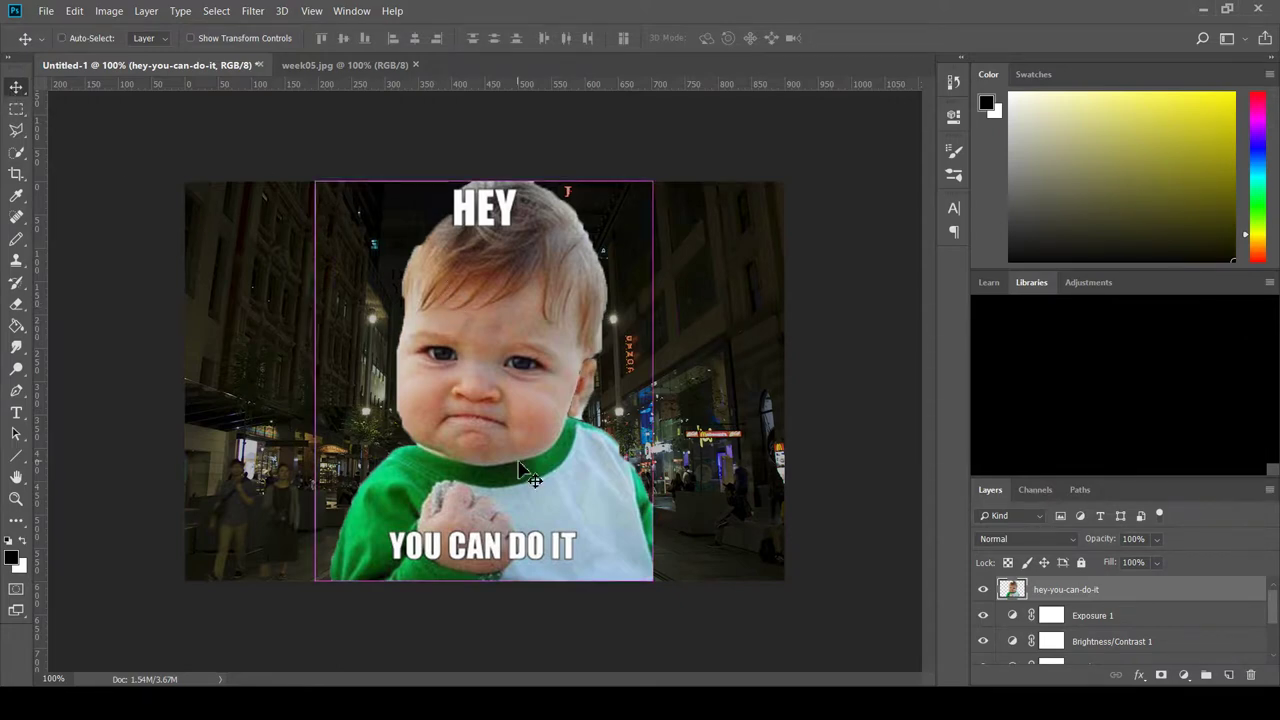
key("ctrl+t")
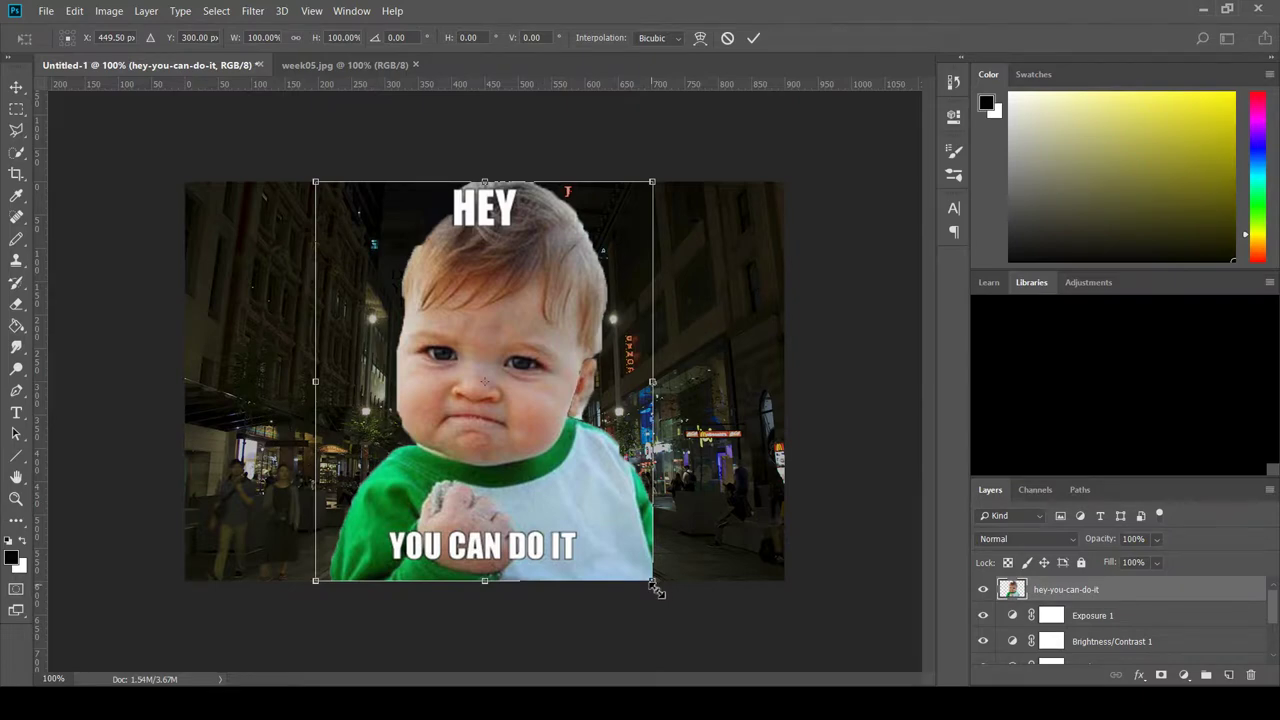
left_click_drag(655, 590, 491, 389)
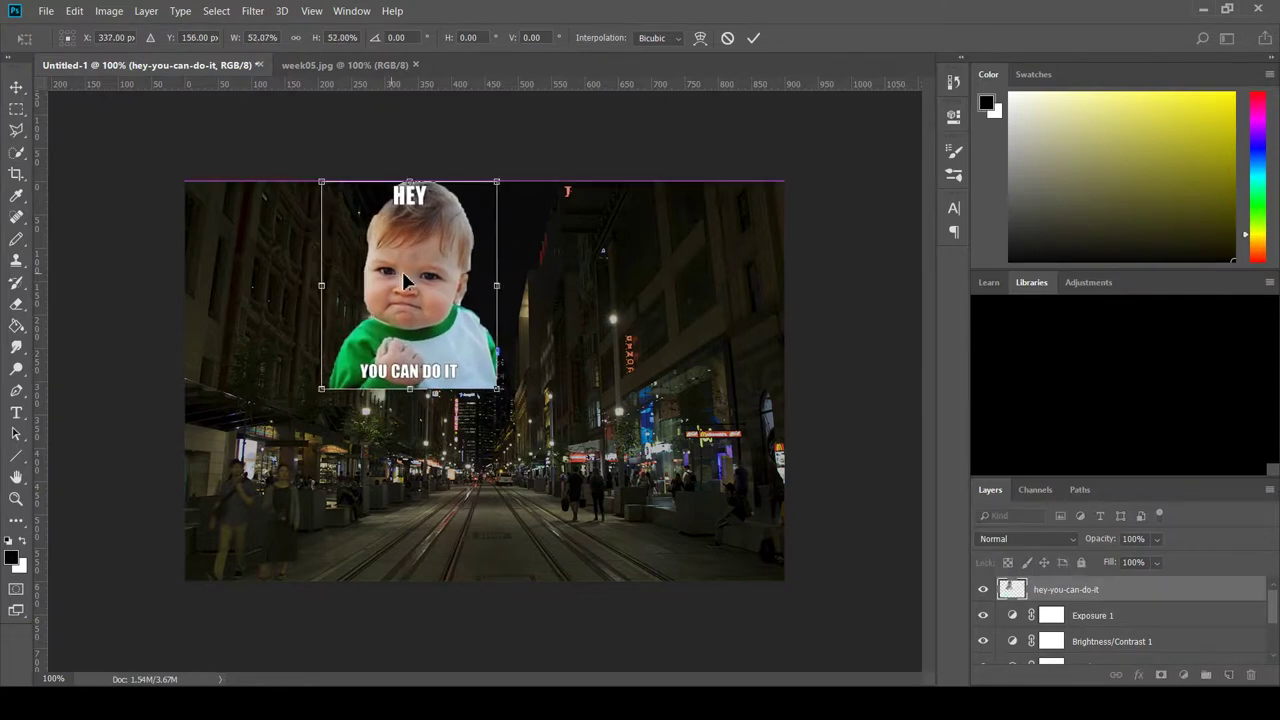
left_click_drag(402, 271, 456, 278)
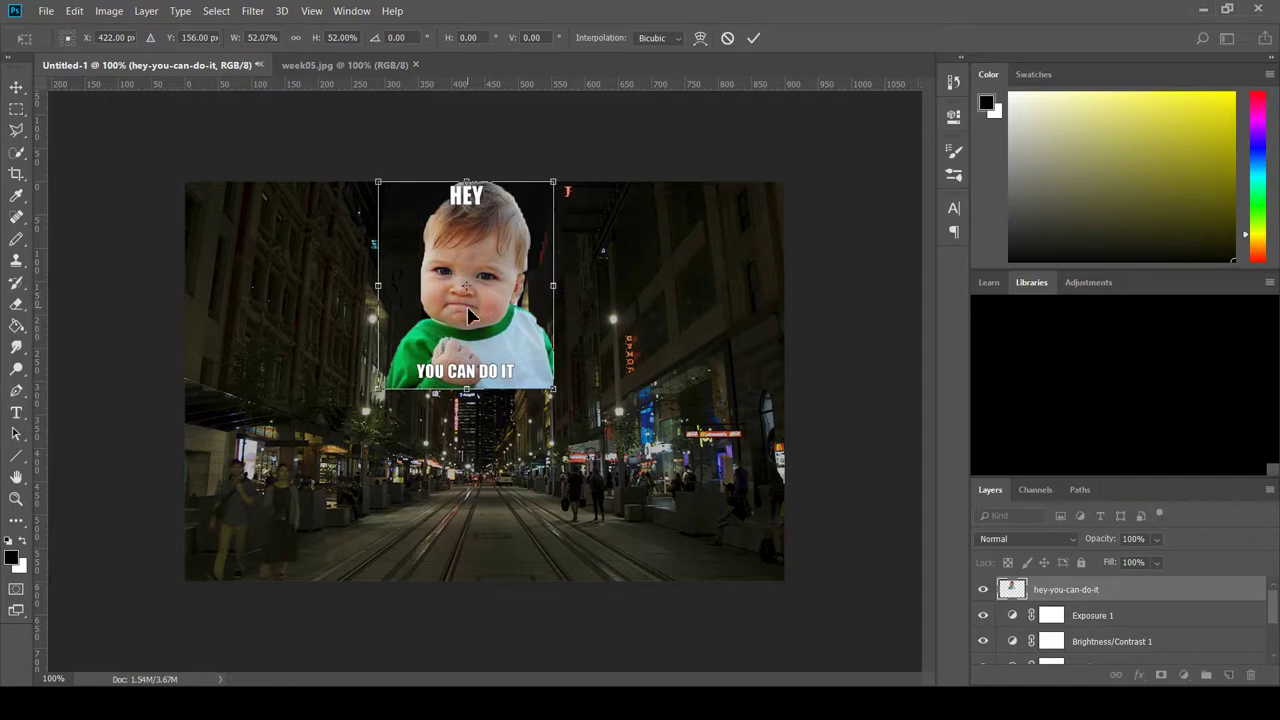
left_click_drag(475, 312, 702, 297)
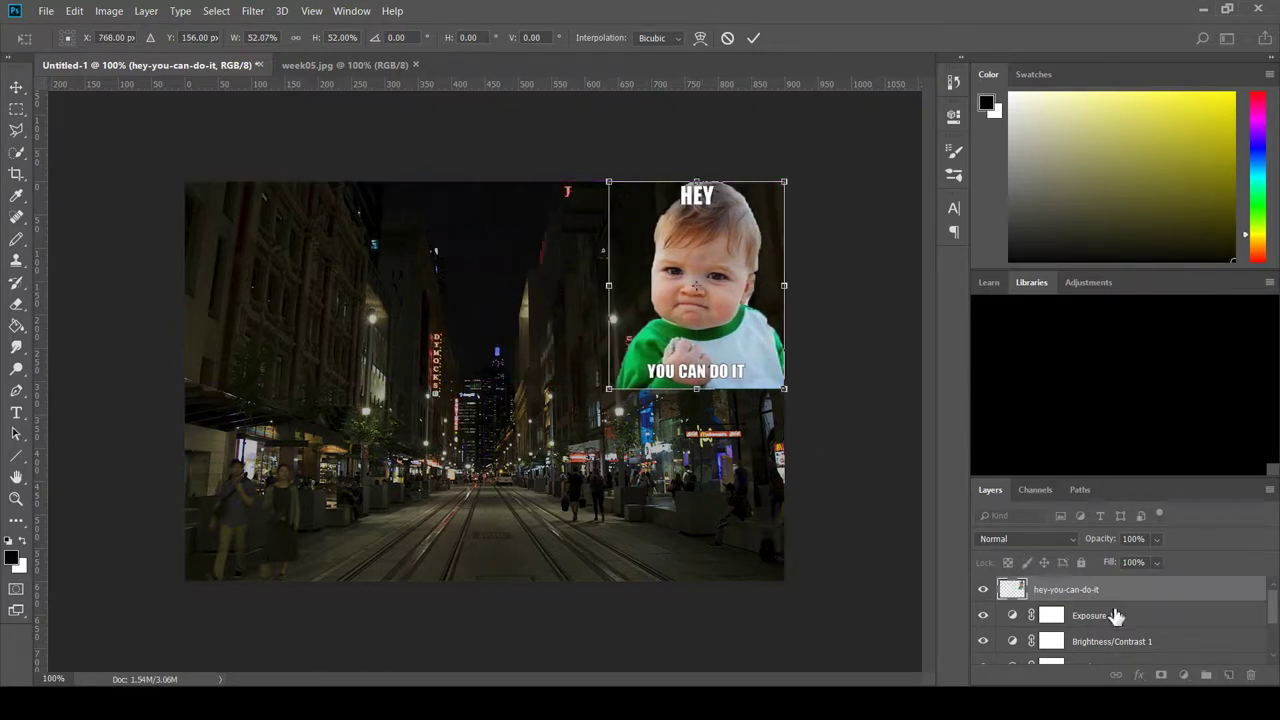
scroll(1115, 615, "down", 3)
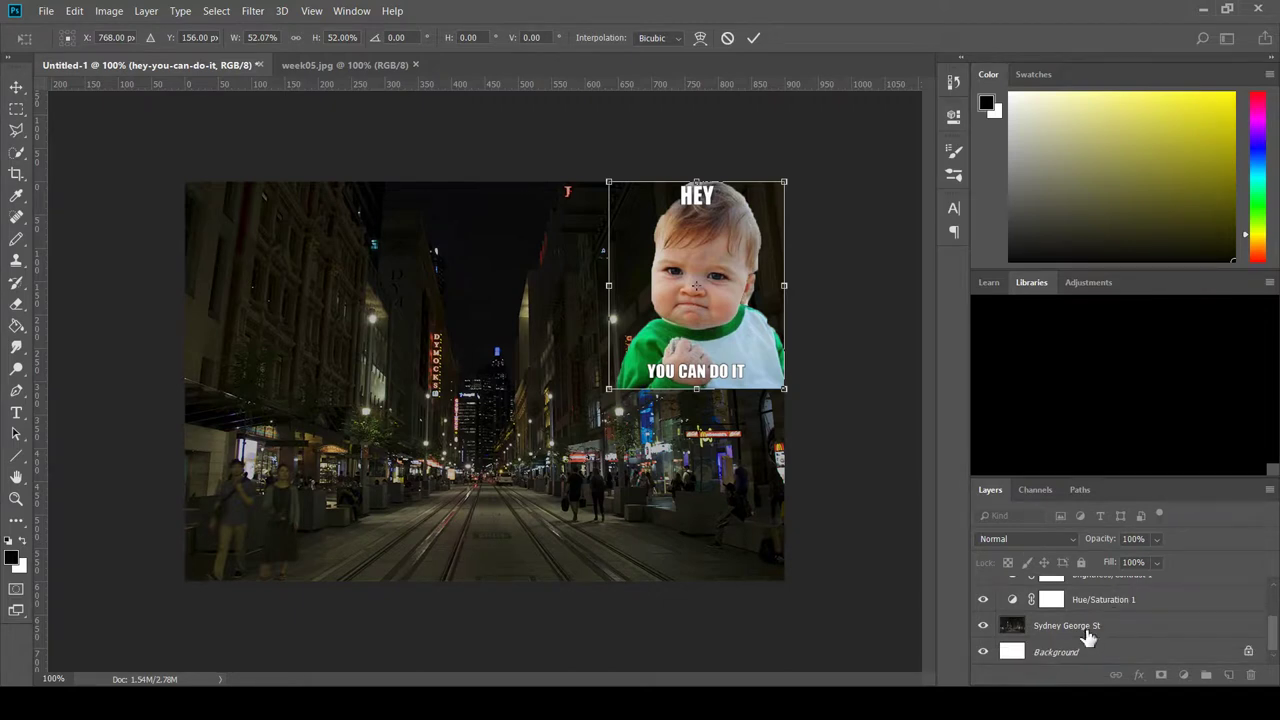
key("Return")
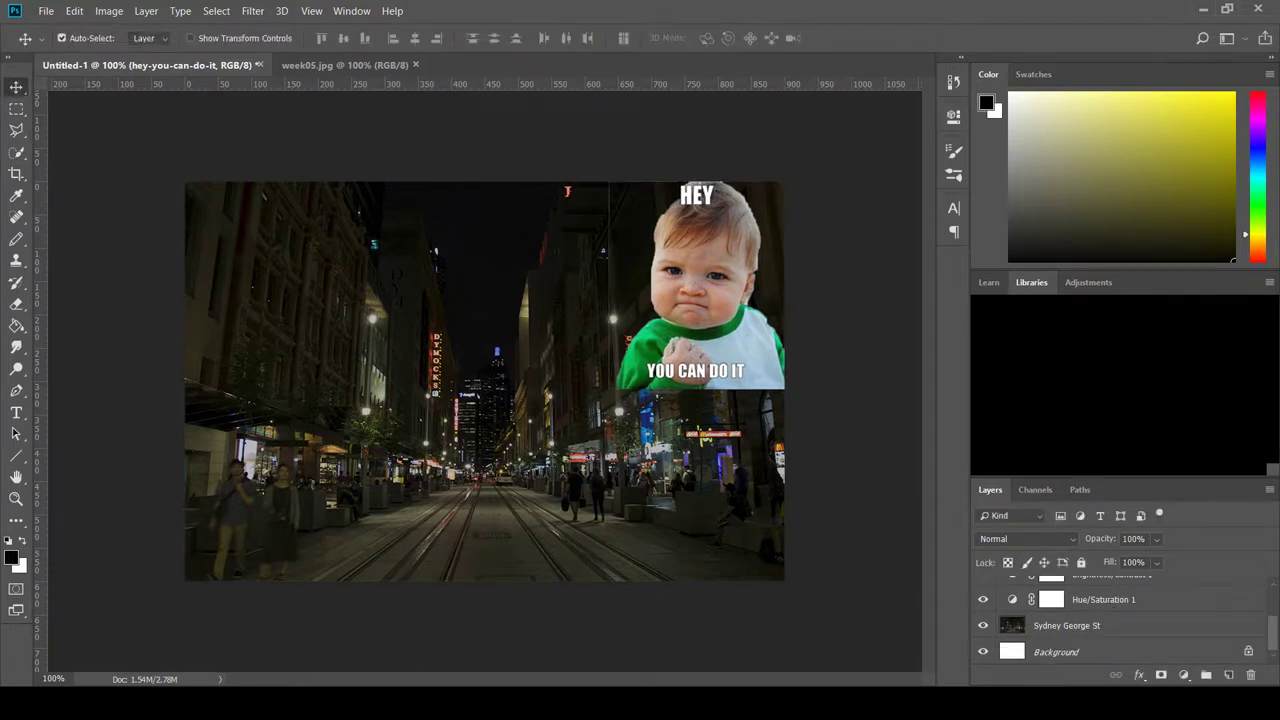
On the Sydney George St layer, begin a Polygonal Lasso outline along the left buildings' sky edge.
left_click(1078, 630)
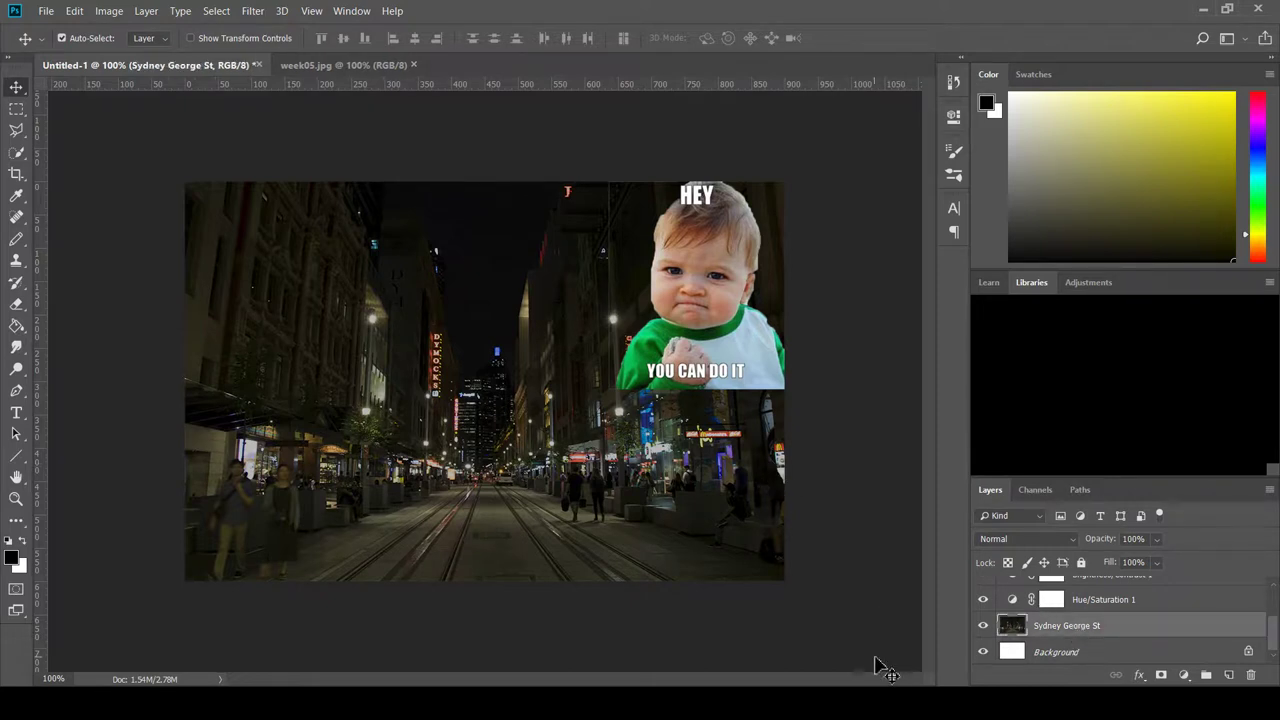
left_click(17, 158)
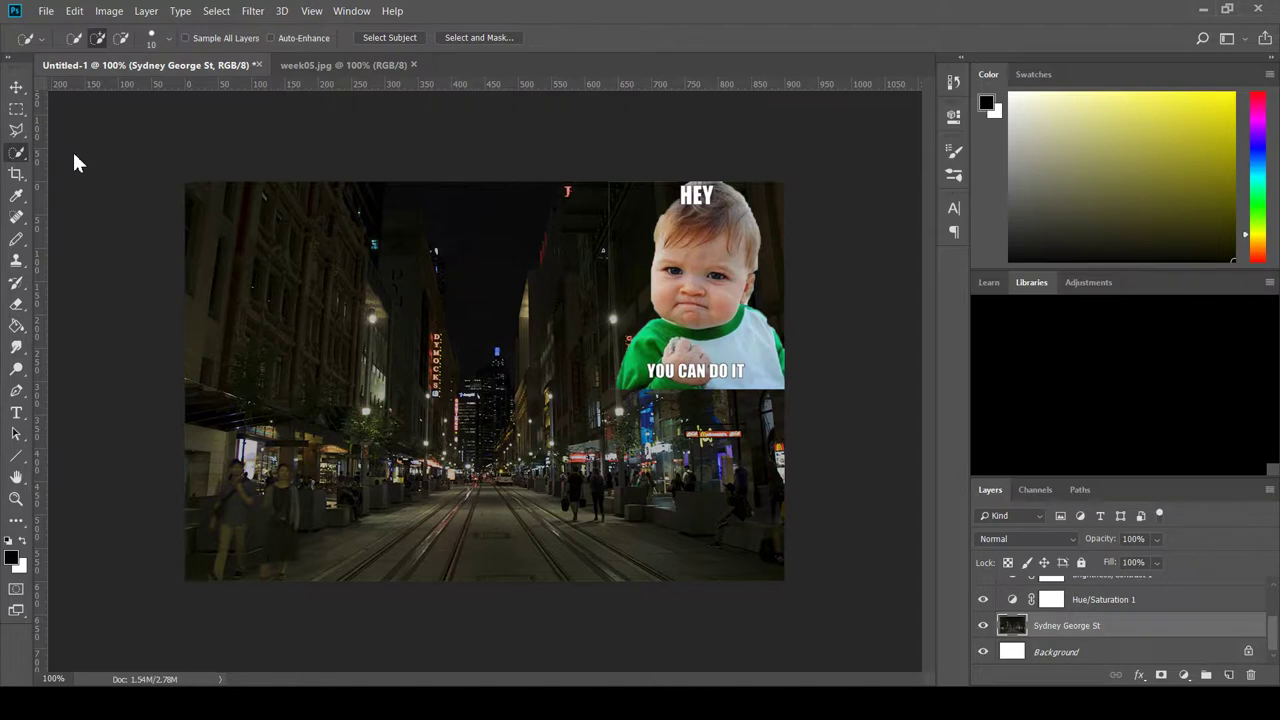
left_click(16, 134)
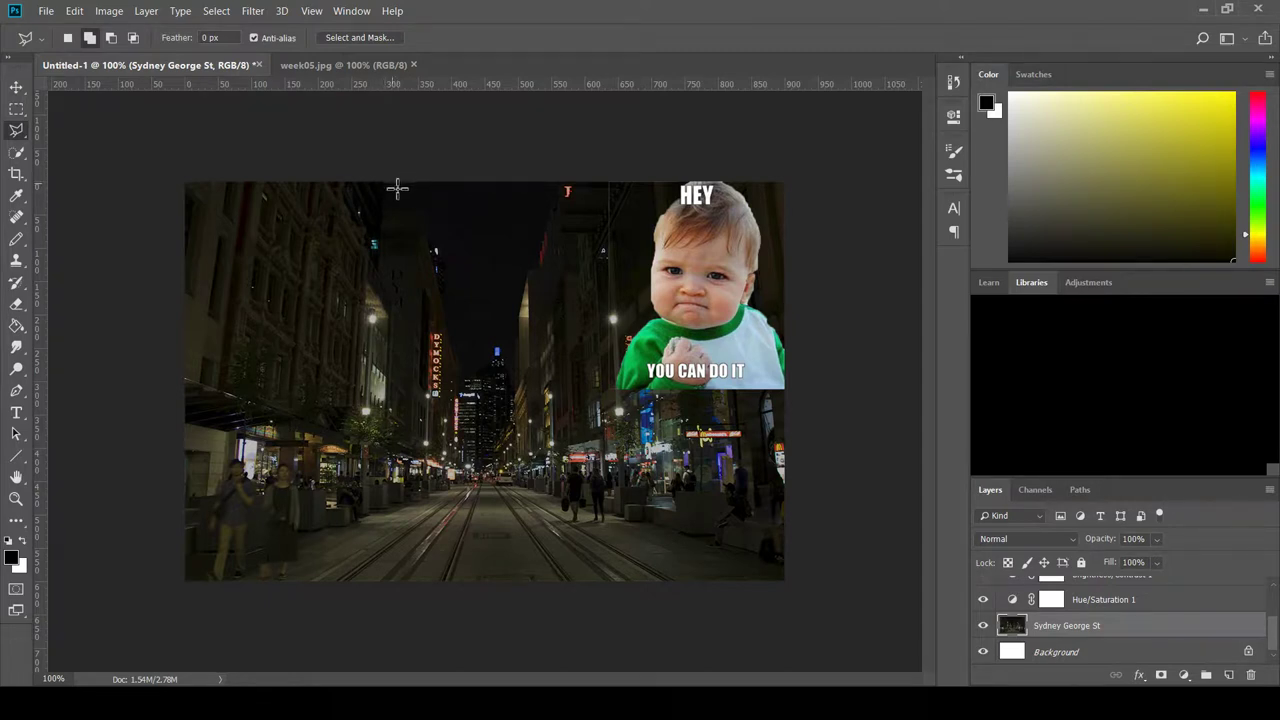
left_click(387, 184)
left_click(385, 211)
left_click(423, 211)
left_click(431, 251)
left_click(446, 251)
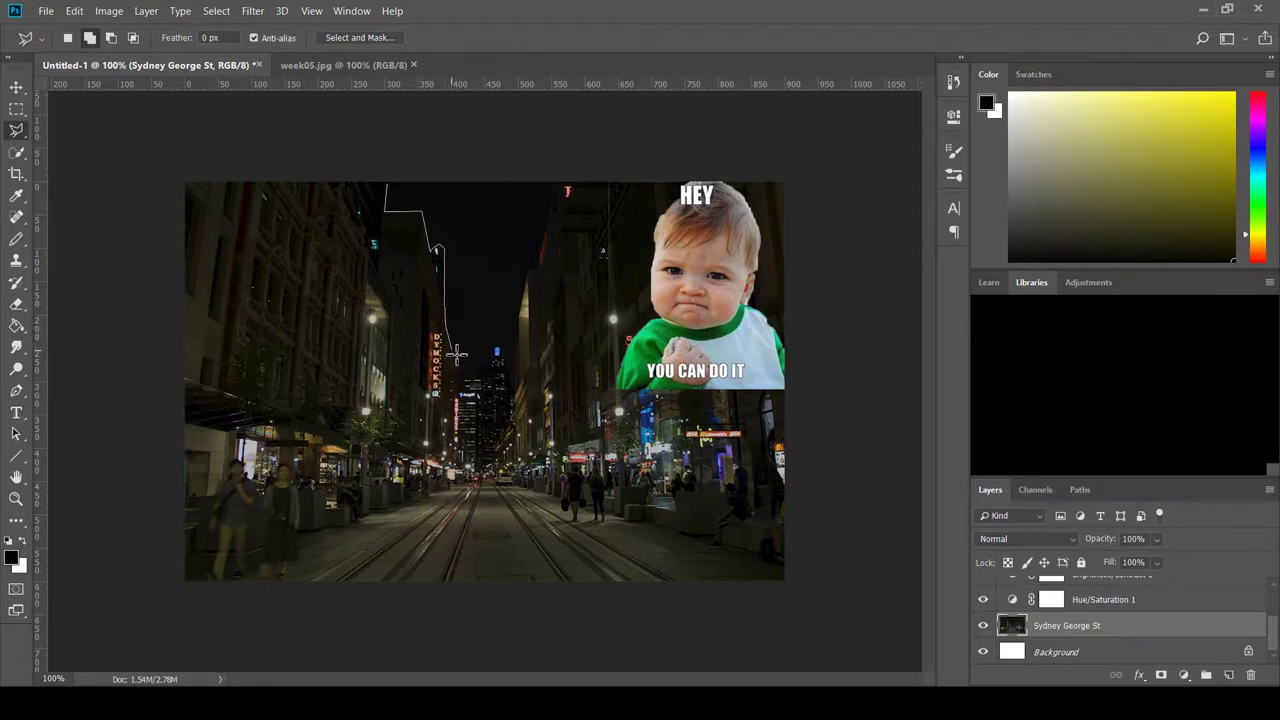
Trace the sky down to the distant skyline, up the right buildings, and close it at the start.
left_click(453, 360)
left_click(484, 376)
left_click(499, 353)
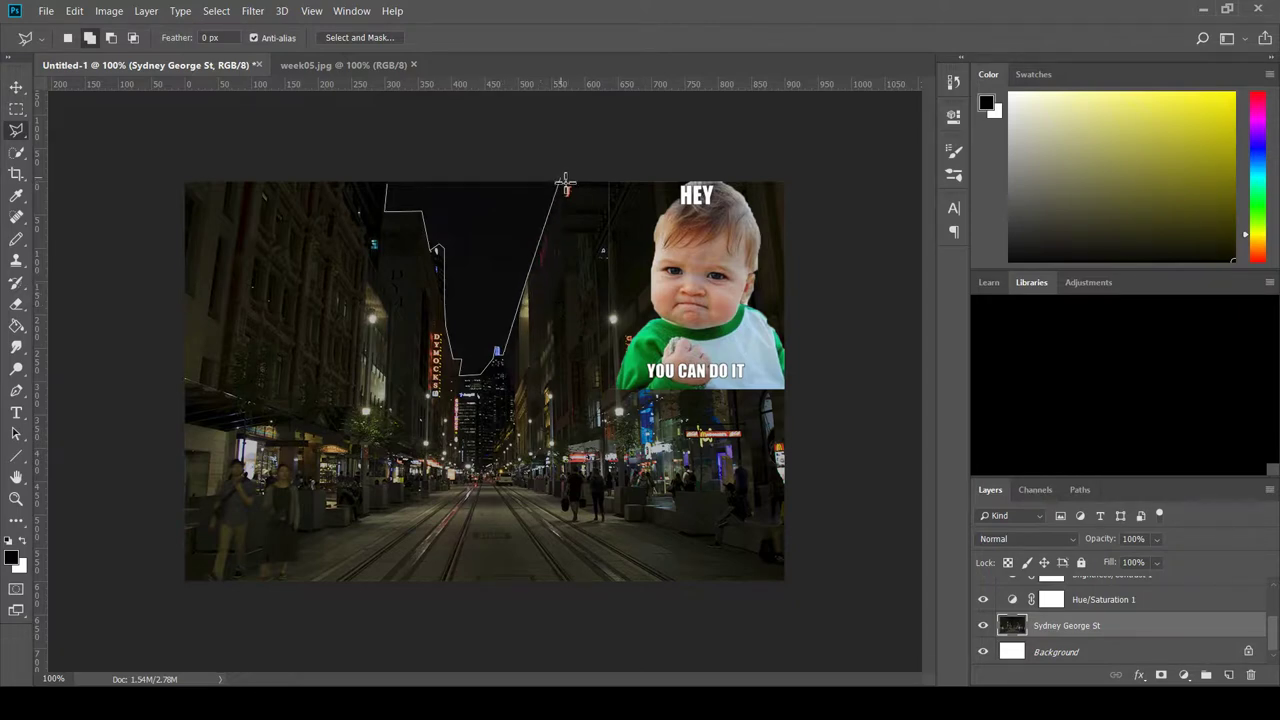
left_click(560, 178)
left_click(367, 166)
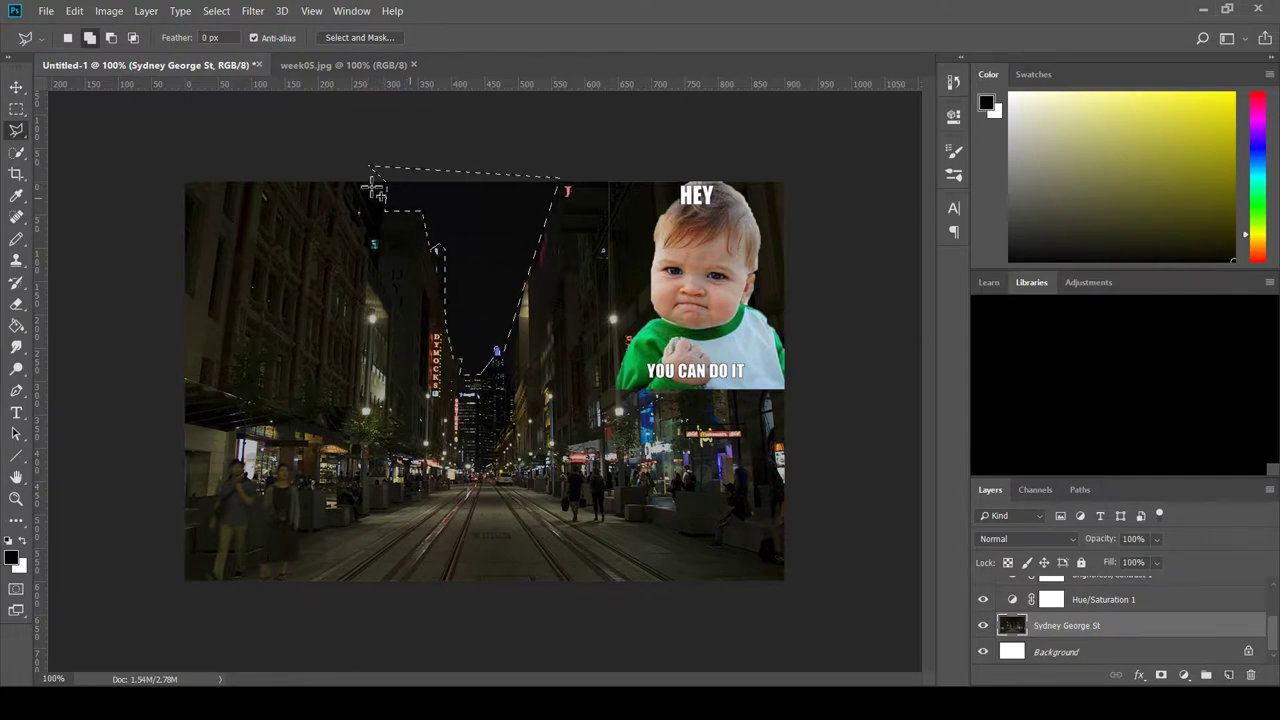
left_click(374, 189)
left_click(16, 87)
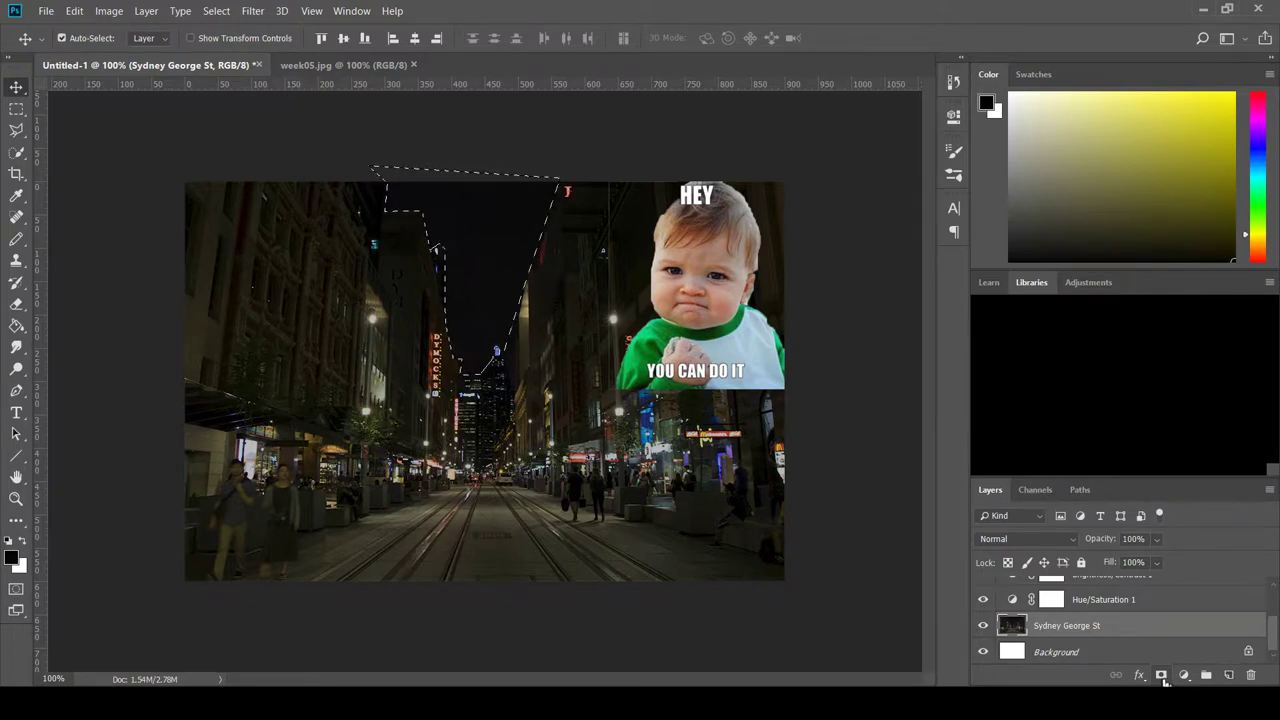
Make a new Layer 1 with a sky-shaped layer mask and drag that mask onto hey-you-can-do-it.
left_click(1232, 677)
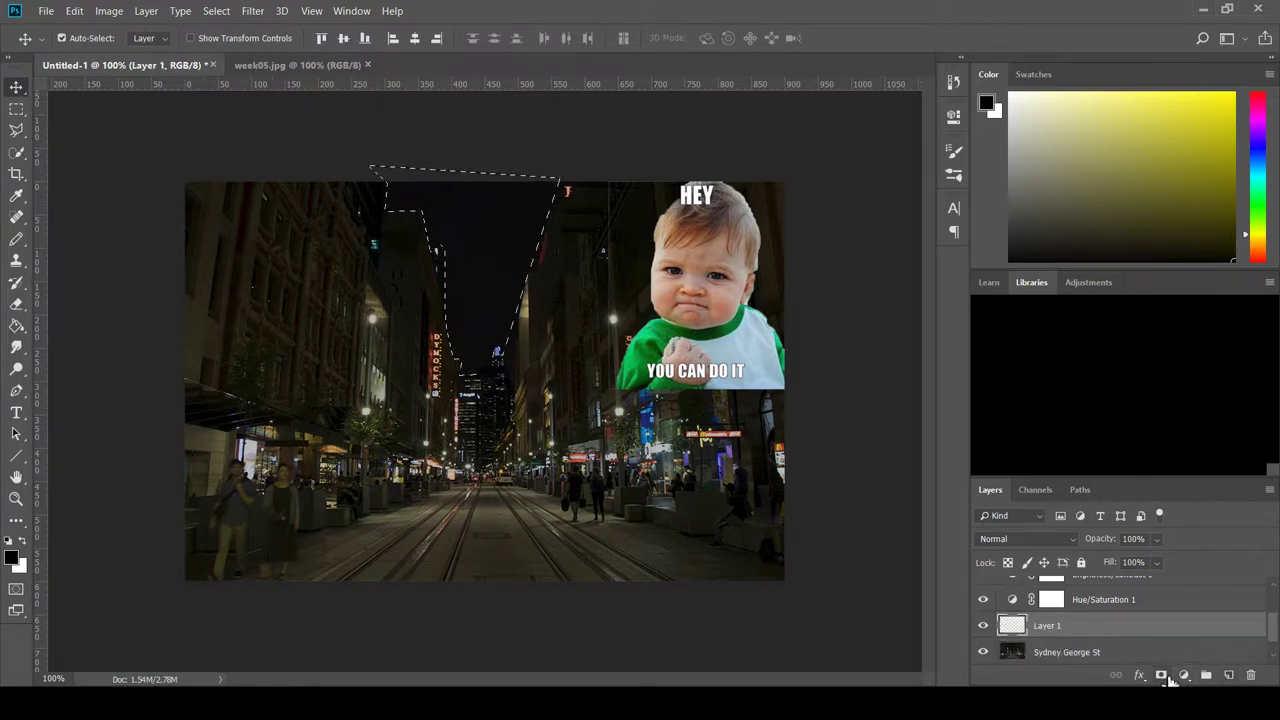
left_click(1163, 676)
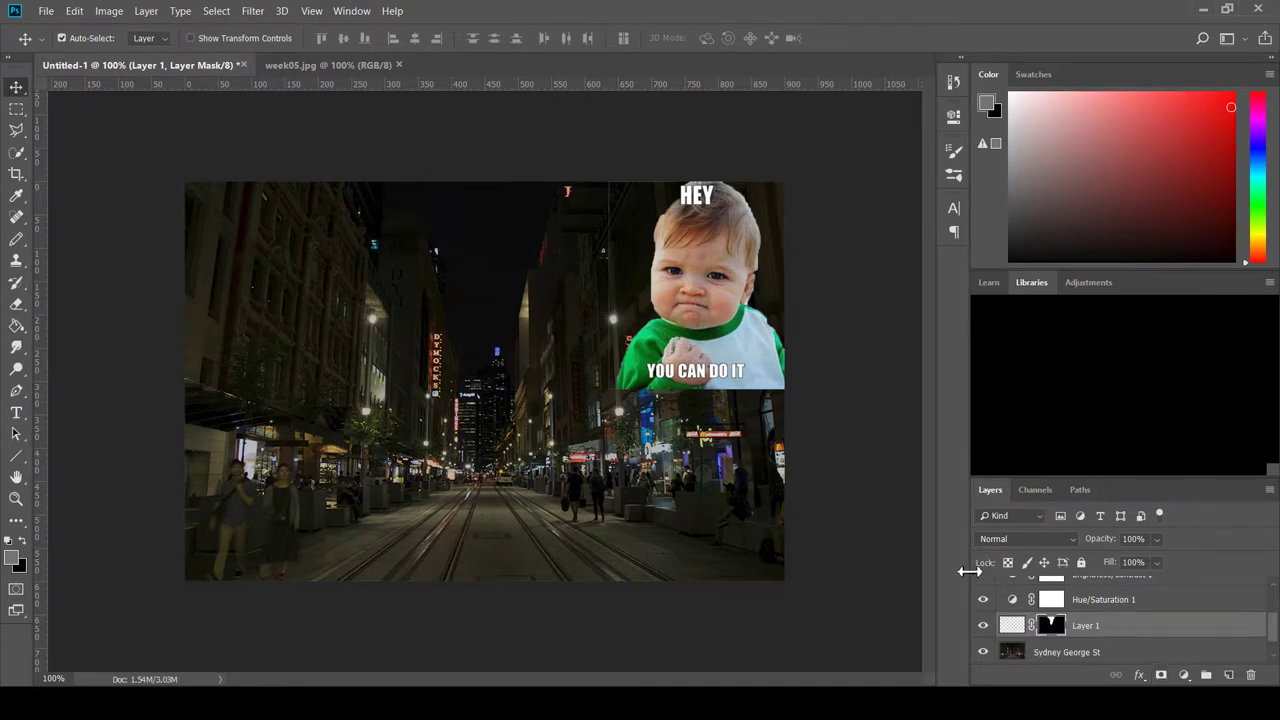
scroll(1115, 630, "up", 3)
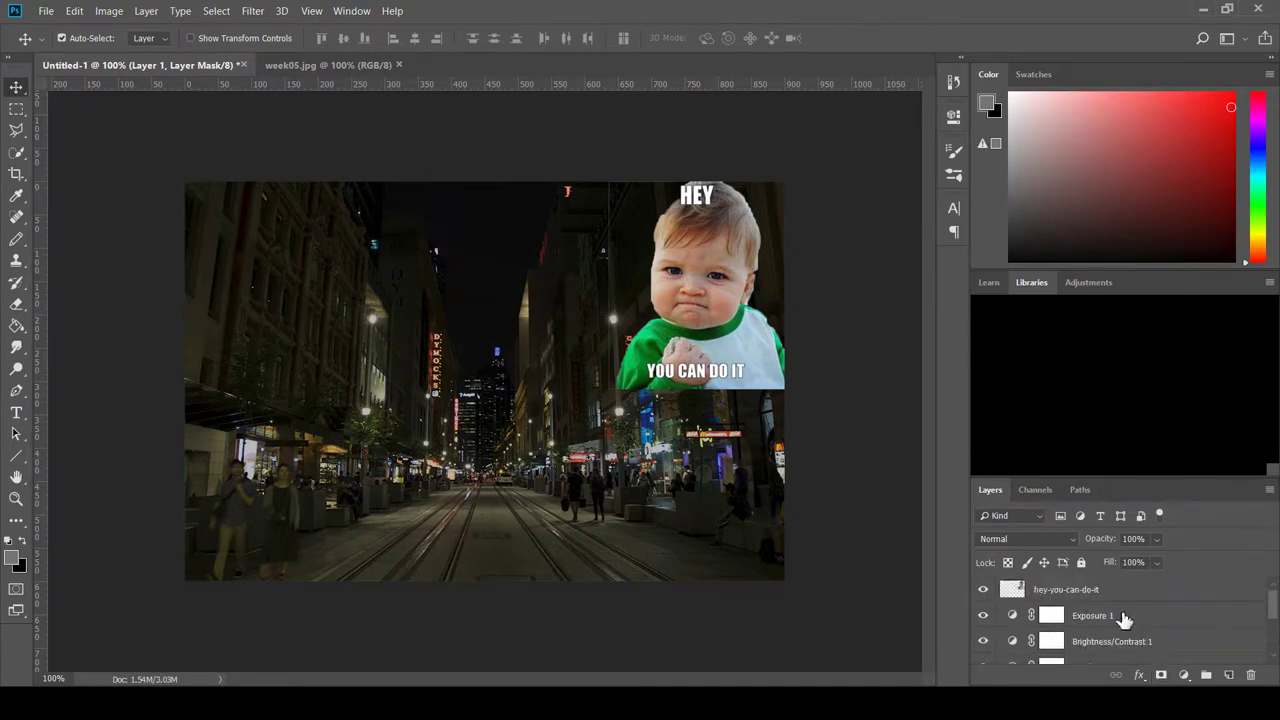
left_click(1032, 591)
scroll(1036, 604, "down", 3)
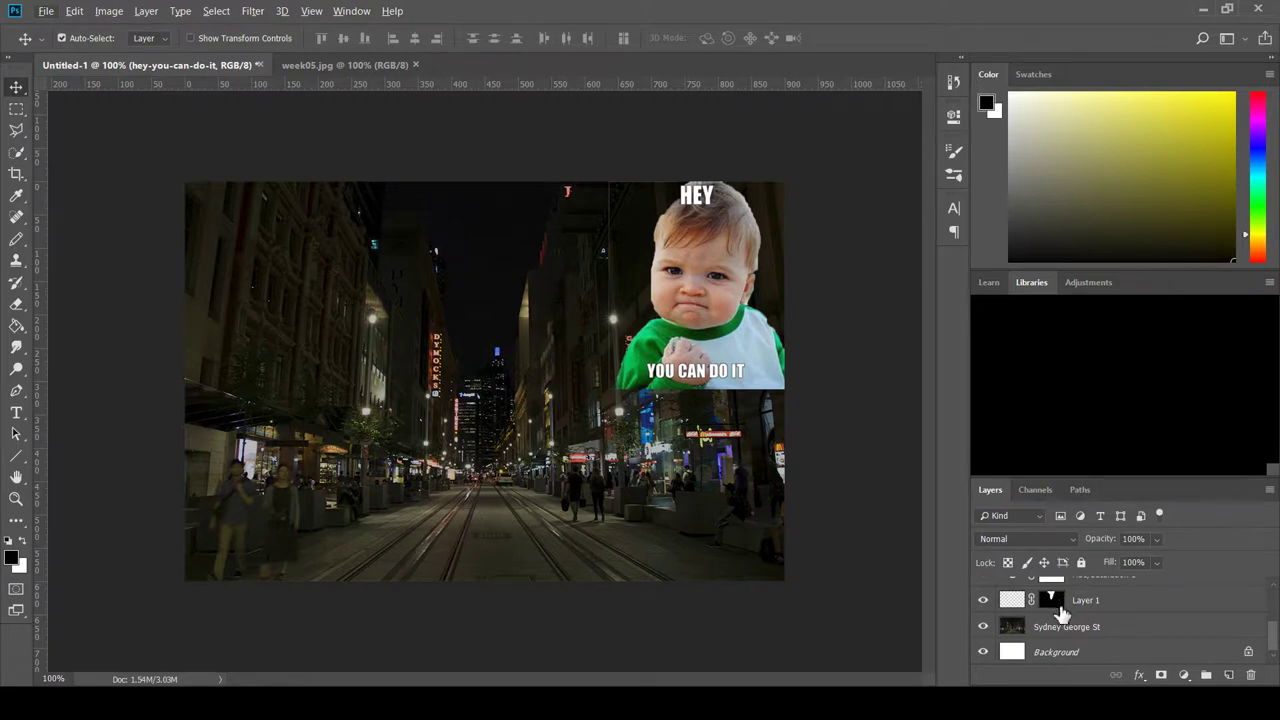
left_click(1058, 601)
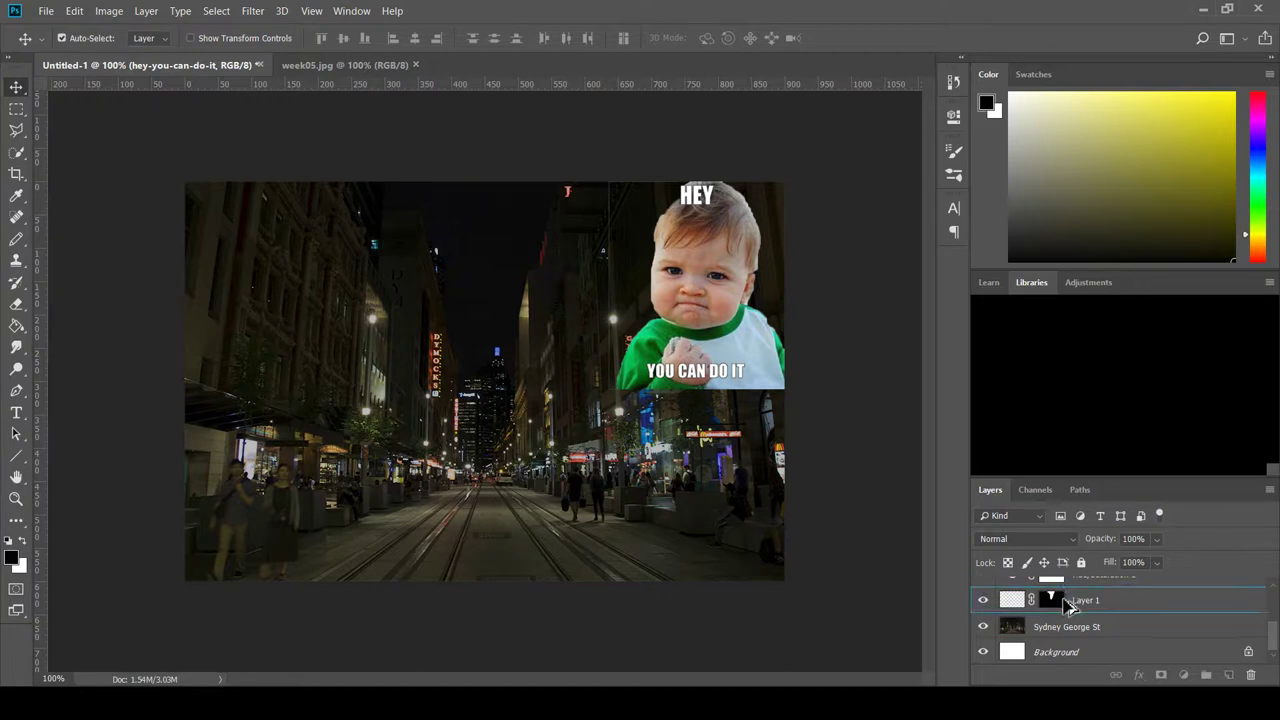
mouse_move(1065, 591)
left_mouse_down()
mouse_move(1068, 577)
mouse_move(1058, 592)
left_mouse_up()
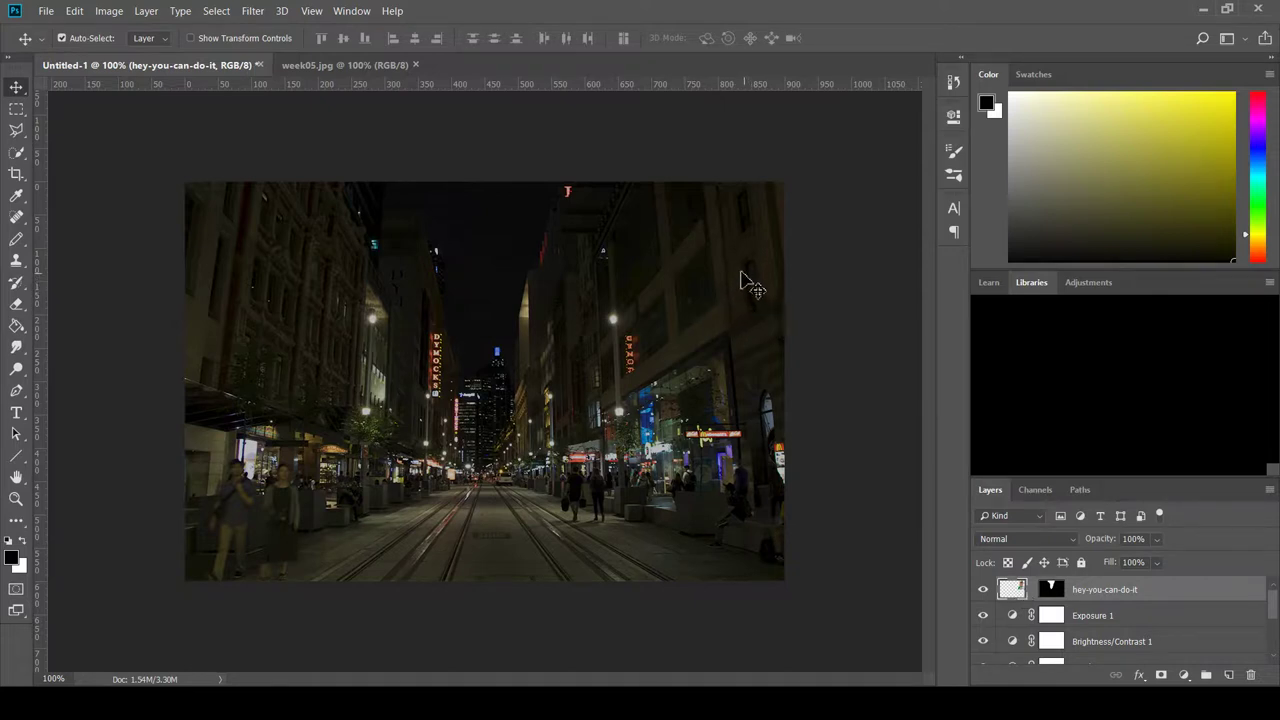
Unlink the hey-you-can-do-it image from its mask and target the image thumbnail.
left_click(1033, 591)
mouse_move(702, 302)
left_mouse_down()
mouse_move(633, 310)
mouse_move(713, 305)
left_mouse_up()
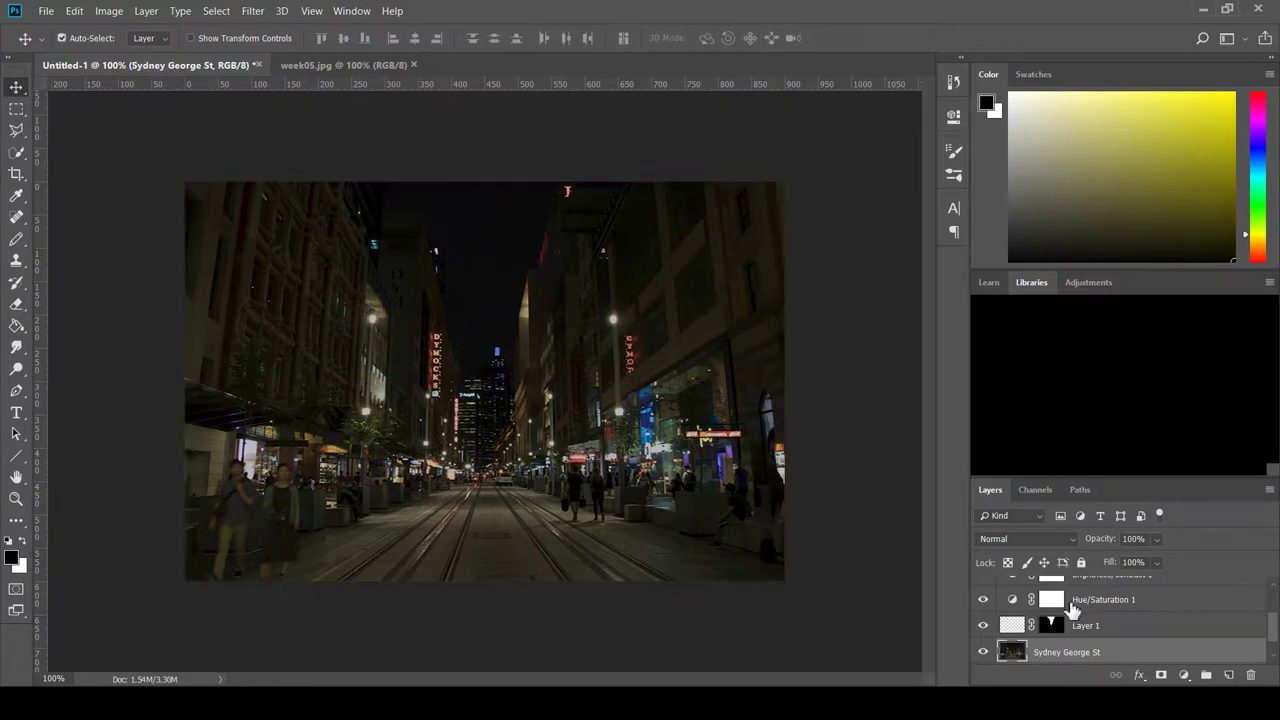
scroll(1043, 612, "up", 3)
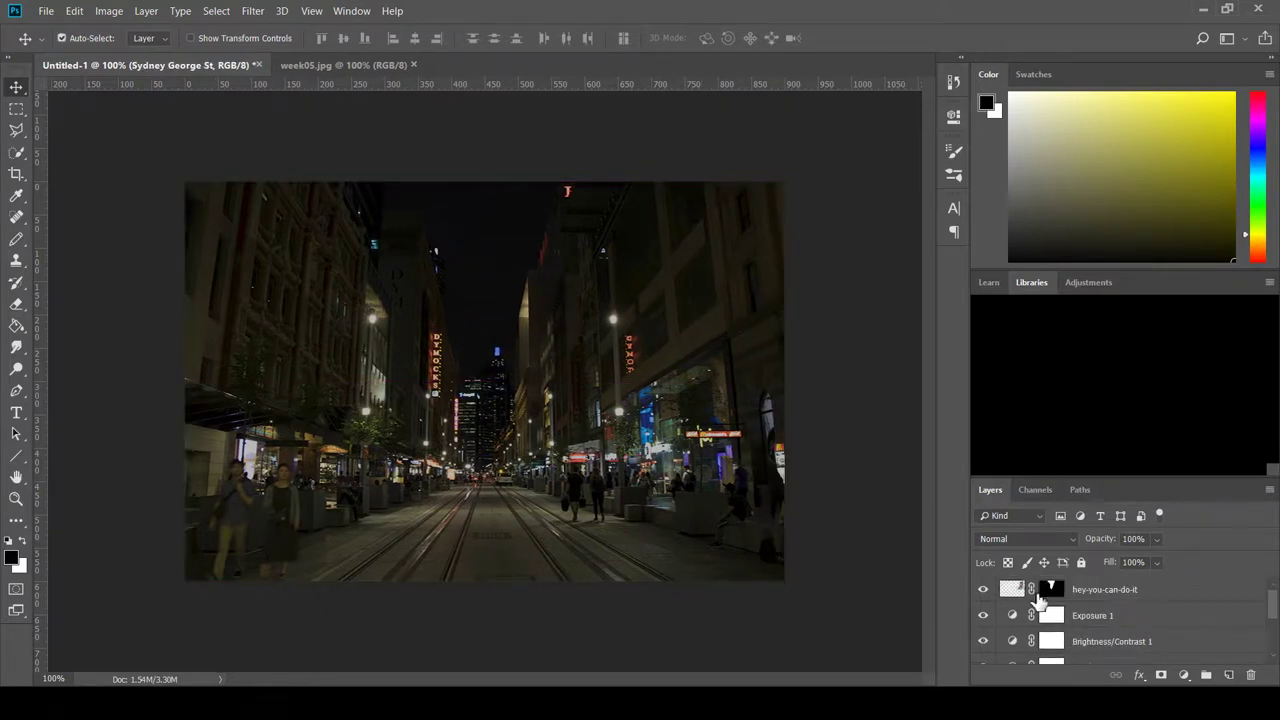
left_click(1031, 590)
left_click(1023, 593)
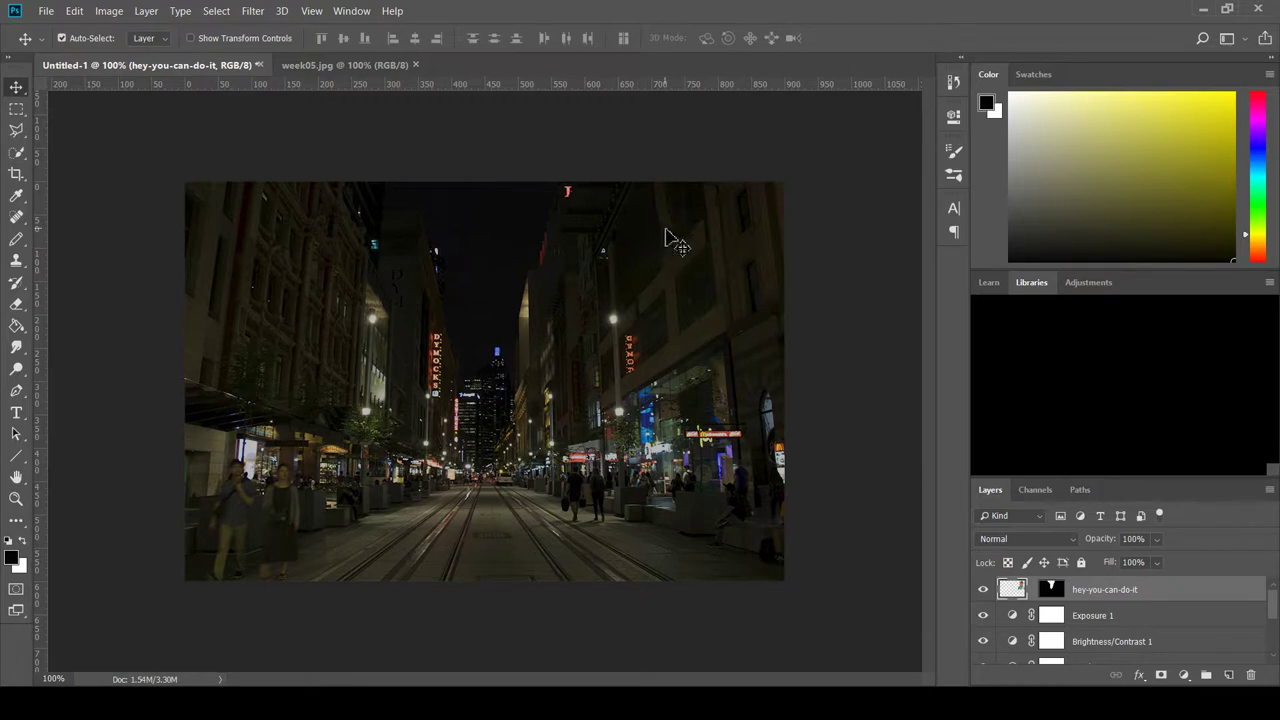
Scale the baby image to about 75% and lower it into the sky gap between buildings.
key("ctrl+t")
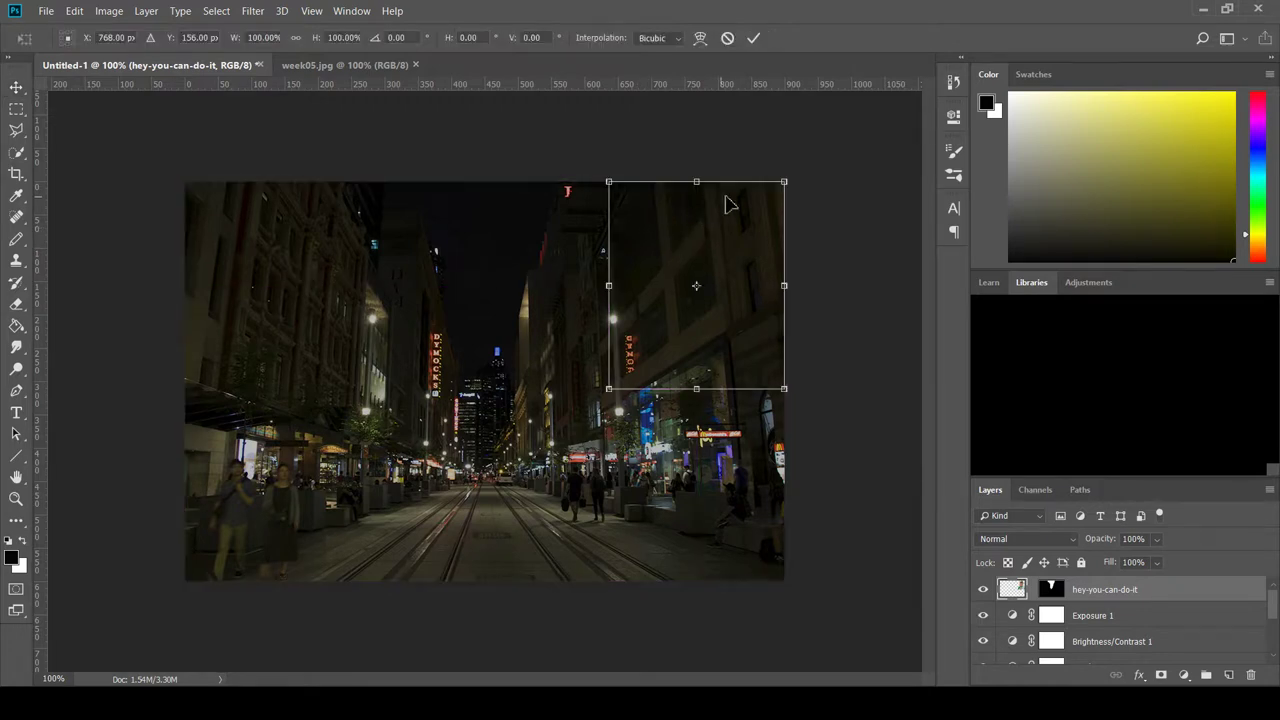
left_click_drag(731, 270, 513, 271)
left_click_drag(578, 392, 553, 362)
left_click_drag(462, 305, 461, 307)
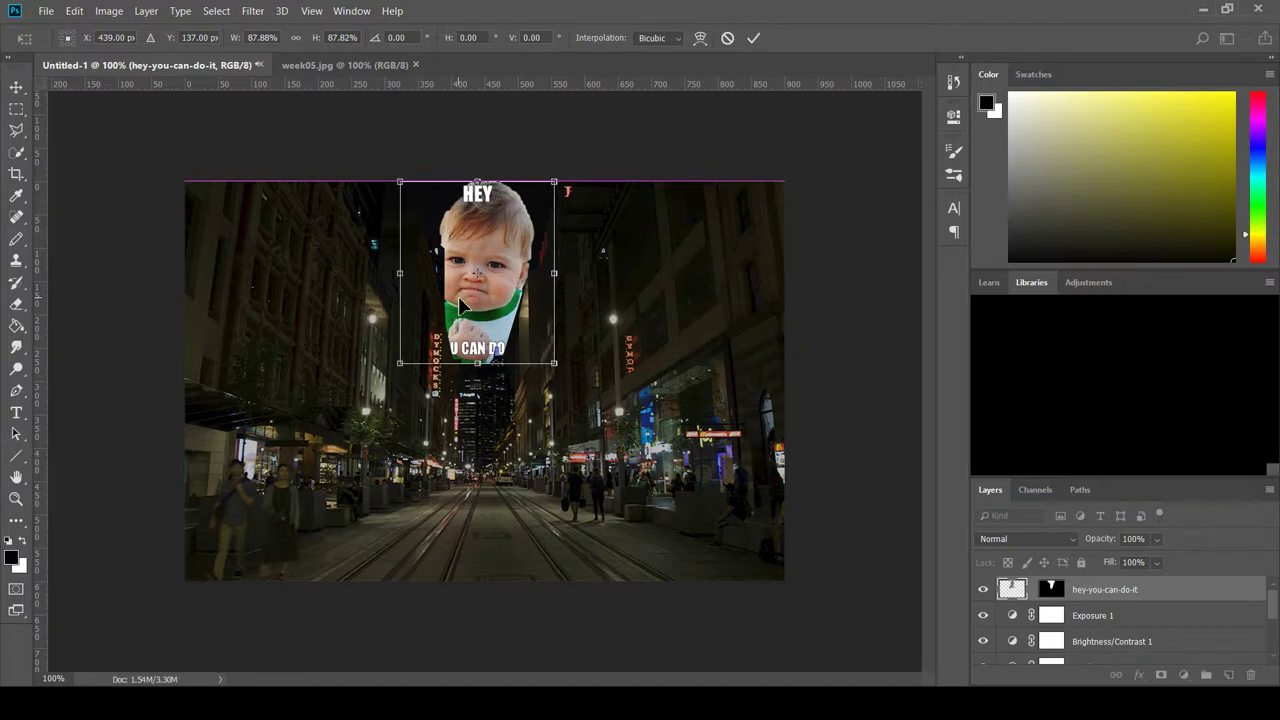
left_click_drag(459, 300, 467, 300)
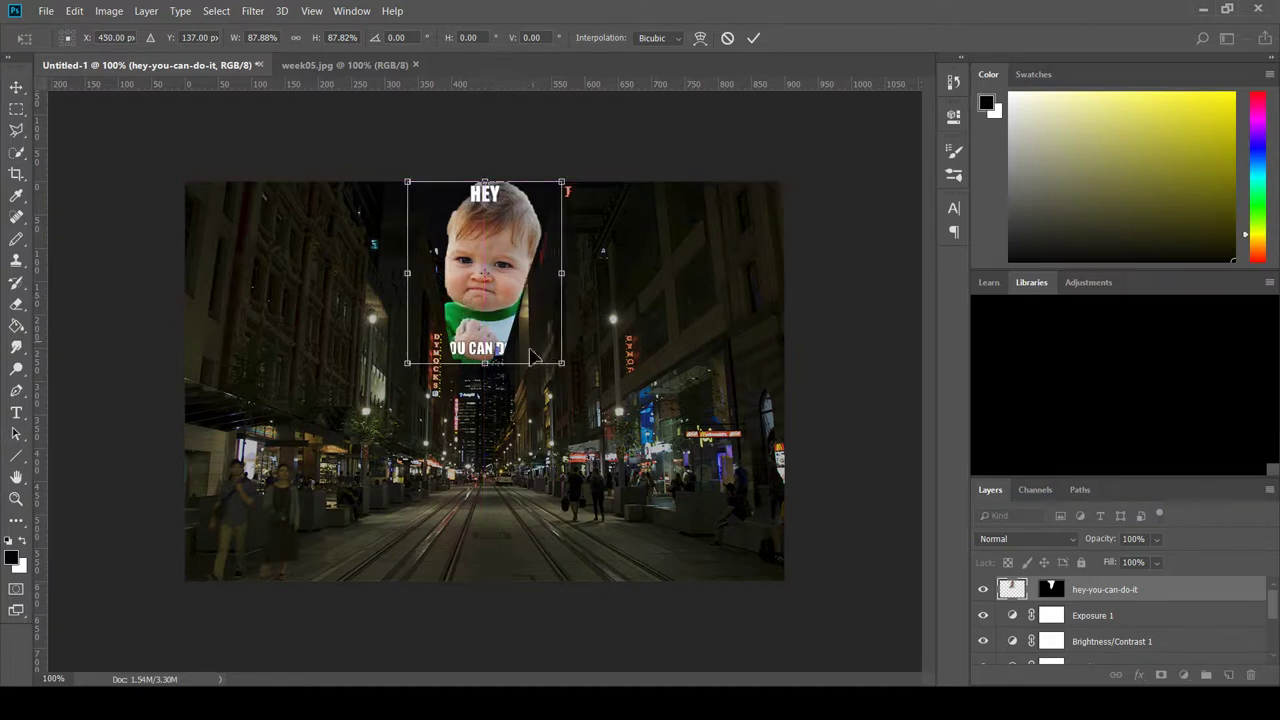
left_click_drag(563, 366, 542, 340)
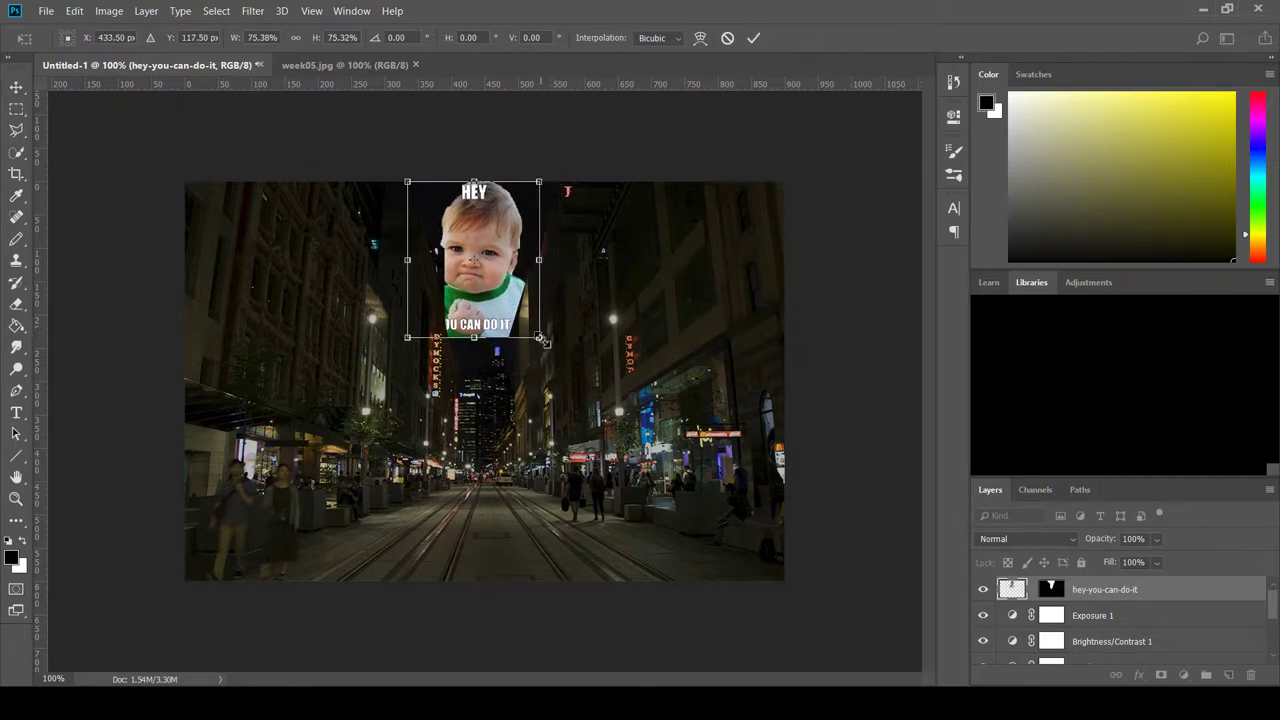
left_click_drag(474, 254, 477, 300)
Commit the baby image's transform, compare against the week05.jpg reference, then go back to Untitled-1.
key("Return")
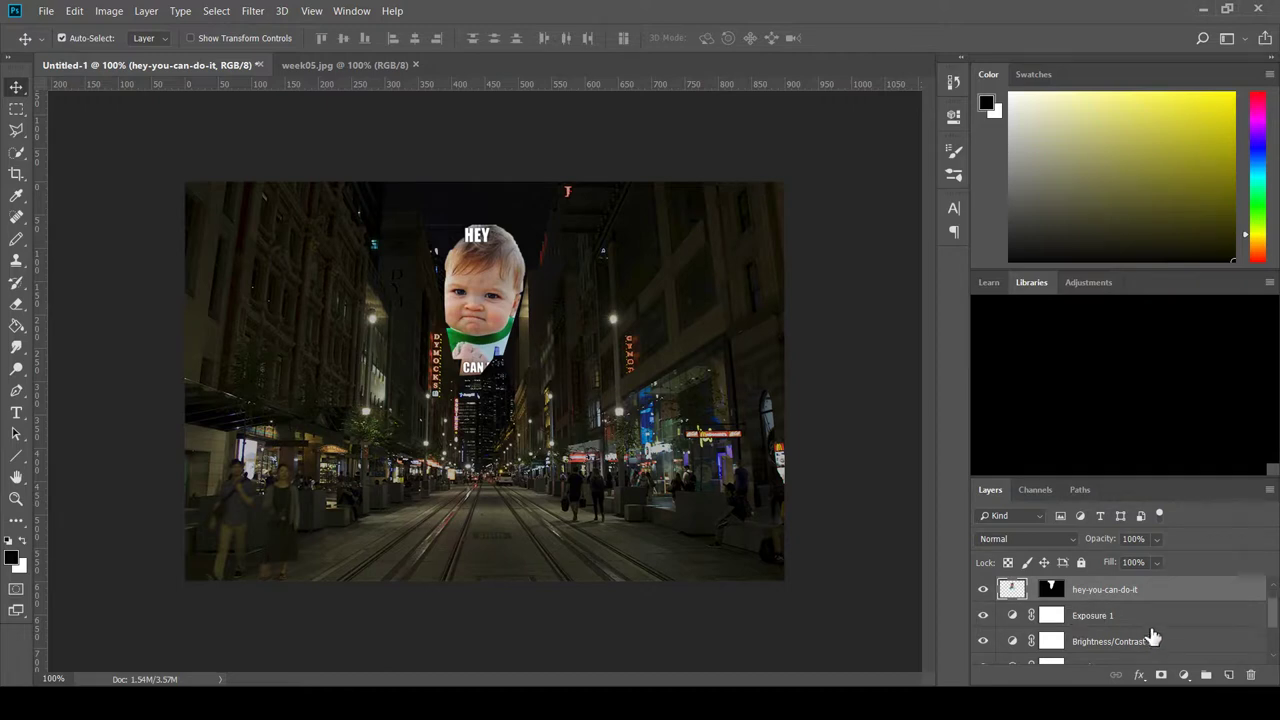
scroll(1151, 634, "down", 2)
scroll(1149, 634, "up", 2)
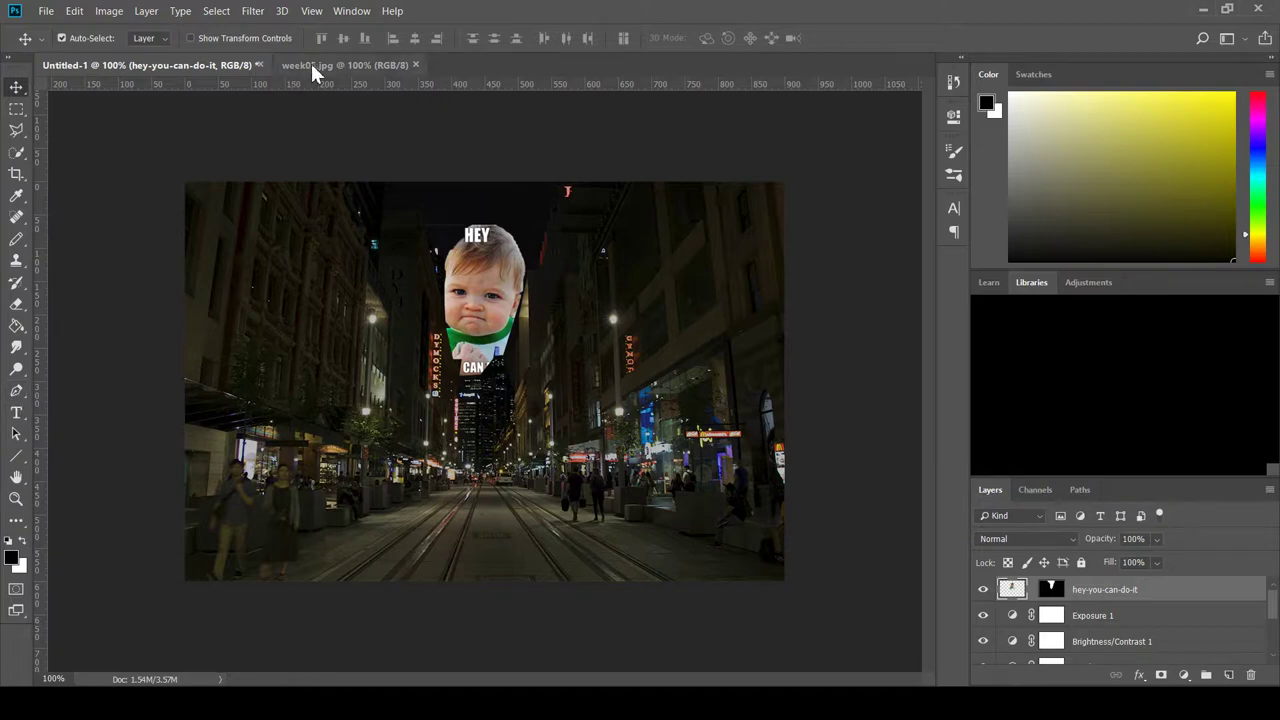
left_click(343, 63)
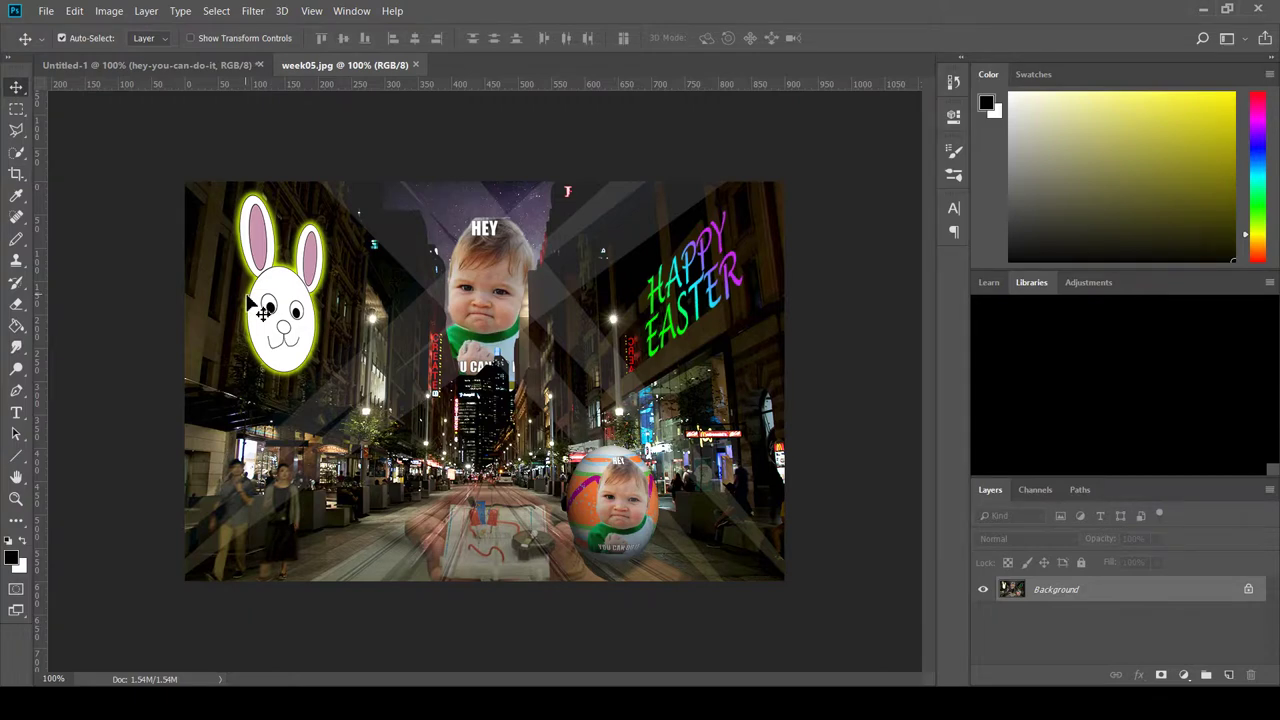
left_click(195, 64)
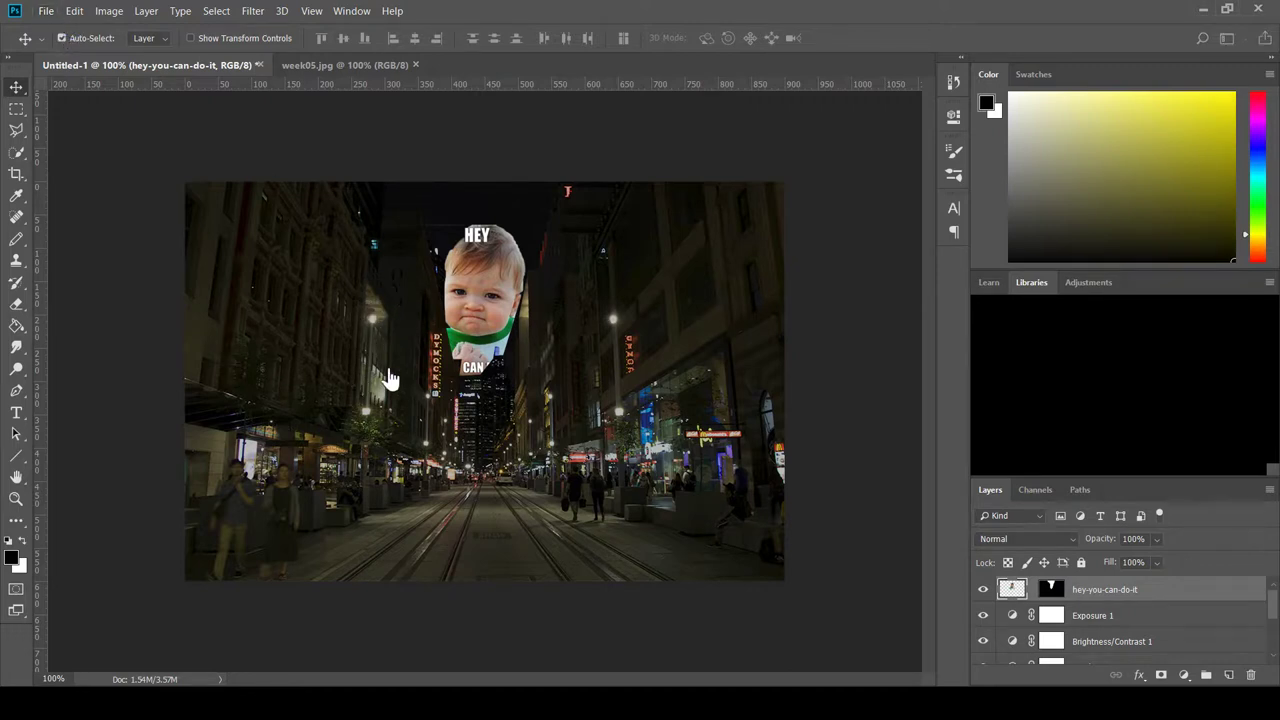
Create the blank Untitled-2 document and draw a circular Ellipse path near its centre.
key("ctrl+alt+n")
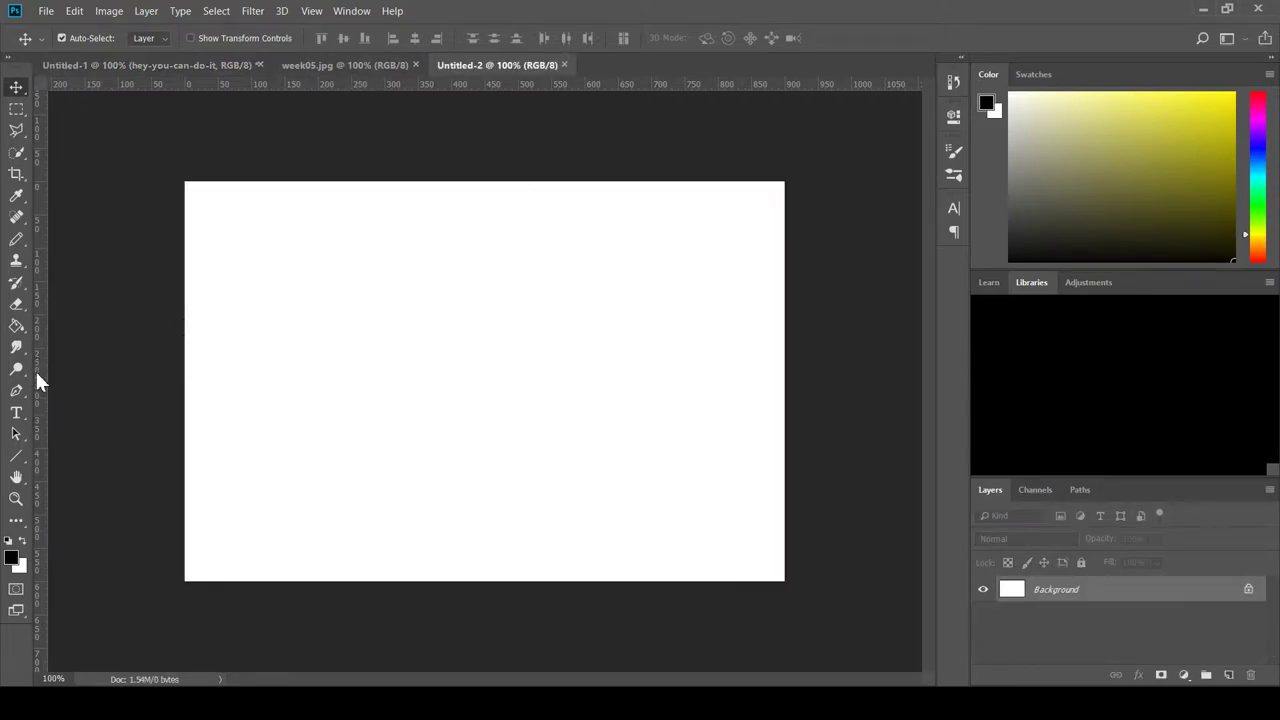
left_click(18, 460)
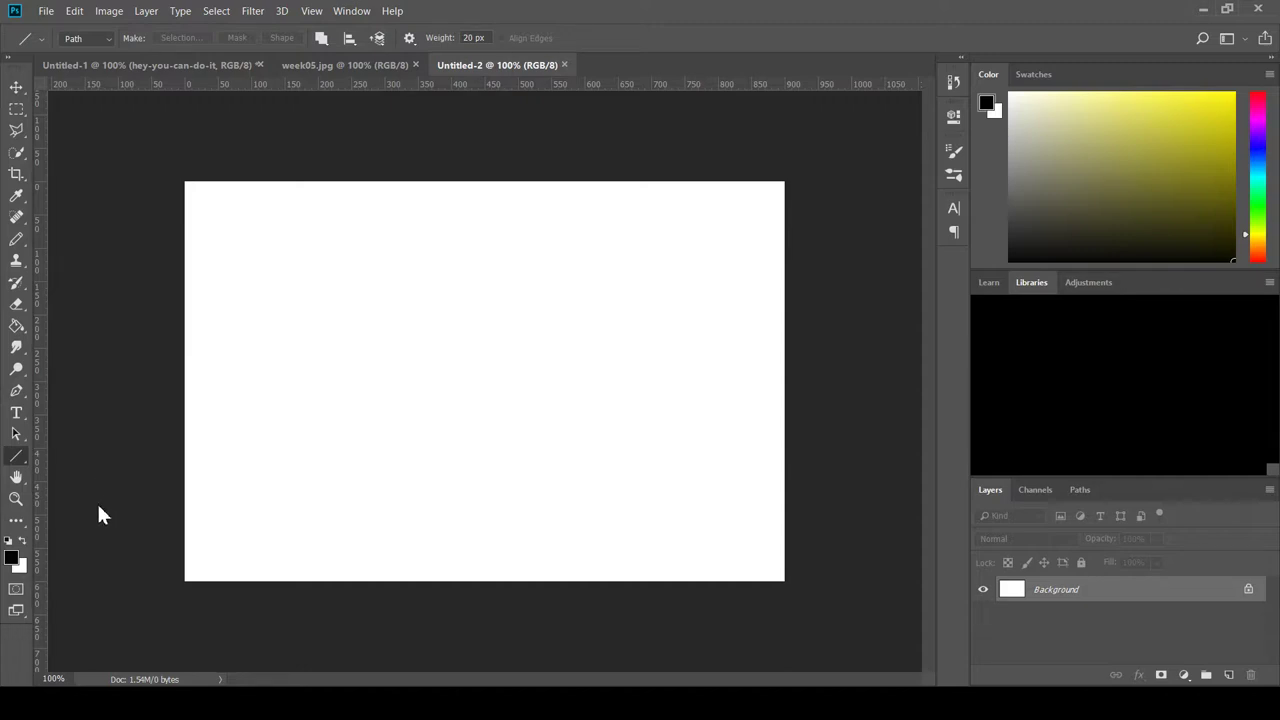
key("shift+u")
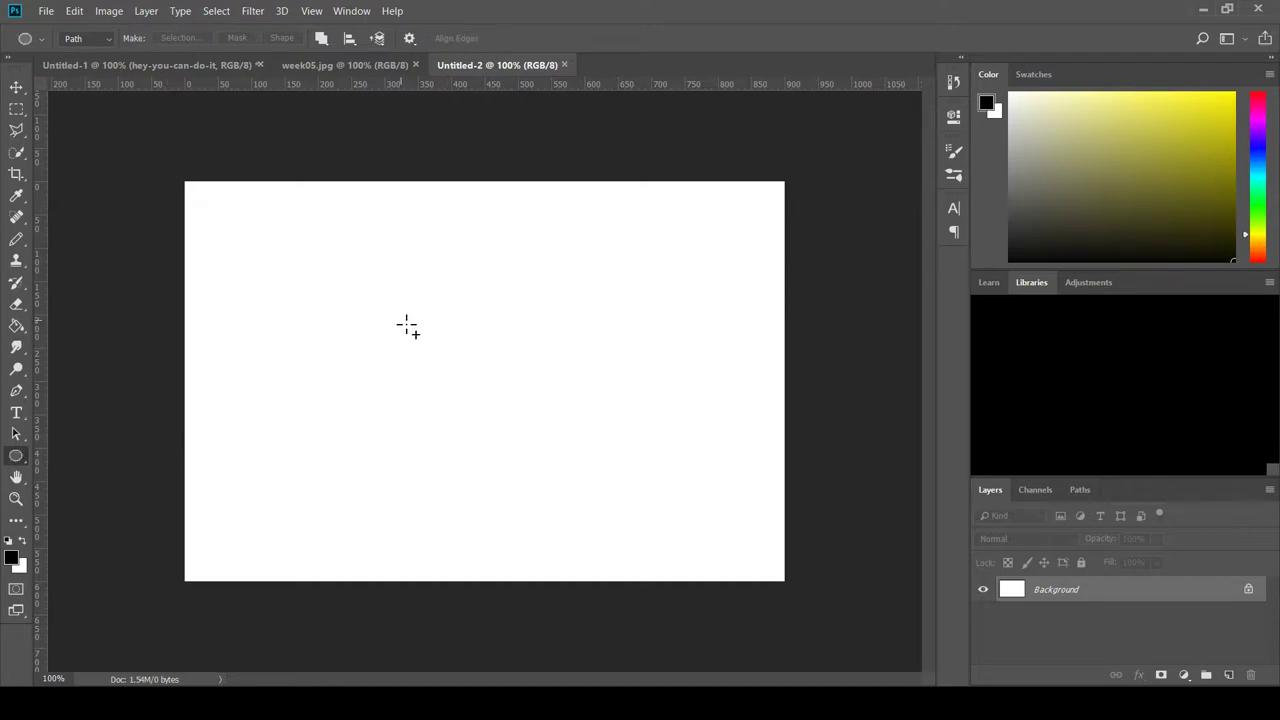
left_click_drag(400, 318, 559, 472)
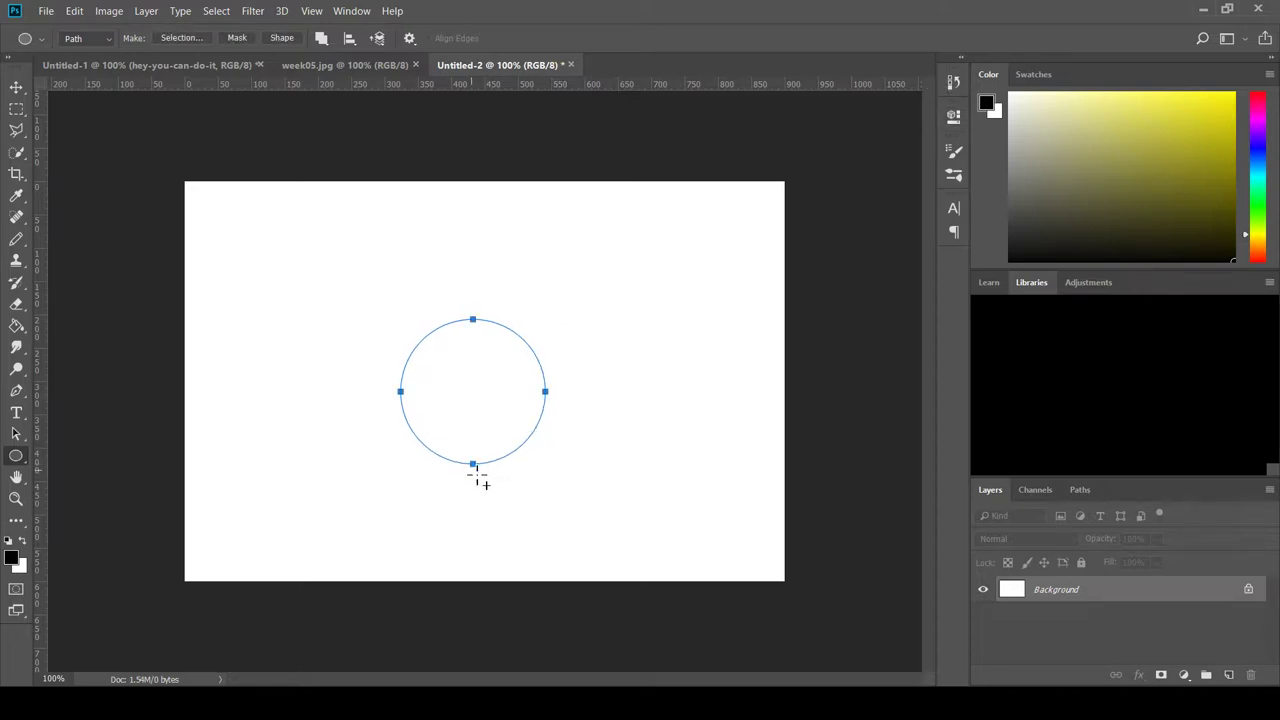
left_click(16, 88)
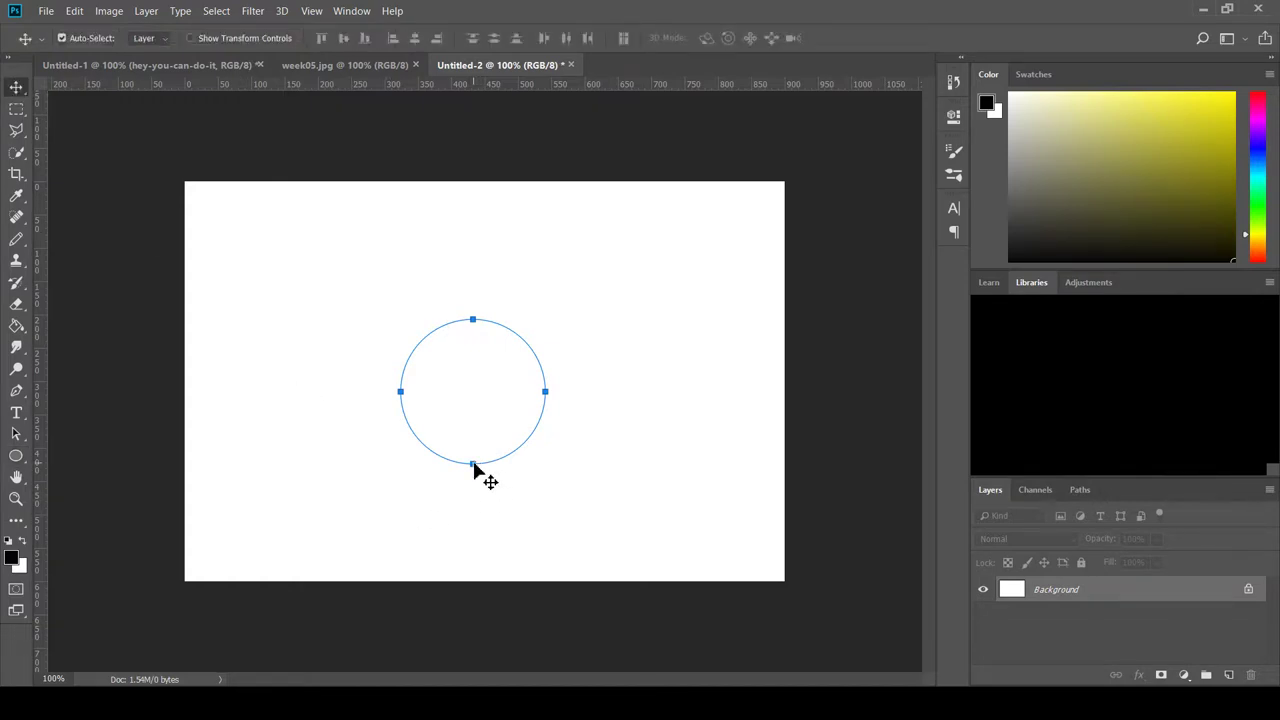
left_click(16, 457)
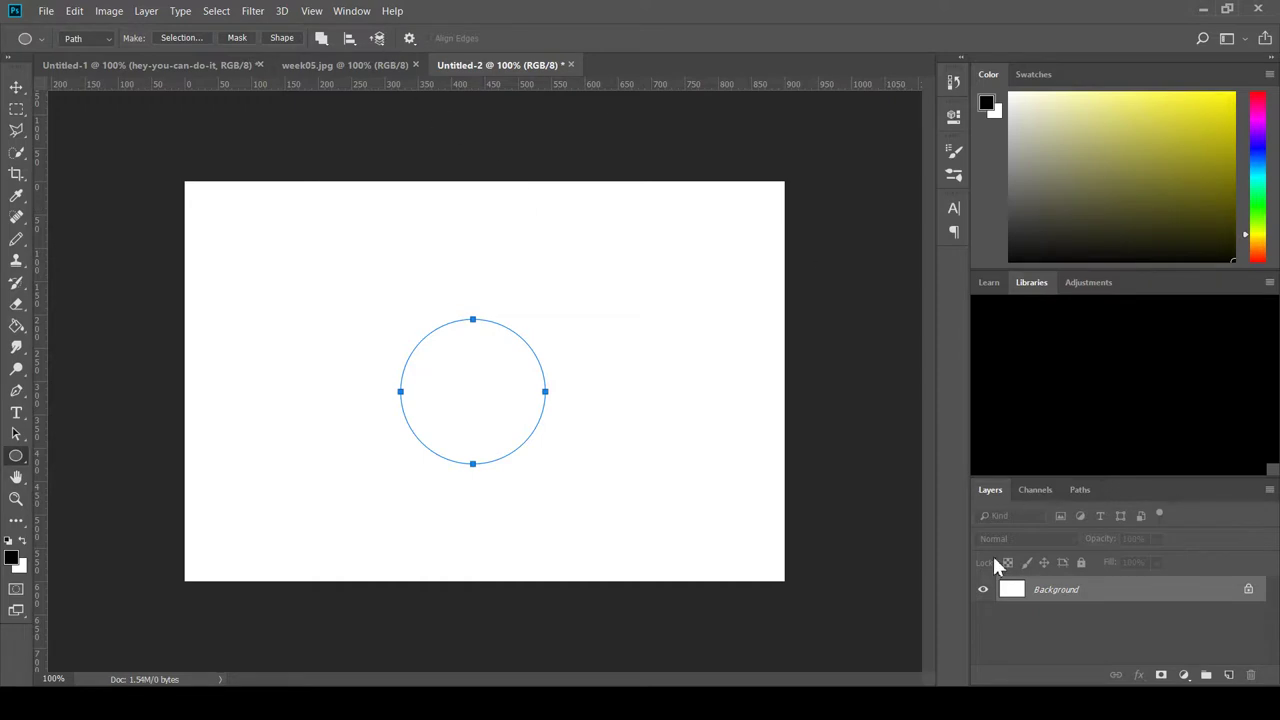
Add Layer 1, draw a circle near the centre, and convert it to the black Ellipse 1 shape.
key("Return")
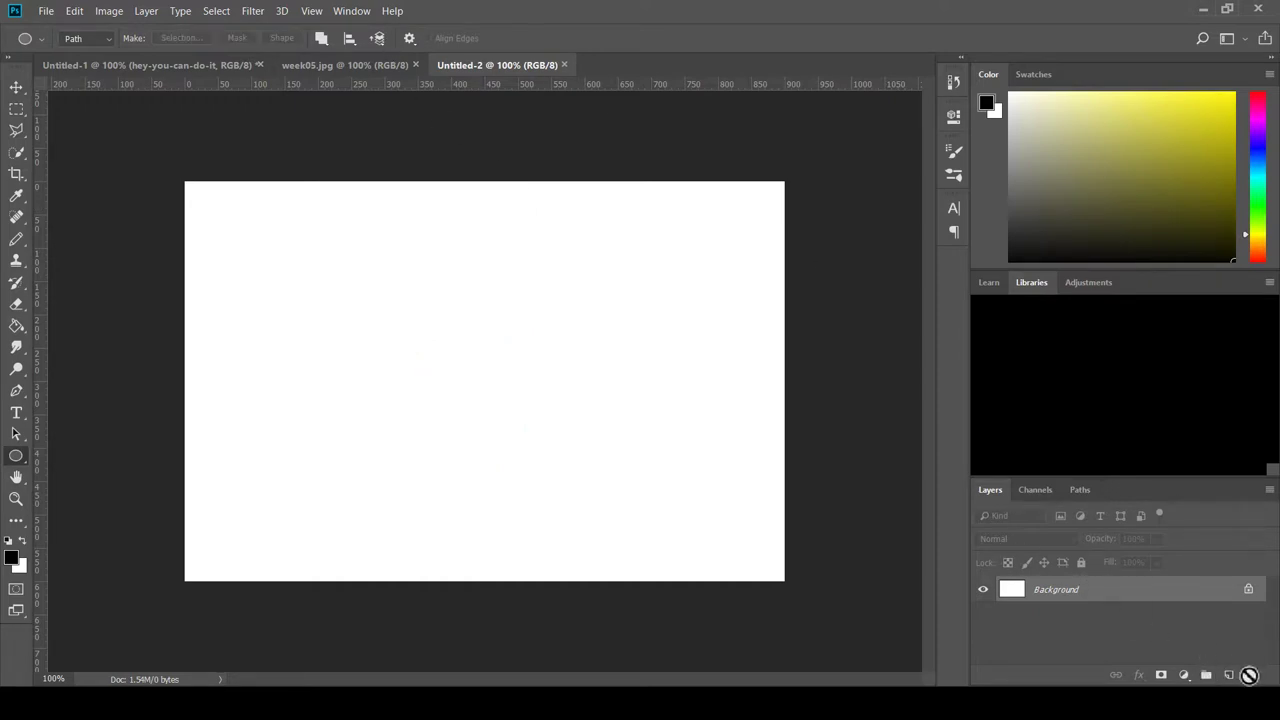
left_click(1230, 675)
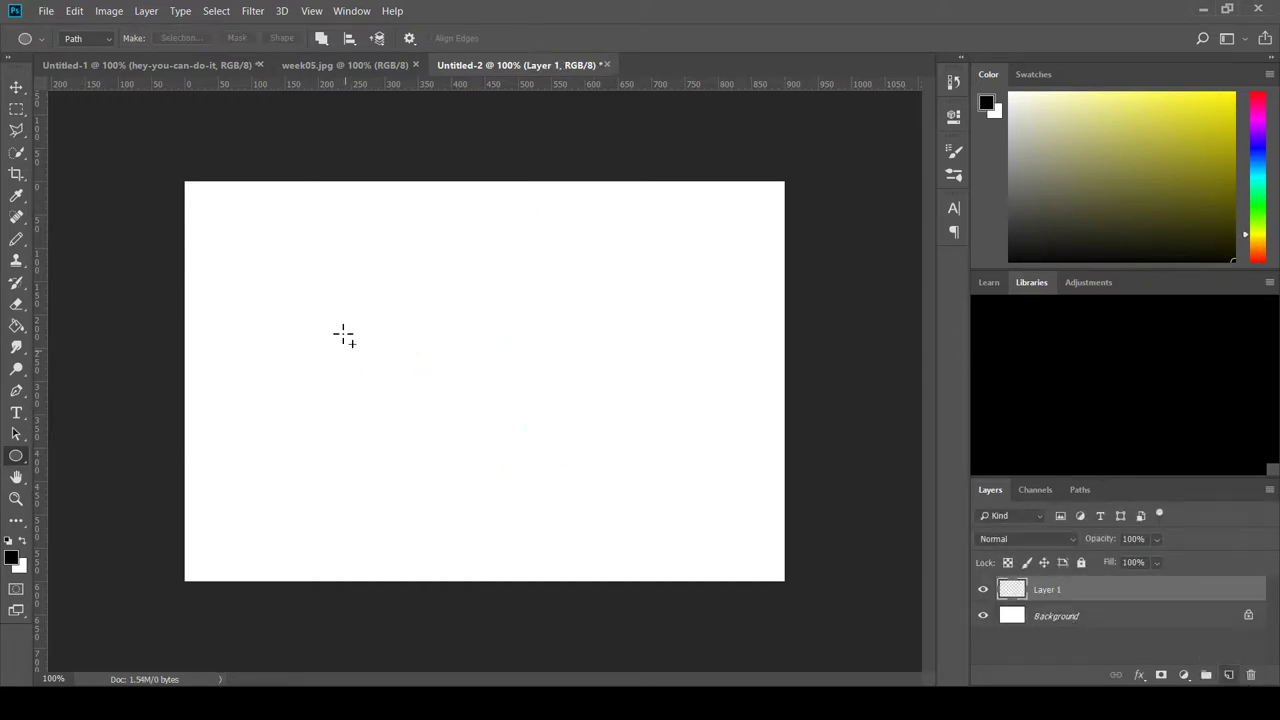
left_click_drag(405, 317, 574, 469)
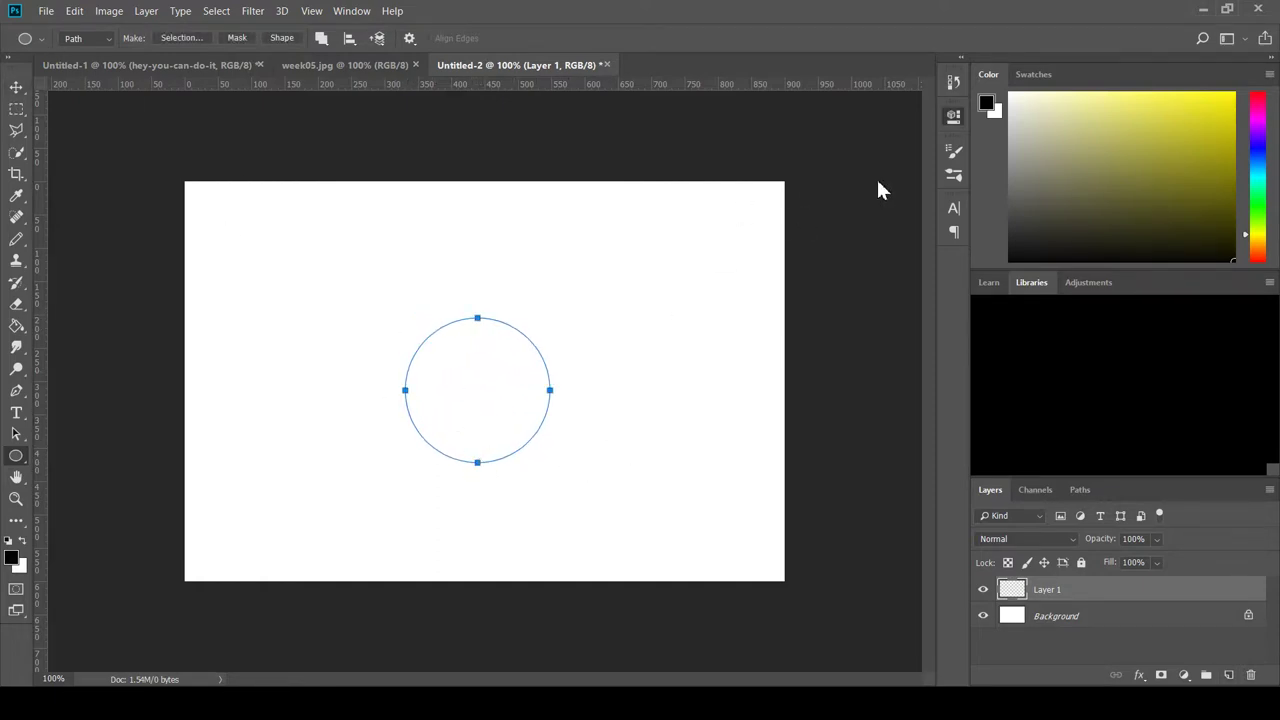
left_click(1066, 614)
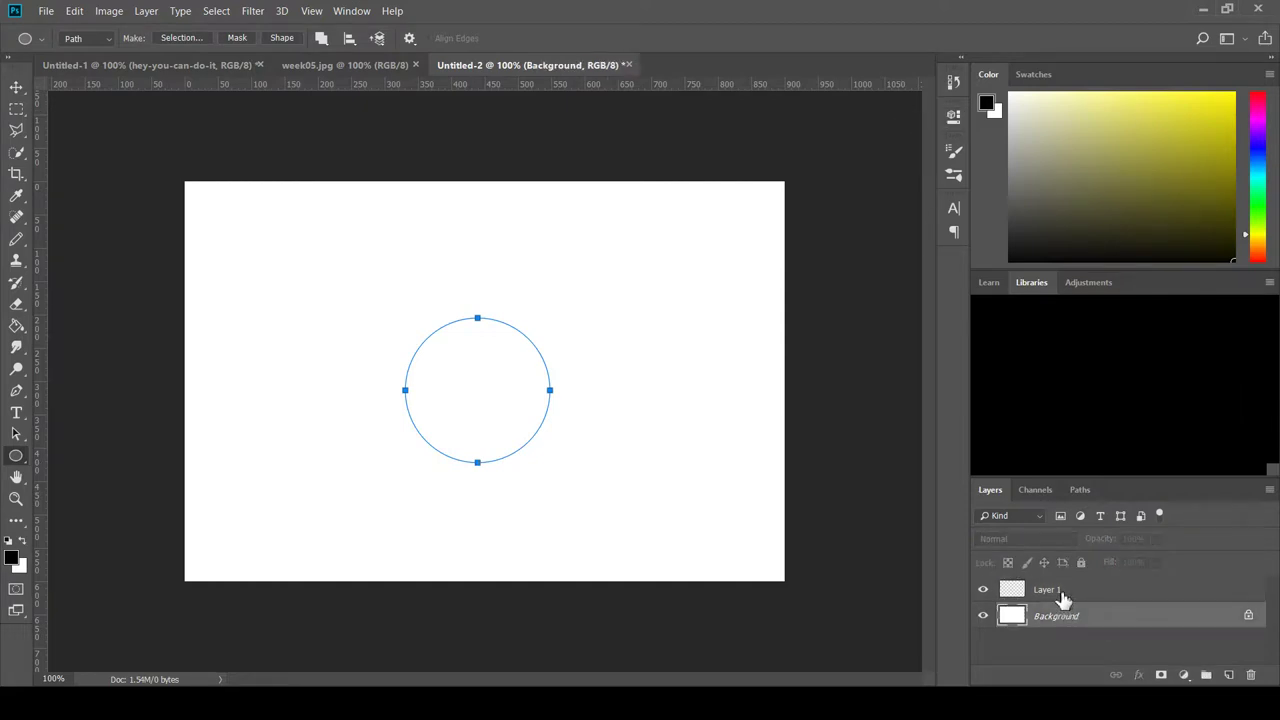
left_click(1063, 598)
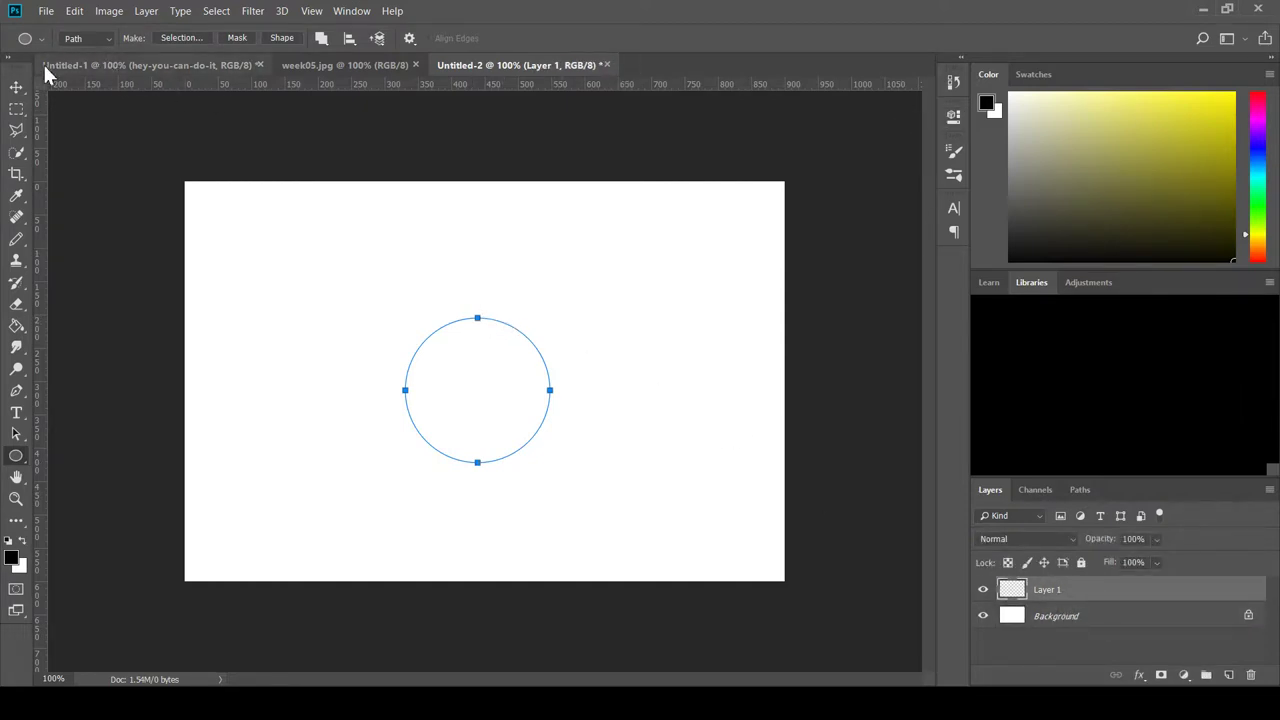
left_click(14, 90)
left_click(16, 456)
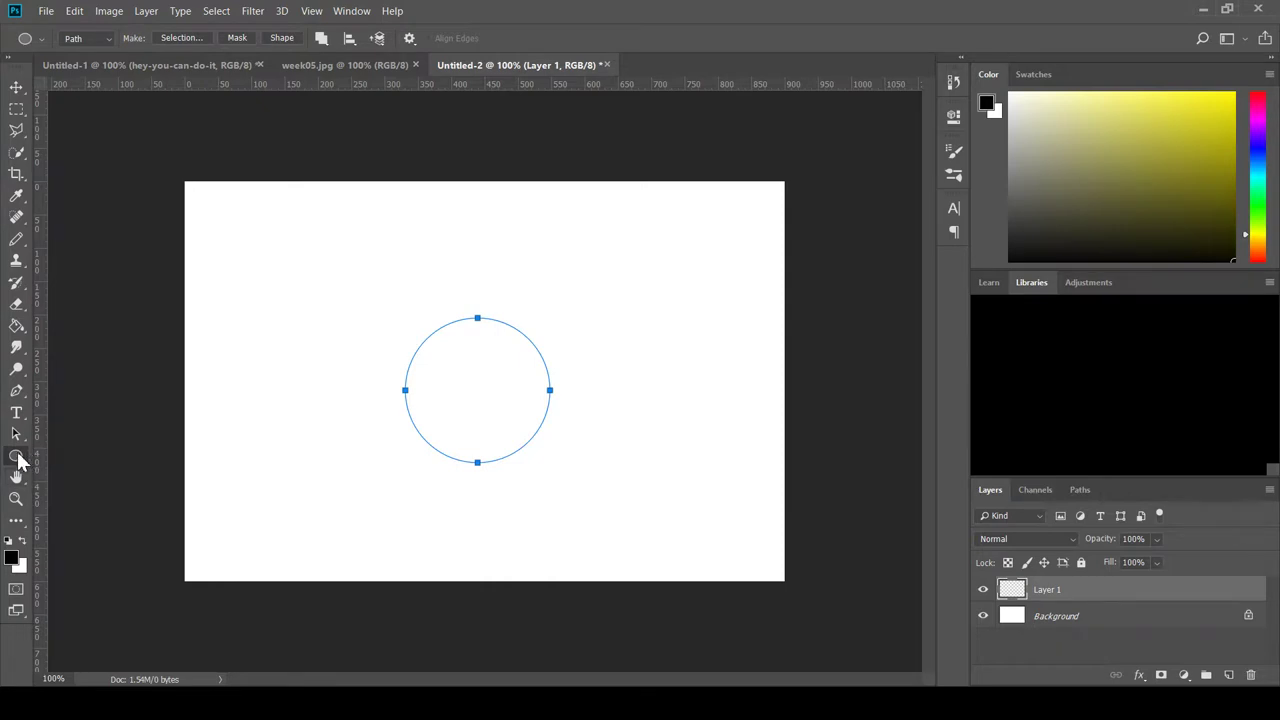
left_click(281, 40)
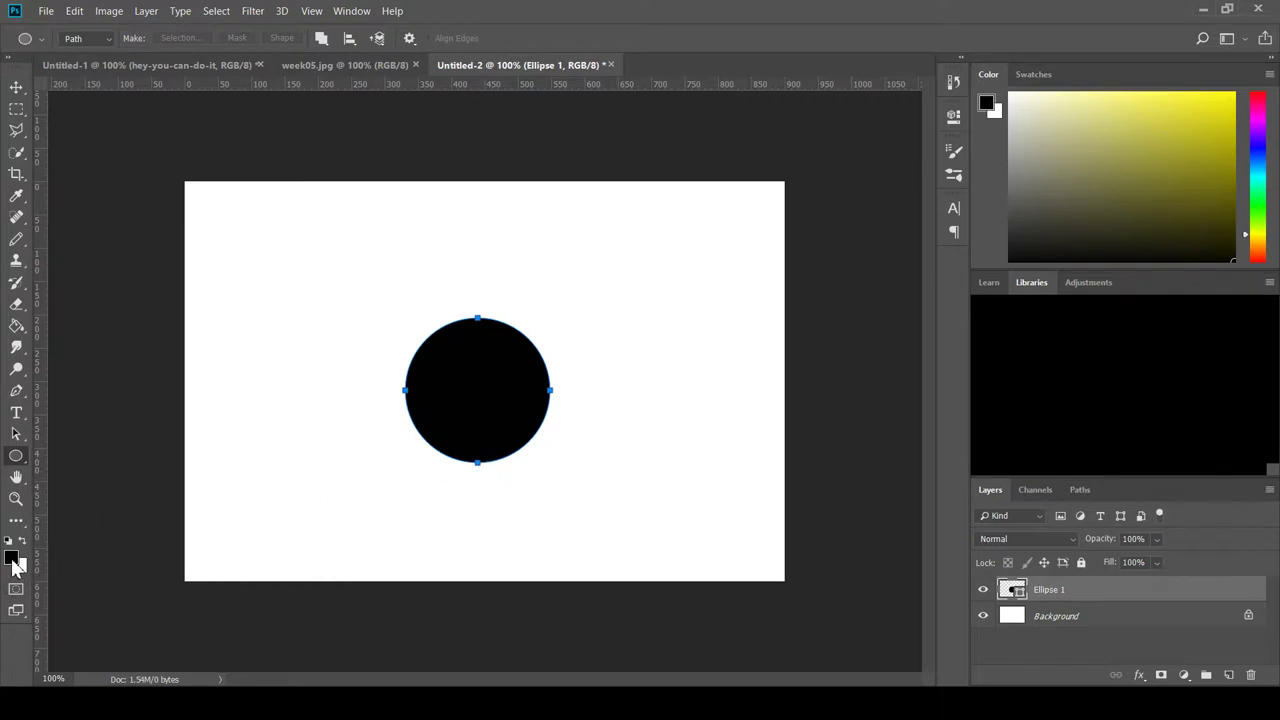
Give the Ellipse 1 circle a 3 px red outline.
key("i")
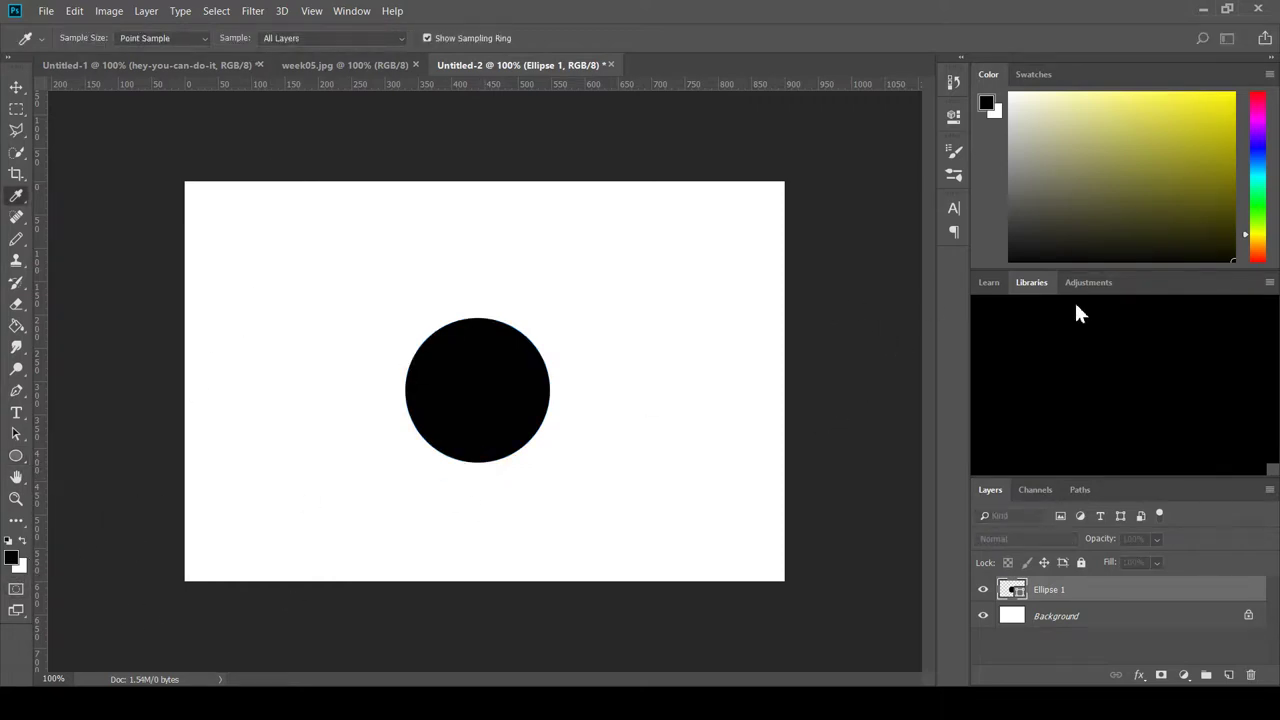
key("u")
key("x")
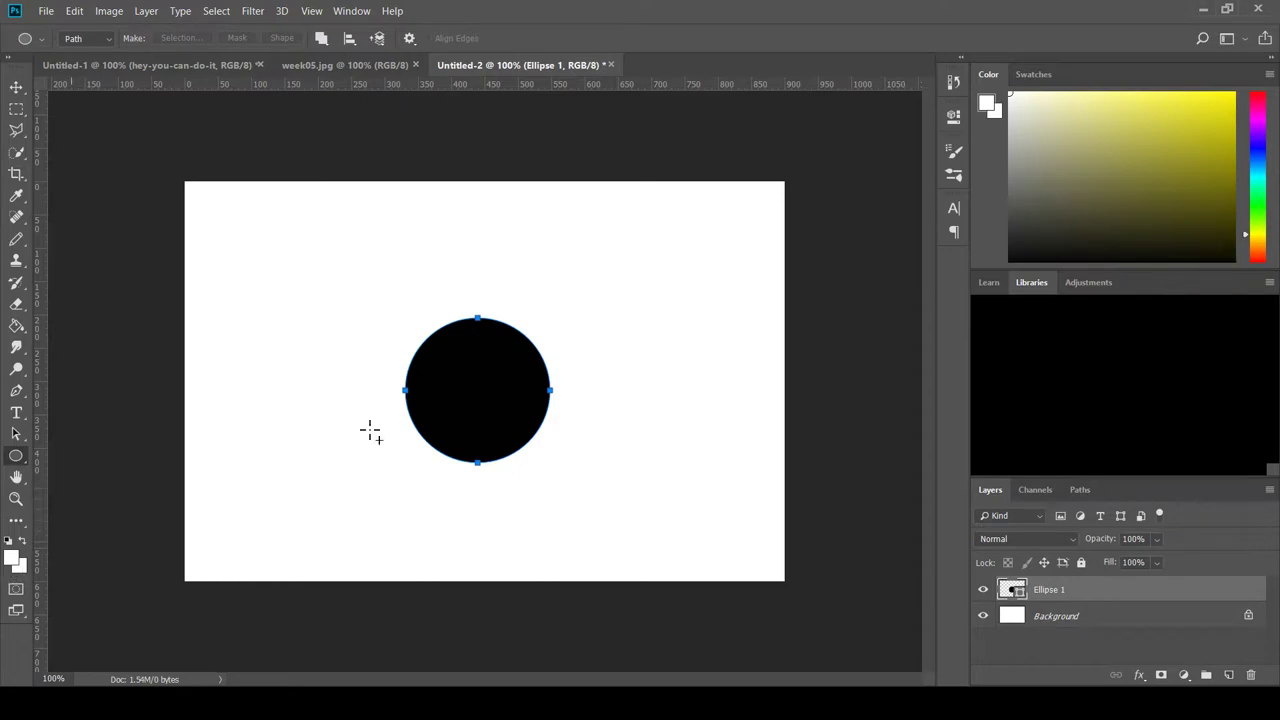
left_click(16, 87)
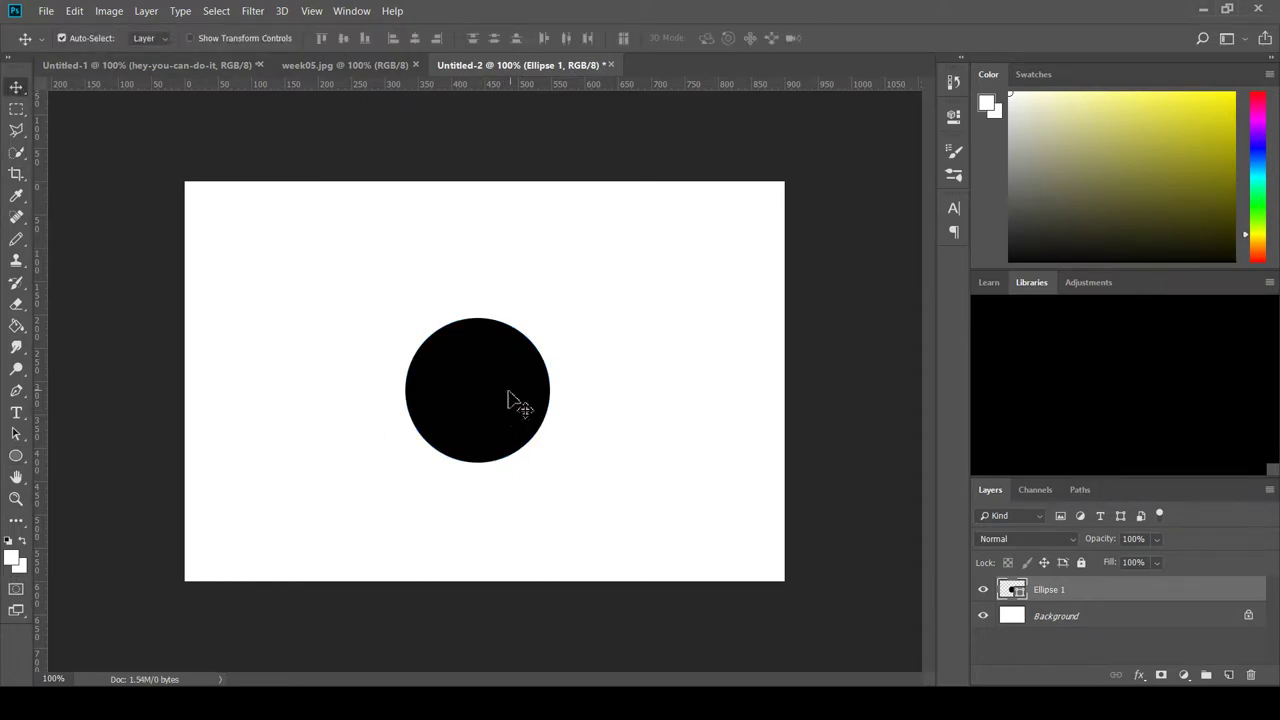
left_click(16, 457)
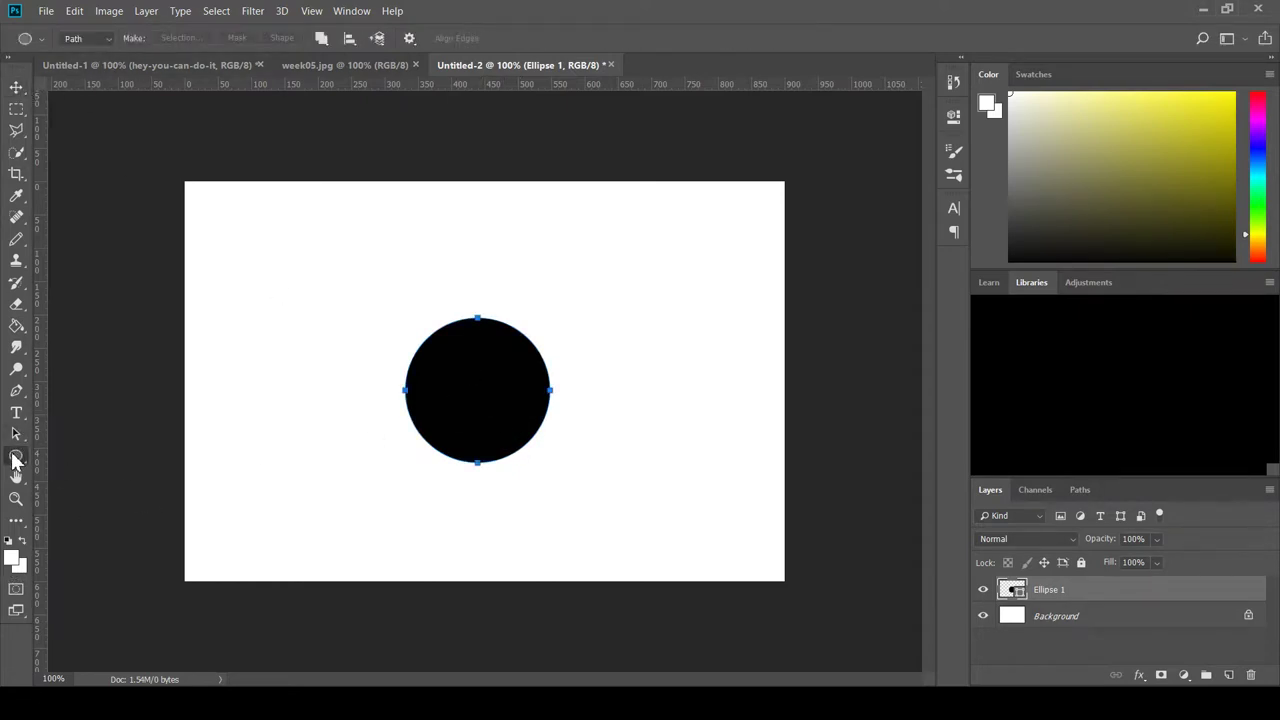
left_click(89, 38)
left_click(89, 57)
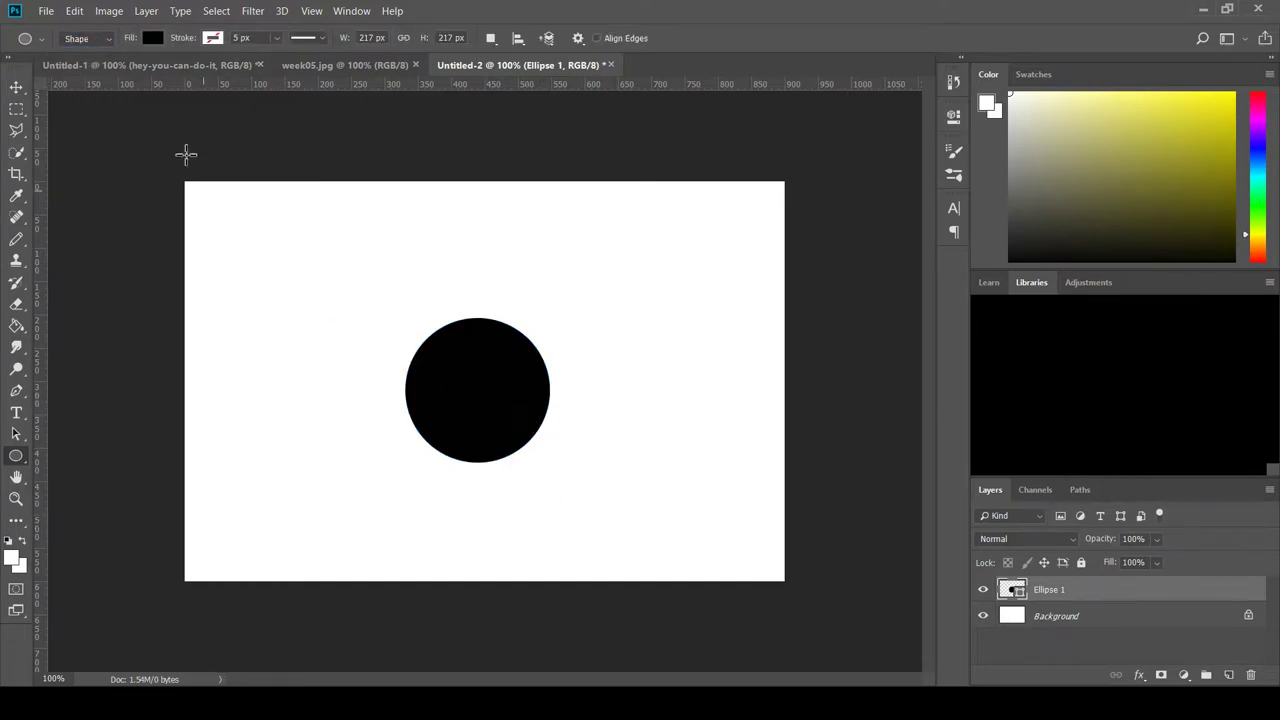
left_click(16, 88)
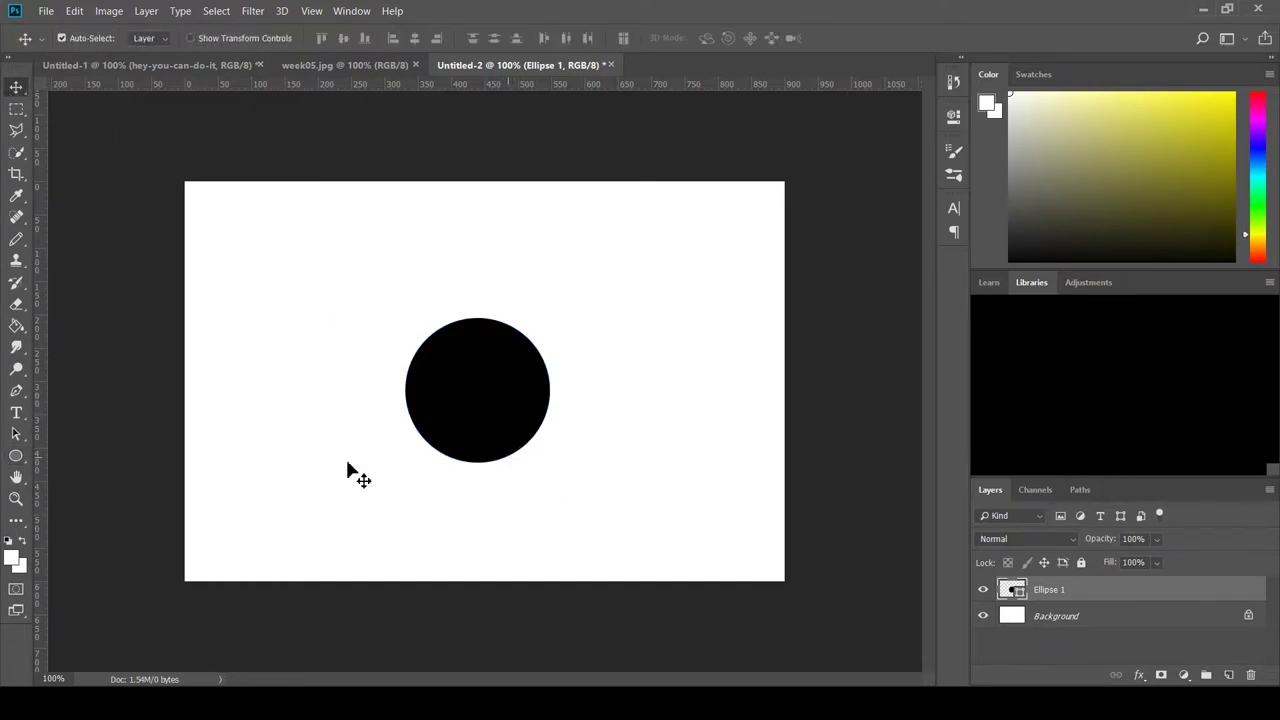
left_click(16, 455)
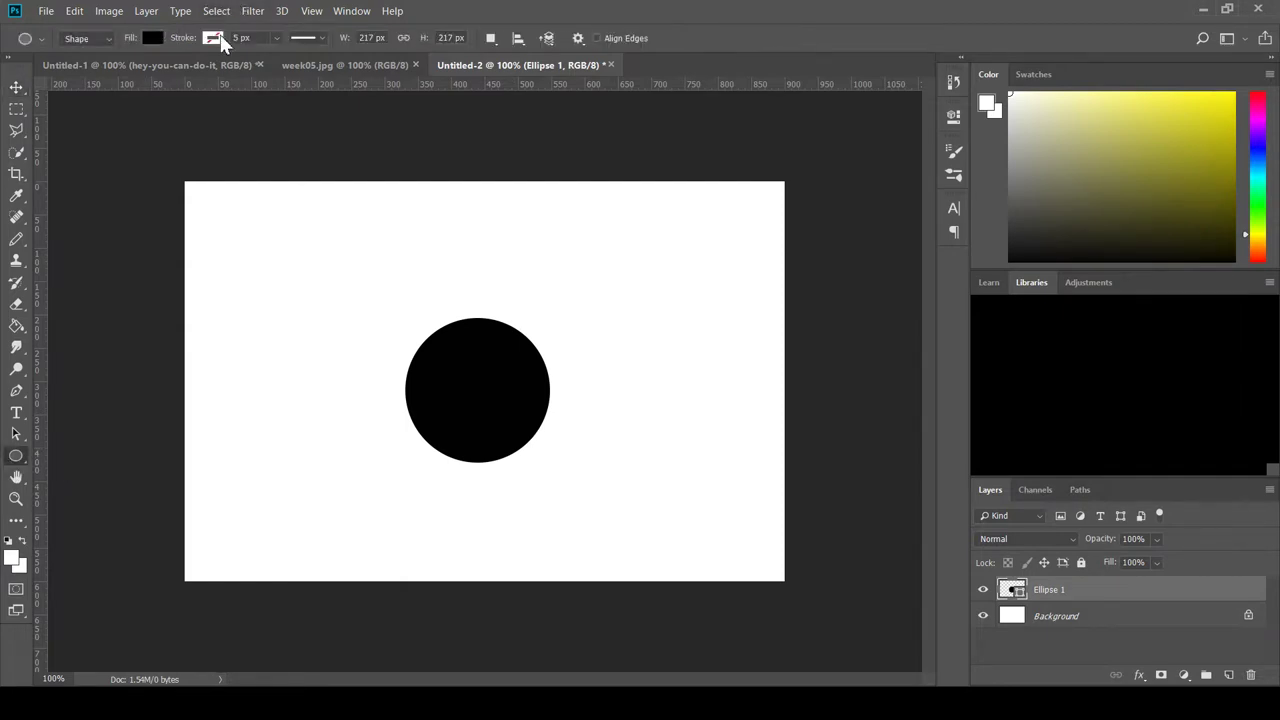
left_click(176, 70)
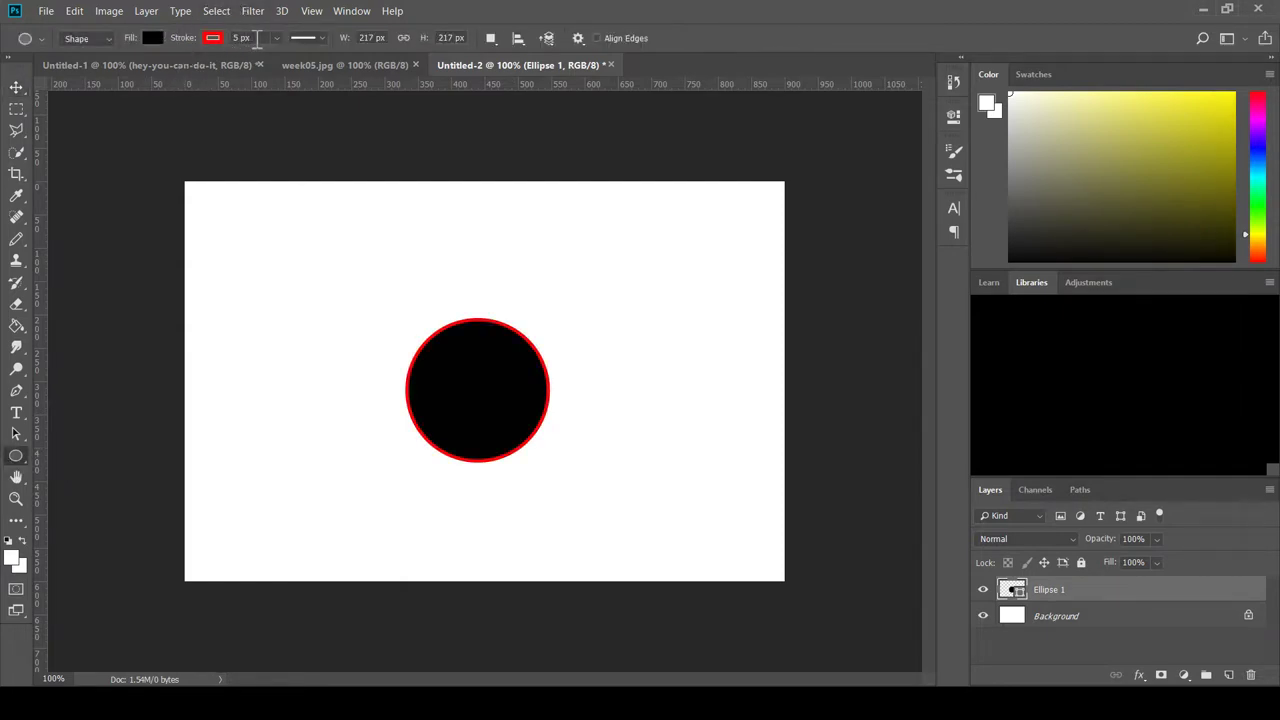
left_click(242, 40)
type("3")
key("Return")
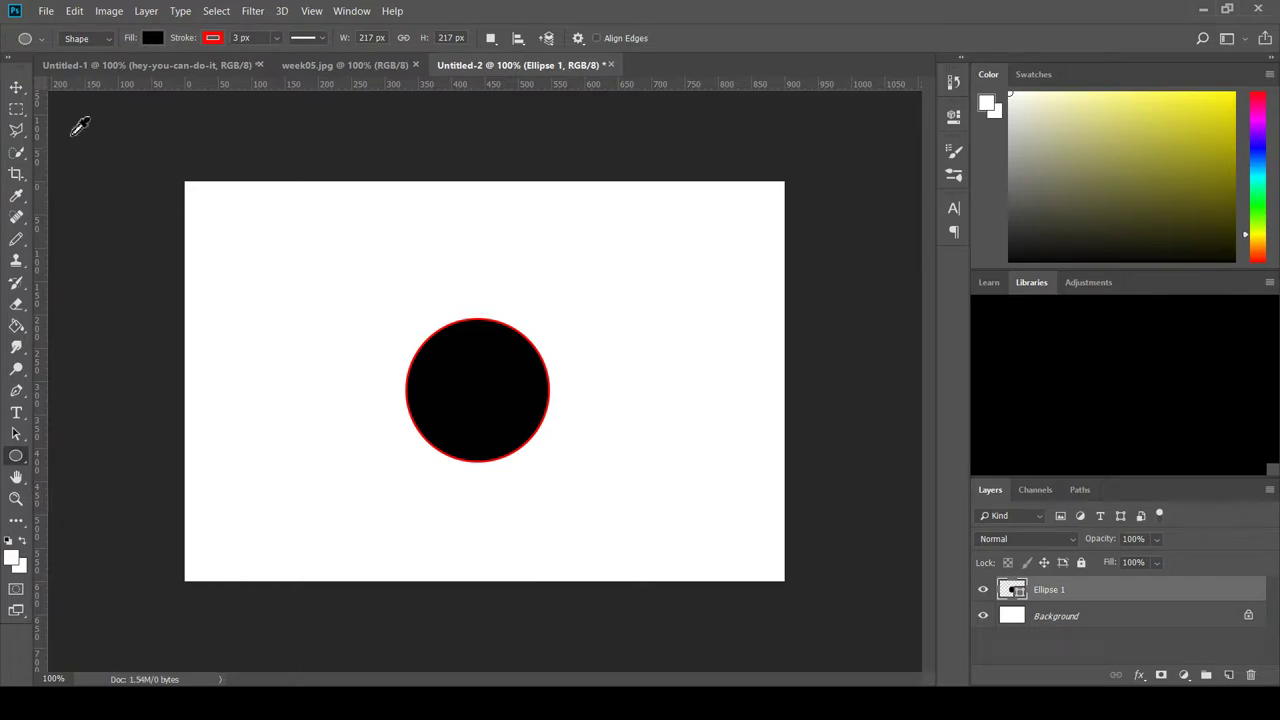
Change the circle's fill to white and its outline colour to black.
key("alt+BackSpace")
left_click(15, 86)
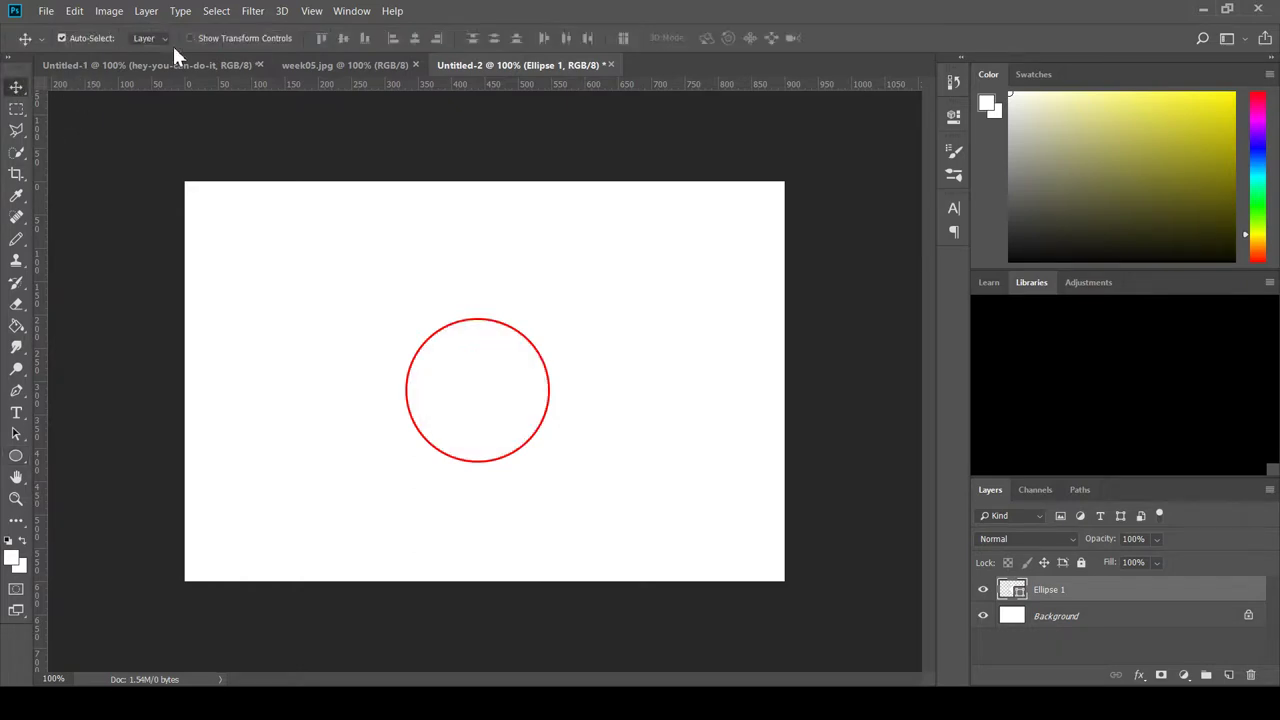
left_click(16, 456)
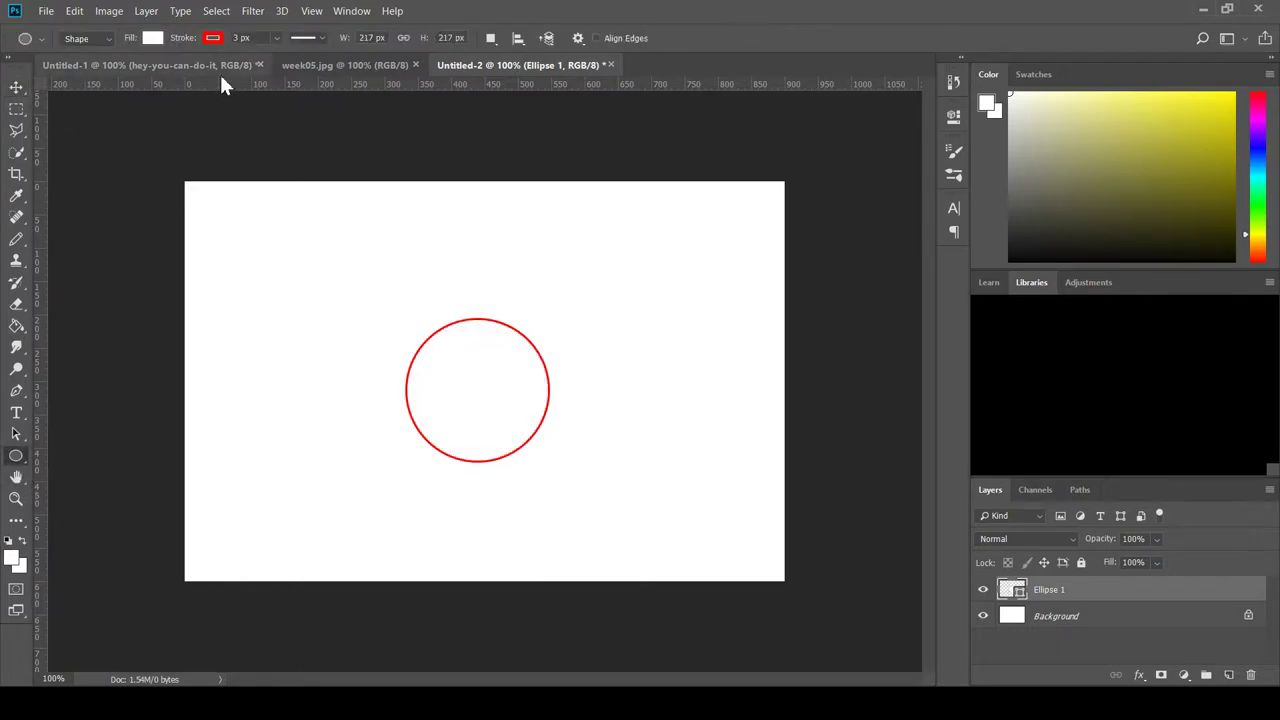
left_click(222, 42)
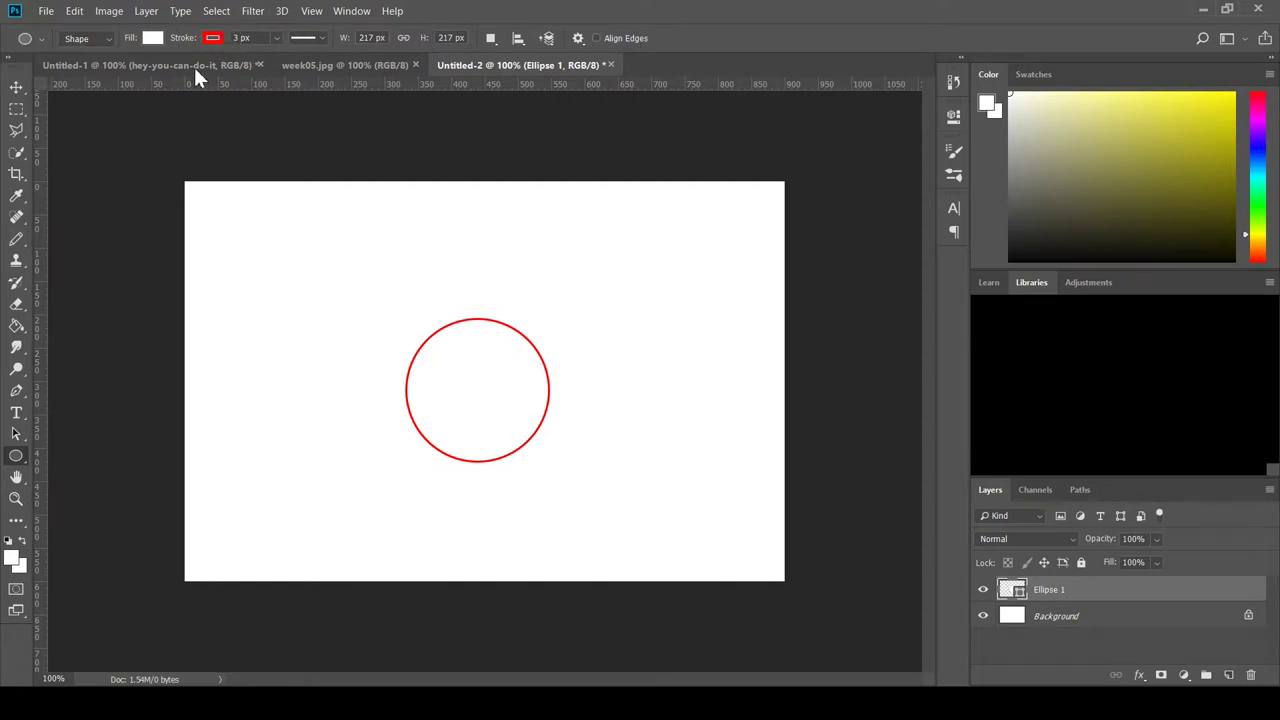
left_click(152, 127)
left_click(15, 86)
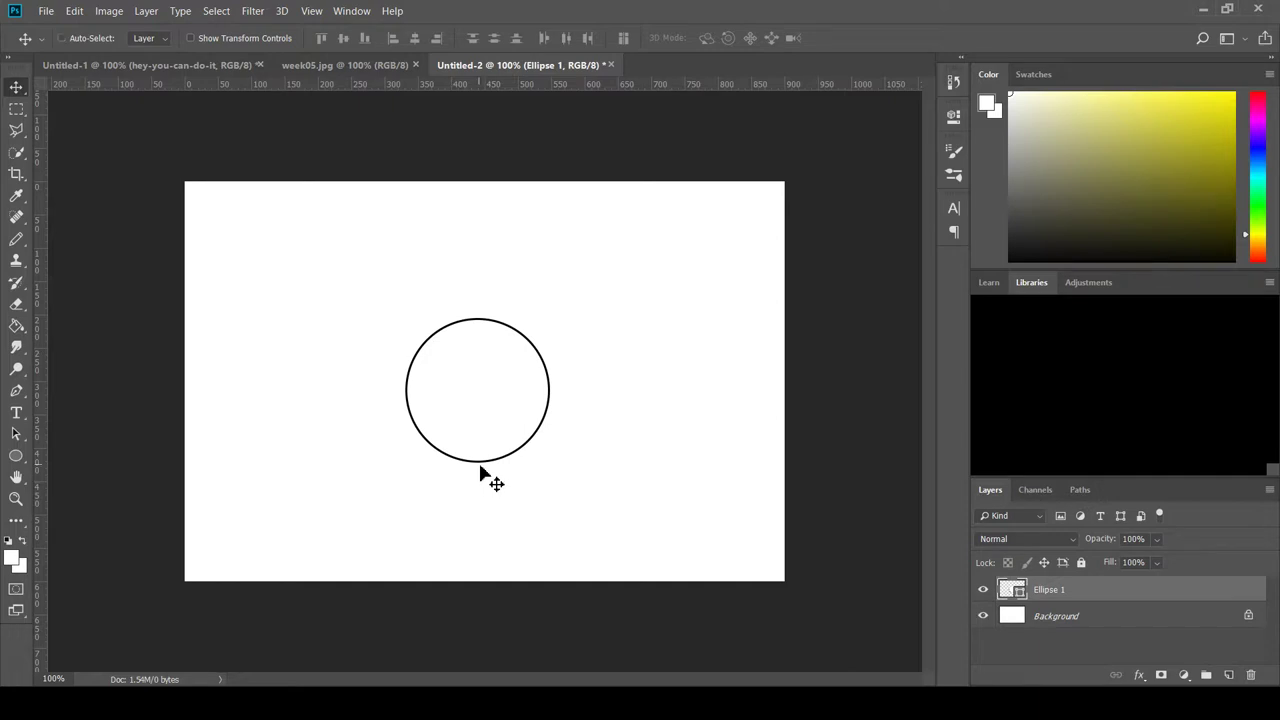
Stretch the circle into an oval about 114% tall and nudge it upward.
key("ctrl+t")
mouse_move(484, 466)
left_mouse_down()
mouse_move(489, 502)
mouse_move(486, 488)
left_mouse_up()
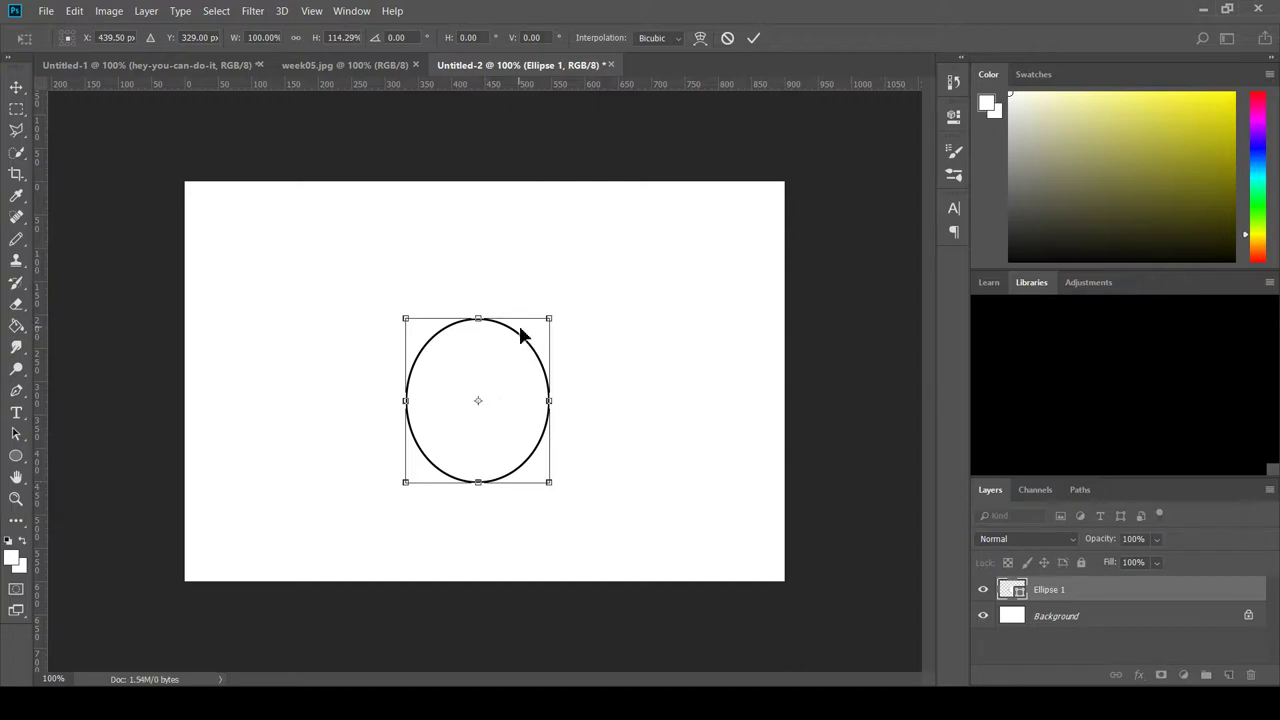
left_click_drag(520, 342, 520, 323)
key("Return")
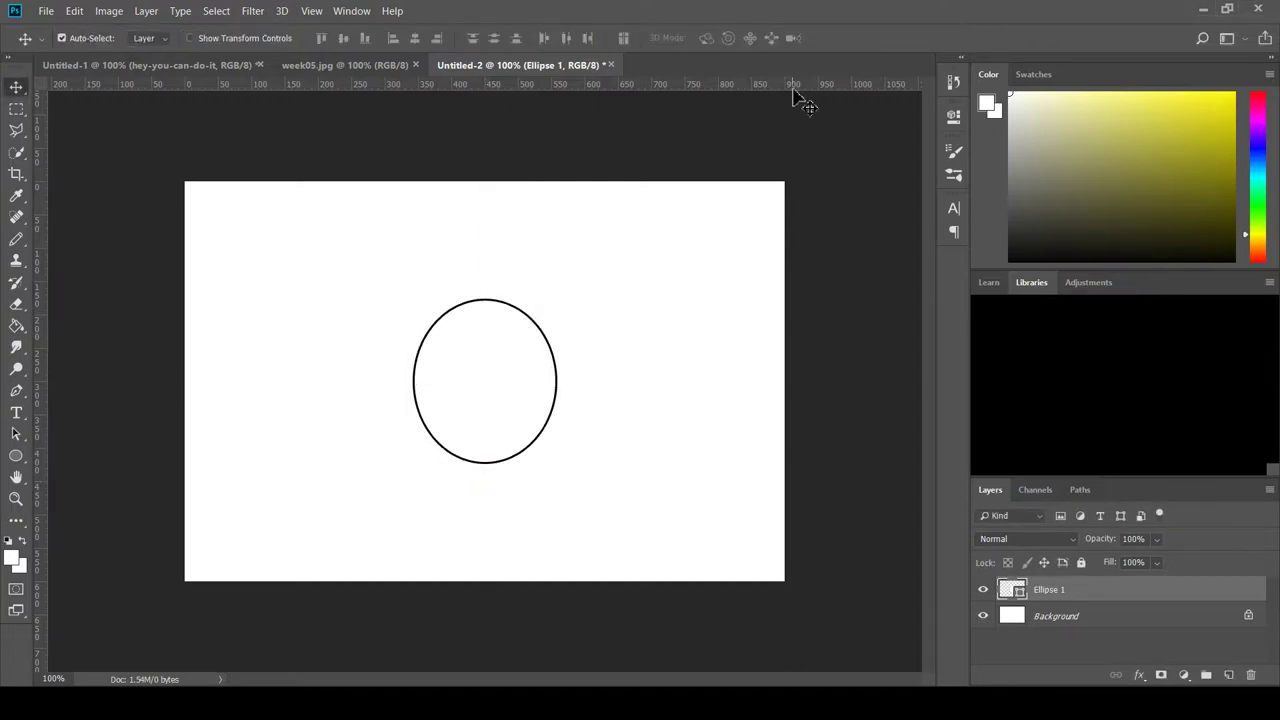
Draw a tall oval and a thinner oval to the right of the head.
left_click(17, 457)
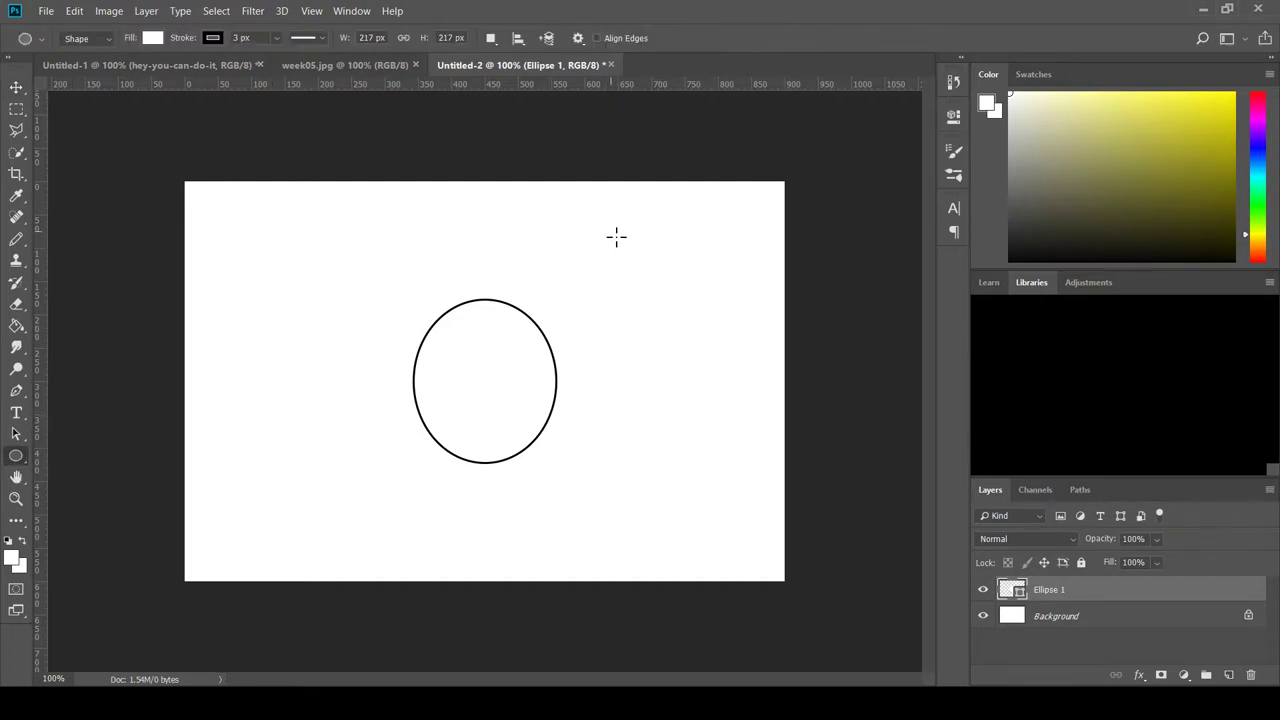
mouse_move(630, 261)
left_mouse_down()
mouse_move(669, 409)
mouse_move(686, 414)
left_mouse_up()
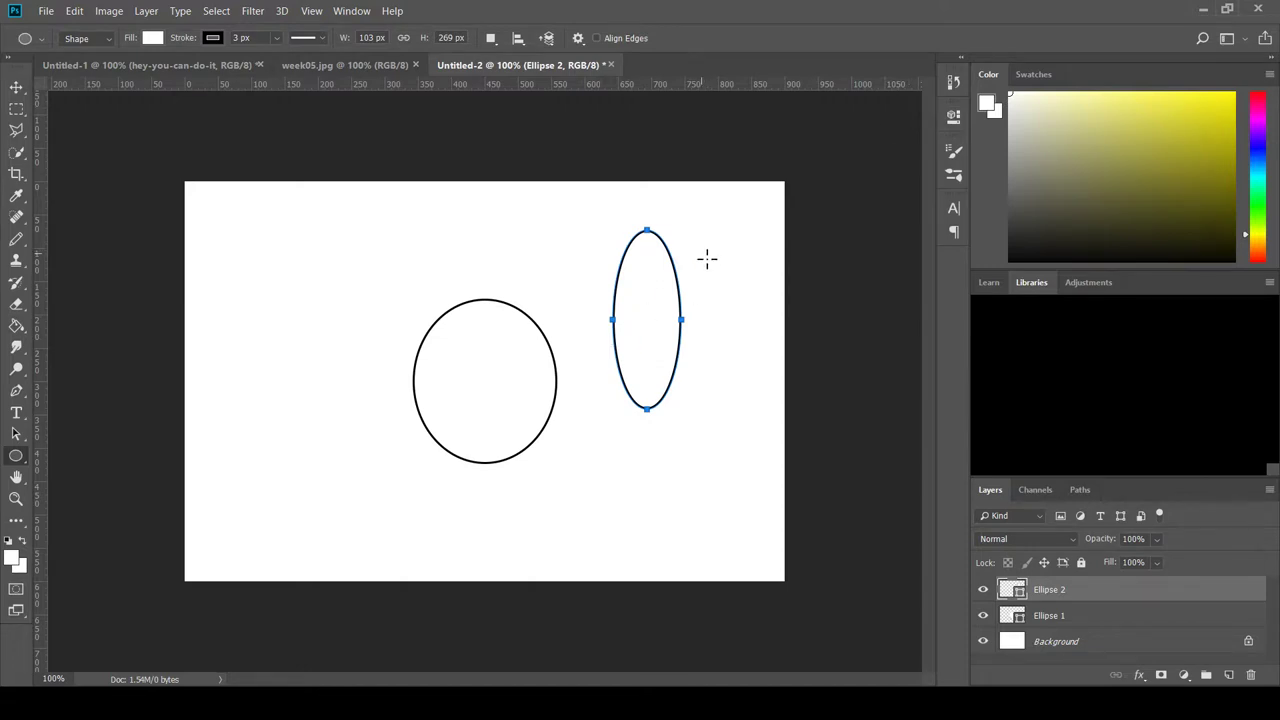
mouse_move(700, 247)
left_mouse_down()
mouse_move(726, 306)
mouse_move(731, 420)
mouse_move(731, 409)
left_mouse_up()
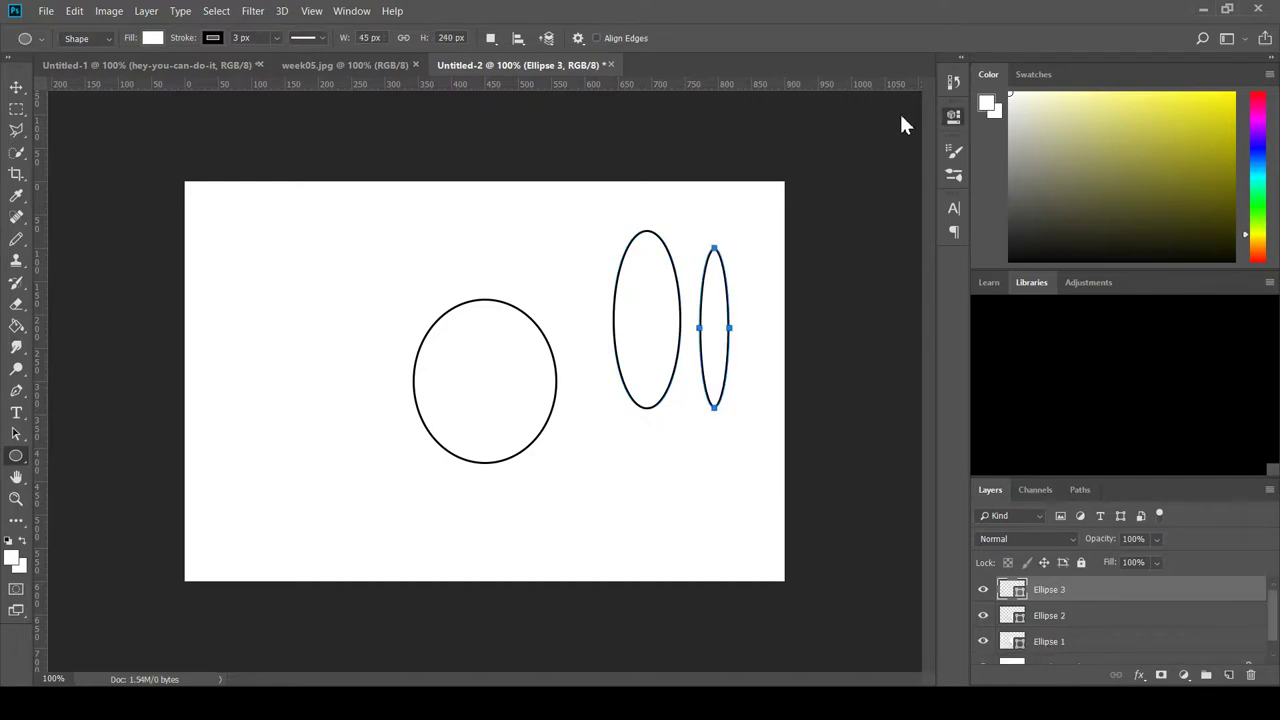
Fill the thin oval pink, move it inside the tall oval, and select both ear ovals.
left_click(153, 42)
left_click(226, 190)
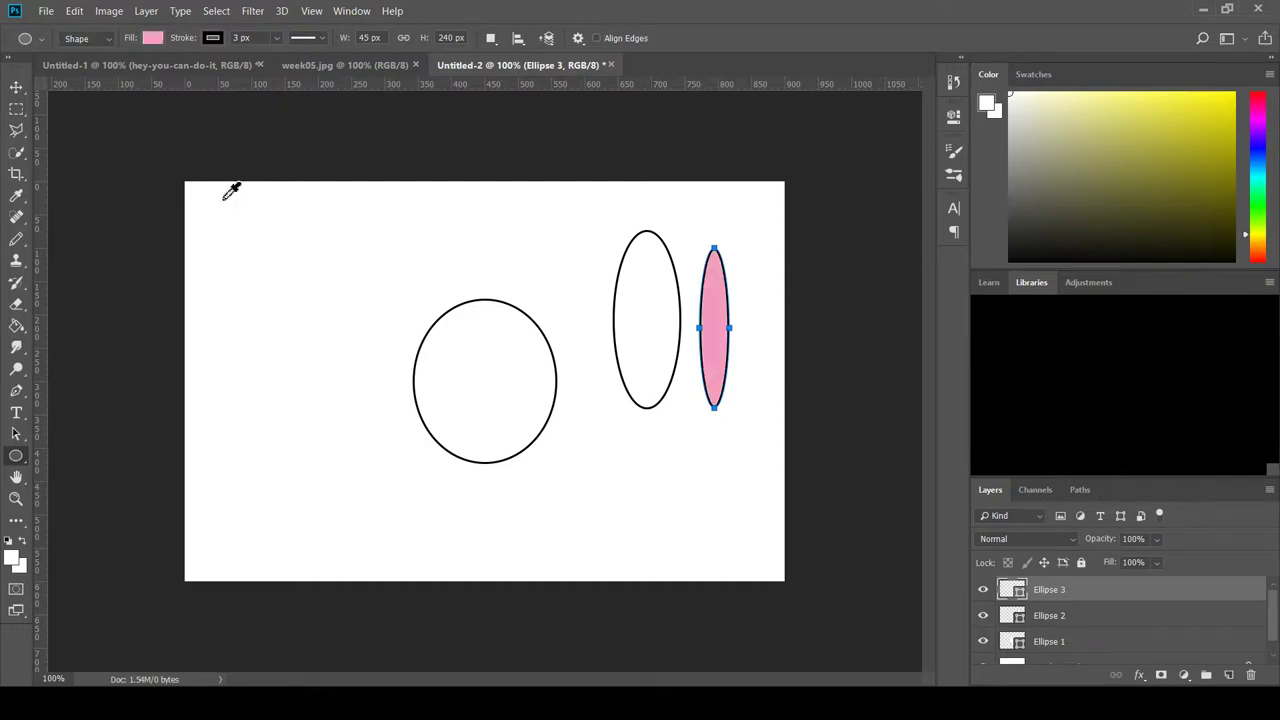
left_click(16, 87)
left_click_drag(723, 343, 649, 336)
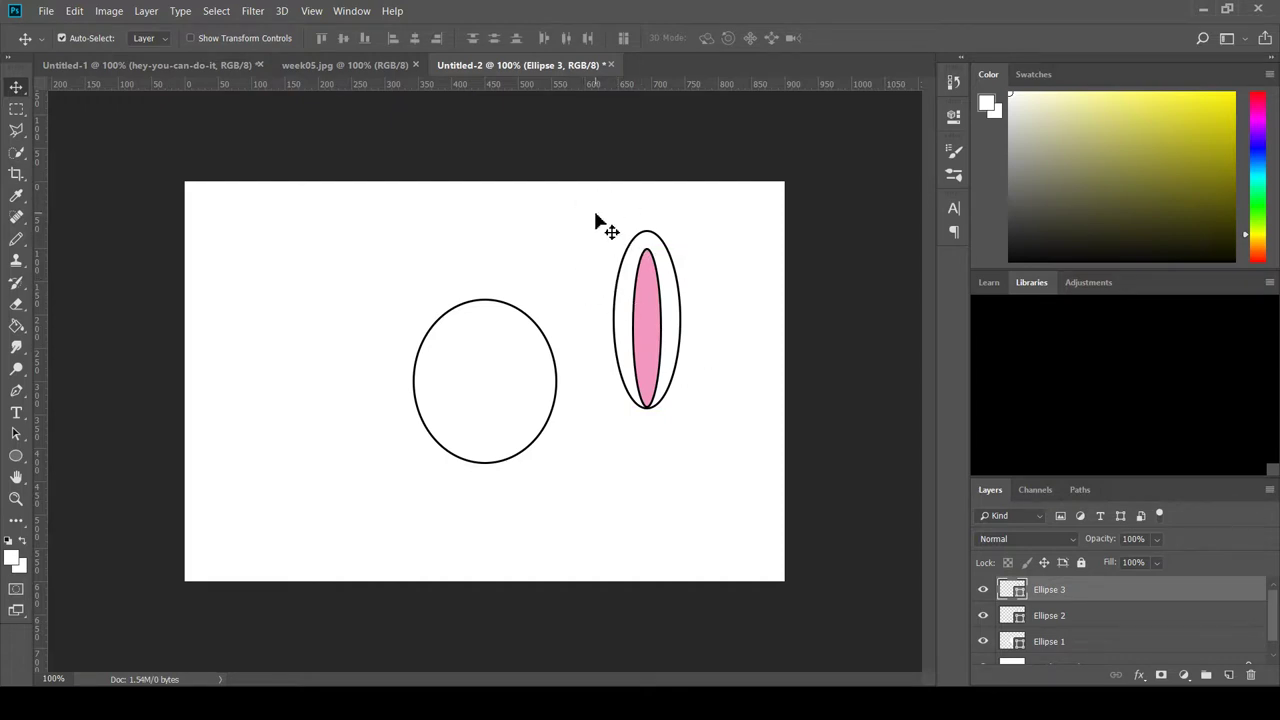
left_click_drag(594, 218, 691, 469)
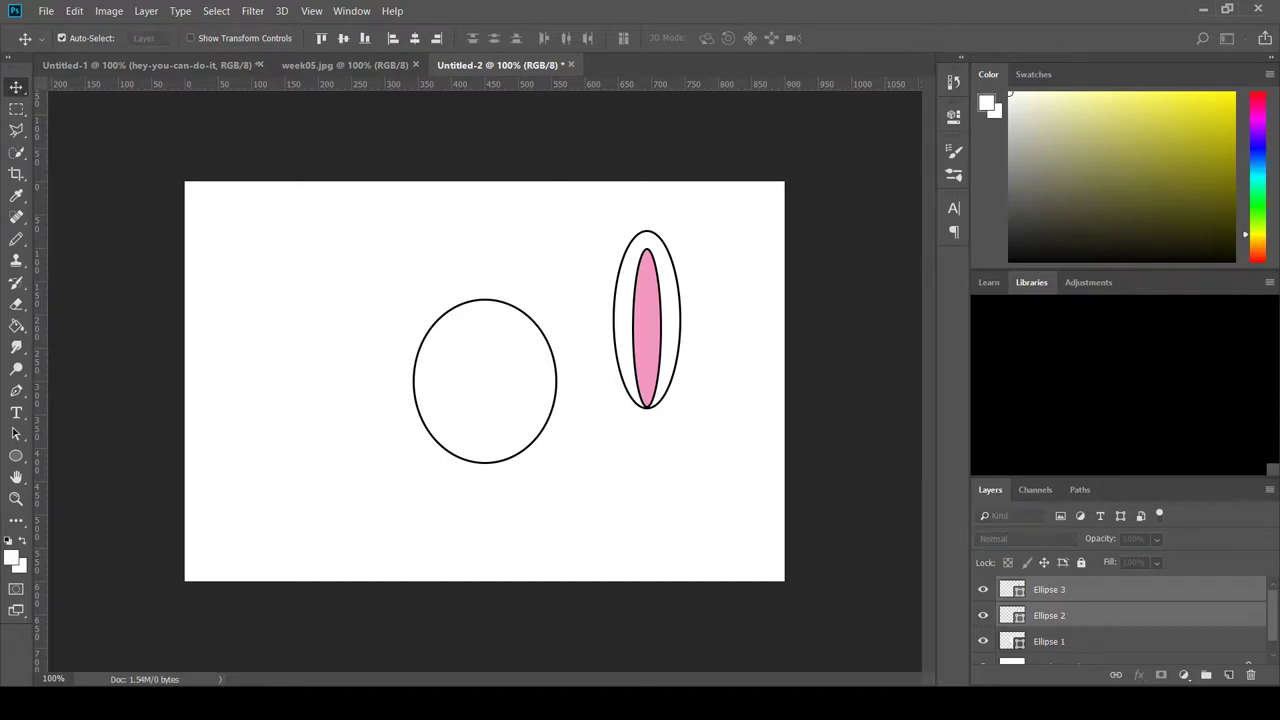
Group the two ear ellipses as EARS, scale them to about 72% and set them on the head's upper right.
key("Return")
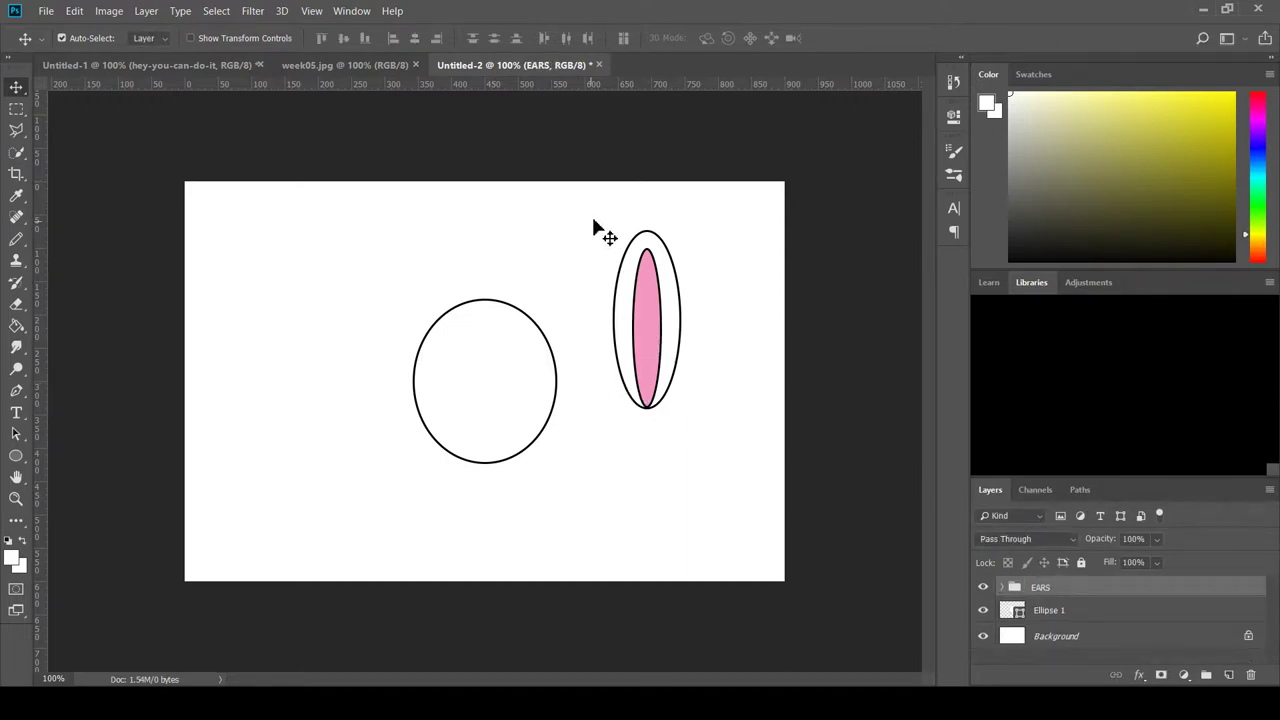
left_click_drag(657, 343, 574, 307)
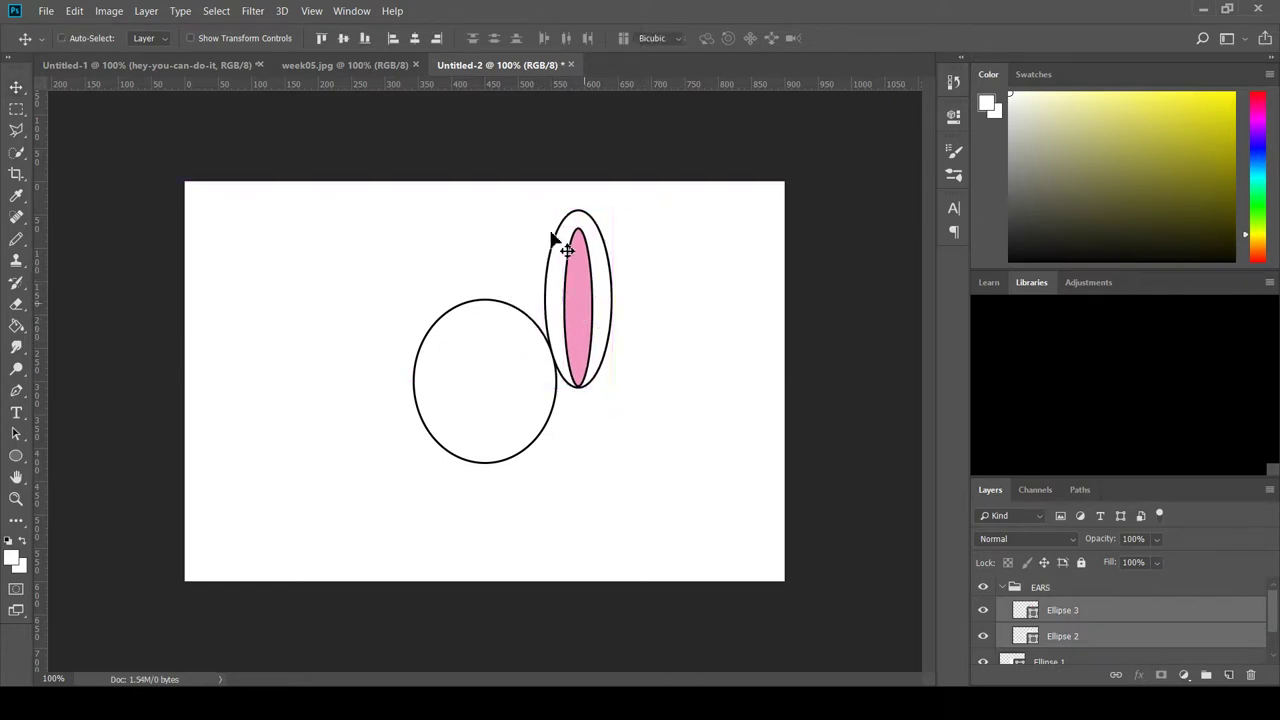
key("ctrl+t")
left_click_drag(545, 210, 562, 260)
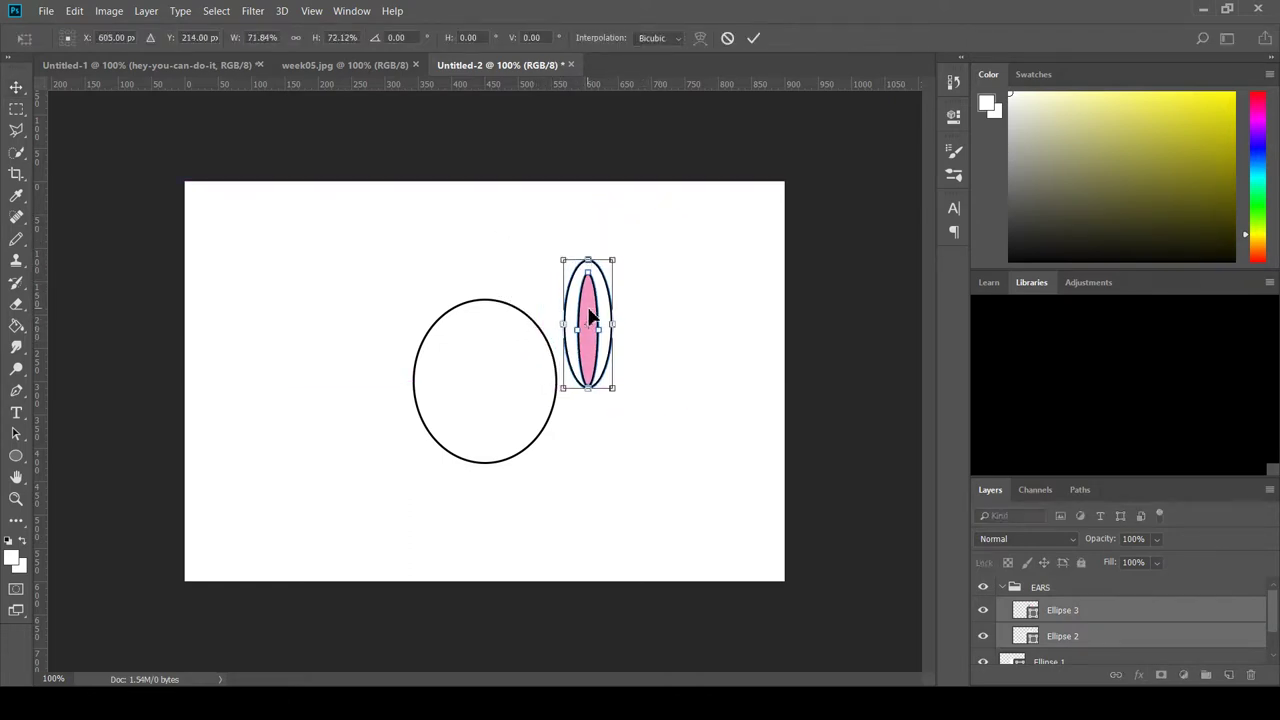
left_click_drag(591, 316, 535, 263)
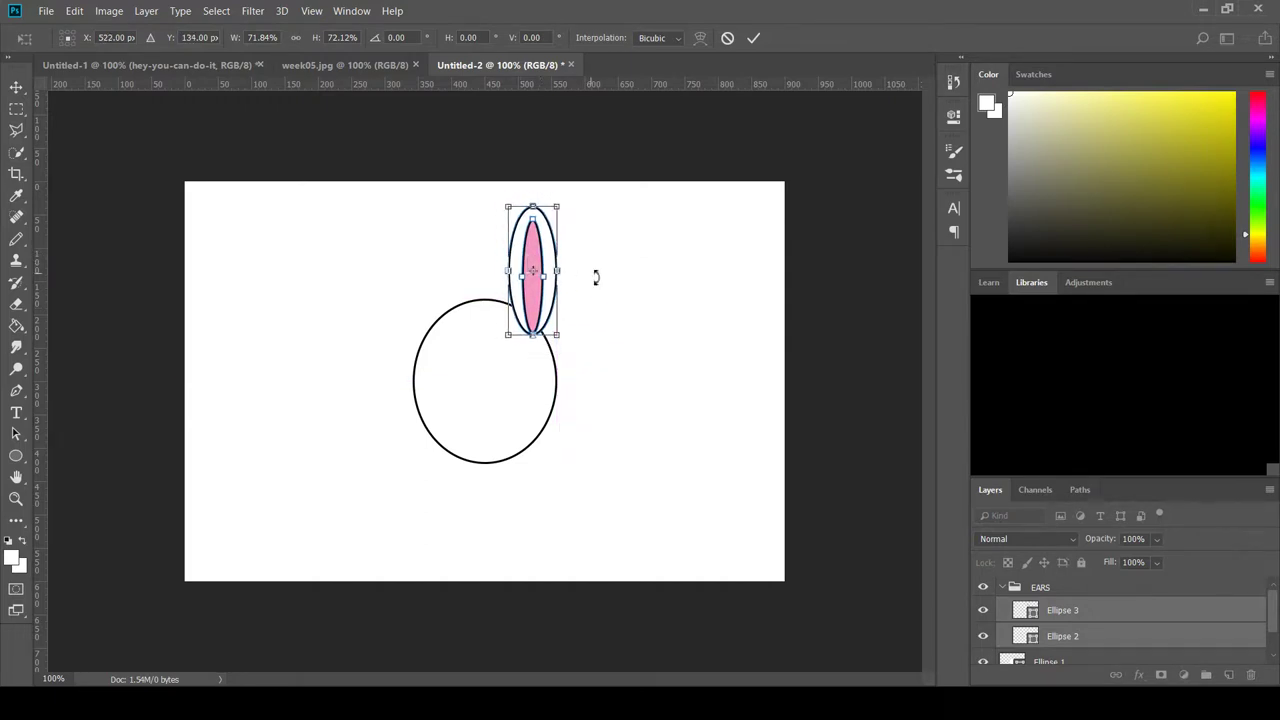
key("Return")
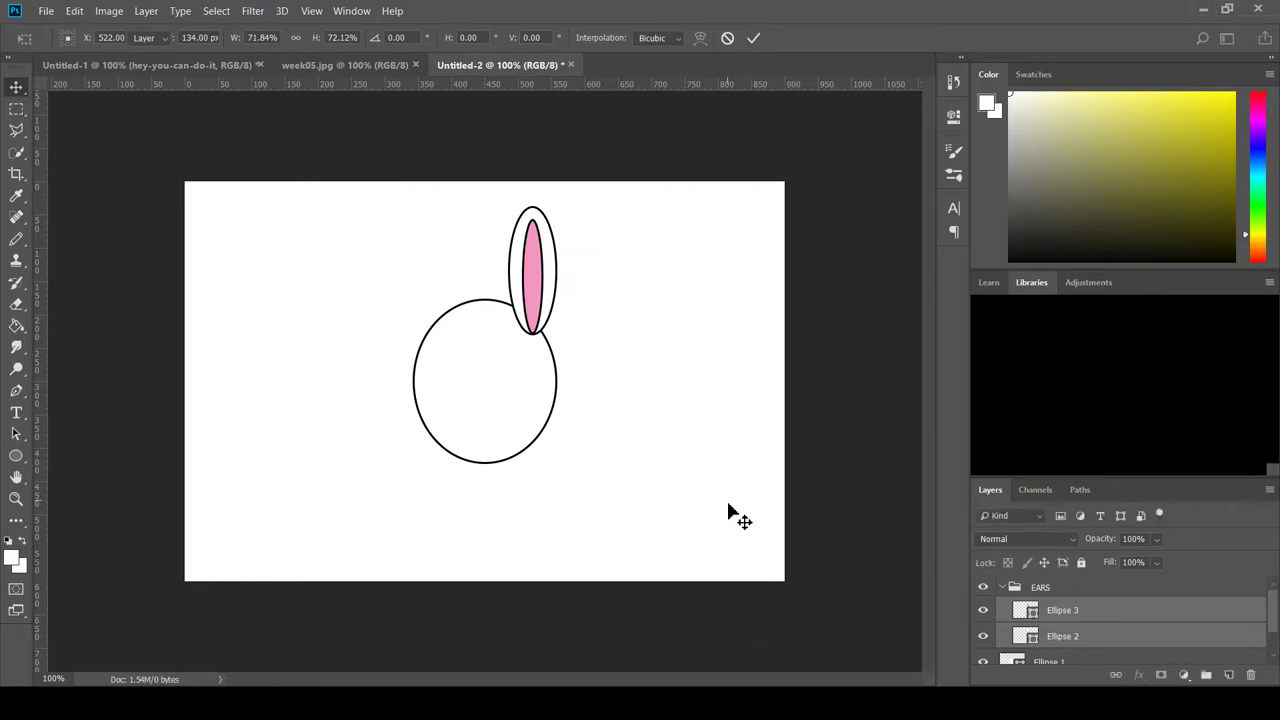
left_click(1004, 589)
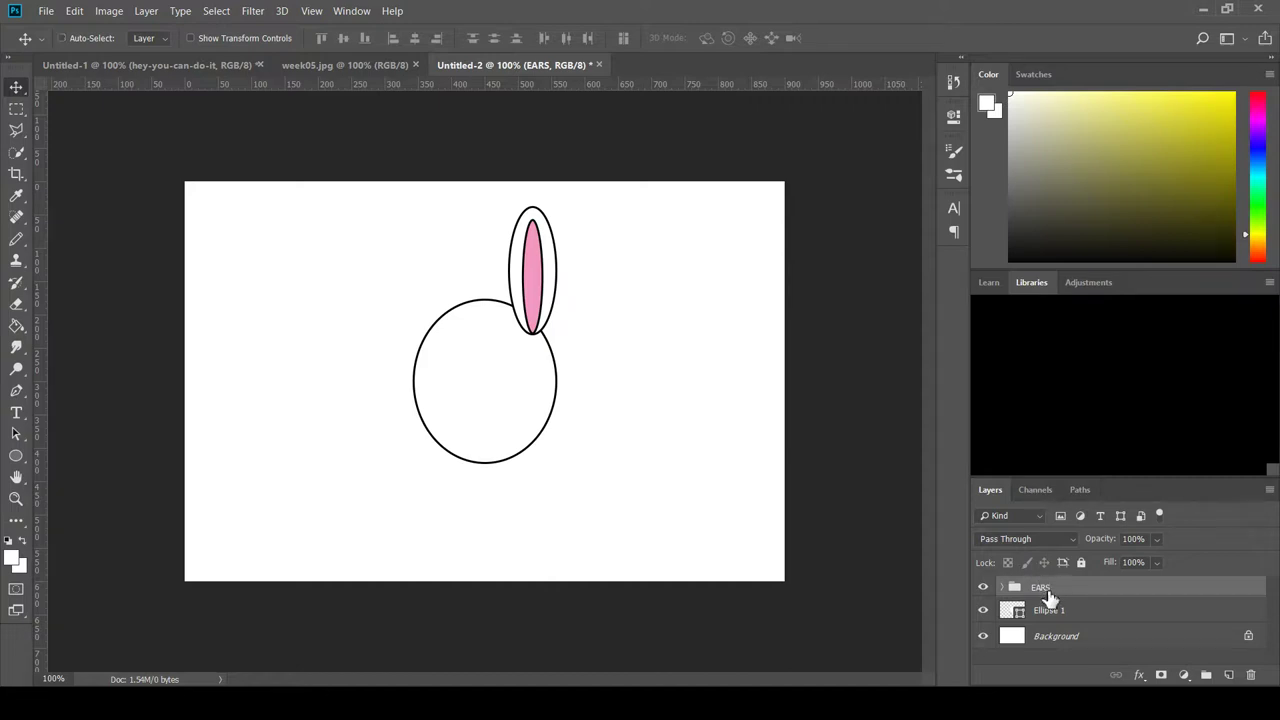
Duplicate the EARS group and move the copied ear onto the head's left side.
key("ctrl+j")
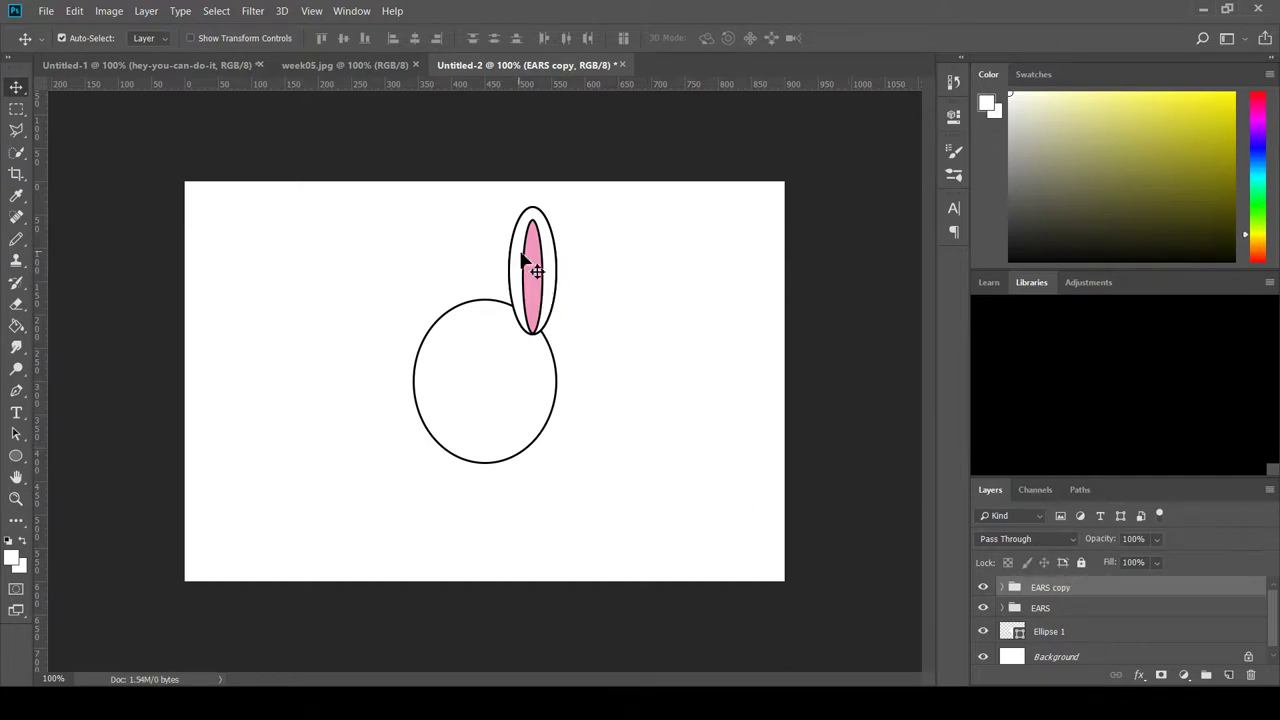
left_click_drag(530, 262, 443, 263)
key("ctrl+z")
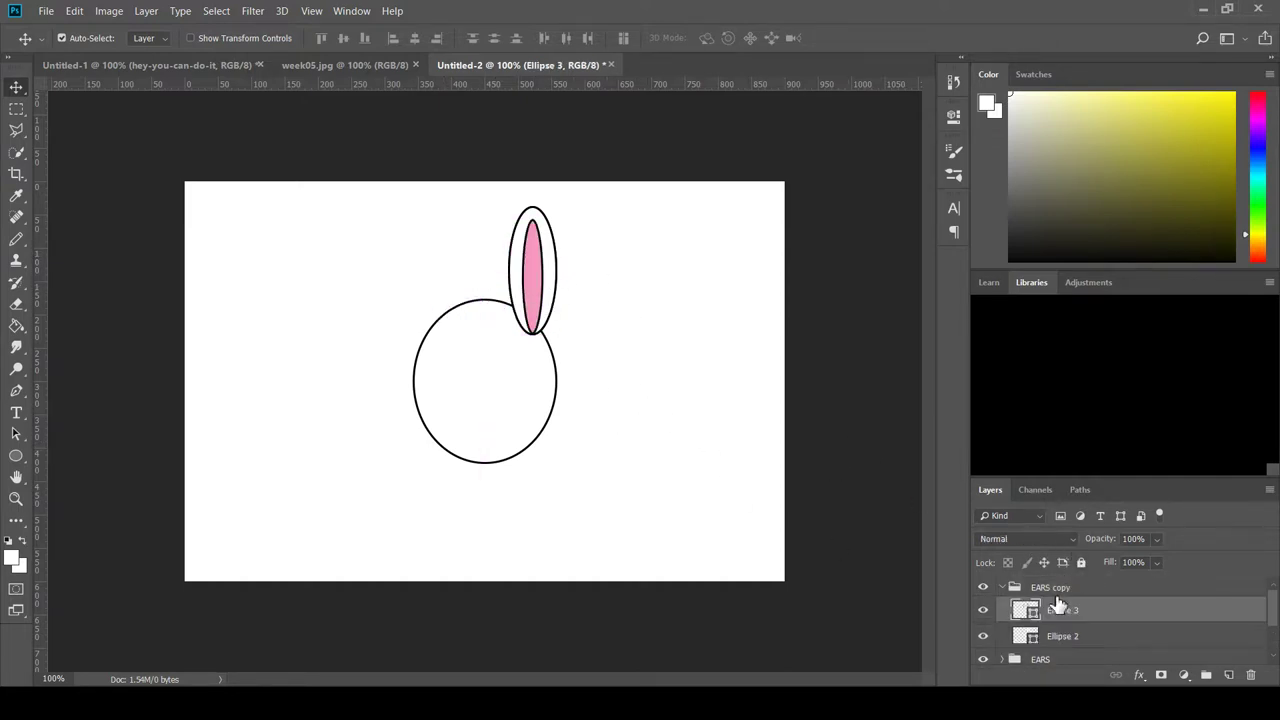
left_click(1056, 590)
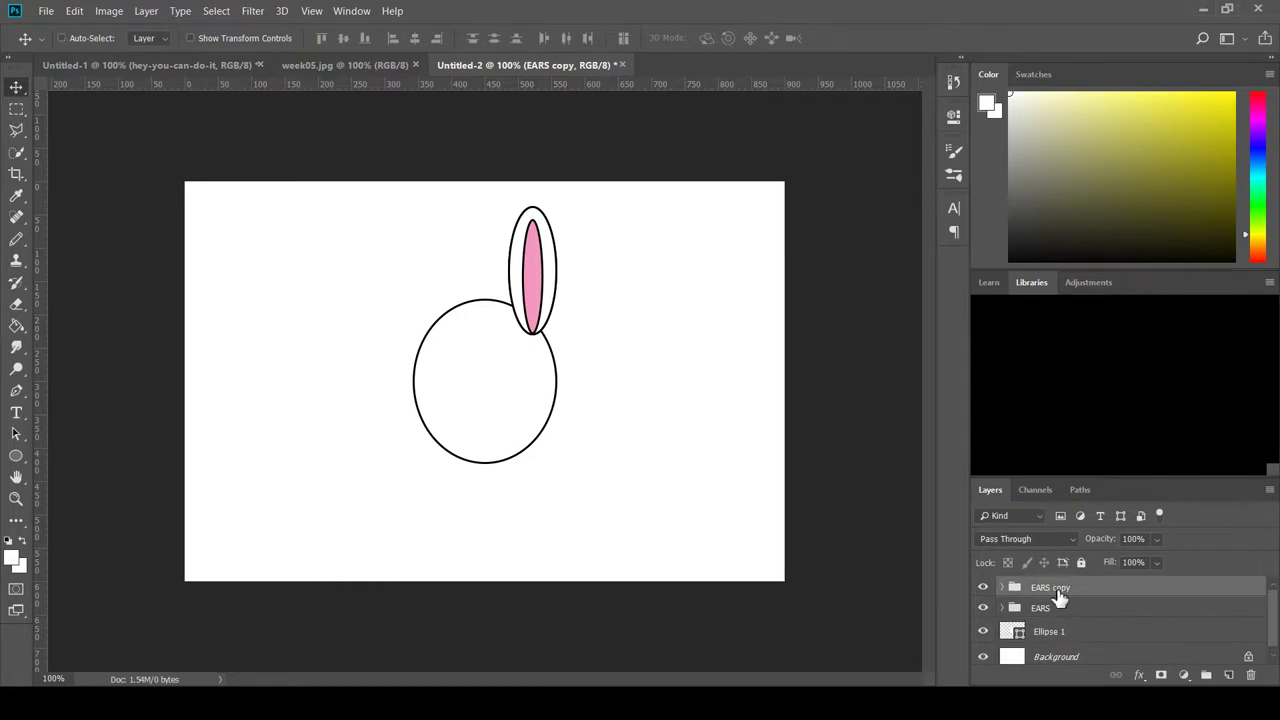
key("ctrl+t")
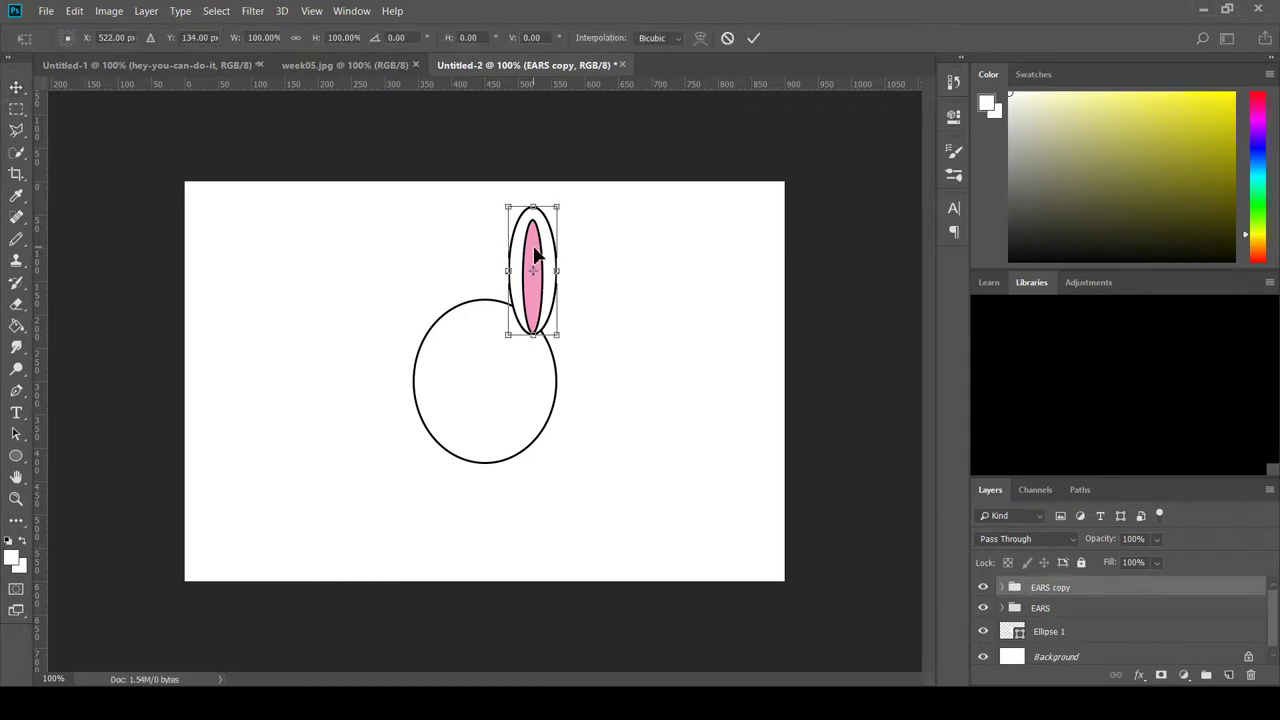
left_click_drag(534, 256, 443, 250)
key("Return")
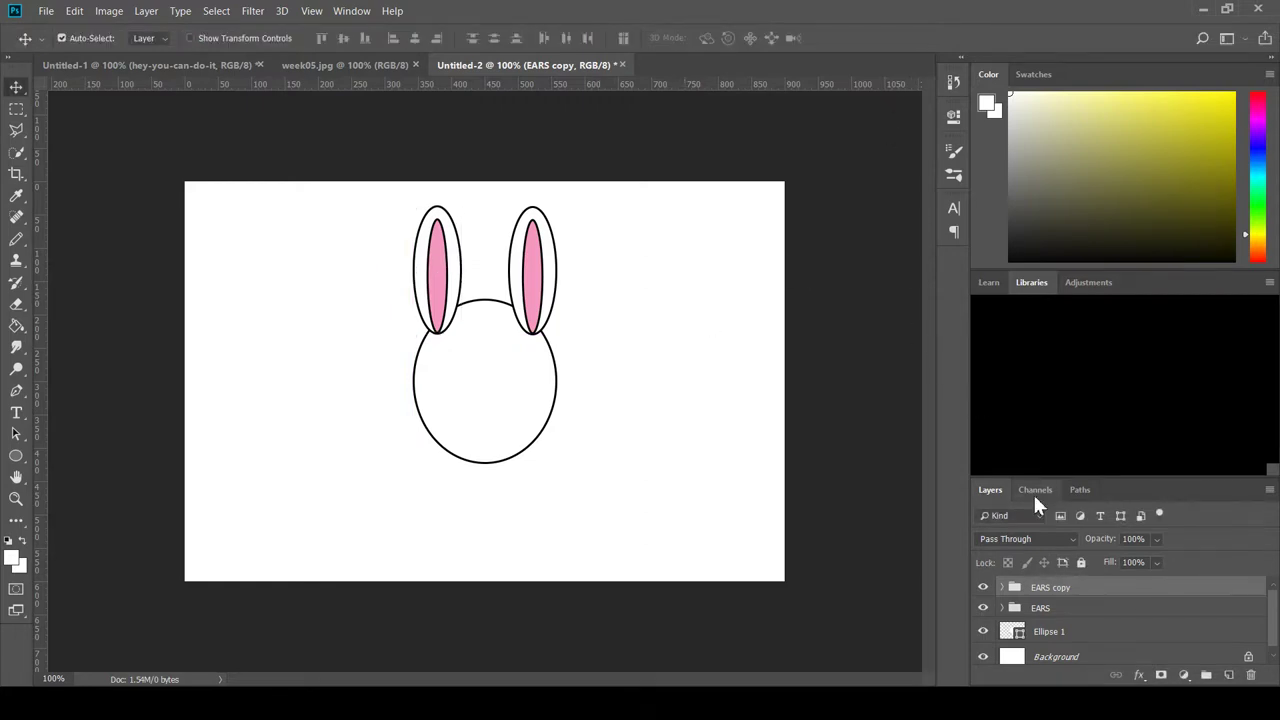
Move both EARS and EARS copy below Ellipse 1 so the head covers their bases.
left_click(1058, 609)
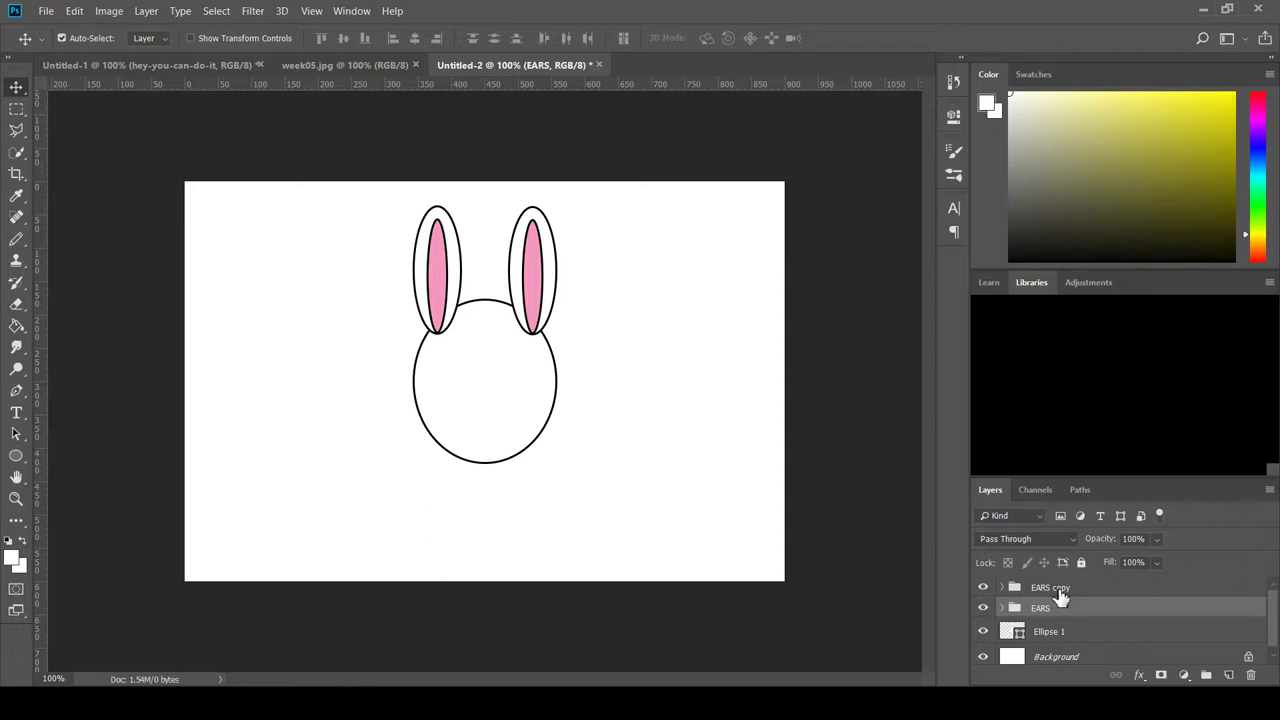
left_click(1059, 592, "shift")
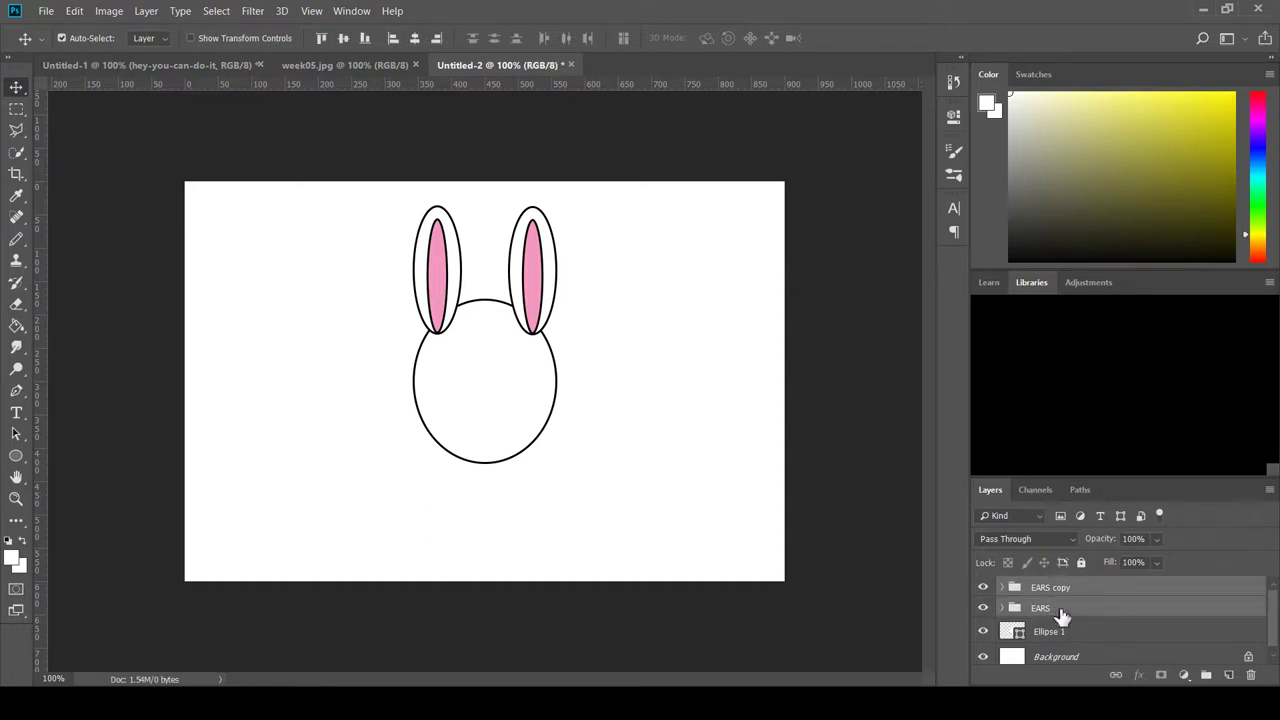
left_click_drag(1063, 615, 1069, 648)
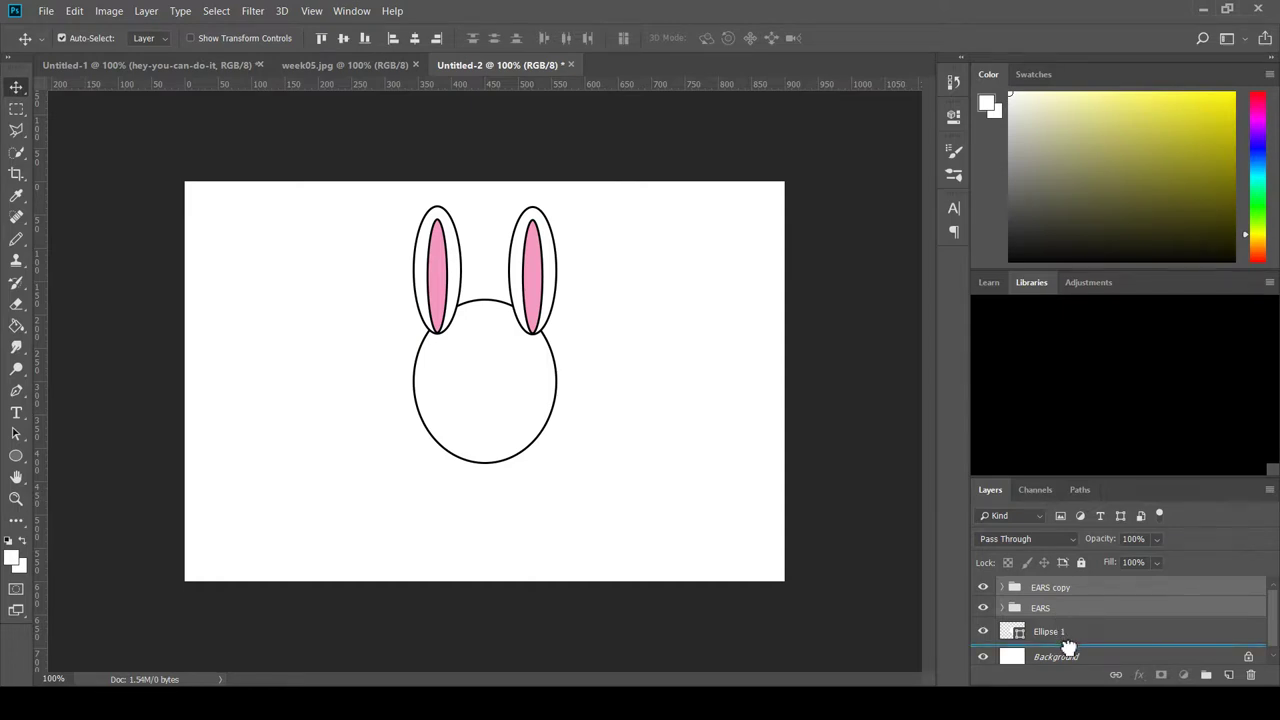
left_click_drag(1068, 648, 1068, 651)
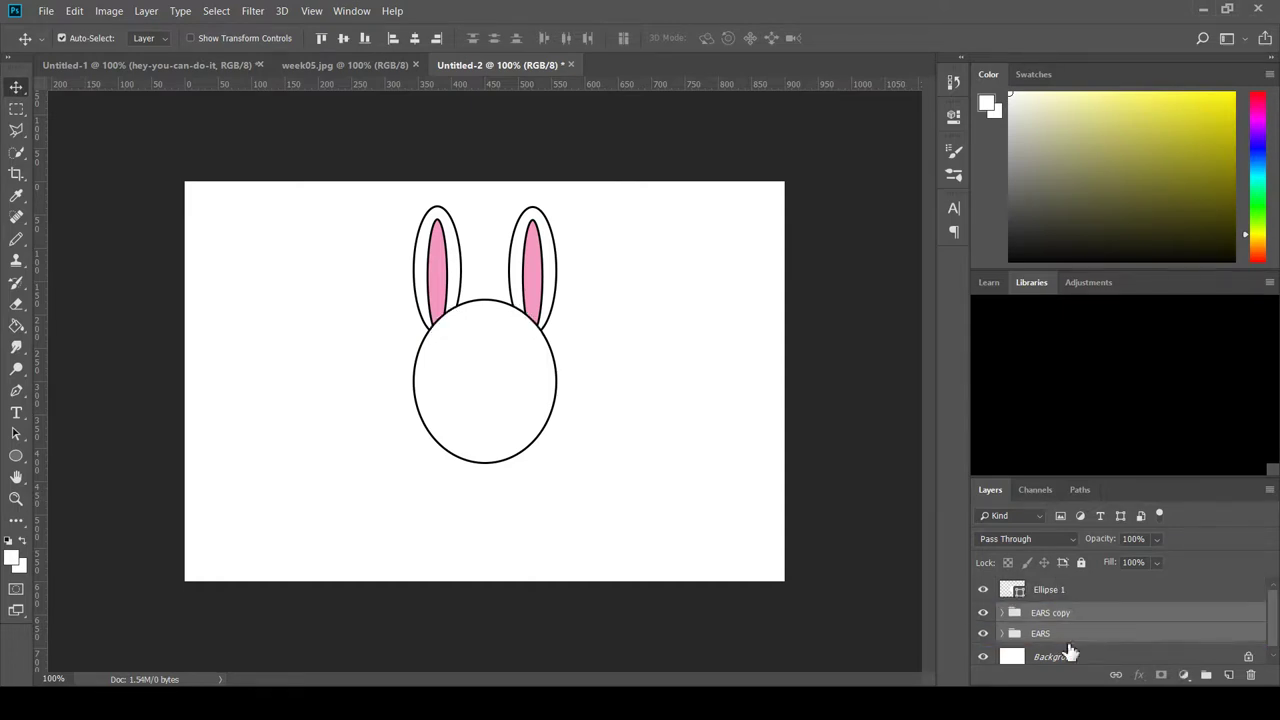
left_click(693, 308)
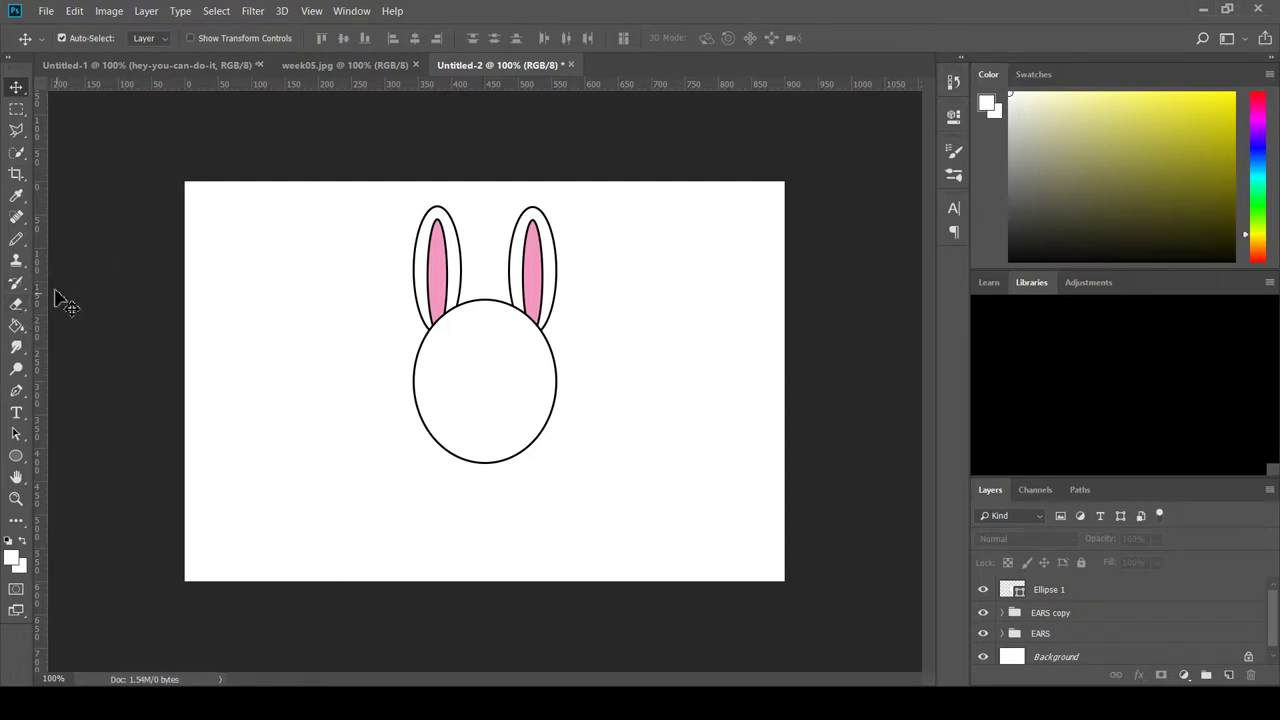
Draw a black eye circle left of the head, undoing an extra smaller circle.
left_click(15, 459)
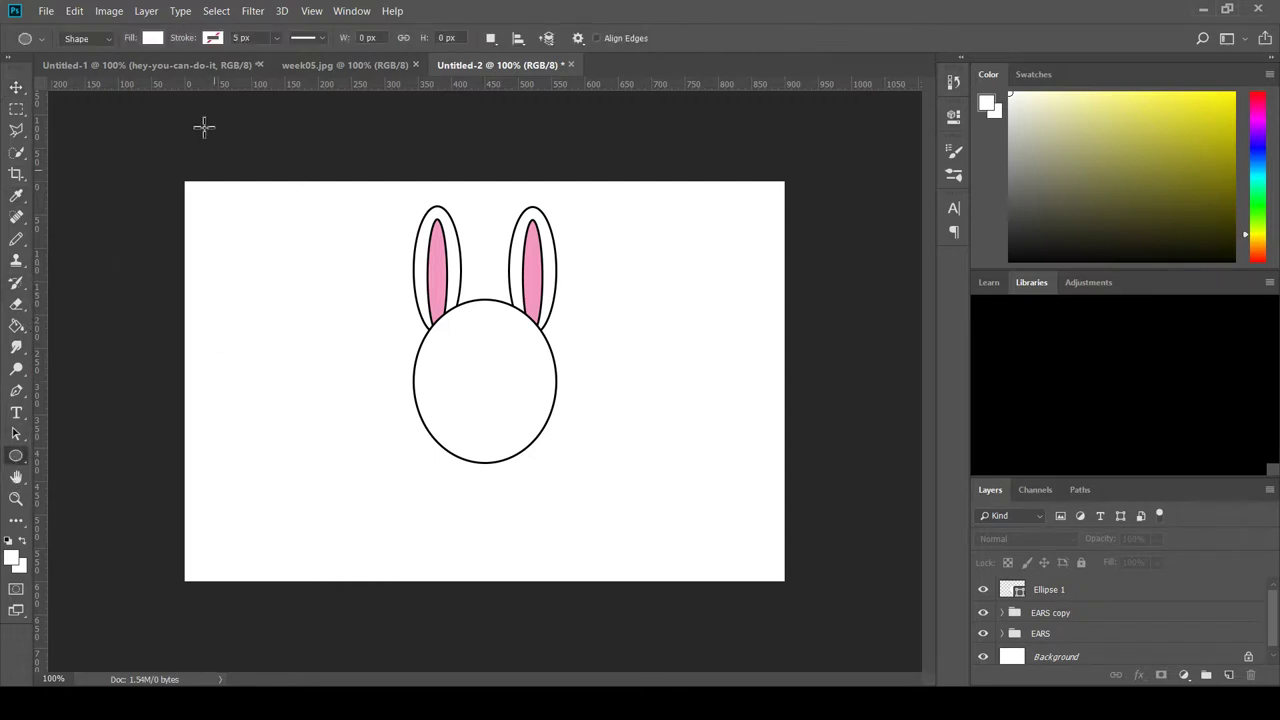
left_click(77, 136)
left_click_drag(275, 352, 329, 412)
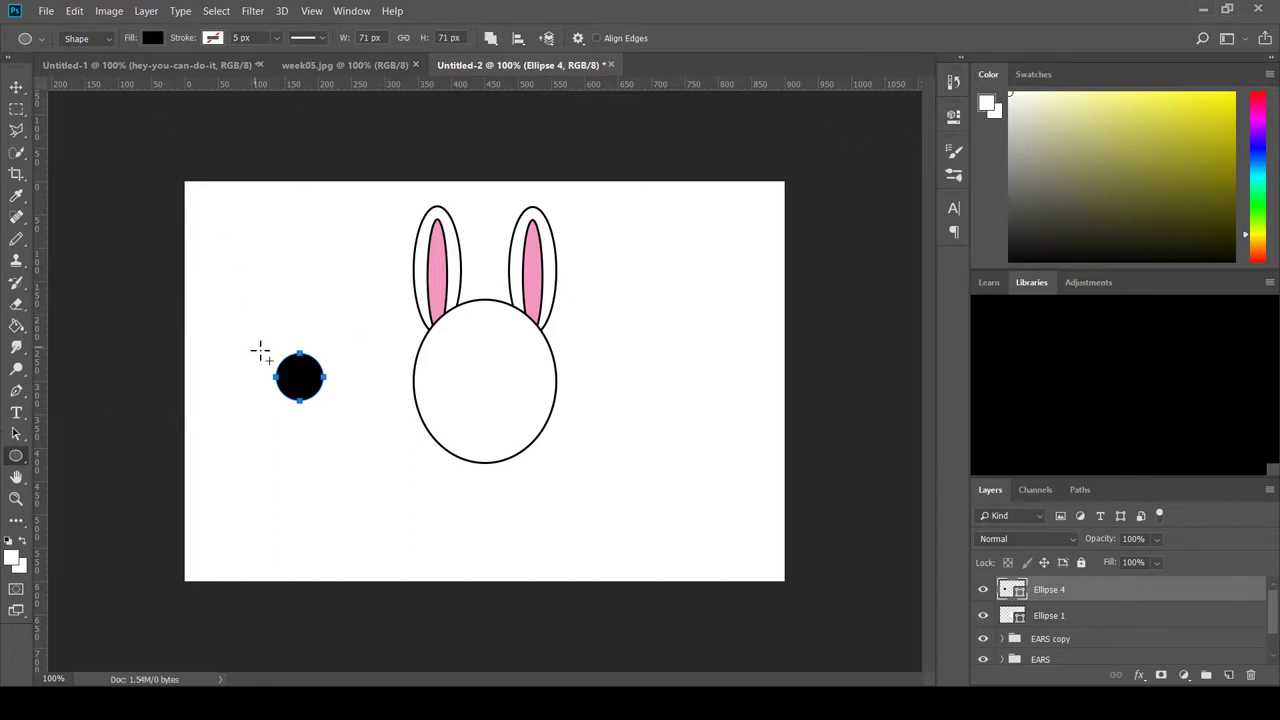
left_click_drag(250, 295, 288, 334)
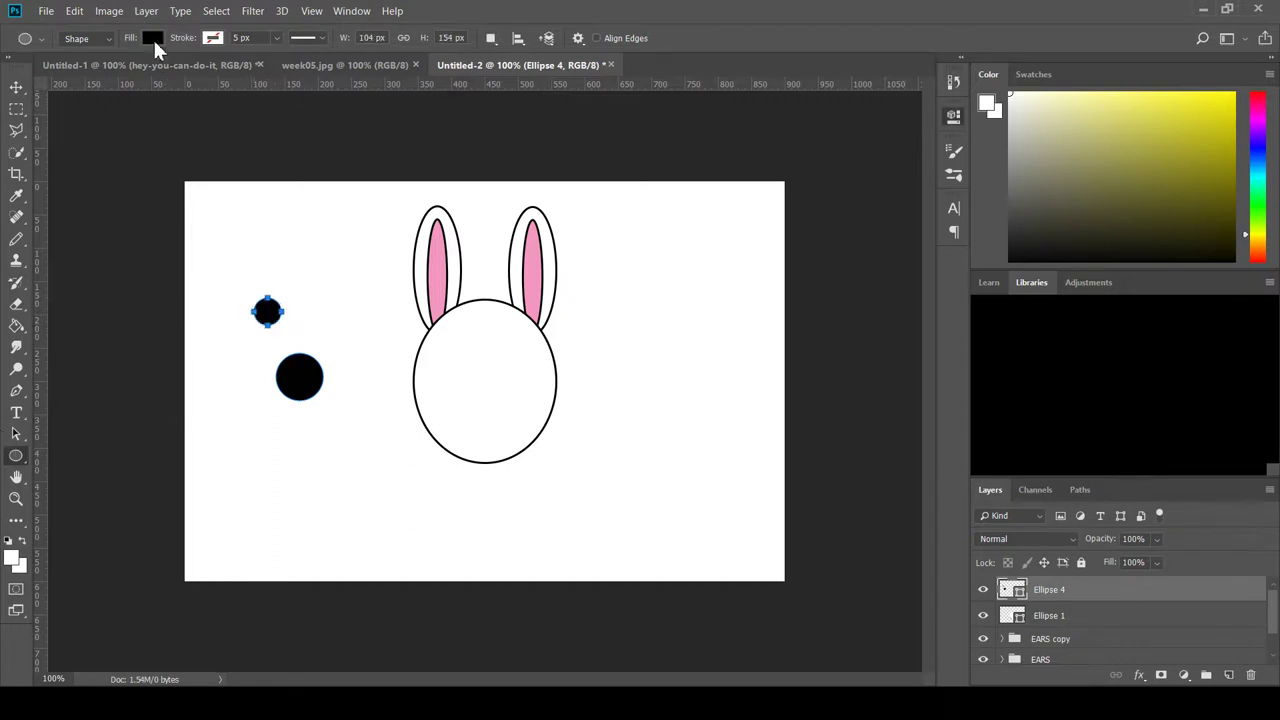
key("alt+BackSpace")
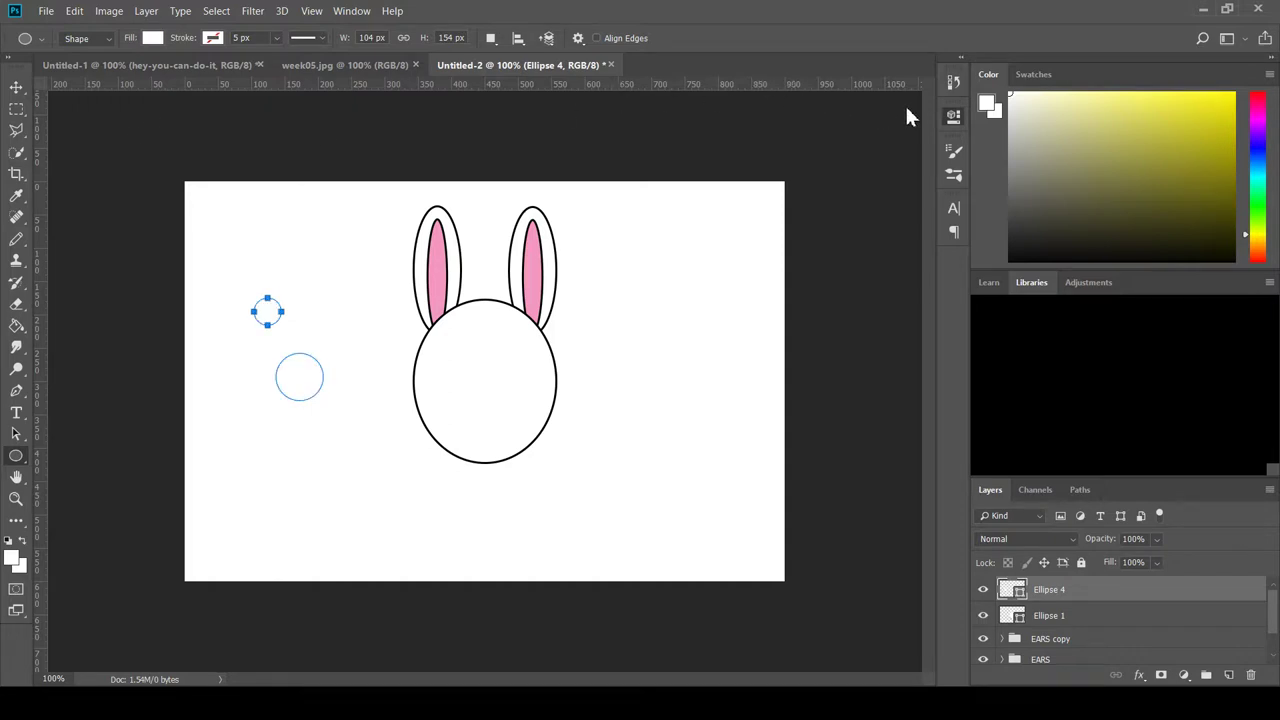
left_click(17, 88)
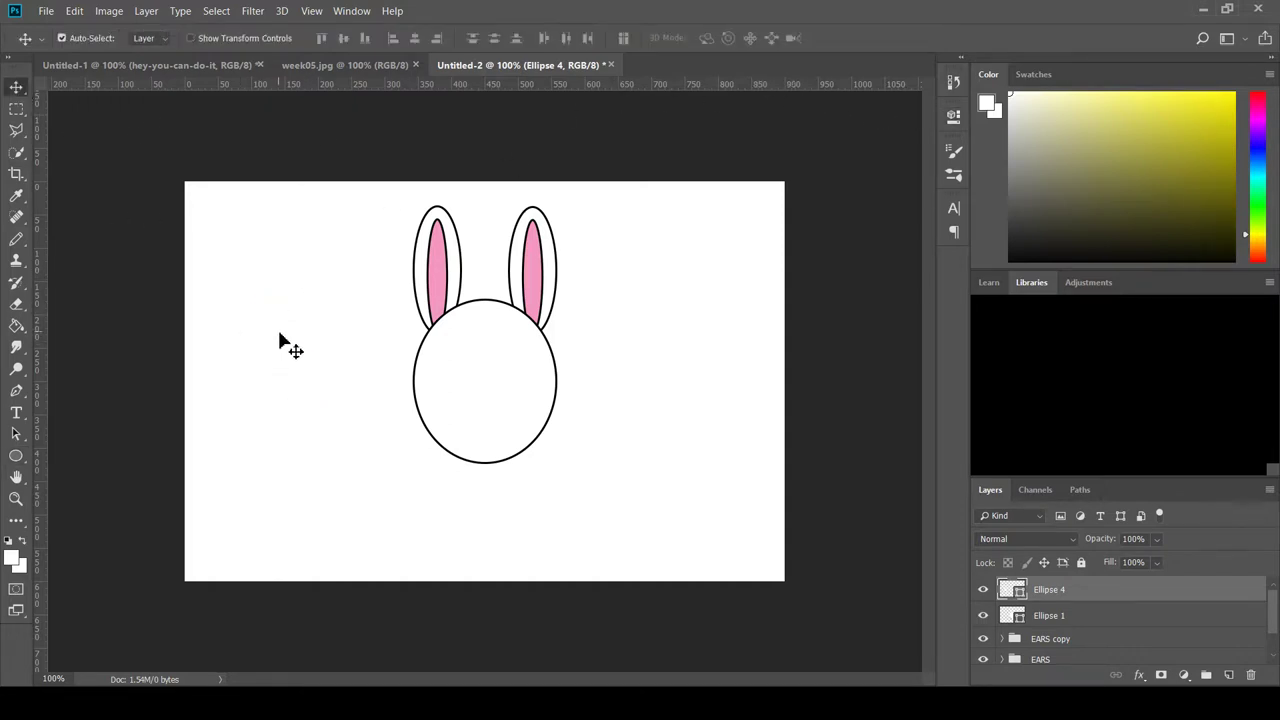
key("ctrl+z")
left_click(269, 312)
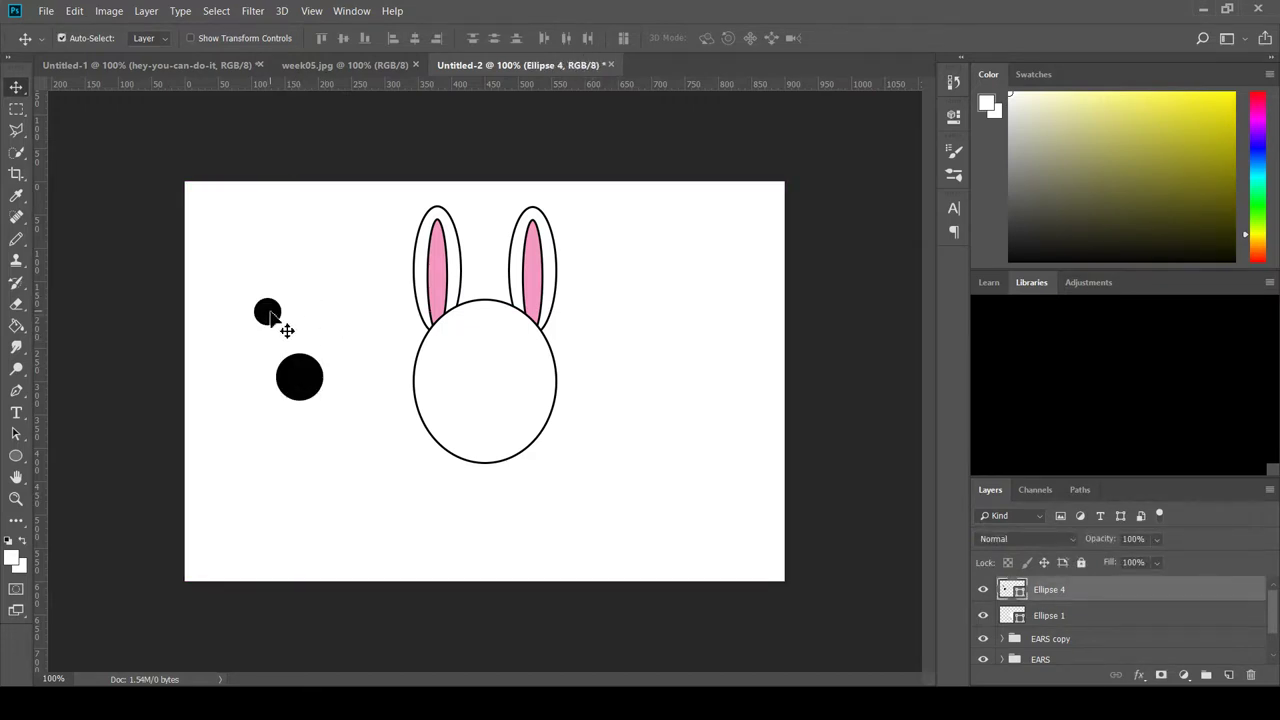
key("ctrl+z")
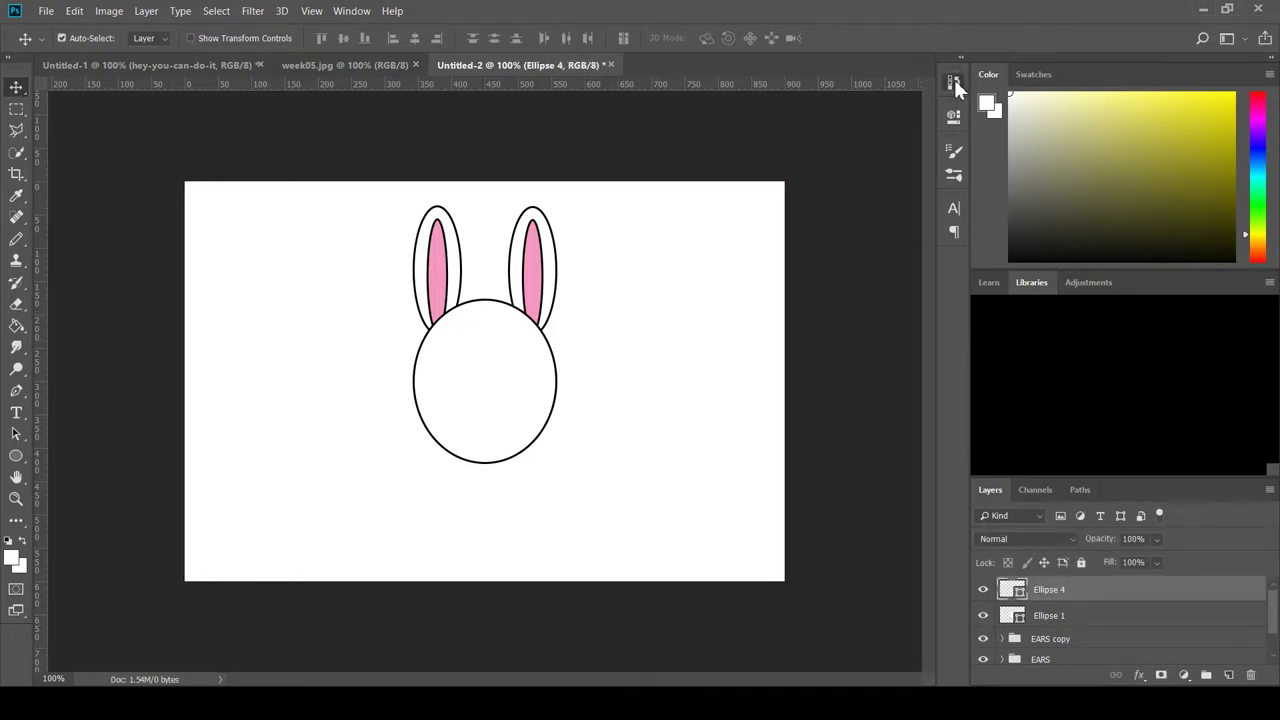
key("ctrl+z")
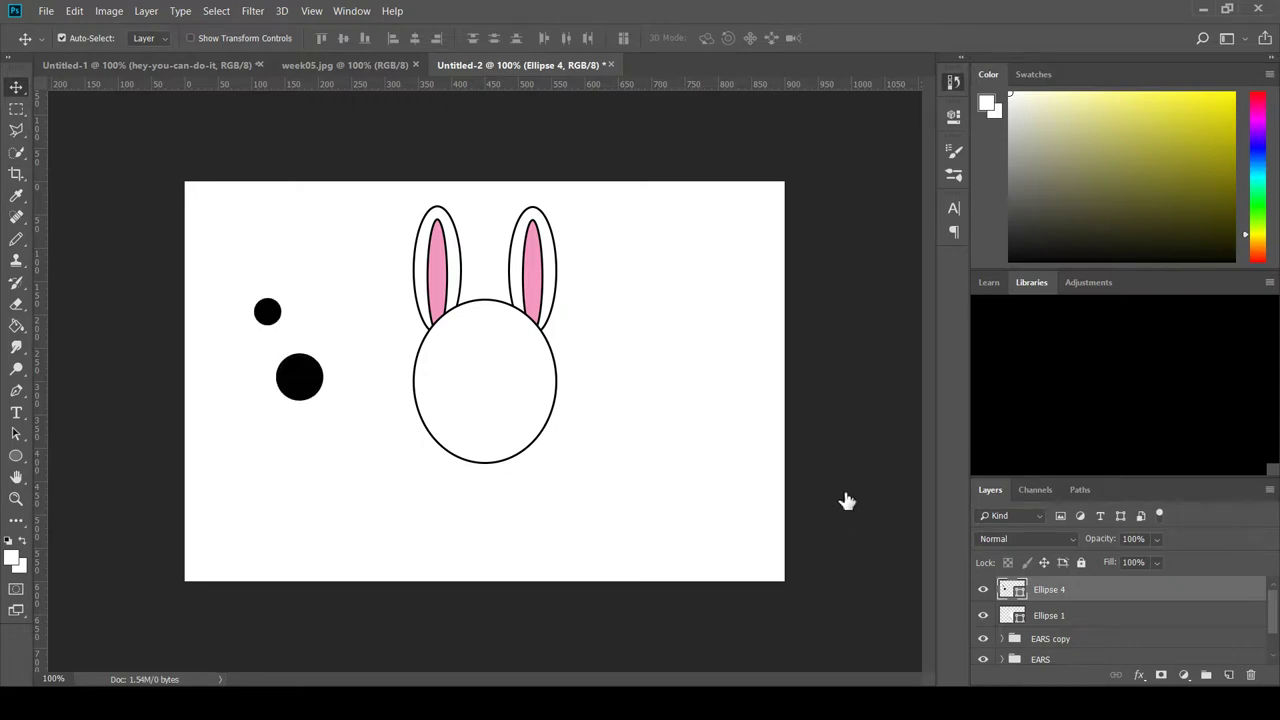
key("ctrl+z")
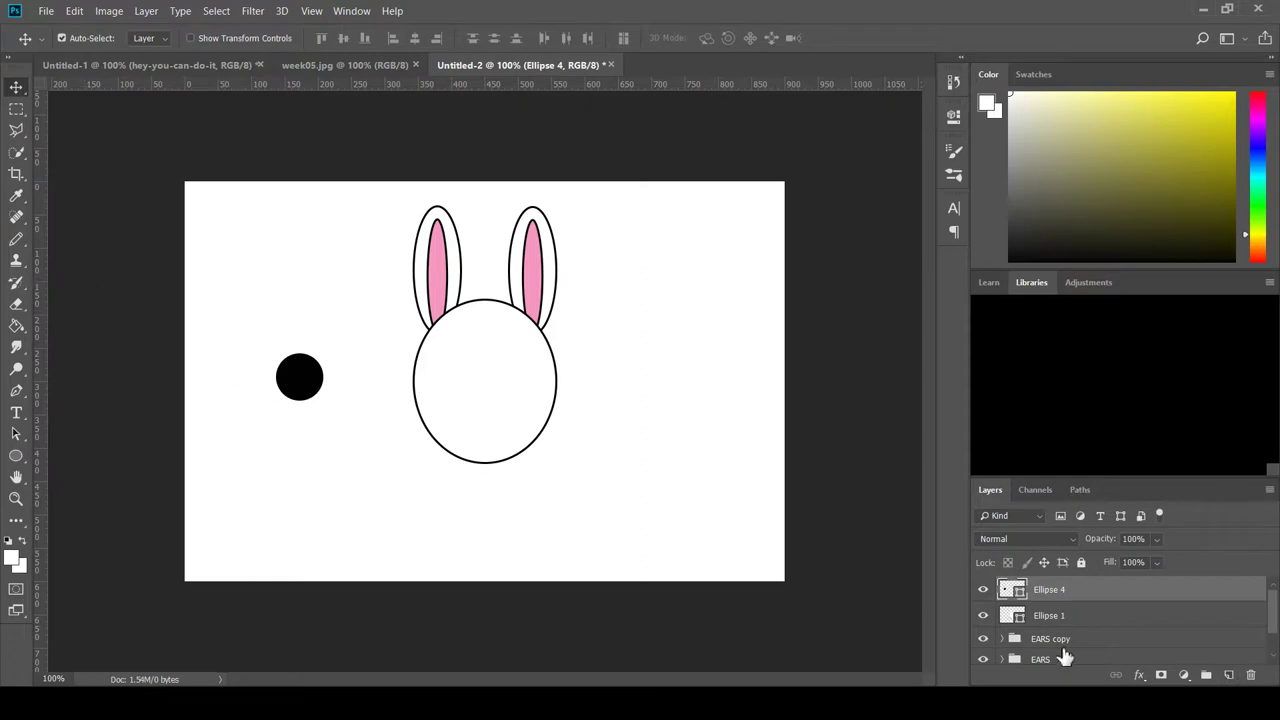
On a new layer, add a small white pupil circle near the black circle's lower edge.
left_click(1237, 679)
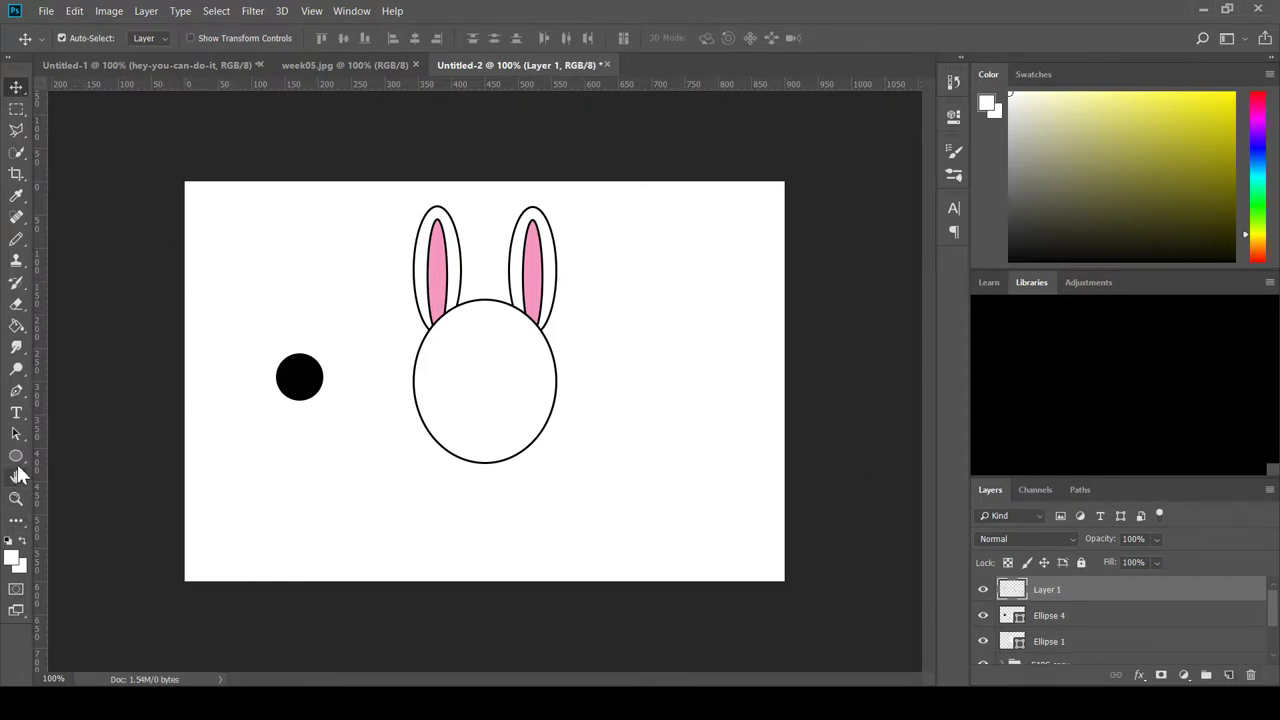
key("u")
left_click_drag(277, 326, 286, 337)
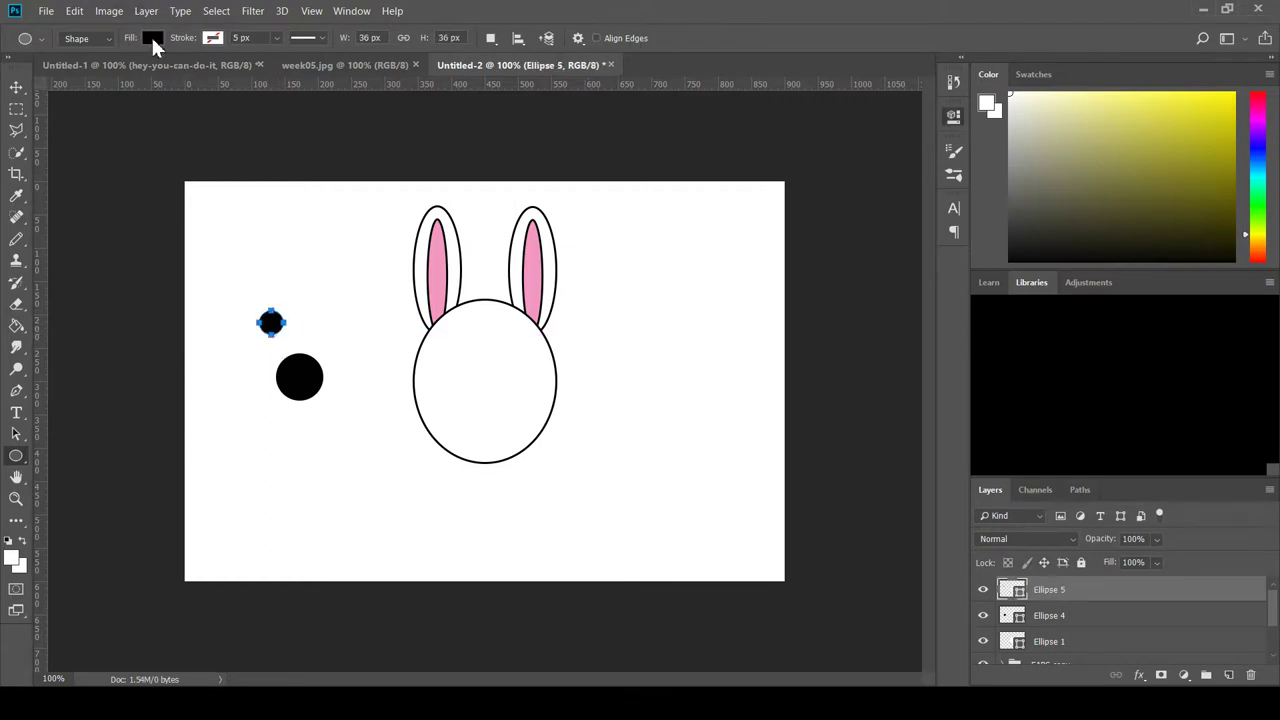
left_click(150, 34)
left_click(78, 128)
left_click(16, 87)
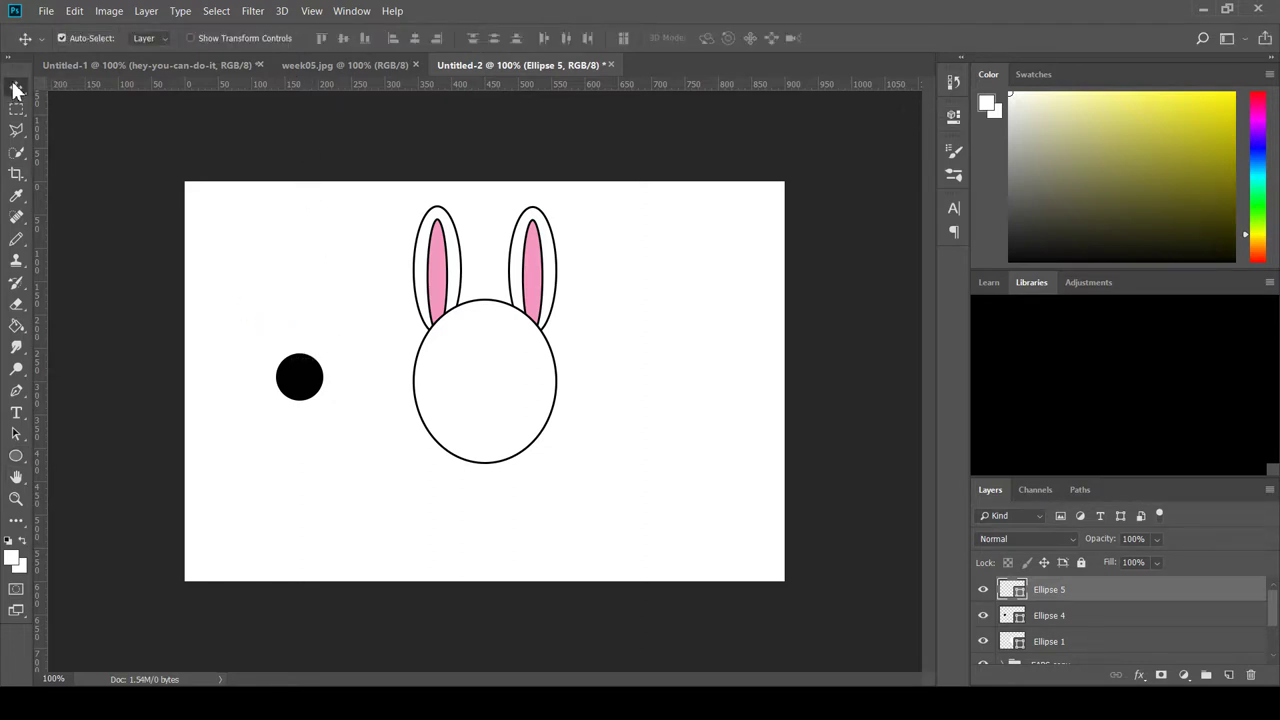
left_click_drag(305, 382, 298, 388)
left_click_drag(321, 403, 308, 390)
left_click_drag(243, 323, 339, 437)
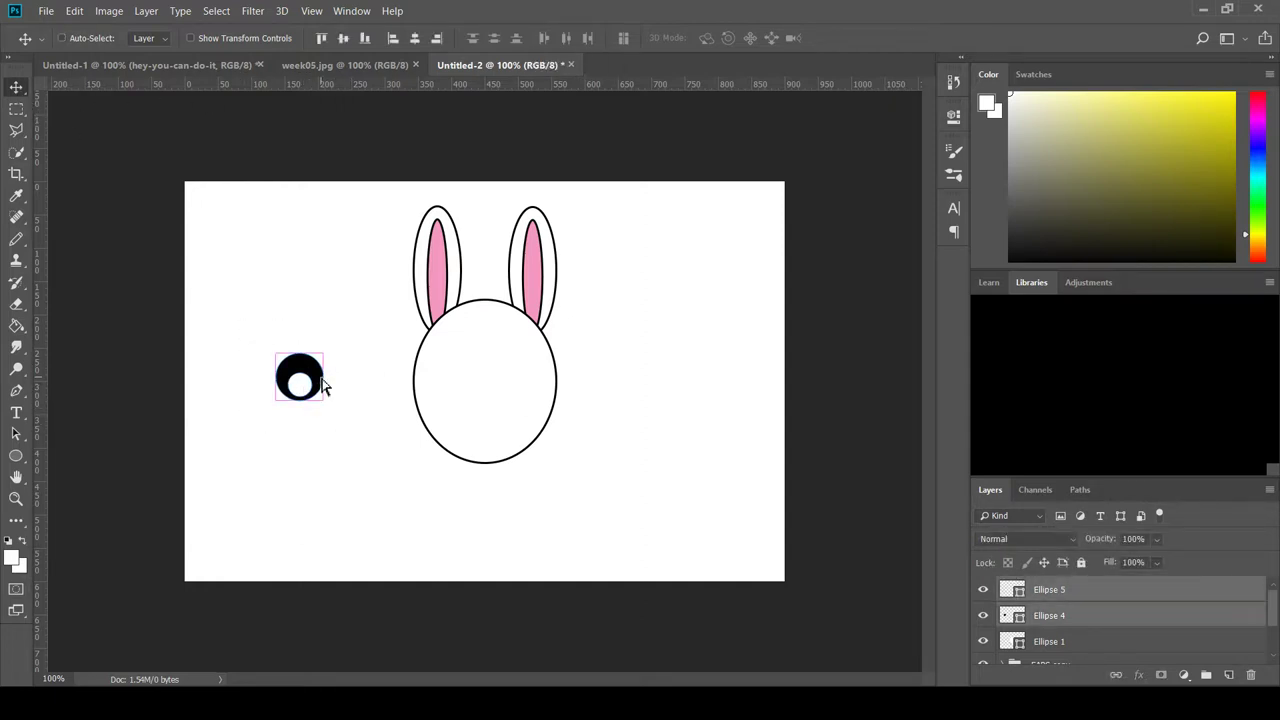
Scale the eye to about 65% and place it on the left of the bunny's face.
key("ctrl+t")
left_click_drag(270, 403, 463, 368)
mouse_move(460, 364)
left_mouse_down()
mouse_move(468, 343)
mouse_move(460, 353)
left_mouse_up()
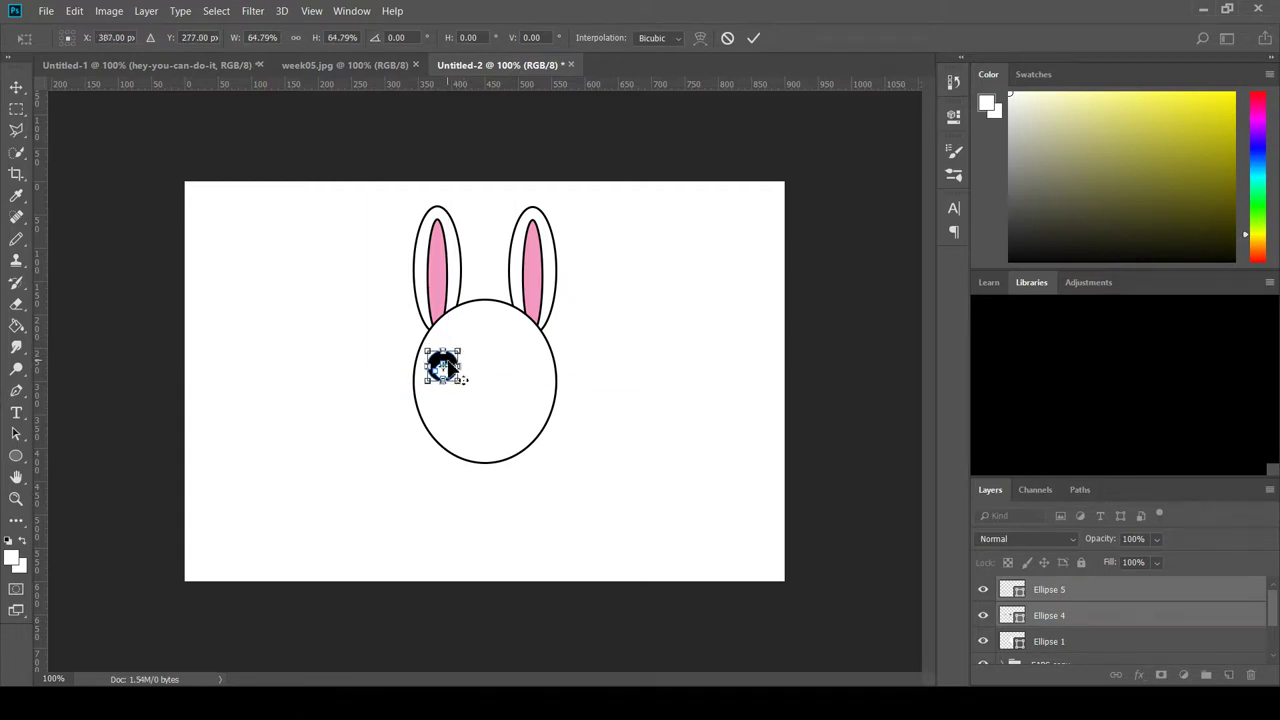
left_click_drag(442, 368, 453, 368)
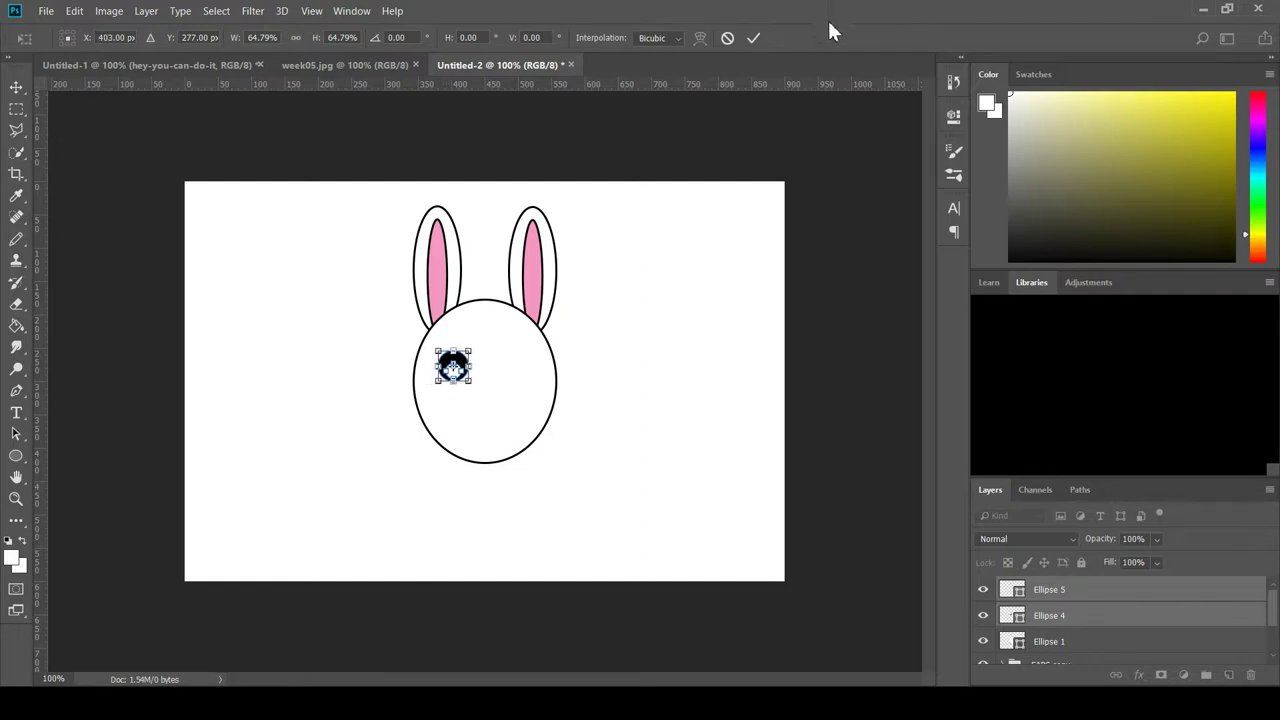
key("Return")
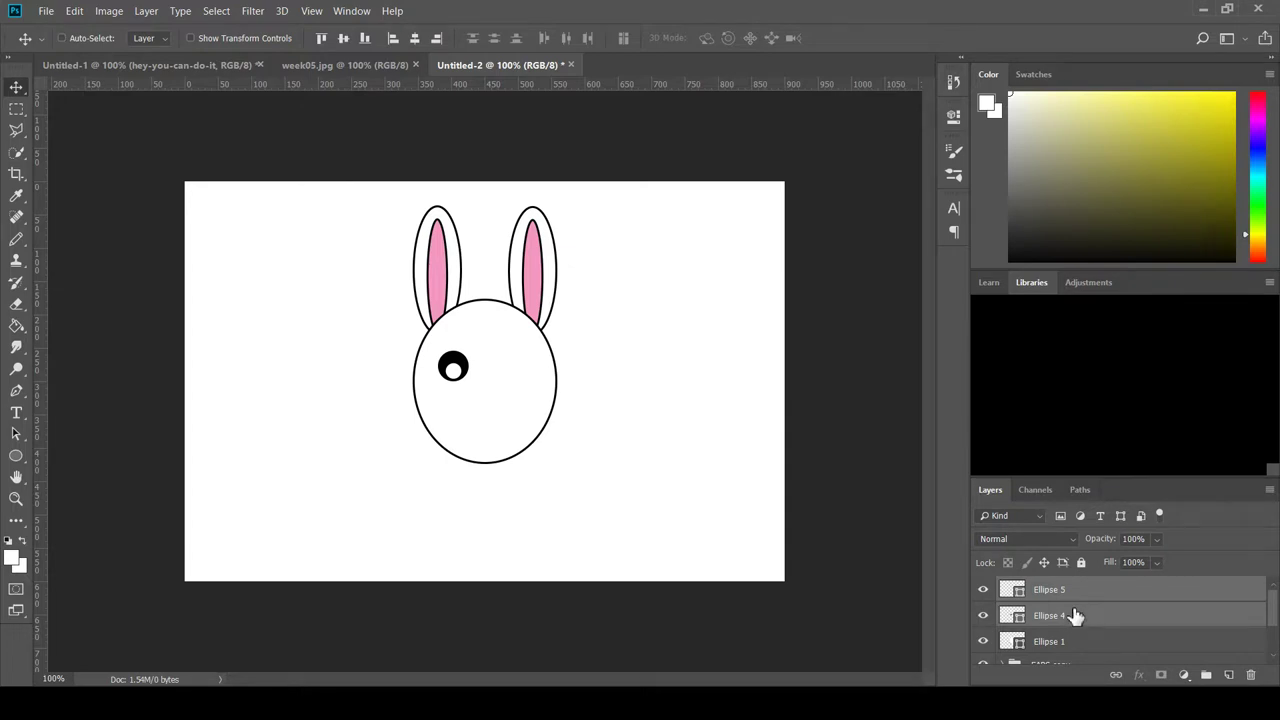
Duplicate the eye and nudge the copy right into the right-eye position.
key("ctrl+j")
key("Right")
key("Right")
key("Right")
key("Right")
key("Right")
key("Right")
key("Right")
key("Right")
key("Right")
key("Right")
key("Right")
key("Right")
key("Right")
key("Right")
key("Right")
key("Right")
key("Right")
key("Right")
key("Right")
key("Right")
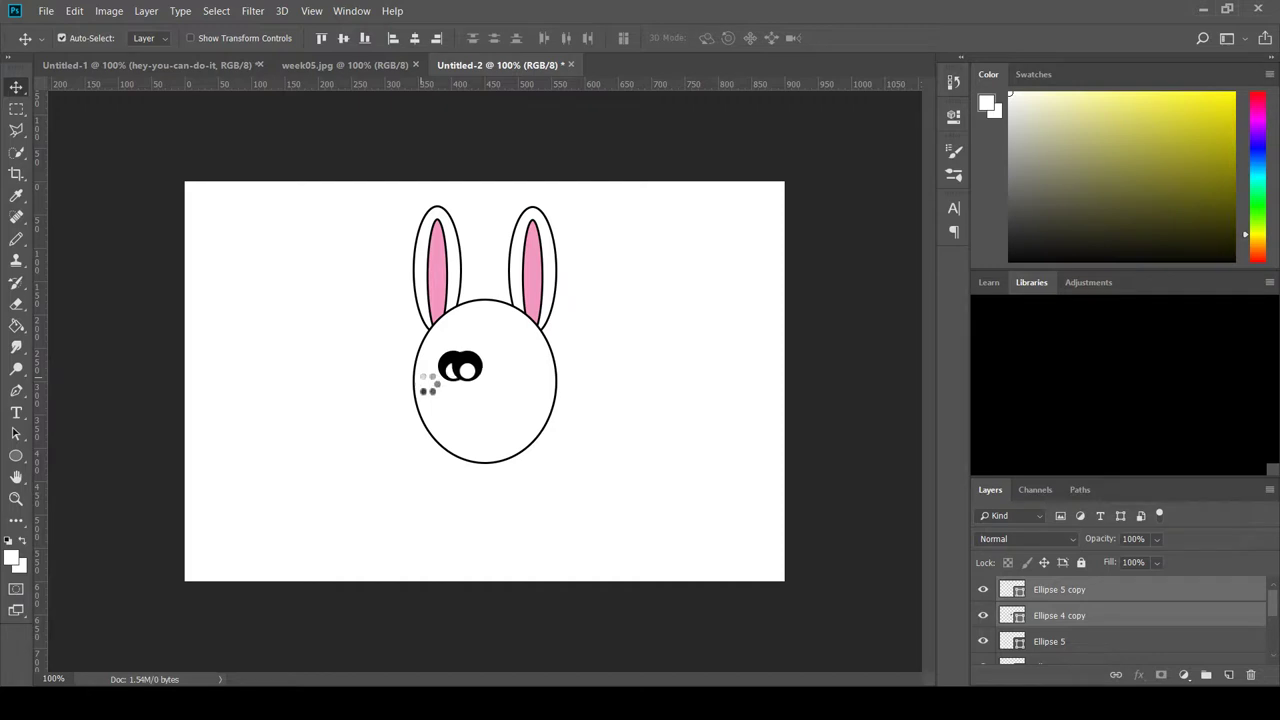
key("Right")
key("Right")
key("Right")
key("Right")
key("Right")
key("Right")
key("Right")
key("Right")
key("Right")
key("Right")
key("Right")
key("Right")
key("Right")
key("Right")
key("Right")
key("Right")
key("Right")
key("Right")
key("Right")
key("Right")
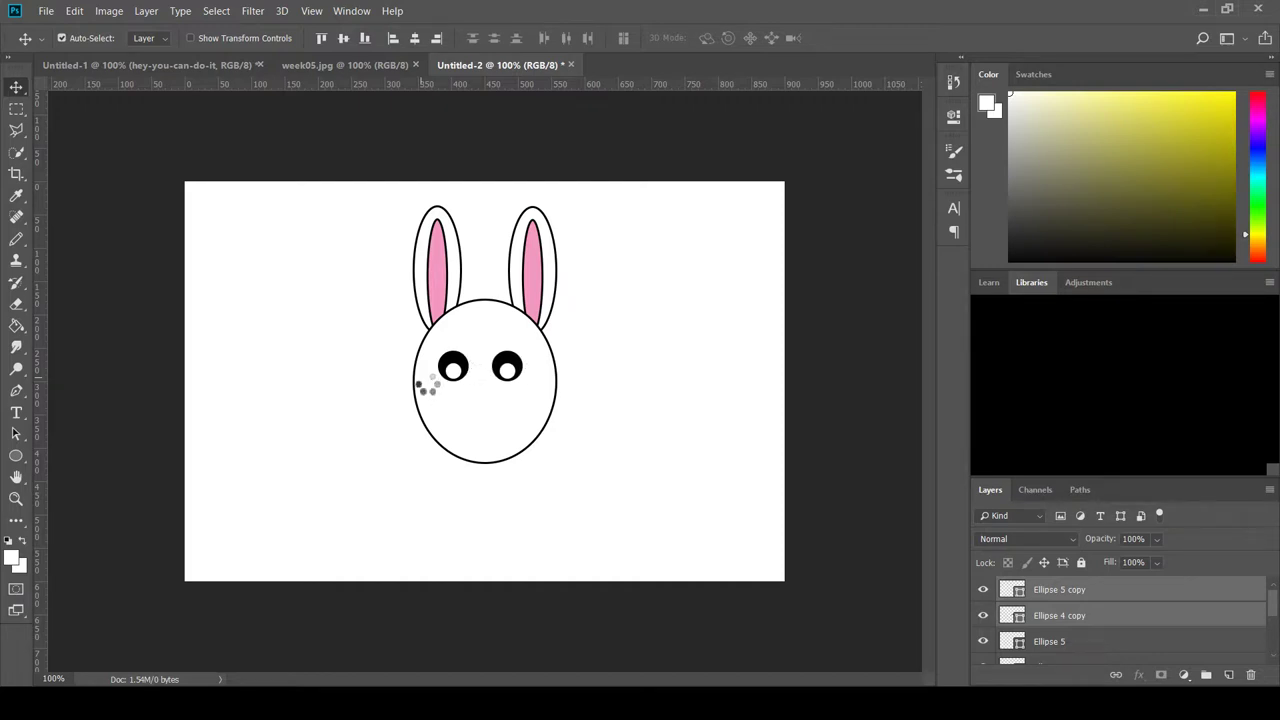
key("Right")
key("Right")
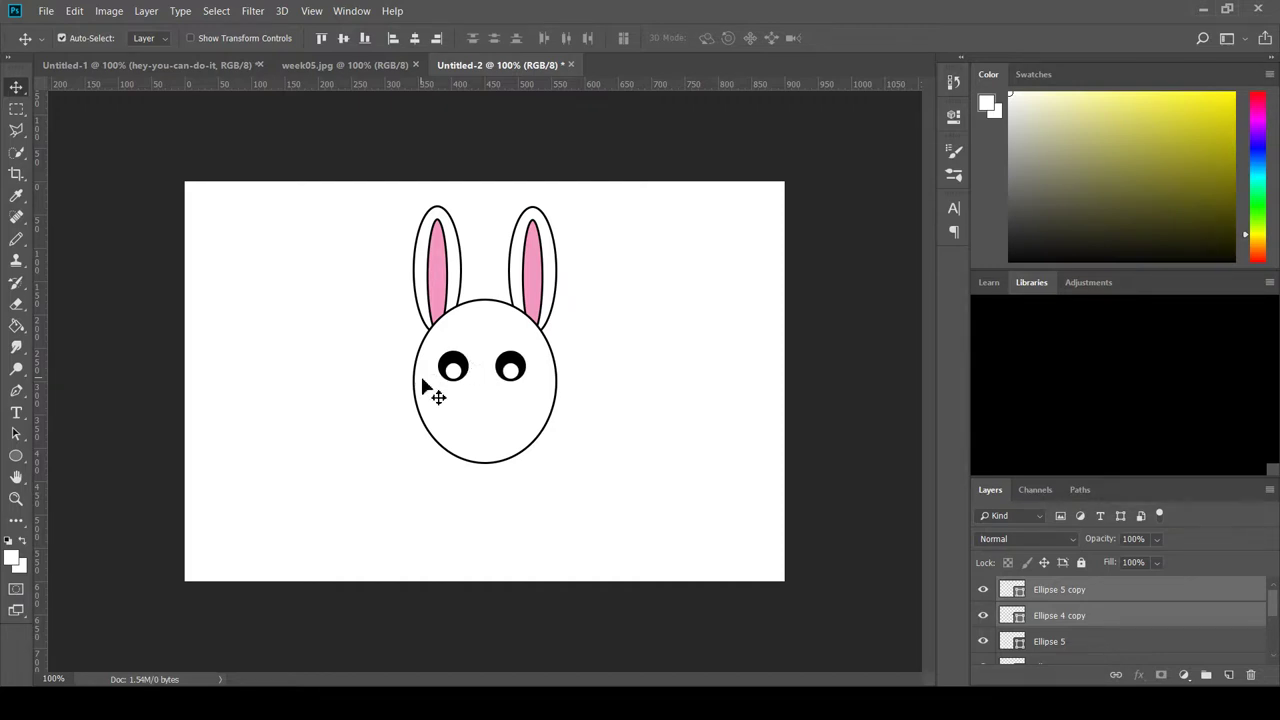
left_click(670, 356)
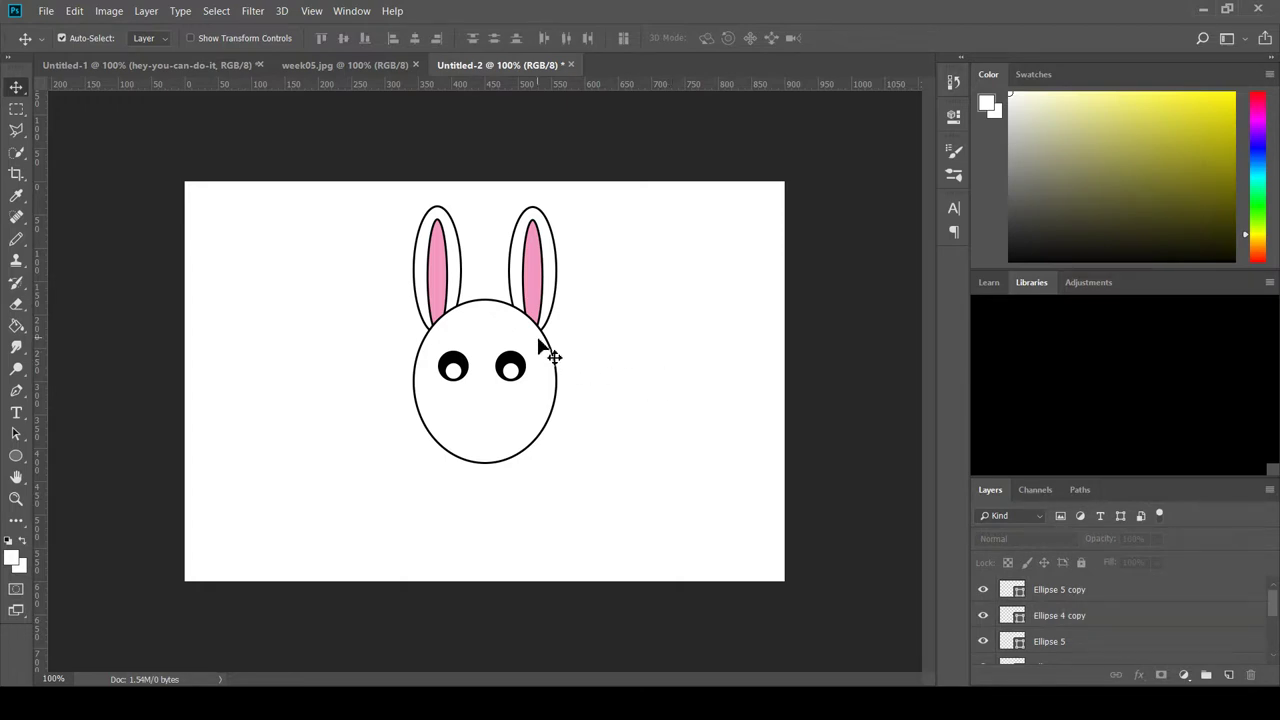
Draw a black oval nose on a new layer and nudge it just below the eyes.
left_click(1229, 675)
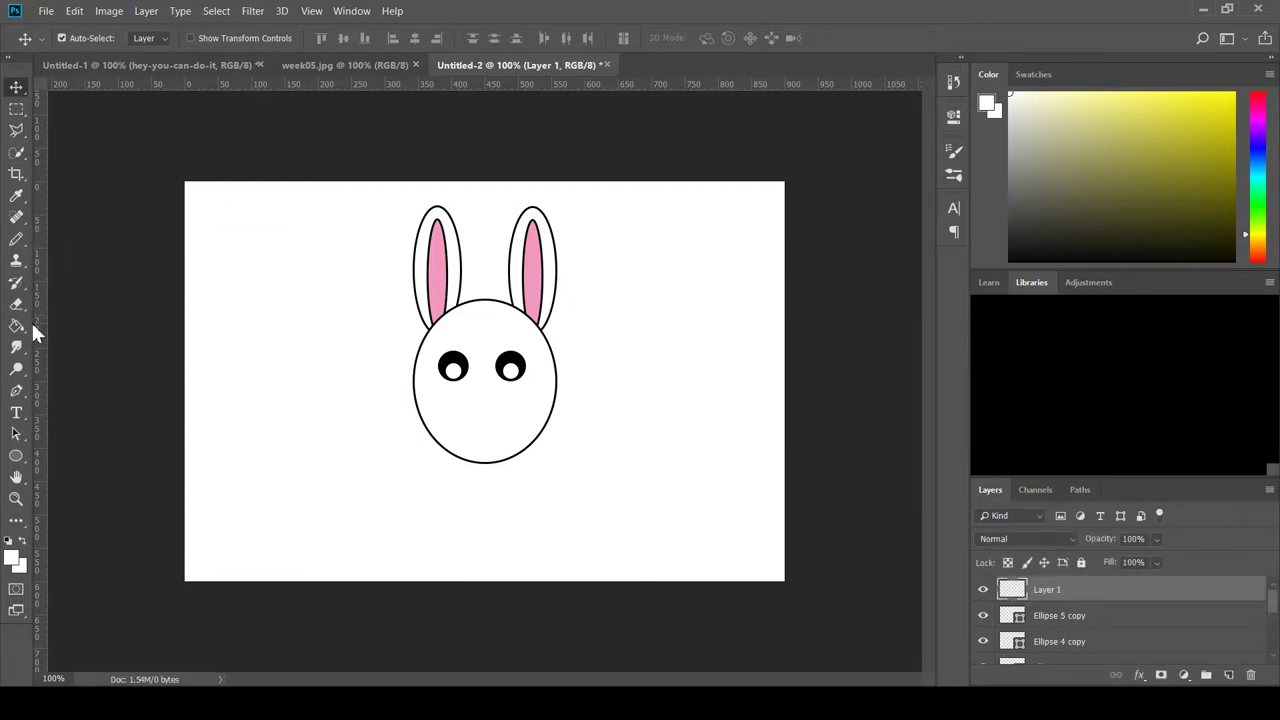
left_click(18, 455)
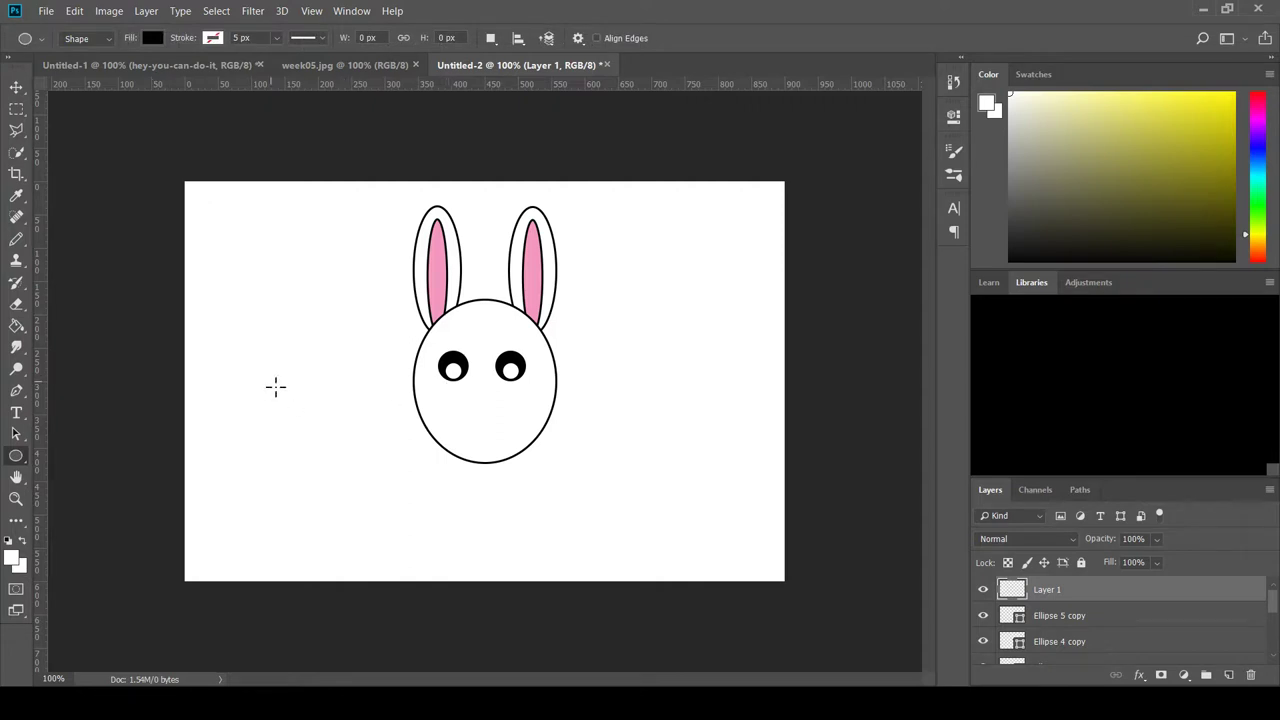
left_click_drag(293, 400, 478, 400)
left_click(16, 87)
key("Down")
key("Down")
key("Down")
key("Down")
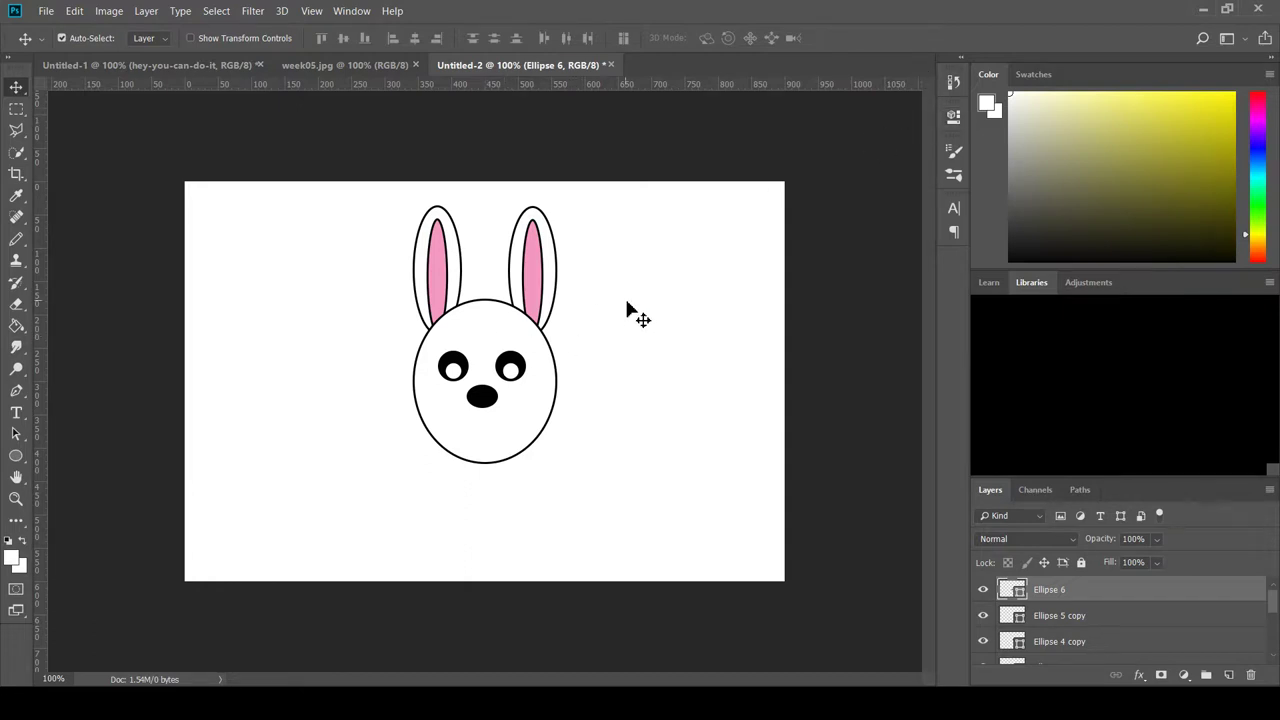
left_click(17, 243)
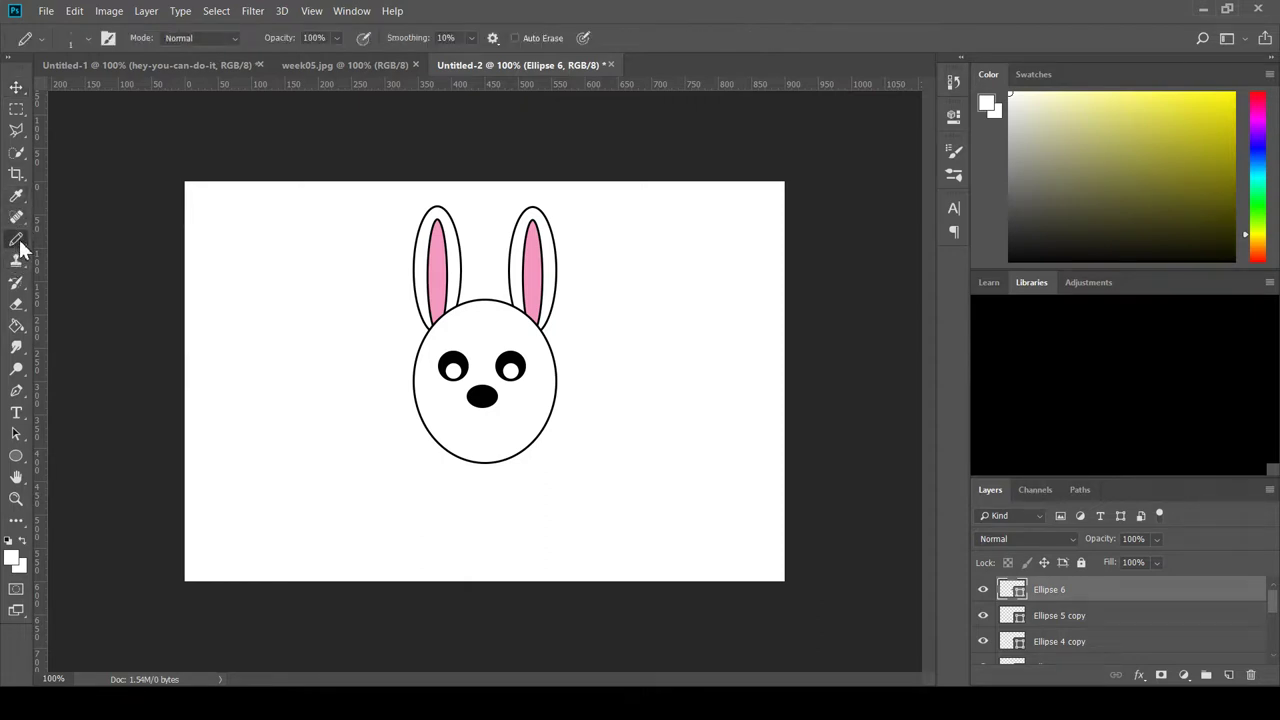
Paint a thin black curved mouth under the nose on a new layer, then view week05.jpg.
key("b")
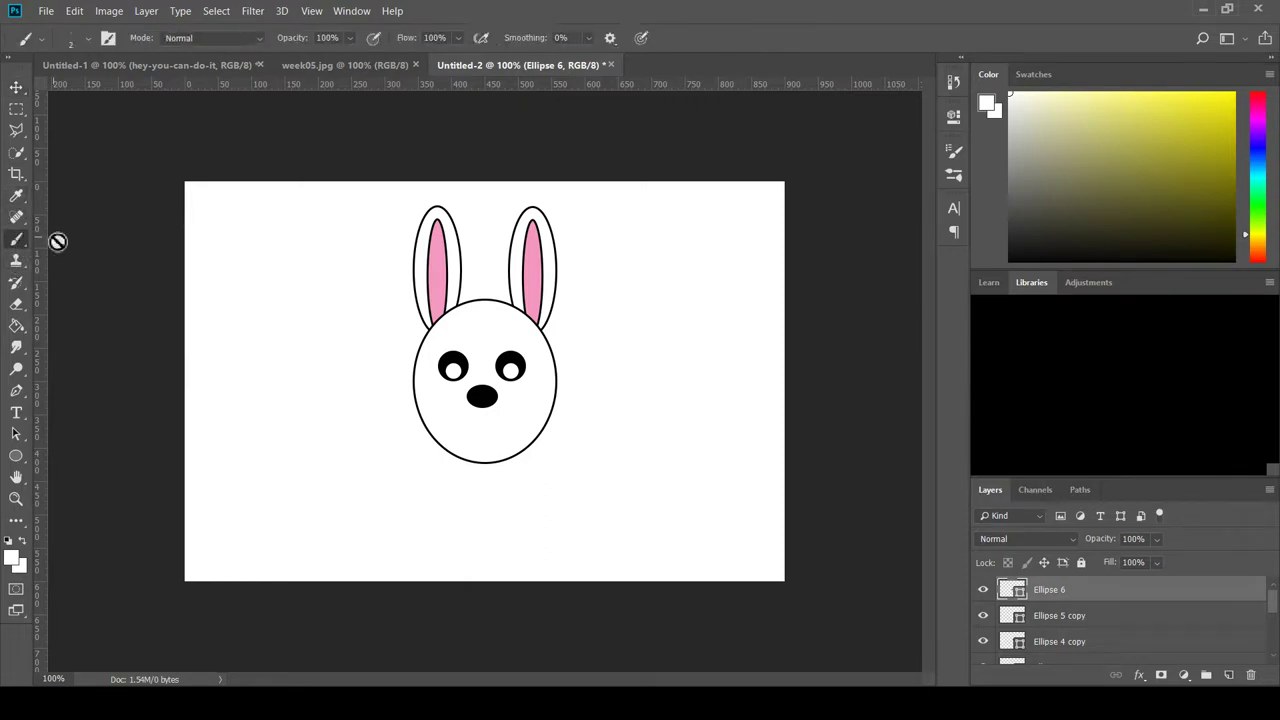
left_click(17, 89)
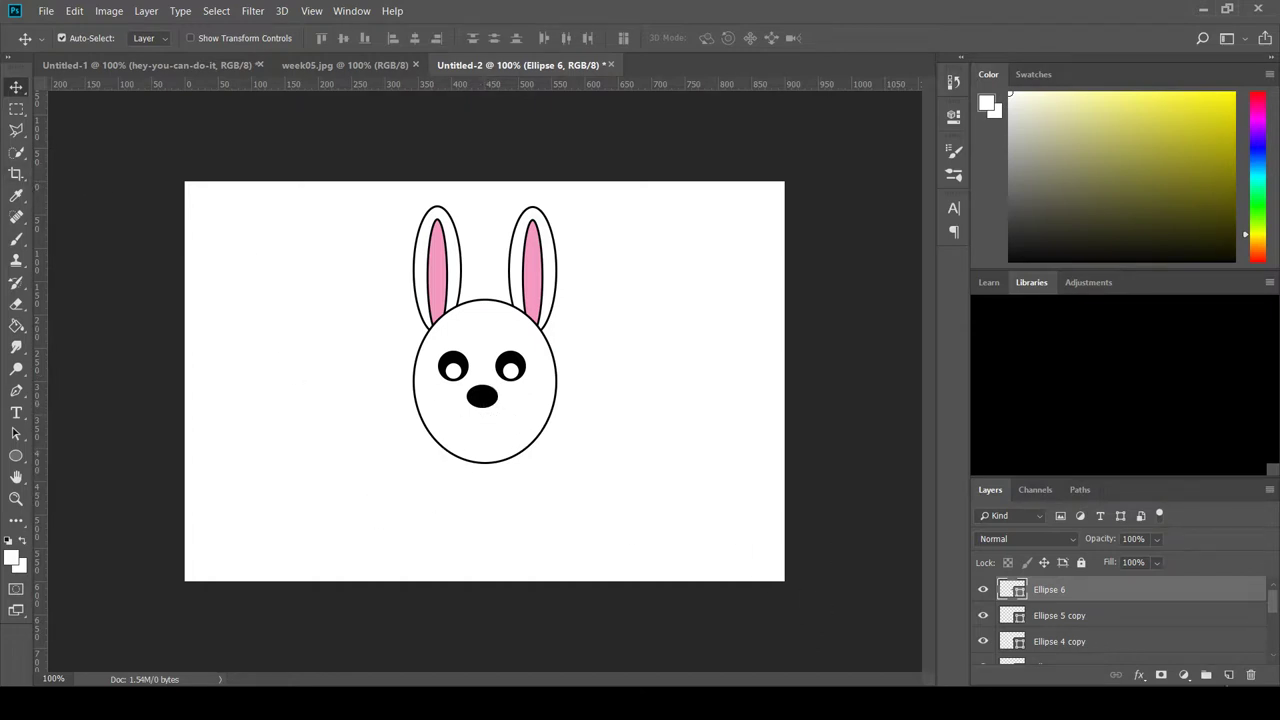
left_click(1229, 675)
left_click(16, 239)
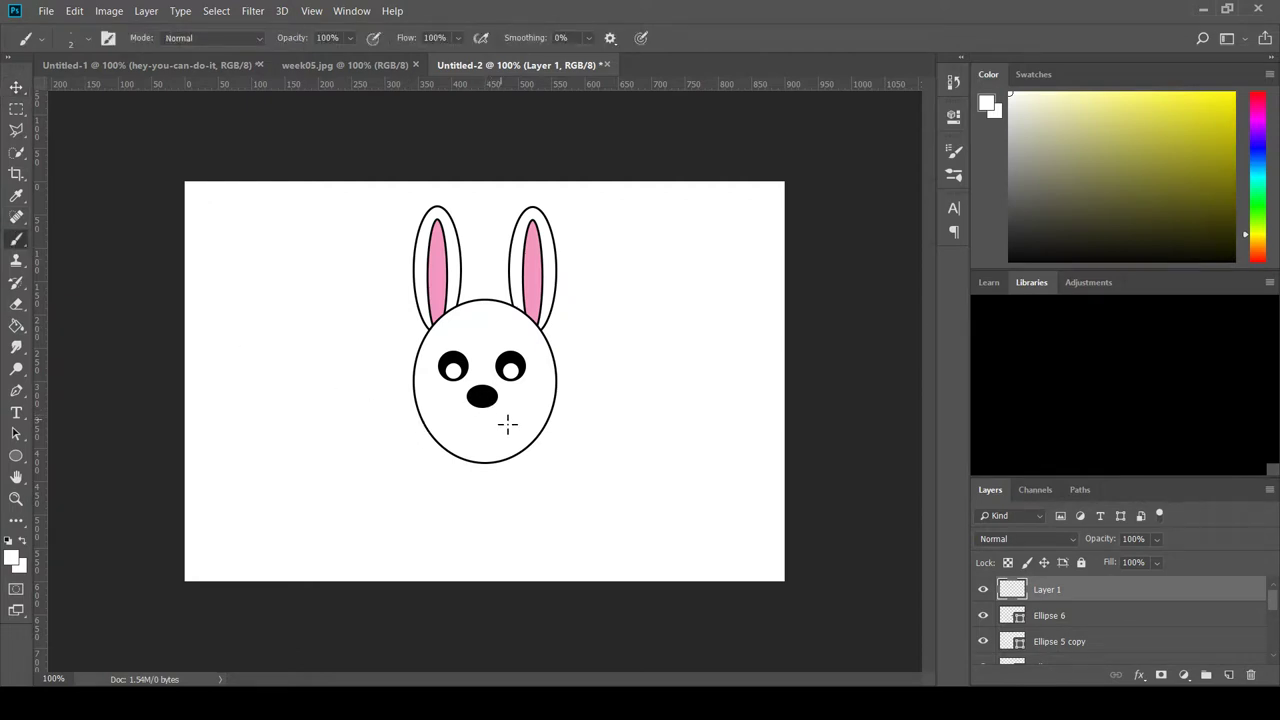
key("i")
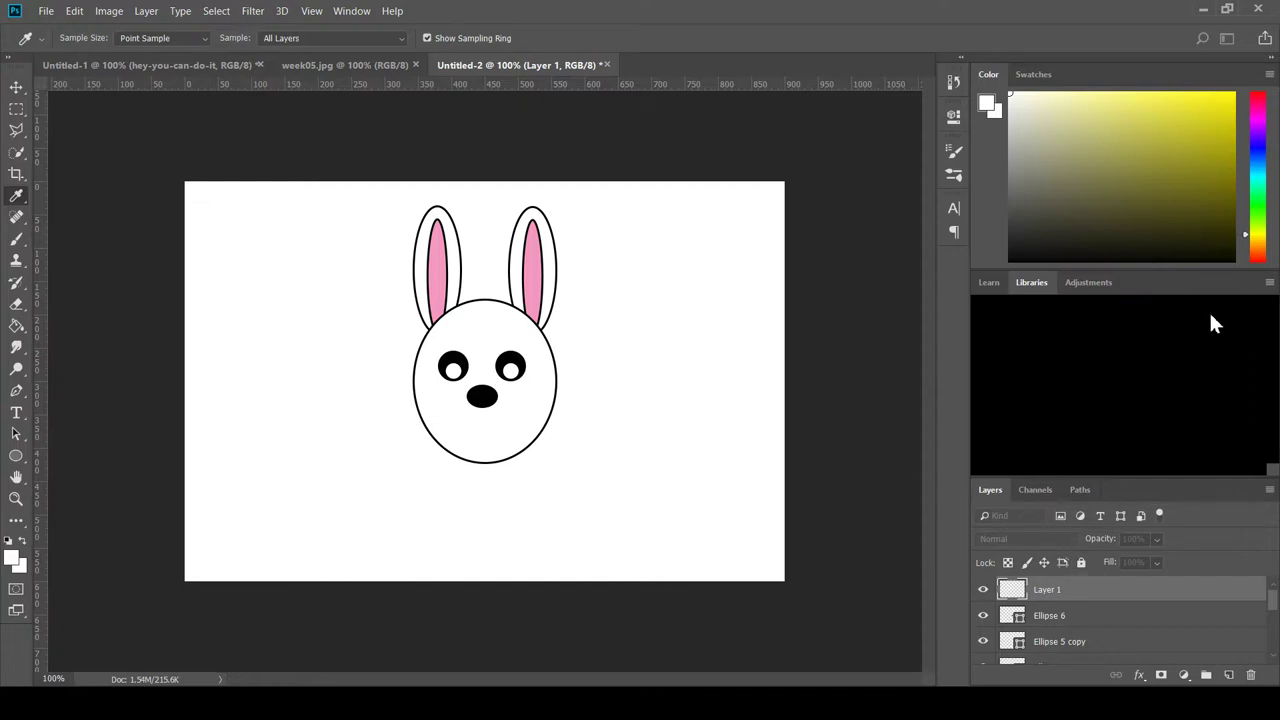
key("b")
key("d")
left_click_drag(514, 418, 487, 422)
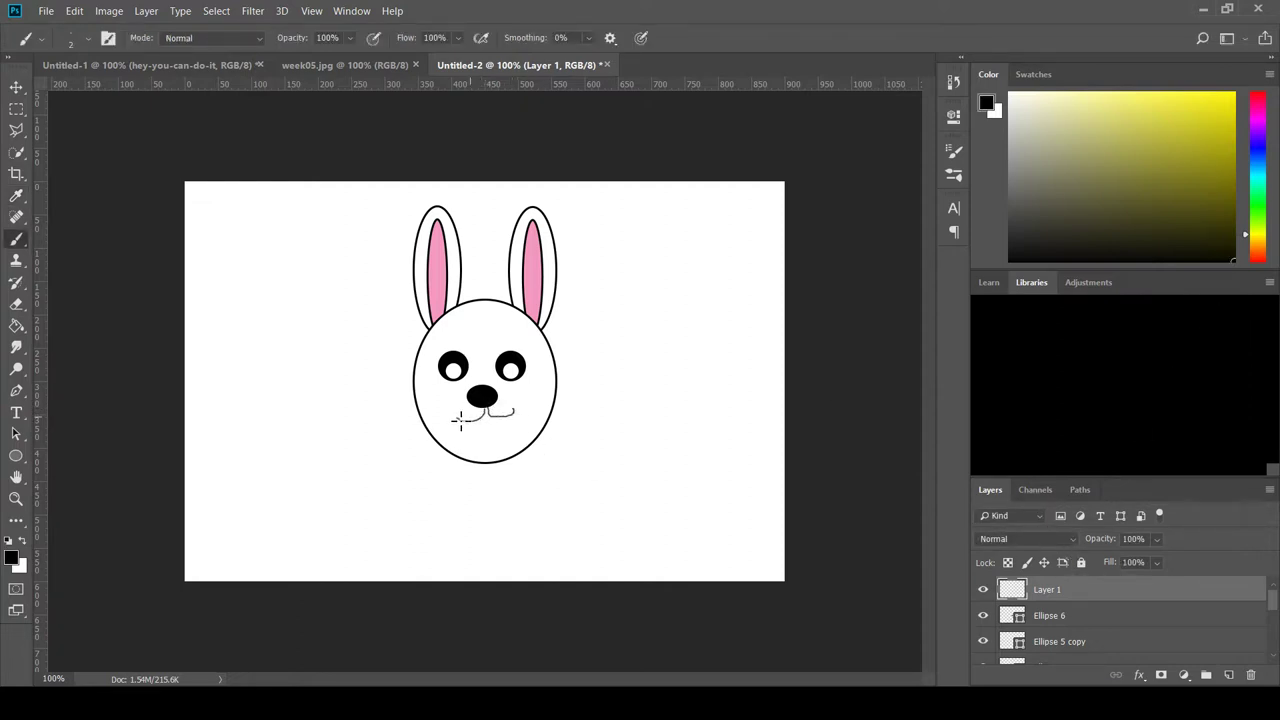
left_click(331, 67)
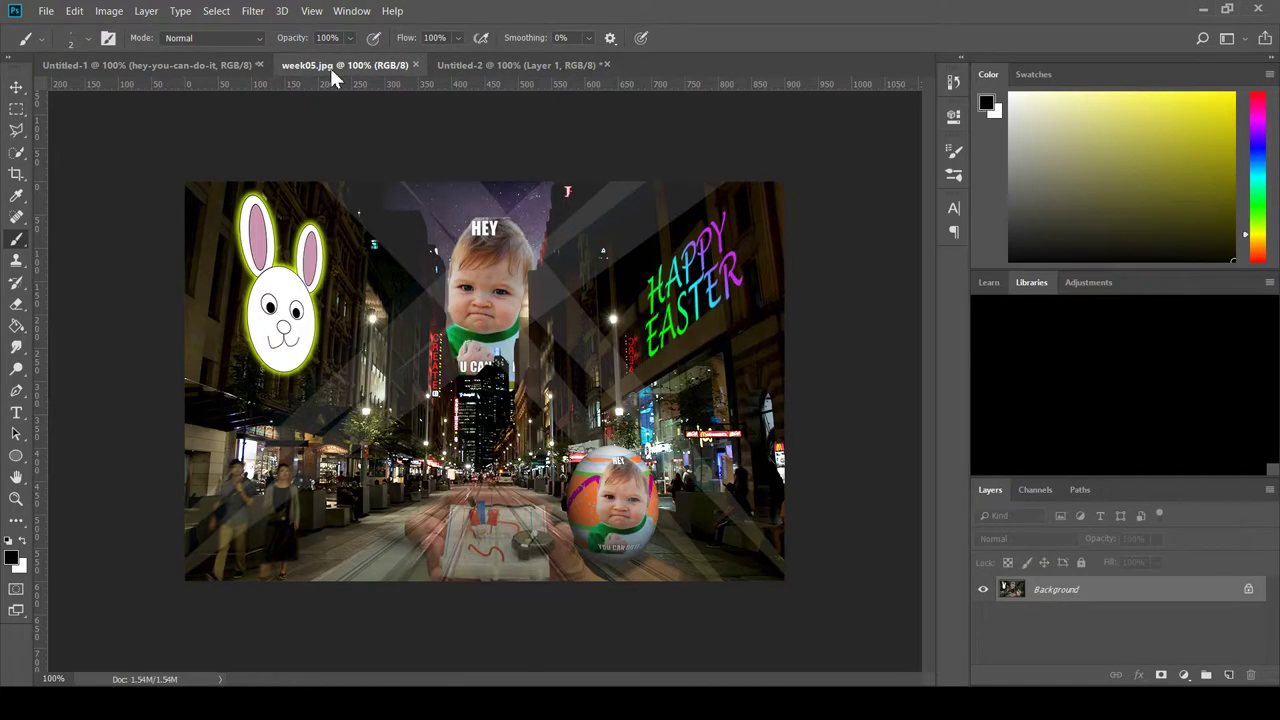
In Untitled-2, select the bunny layers from Layer 1 down to EARS and merge them into Layer 1.
left_click(463, 65)
left_click(16, 88)
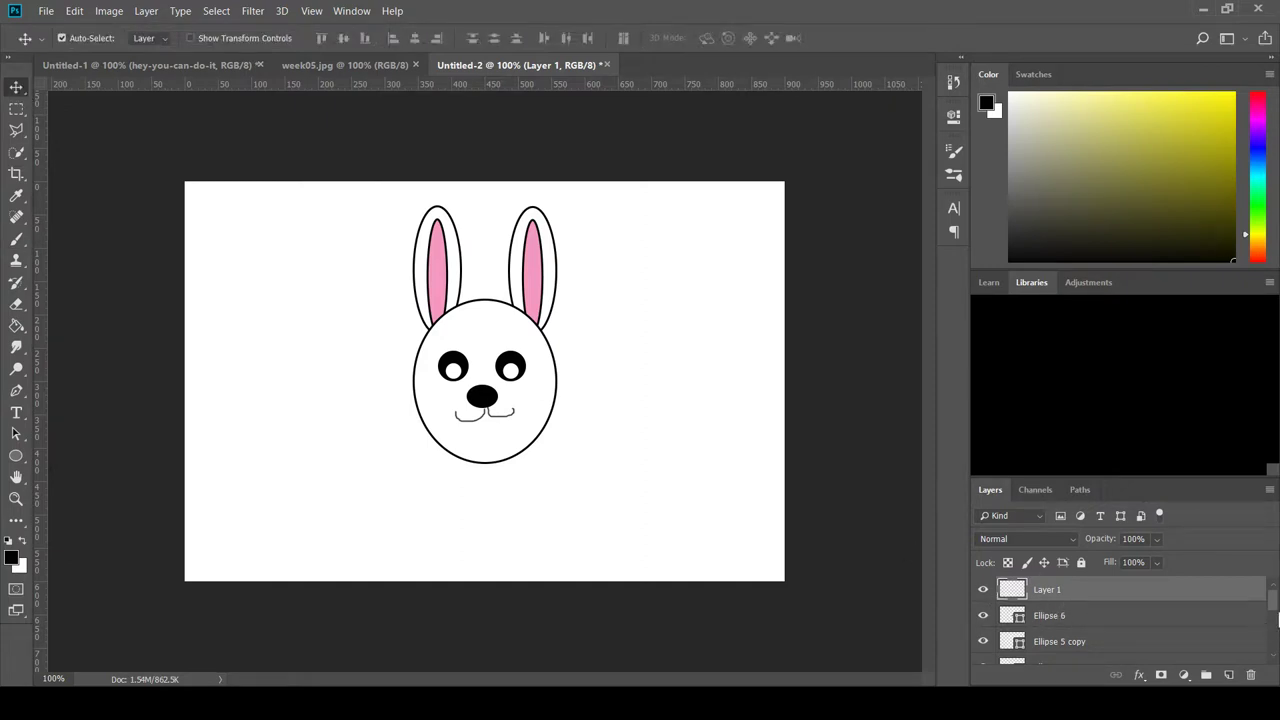
left_click_drag(1274, 613, 1272, 665)
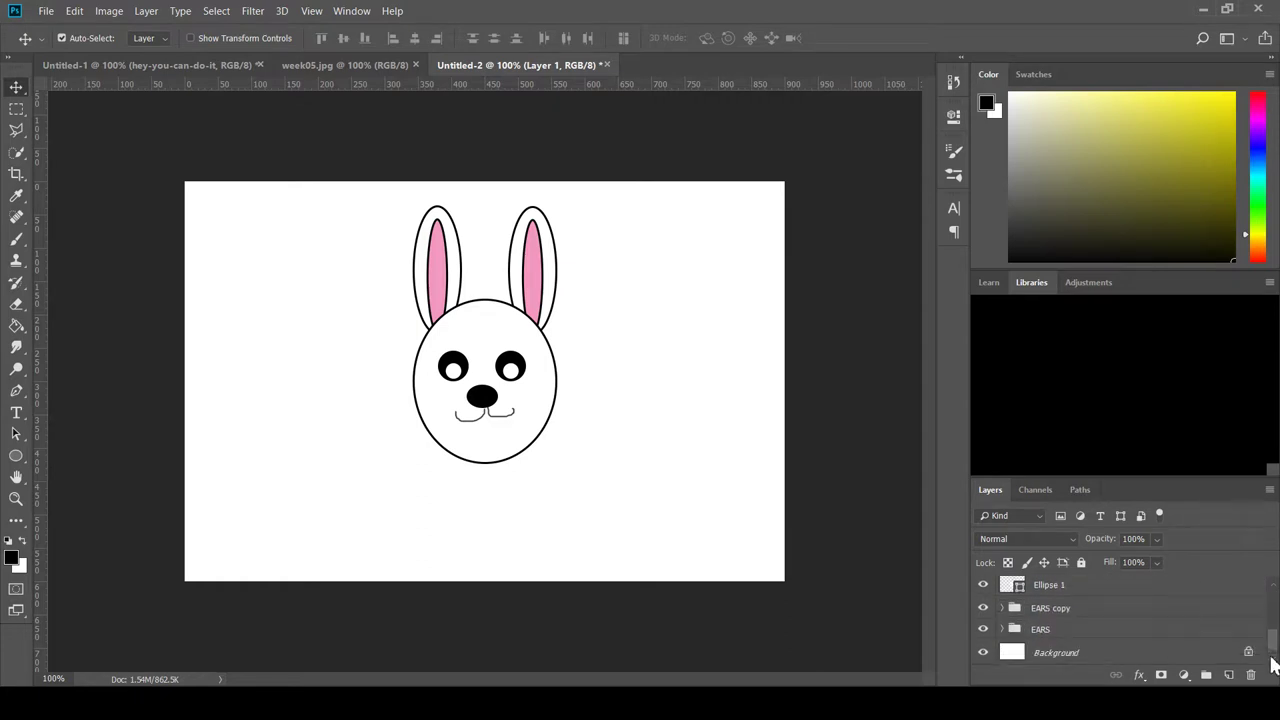
left_click(1055, 637, "shift")
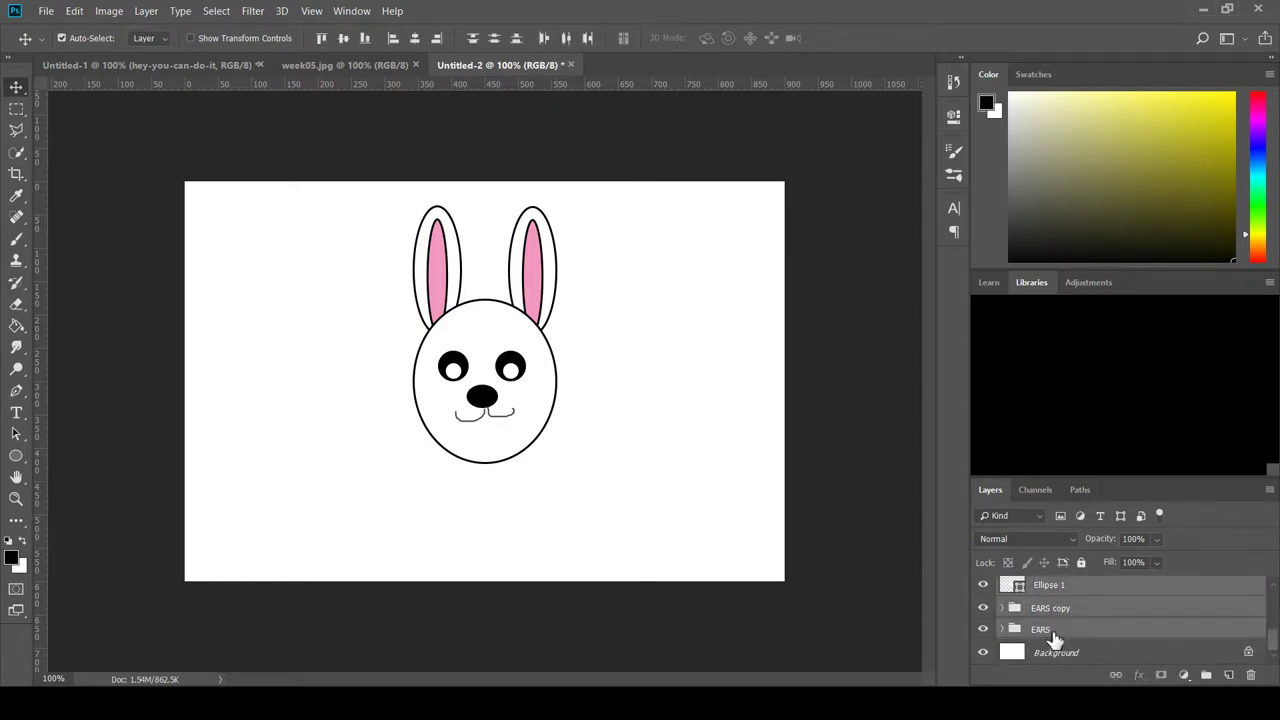
scroll(1080, 620, "up", 5)
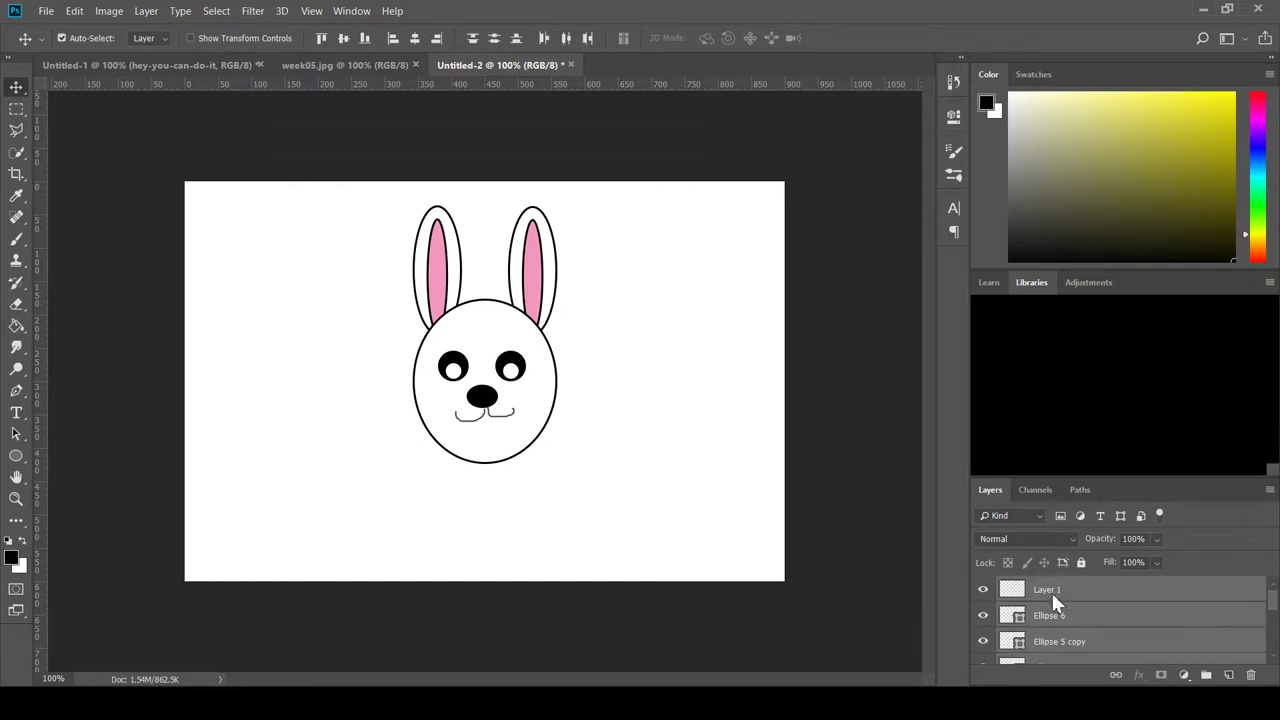
key("ctrl+e")
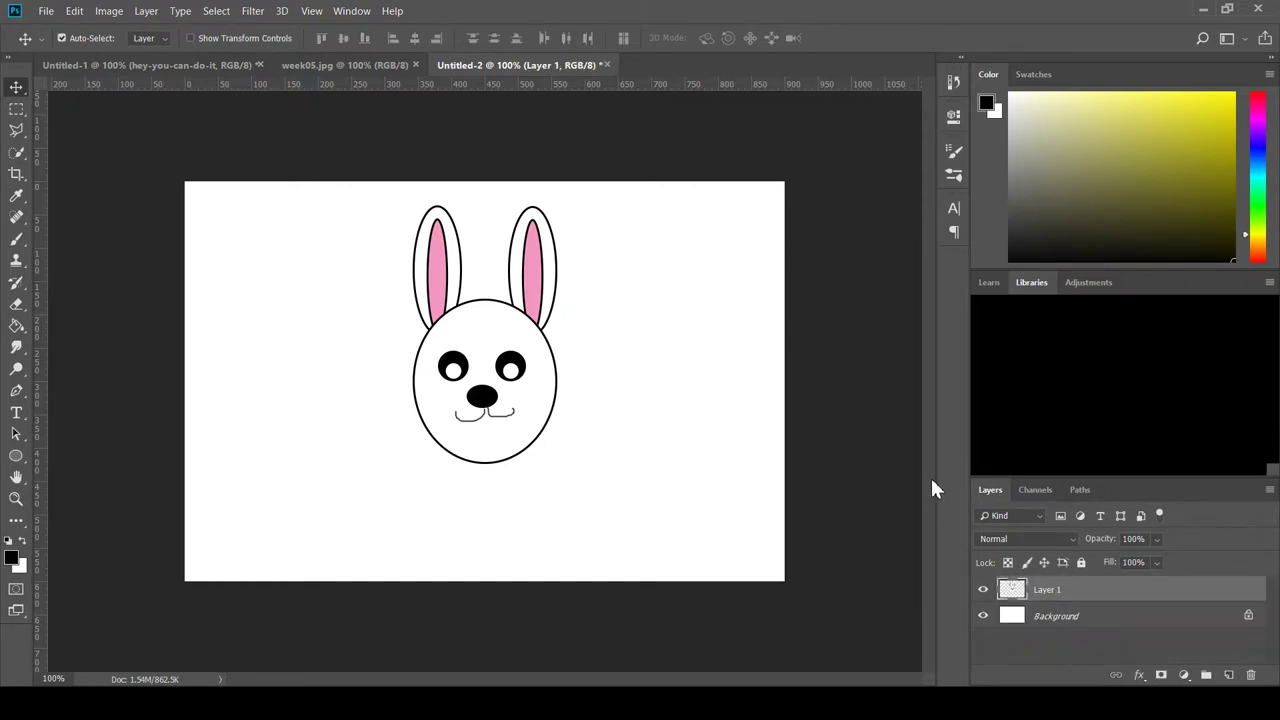
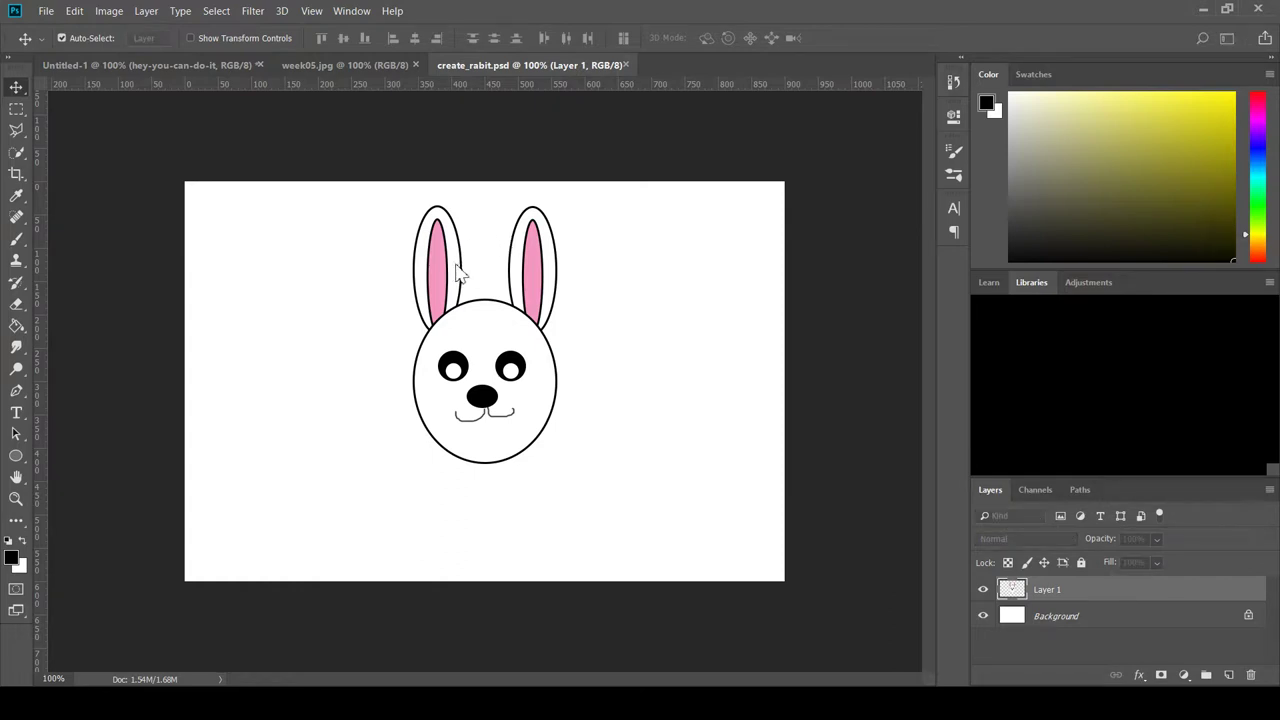
Bring the rabbit drawing into the city composition, place it at the left and shrink it slightly.
left_click_drag(630, 190, 146, 68)
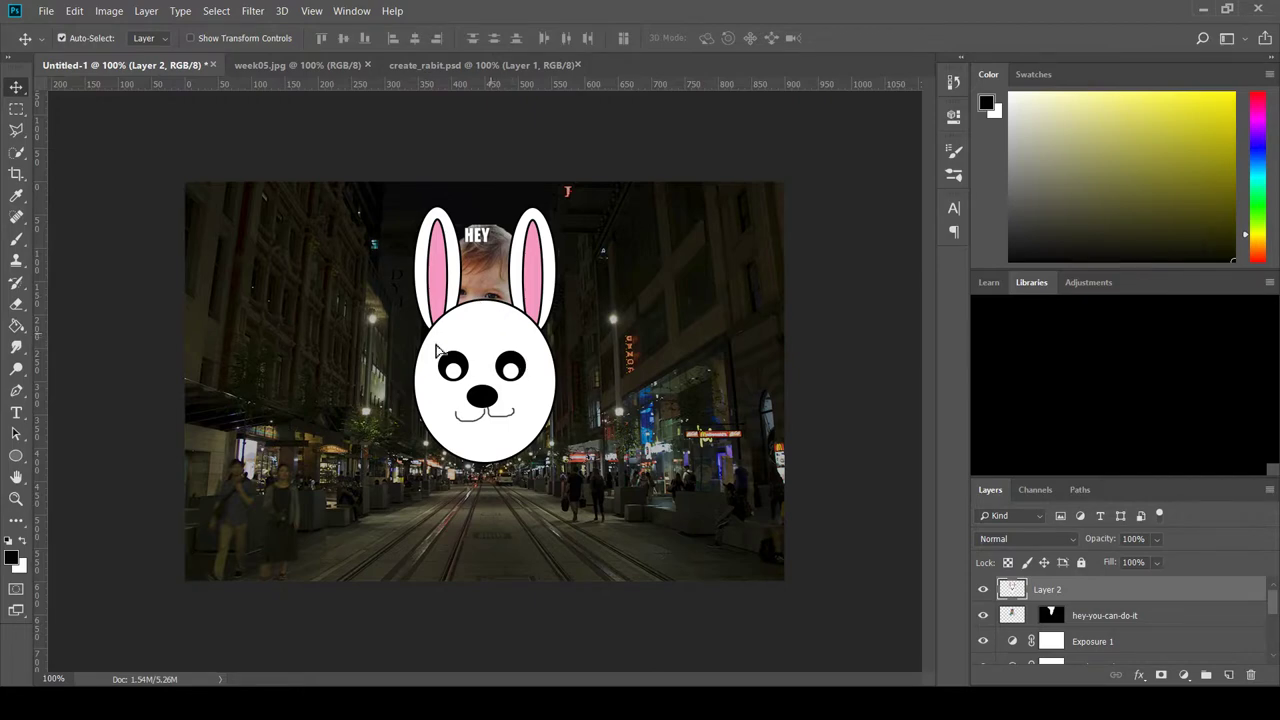
left_click_drag(500, 345, 319, 339)
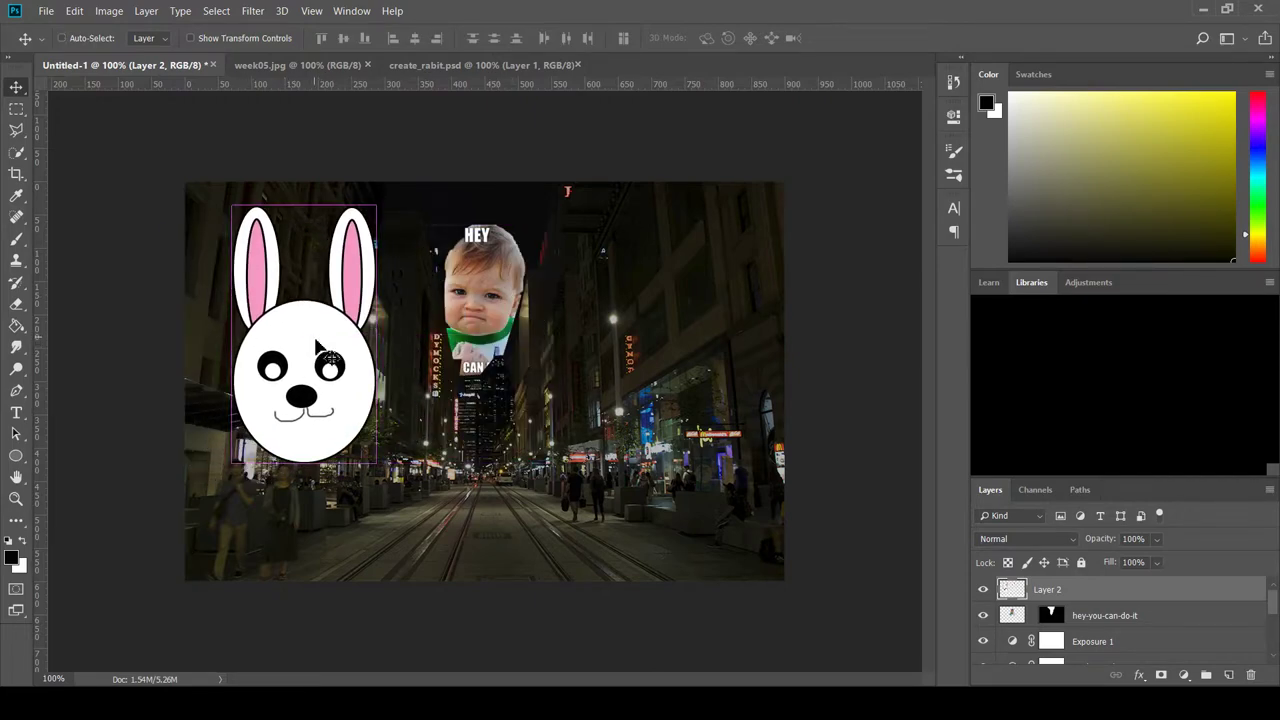
key("ctrl+t")
left_click_drag(371, 463, 320, 362)
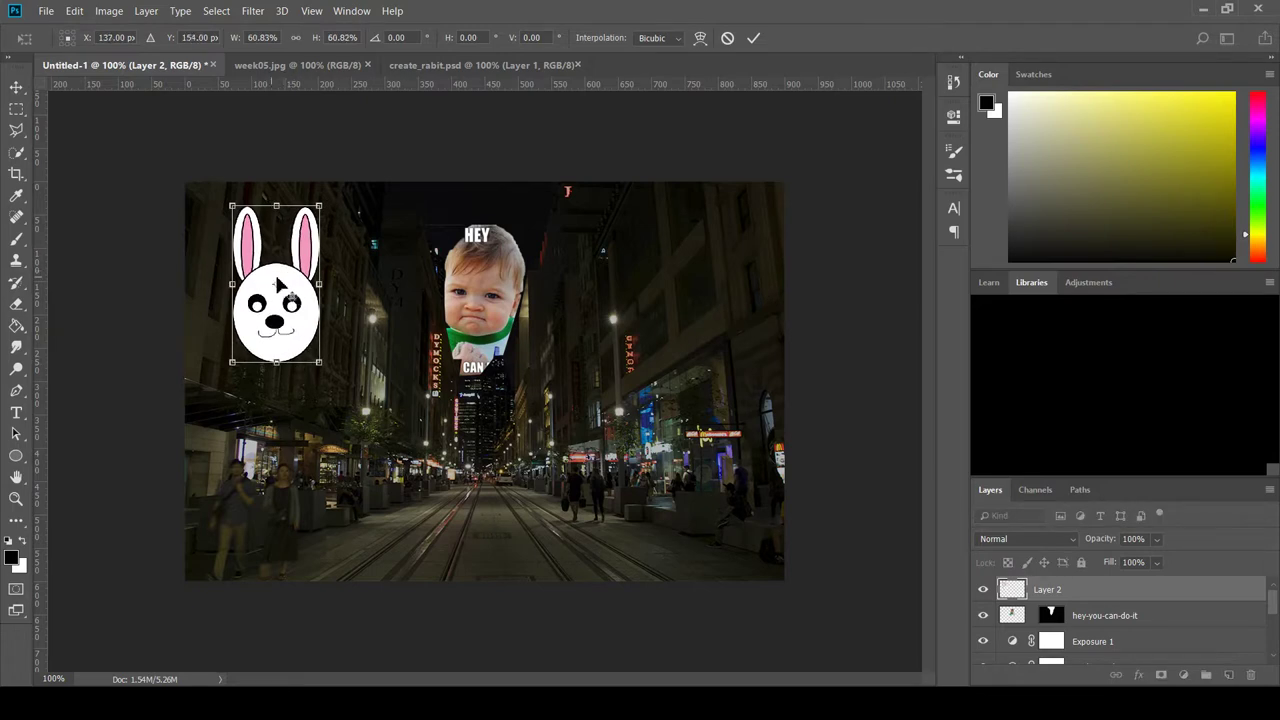
left_click_drag(297, 284, 293, 276)
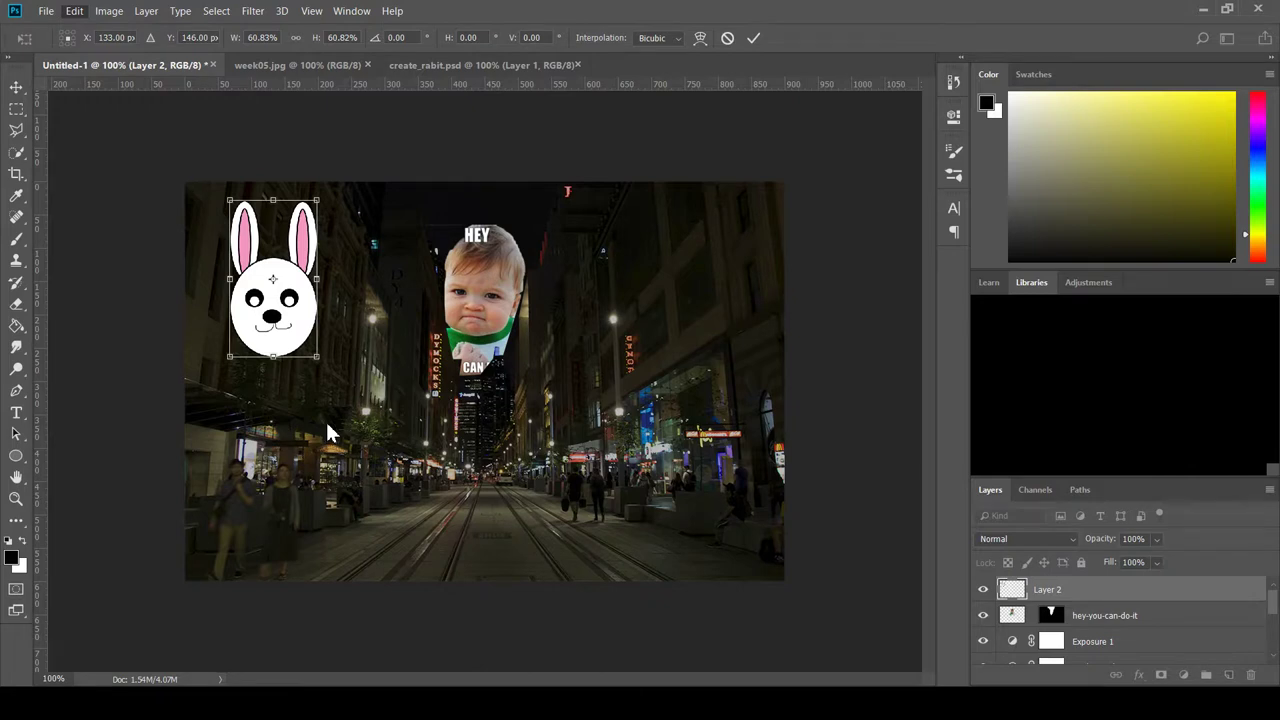
Skew and tilt the rabbit's corners so it sits angled at the upper left of the photo.
left_click_drag(318, 358, 302, 377)
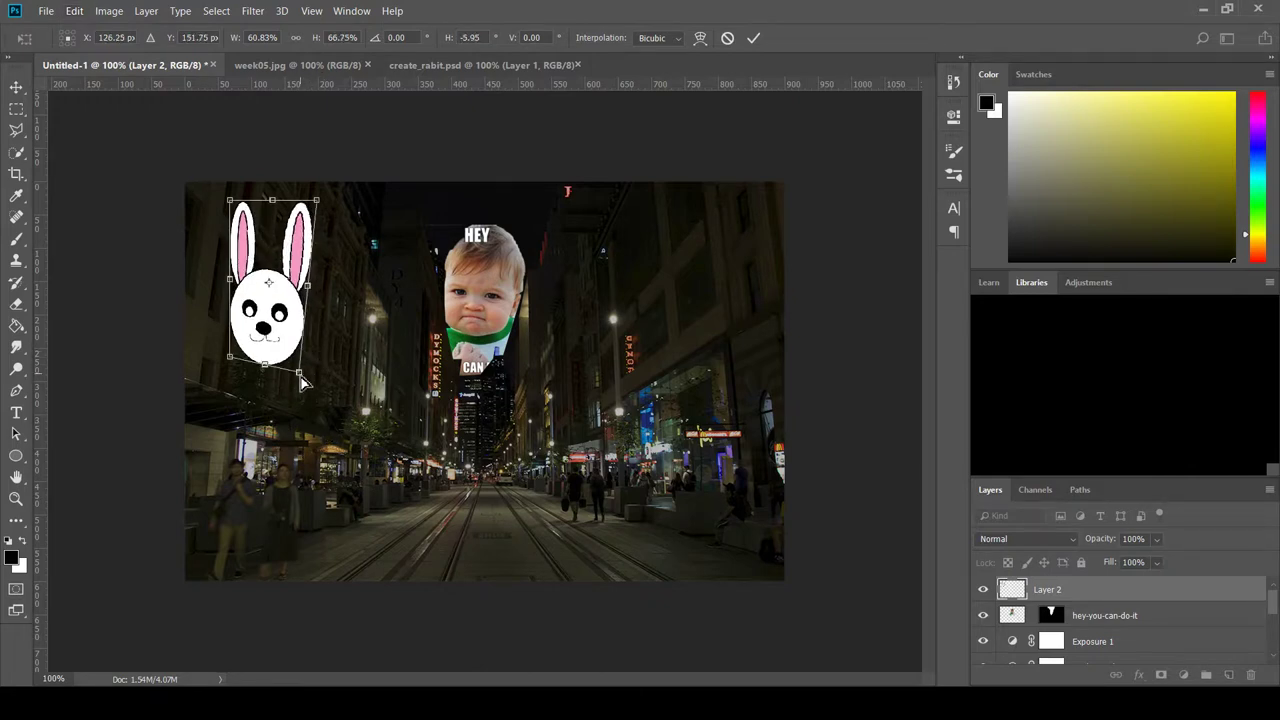
left_click_drag(316, 201, 311, 266)
mouse_move(230, 201)
left_mouse_down()
mouse_move(253, 233)
mouse_move(241, 218)
left_mouse_up()
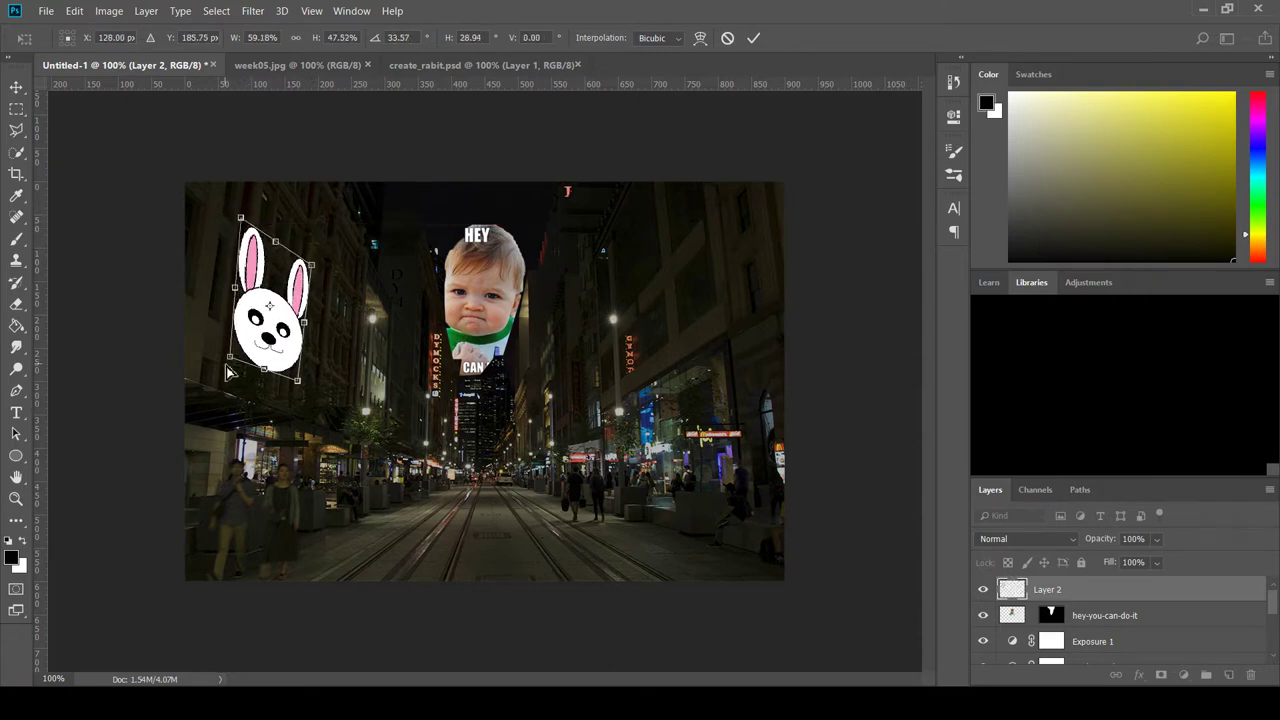
left_click_drag(227, 370, 228, 366)
left_click_drag(304, 390, 301, 393)
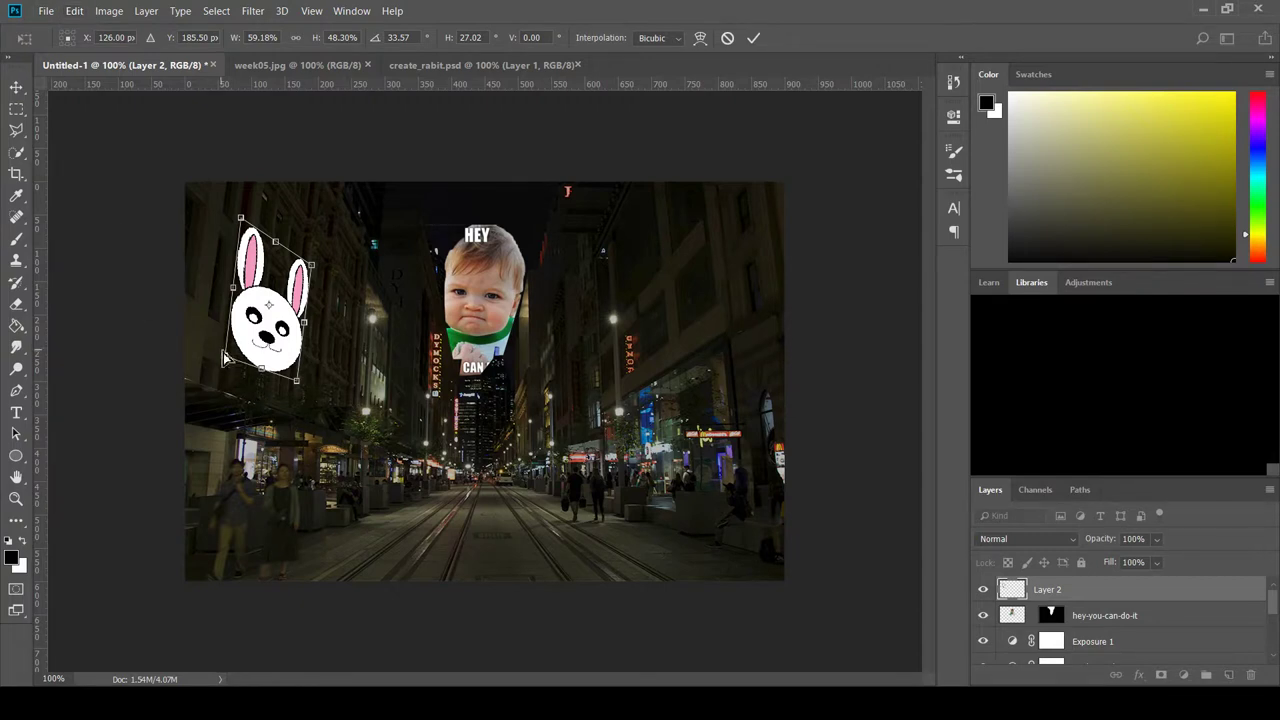
left_click_drag(225, 358, 222, 375)
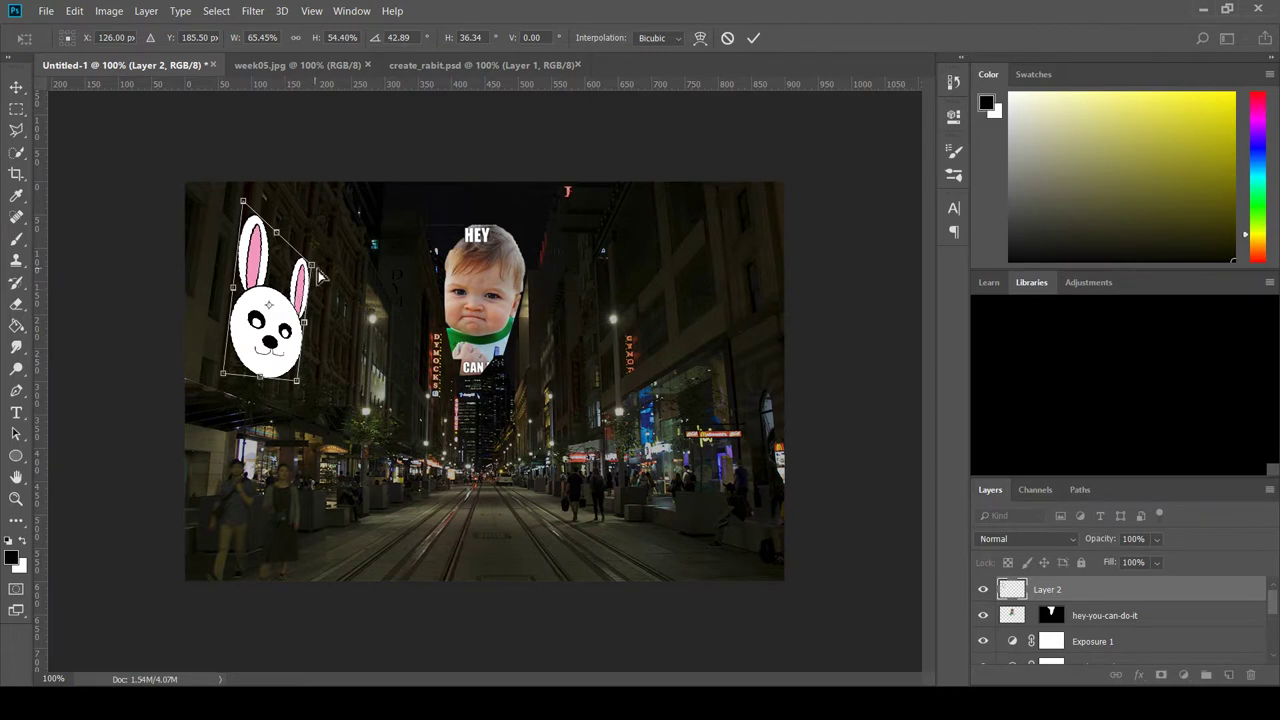
left_click_drag(318, 274, 318, 277)
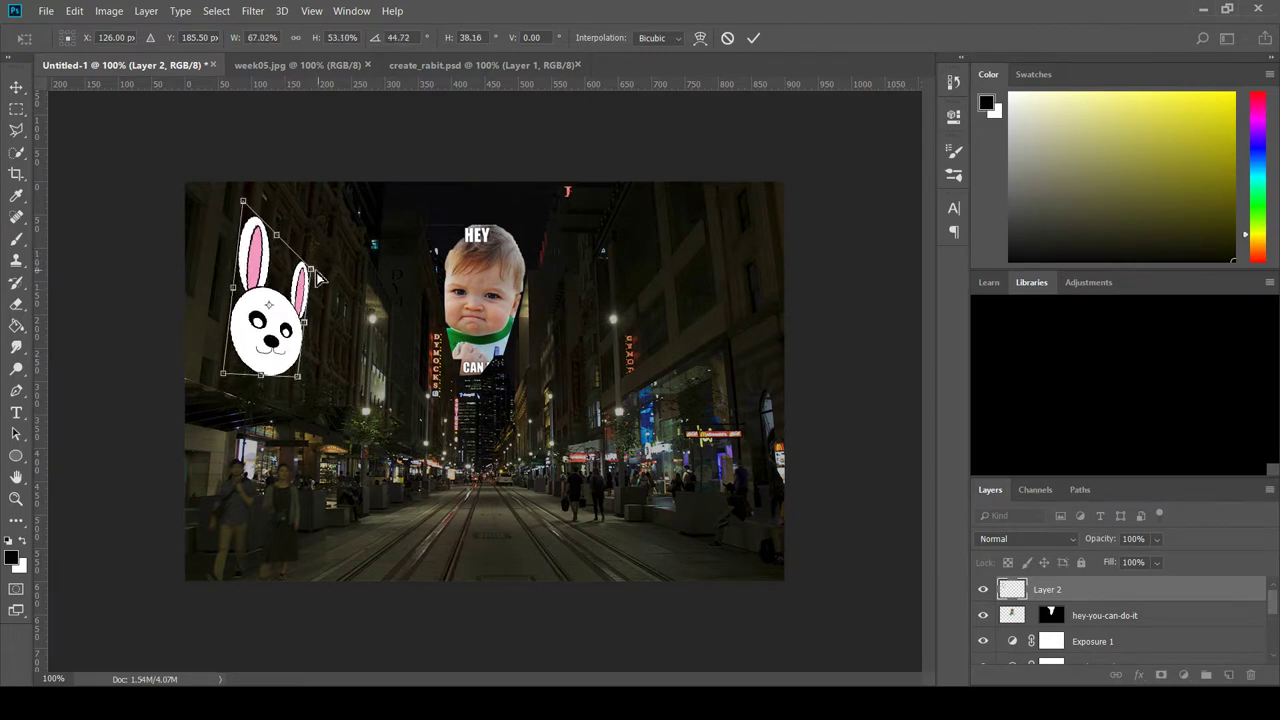
key("ctrl+z")
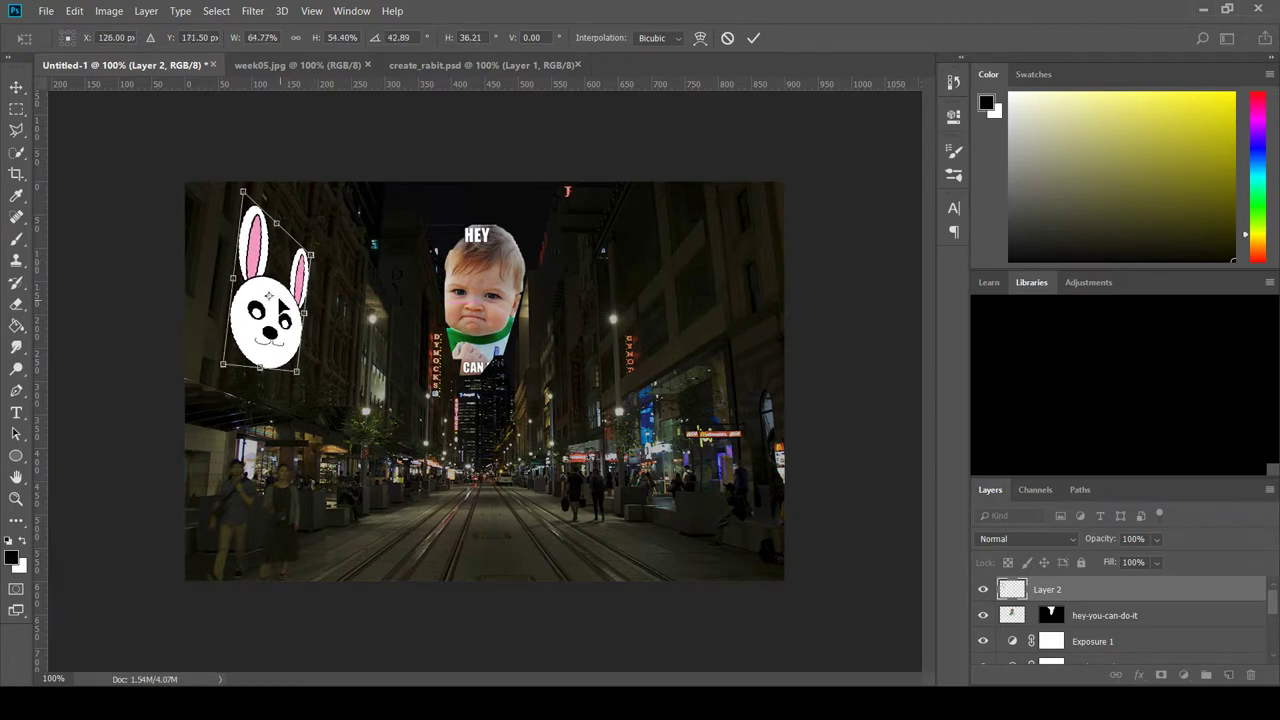
left_click_drag(268, 296, 282, 295)
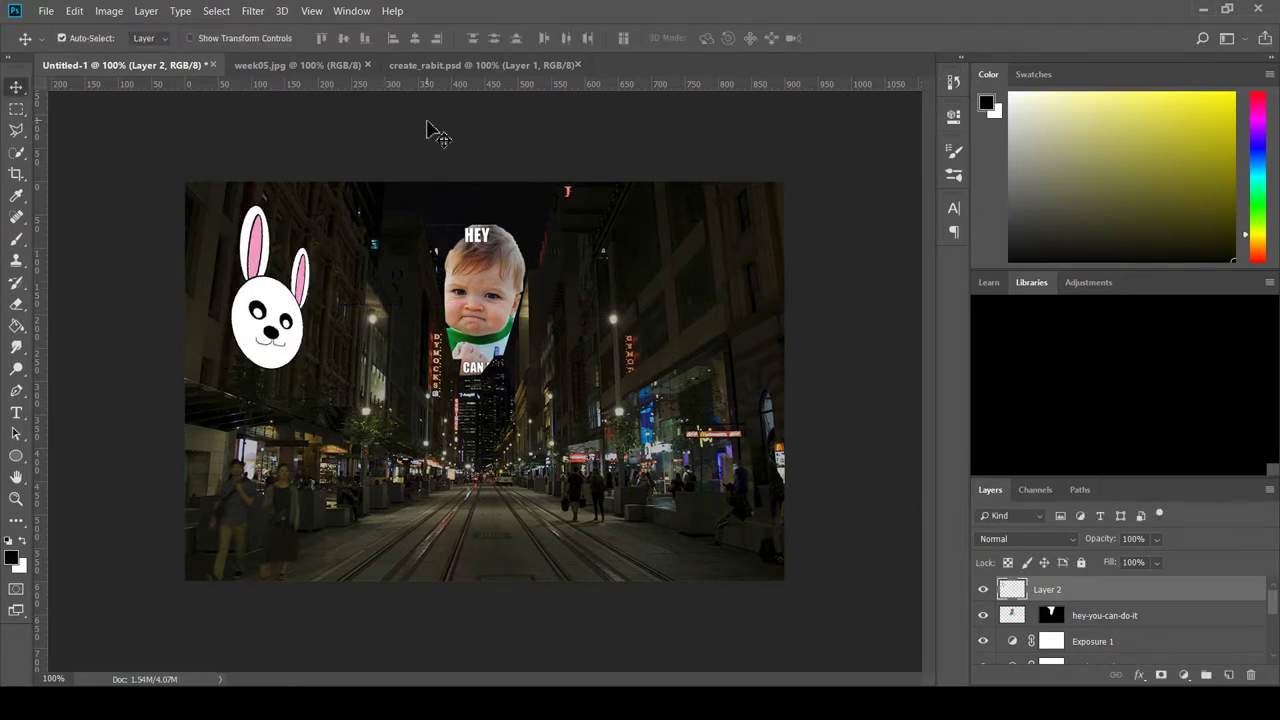
left_click(461, 66)
left_click(298, 66)
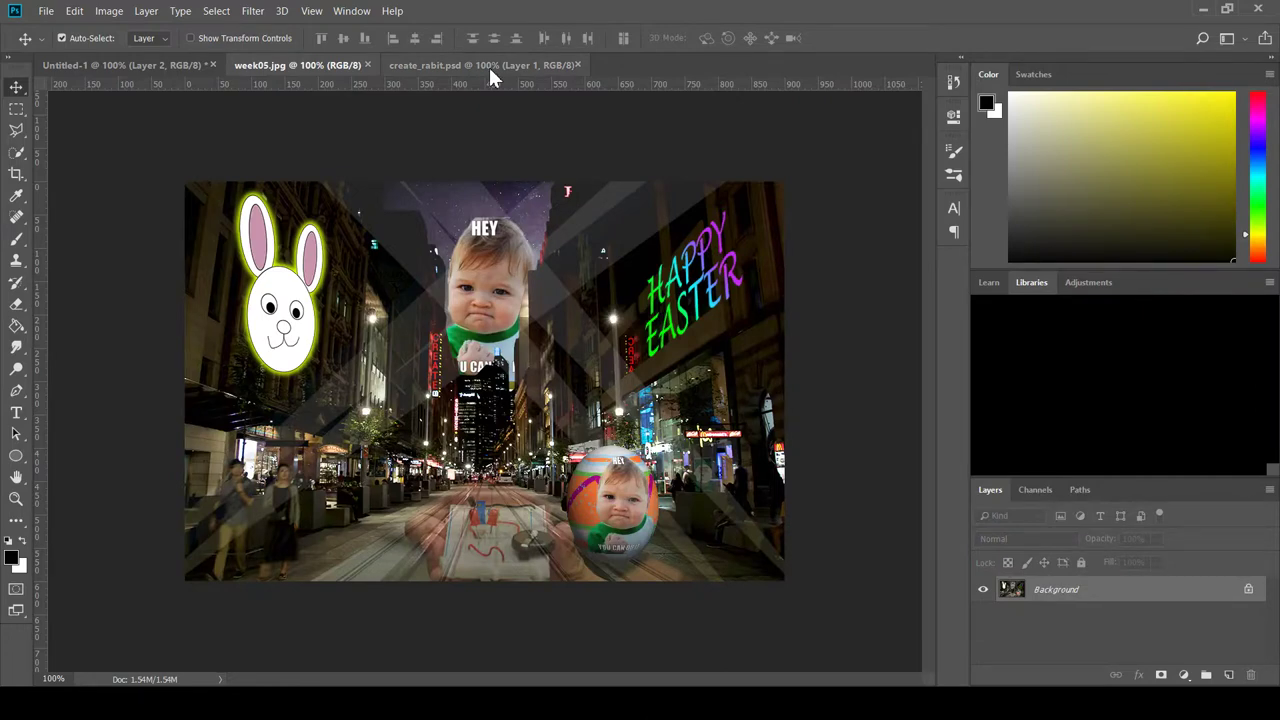
left_click(124, 64)
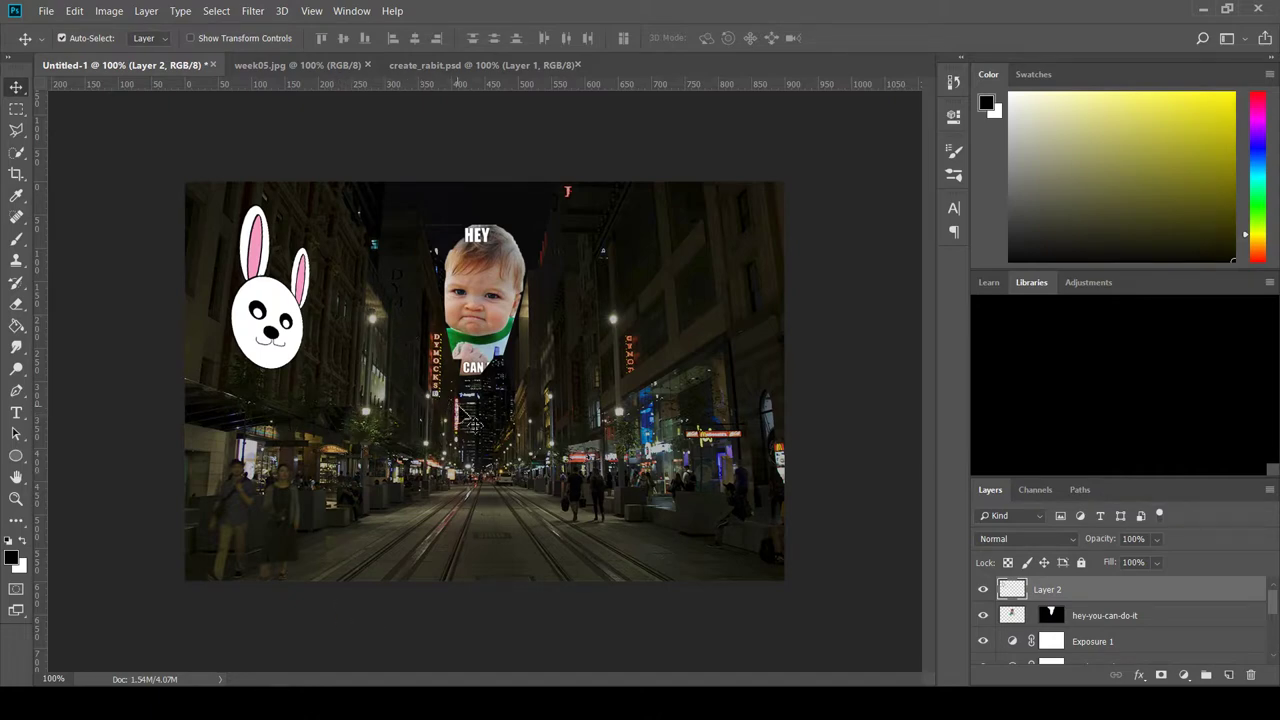
Zoom in, paint out the DYMOCKS sign with a size-5 black brush, and add a new layer.
key("ctrl+plus")
key("ctrl+plus")
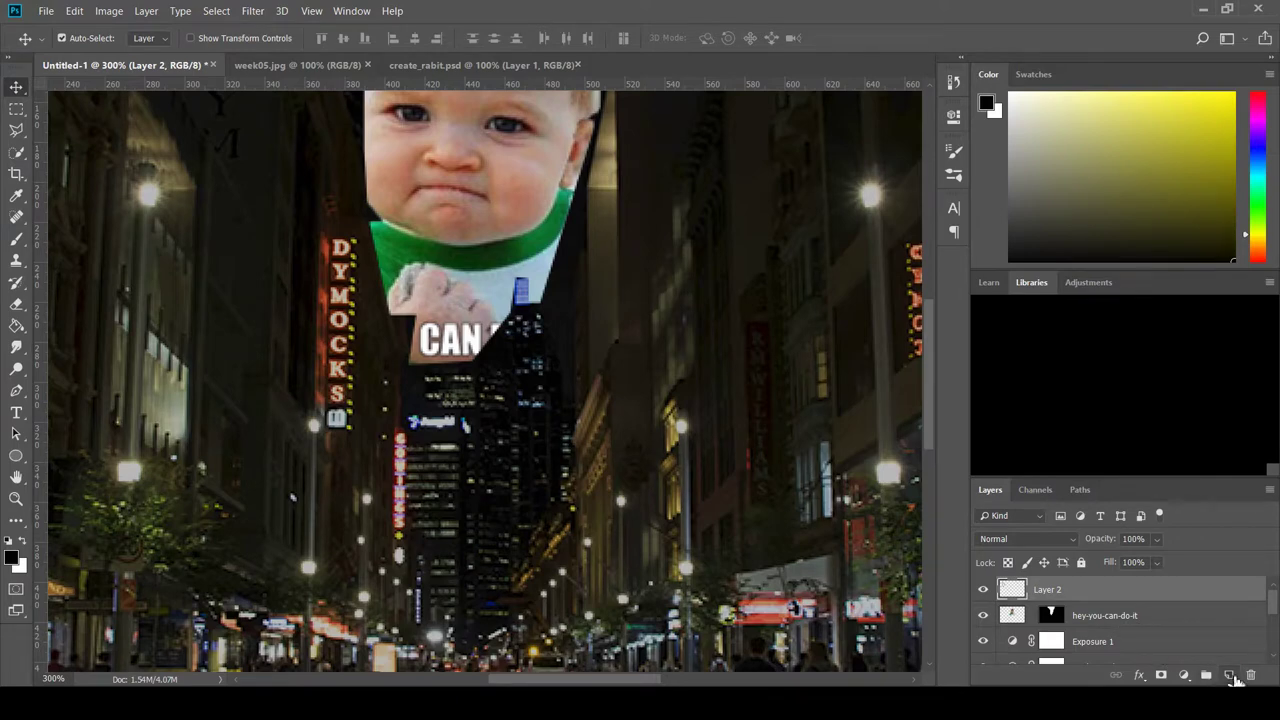
left_click(15, 248)
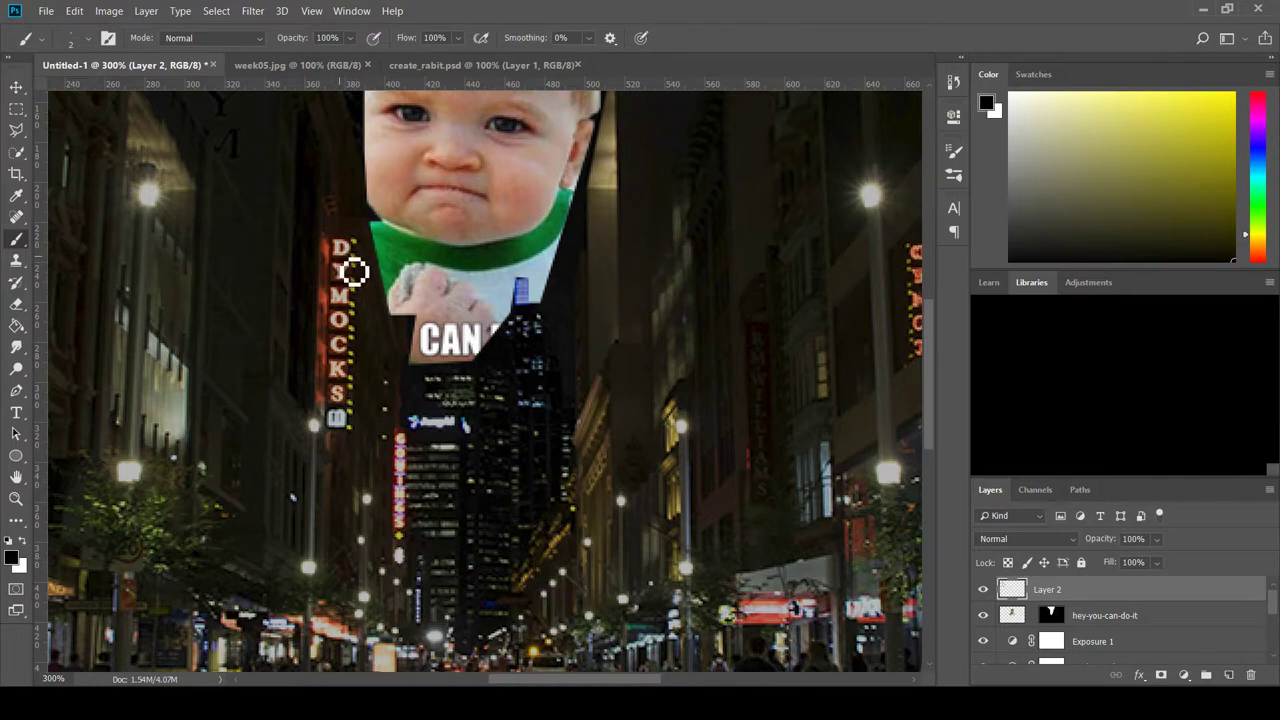
key("bracketright")
key("bracketright")
key("bracketright")
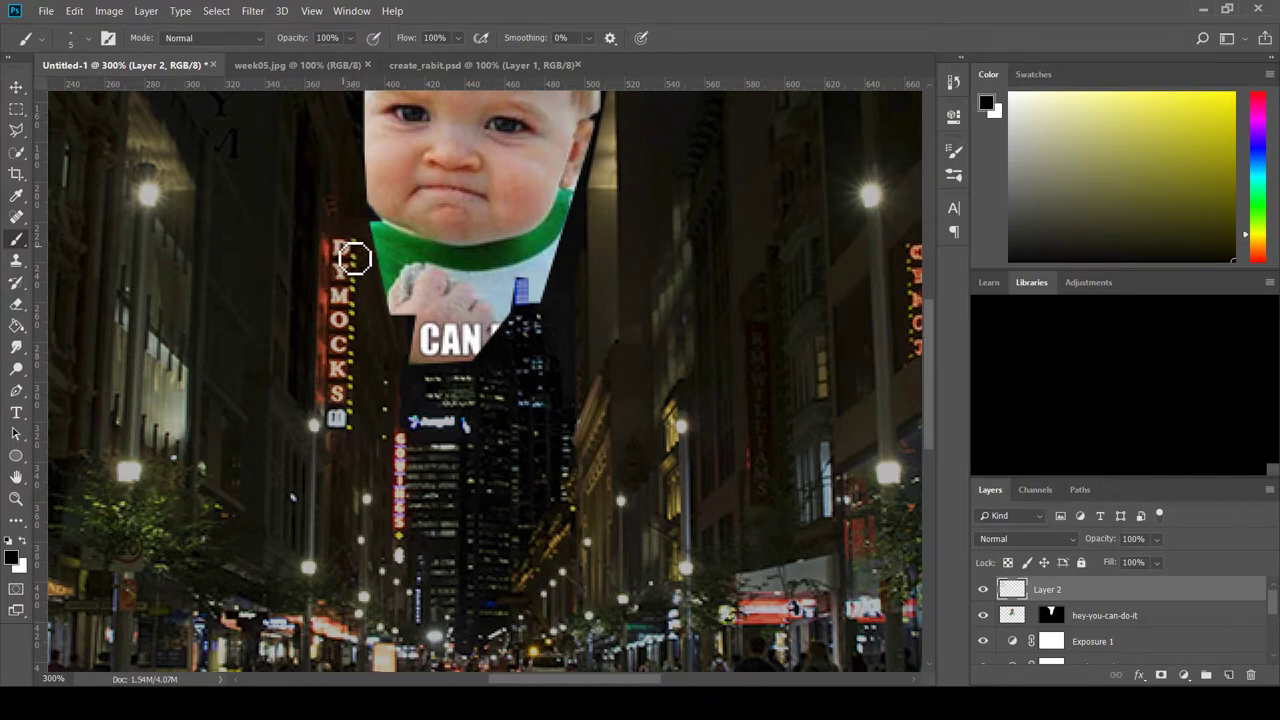
left_click_drag(352, 258, 348, 404)
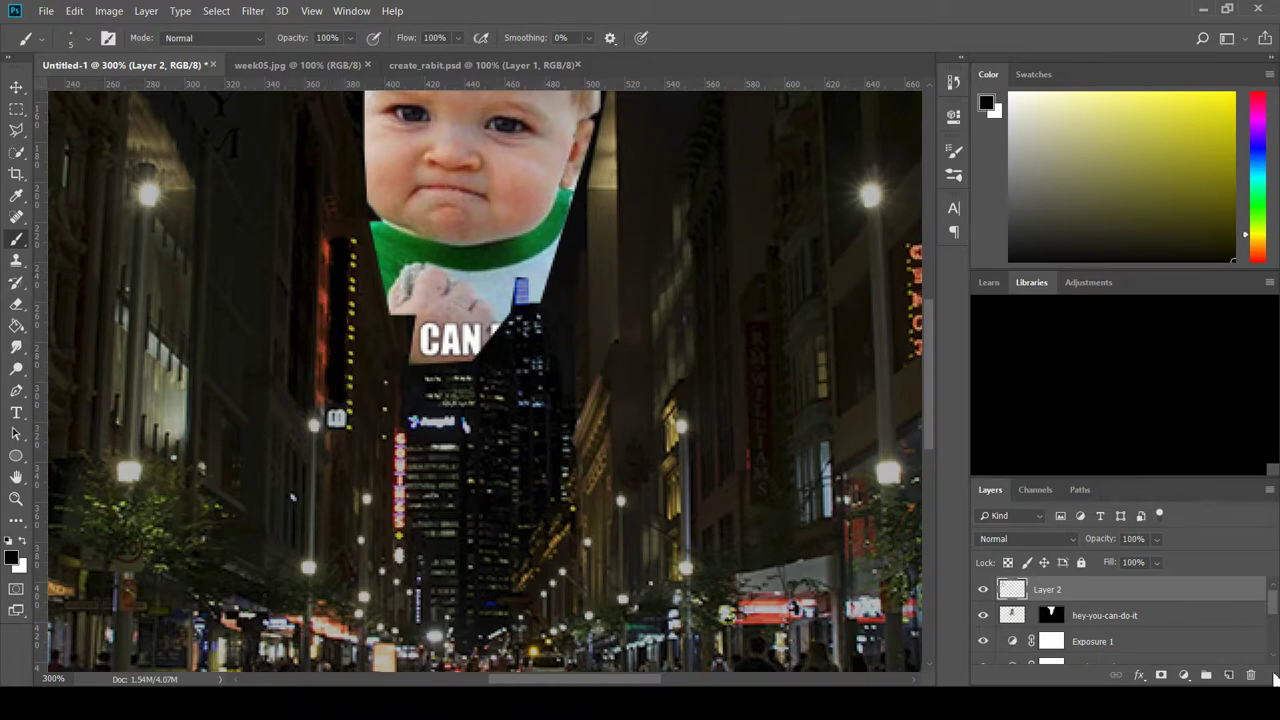
left_click(1229, 675)
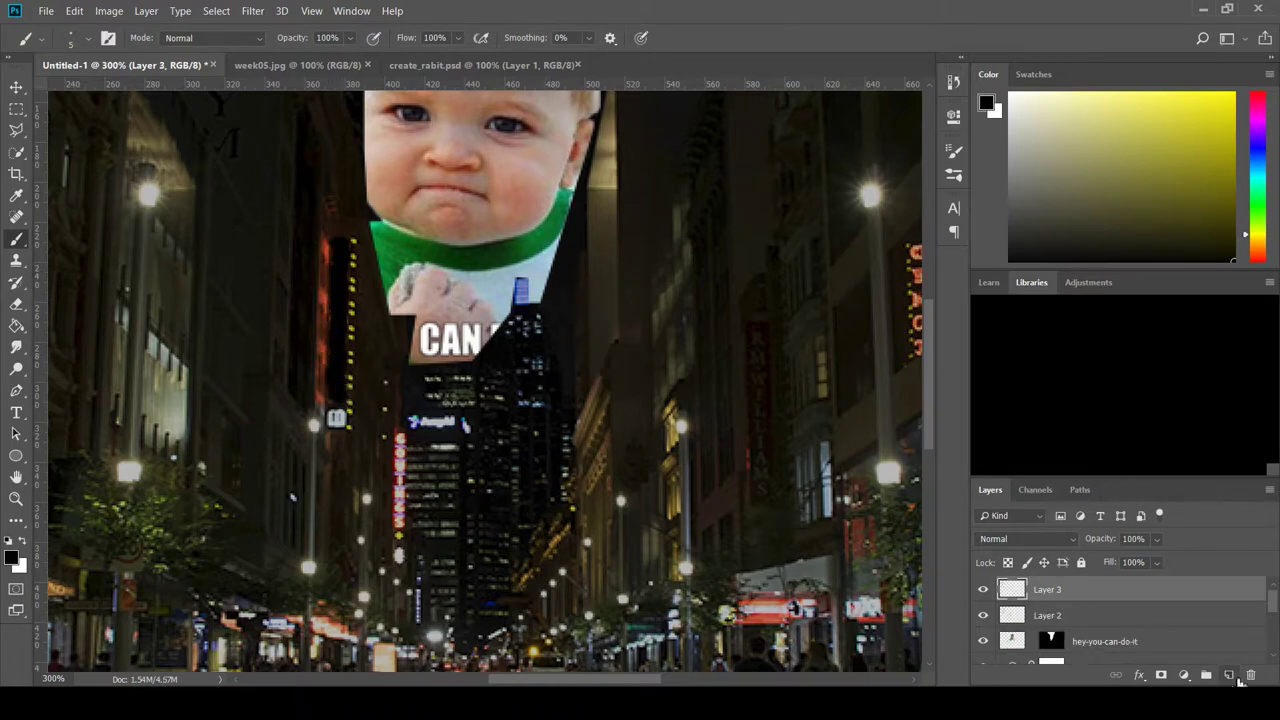
Add 'CREATE' text in red sampled from the image and move it to the image centre.
left_click(16, 412)
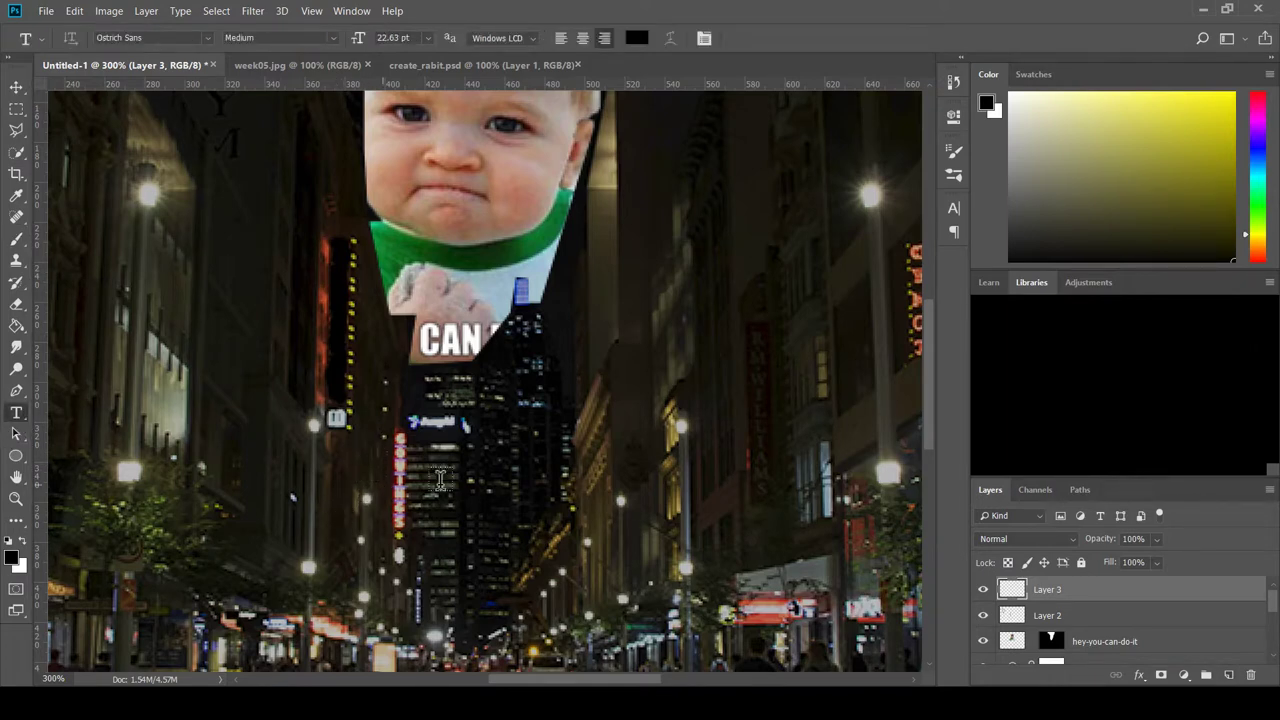
key("i")
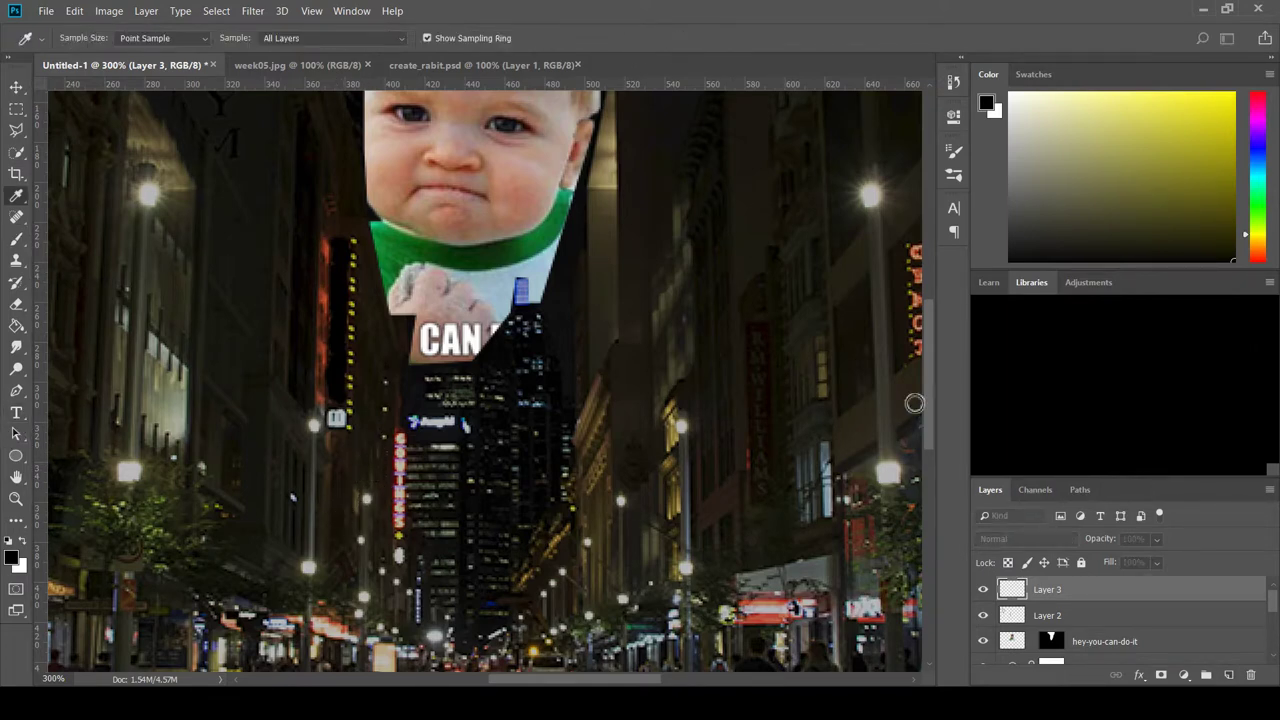
left_click(1016, 335)
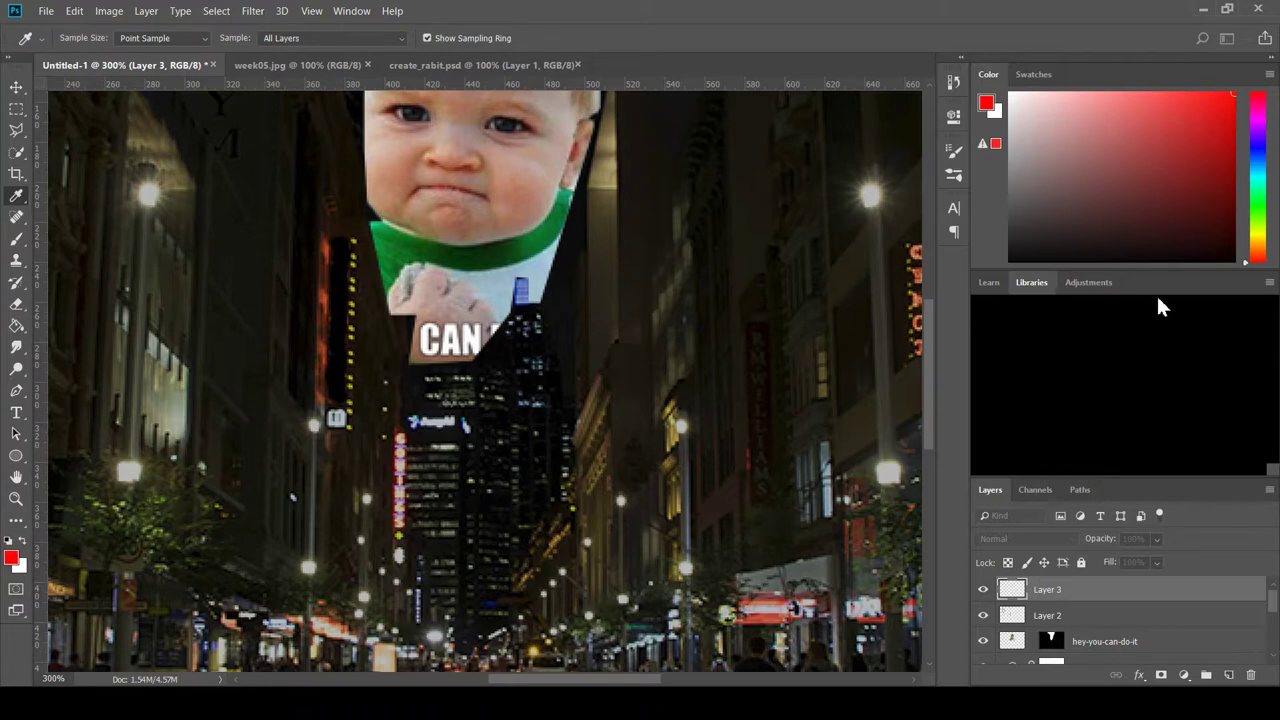
key("t")
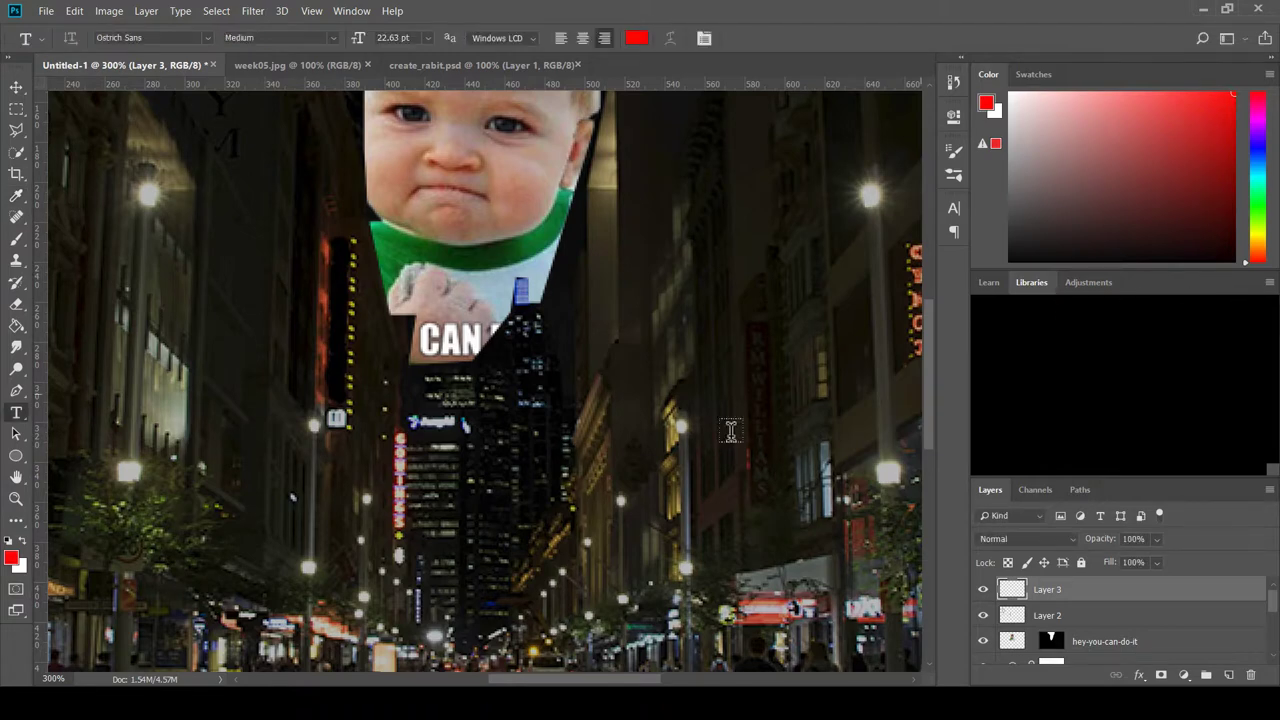
left_click(378, 516)
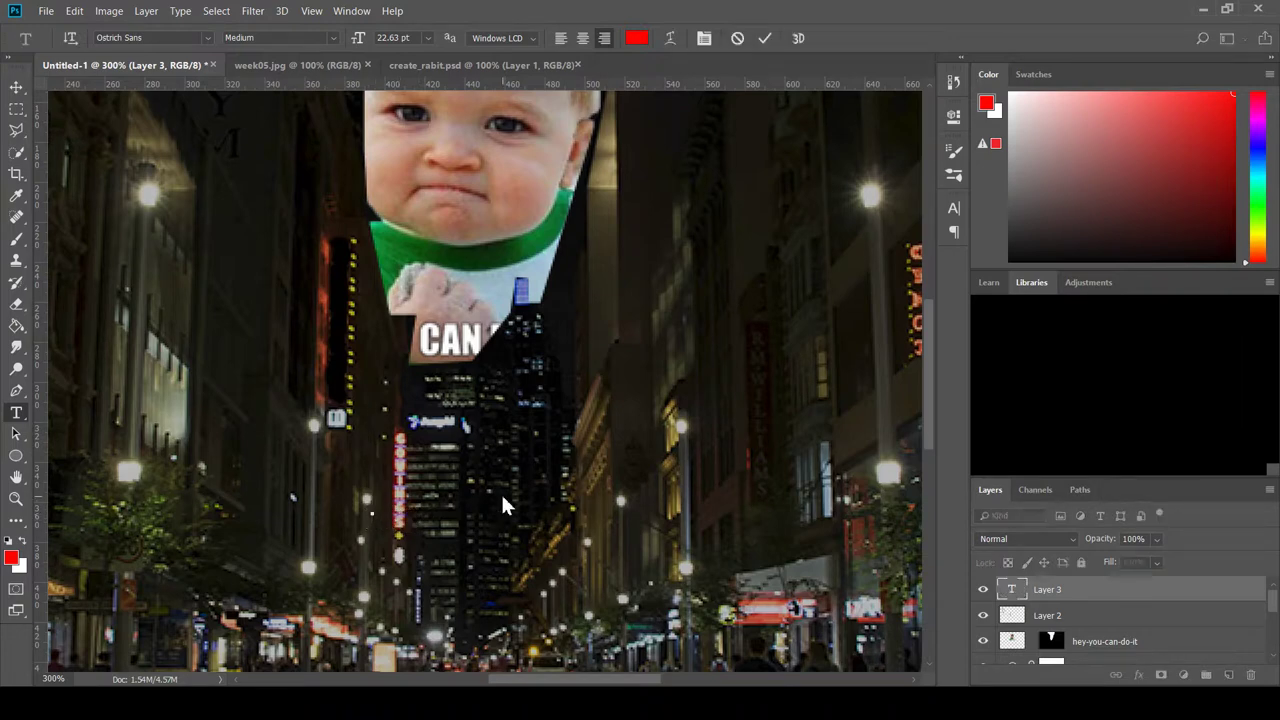
type("CREATE")
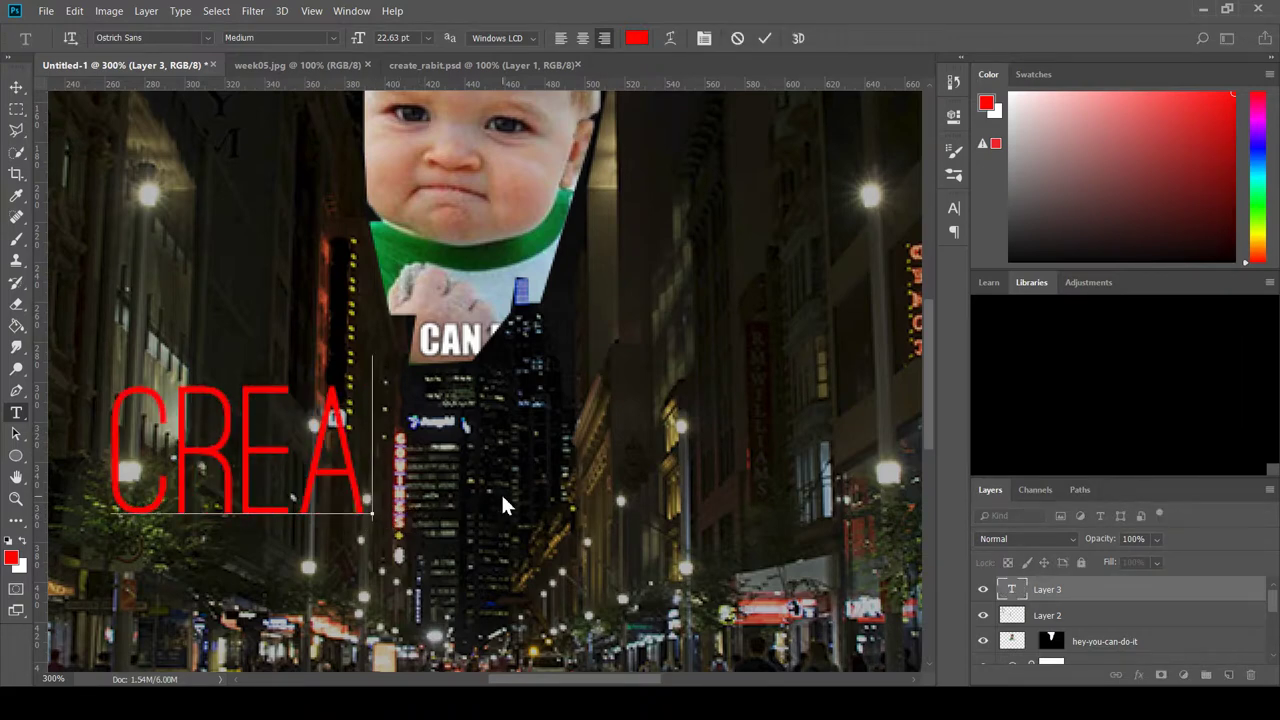
key("ctrl+a")
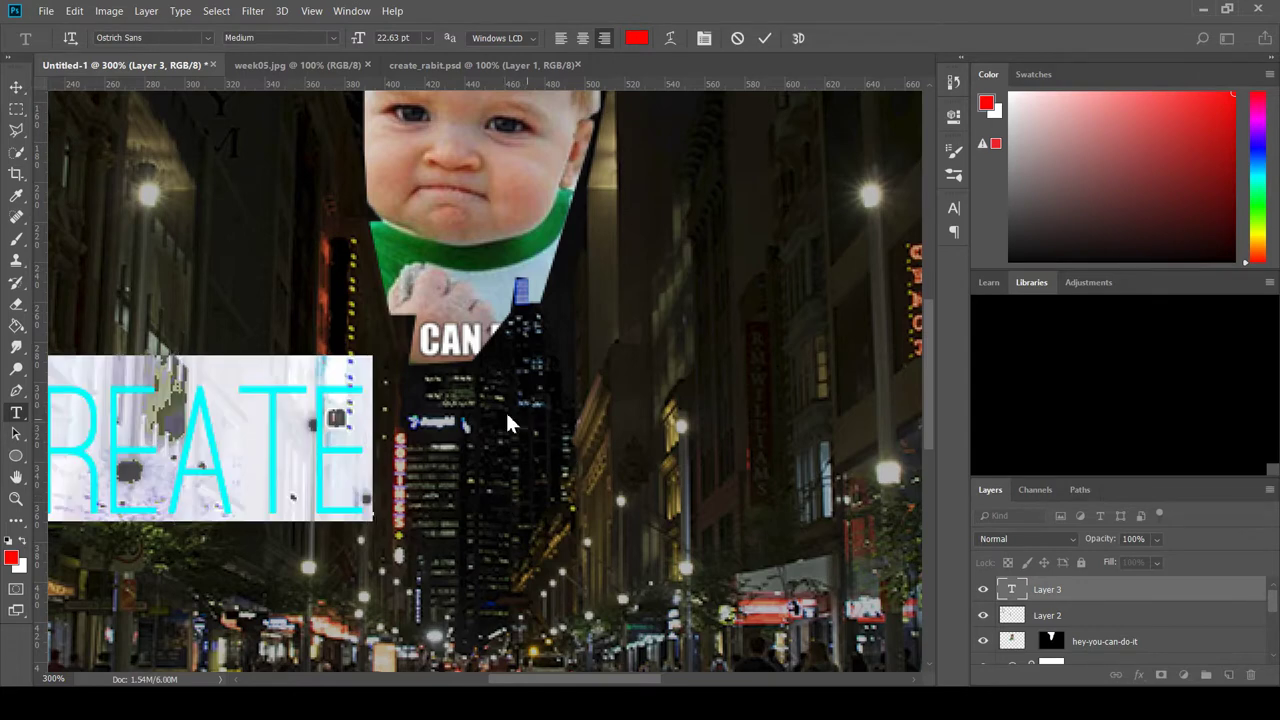
left_click(17, 88)
left_click_drag(279, 398, 685, 241)
Break the CREATE text so C and R each sit on their own line.
left_click(16, 413)
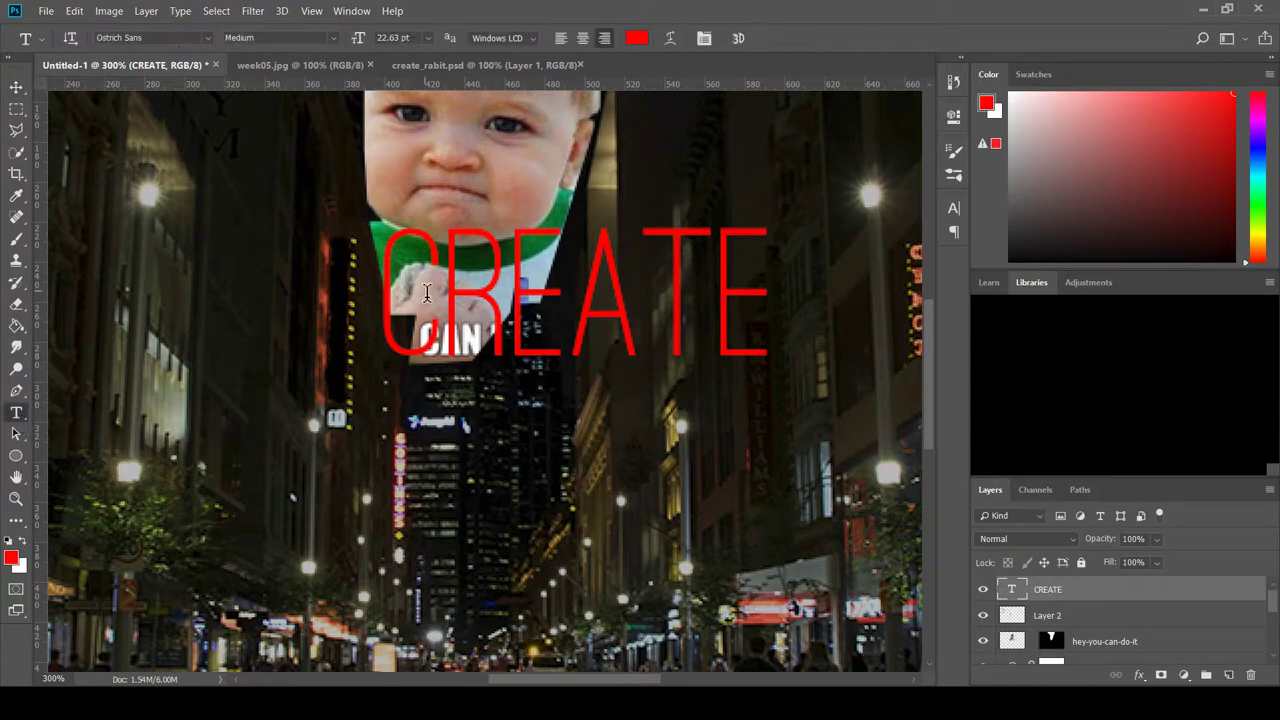
left_click(457, 275)
key("Return")
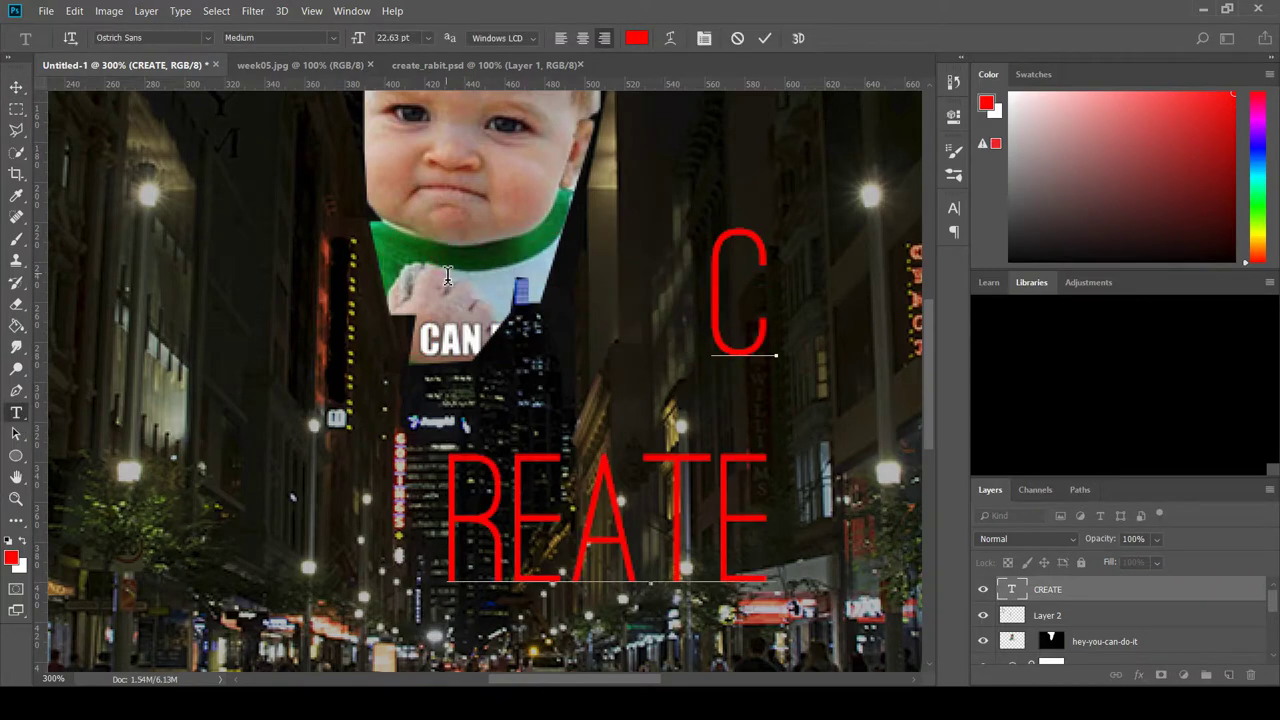
left_click(511, 505)
key("Return")
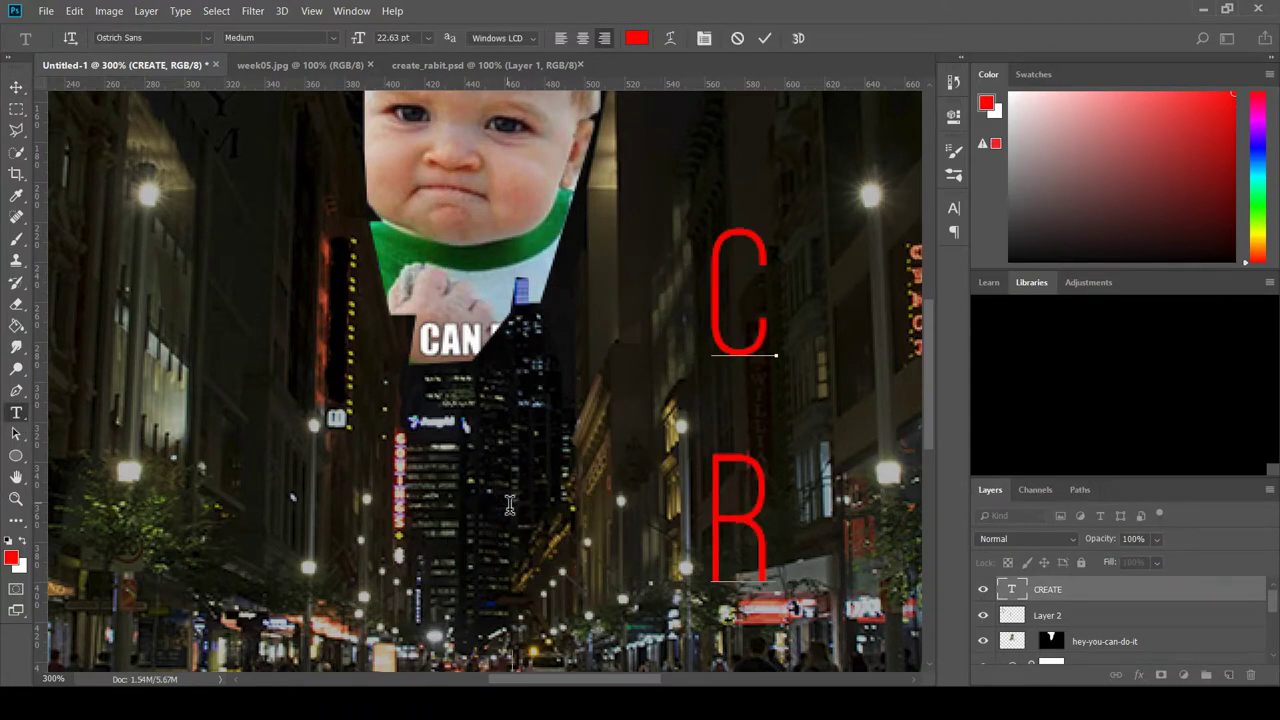
Move the split CREATE text onto the baby photo and shrink it to about 46%.
left_click(17, 87)
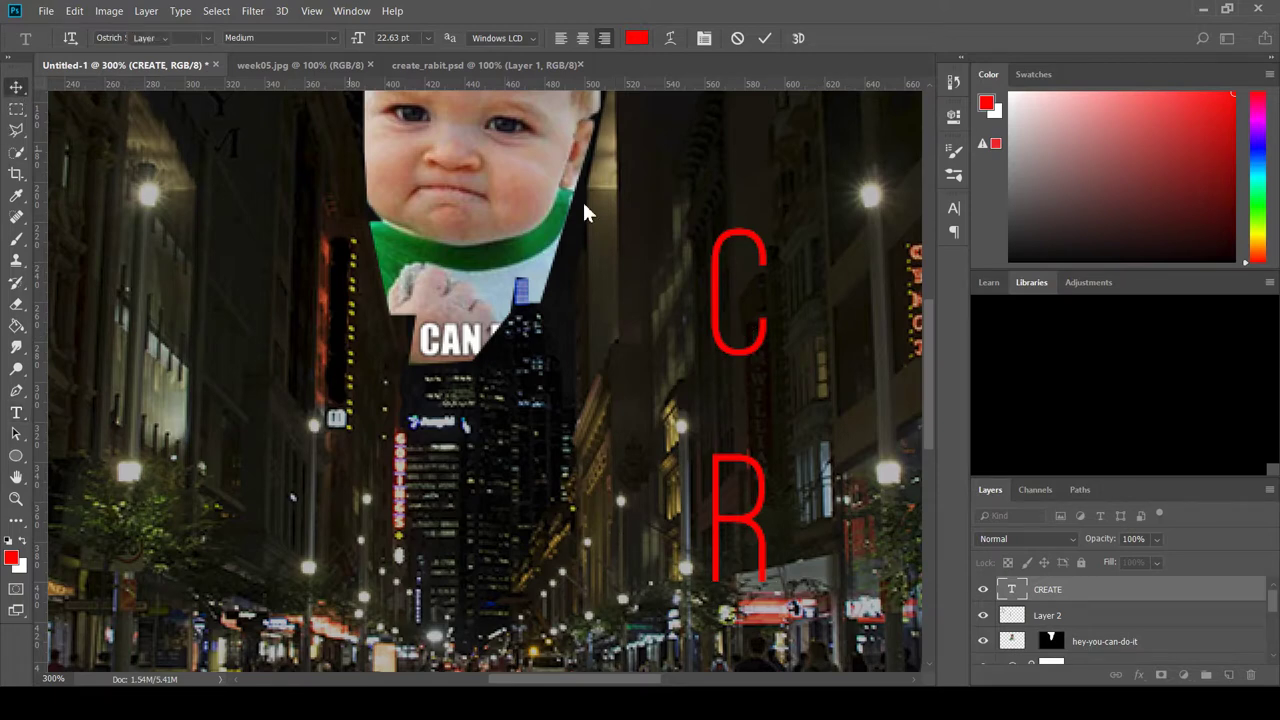
left_click_drag(752, 238, 530, 150)
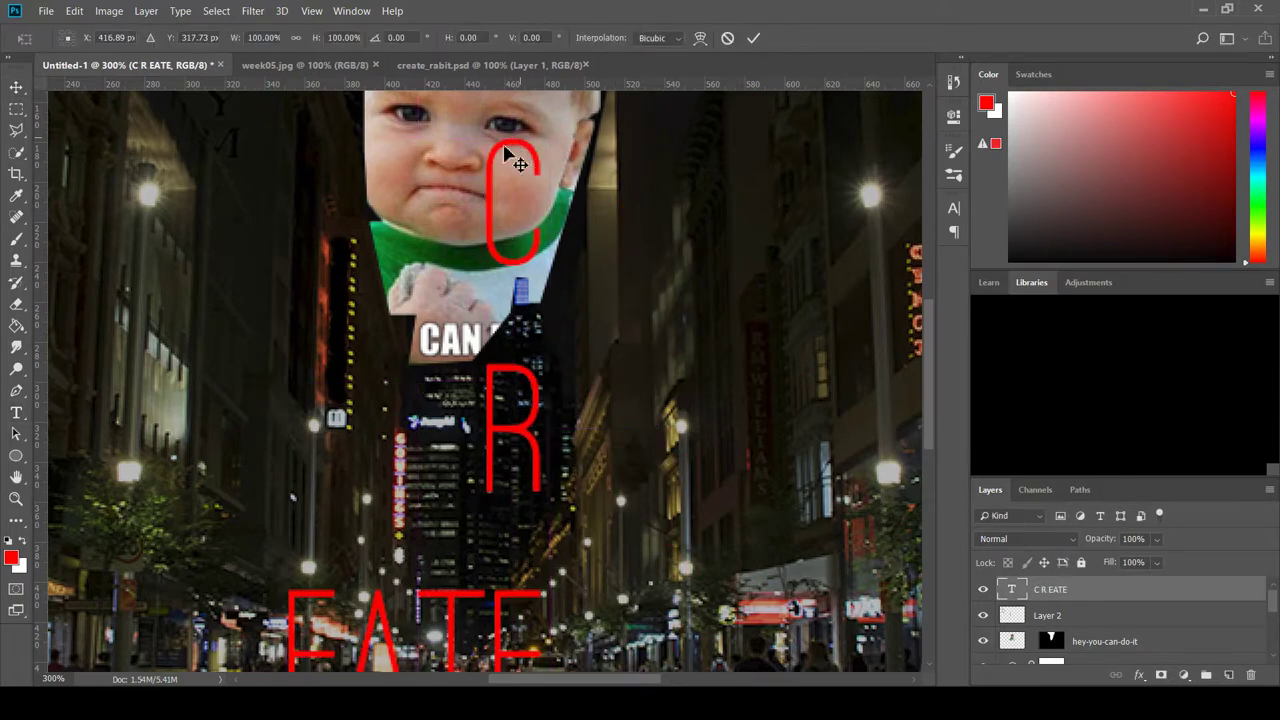
key("ctrl+t")
left_click_drag(288, 140, 387, 343)
left_click_drag(484, 338, 622, 268)
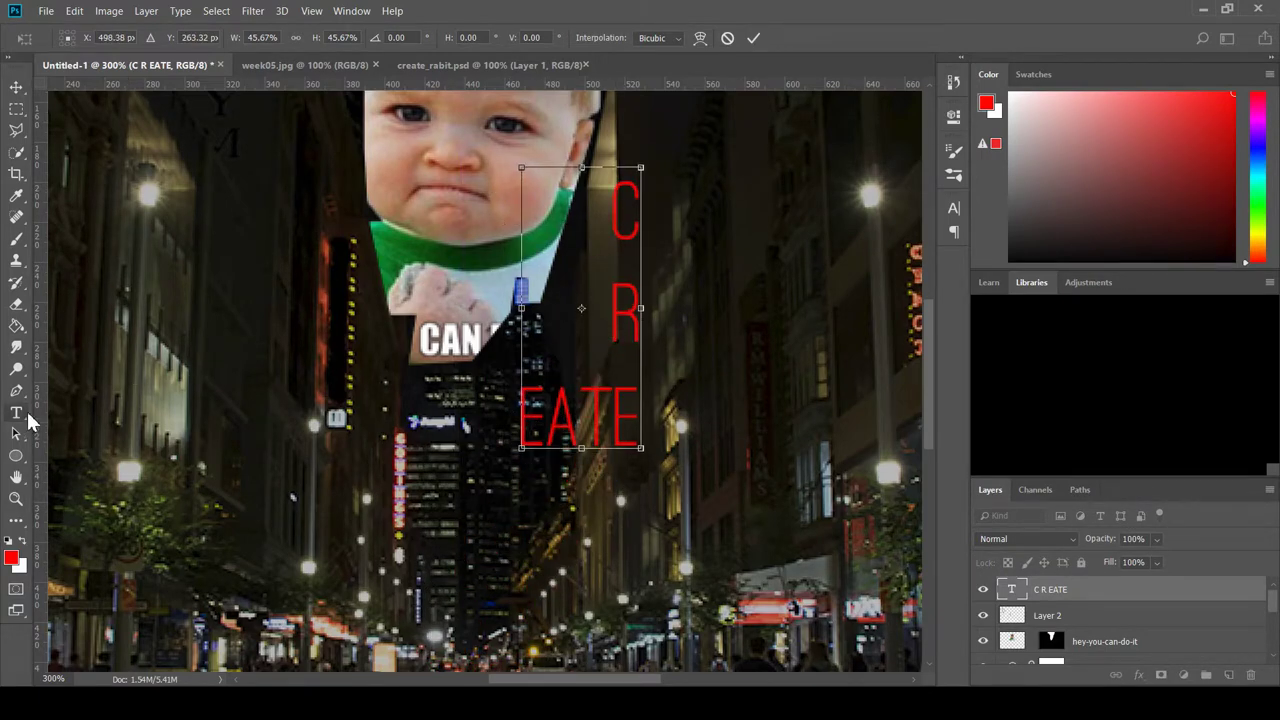
key("Return")
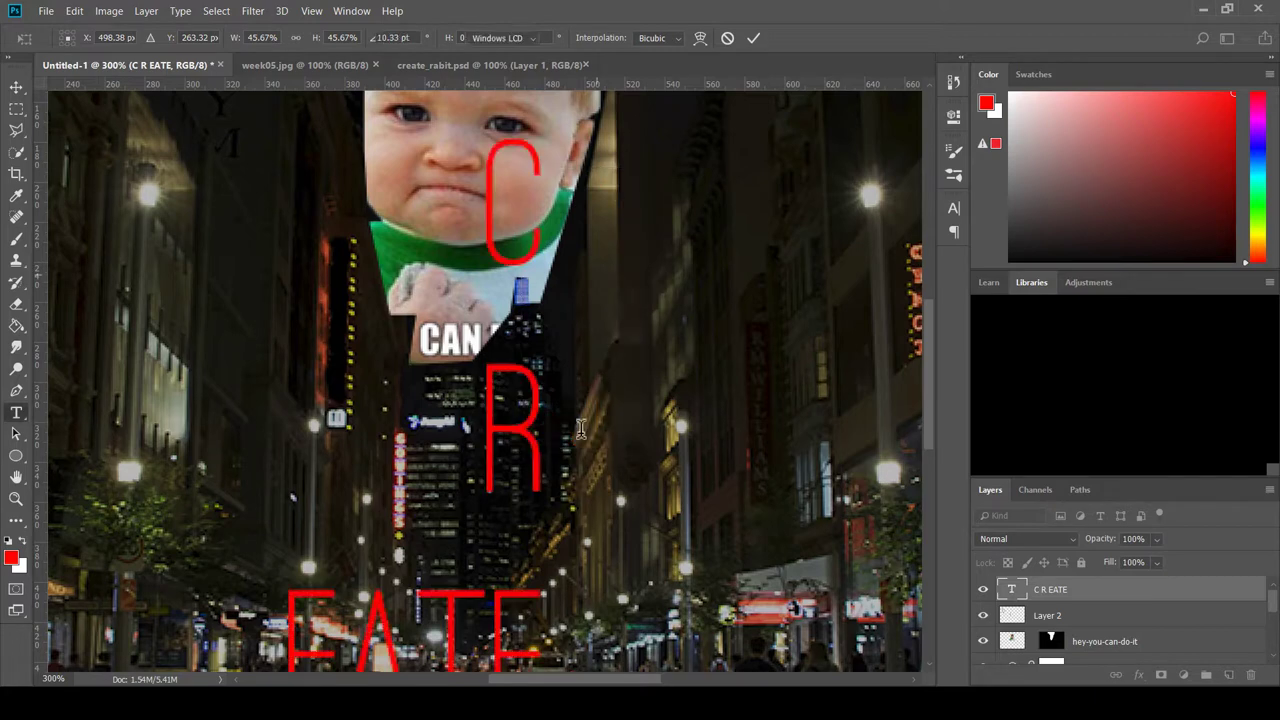
Add line breaks after E, A and T so every CREATE letter has its own line.
left_click(555, 415)
key("Return")
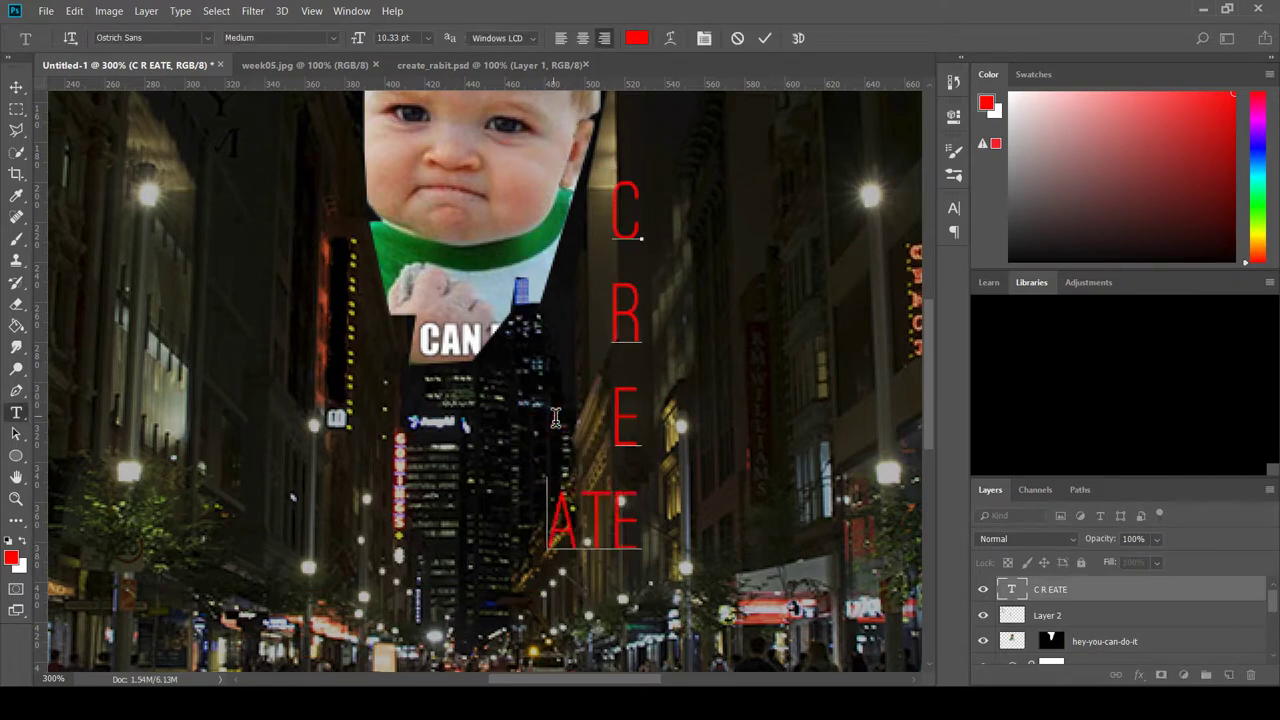
left_click(582, 514)
key("Return")
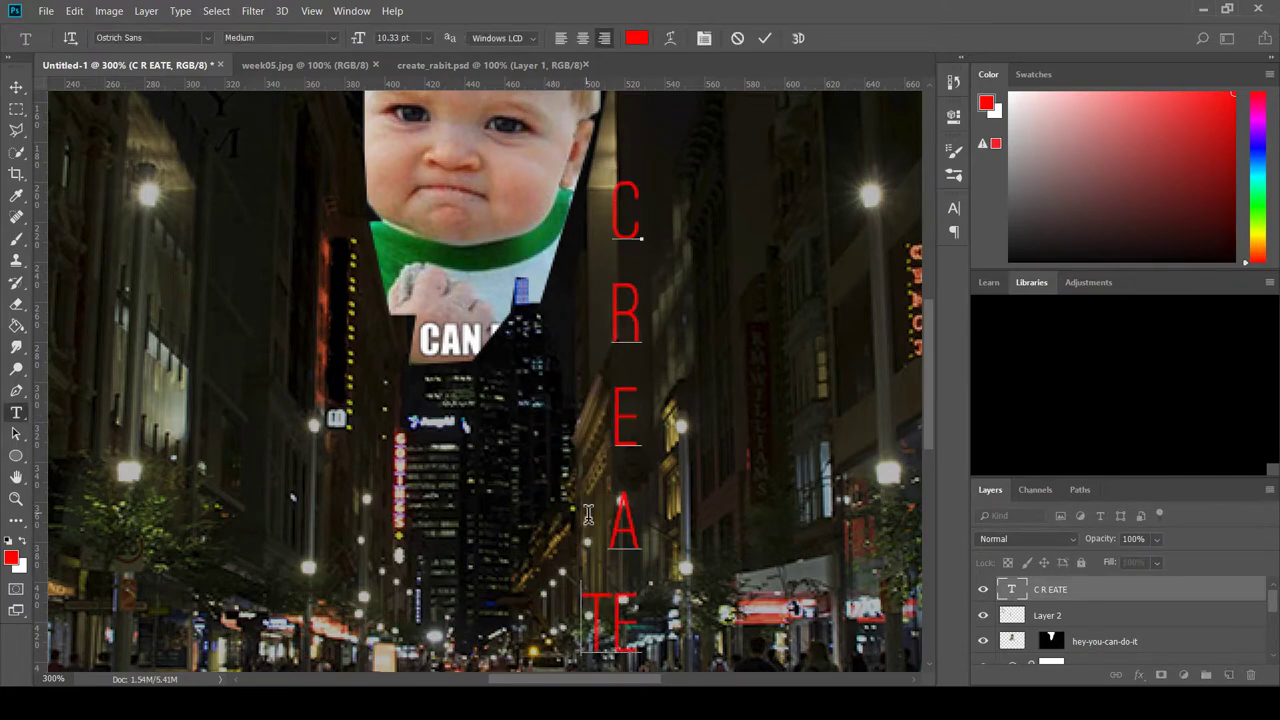
key("Return")
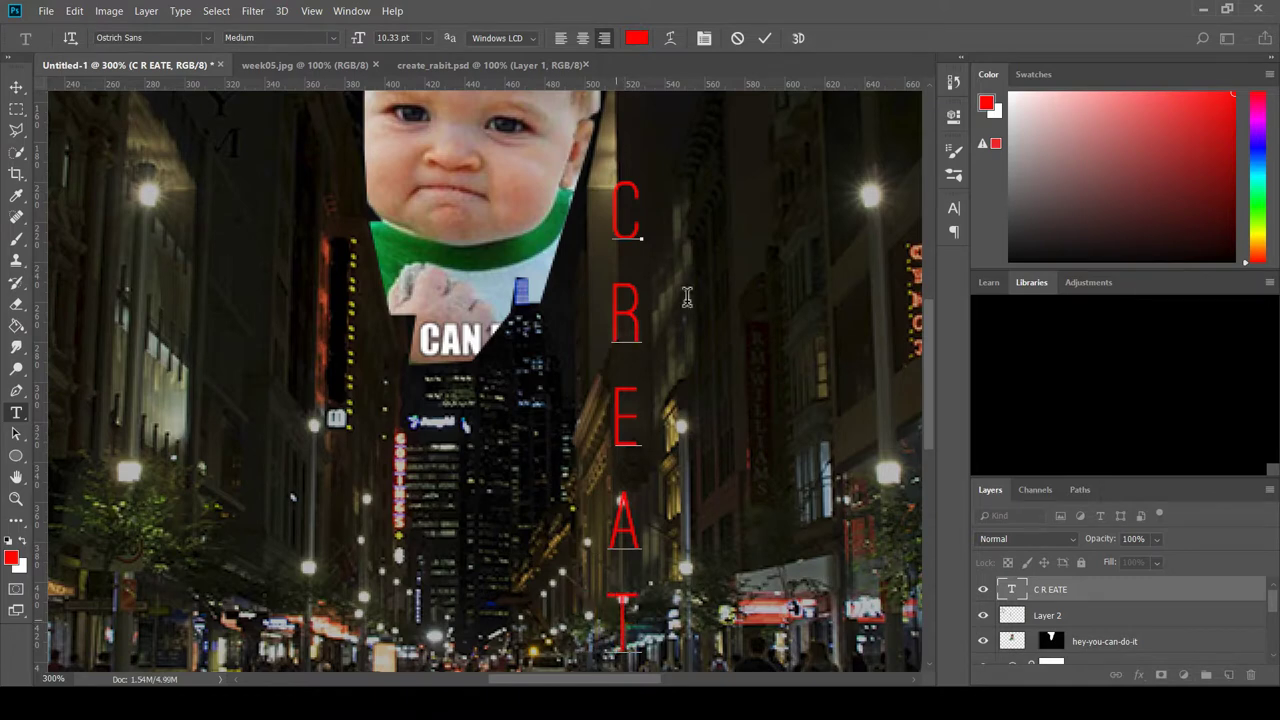
left_click(16, 87)
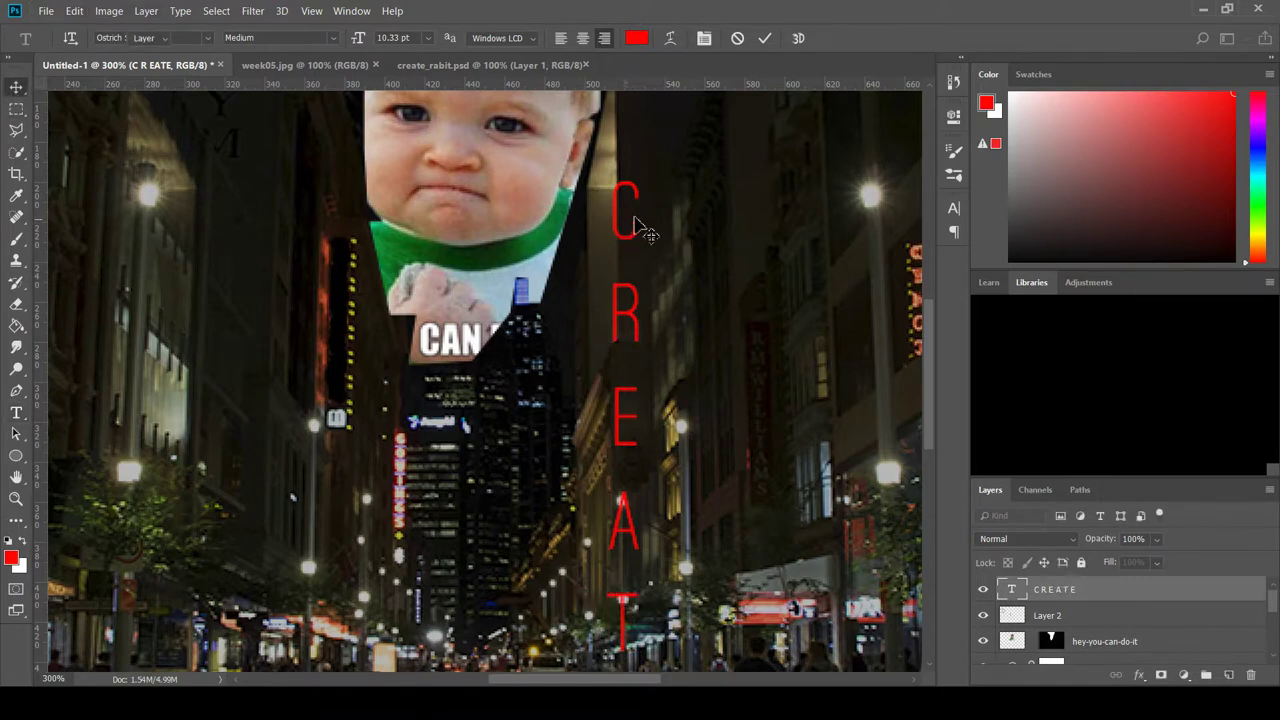
Scale the vertical CREATE to about 38% and place it over the baby photo.
left_click_drag(626, 228, 596, 172)
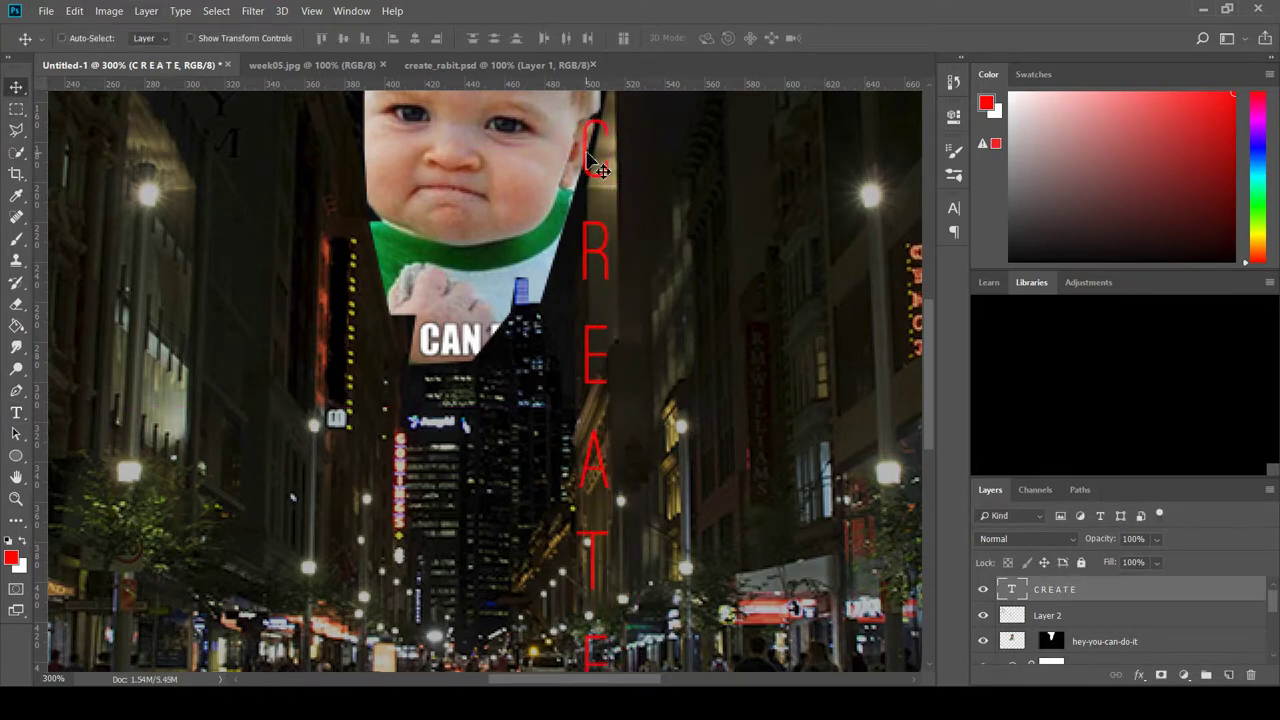
key("ctrl+t")
left_click_drag(621, 105, 505, 470)
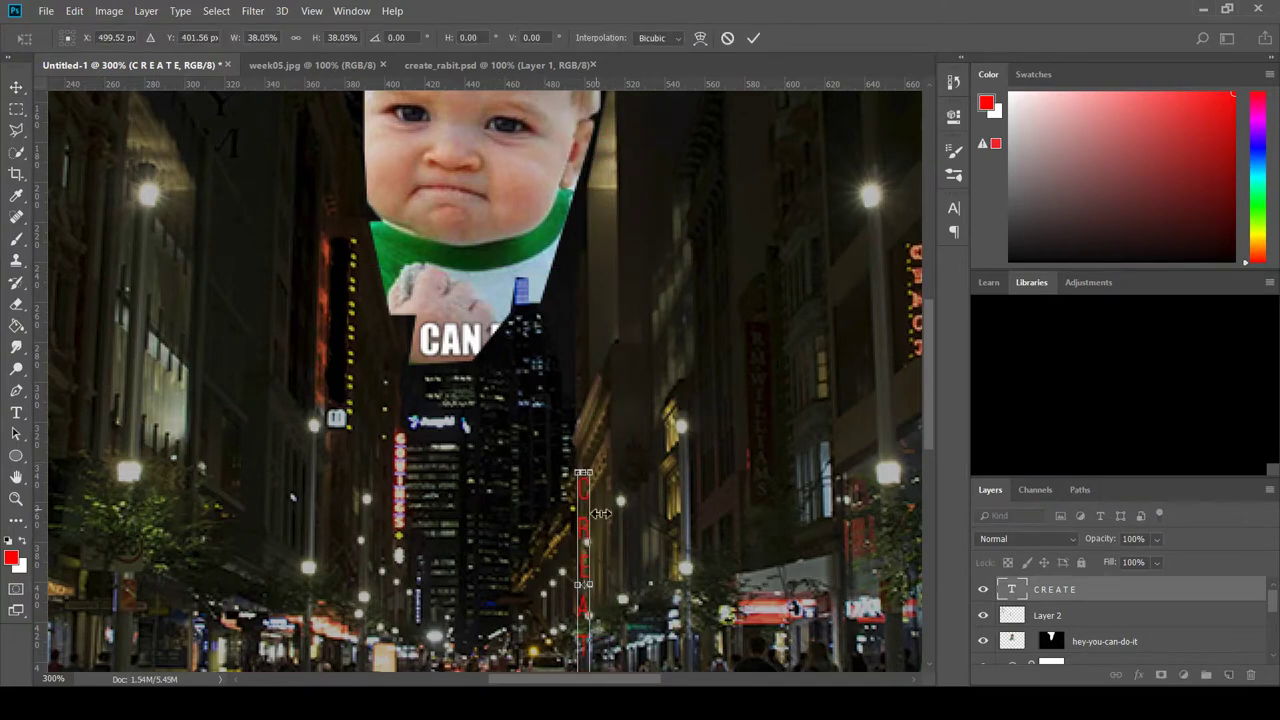
left_click_drag(583, 502, 519, 242)
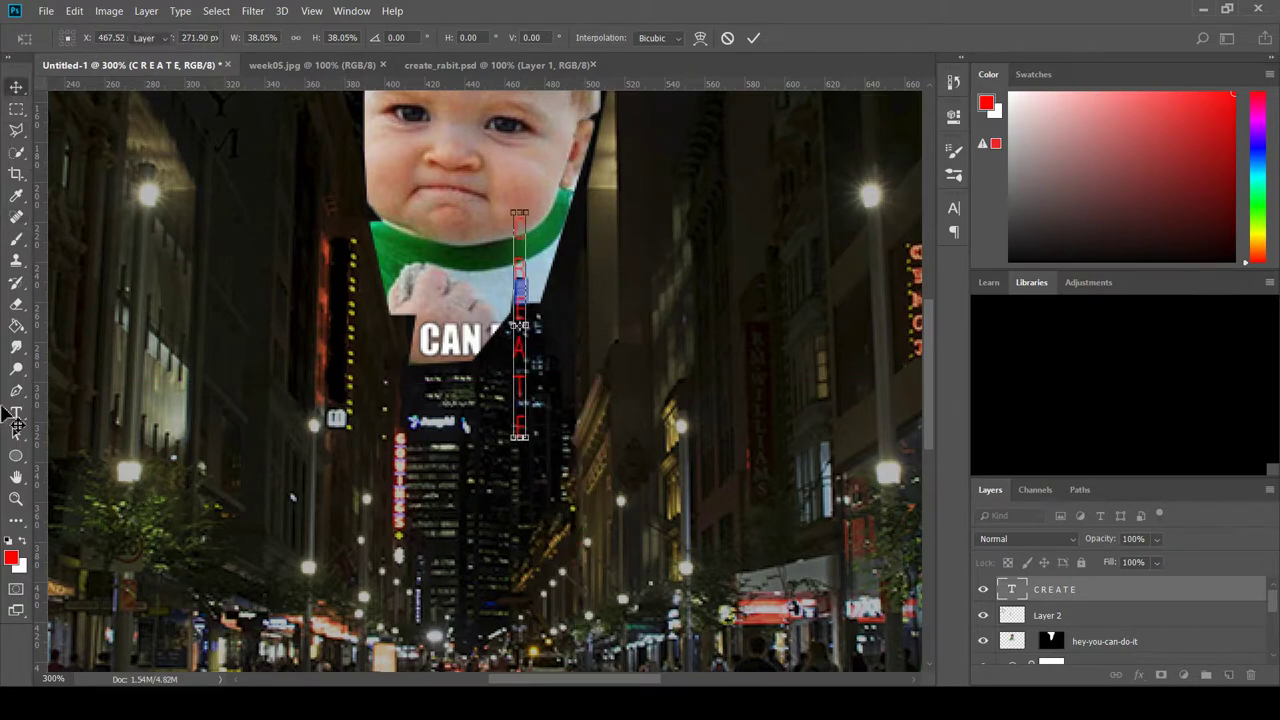
key("Return")
Change the selected CREATE letters from Ostrich Sans to Arial Bold.
left_click(22, 415)
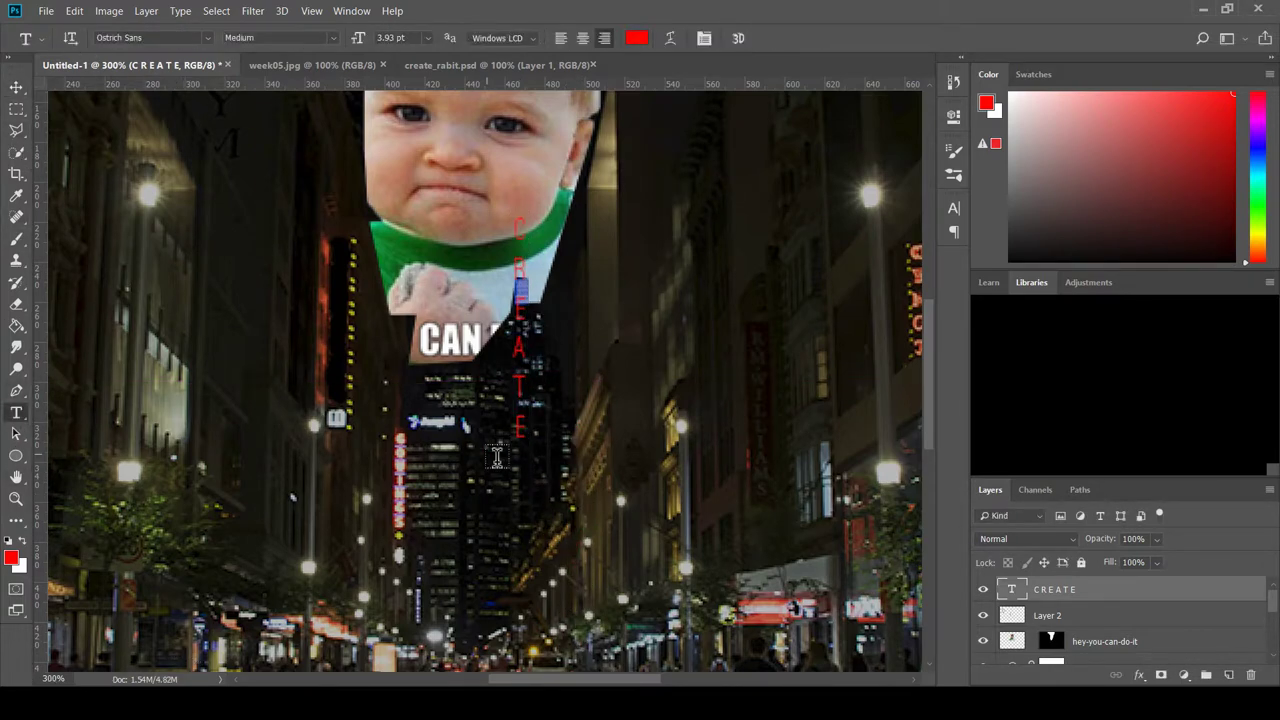
left_click_drag(530, 442, 493, 226)
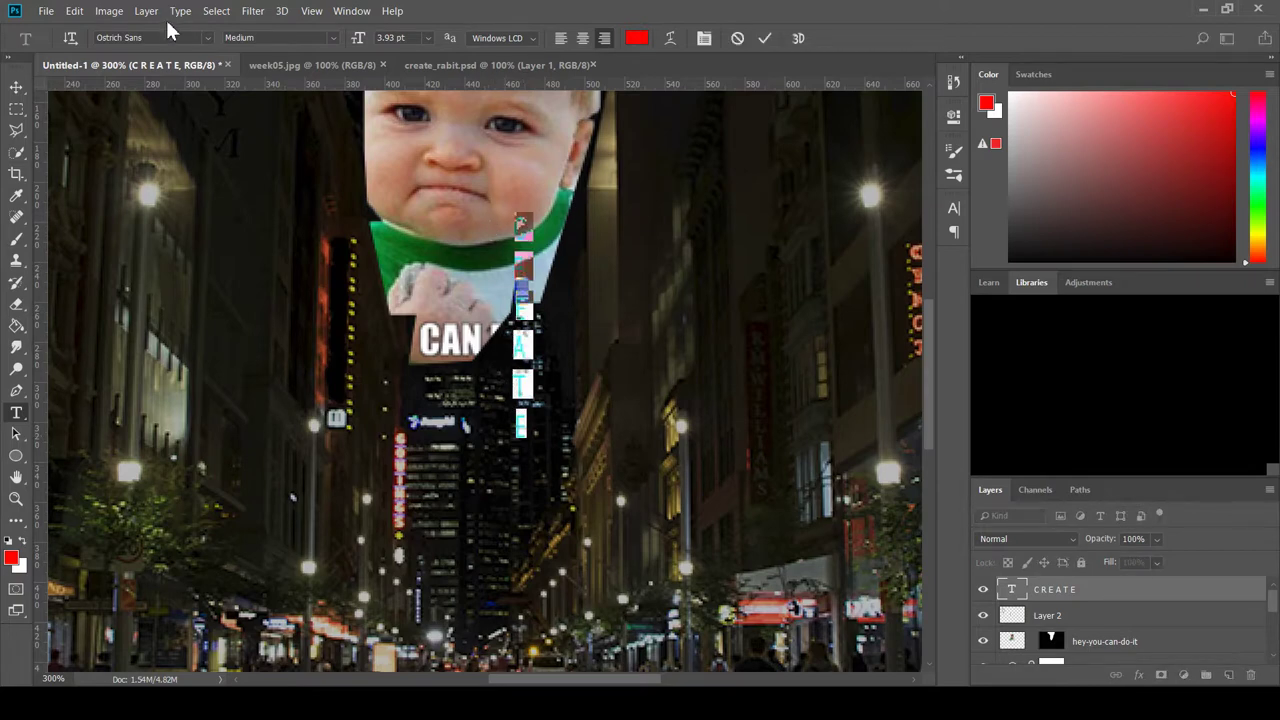
left_click(209, 33)
key("Down")
key("Down")
key("Down")
key("Down")
key("Down")
key("Down")
key("Down")
key("Down")
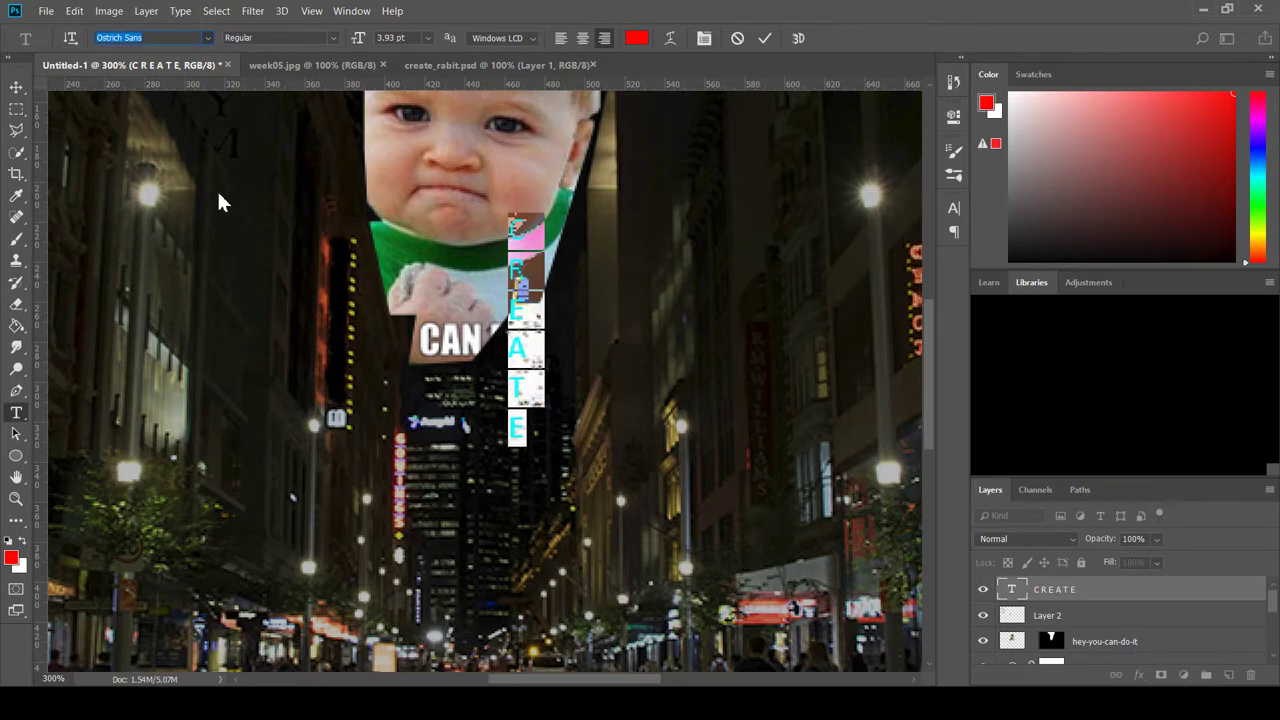
key("Down")
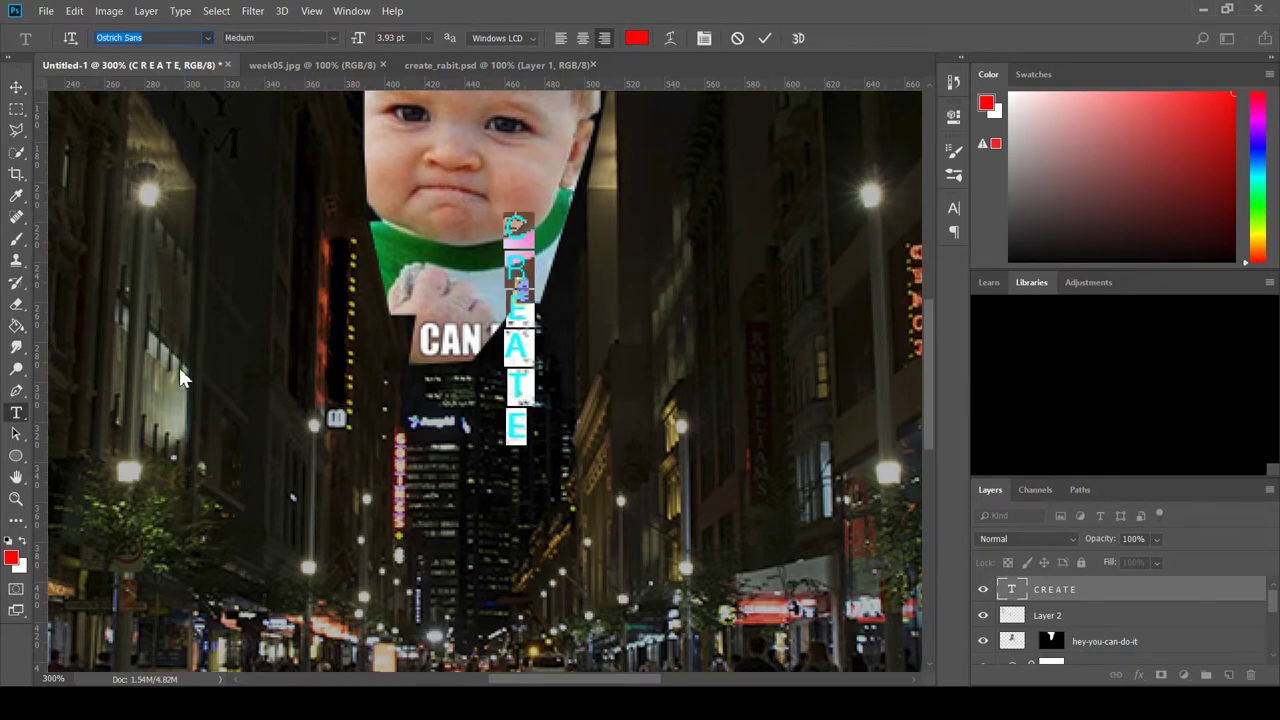
key("Up")
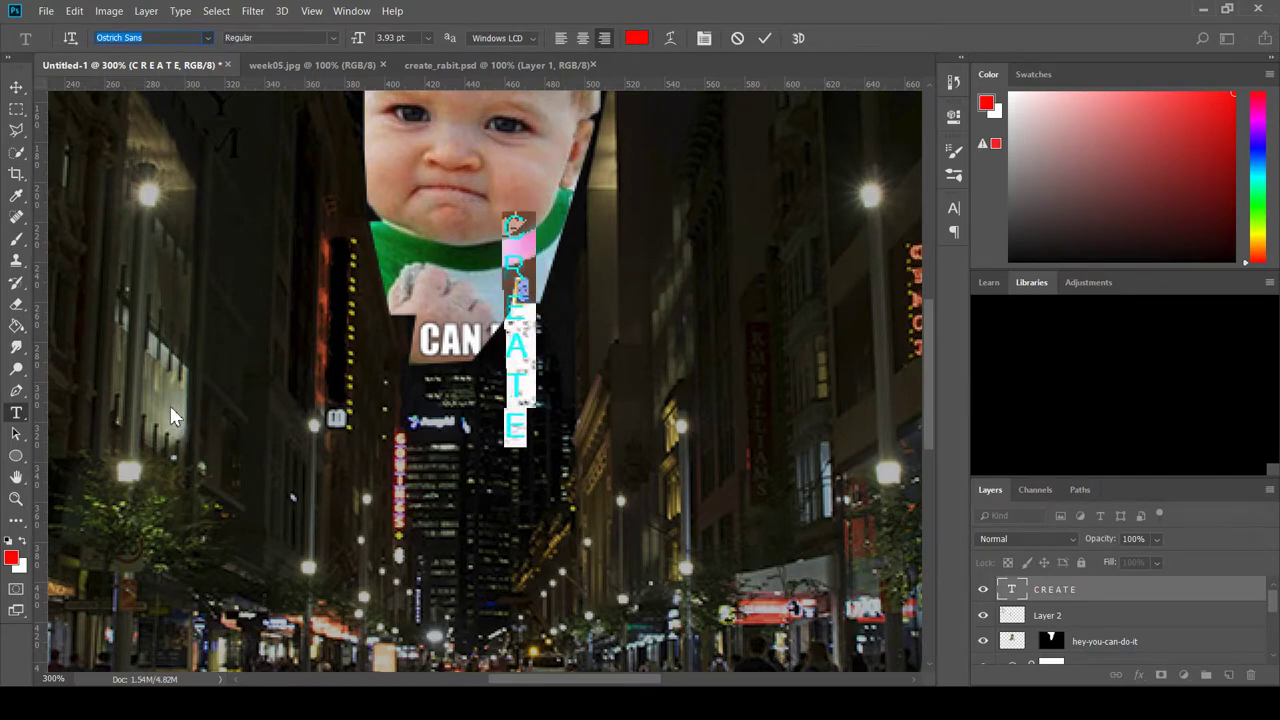
key("Down")
key("Down")
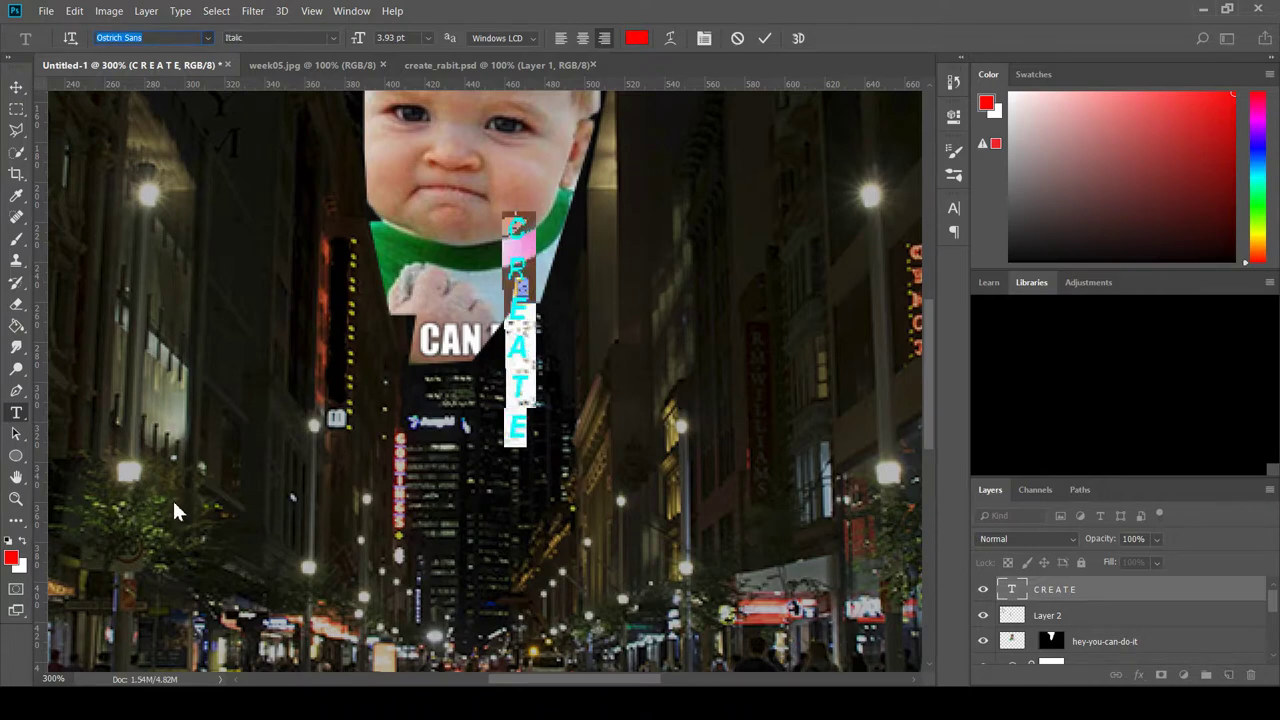
type("Arial")
key("Return")
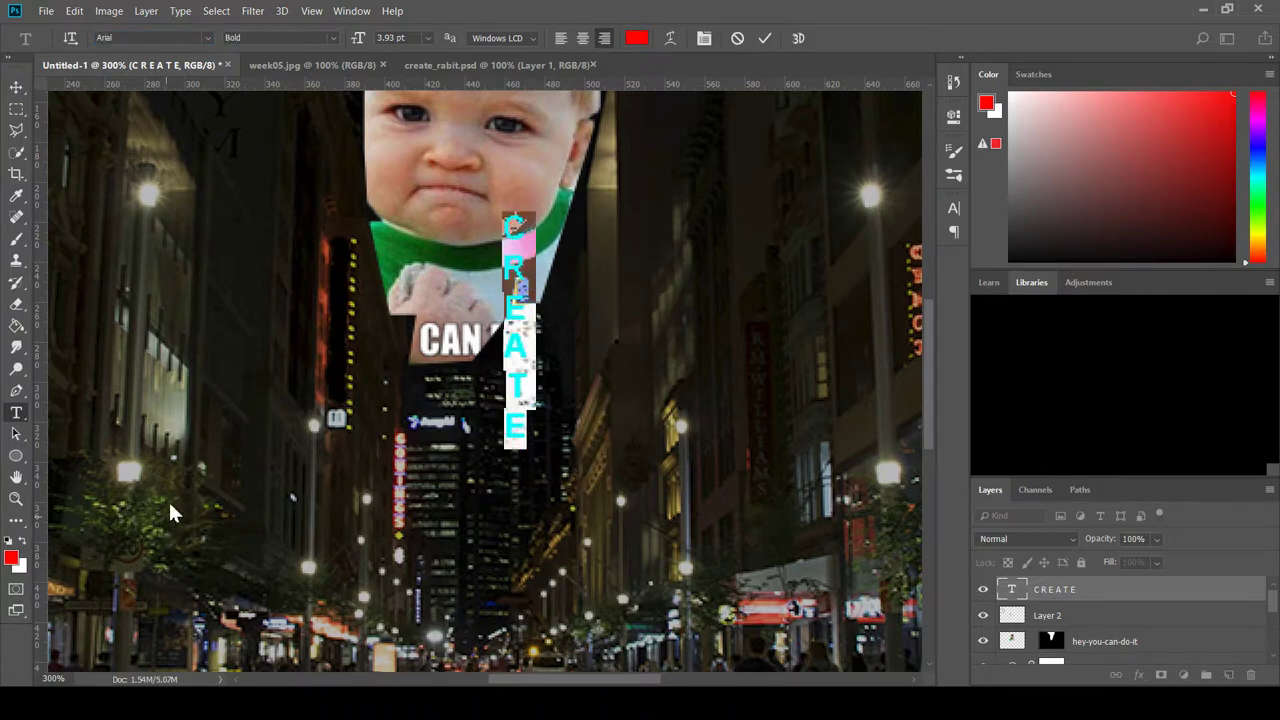
left_click(16, 88)
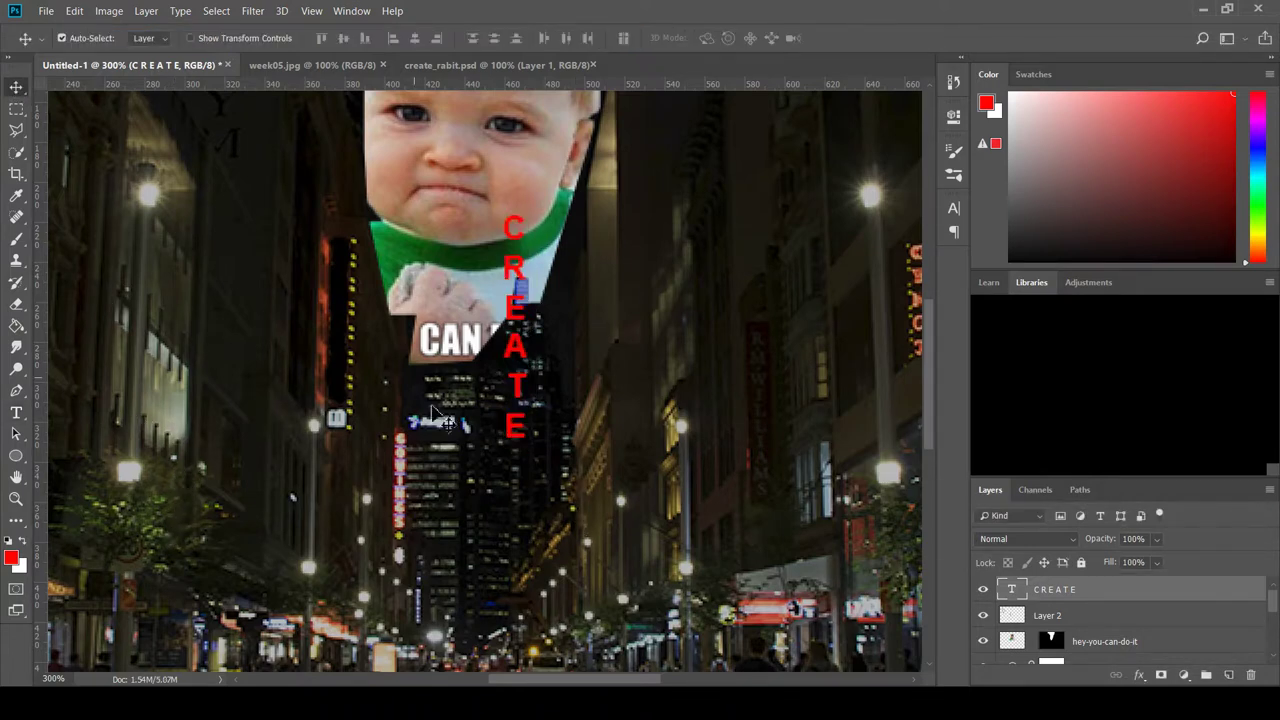
left_click(16, 412)
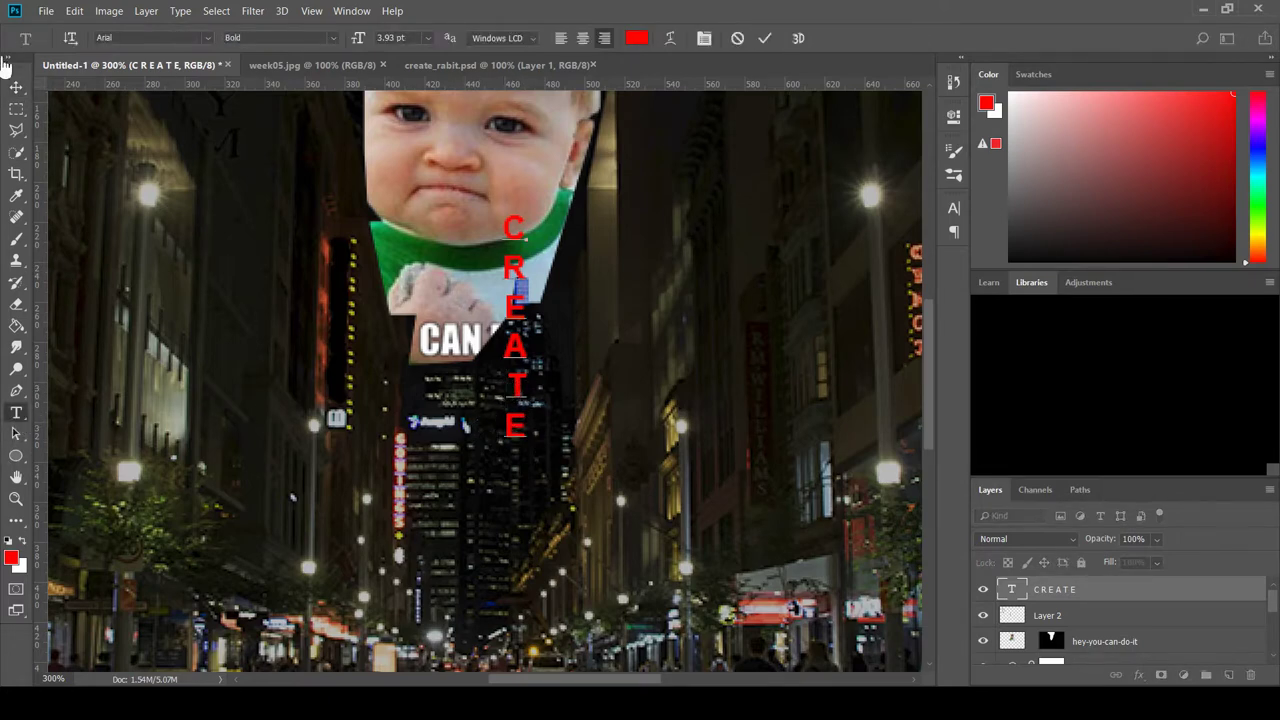
left_click(16, 88)
key("ctrl+t")
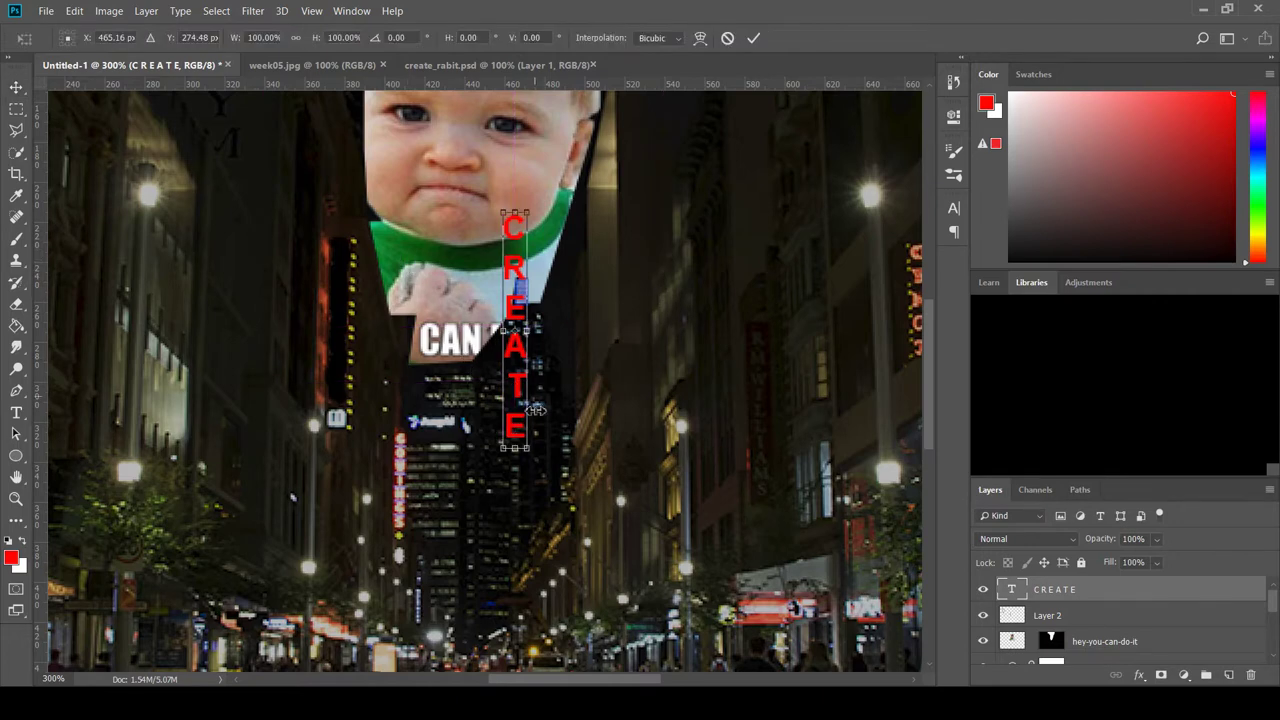
left_click_drag(532, 453, 512, 355)
left_click_drag(510, 270, 341, 301)
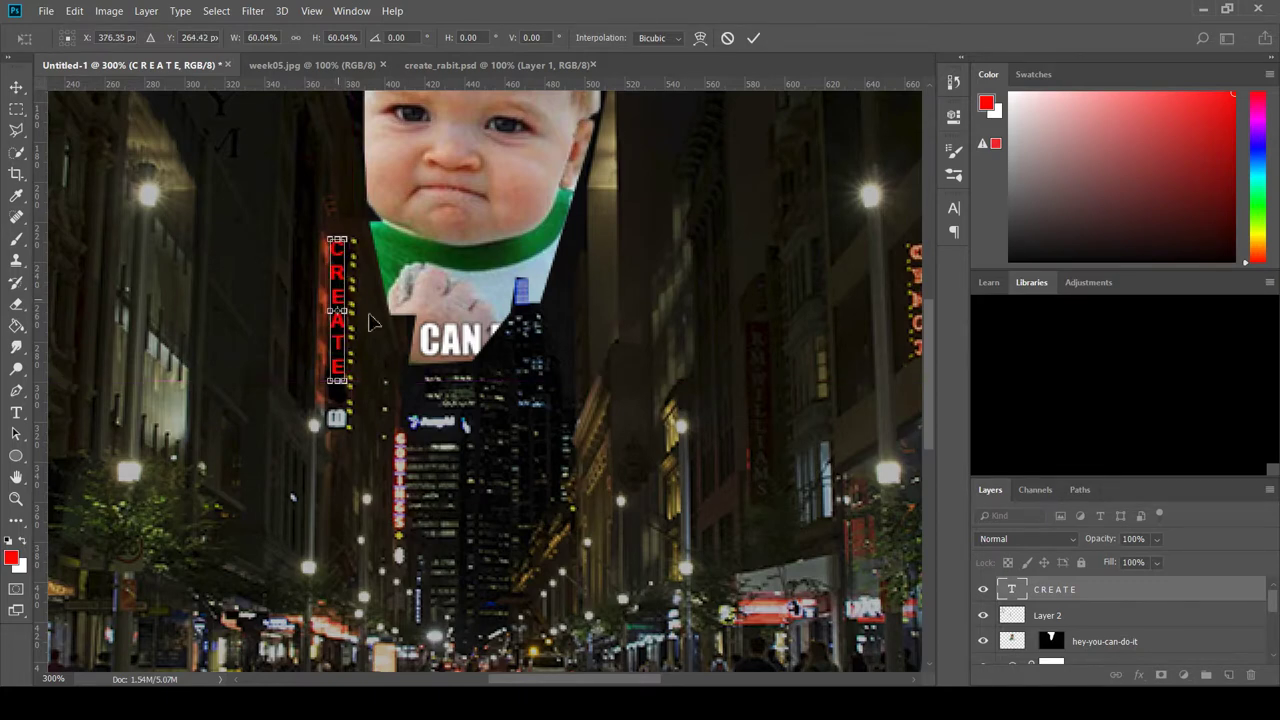
key("Down")
key("Down")
key("Return")
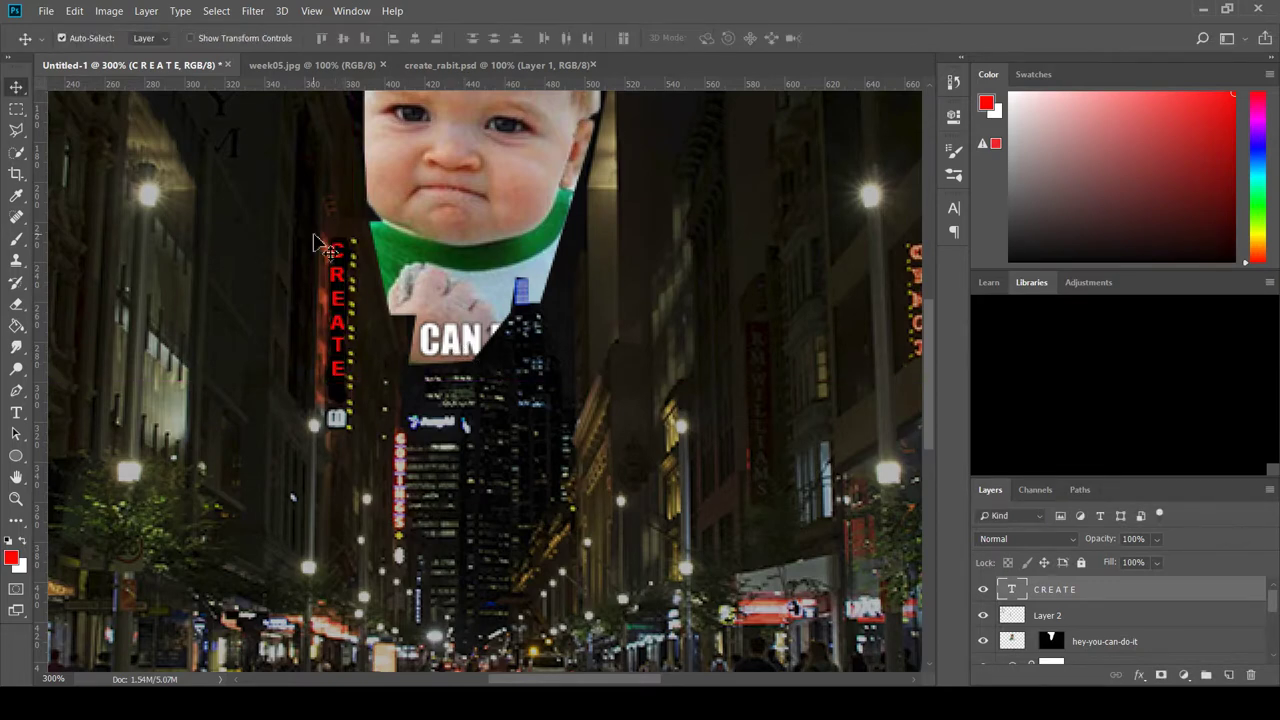
key("ctrl+t")
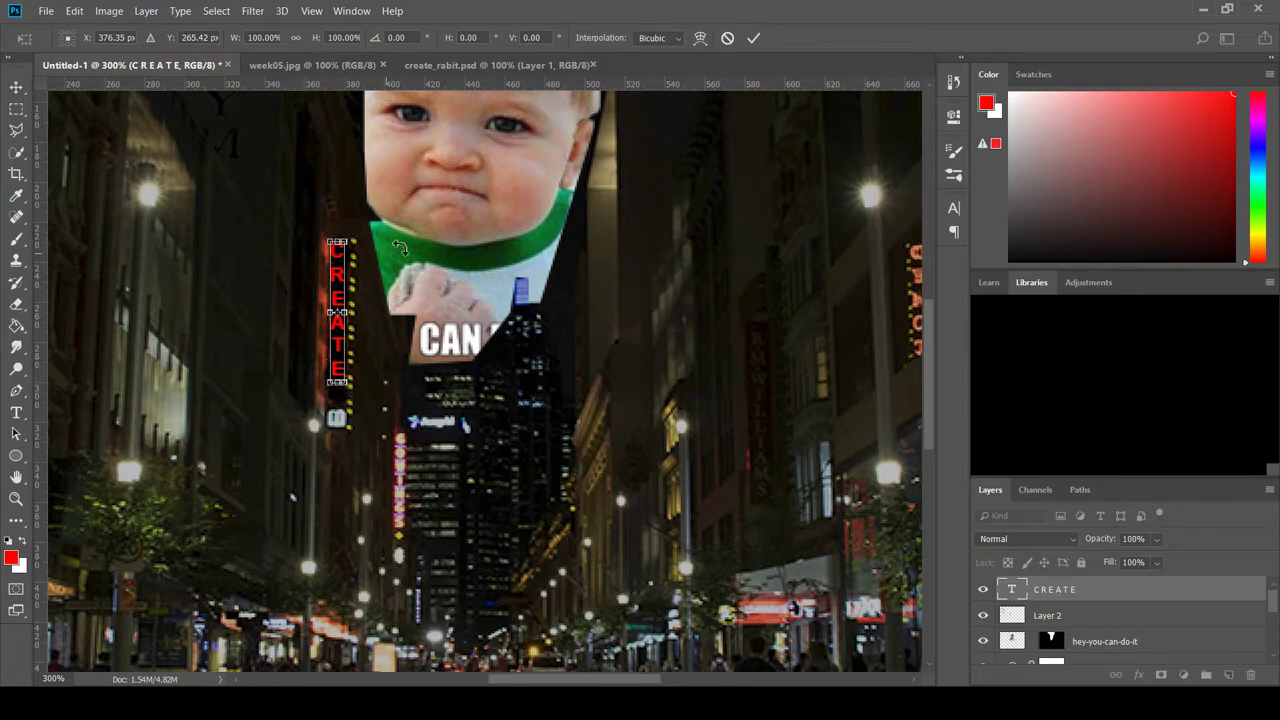
key("Return")
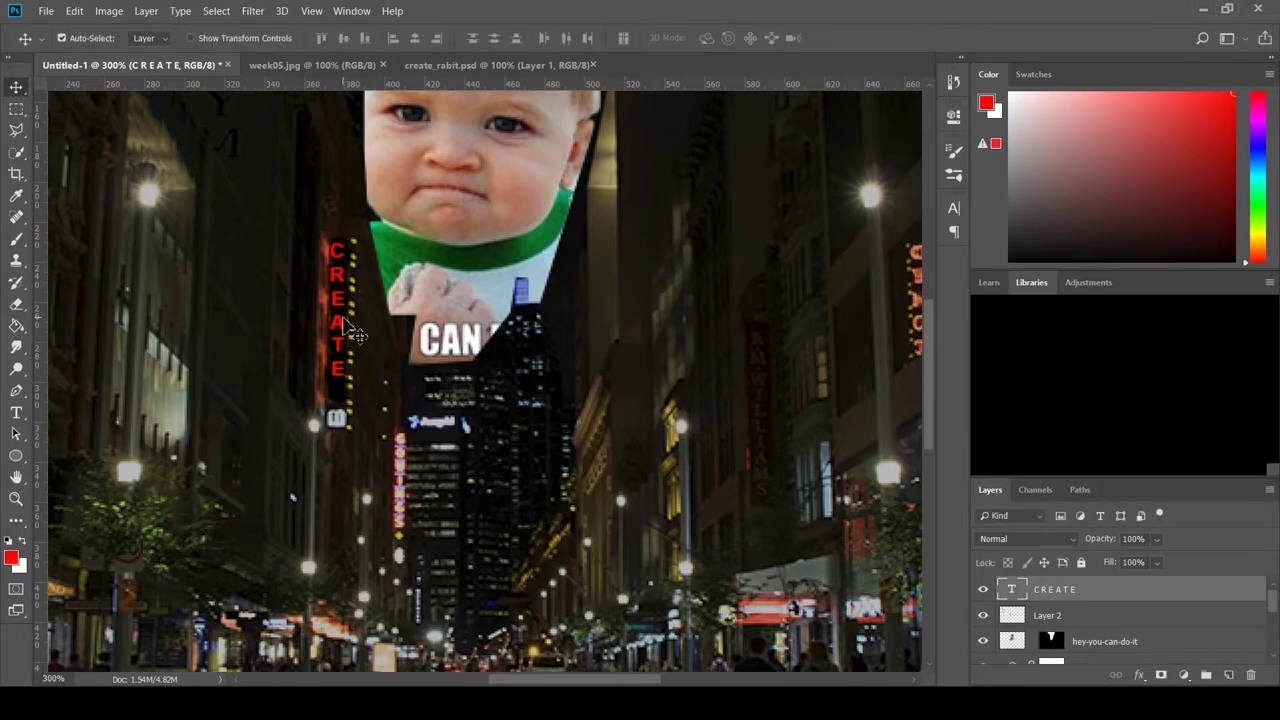
key("Down")
key("Down")
key("Right")
key("Down")
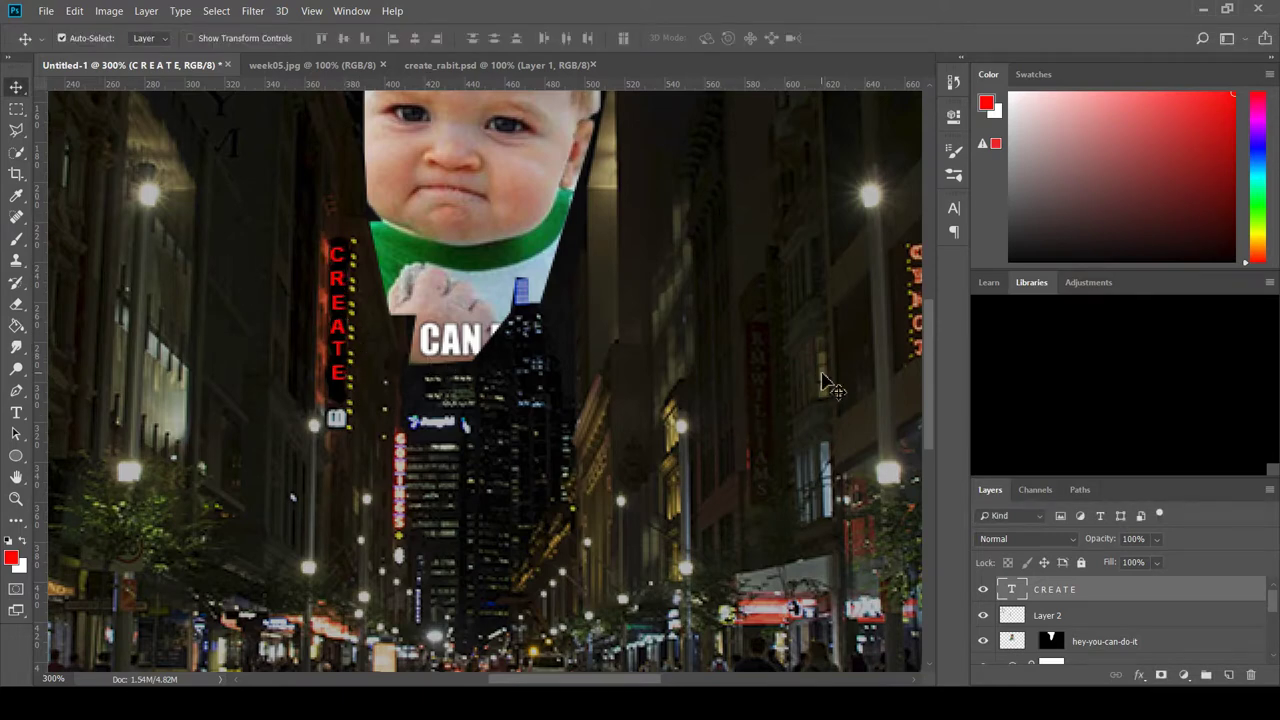
Select Layer 2 and set up the brush with black as the paint colour.
scroll(822, 385, "right", 5)
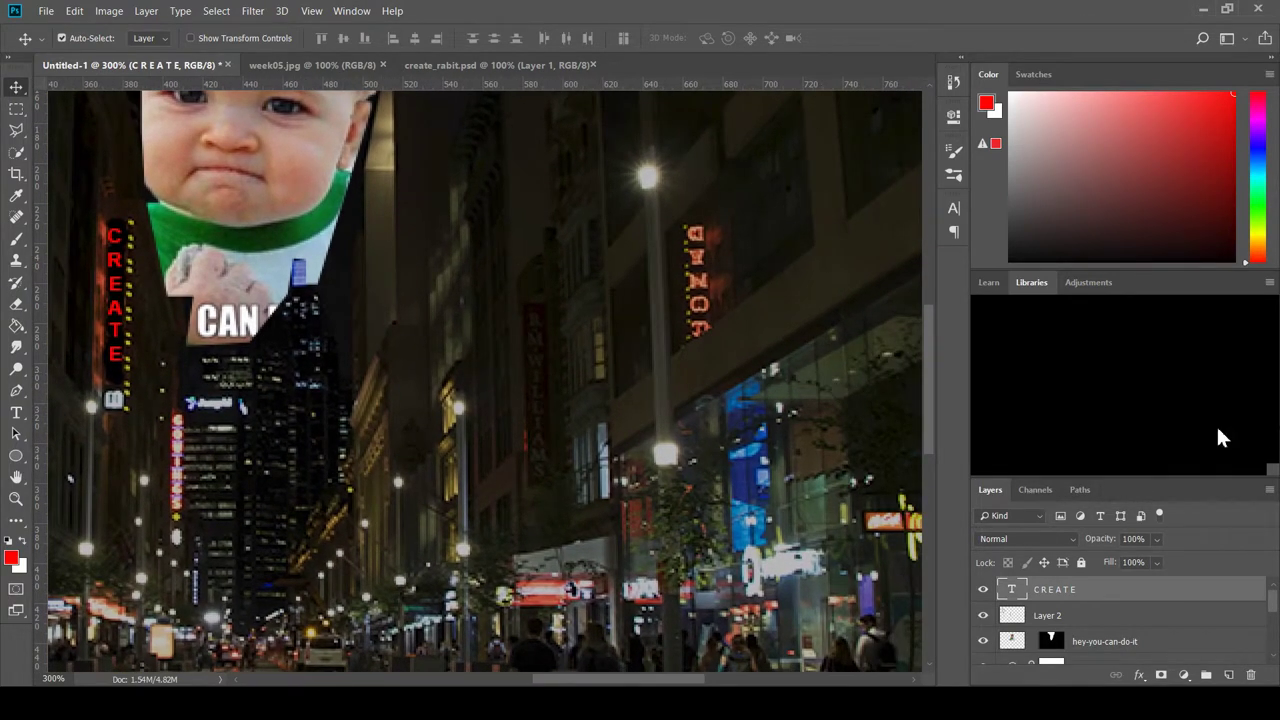
left_click(1028, 620)
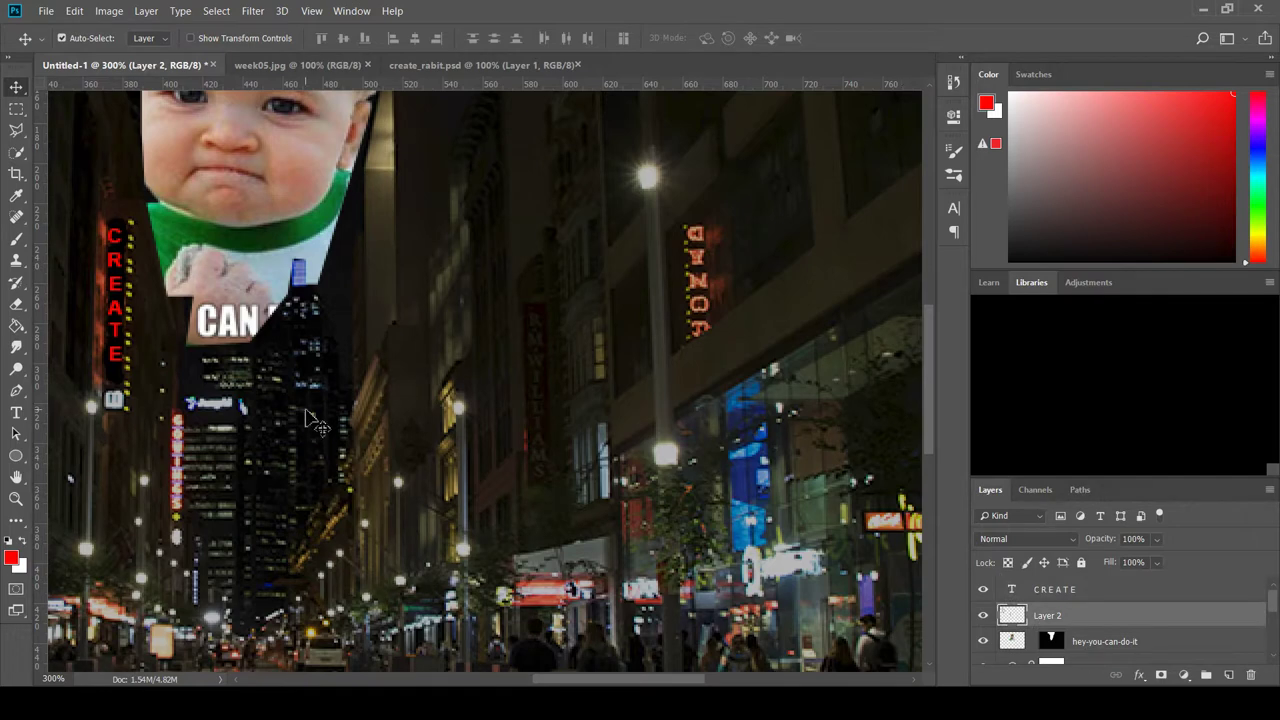
left_click(17, 240)
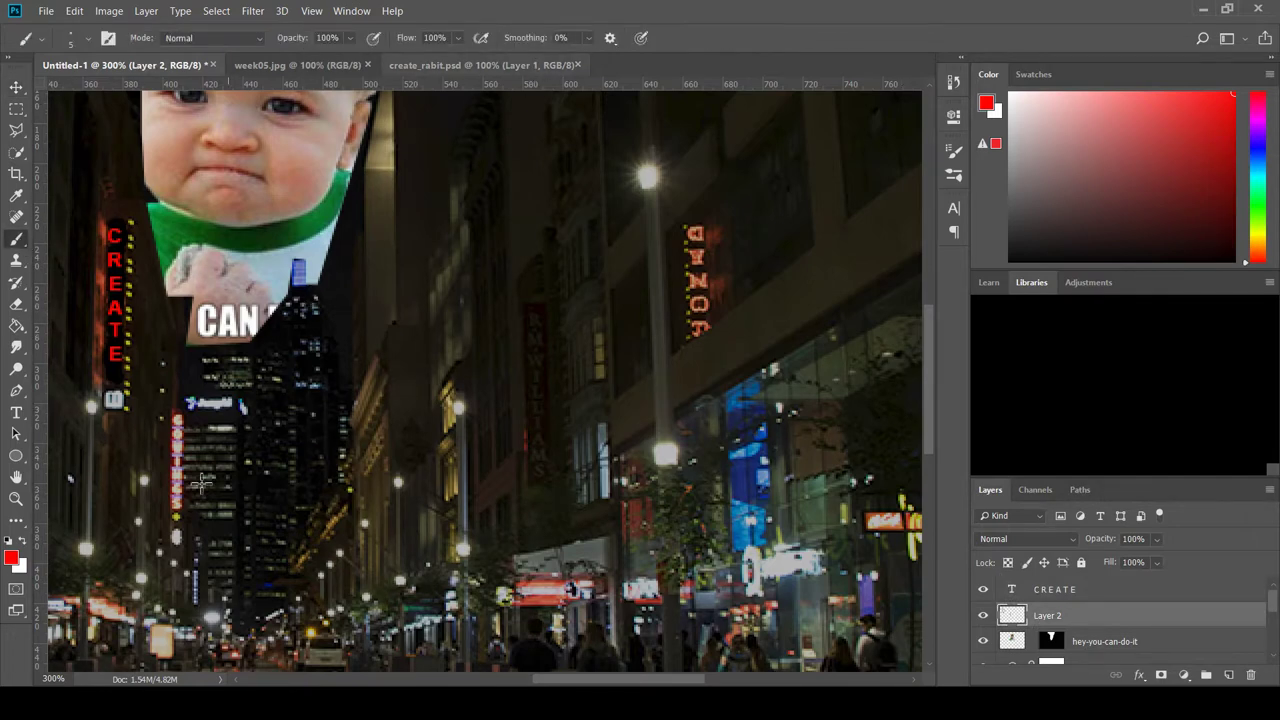
key("i")
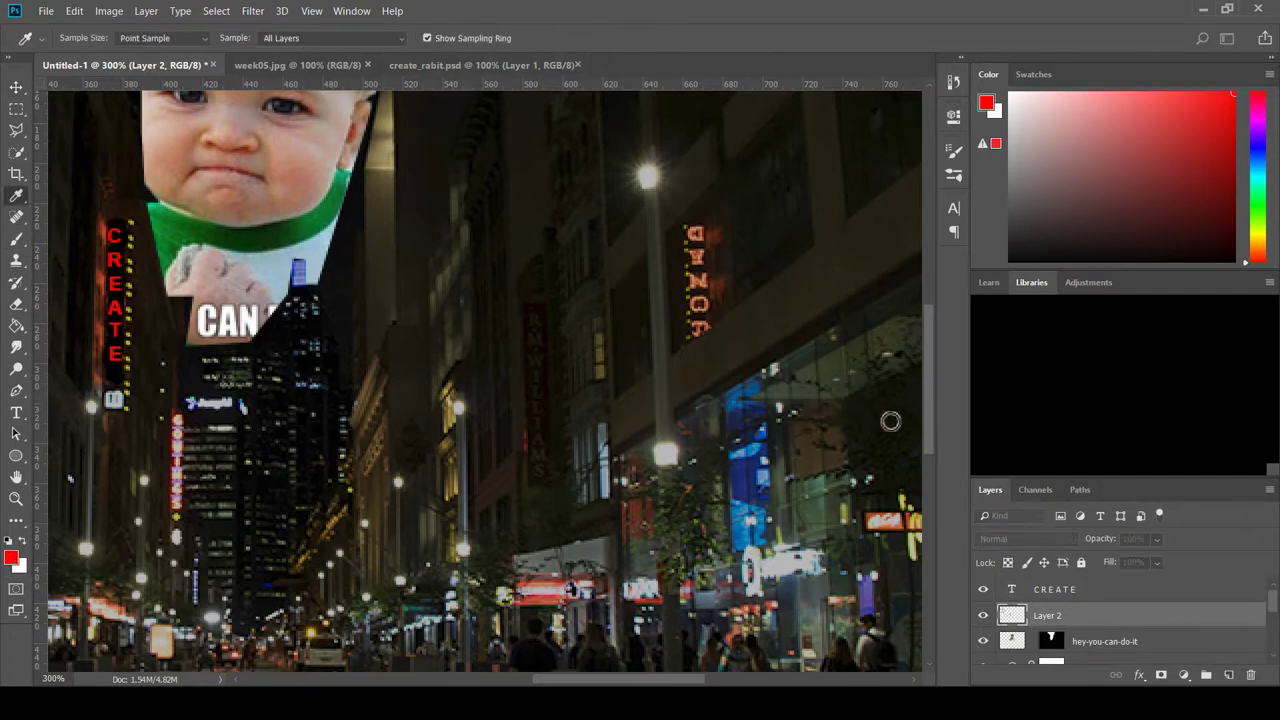
key("b")
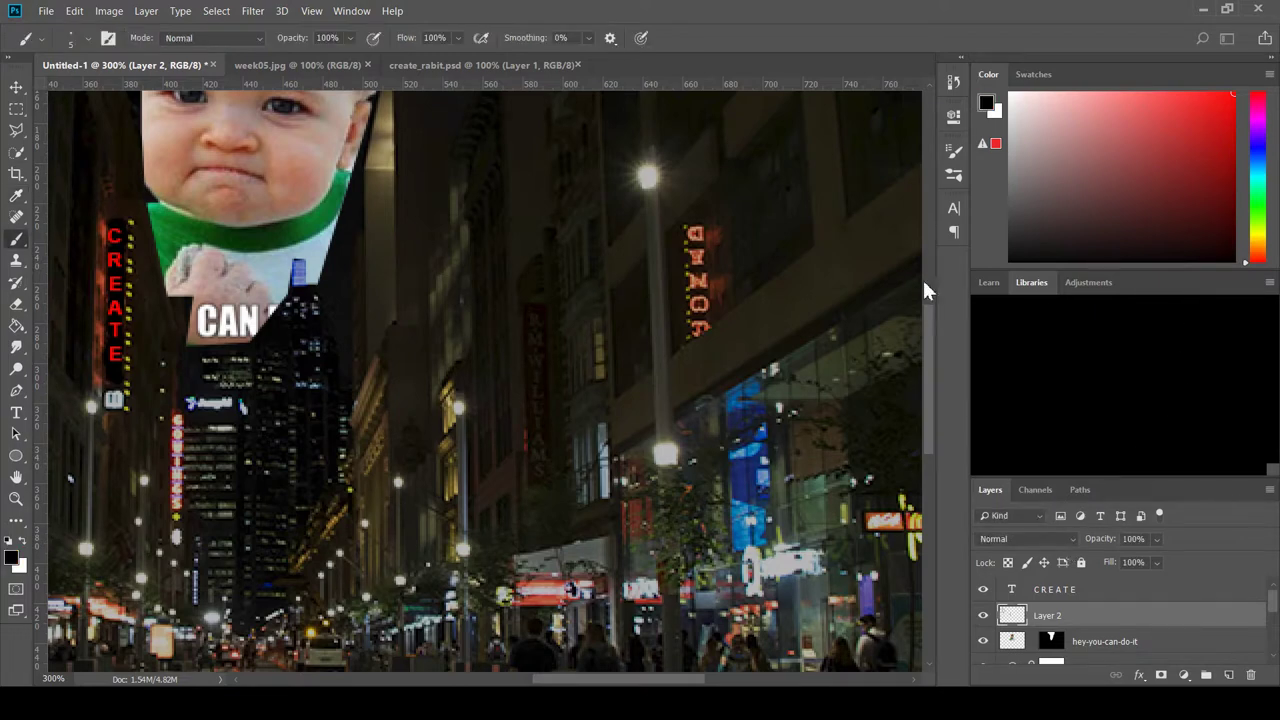
key("d")
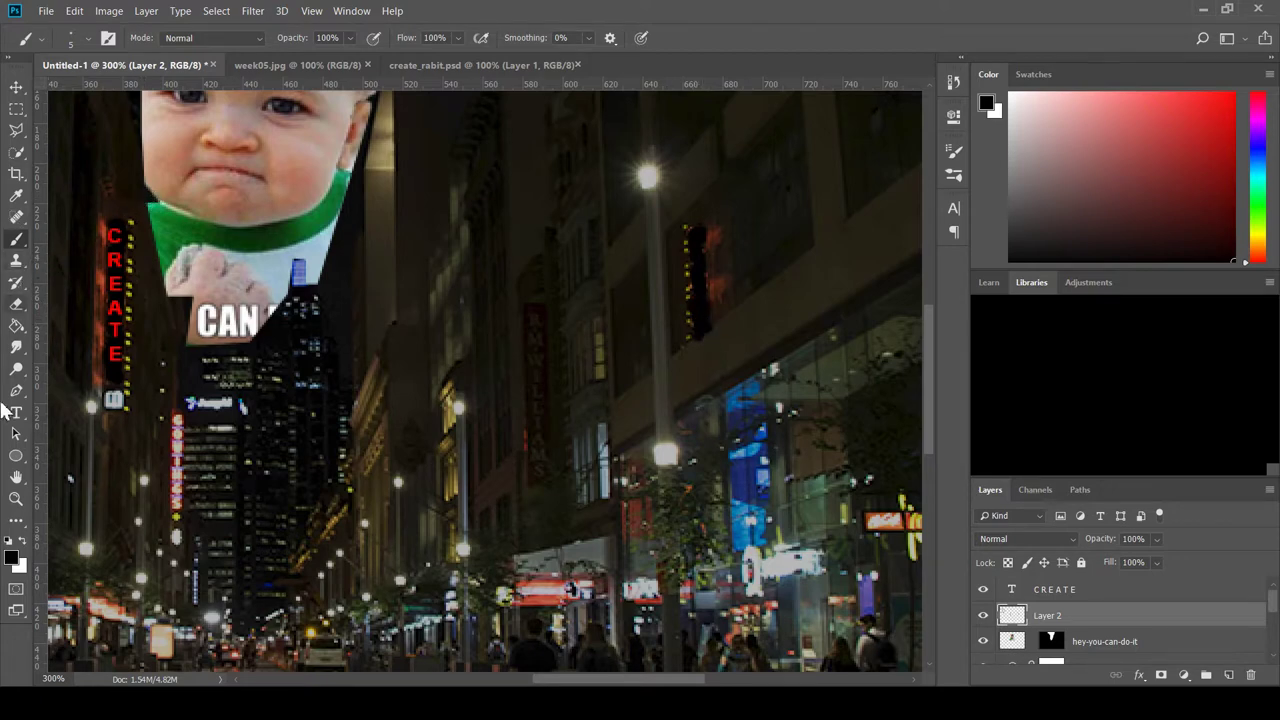
Try erasing on the right building, undo it, shrink the eraser to 80, and select the CREATE layer.
left_click(16, 303)
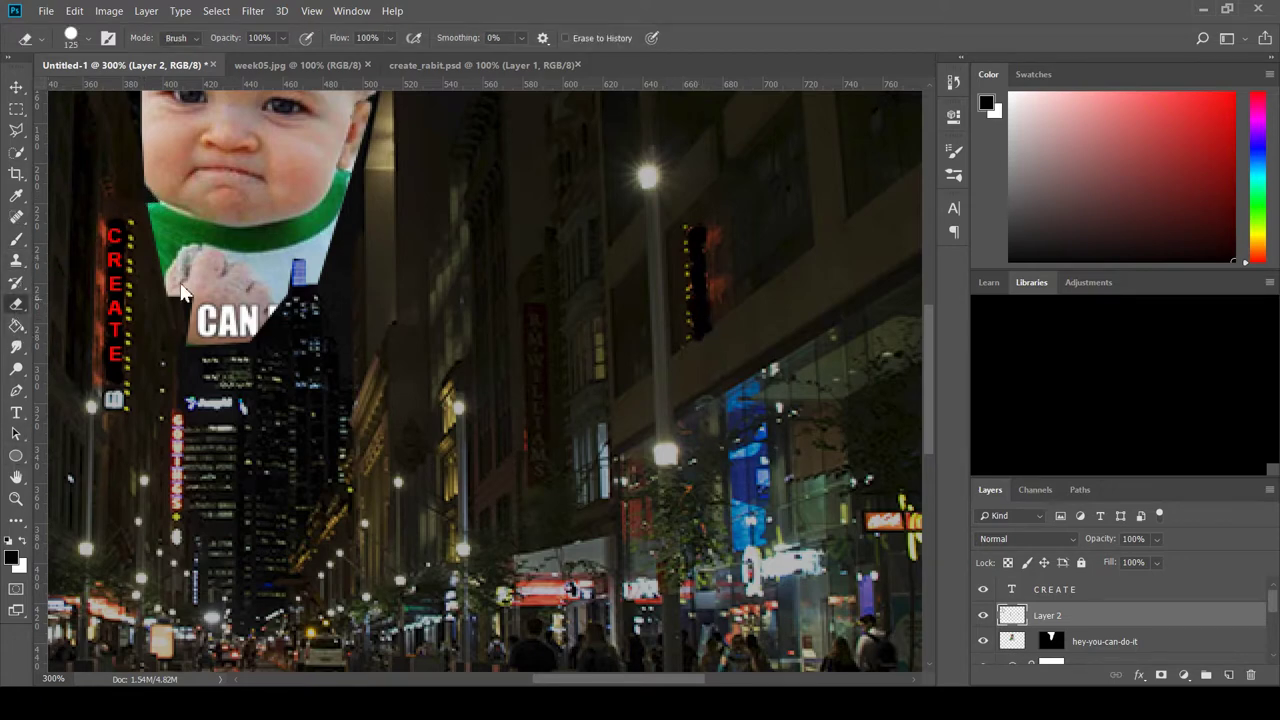
left_click(702, 346)
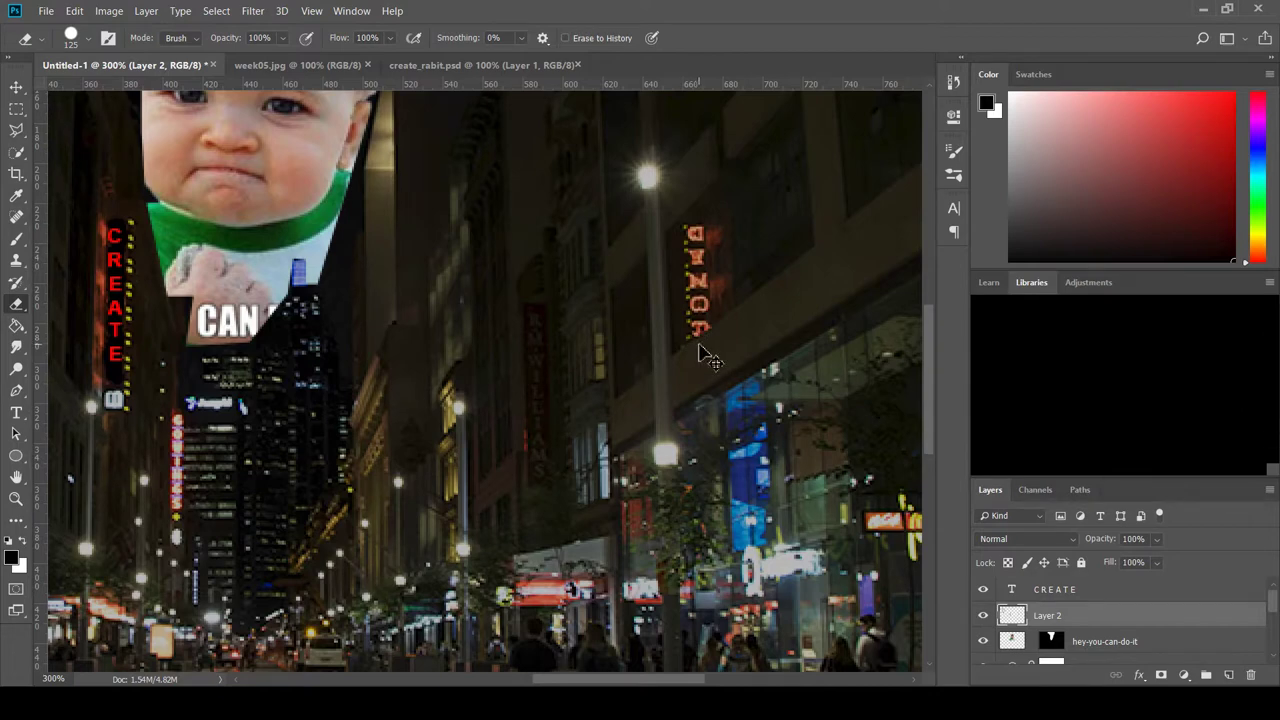
key("ctrl+z")
key("bracketleft")
key("bracketleft")
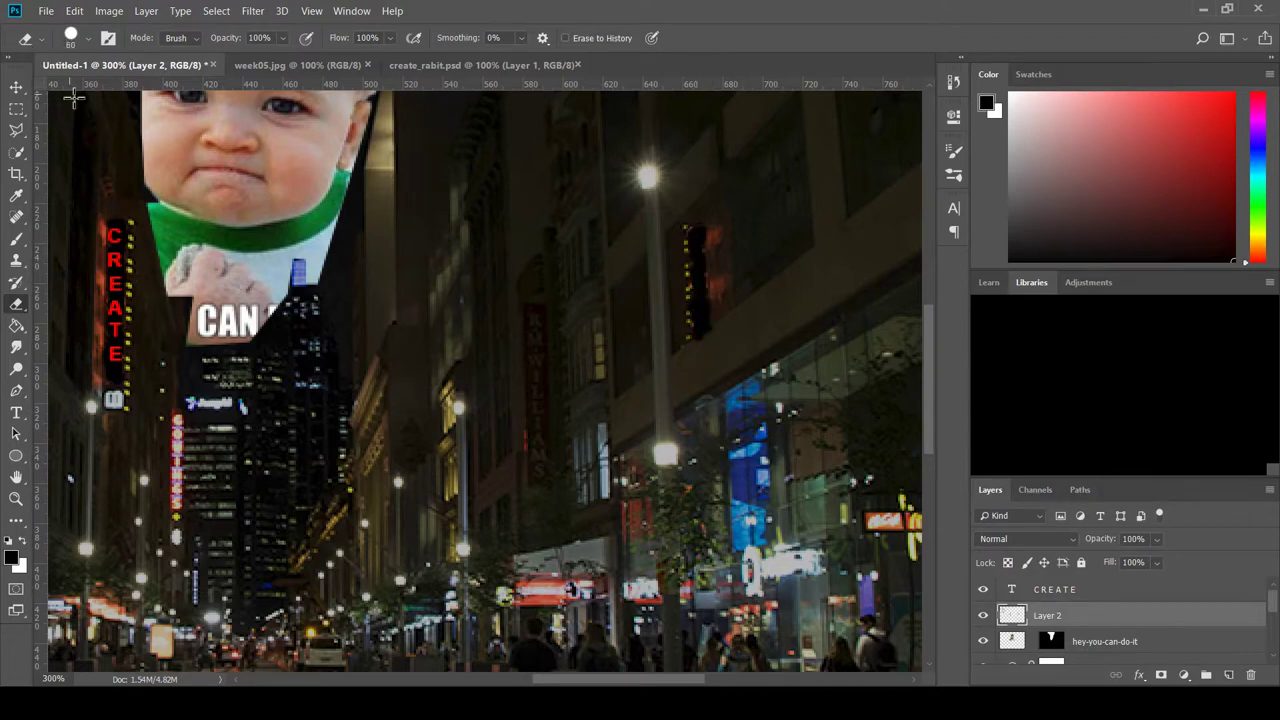
key("bracketleft")
key("bracketleft")
key("bracketleft")
key("bracketleft")
key("bracketleft")
key("bracketleft")
key("bracketleft")
left_click(16, 88)
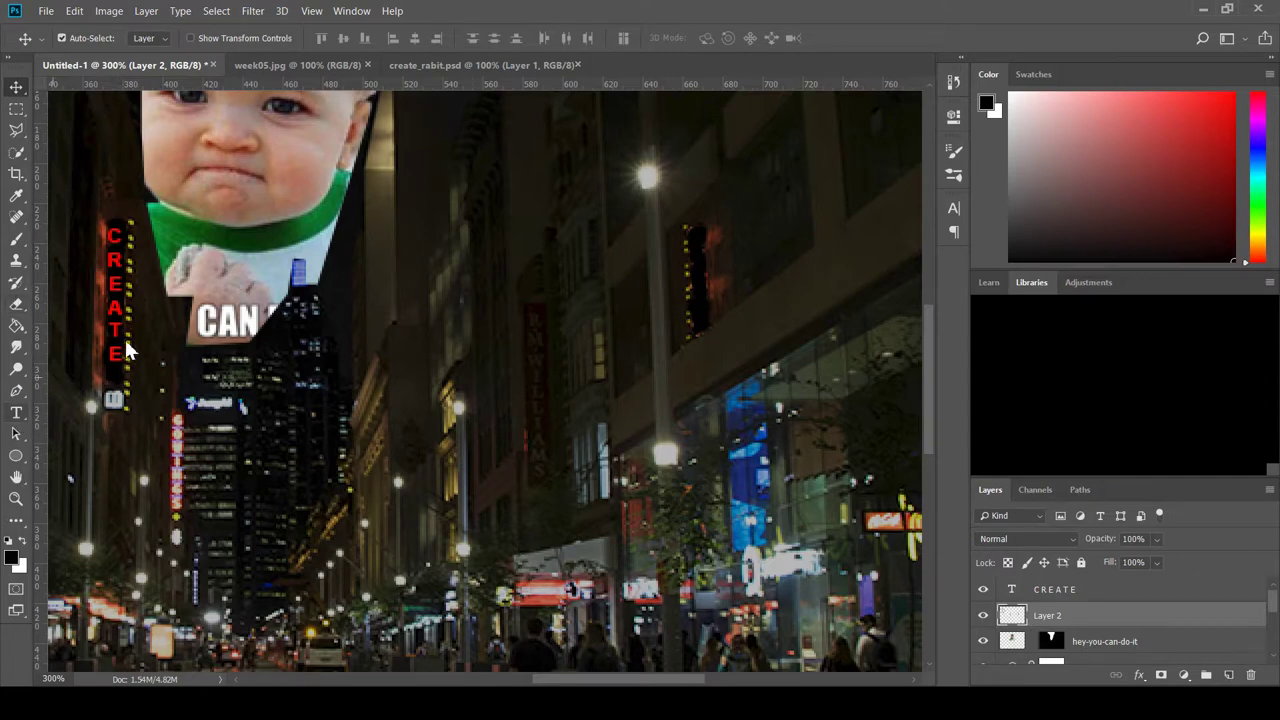
left_click(1057, 592)
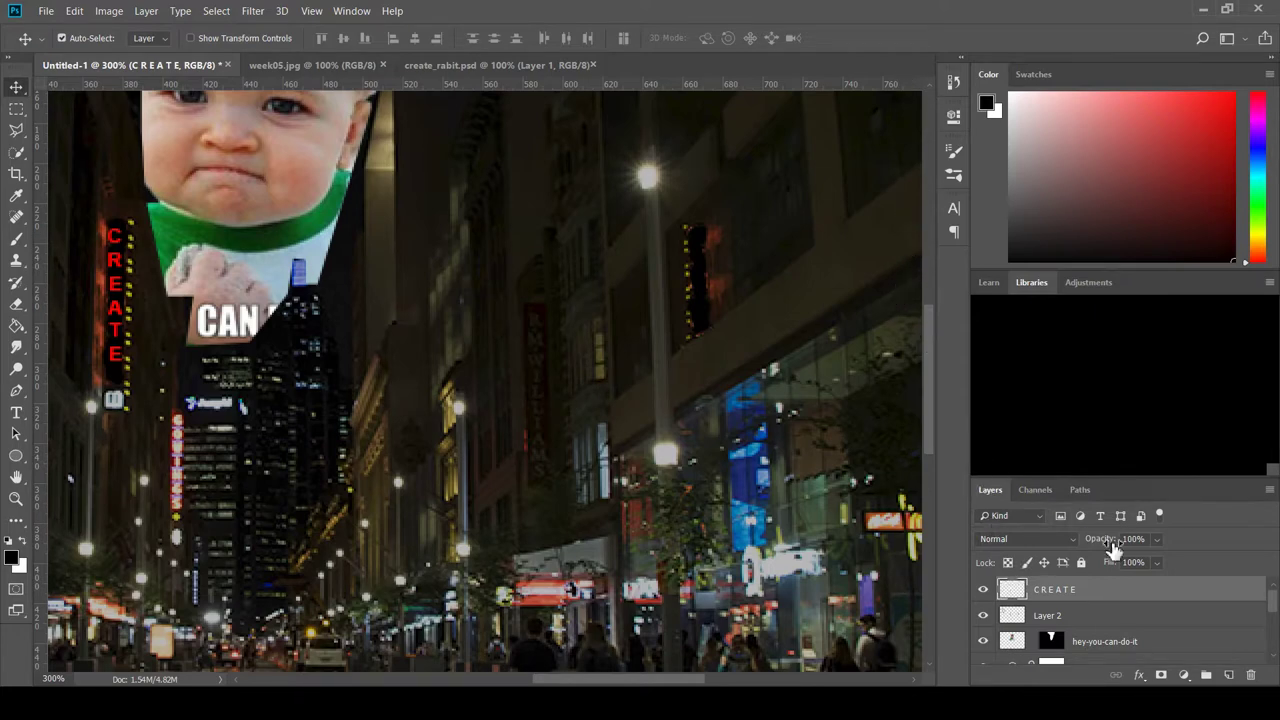
Duplicate CREATE, move the copy onto the right building's sign and erase its bottom letter.
key("ctrl+j")
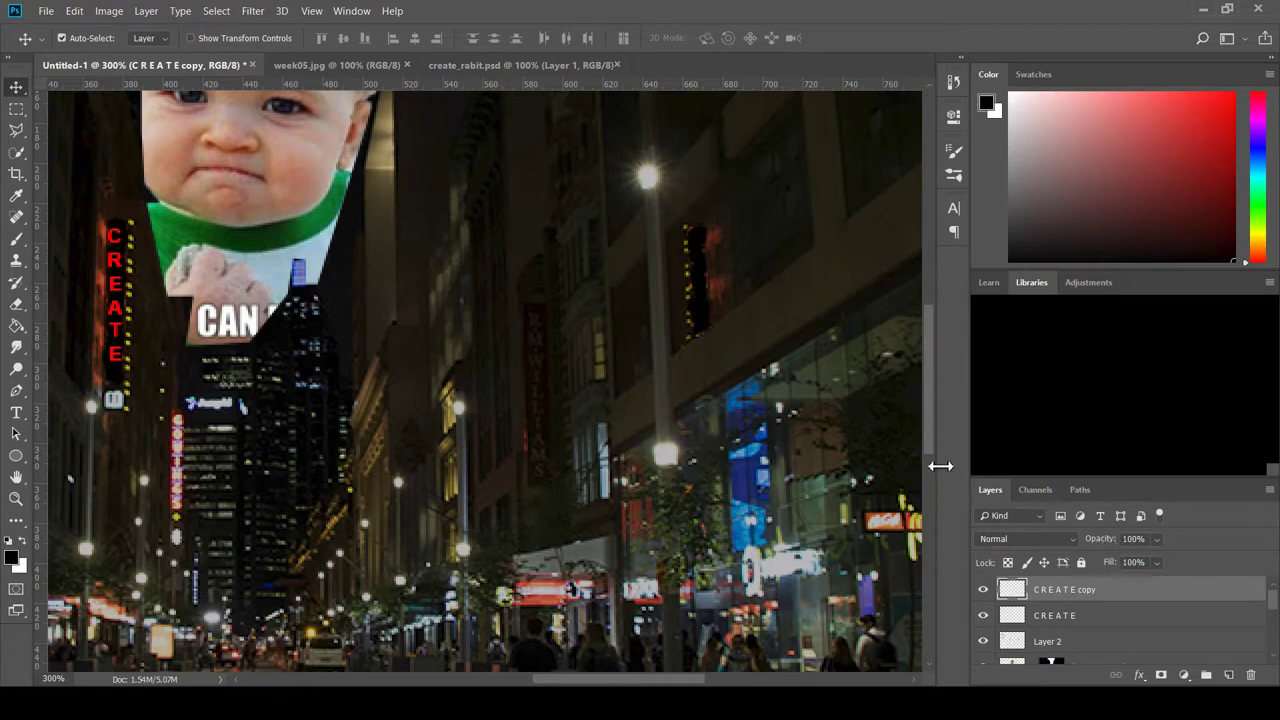
left_click_drag(133, 245, 528, 247)
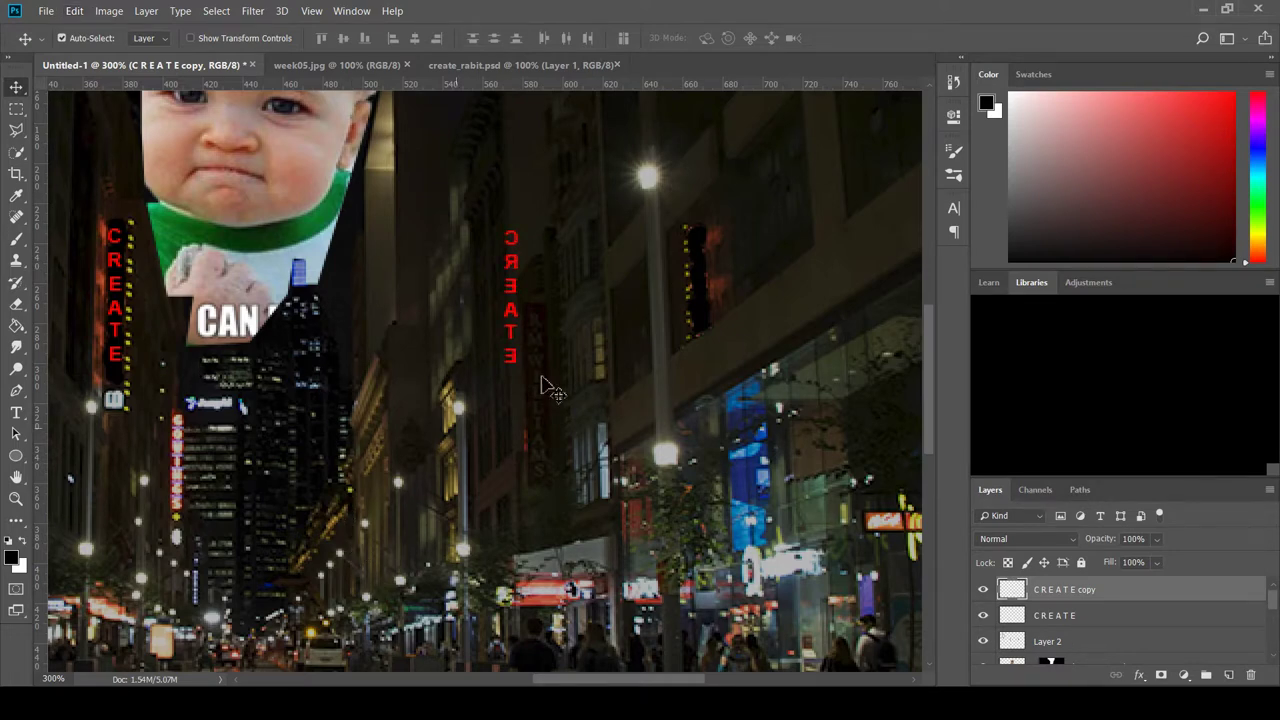
left_click_drag(512, 250, 706, 242)
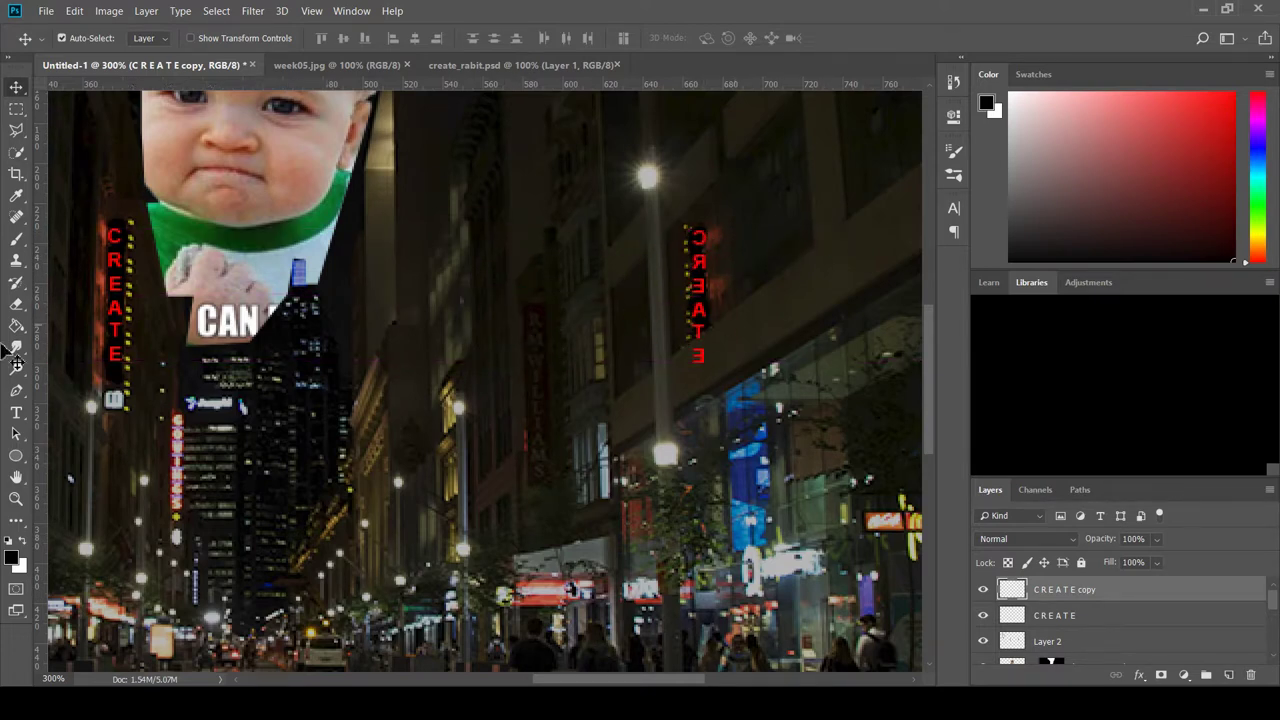
left_click(16, 303)
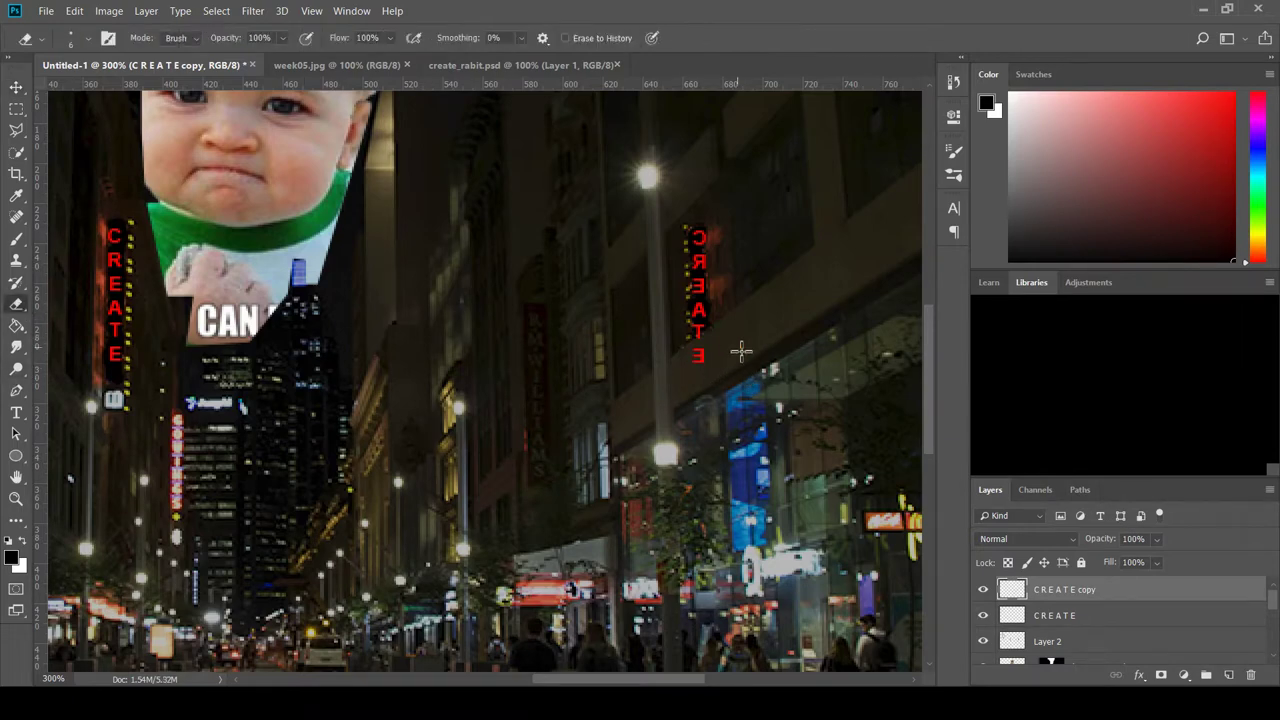
left_click_drag(695, 370, 709, 345)
left_click(16, 87)
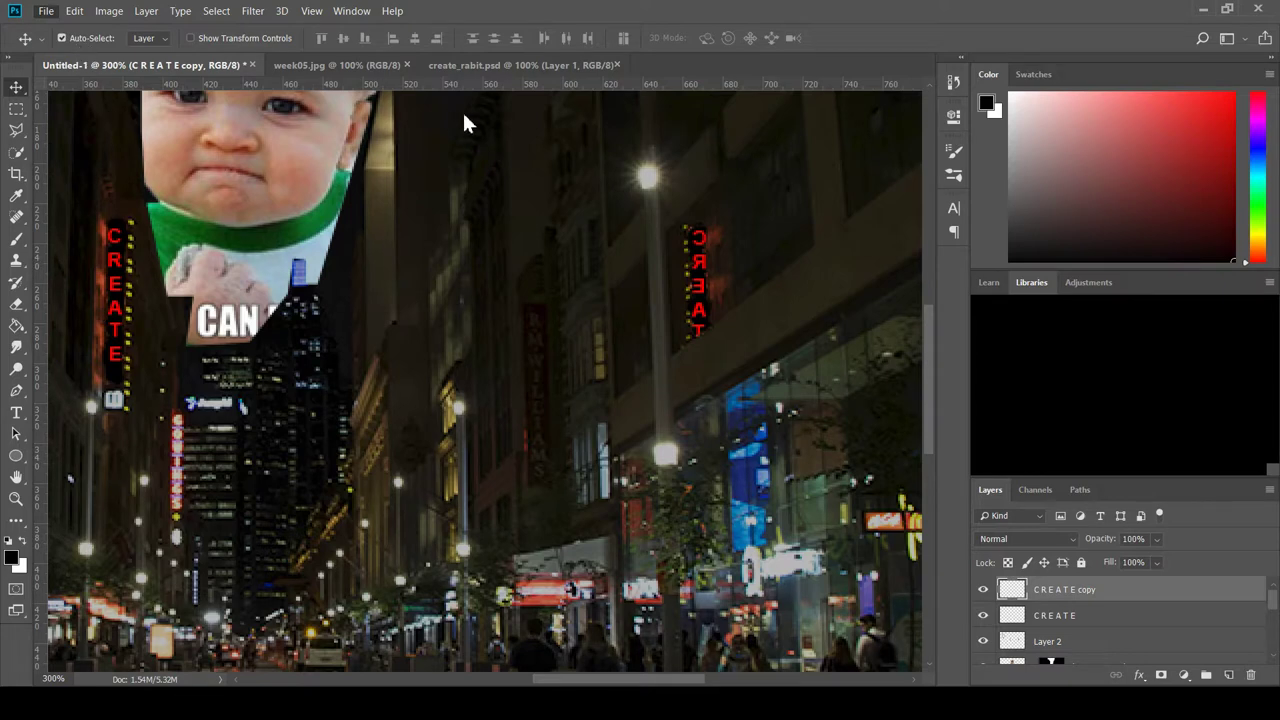
Switch to the create_rabit.psd document showing the white cartoon rabbit head.
left_click(466, 68)
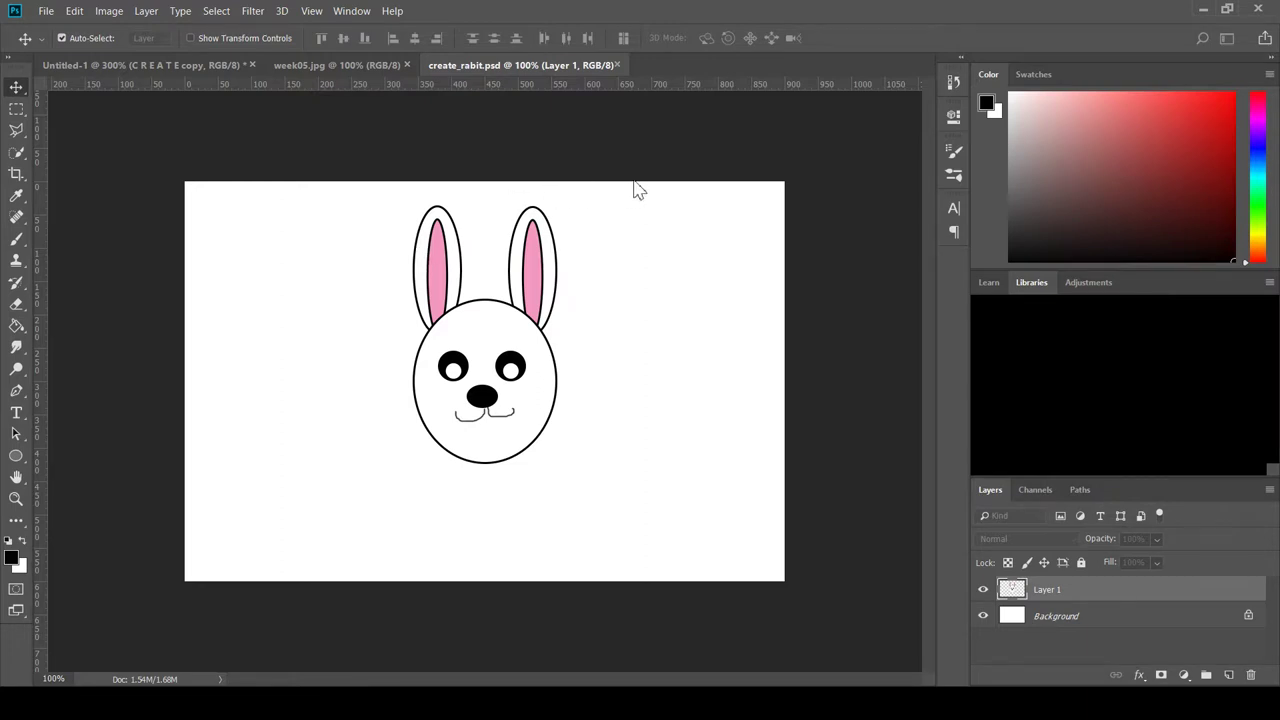
Check the rabbit as Layer 3 in Untitled-1, then return to create_rabit.psd.
left_click(119, 64)
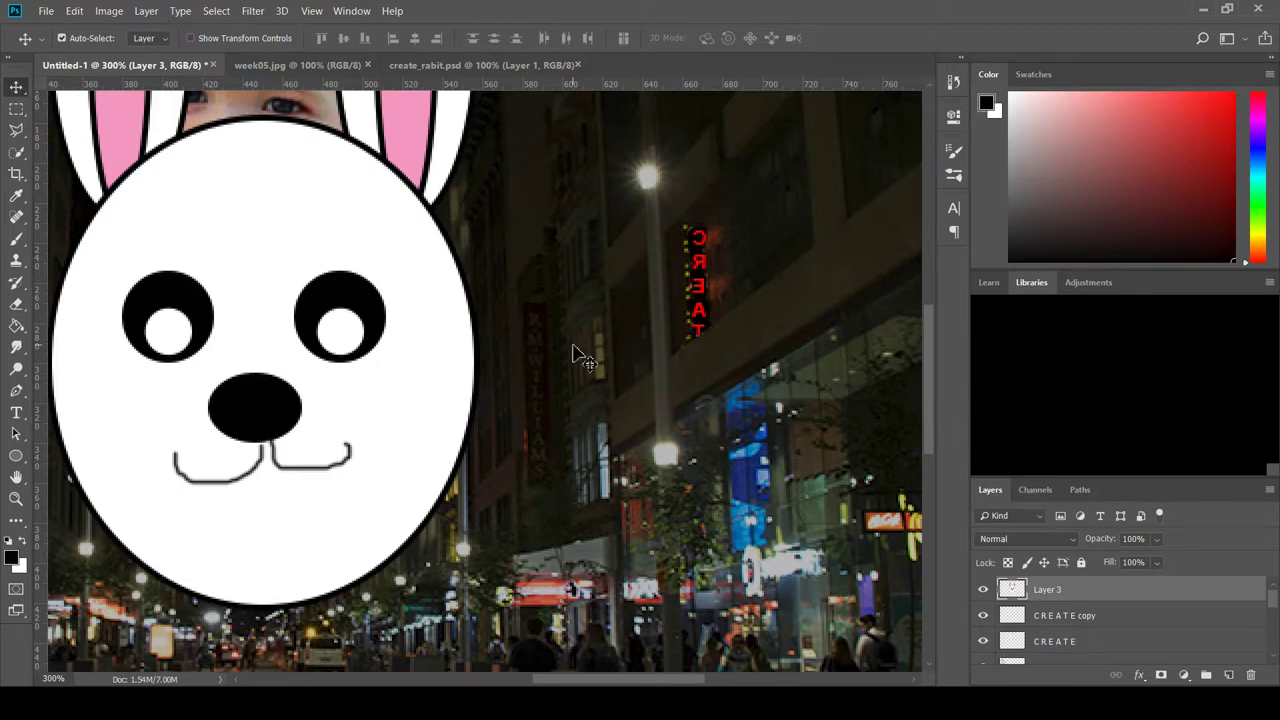
left_click(441, 63)
key("ctrl")
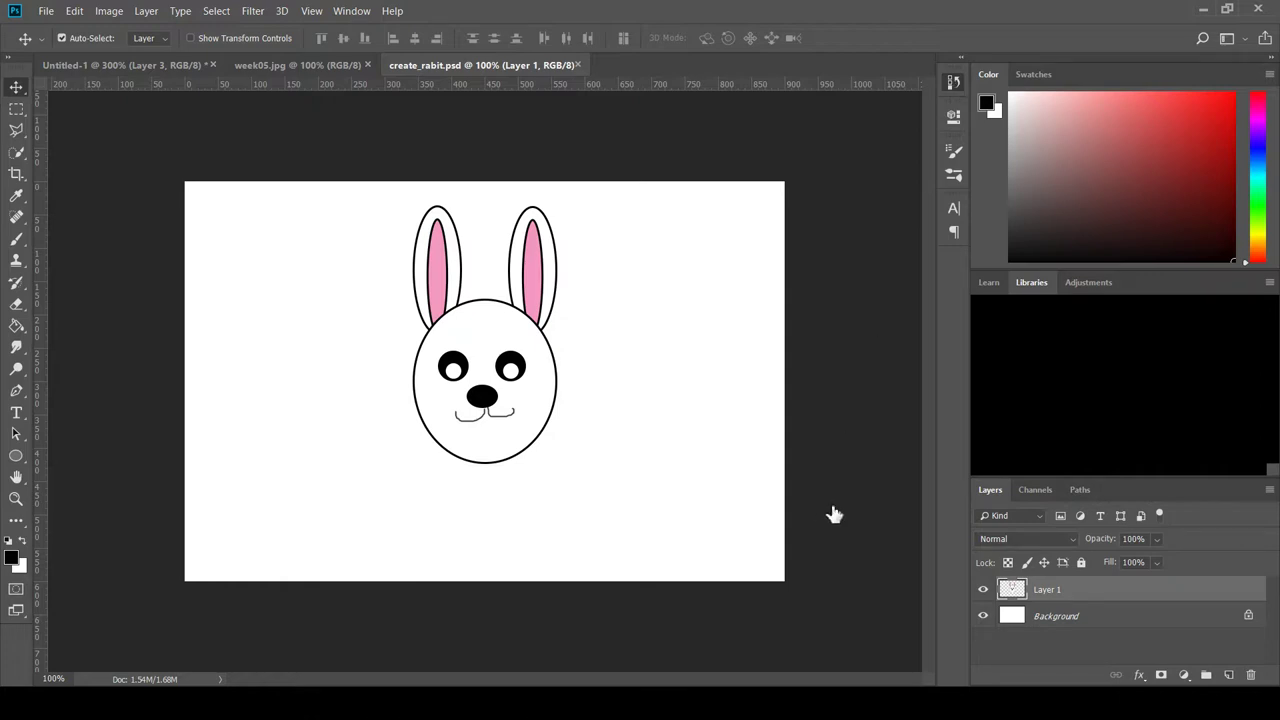
Undo the merge, enlarge the Layers panel and select every rabbit layer down to EARS.
key("ctrl+z")
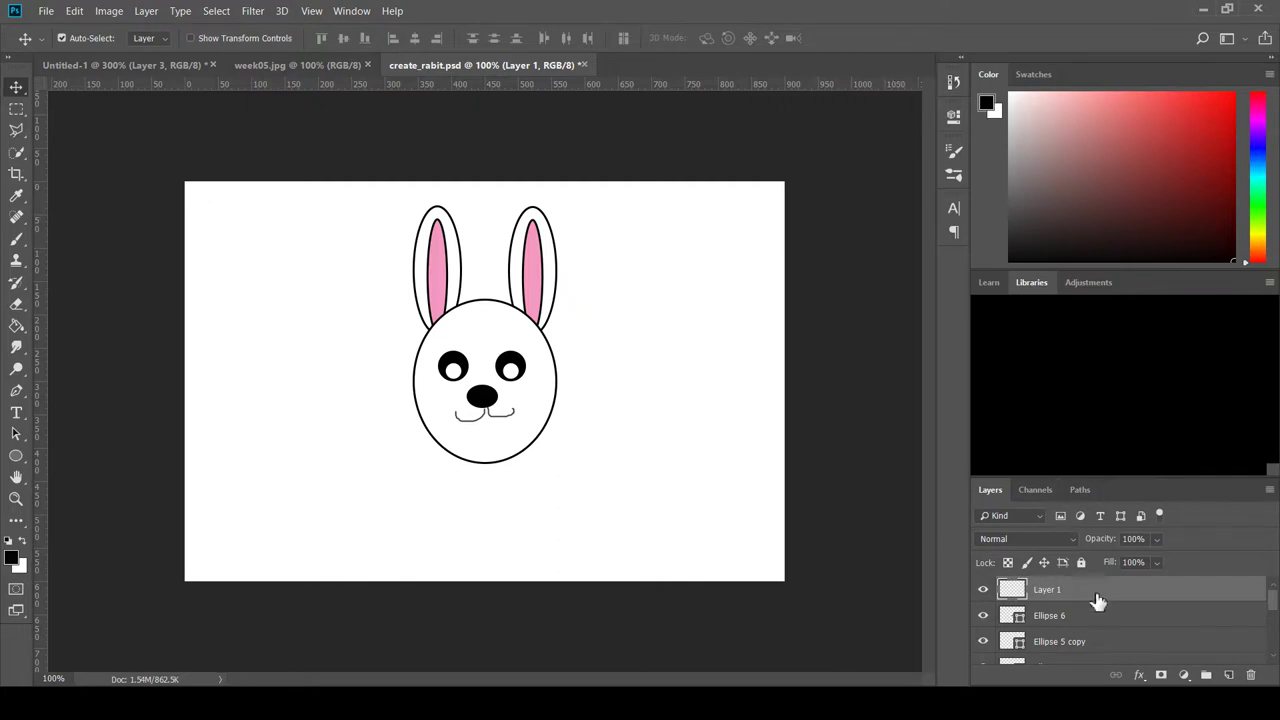
scroll(1097, 600, "down", 1)
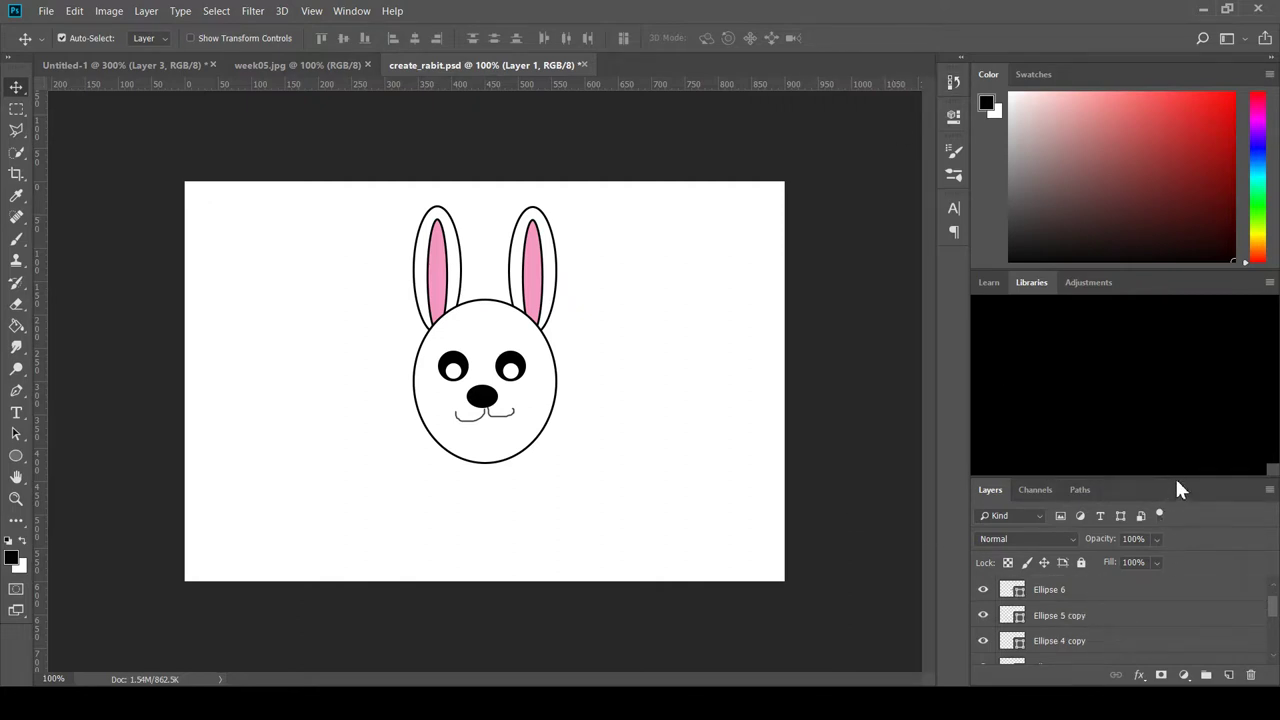
left_click_drag(1175, 477, 1142, 245)
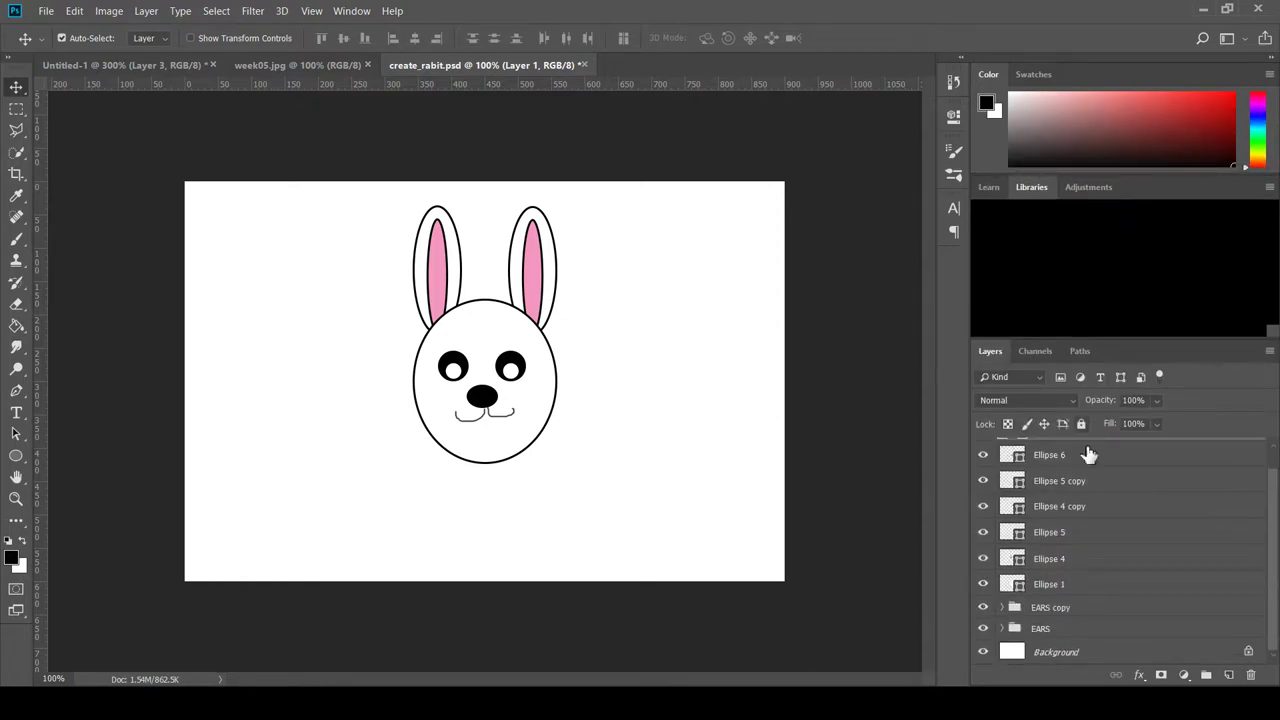
scroll(1097, 514, "up", 1)
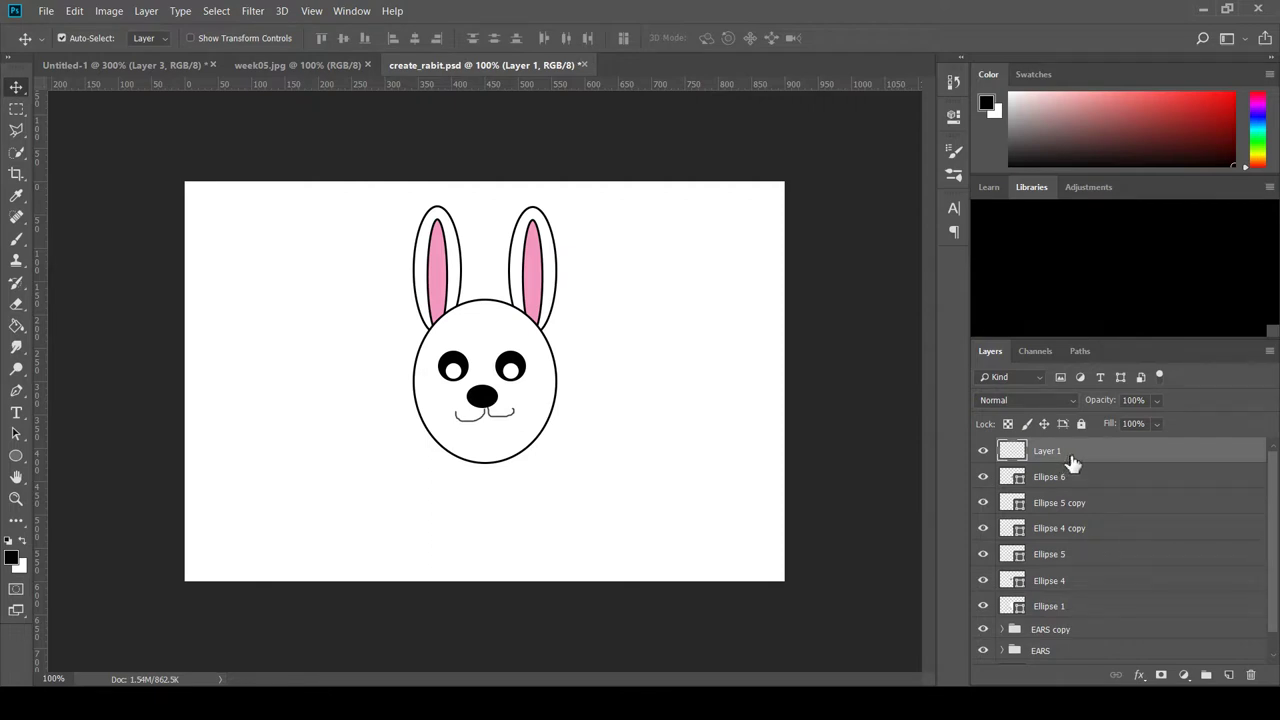
scroll(1085, 490, "down", 1)
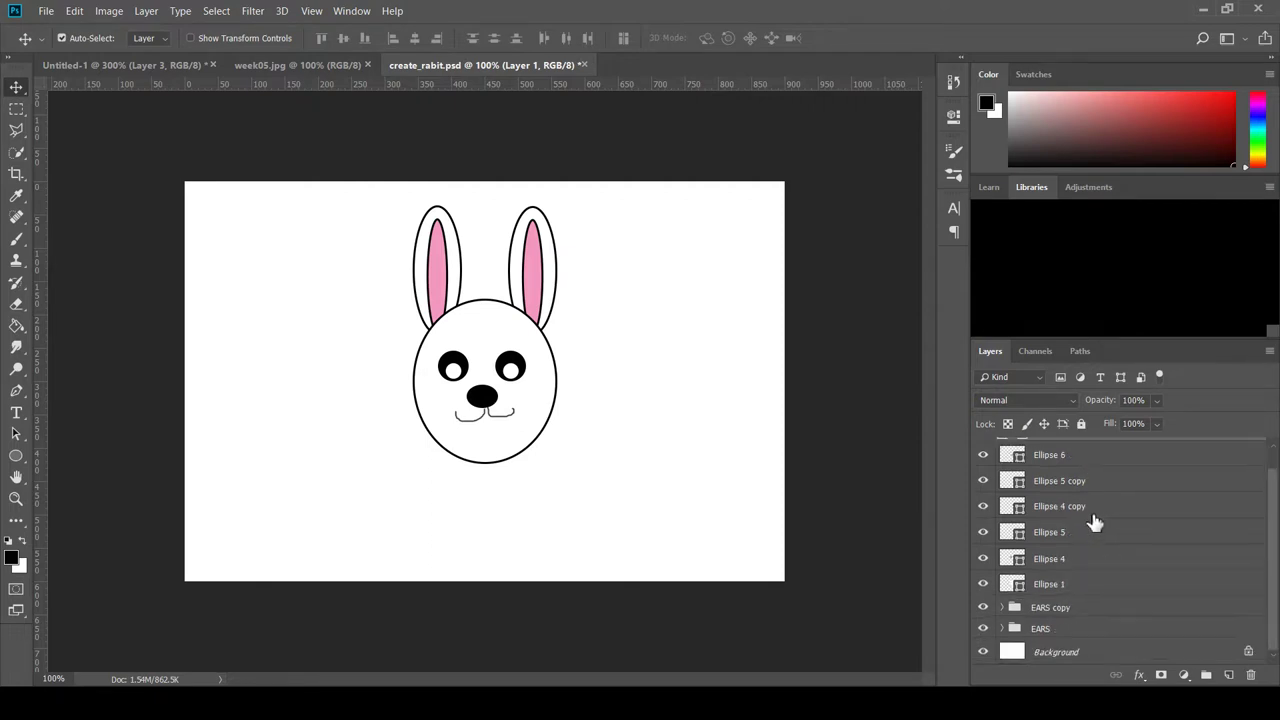
left_click(1063, 632, "shift")
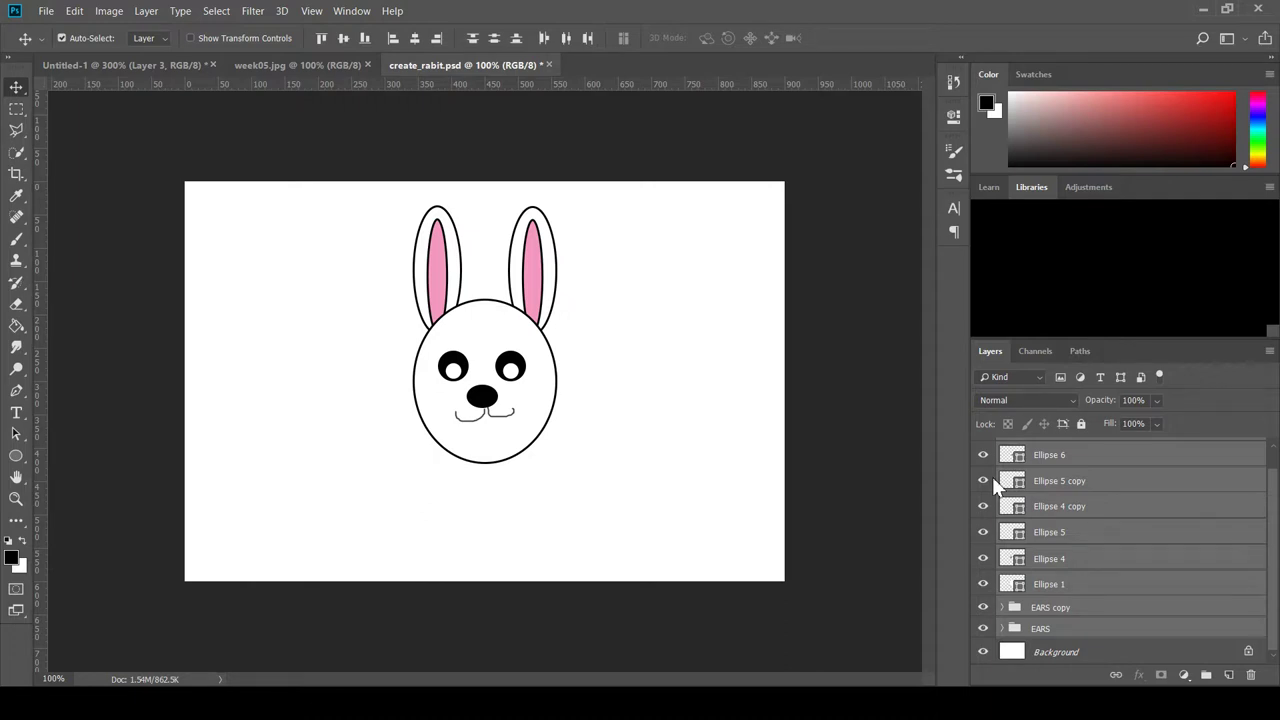
Merge the rabbit's shape layers into a single Layer 1 and nudge the rabbit into place.
key("ctrl+e")
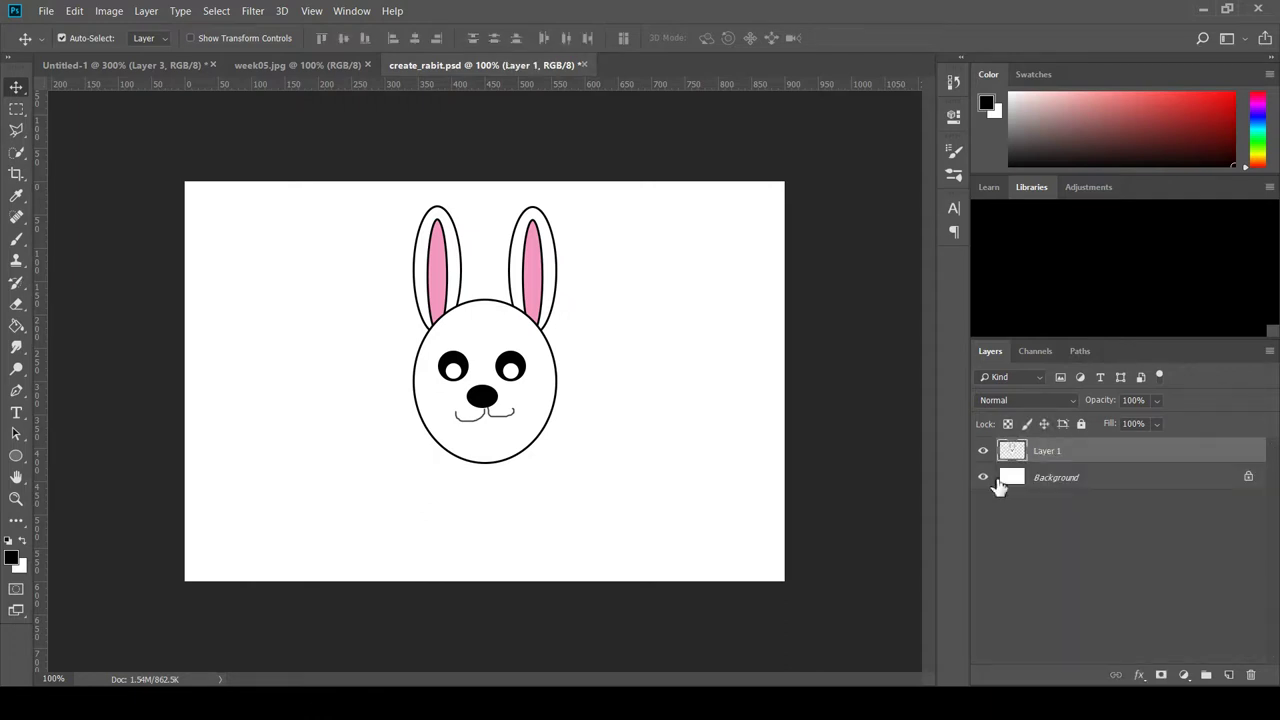
left_click_drag(503, 337, 483, 271)
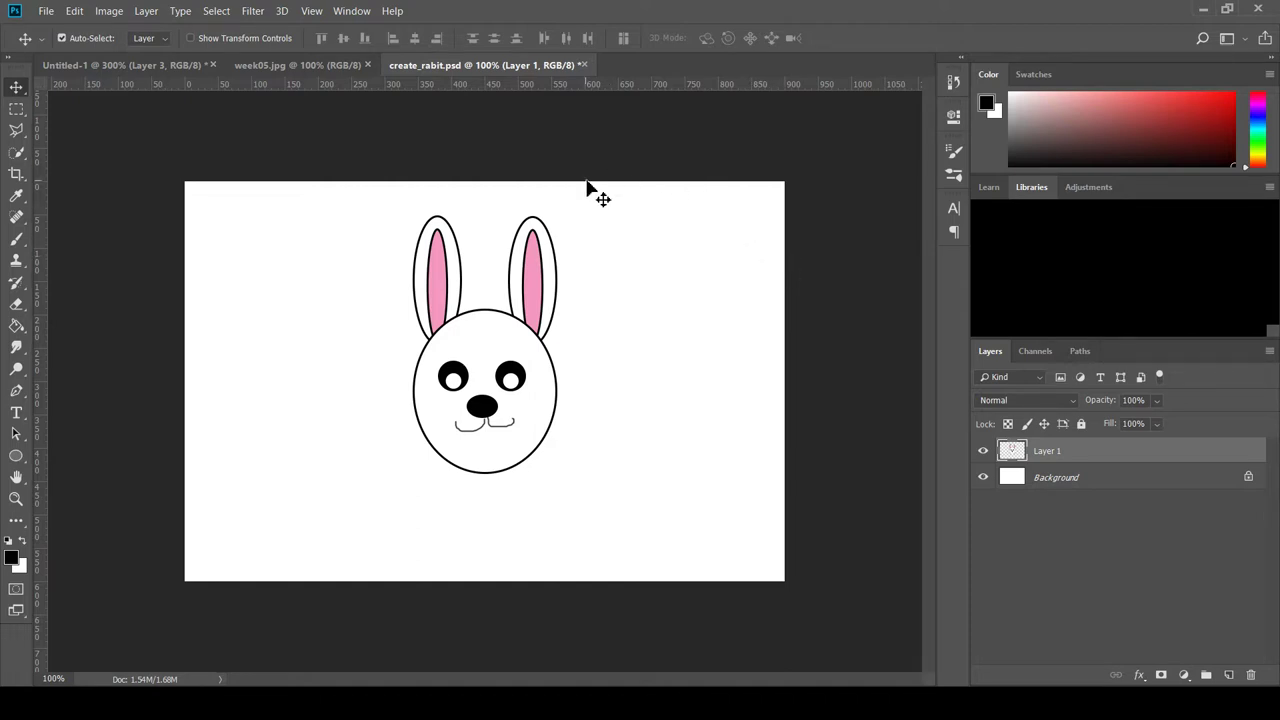
In Untitled-1, drag Layer 3's large bunny right and down to the street's right side.
left_click(99, 68)
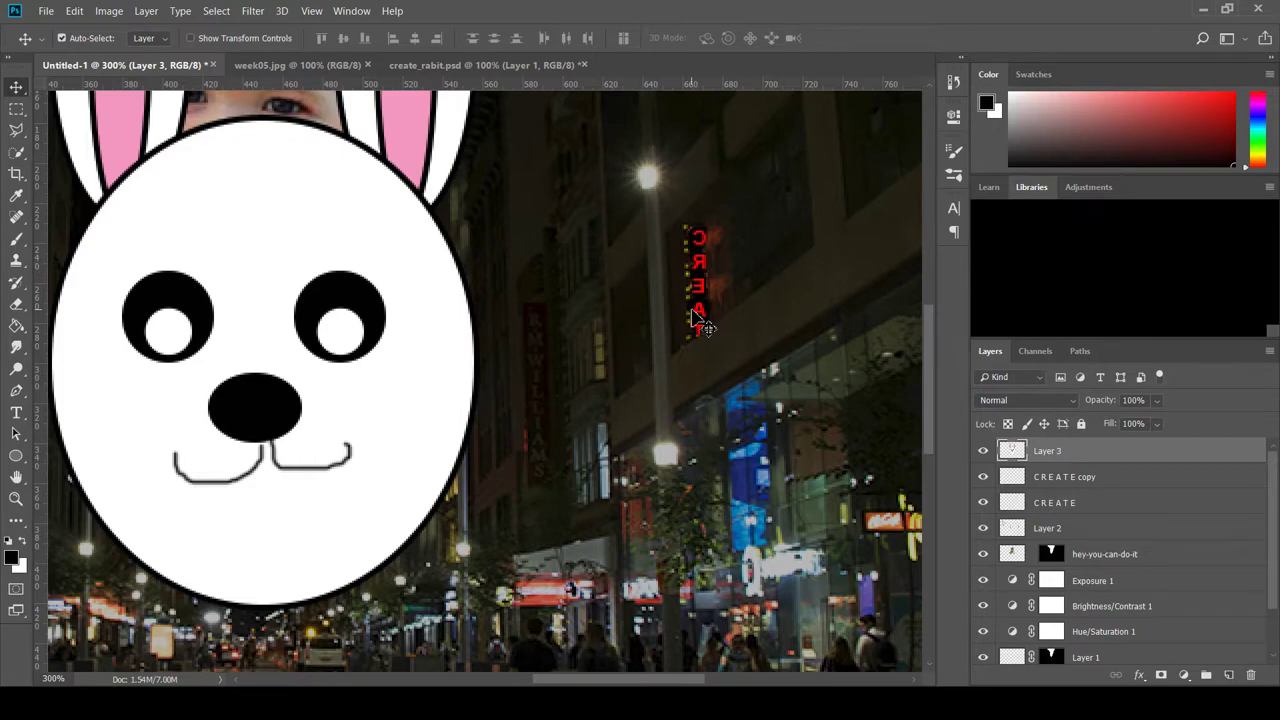
key("ctrl")
scroll(700, 320, "down", 6)
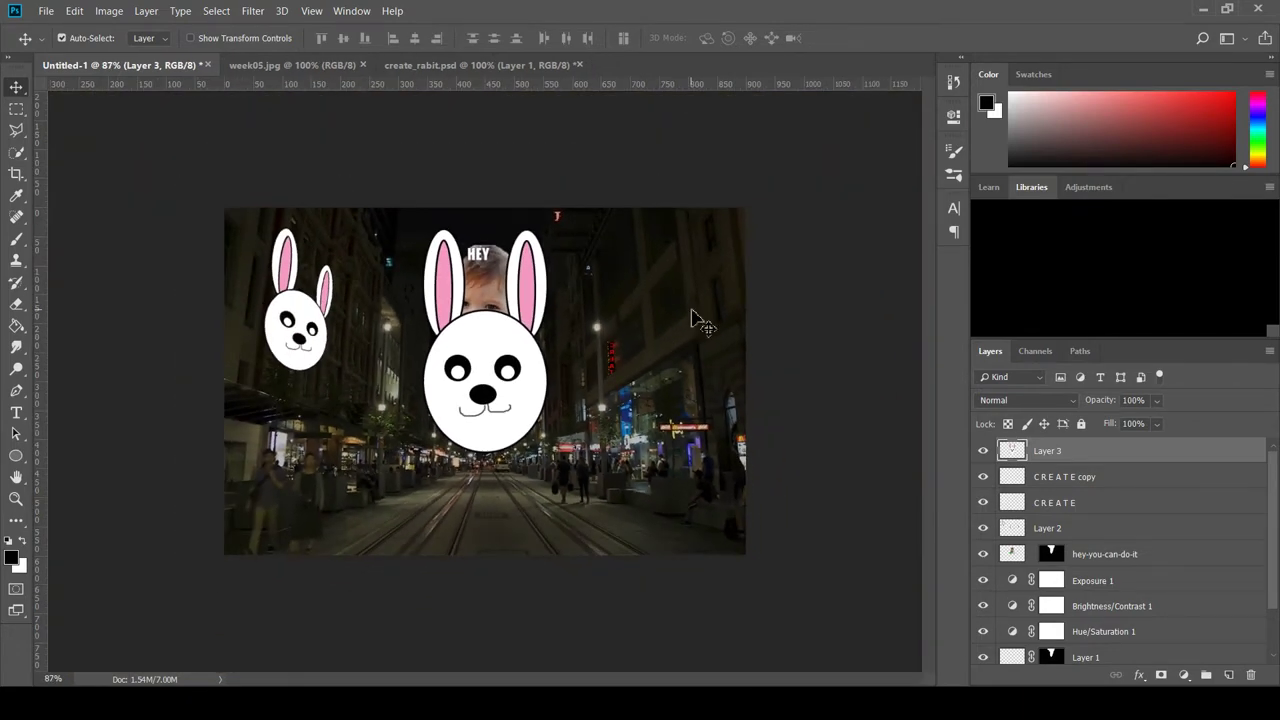
scroll(700, 320, "up", 3)
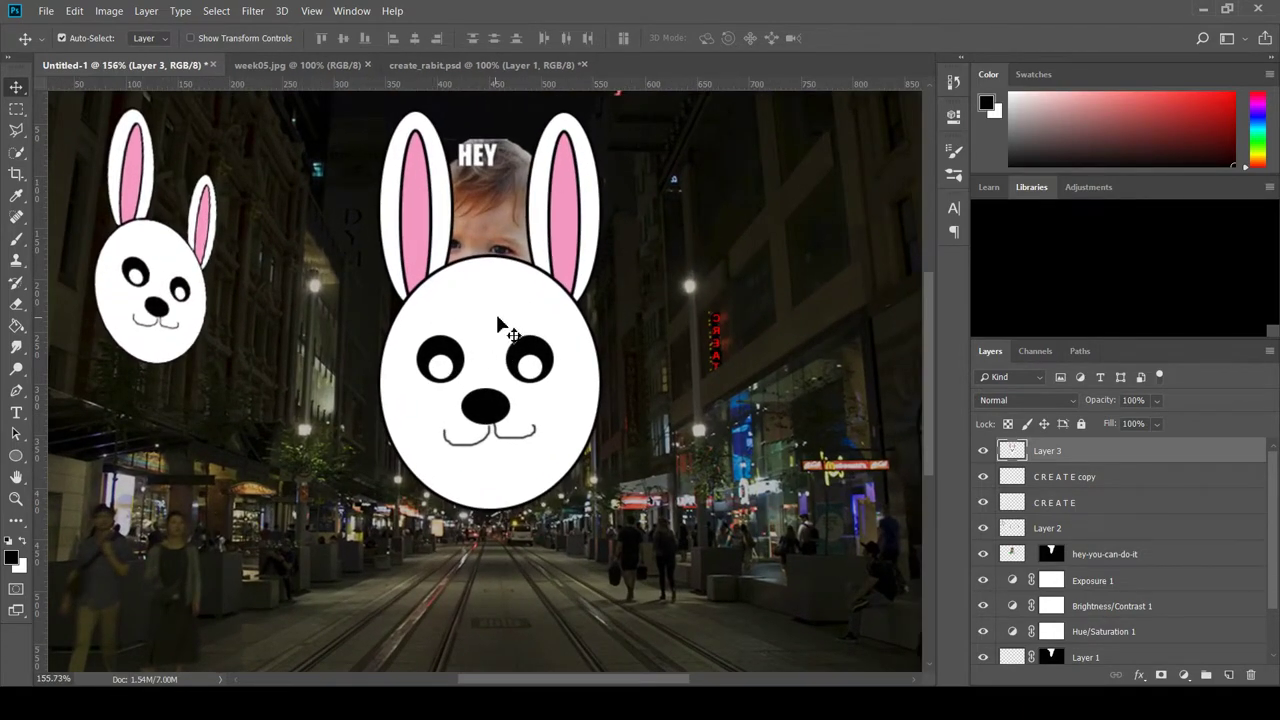
left_click_drag(592, 338, 788, 374)
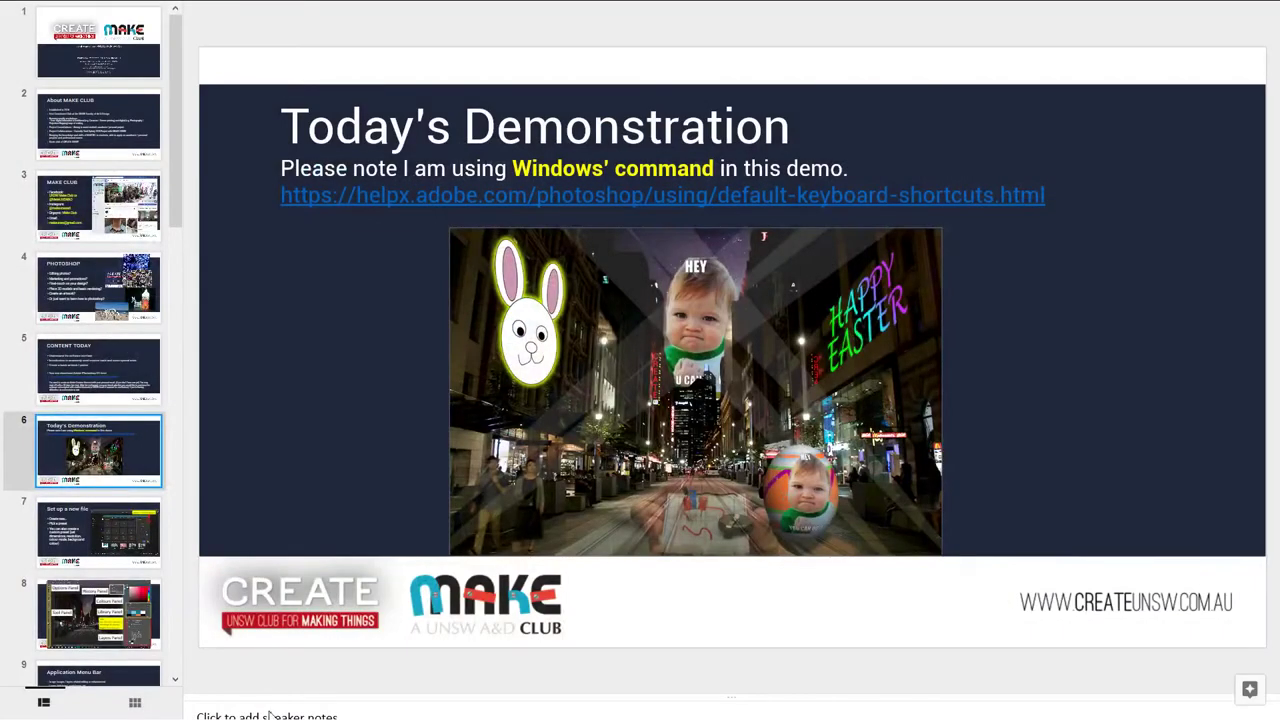
Open a new blank Firefox tab beside the Google Slides presentation.
mouse_move(92, 10)
left_click(388, 14)
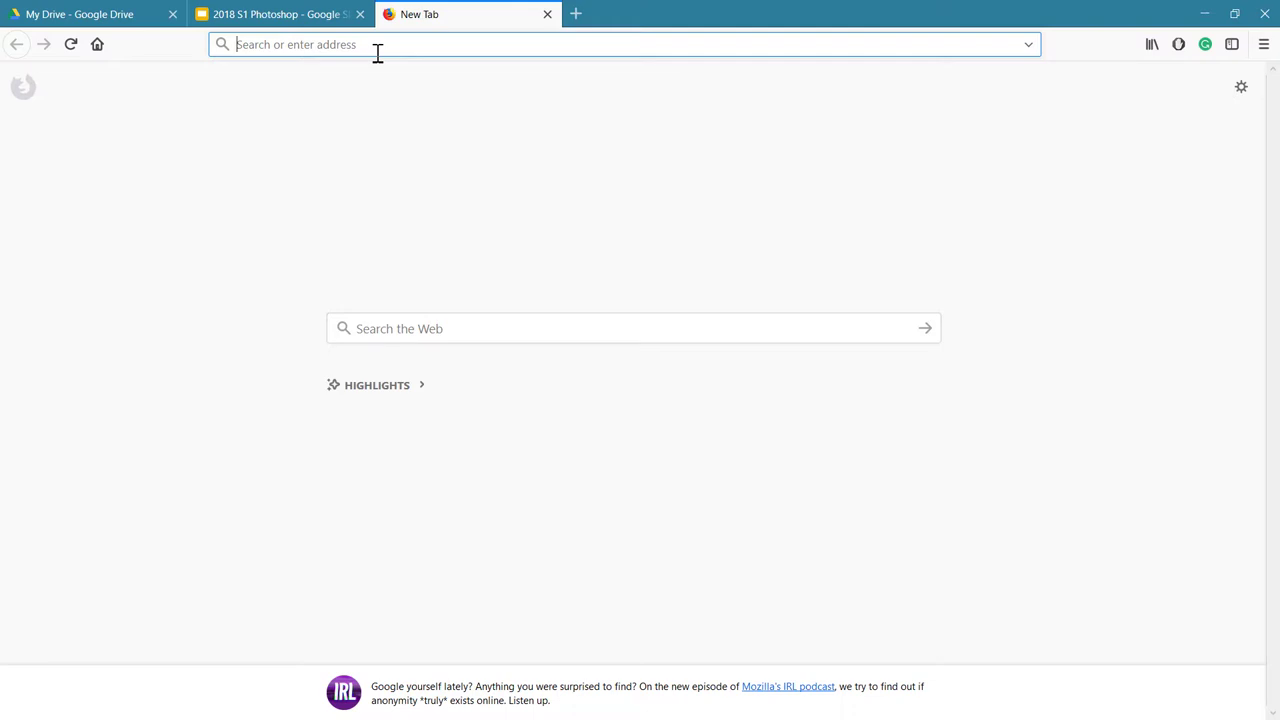
Search the web for 'superman' in full-screen Firefox and show the image results.
type("le")
key("BackSpace")
key("BackSpace")
key("BackSpace")
type("ca")
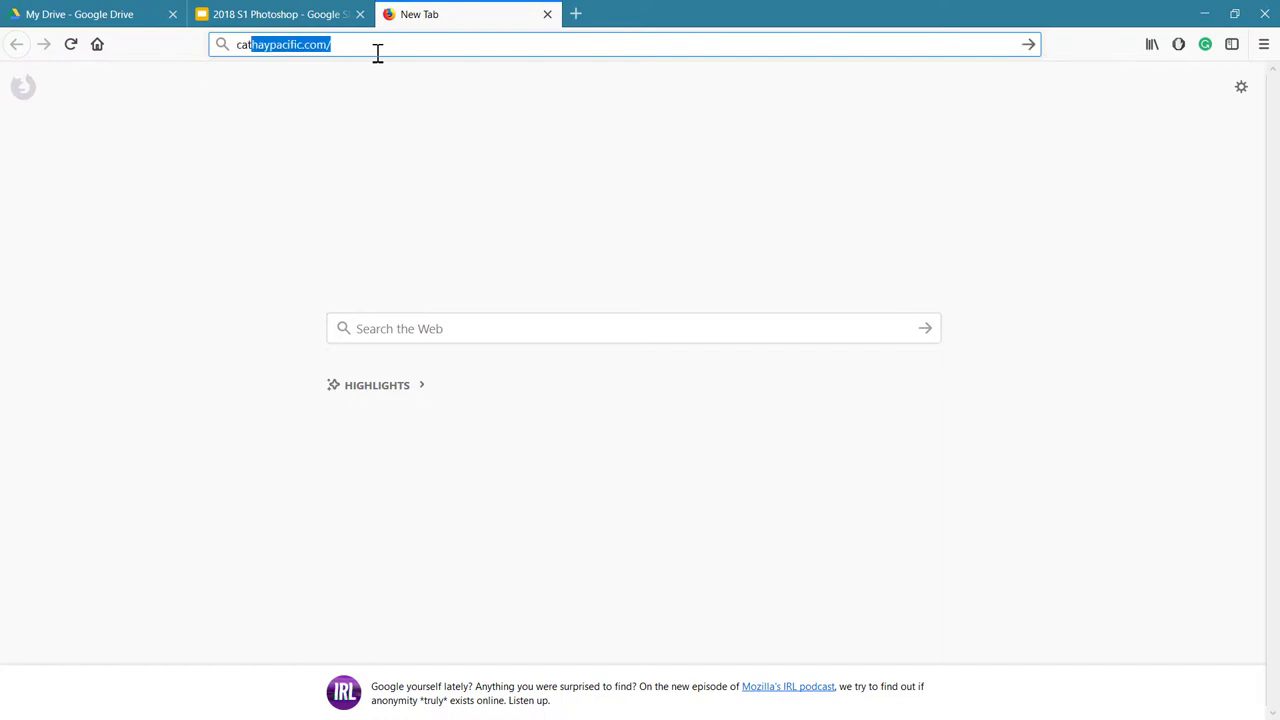
key("BackSpace")
key("BackSpace")
key("BackSpace")
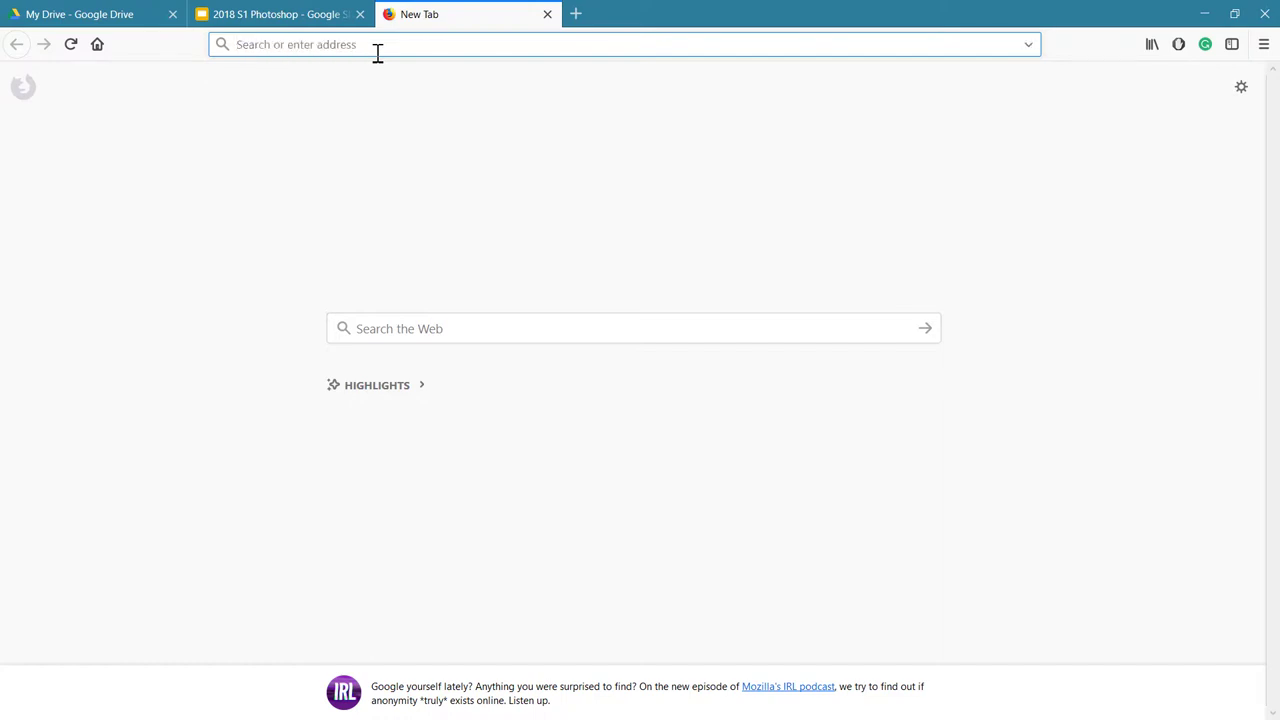
type("superman")
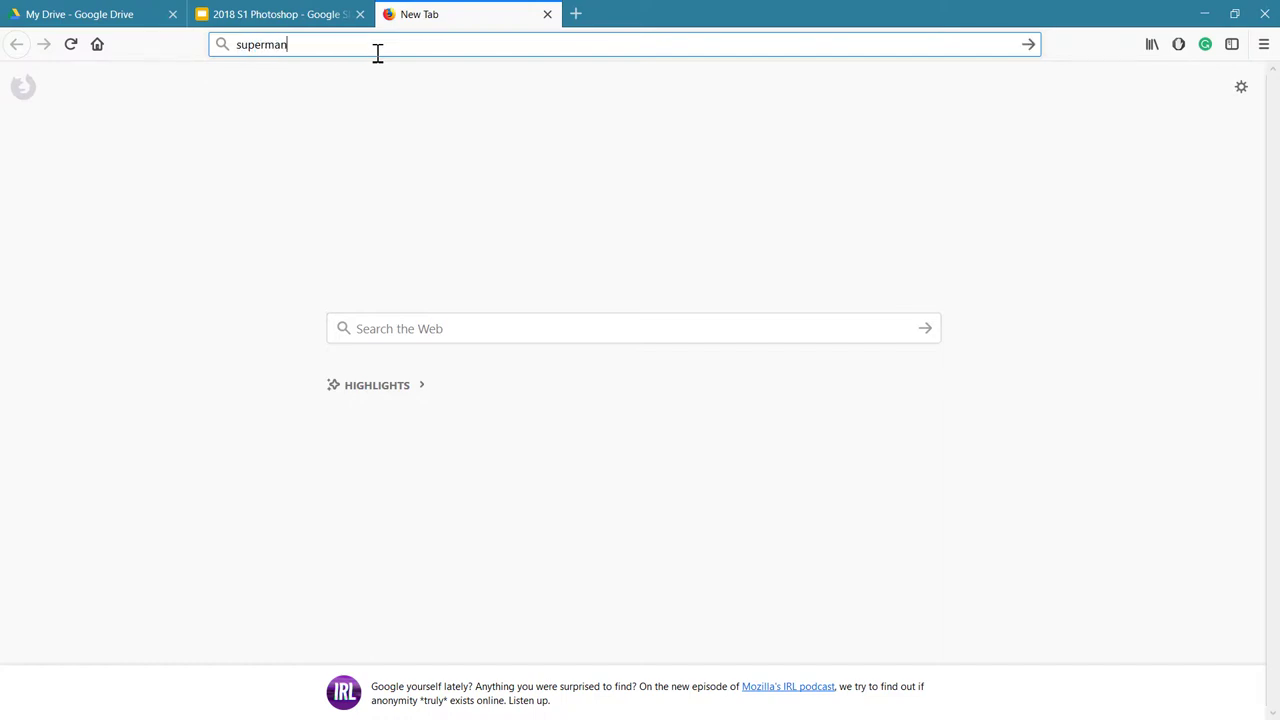
key("Return")
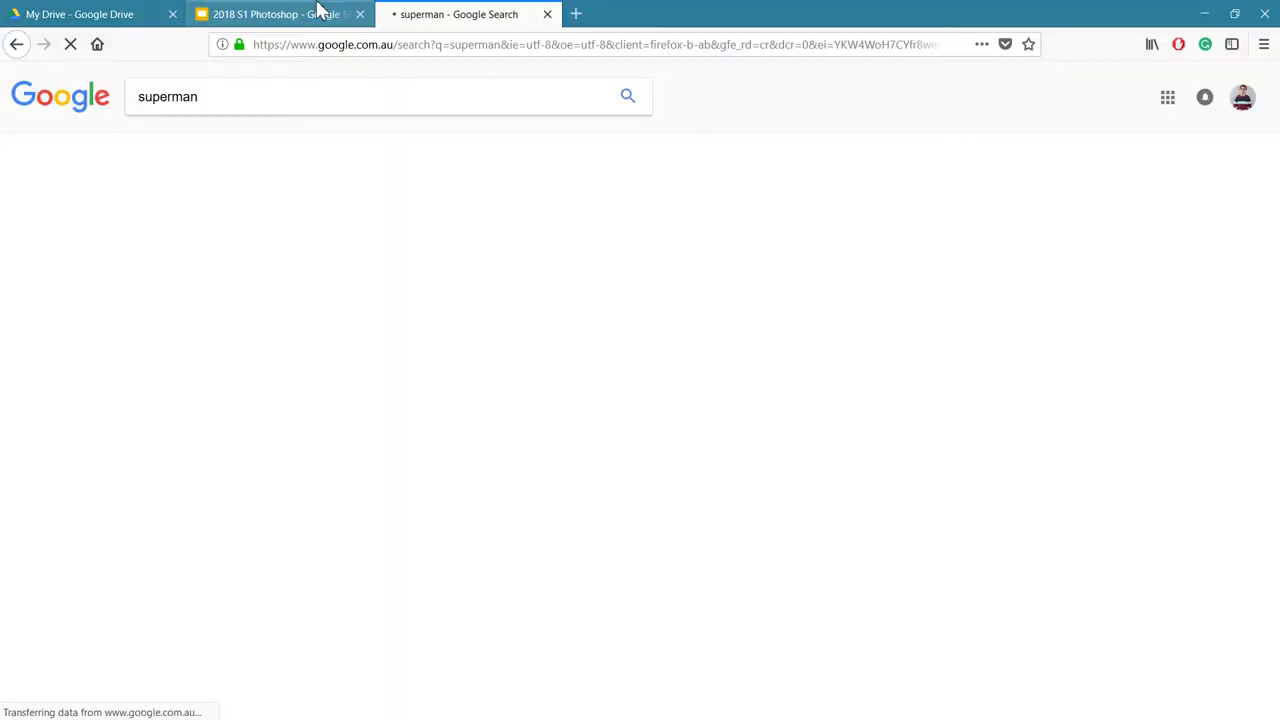
key("F11")
left_click(200, 92)
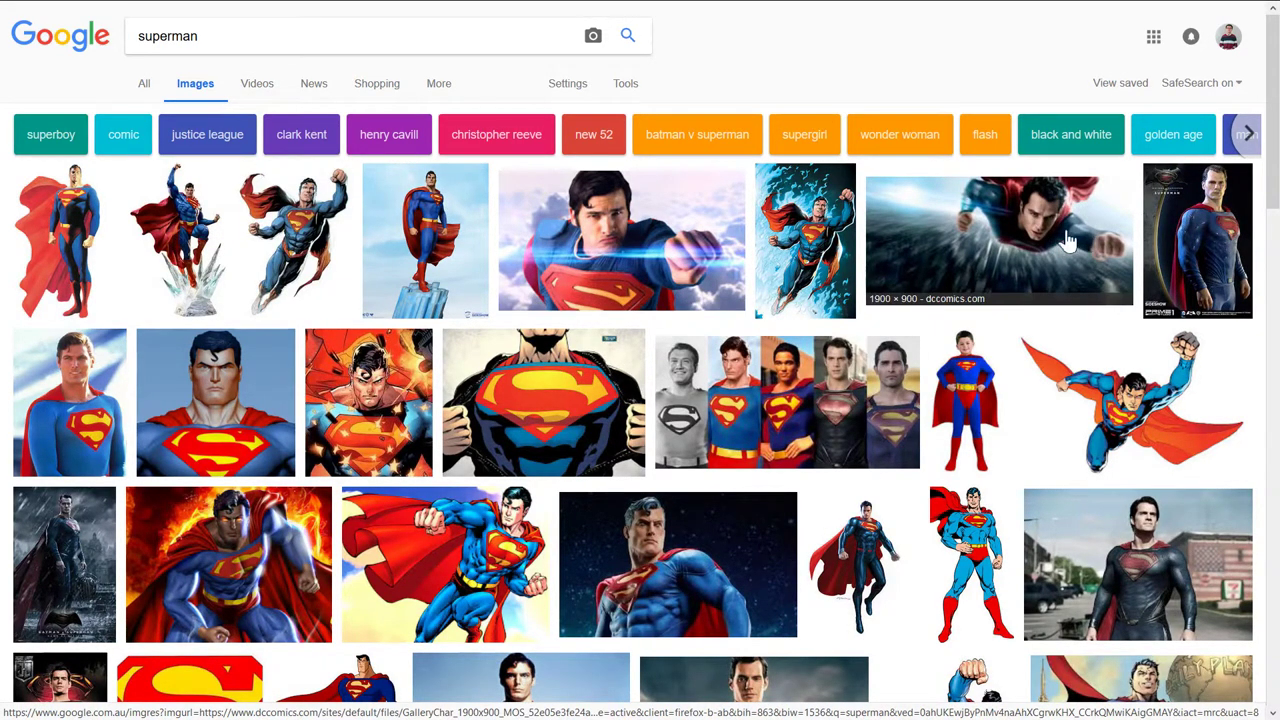
Preview several Superman thumbnails, including the comic-style and statue images, then close the preview.
left_click(1232, 232)
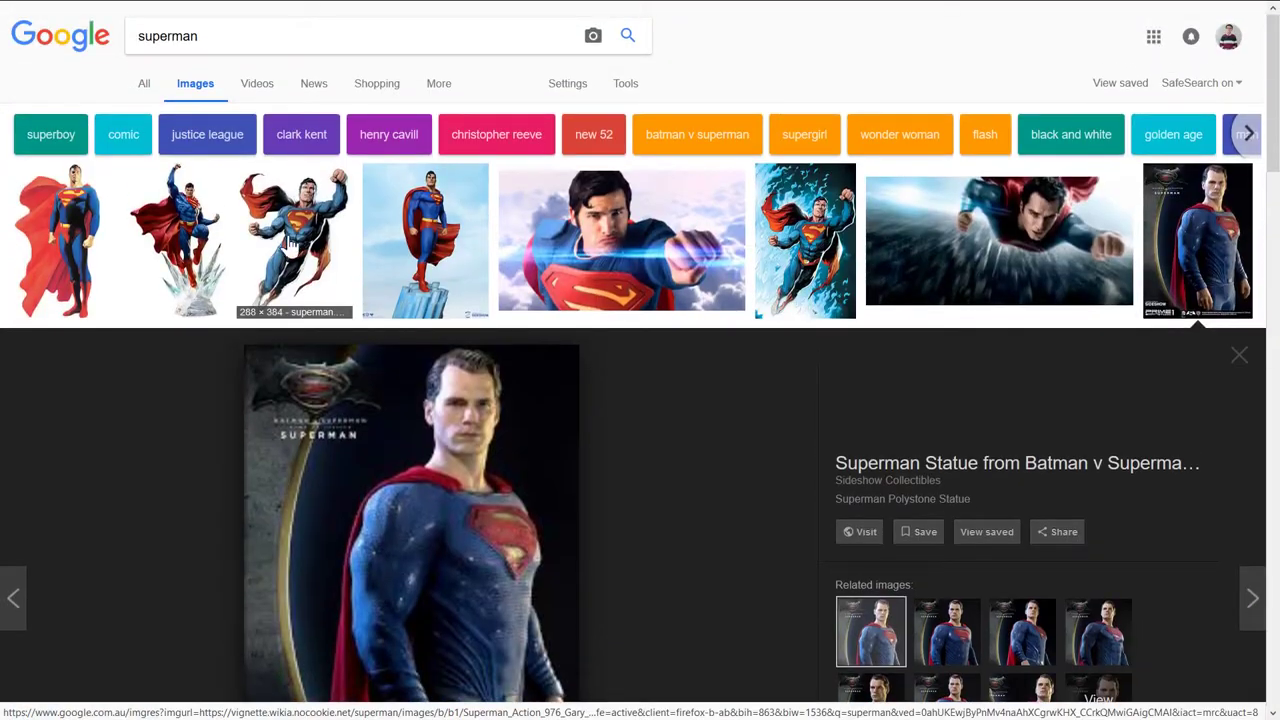
left_click(290, 240)
scroll(170, 232, "up", 2)
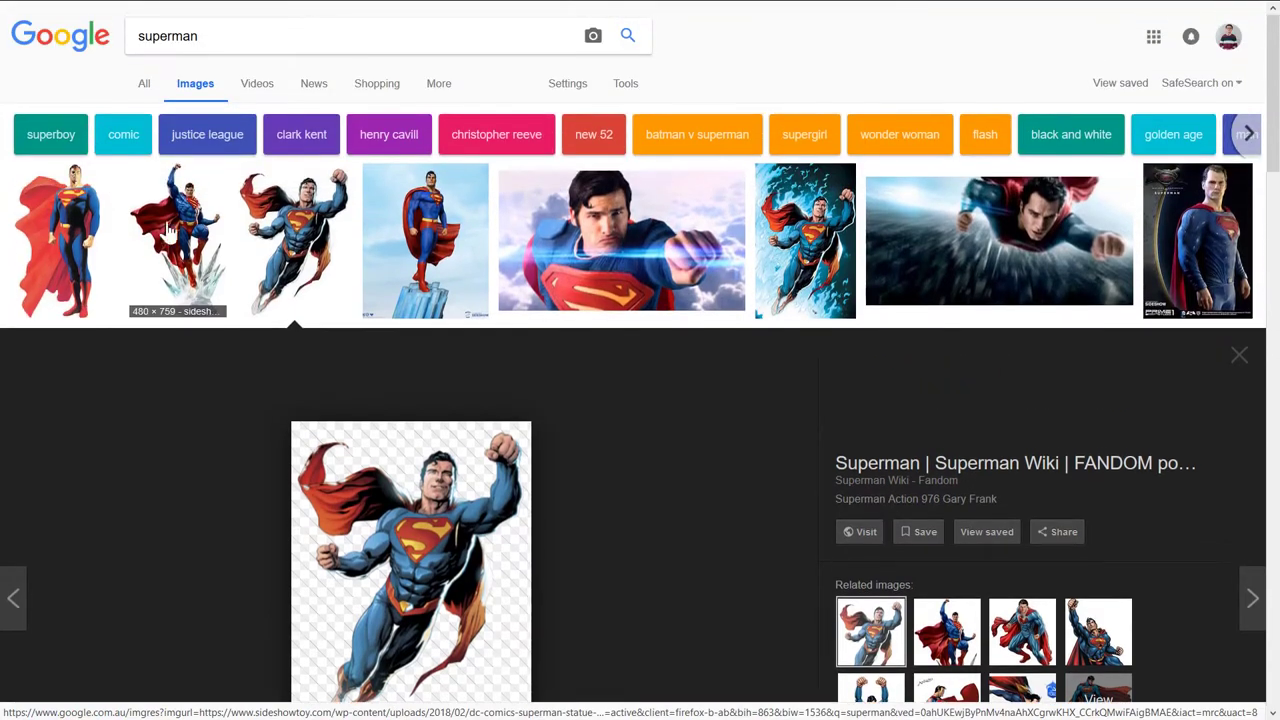
left_click(60, 235)
left_click(180, 70)
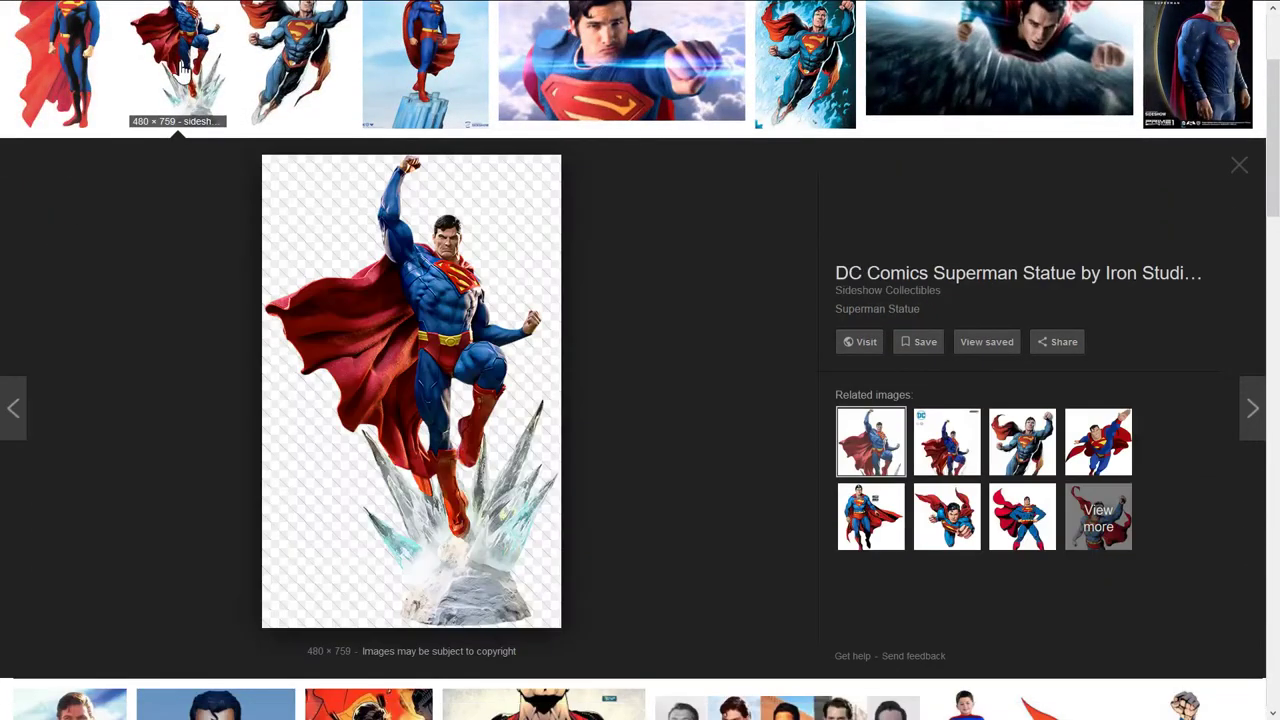
scroll(303, 223, "up", 2)
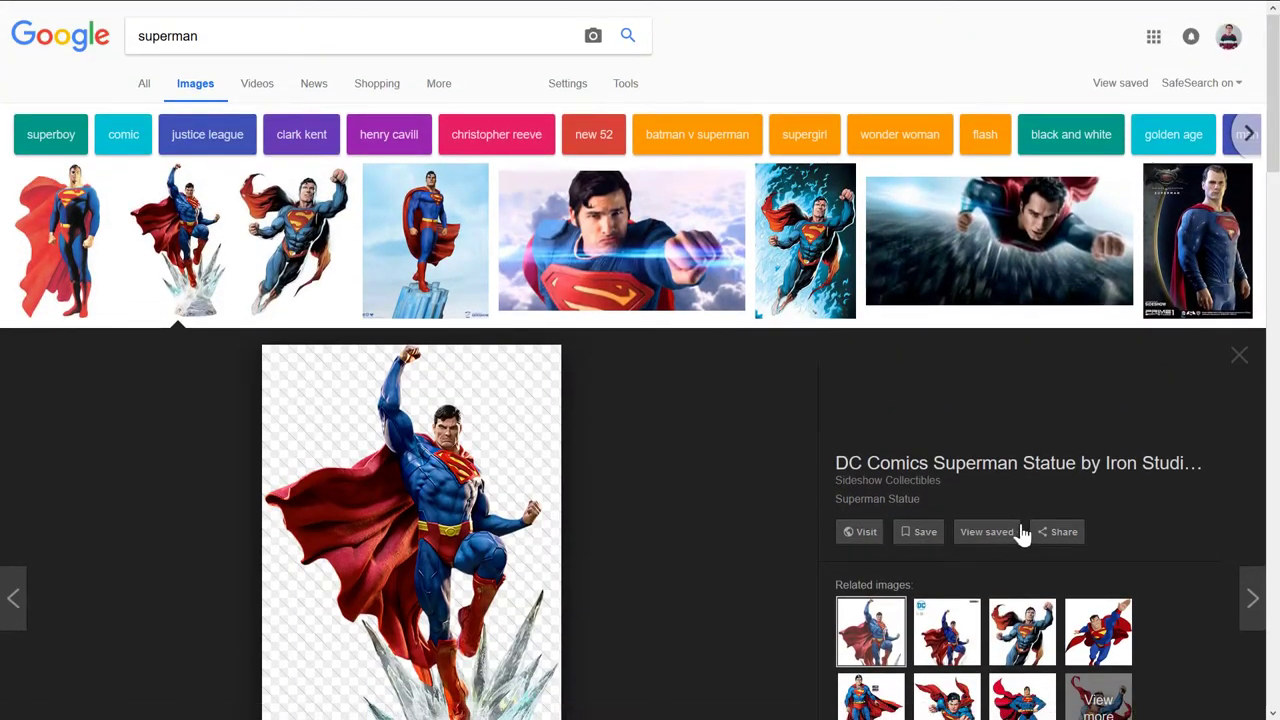
scroll(470, 495, "down", 2)
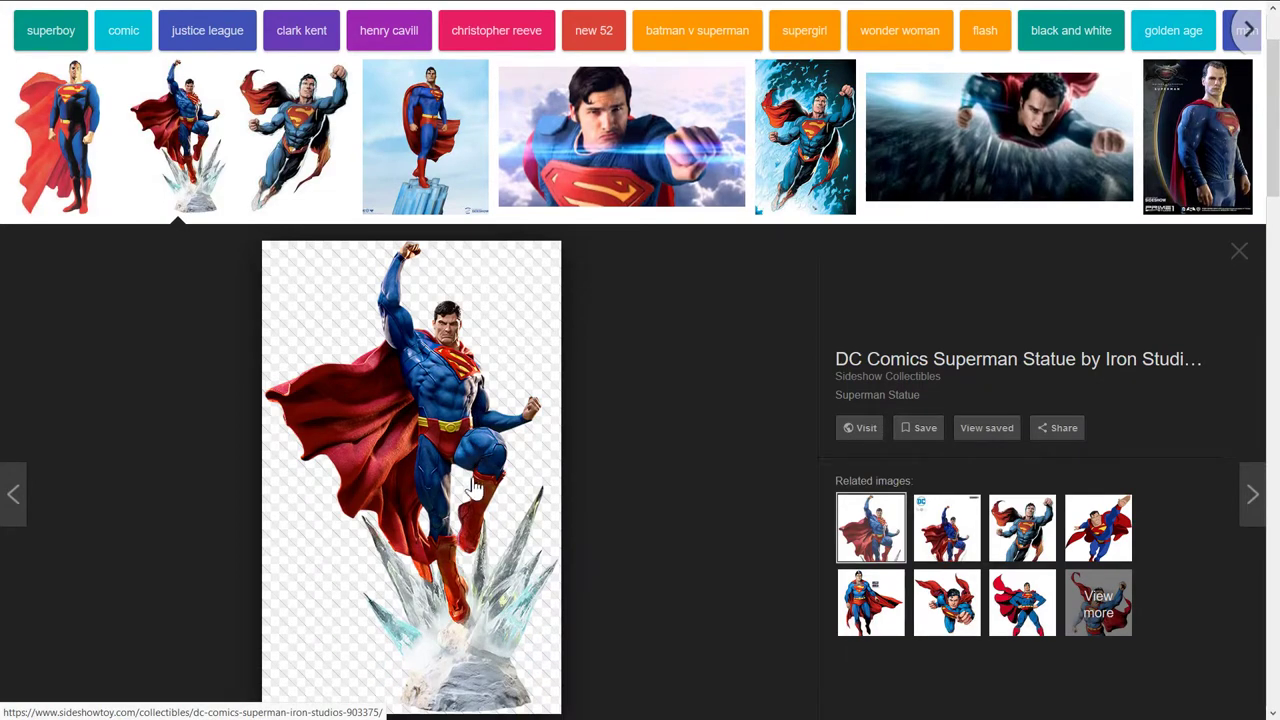
left_click(1245, 258)
scroll(445, 240, "up", 2)
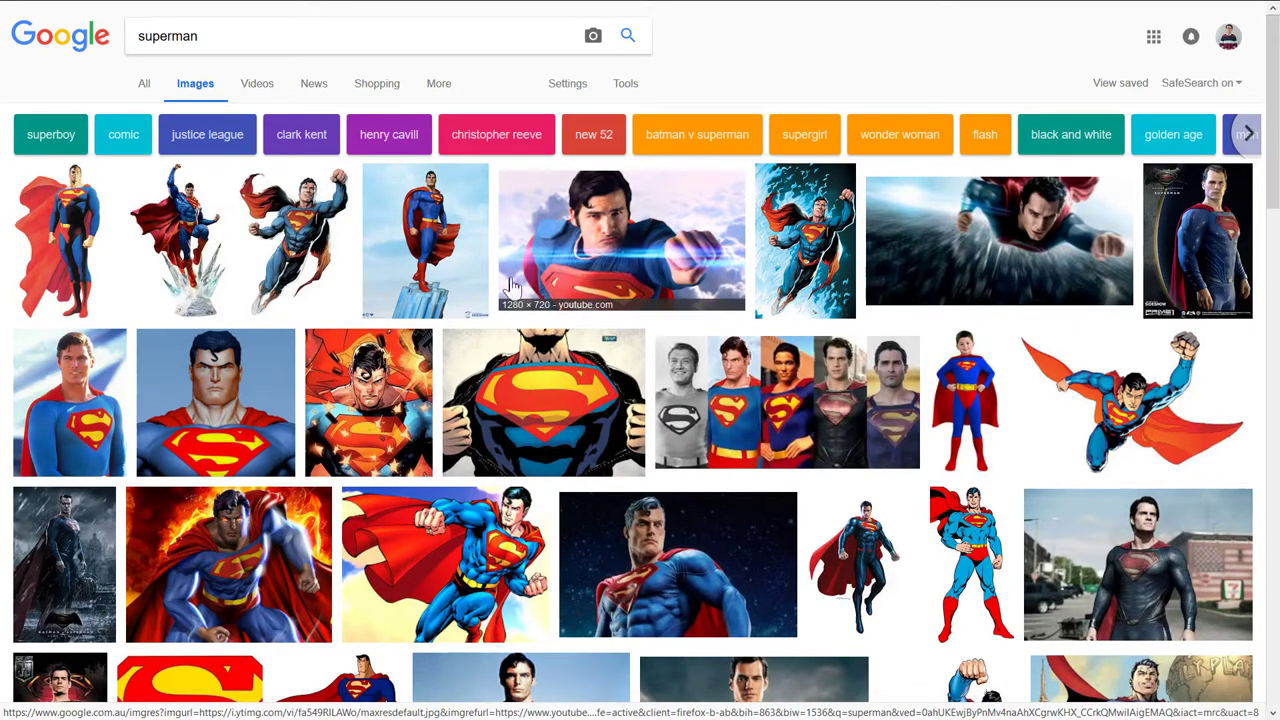
Preview the 1280 × 720 Superman-in-the-clouds photo and return to the Google Slides tab.
left_click(598, 228)
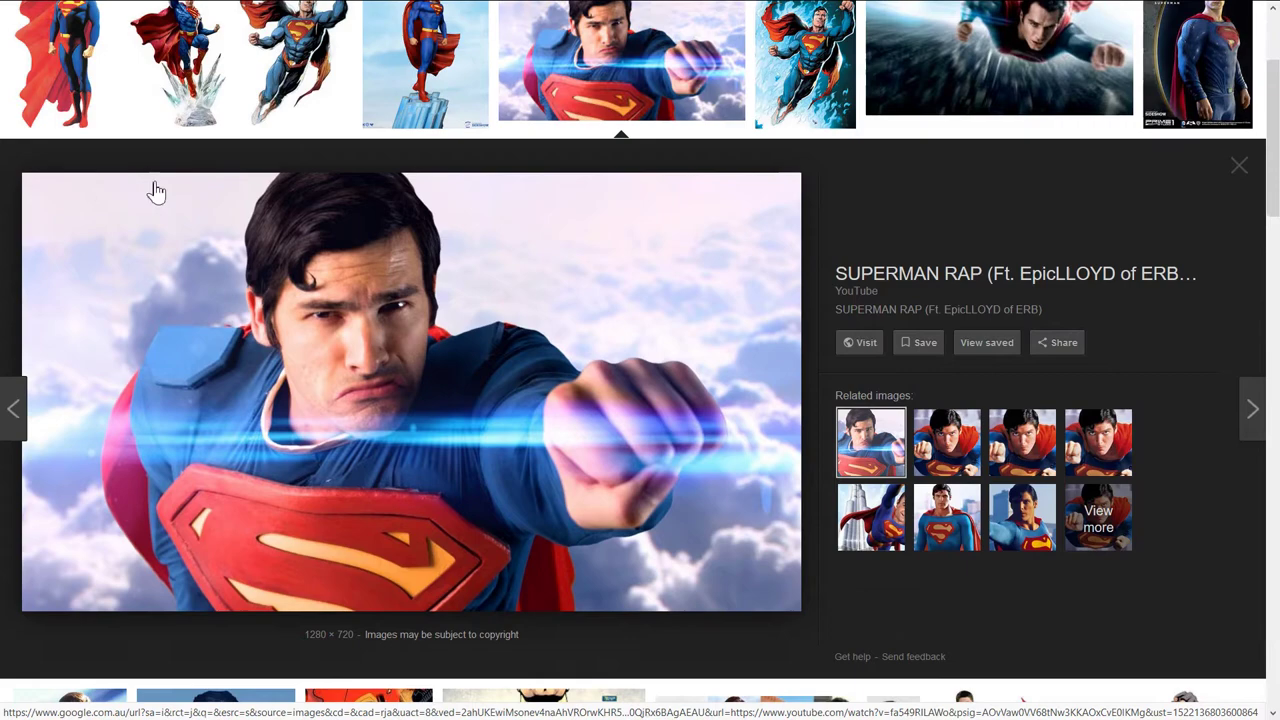
mouse_move(57, 11)
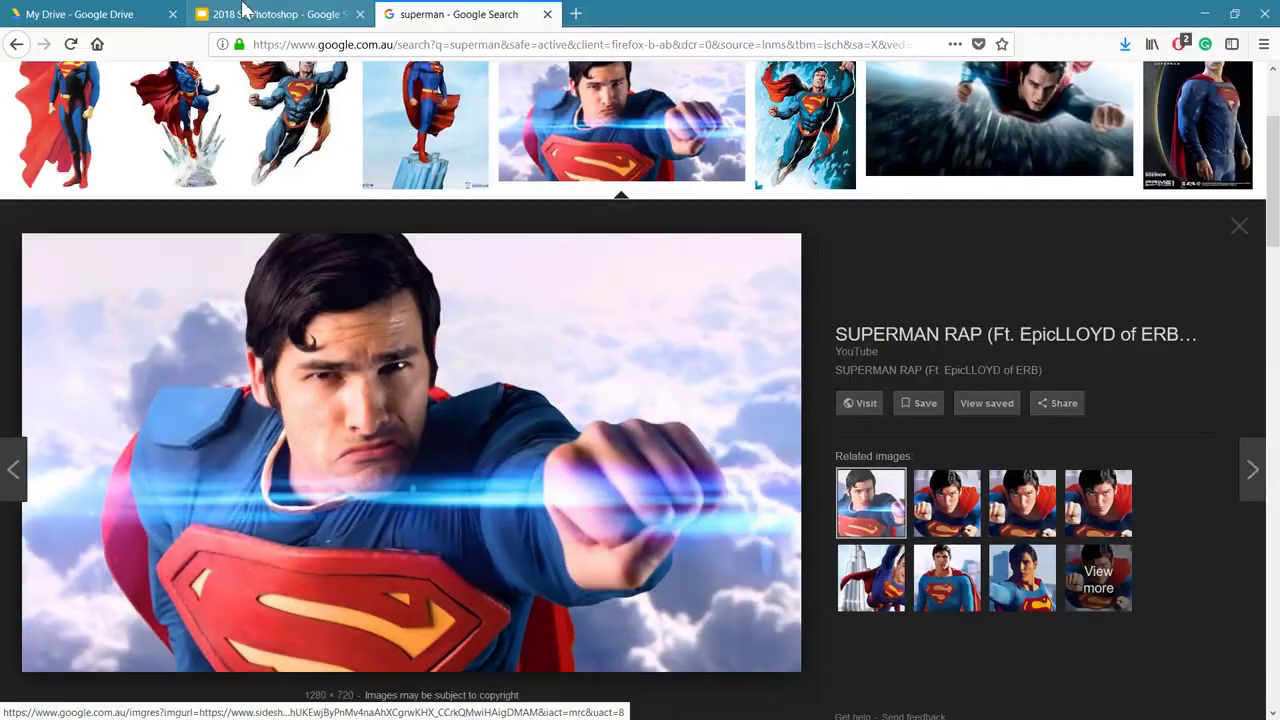
left_click(255, 12)
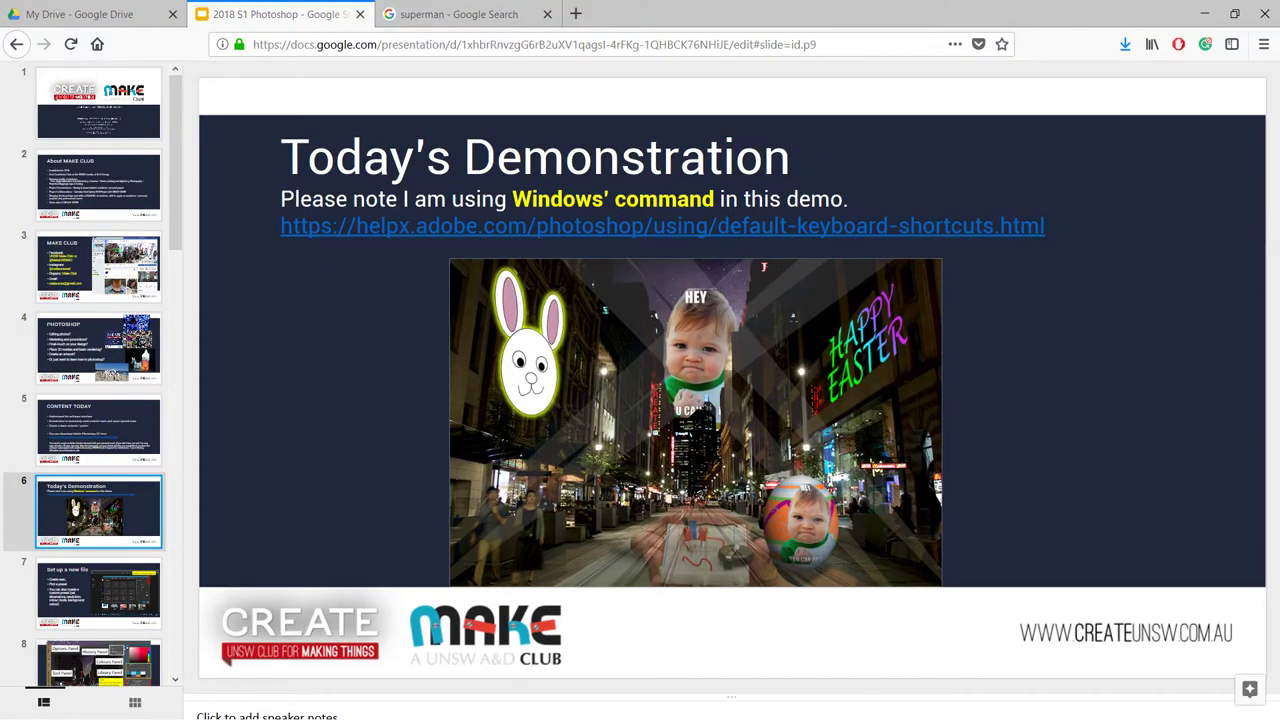
Switch from Firefox to Photoshop with Alt+Tab.
key("alt+Tab")
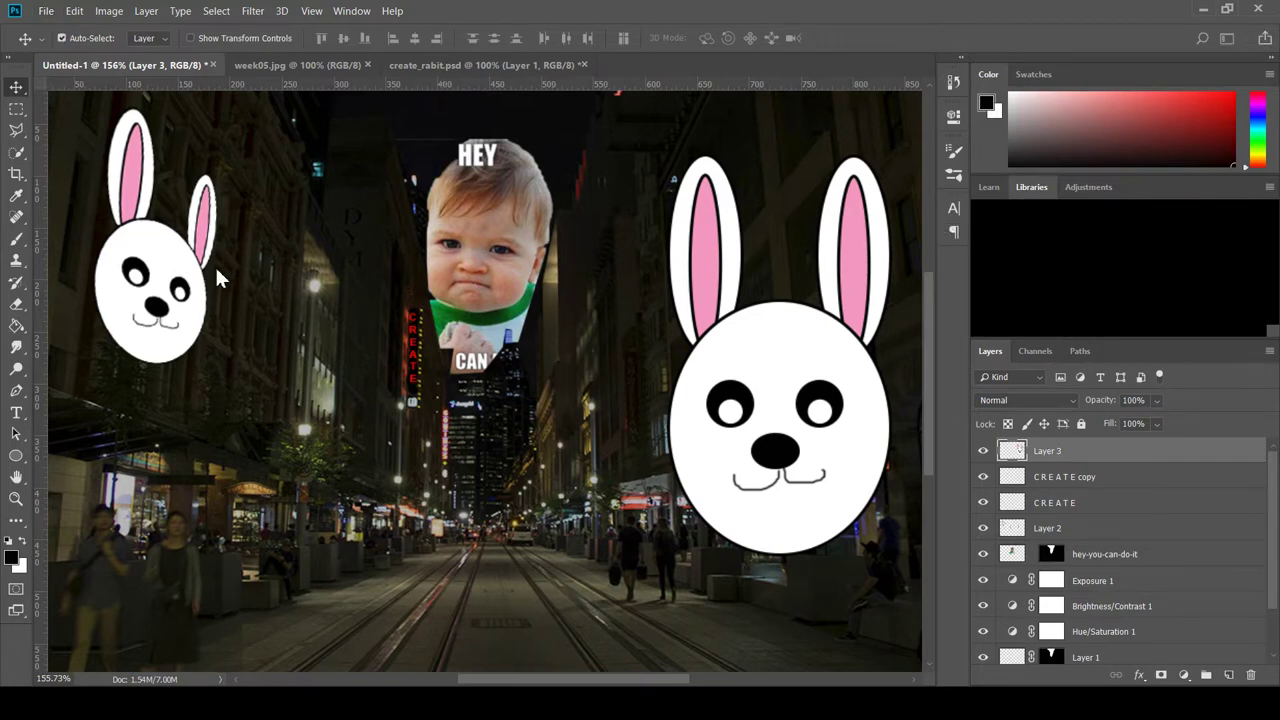
Place the hey-you-can-do-it meme into superman.jpg, scaled to about 228% over Superman's face.
key("ctrl+alt+n")
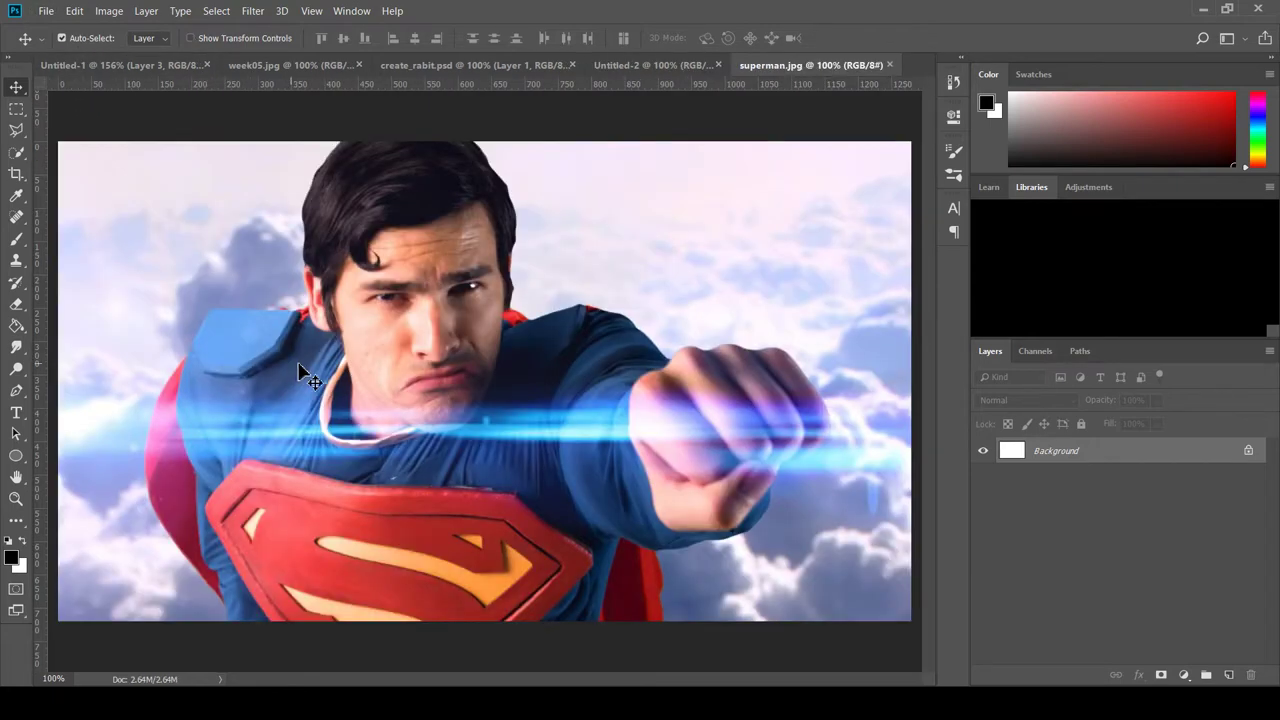
left_click(718, 64)
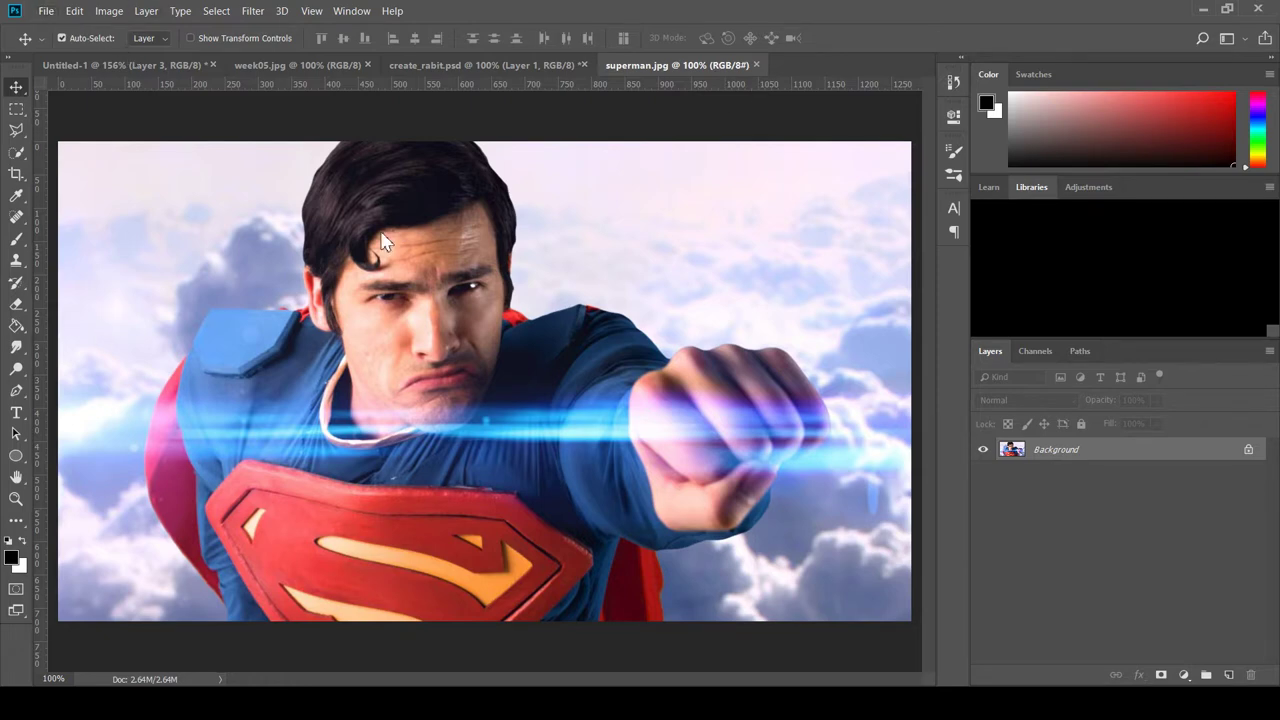
left_click_drag(378, 410, 386, 402)
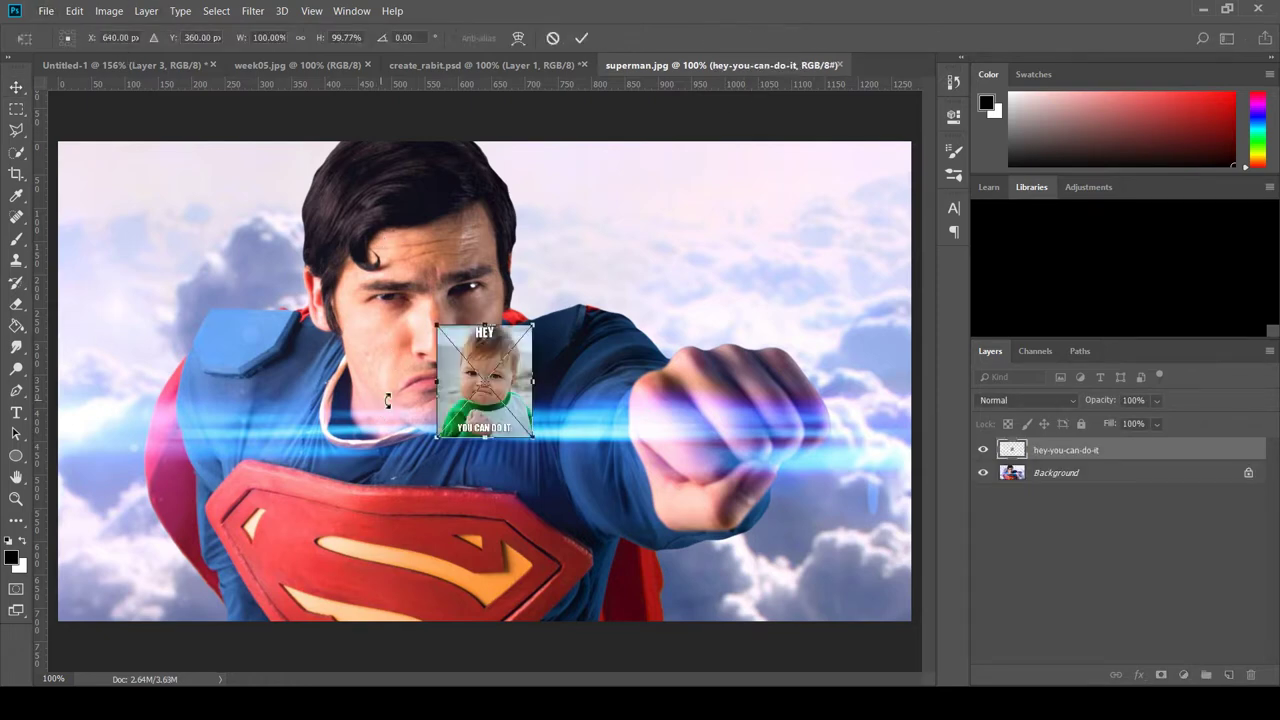
left_click_drag(535, 446, 702, 556)
left_click_drag(592, 446, 530, 329)
key("Return")
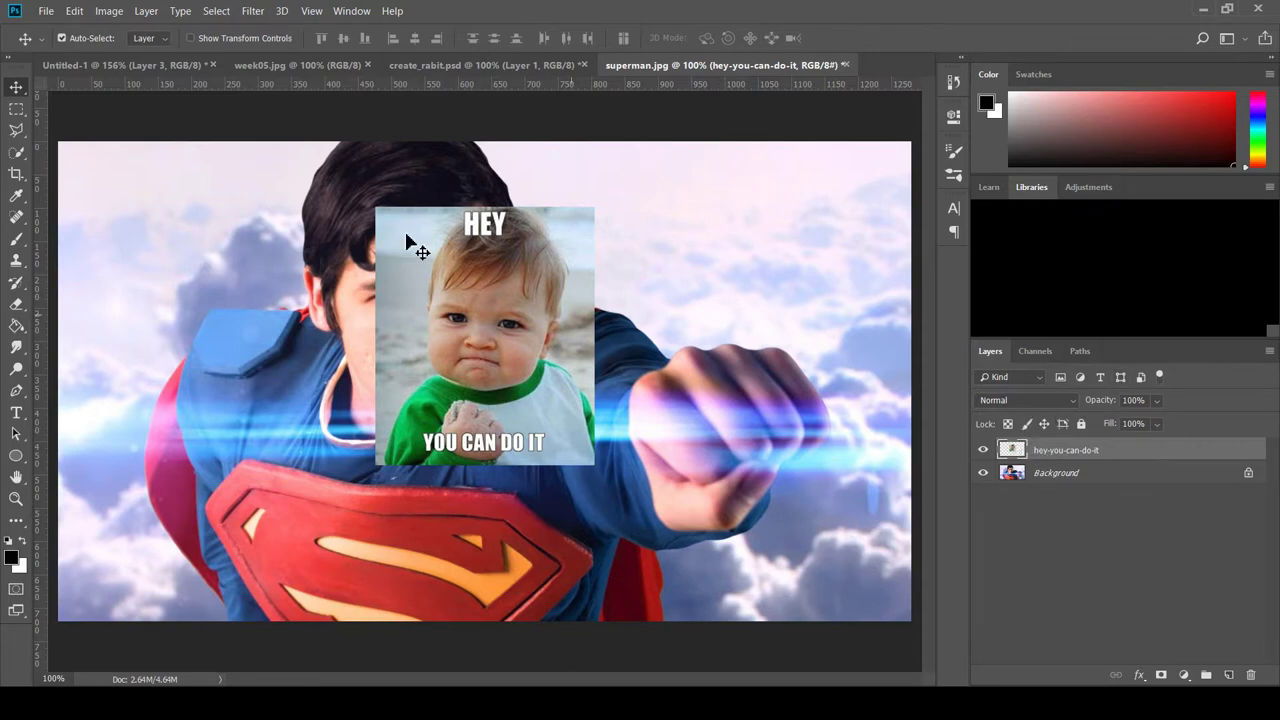
Select the Brush tool, then the Eraser tool, ready to erase parts of the meme layer.
left_click(16, 240)
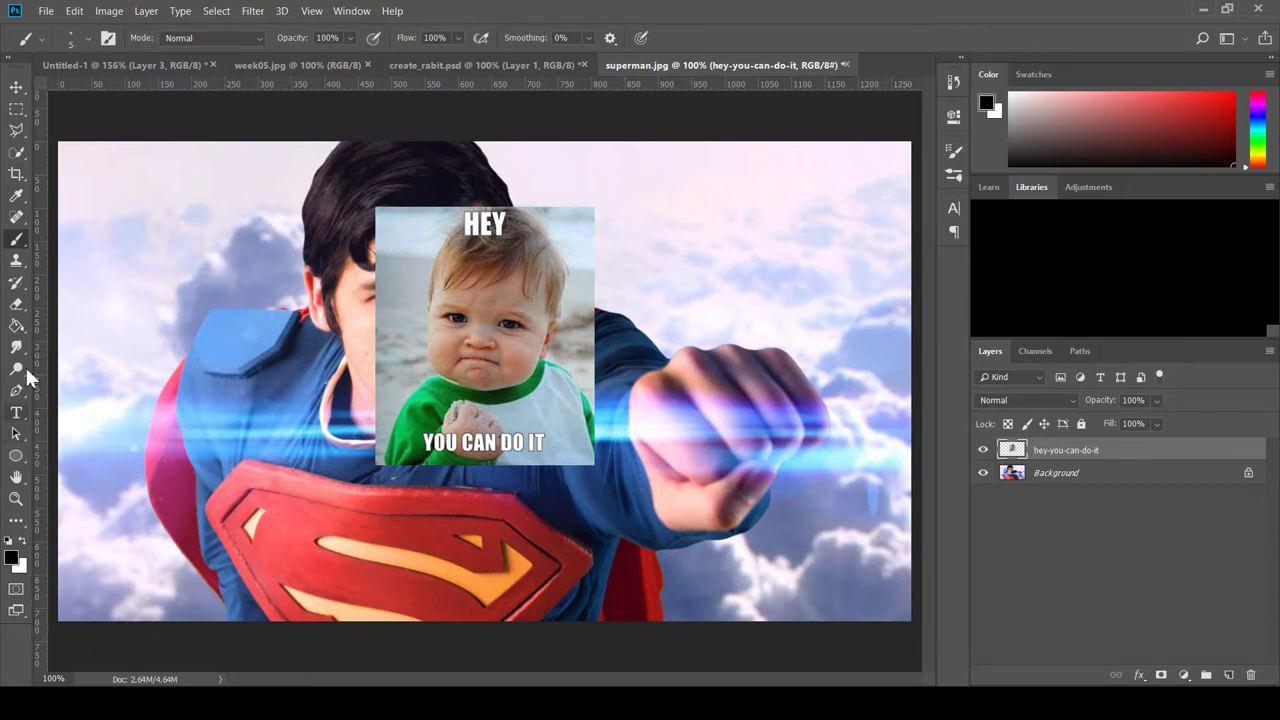
left_click(16, 304)
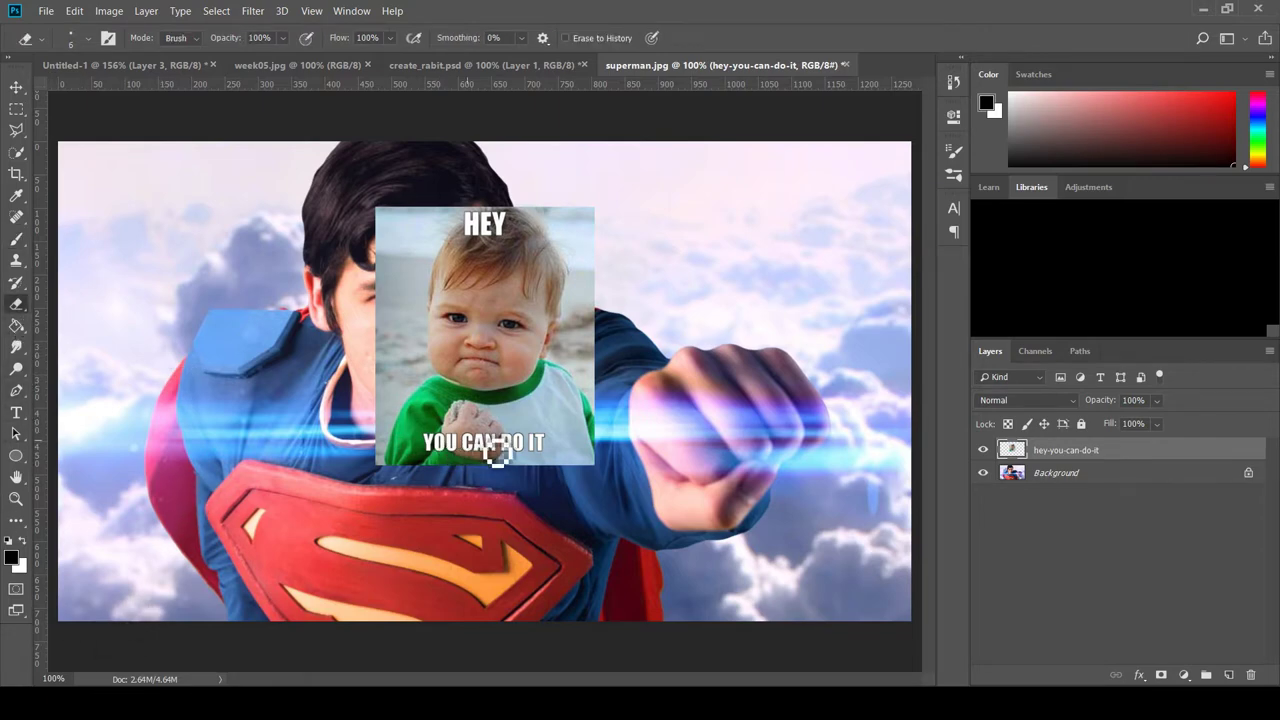
Quick-select the meme minus the baby's head and delete everything around the head.
left_click(16, 152)
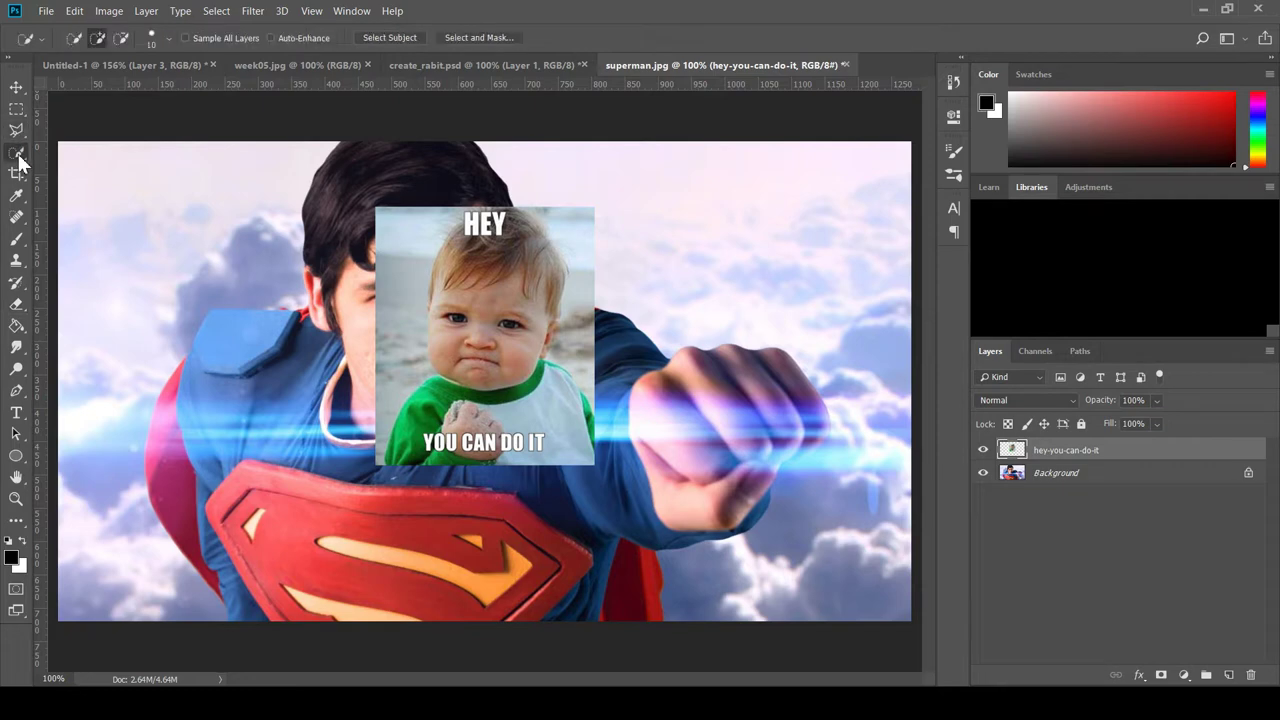
left_click_drag(417, 422, 408, 263)
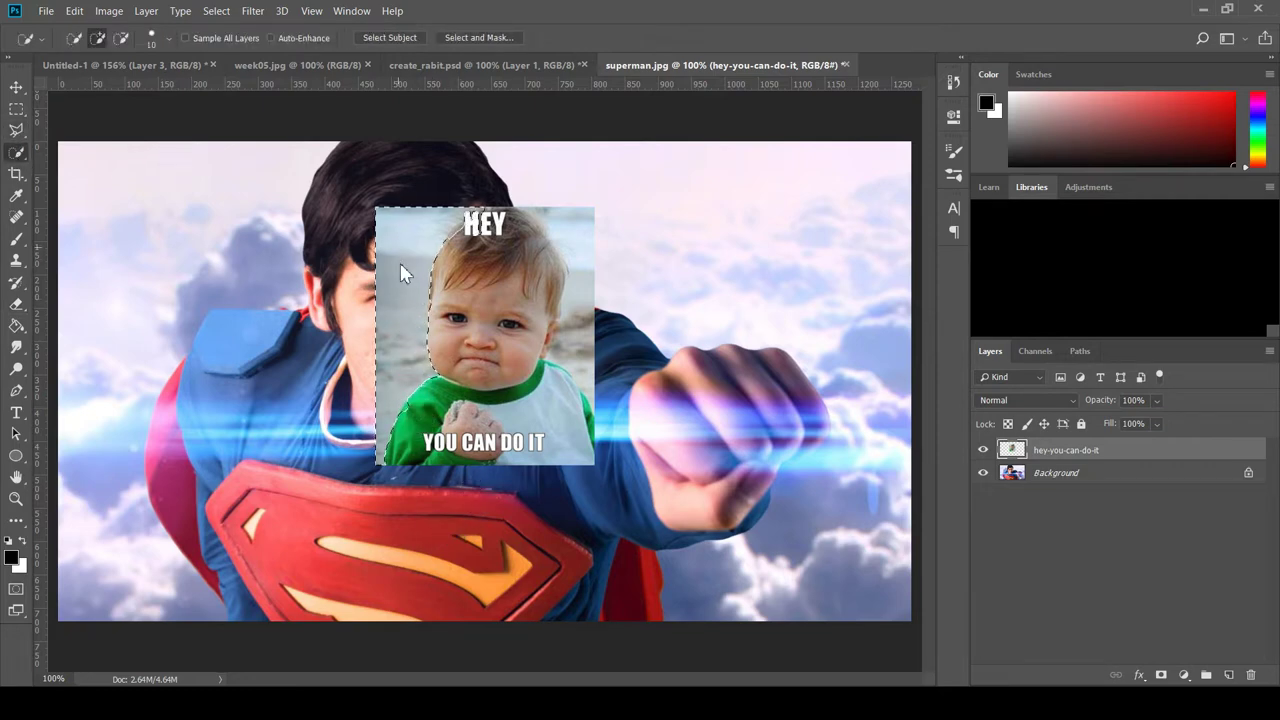
mouse_move(417, 467)
left_mouse_down()
mouse_move(517, 469)
mouse_move(591, 453)
mouse_move(547, 453)
mouse_move(586, 439)
mouse_move(601, 293)
left_mouse_up()
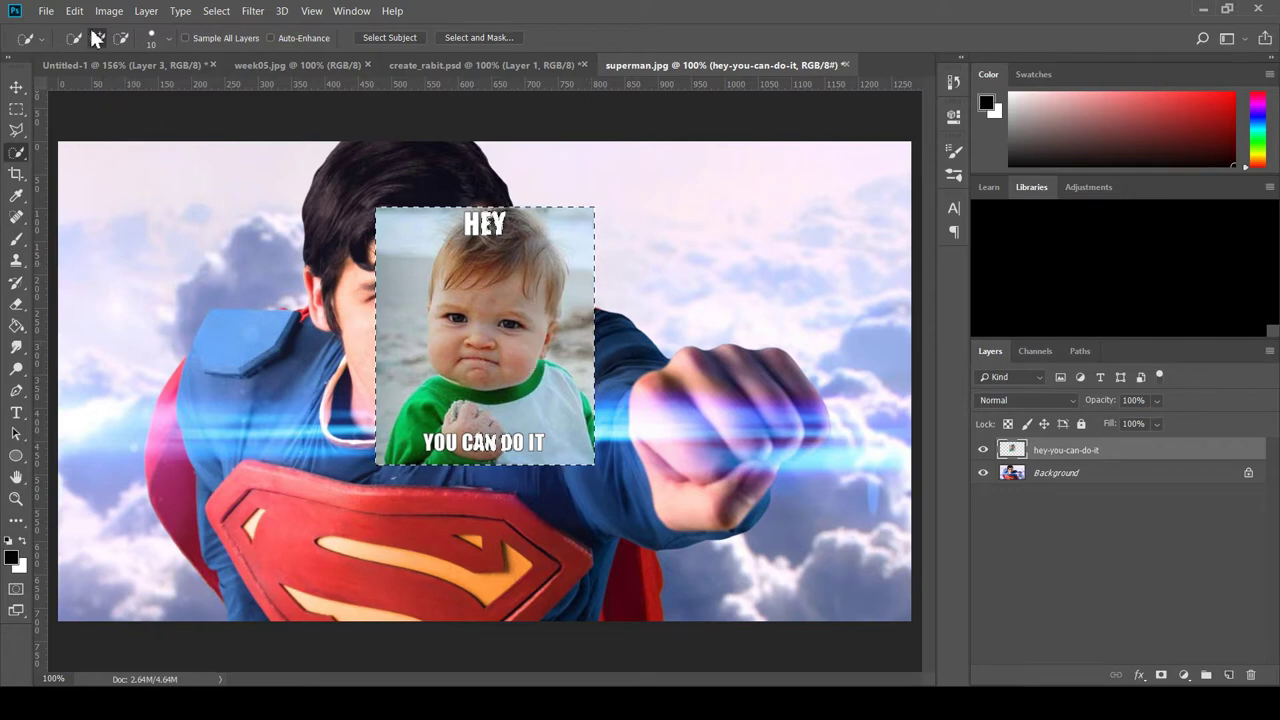
left_click(121, 40)
mouse_move(527, 263)
left_mouse_down()
mouse_move(521, 232)
mouse_move(546, 246)
mouse_move(561, 290)
mouse_move(524, 375)
mouse_move(465, 364)
left_mouse_up()
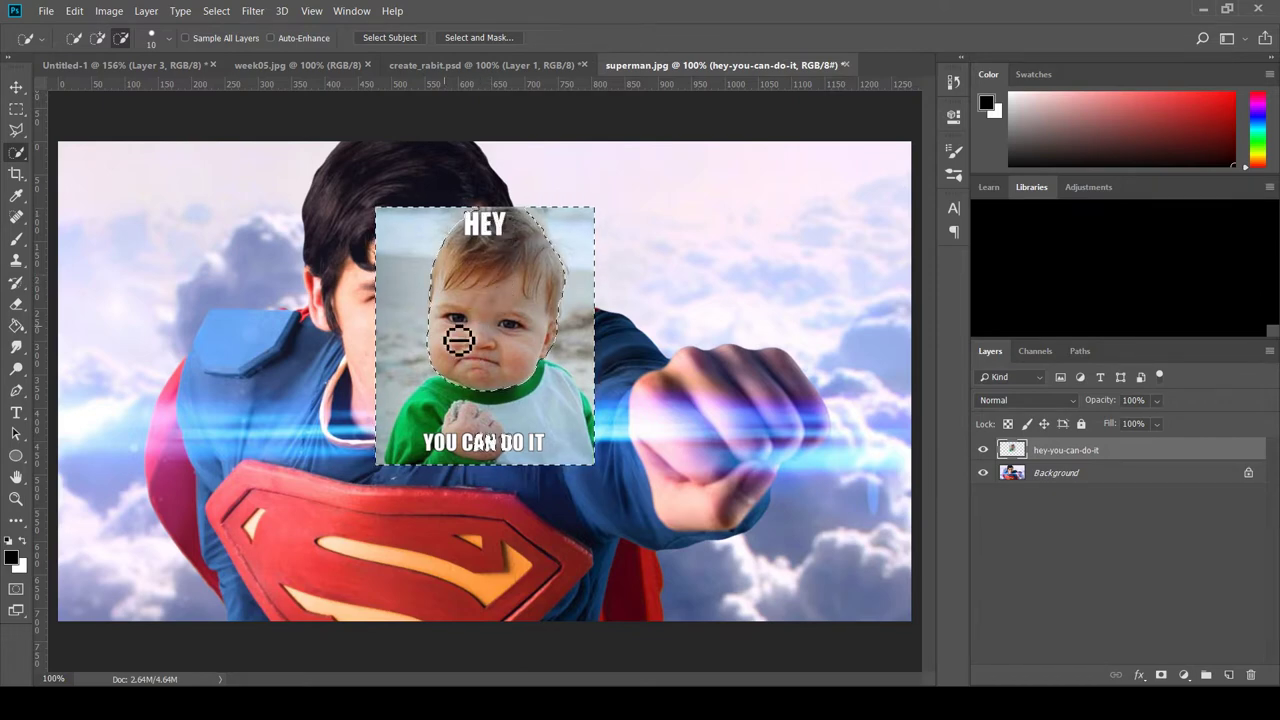
key("Delete")
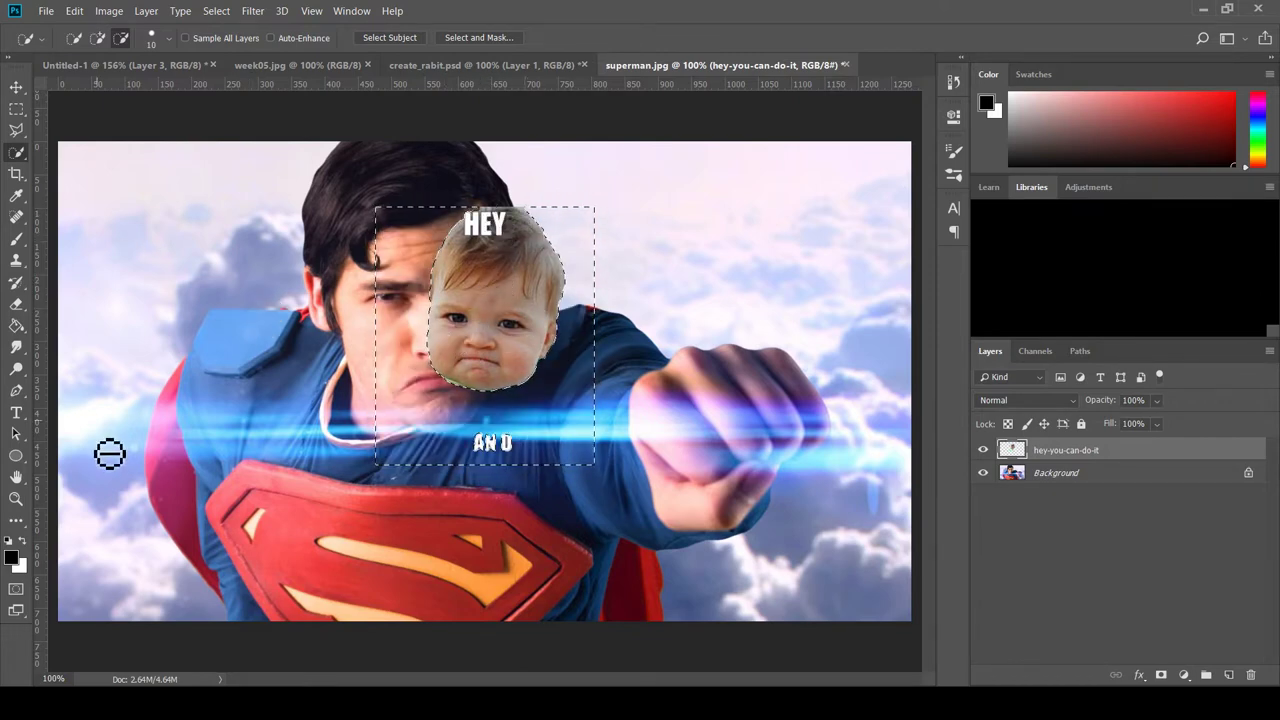
Deselect and erase the leftover 'AN D' caption letters with a size-25 eraser.
left_click(17, 240)
key("ctrl+d")
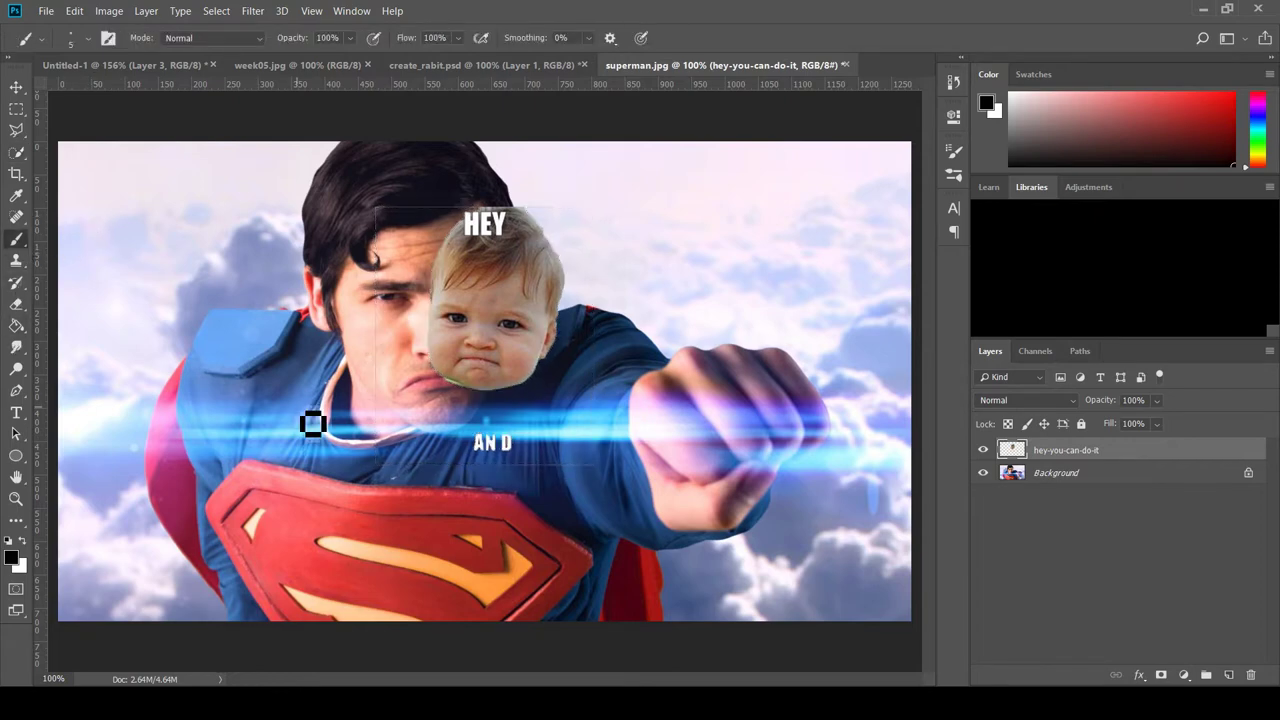
left_click(17, 304)
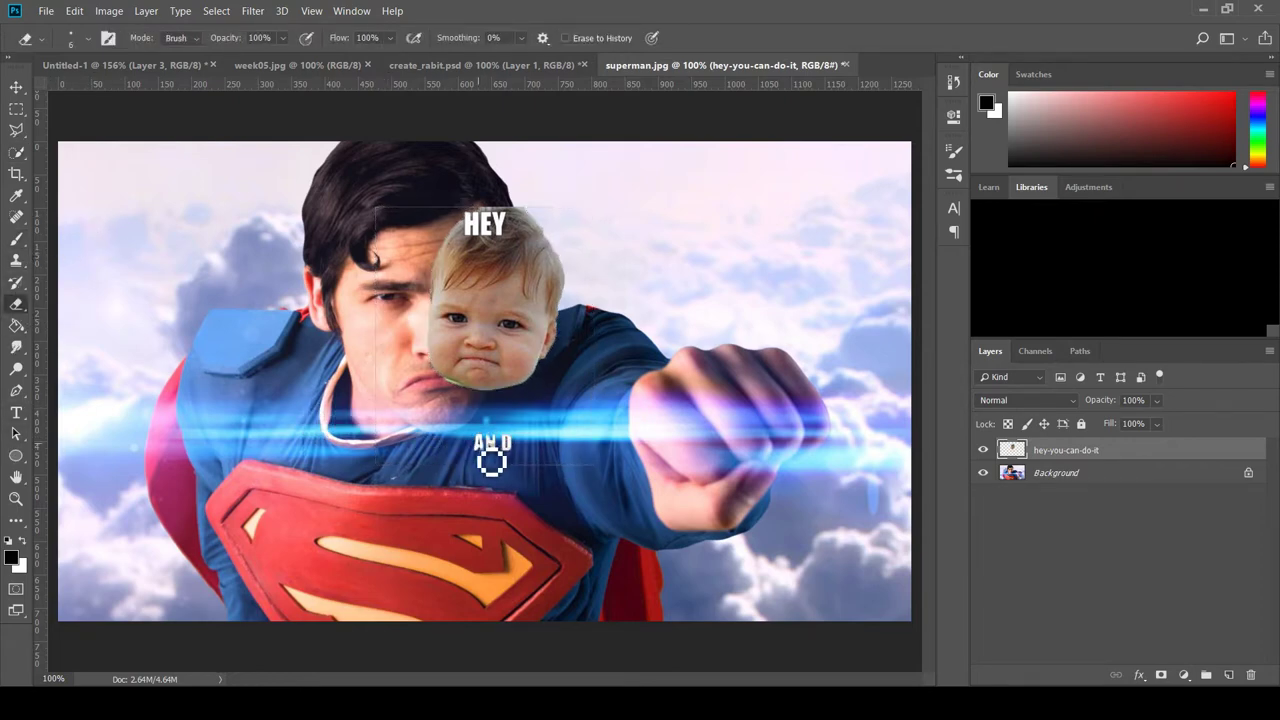
key("bracketright")
key("bracketright")
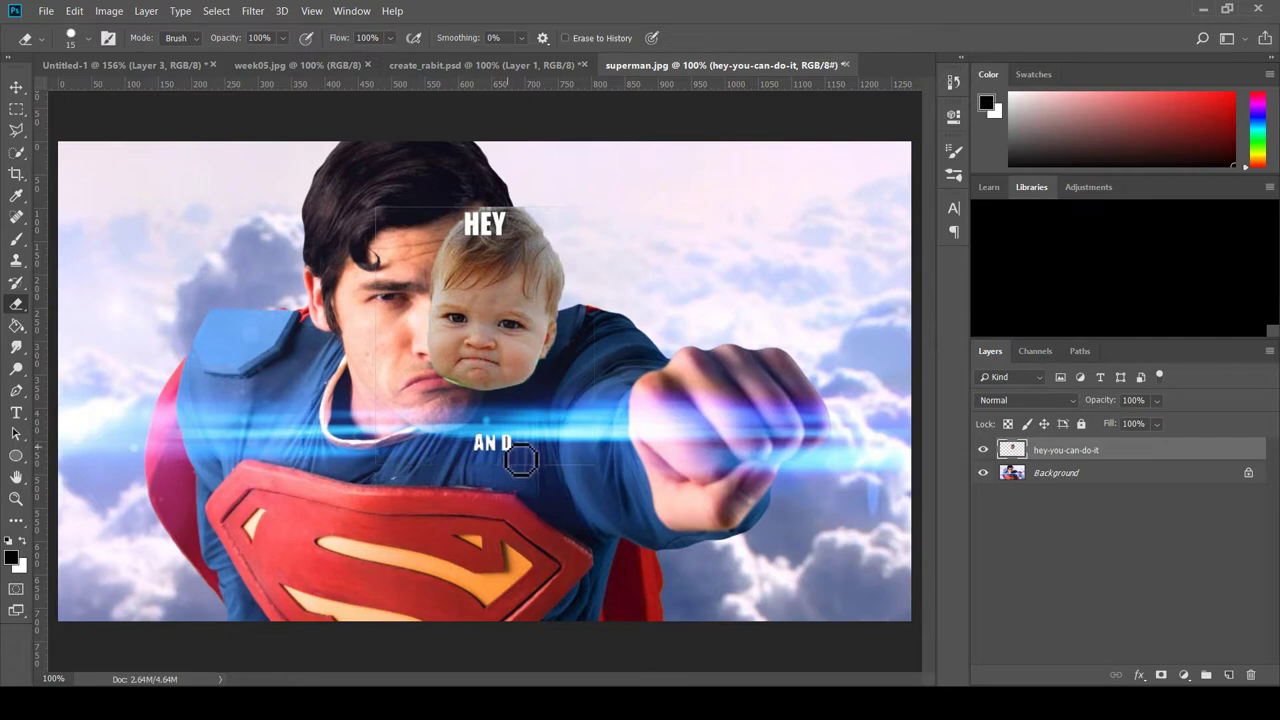
mouse_move(520, 458)
left_mouse_down()
mouse_move(485, 440)
mouse_move(534, 442)
left_mouse_up()
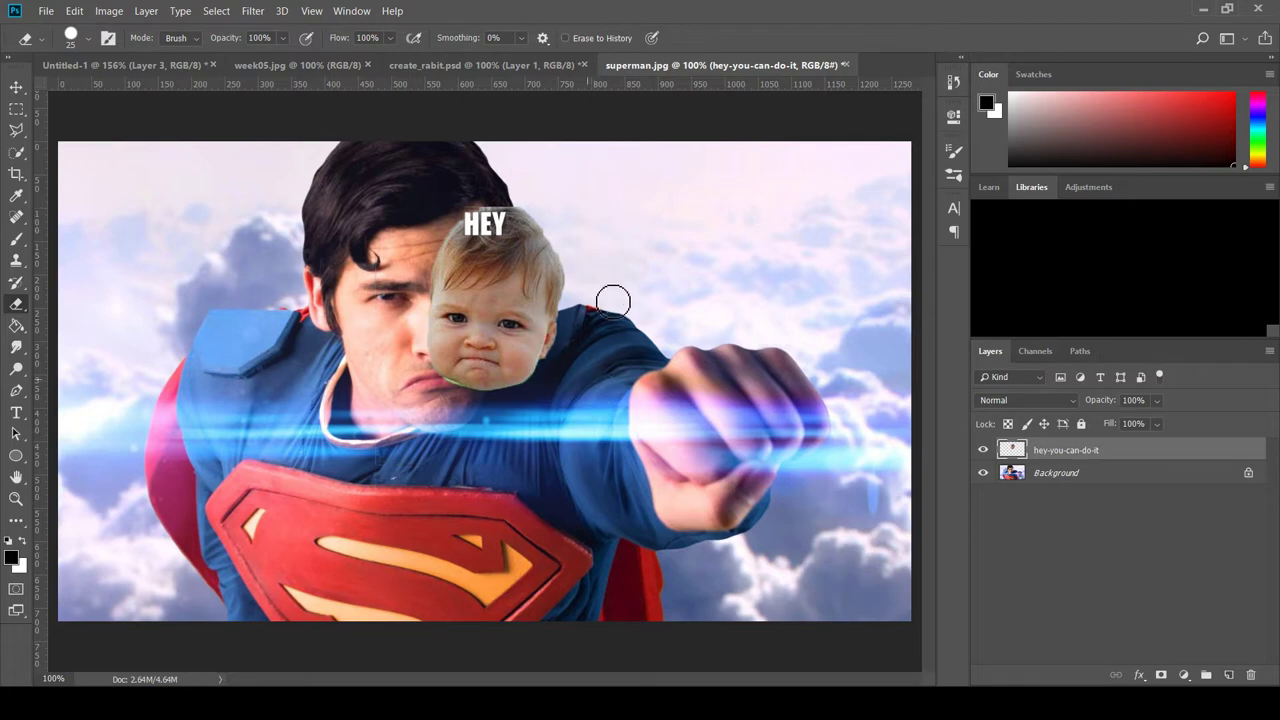
Move the baby's head toward Superman's face and flip it horizontally.
left_click(16, 88)
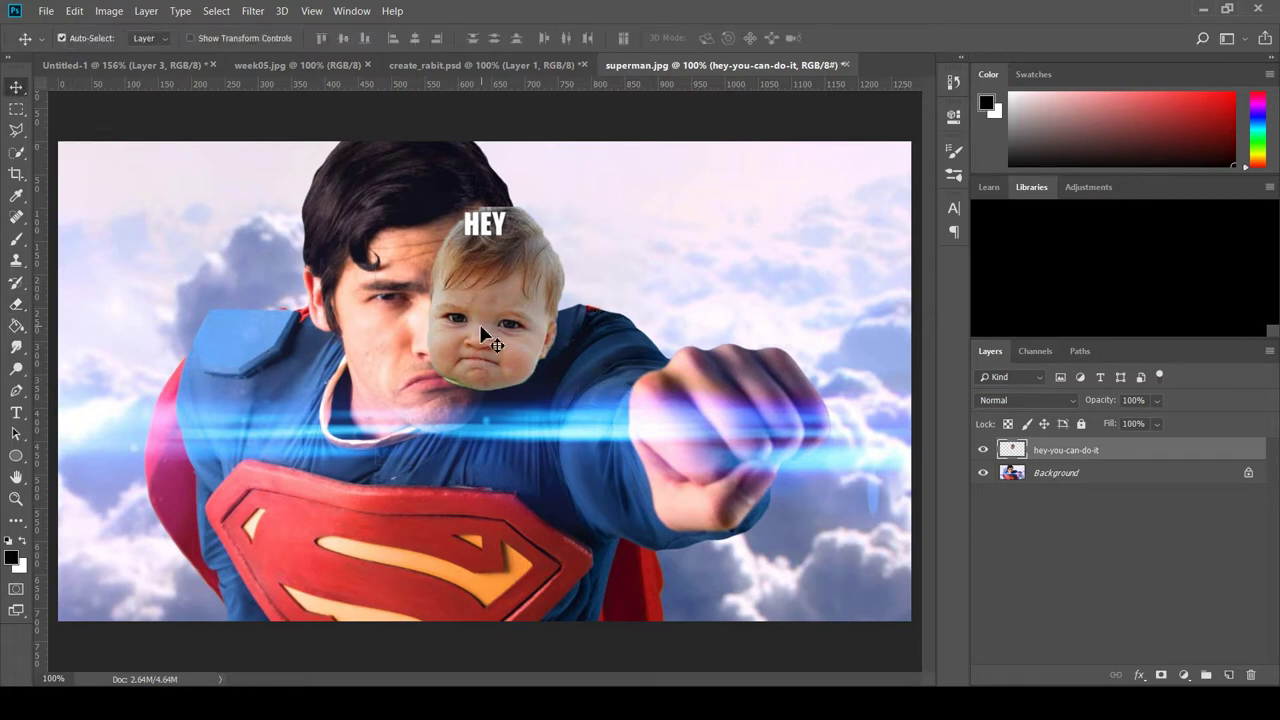
left_click_drag(491, 287, 431, 315)
key("ctrl+t")
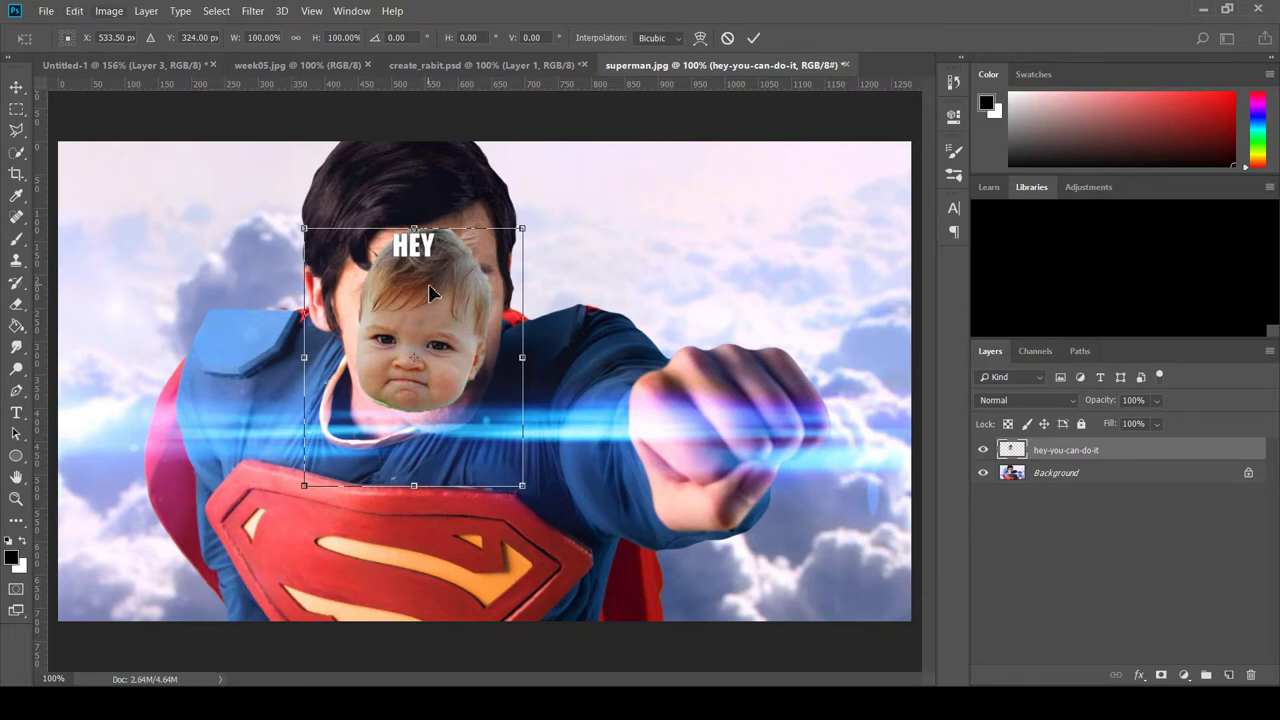
key("Return")
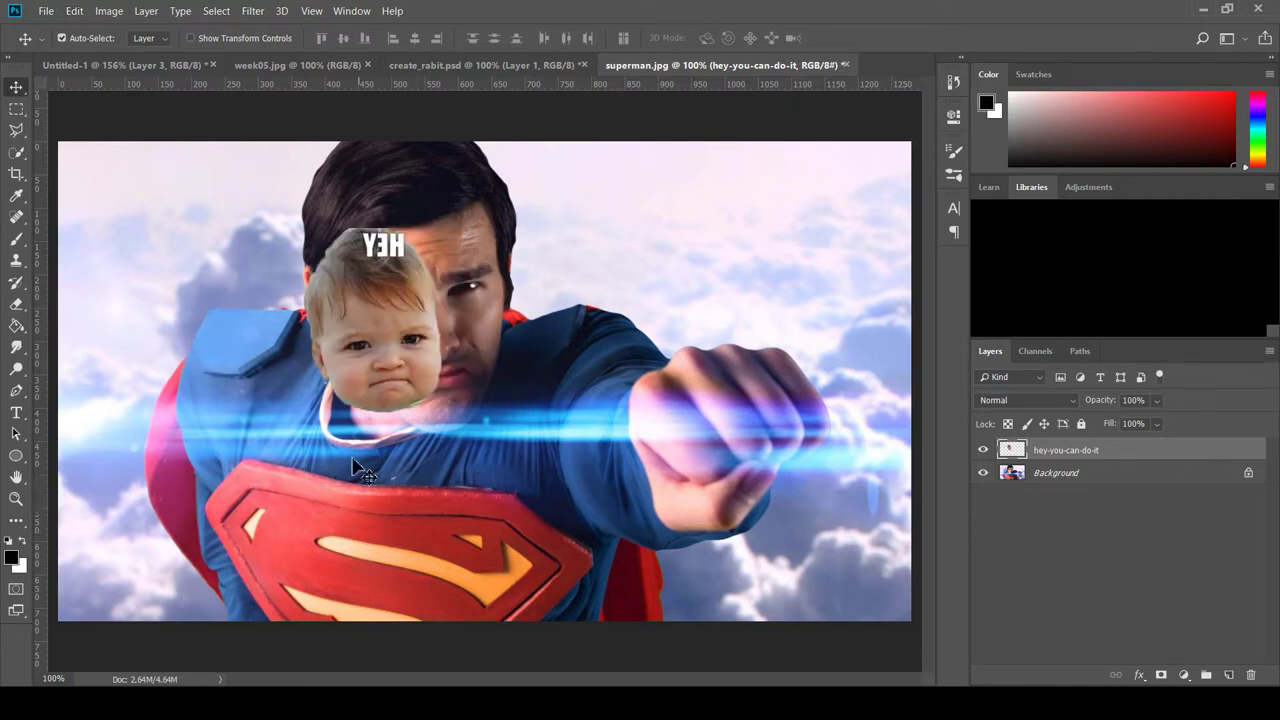
left_click_drag(395, 322, 412, 284)
Enlarge the mirrored baby's head to about 126% over Superman's face.
key("ctrl+t")
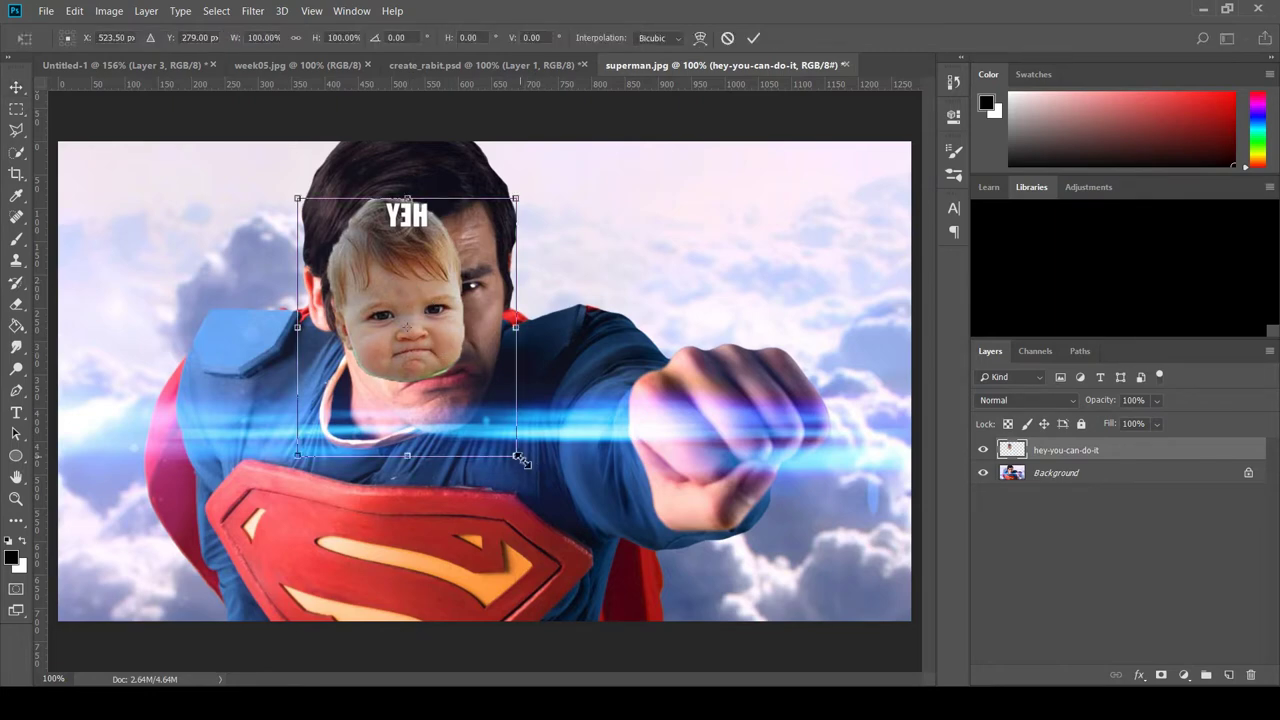
left_click_drag(516, 456, 572, 521)
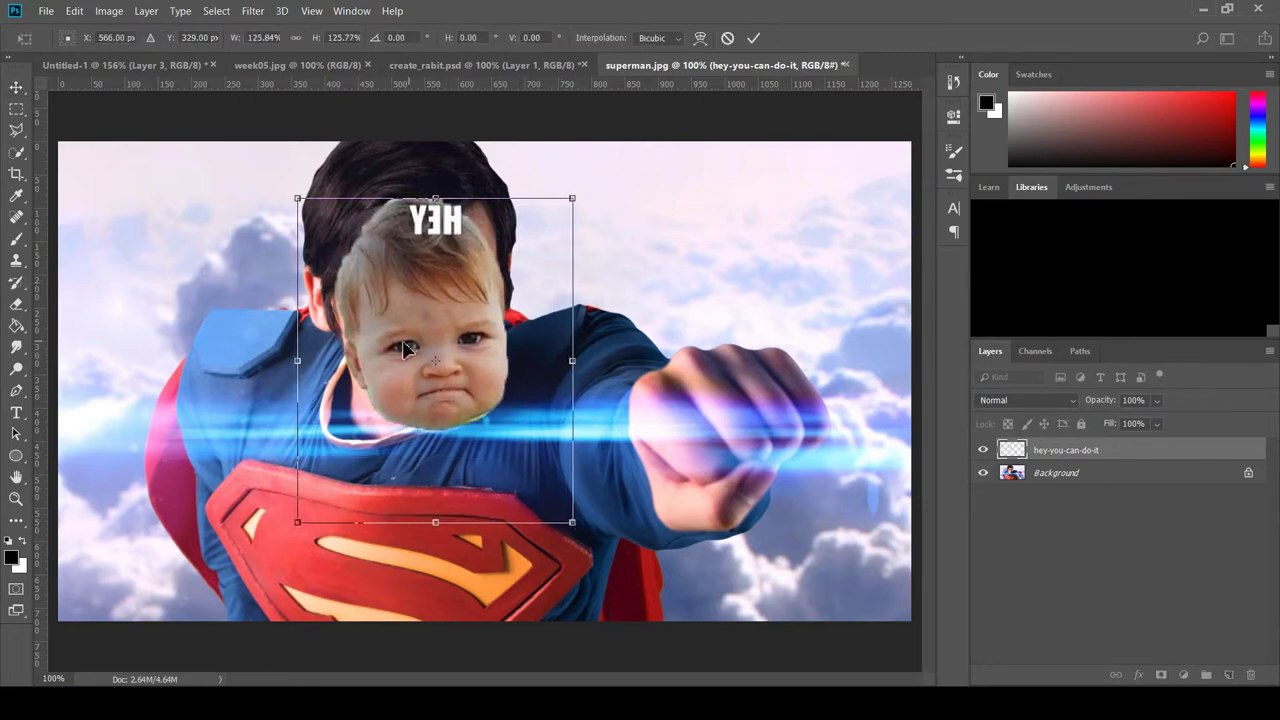
mouse_move(402, 310)
left_mouse_down()
mouse_move(396, 280)
mouse_move(397, 314)
left_mouse_up()
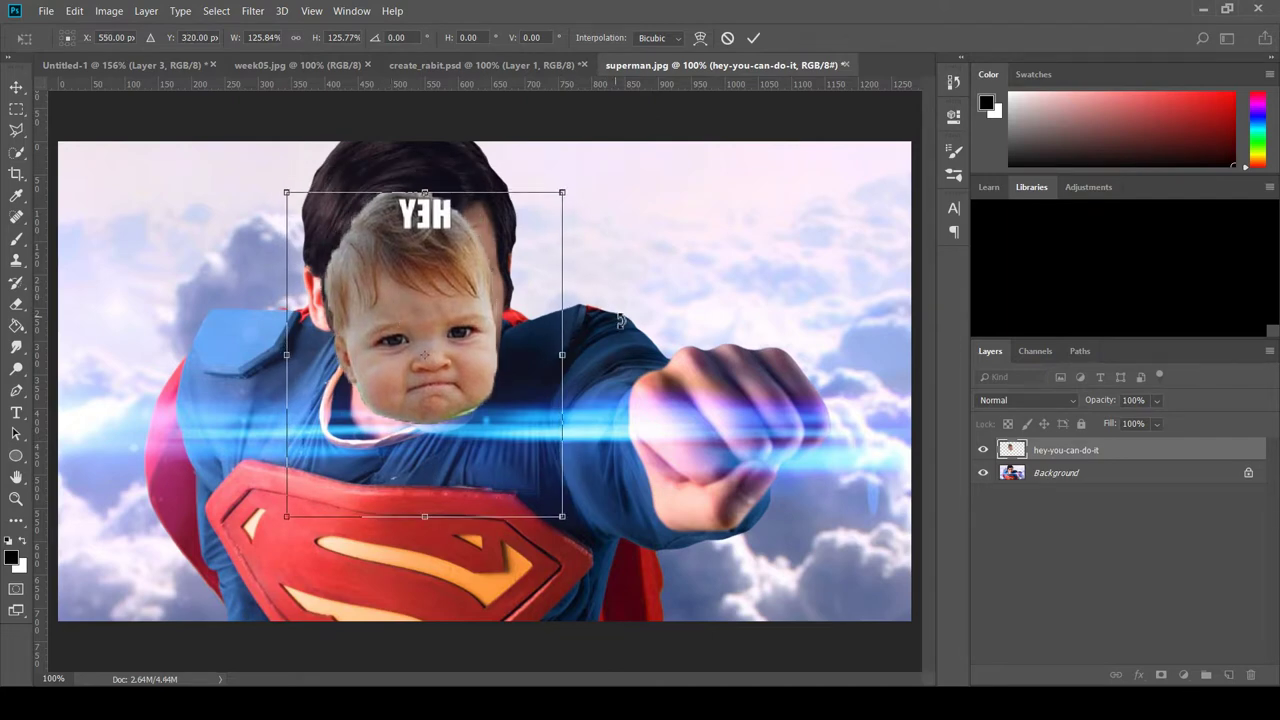
key("Return")
Fine-tune the head's size and position so it sits on Superman's shoulders.
key("ctrl+minus")
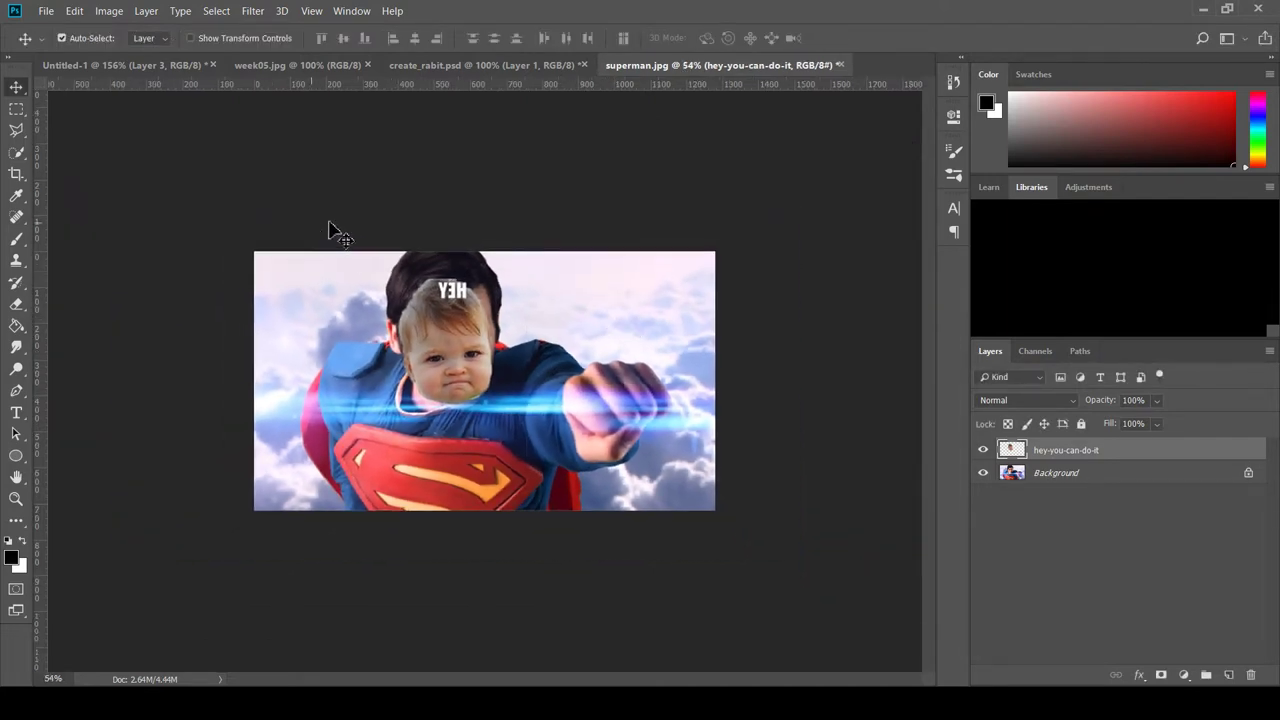
key("ctrl+t")
left_click_drag(381, 277, 376, 224)
left_click_drag(445, 336, 462, 324)
left_click_drag(366, 235, 360, 228)
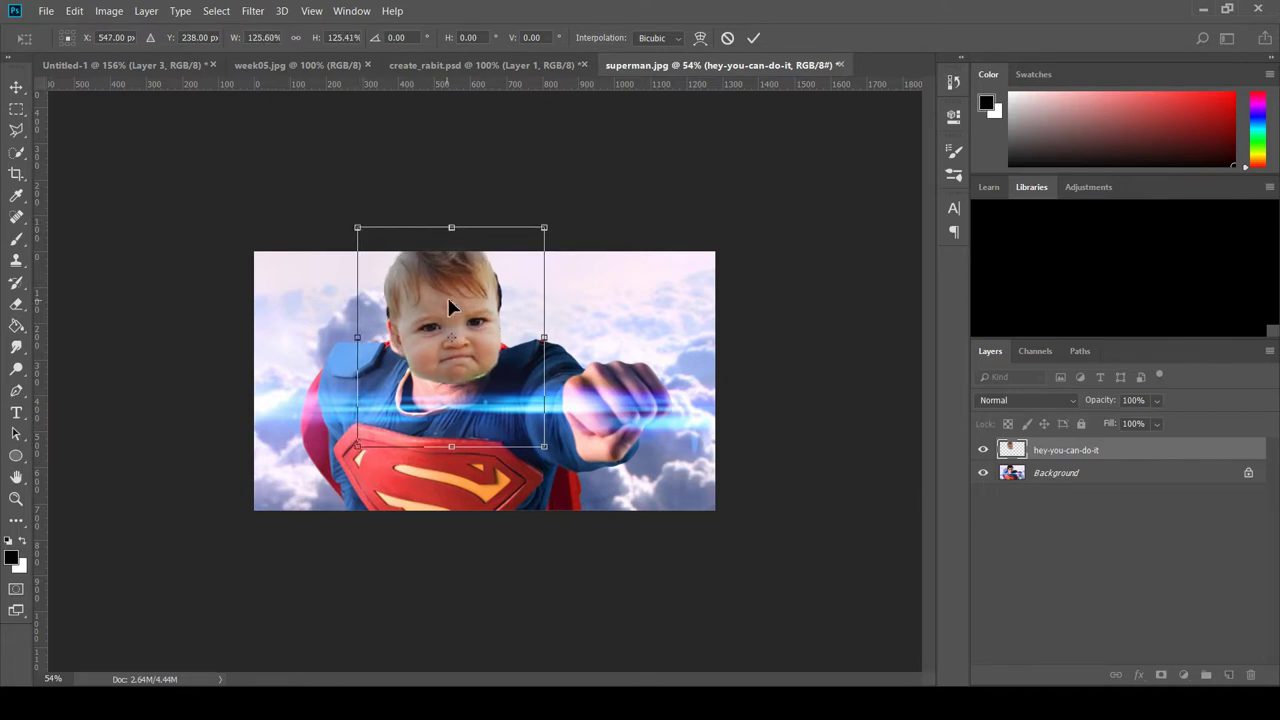
left_click_drag(448, 301, 448, 295)
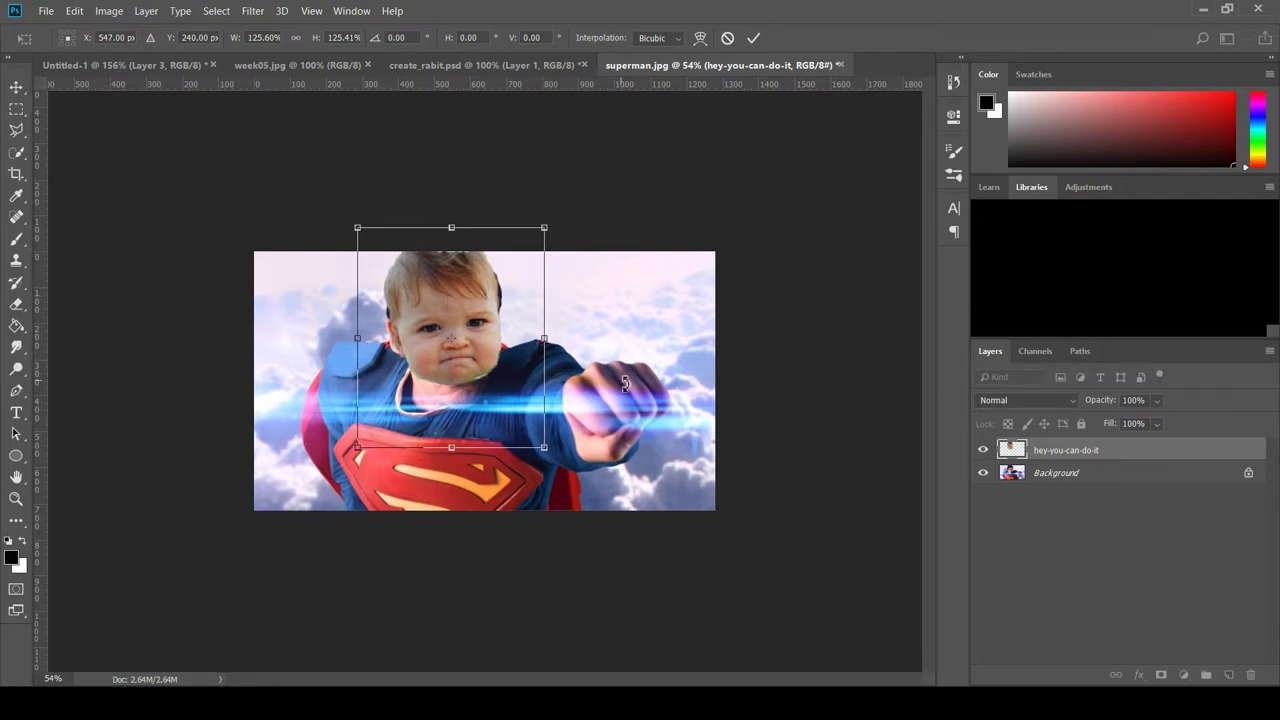
key("Return")
scroll(628, 390, "up", 5)
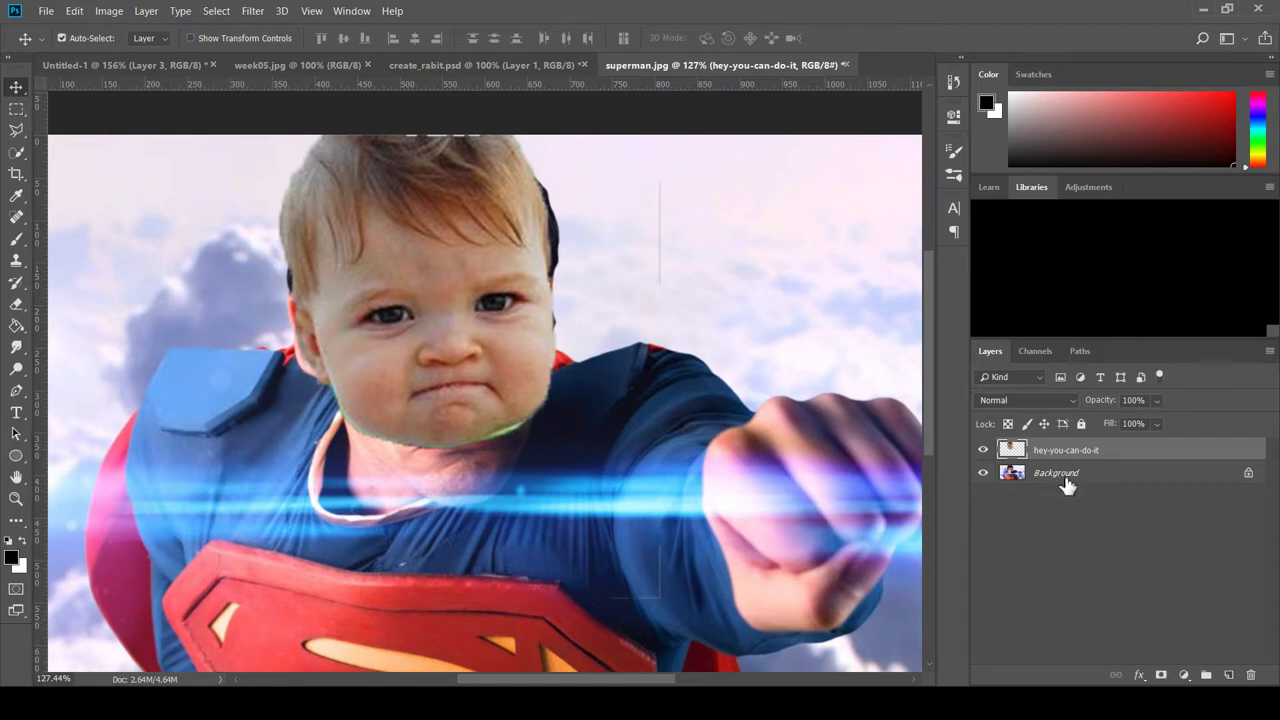
Add a layer mask to the baby-face layer and set up the brush with black as the painting colour.
left_click(1163, 676)
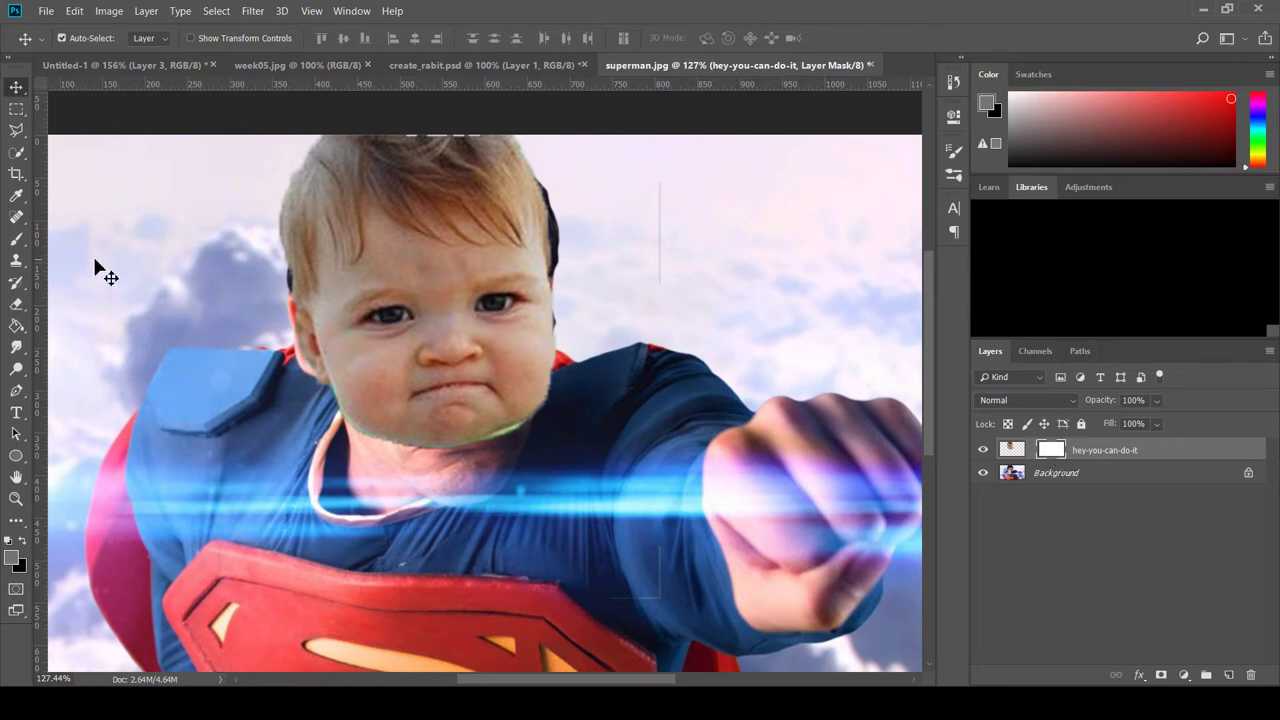
left_click(17, 239)
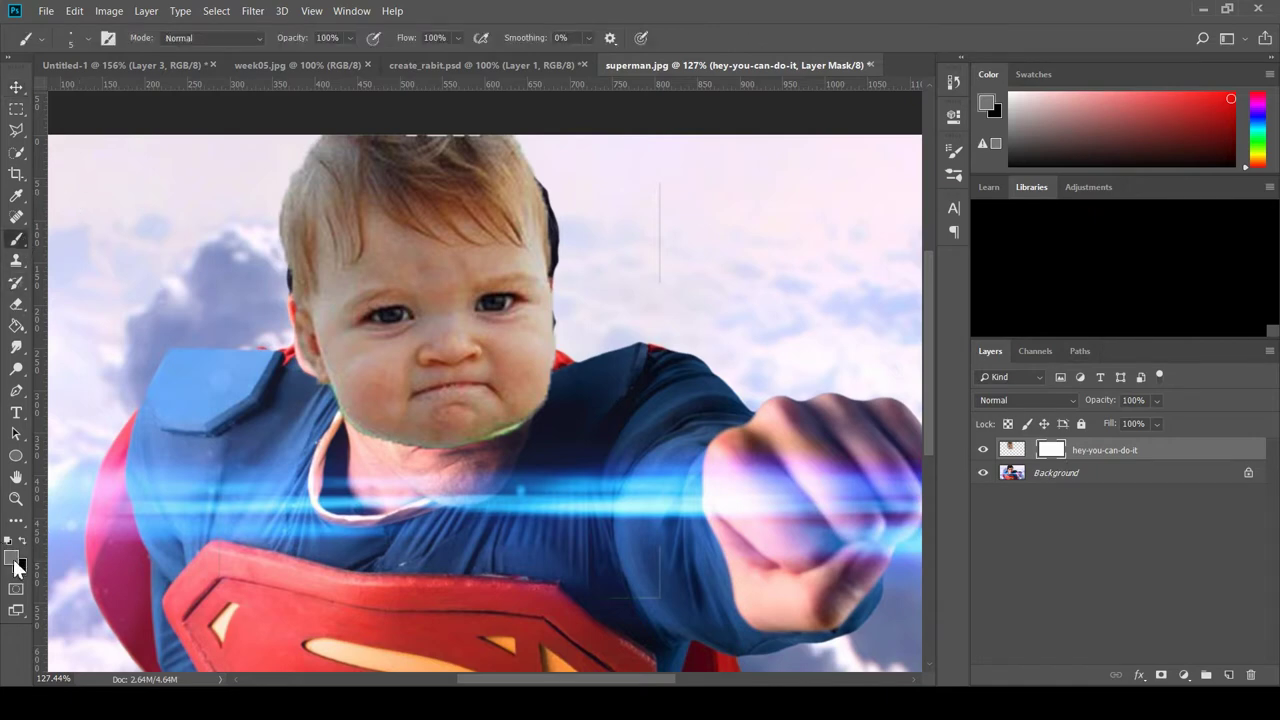
key("i")
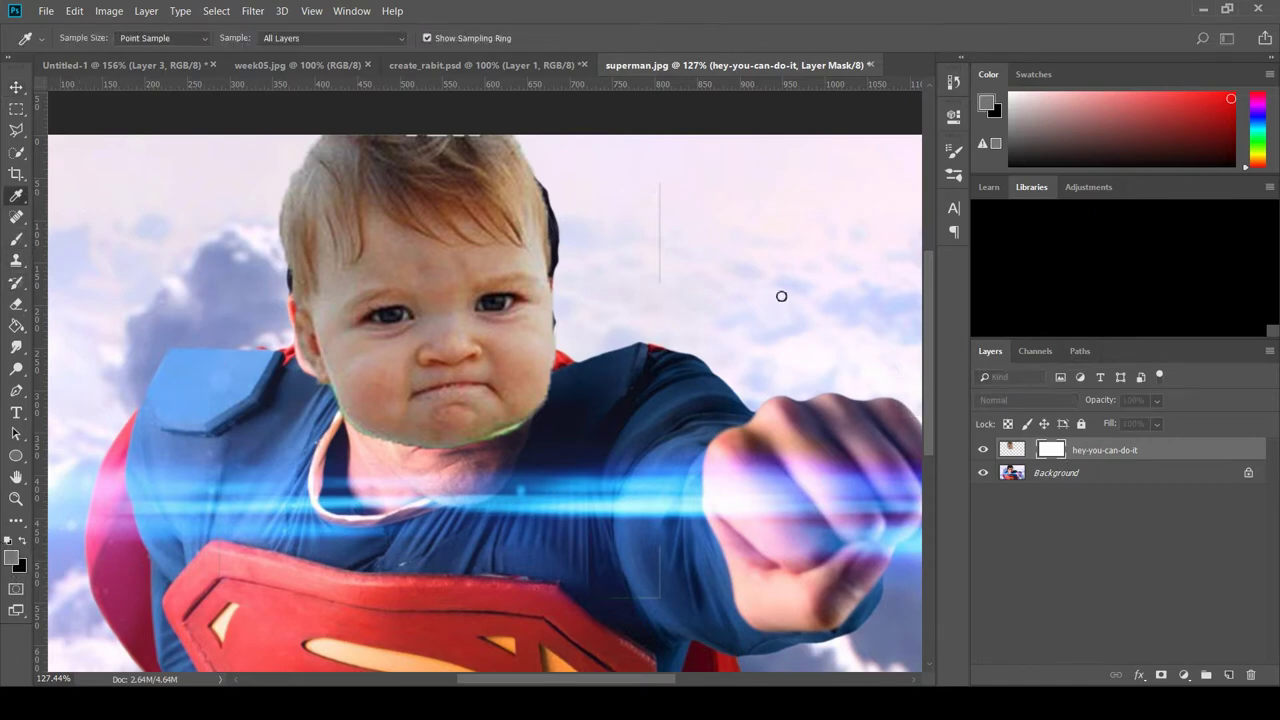
key("d")
key("b")
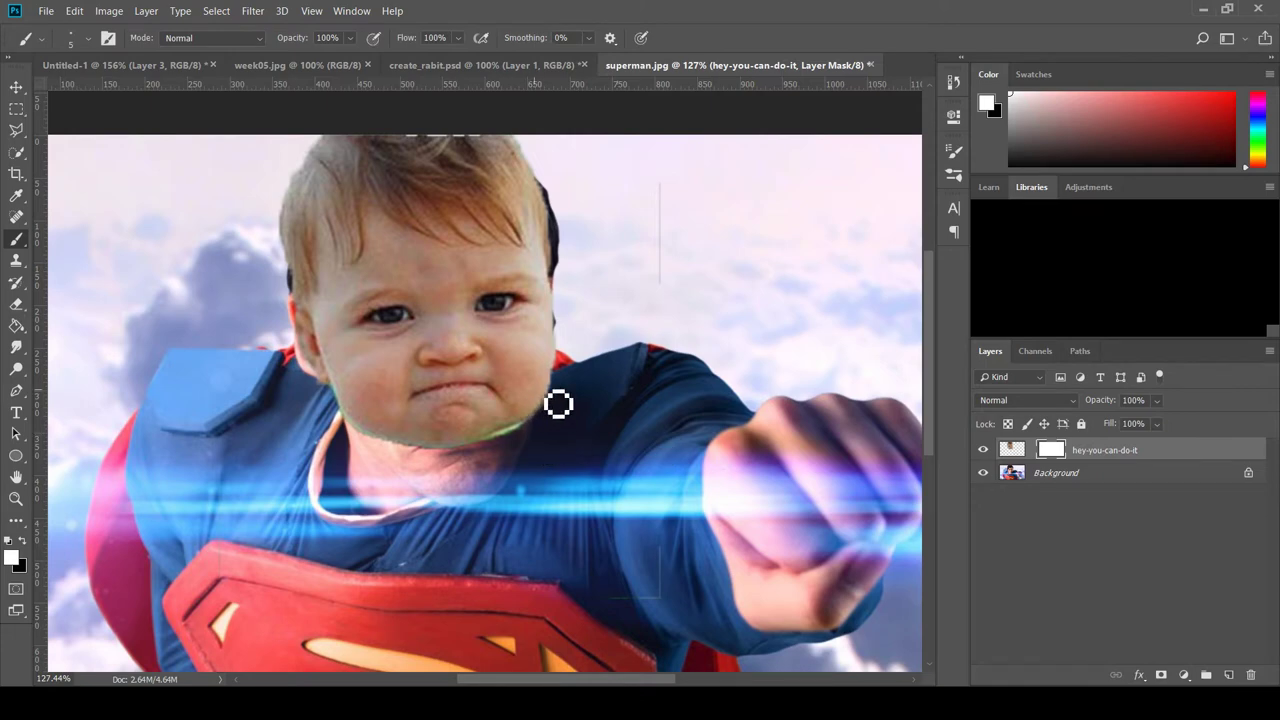
left_click(24, 541)
Paint black on the mask along the neck and chin edge, redoing the chin-to-neck stroke once.
mouse_move(543, 437)
left_mouse_down()
mouse_move(573, 354)
mouse_move(571, 394)
left_mouse_up()
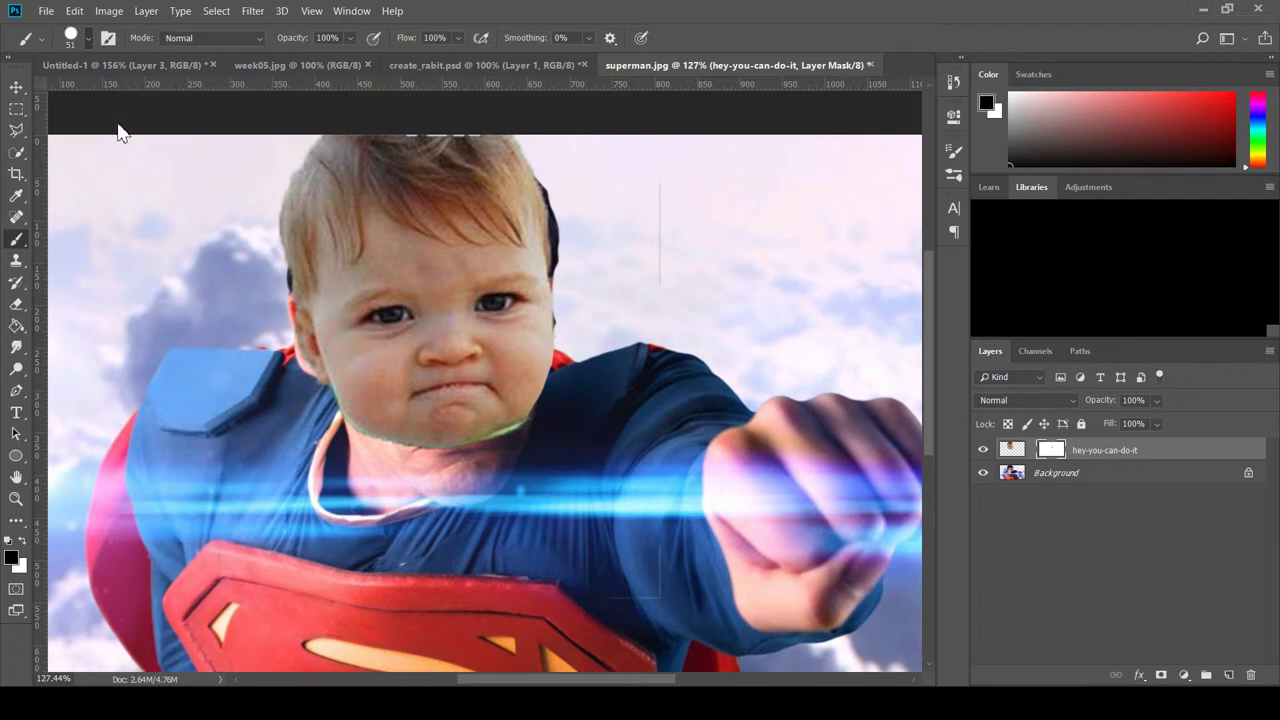
mouse_move(384, 436)
left_mouse_down()
mouse_move(355, 451)
mouse_move(366, 436)
mouse_move(456, 462)
left_mouse_up()
key("ctrl+z")
mouse_move(343, 437)
left_mouse_down()
mouse_move(430, 471)
mouse_move(537, 434)
left_mouse_up()
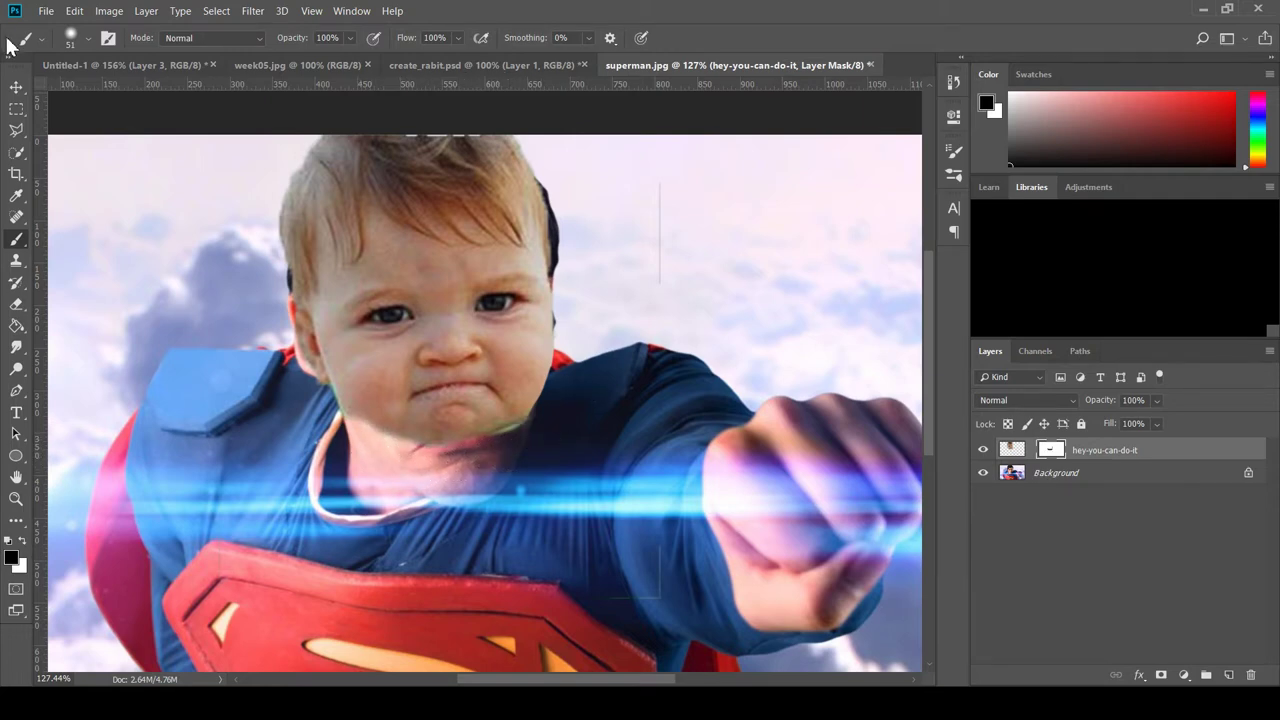
left_click(16, 87)
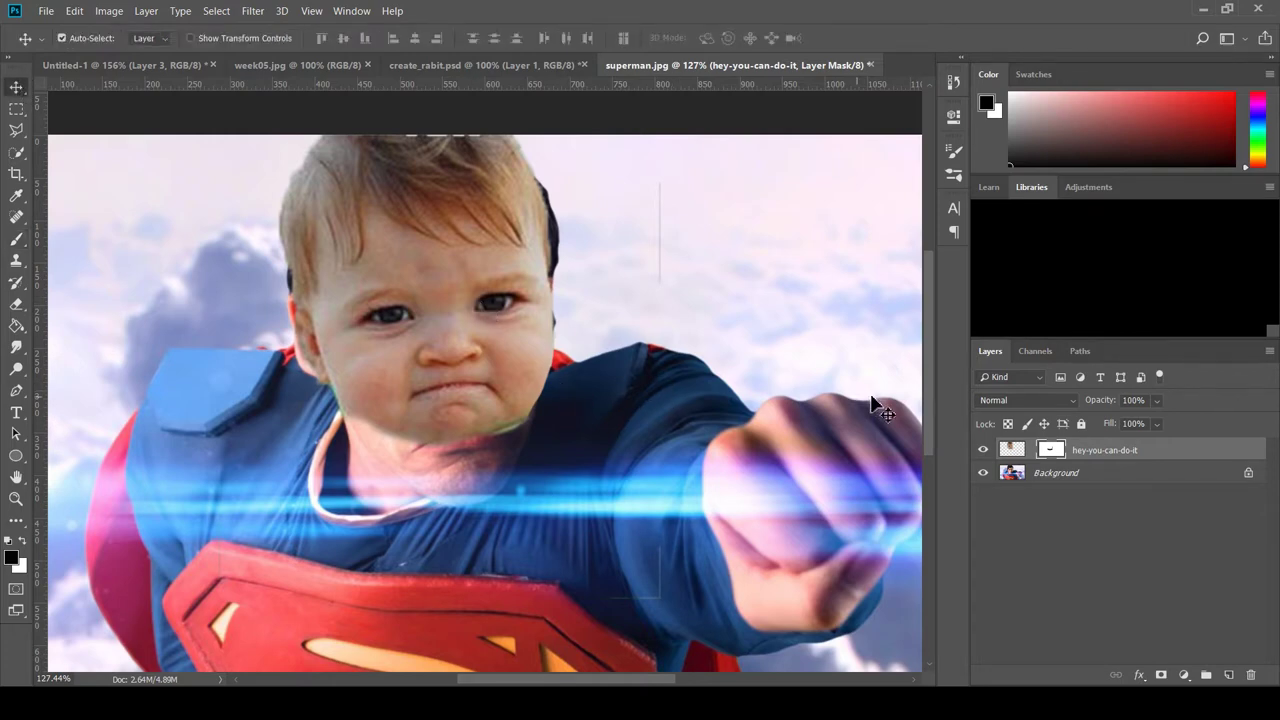
Enlarge the baby's head layer slightly with a free transform.
left_click(1013, 450)
key("ctrl+t")
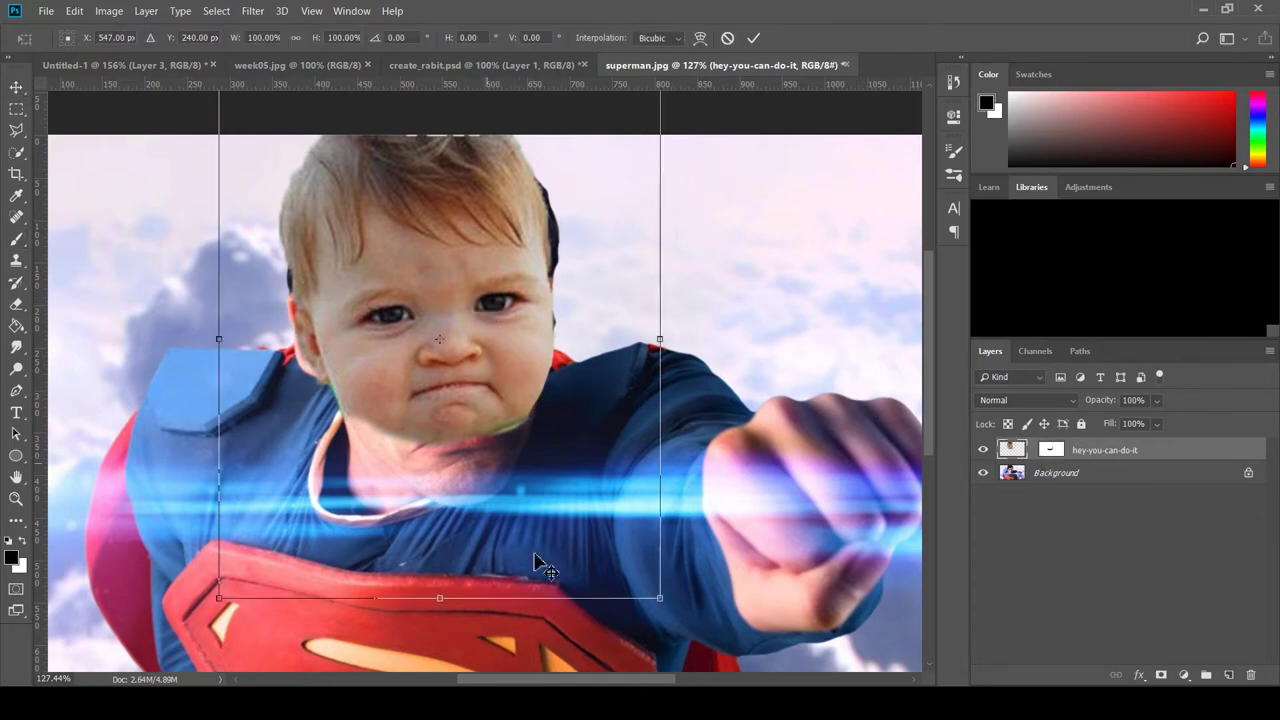
left_click_drag(665, 602, 679, 627)
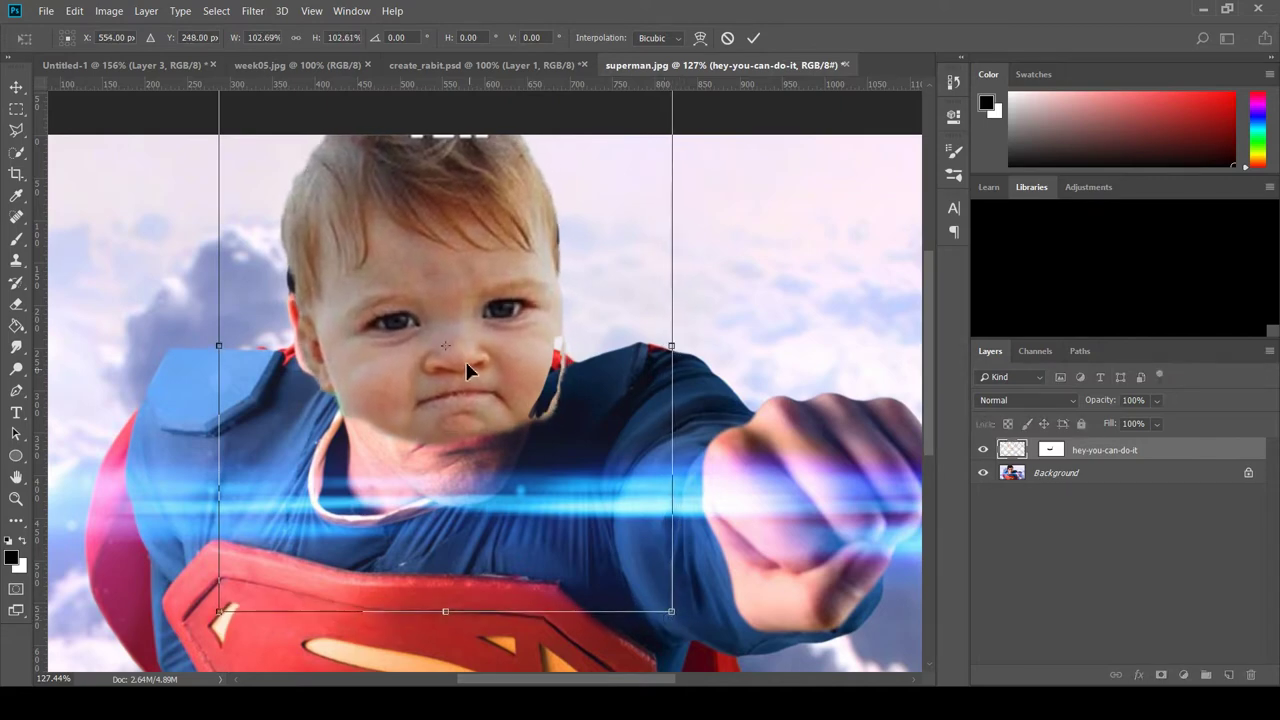
key("Return")
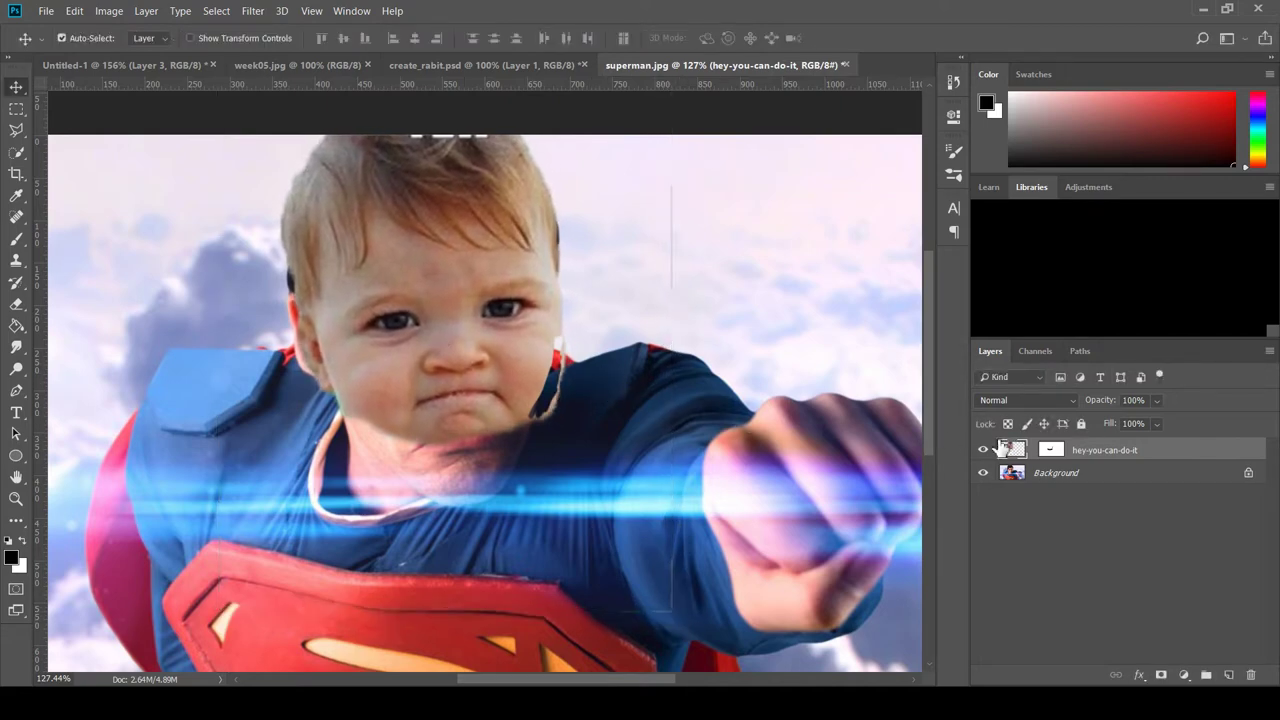
Paint black on the face layer's mask over the leftover collar edge beside the neck.
left_click(1050, 449)
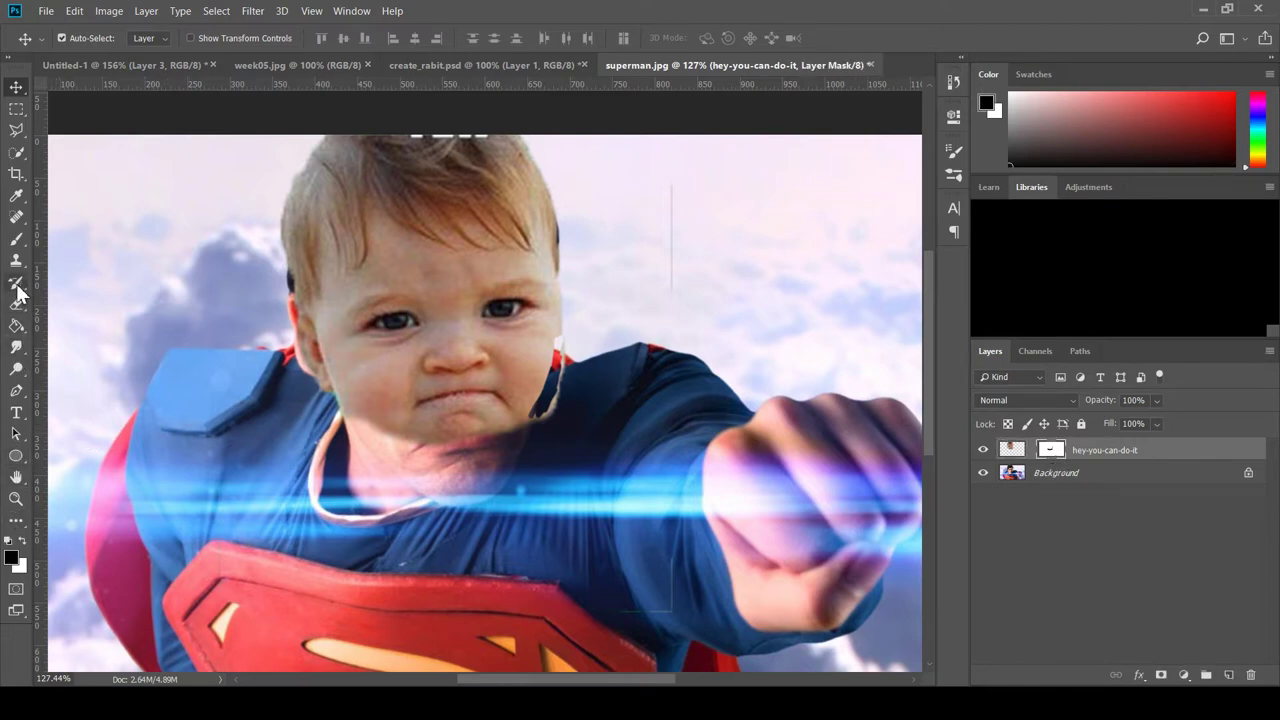
left_click(18, 241)
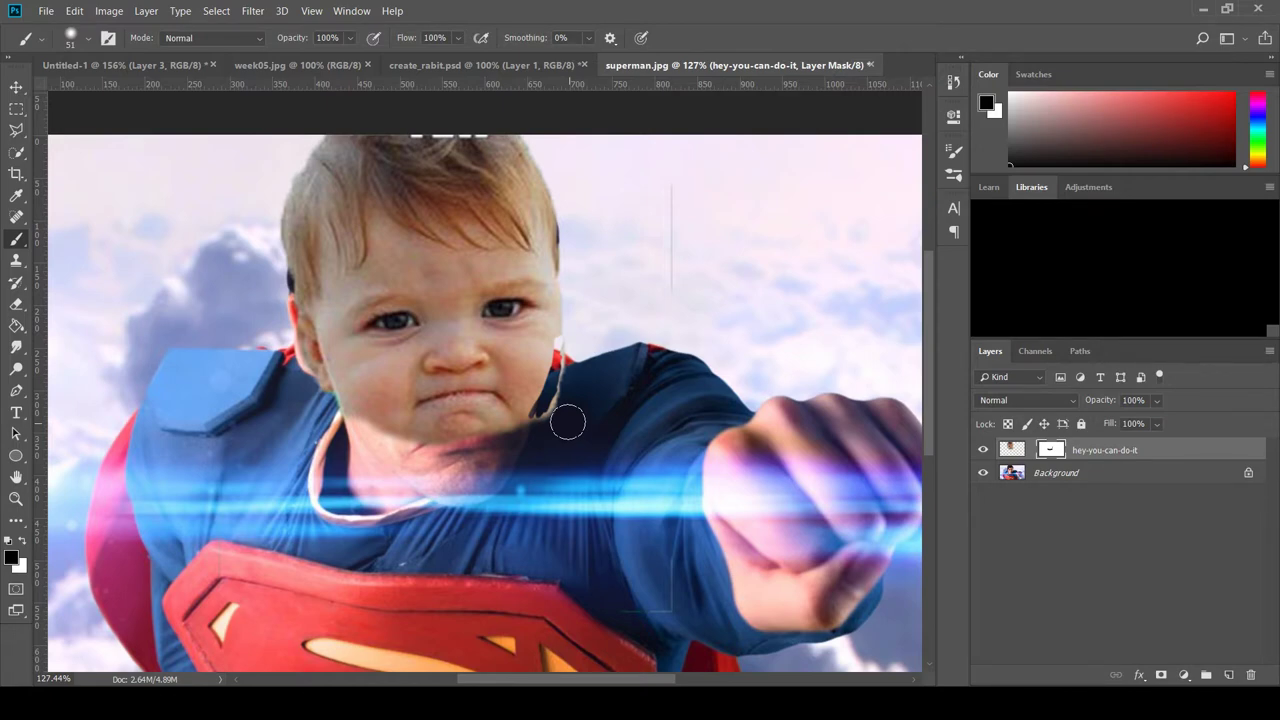
left_click_drag(551, 417, 581, 336)
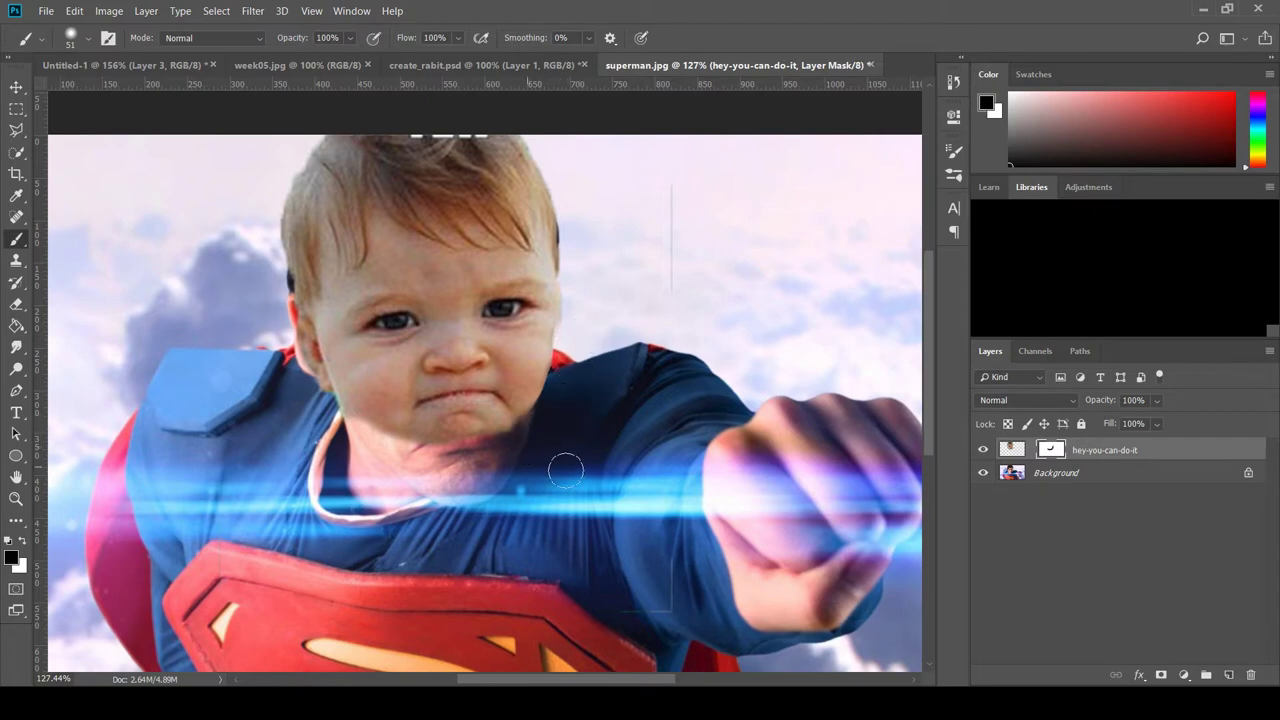
Stretch the face layer downward to about 107.96% height.
left_click(15, 88)
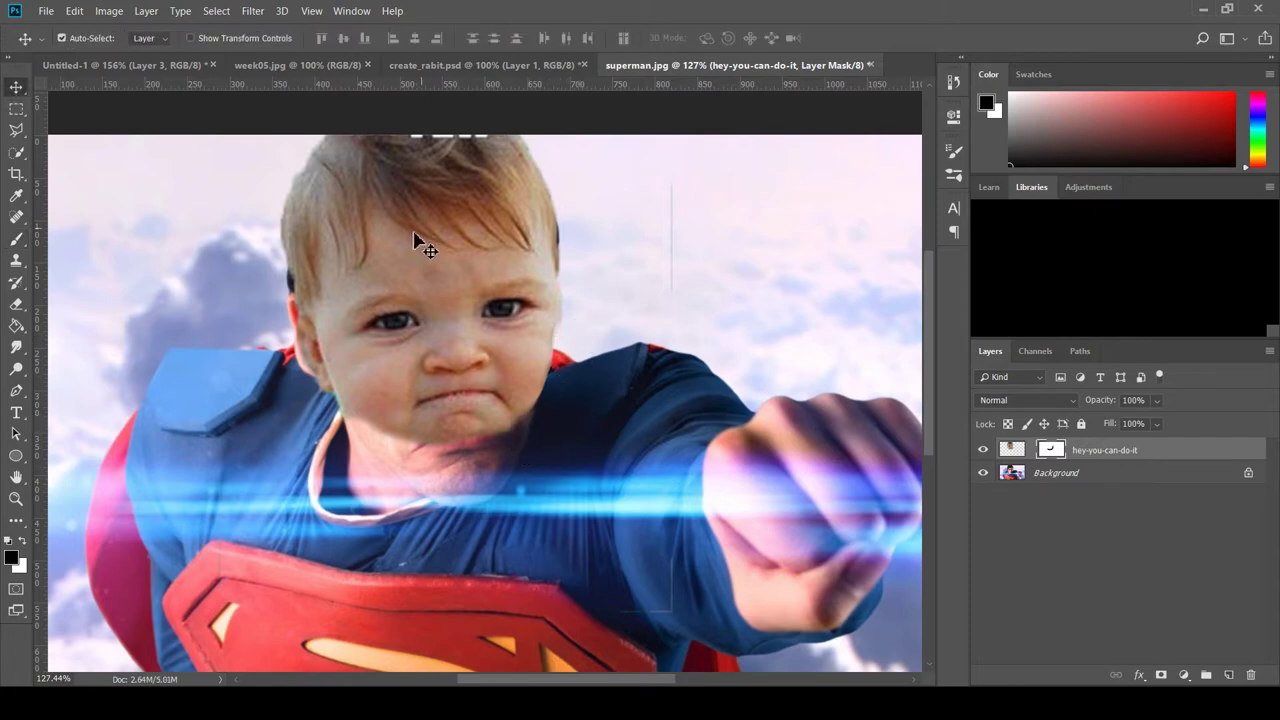
left_click(1012, 449)
key("ctrl+t")
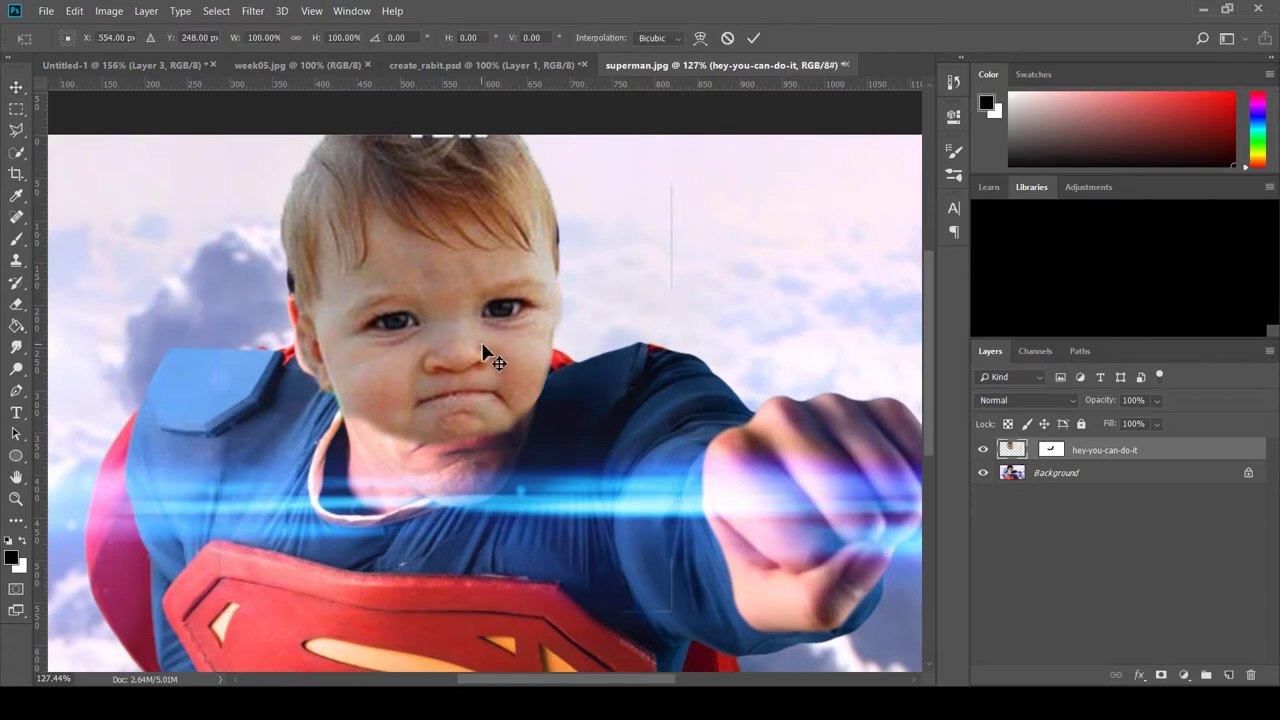
left_click_drag(448, 613, 449, 646)
left_click_drag(449, 643, 449, 654)
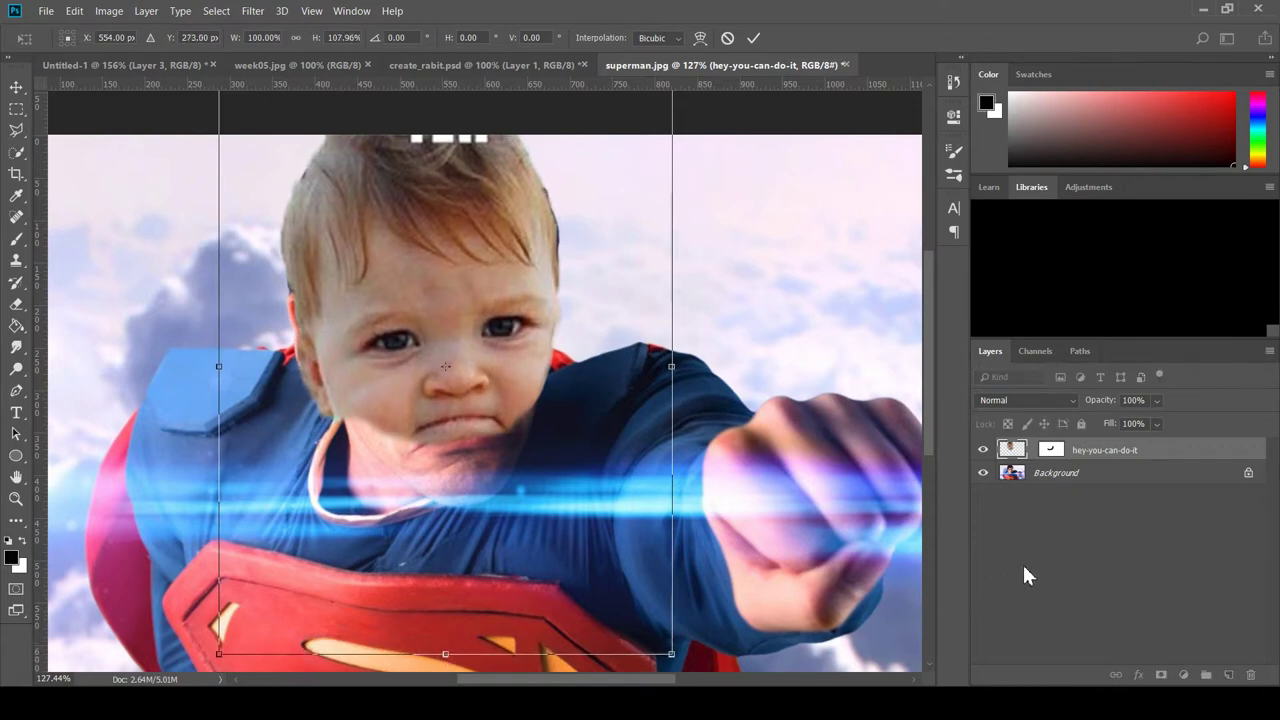
left_click(1052, 452)
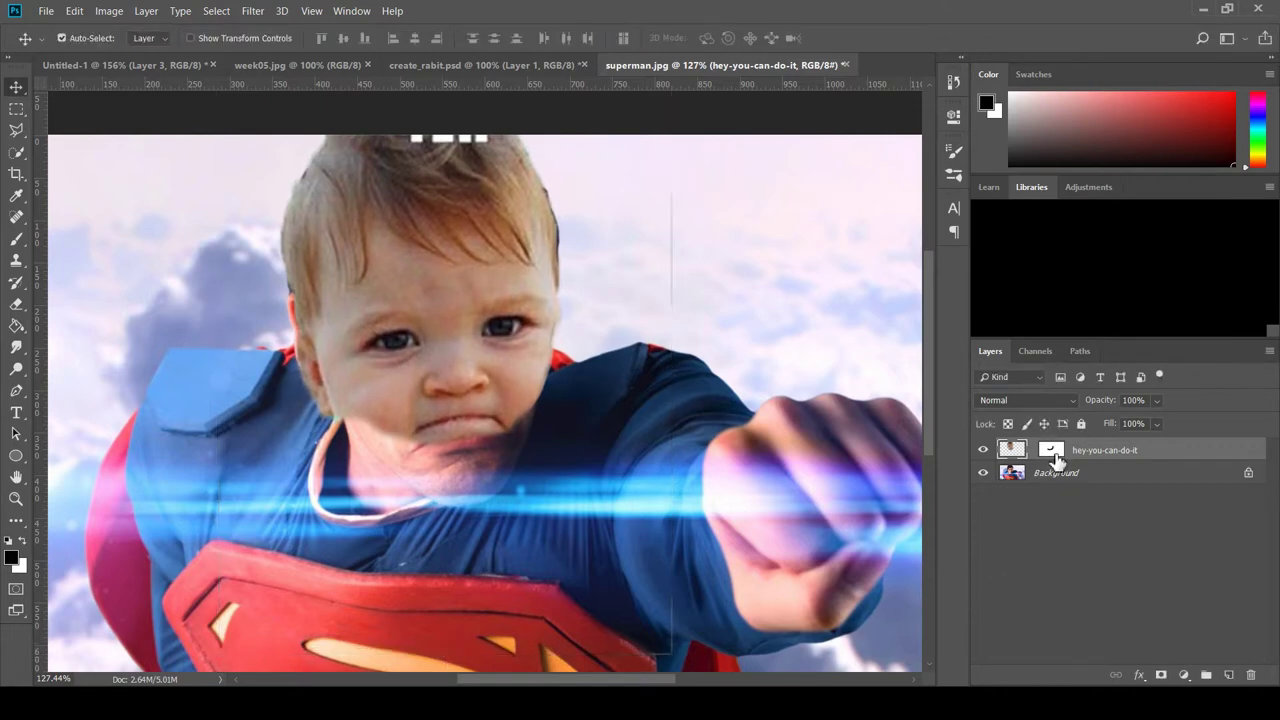
Erase along the chin and neck on the mask with a softer edge to blend into the suit.
left_click(16, 304)
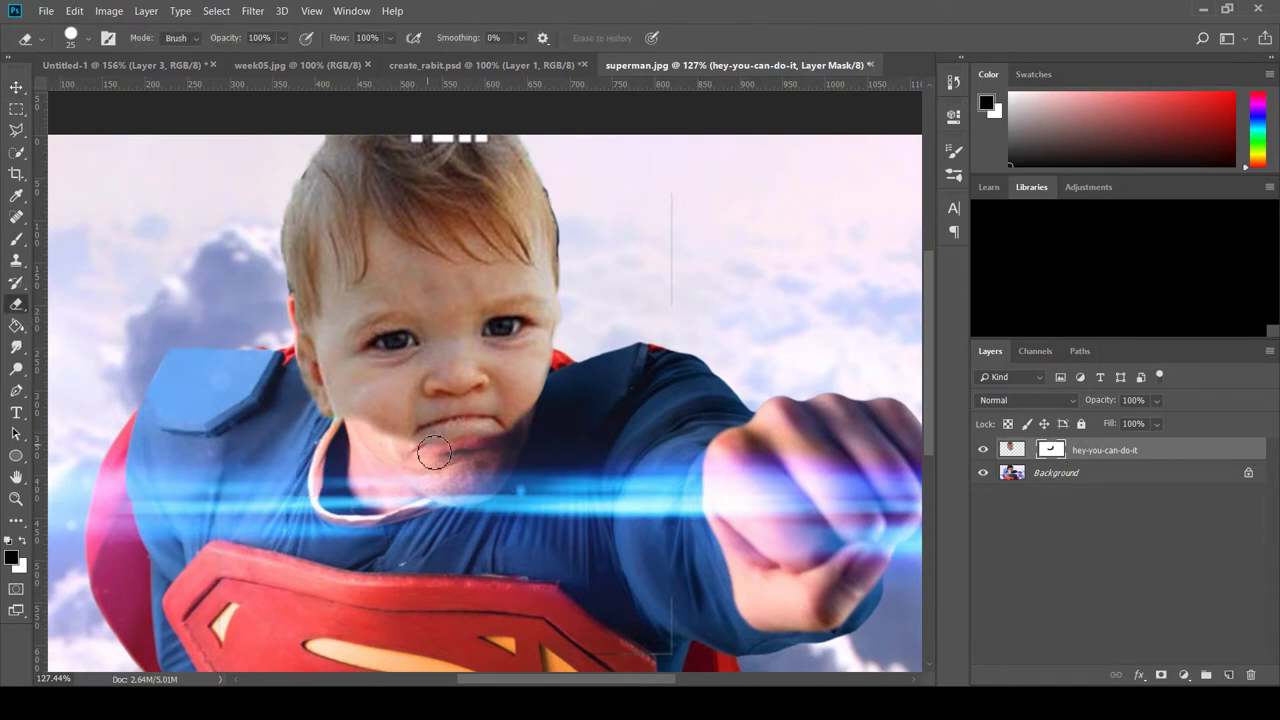
mouse_move(435, 453)
left_mouse_down()
mouse_move(383, 437)
mouse_move(423, 453)
mouse_move(488, 451)
mouse_move(532, 421)
mouse_move(463, 460)
mouse_move(385, 445)
mouse_move(355, 418)
mouse_move(373, 447)
mouse_move(454, 472)
mouse_move(508, 458)
mouse_move(535, 408)
left_mouse_up()
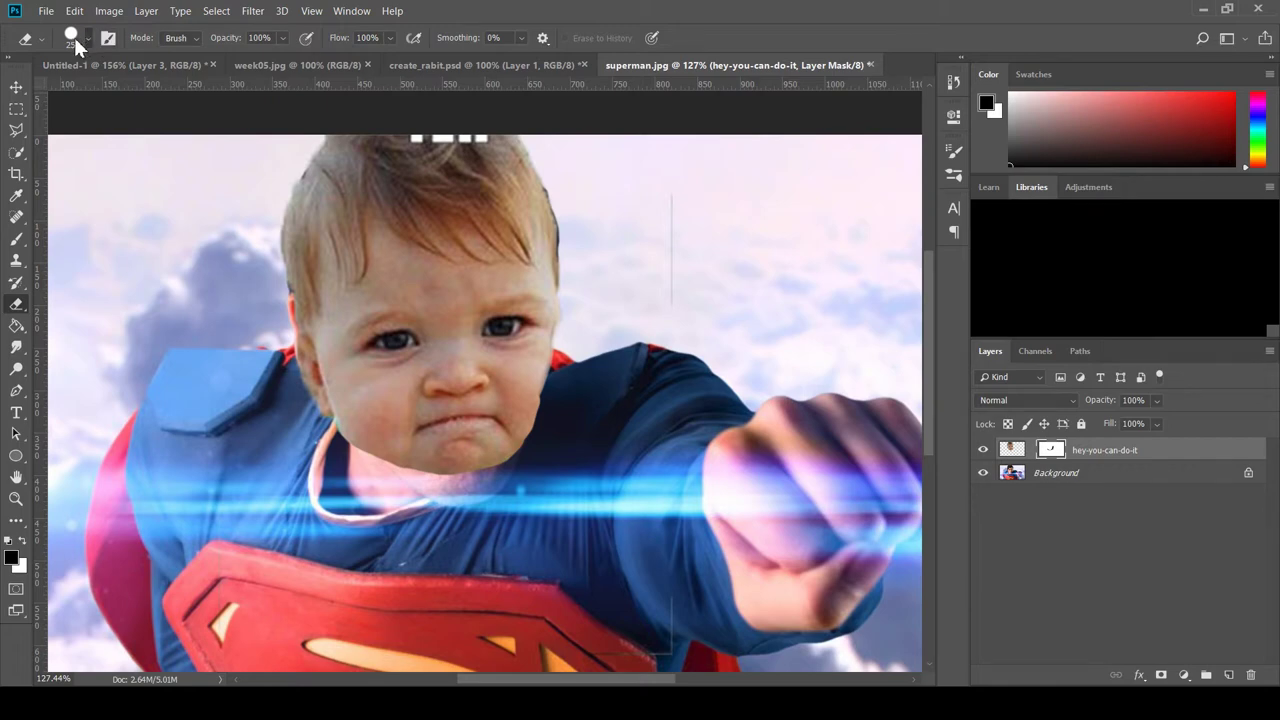
key("shift+bracketleft")
key("shift+bracketleft")
key("shift+bracketleft")
key("shift+bracketleft")
left_click(22, 541)
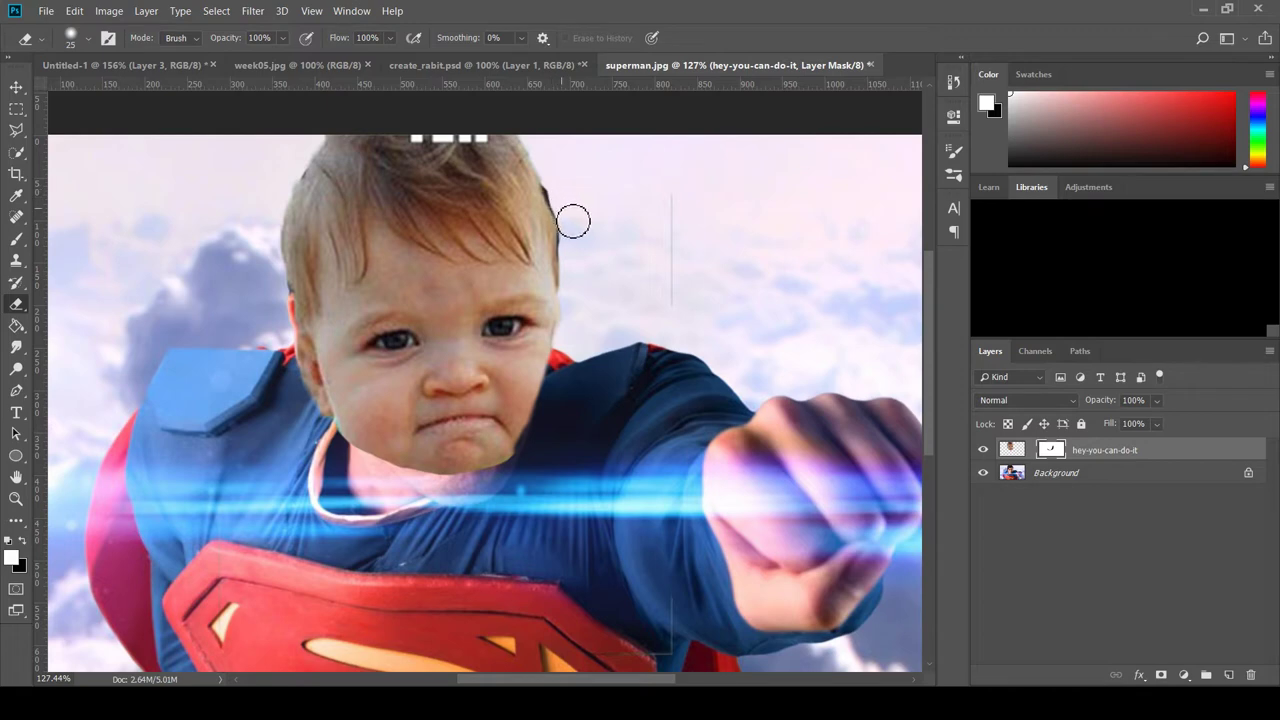
left_click(1015, 478)
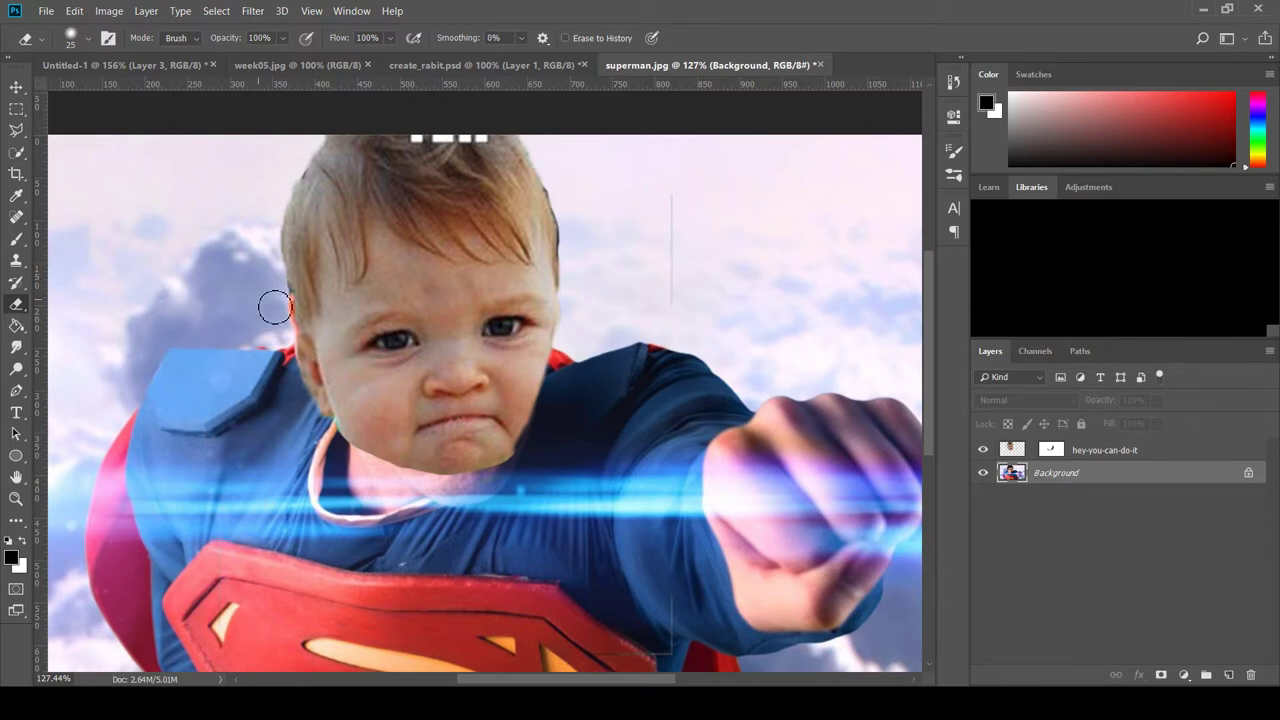
Widen the face layer on both sides to about 103.56% width, then zoom out.
left_click(16, 88)
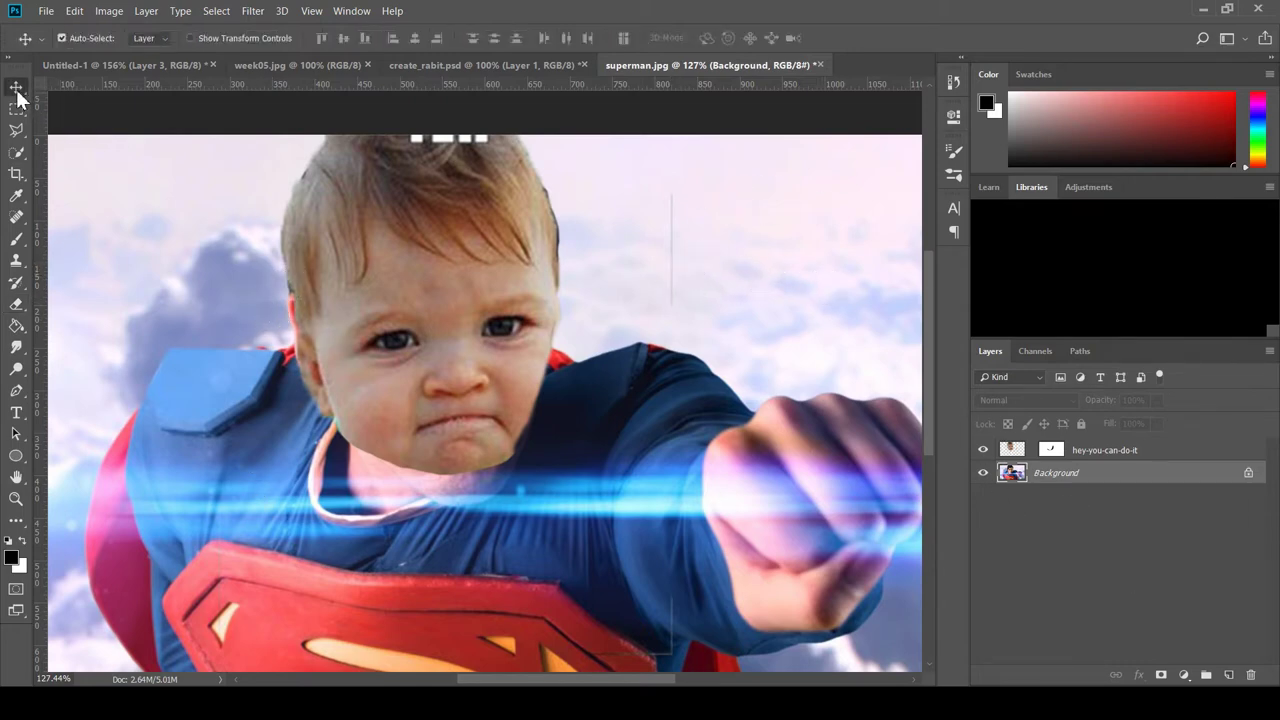
left_click(390, 328)
key("ctrl+t")
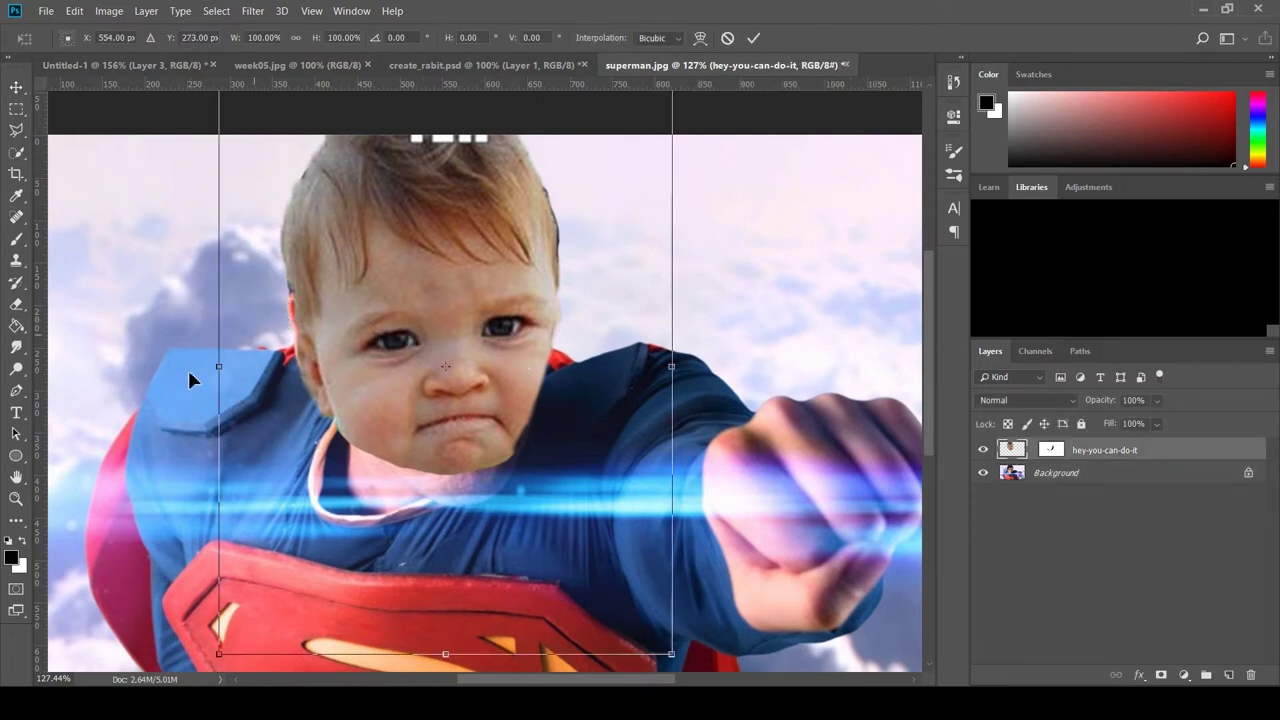
left_click_drag(221, 375, 210, 370)
left_click_drag(676, 366, 687, 368)
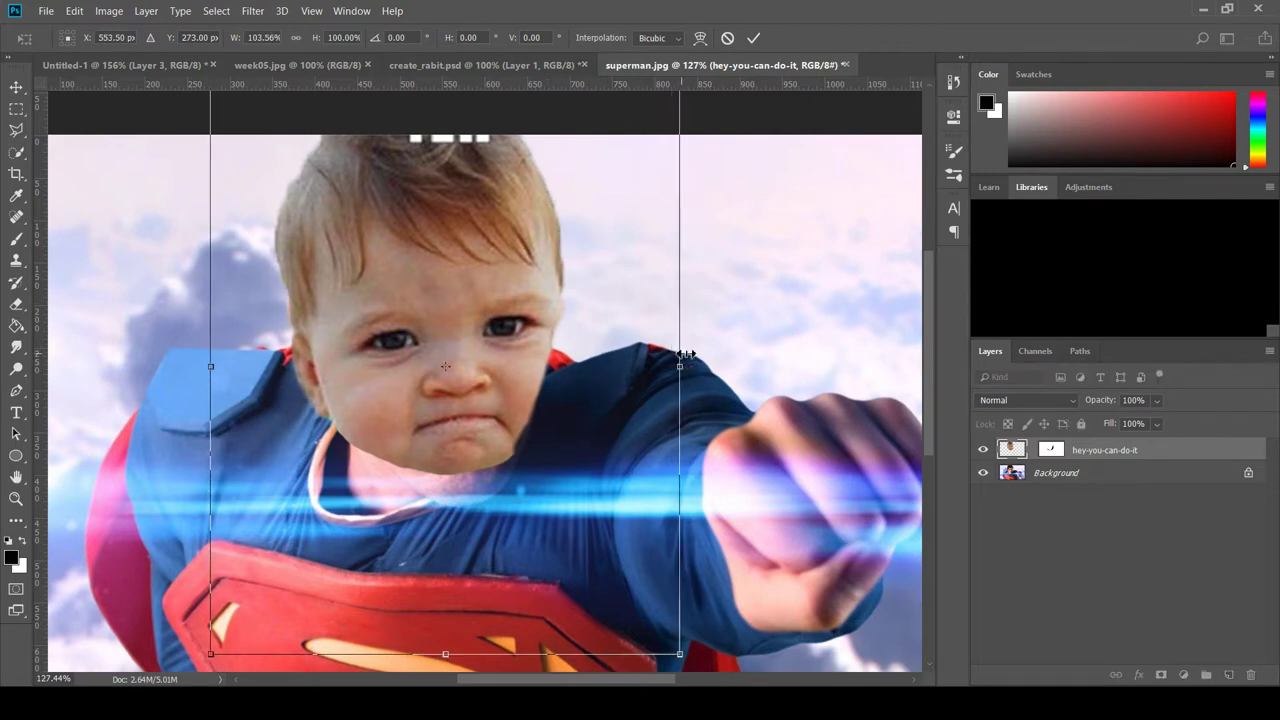
key("Return")
scroll(735, 336, "down", 3)
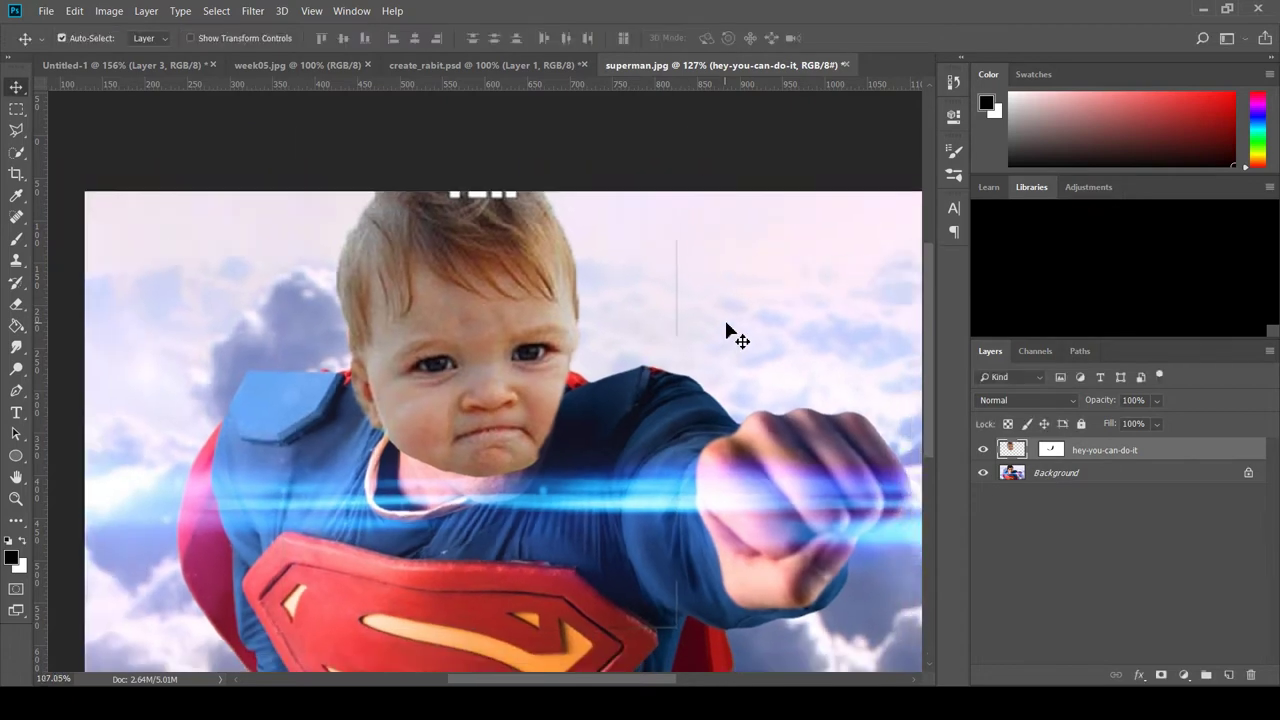
scroll(735, 336, "down", 1)
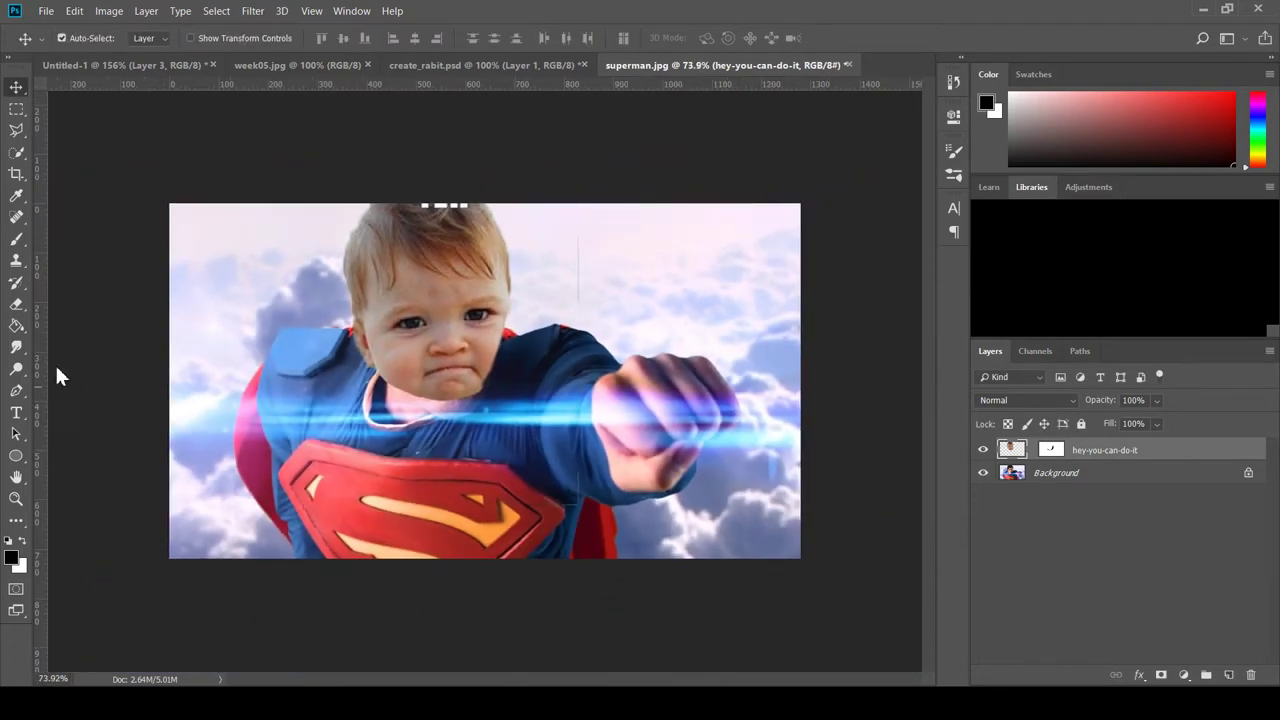
Add a new layer and type 'YOU' above the baby's head.
left_click(18, 413)
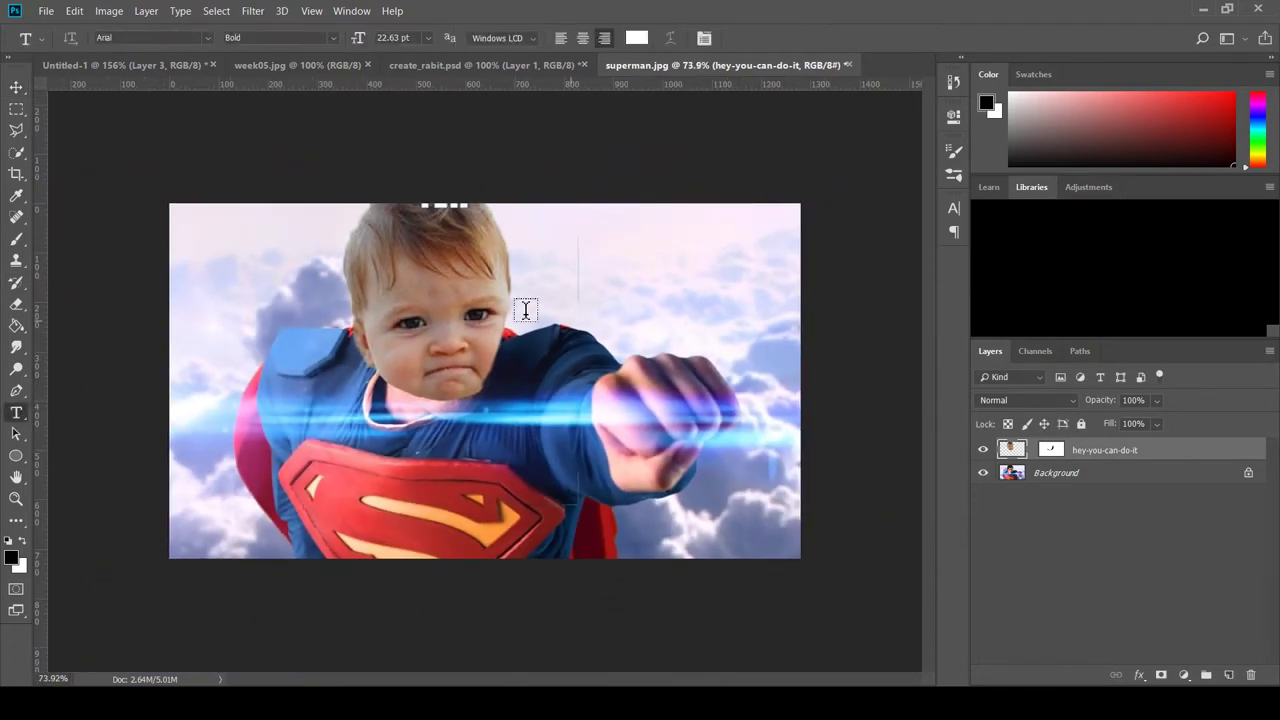
left_click(1229, 675)
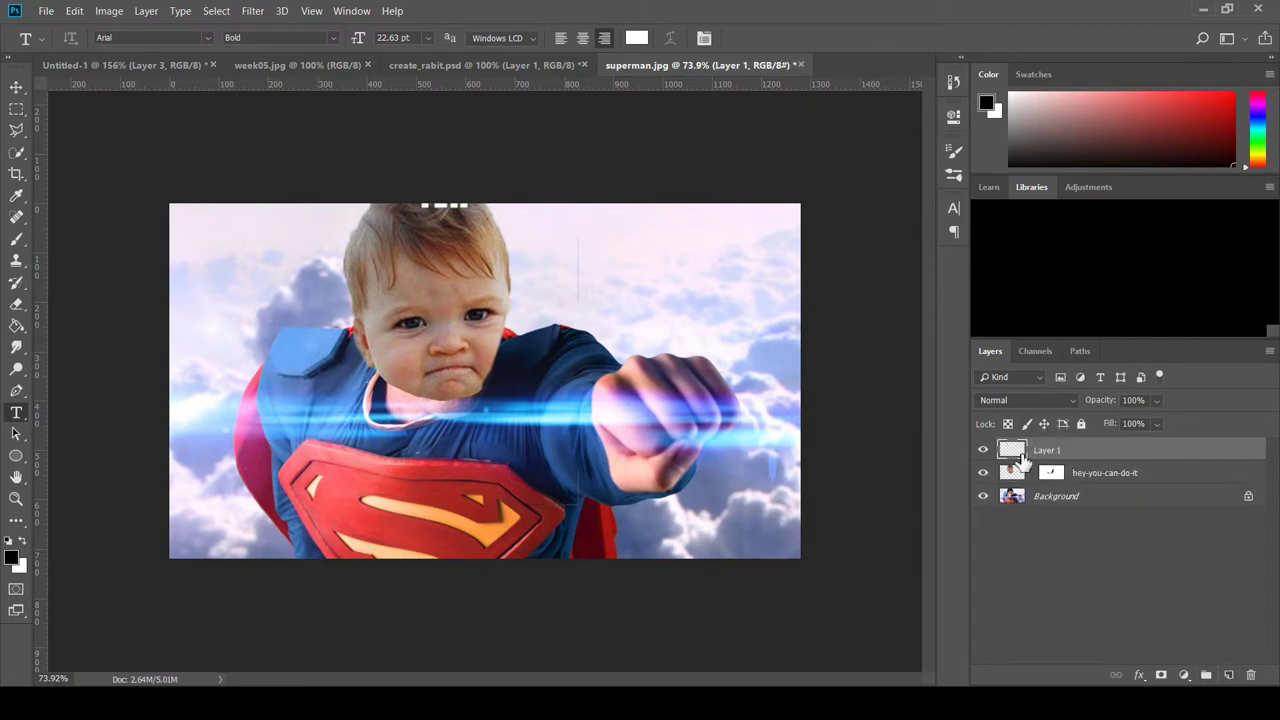
left_click(405, 236)
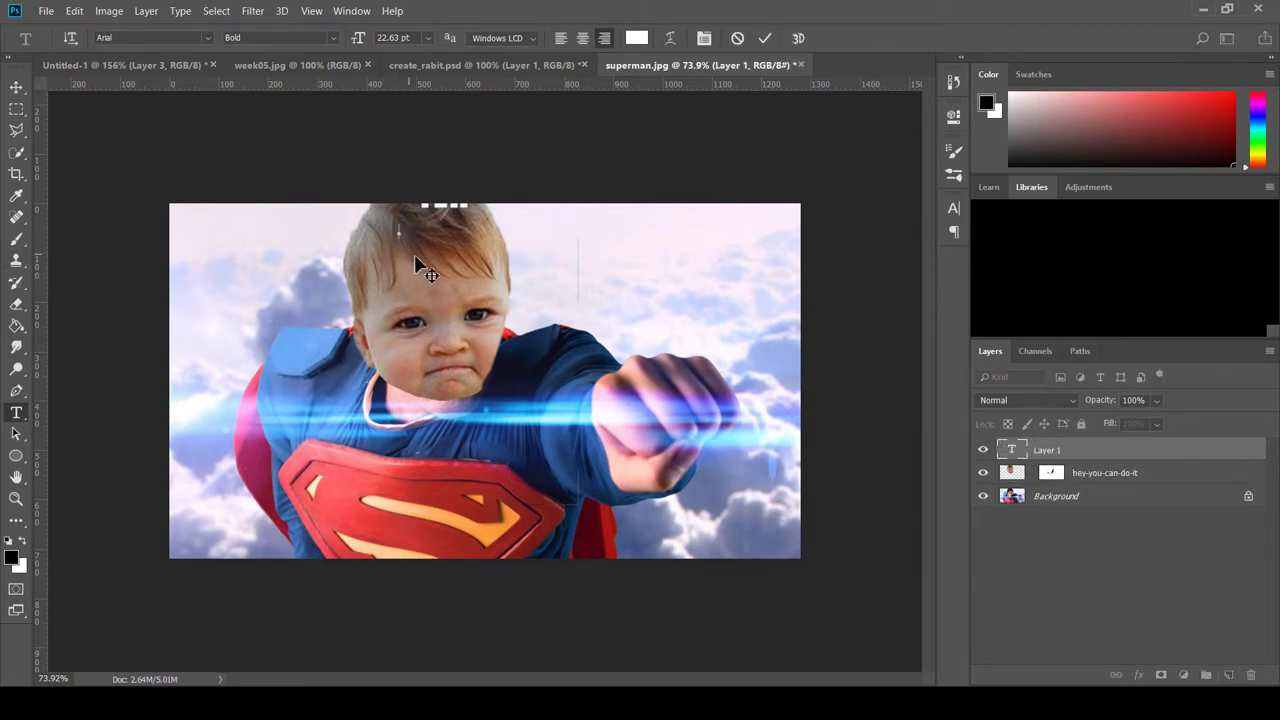
type("YOU")
left_click(20, 86)
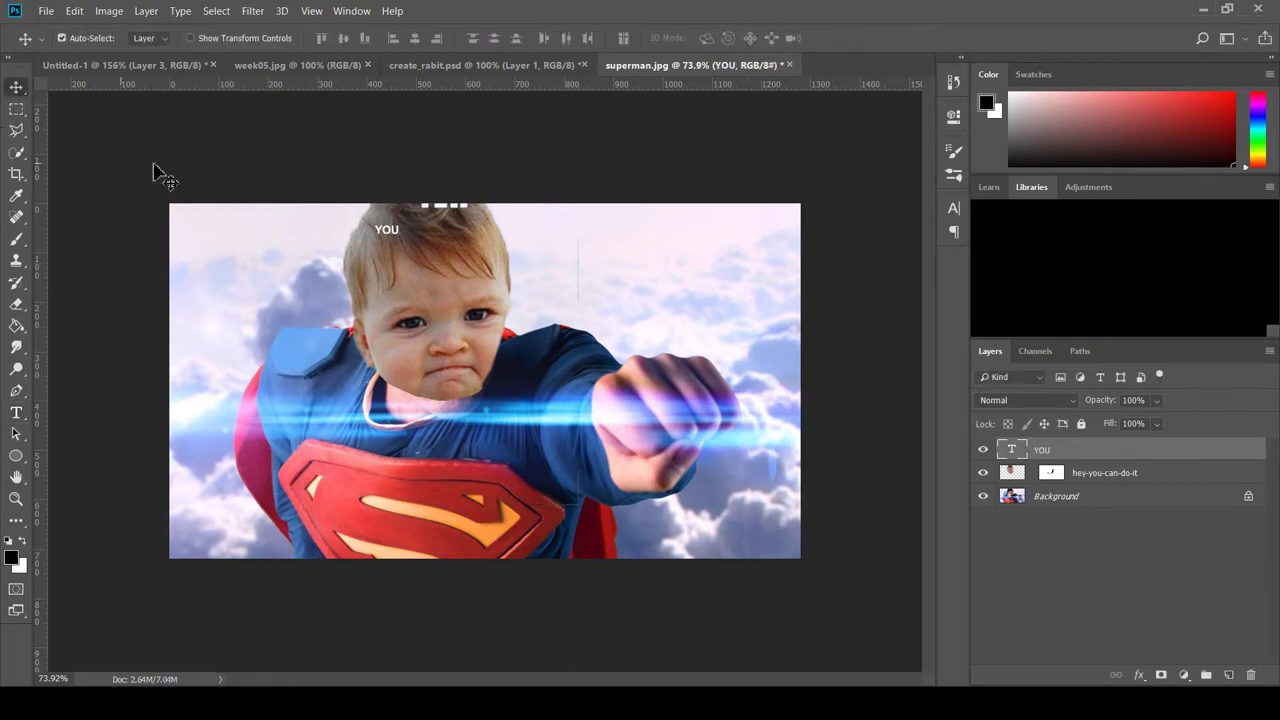
Scale the YOU text up about six times and move it to the top of the image.
key("ctrl+t")
left_click_drag(408, 244, 531, 313)
left_click_drag(490, 268, 510, 252)
key("Return")
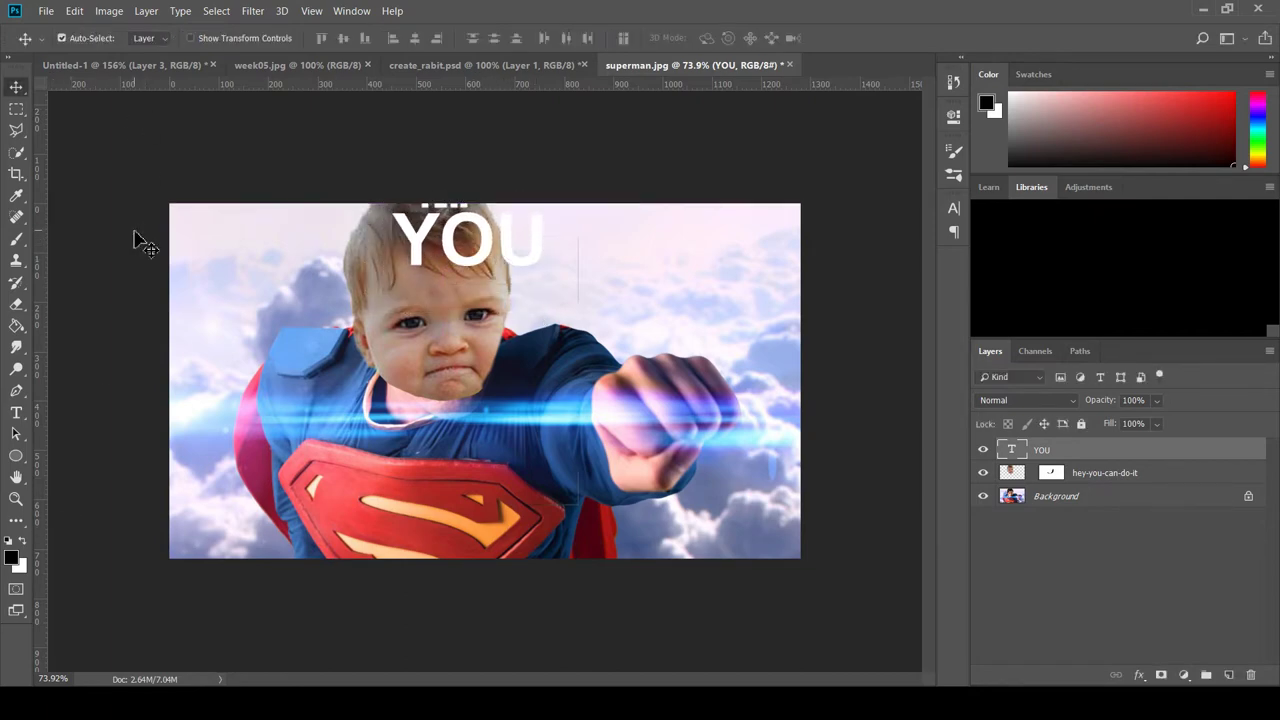
Recolour the YOU text red with the eyedropper.
left_click(17, 418)
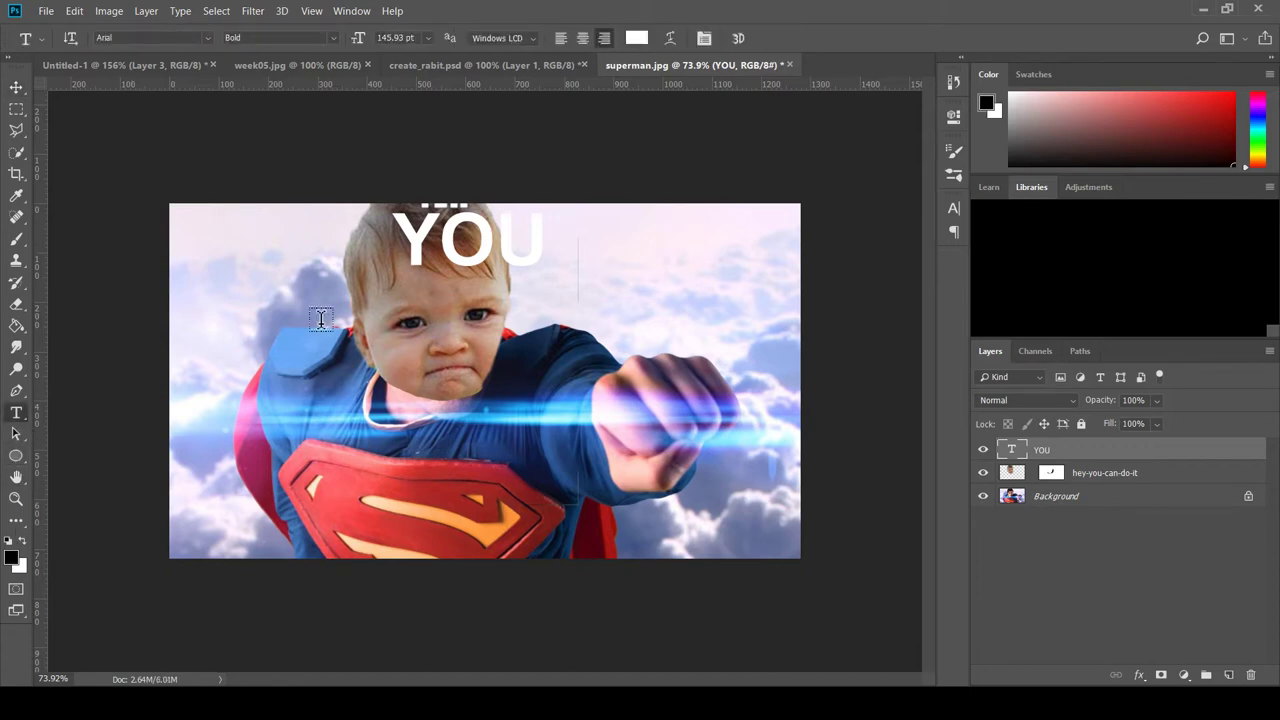
left_click(16, 88)
key("i")
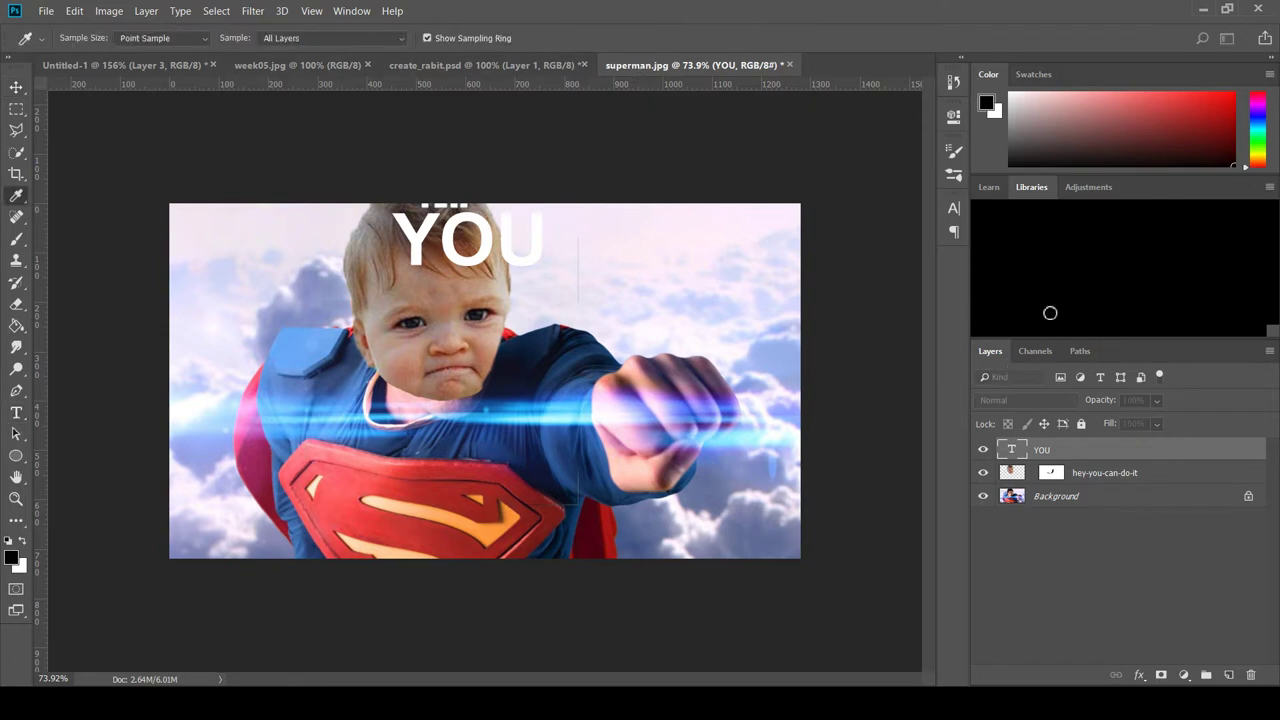
left_click(1054, 310)
key("t")
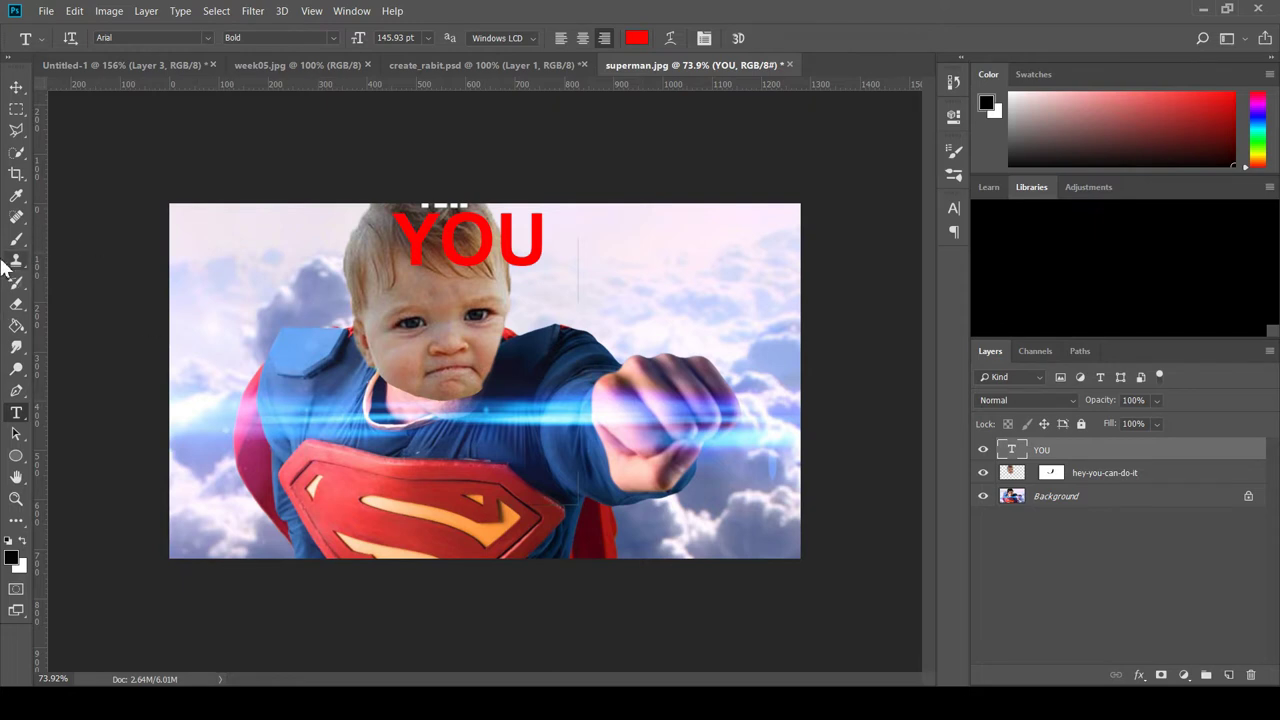
Type 'CAN DO IT!!' near the bottom and enlarge it to about 473% over the chest emblem.
left_click(325, 530)
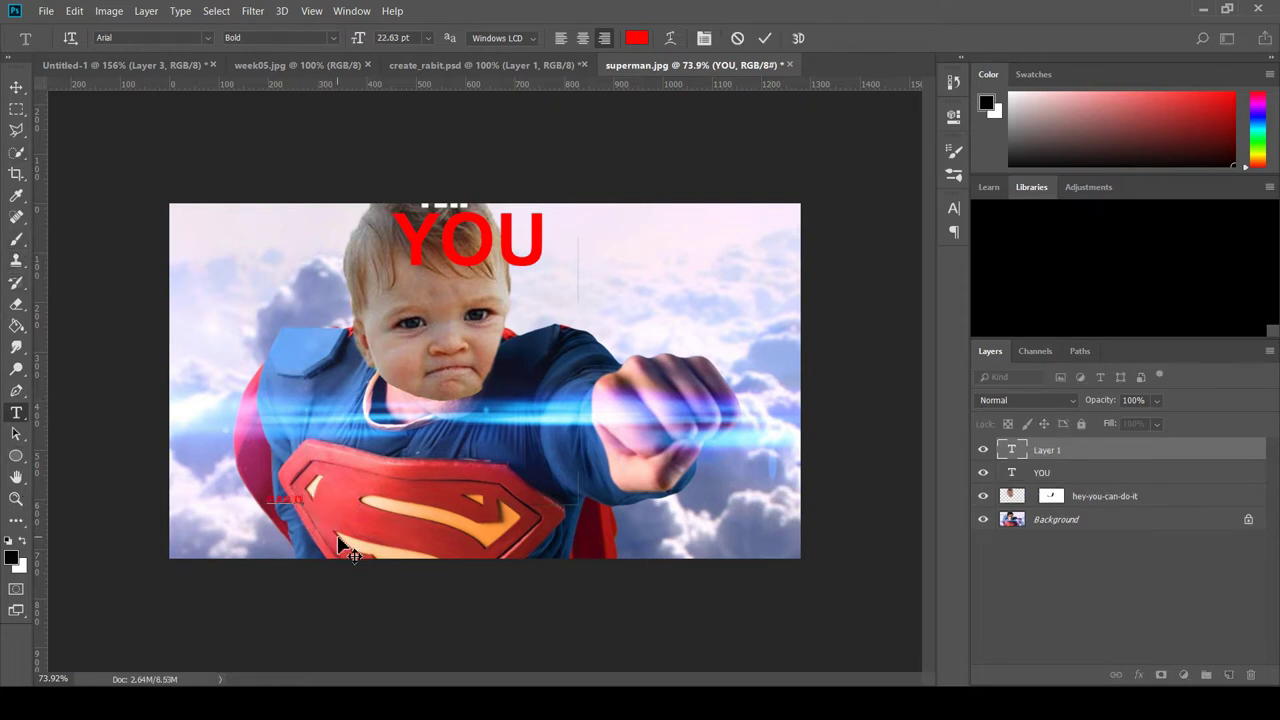
type("CAN DO IT!!")
left_click(16, 87)
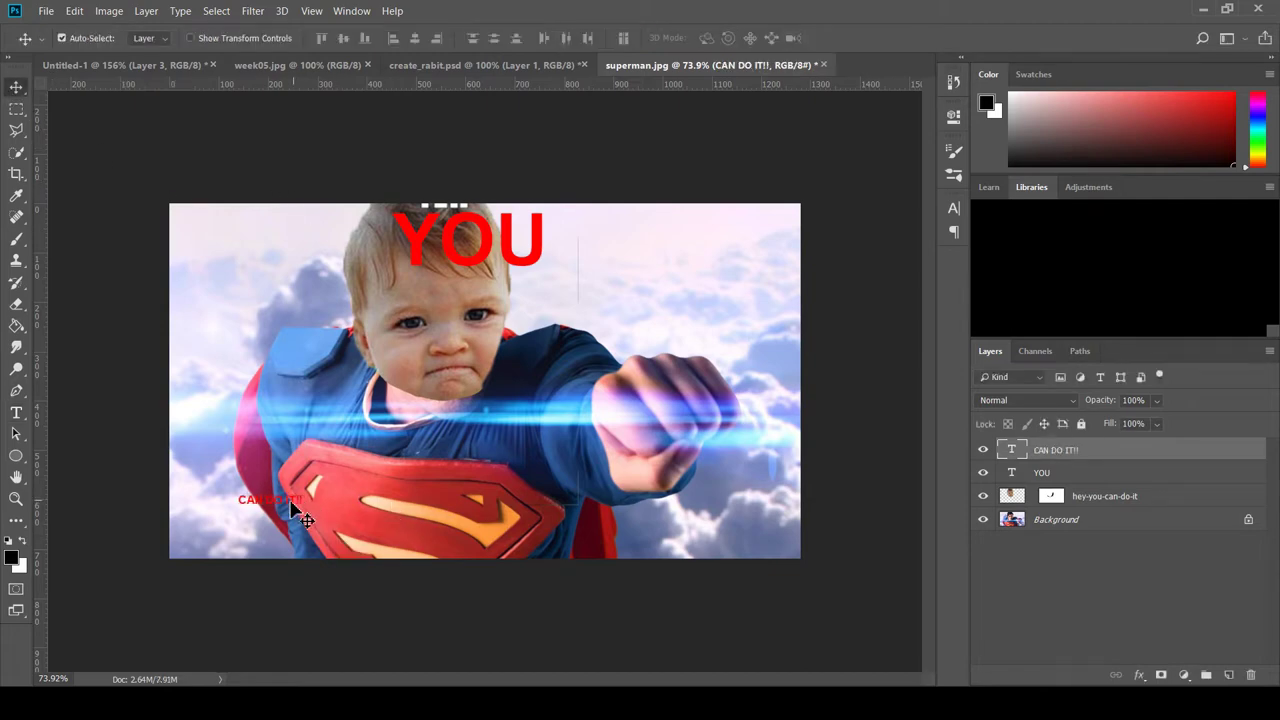
key("ctrl+t")
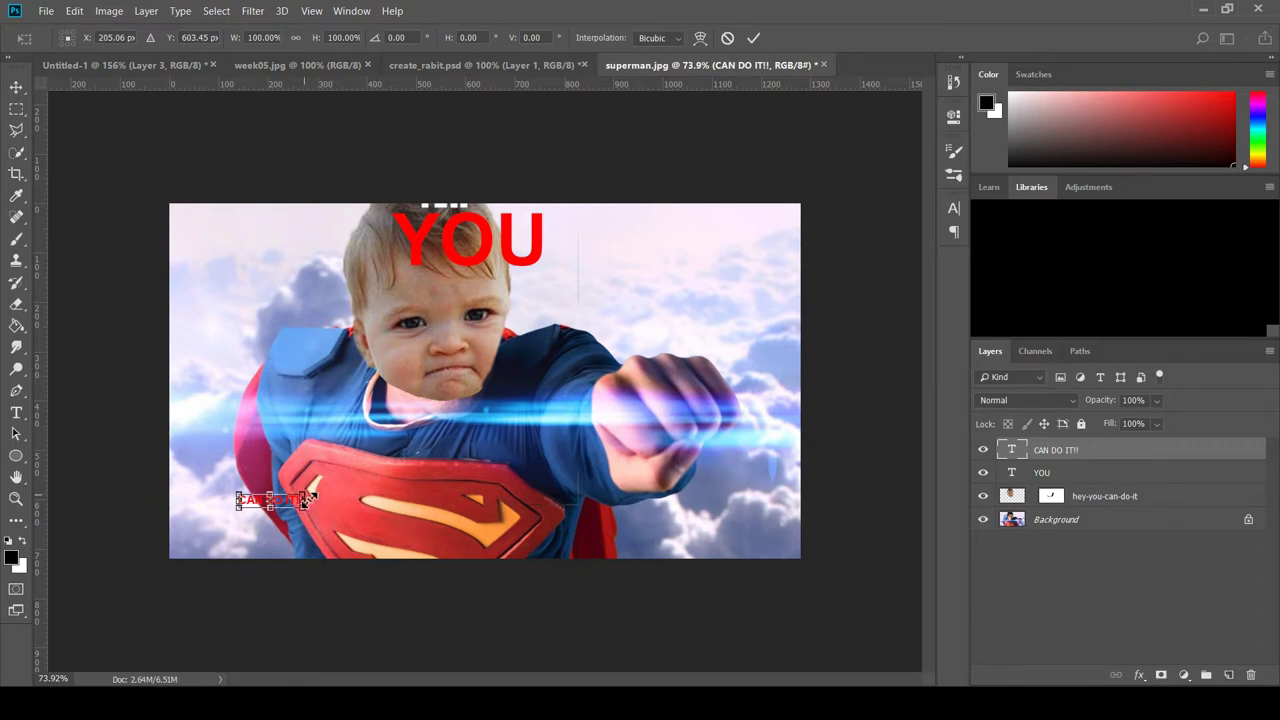
left_click_drag(306, 494, 548, 400)
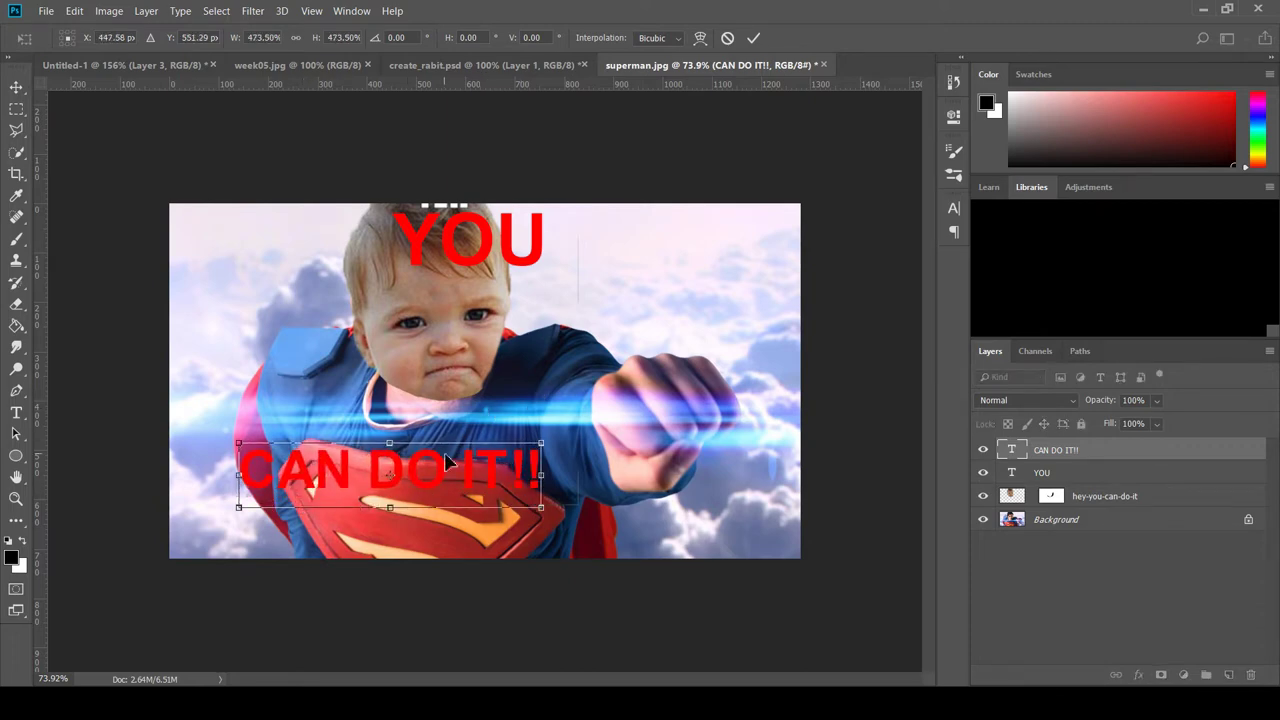
left_click_drag(447, 464, 500, 518)
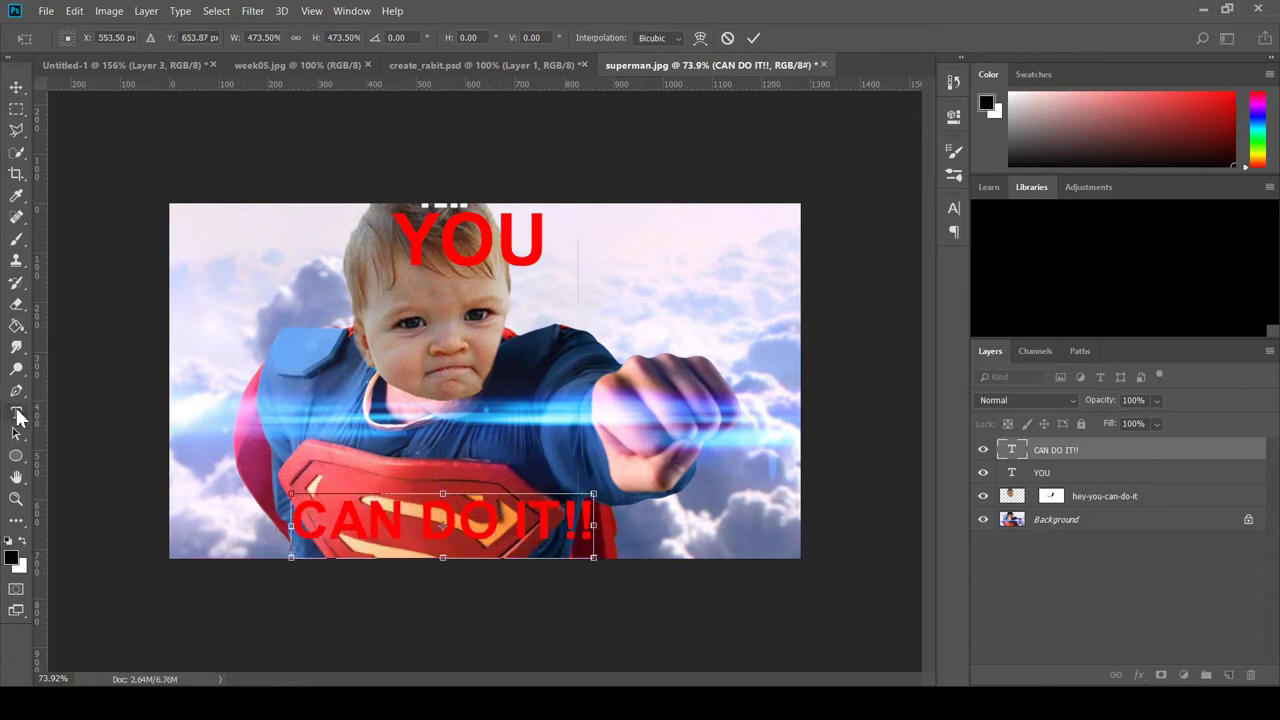
left_click(753, 37)
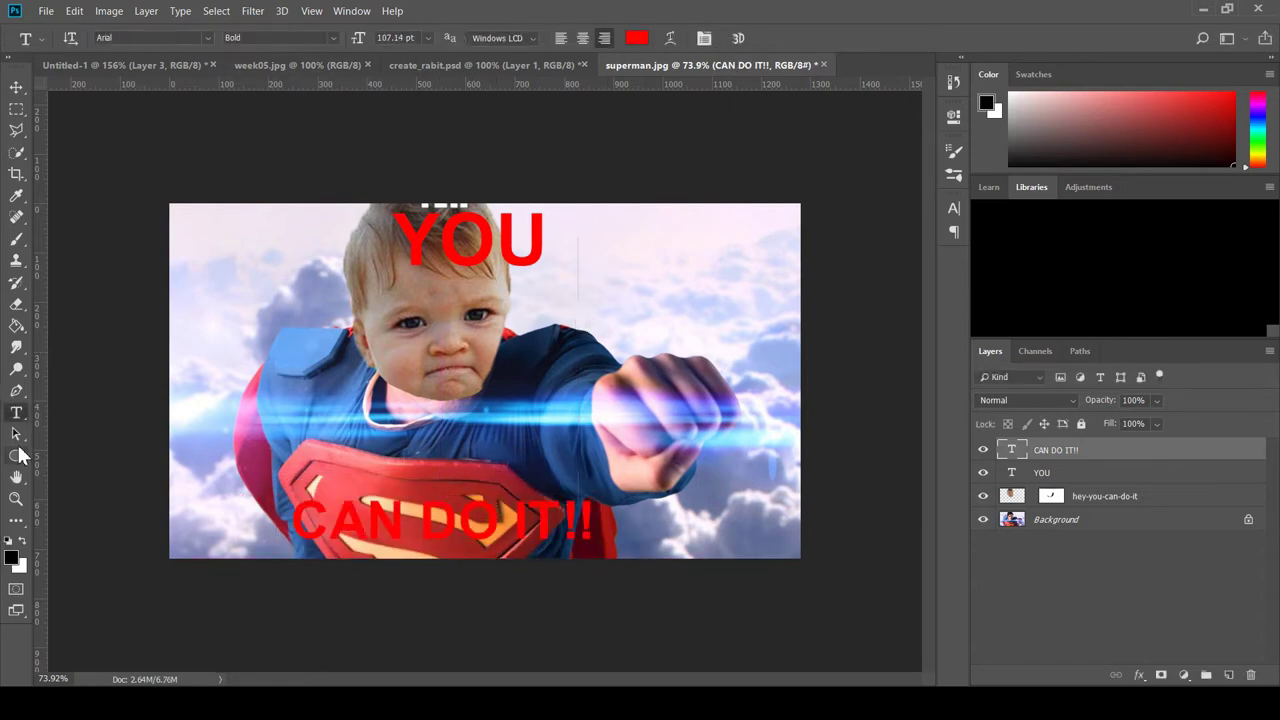
Sample the cloud white from the image as the colour for the text.
left_click(16, 326)
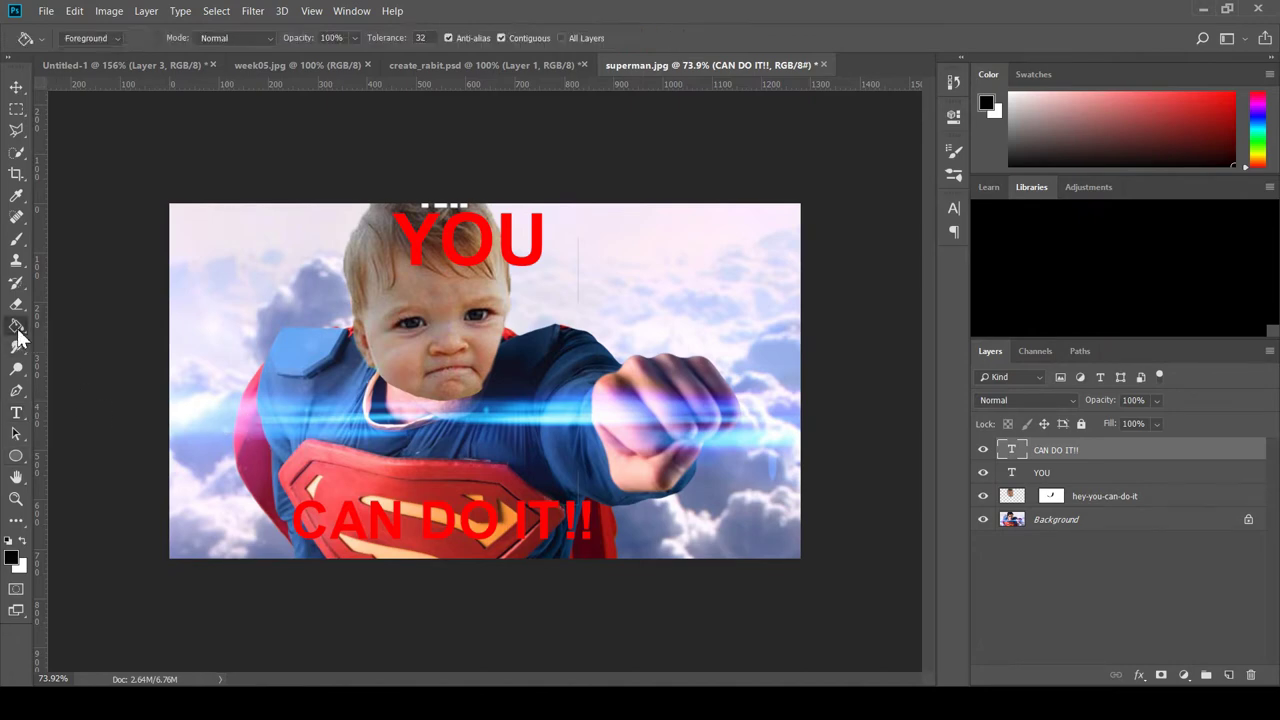
left_click(16, 414)
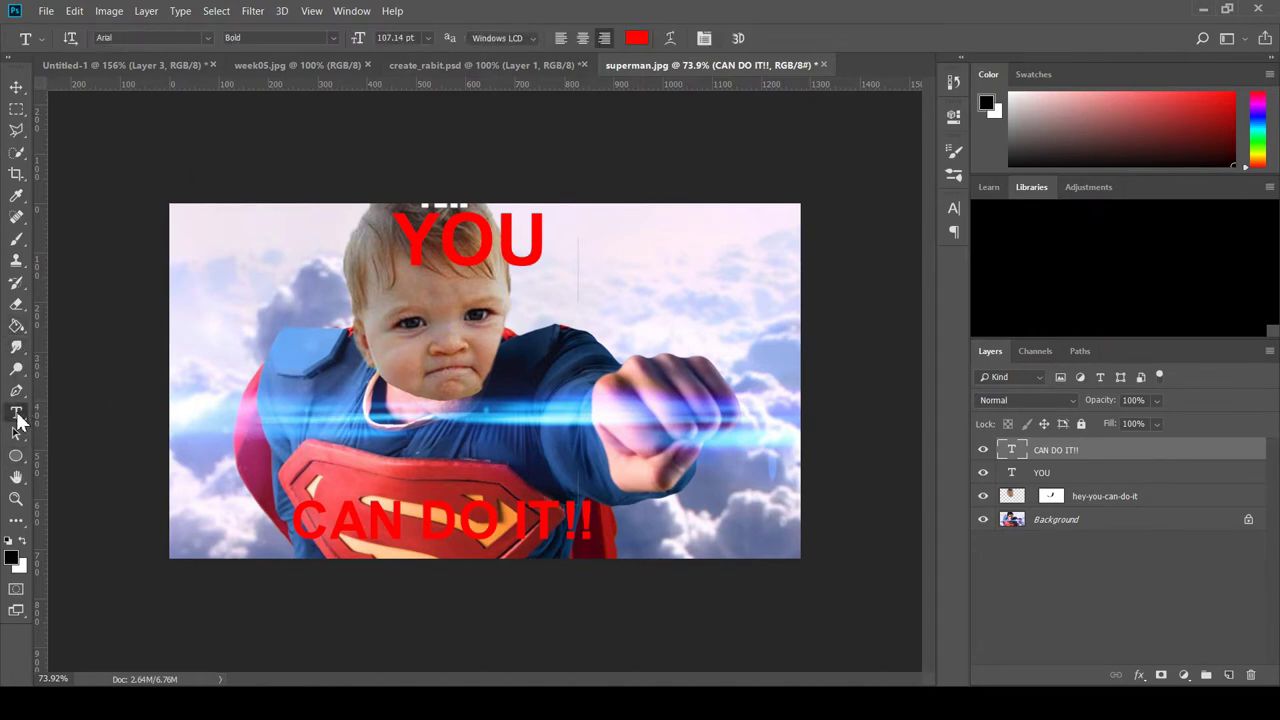
key("i")
left_click(774, 294)
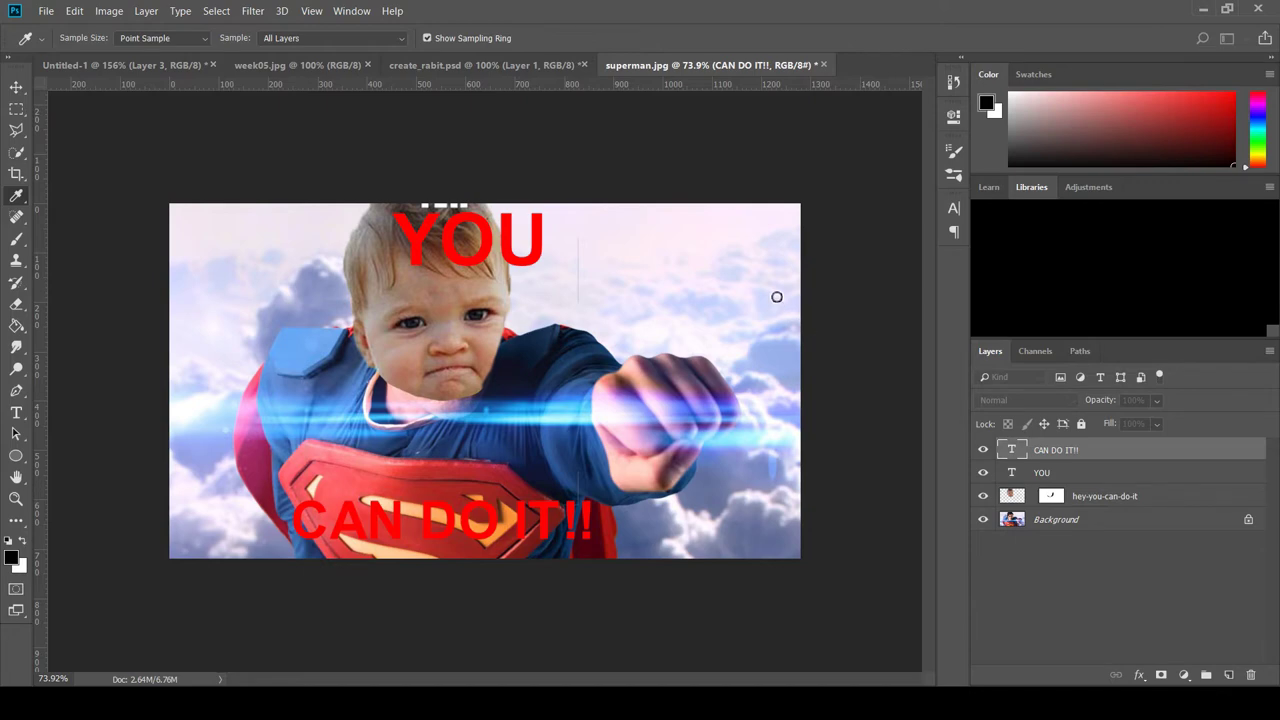
Finish making CAN DO IT!! white, glancing at Untitled-1 before returning to SUPERMAN.PSD.
key("t")
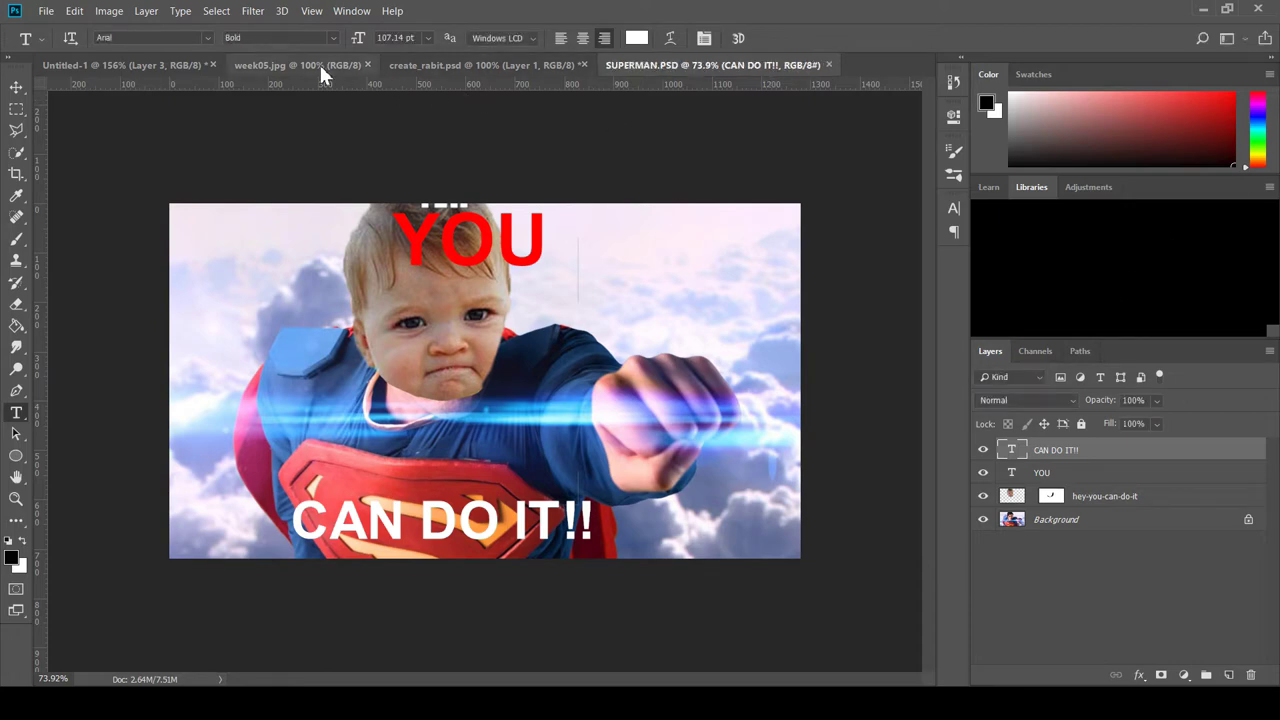
left_click(161, 67)
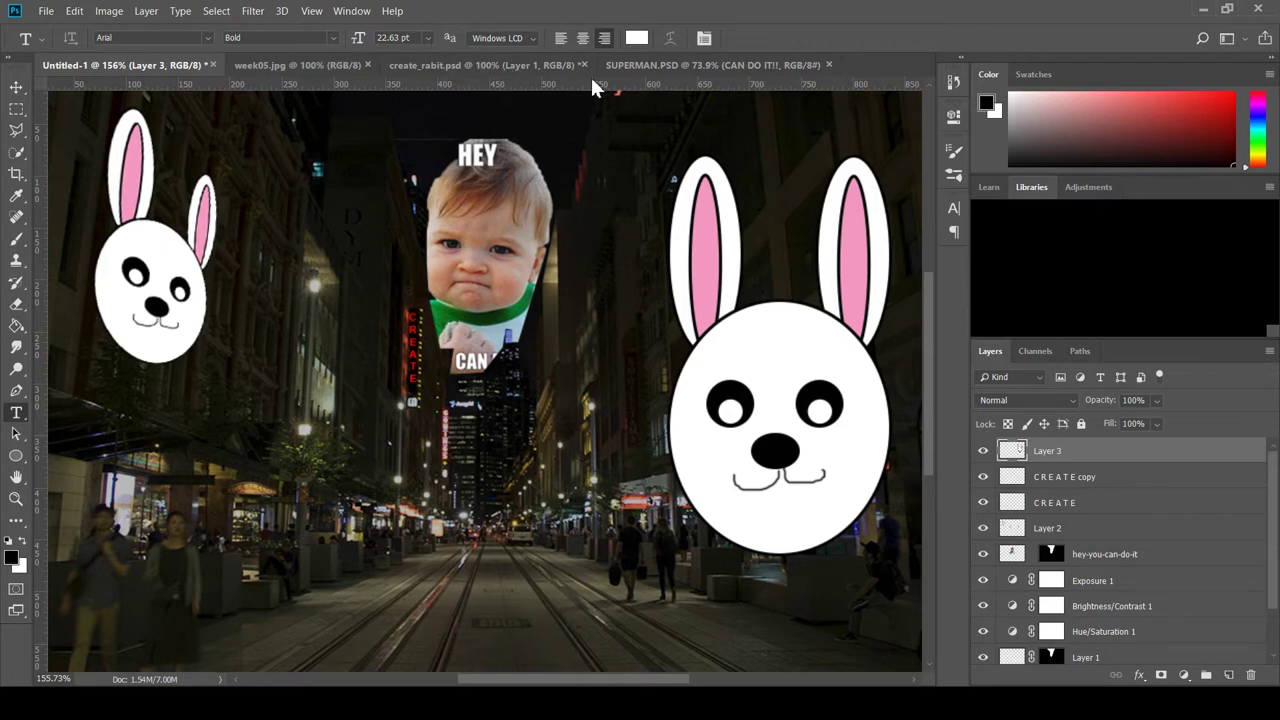
left_click(697, 70)
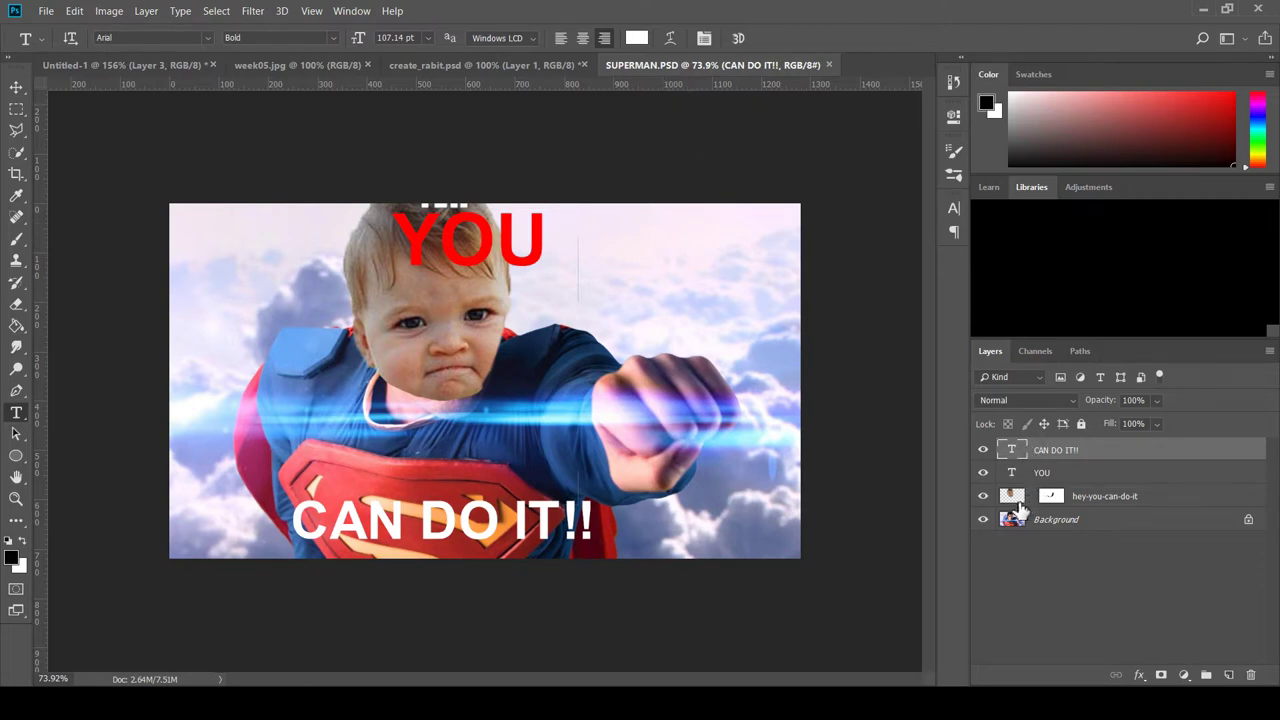
left_click(1018, 503)
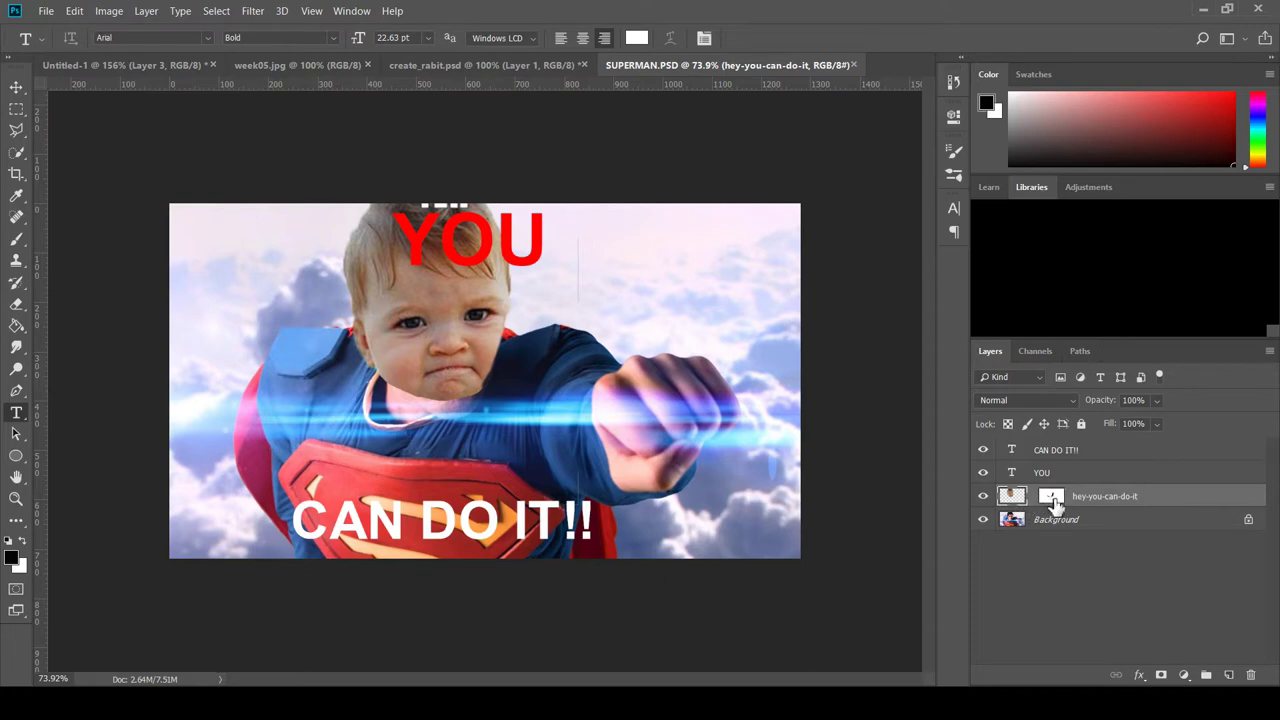
left_click(1051, 498)
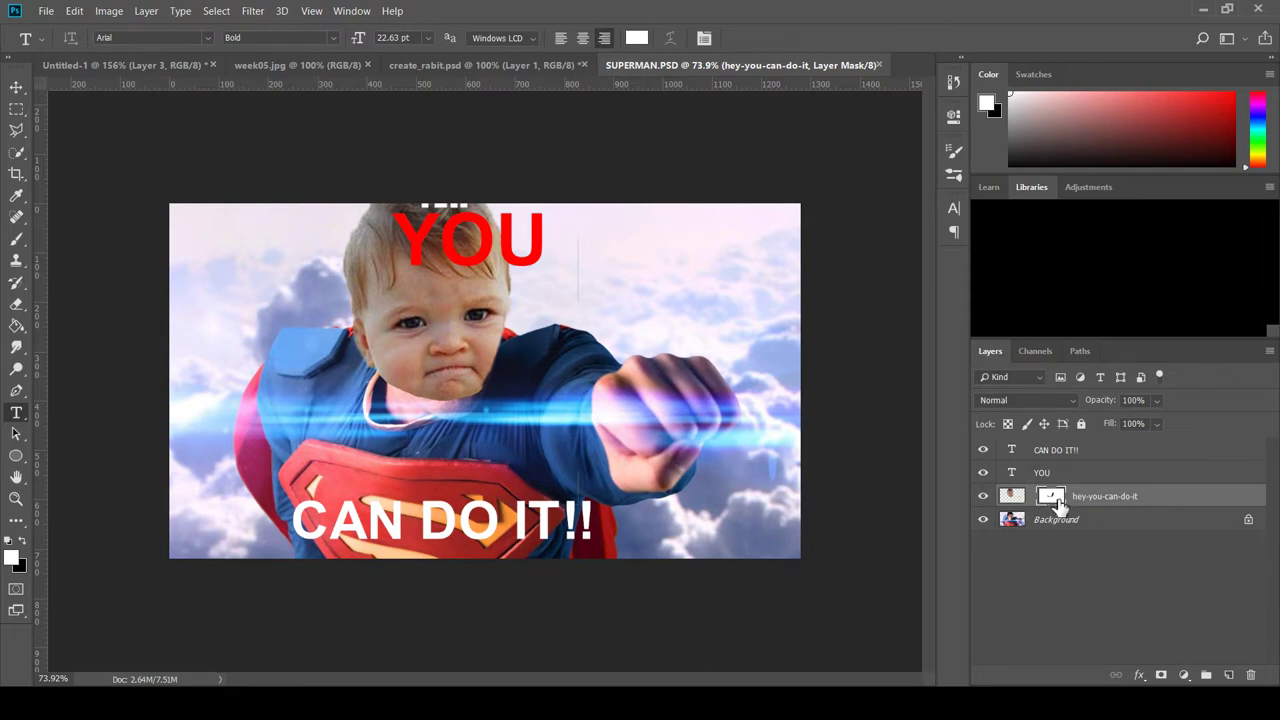
left_click(1012, 497)
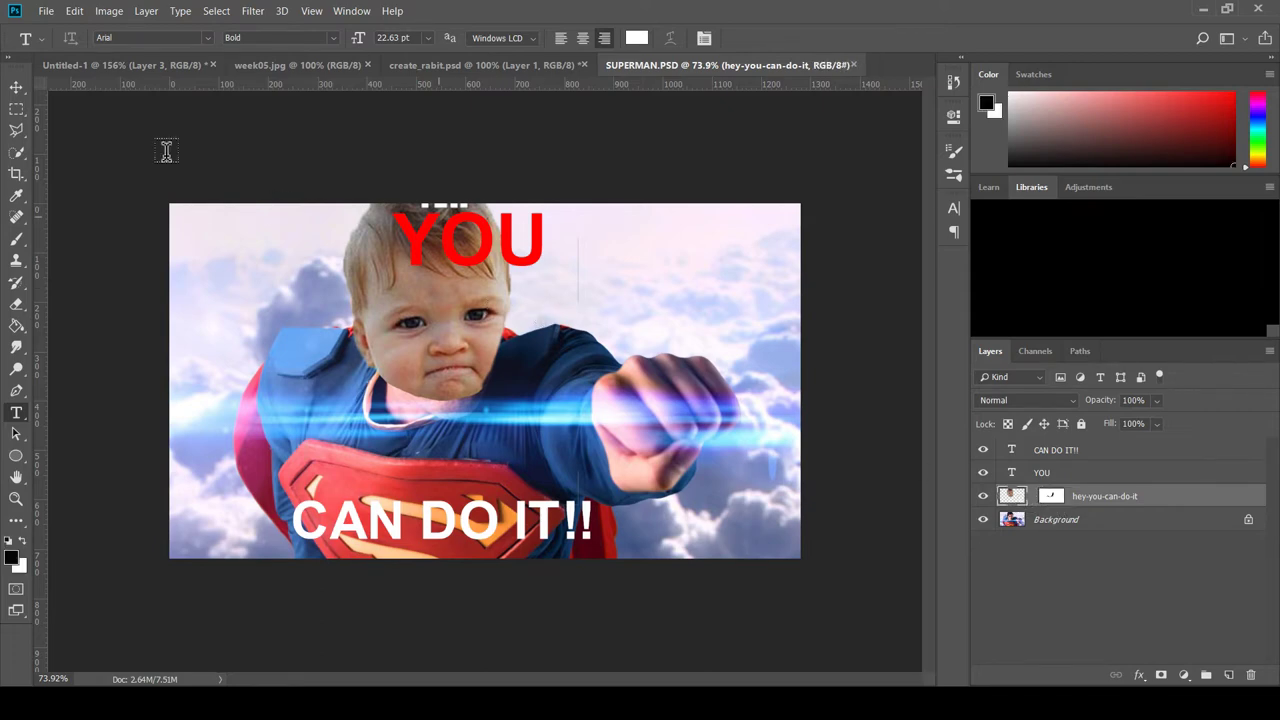
left_click(16, 87)
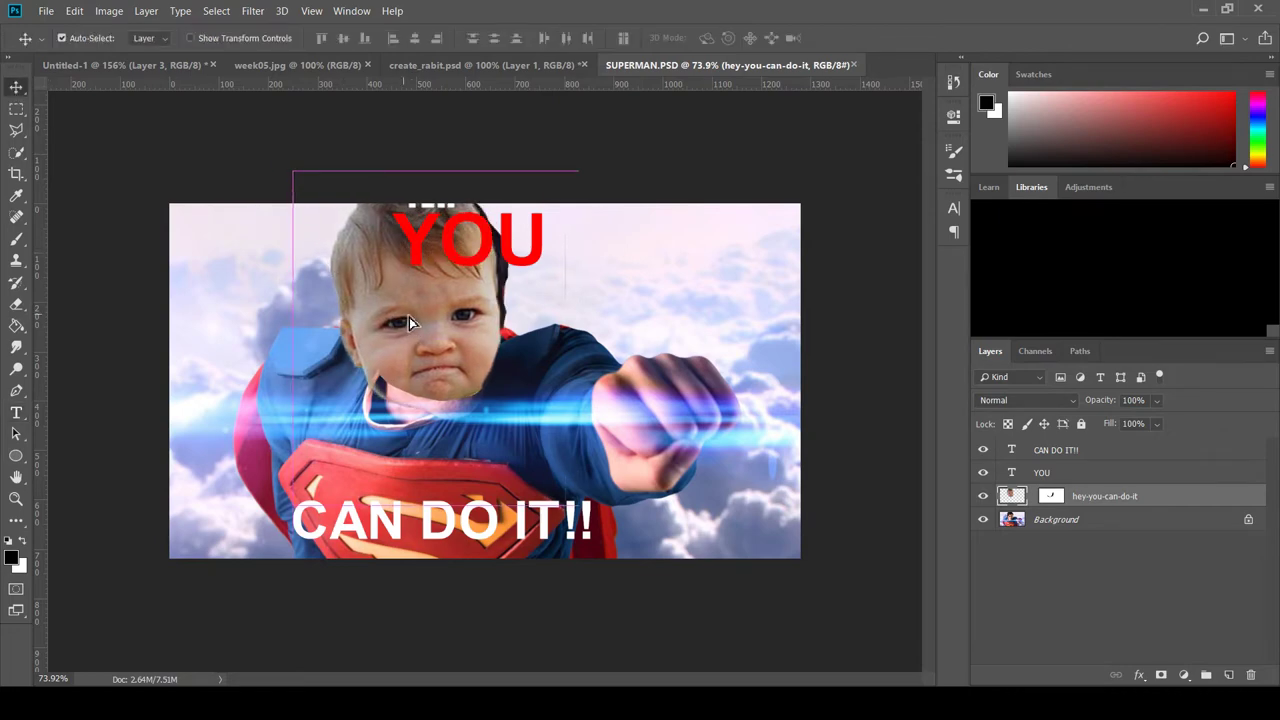
key("ctrl+z")
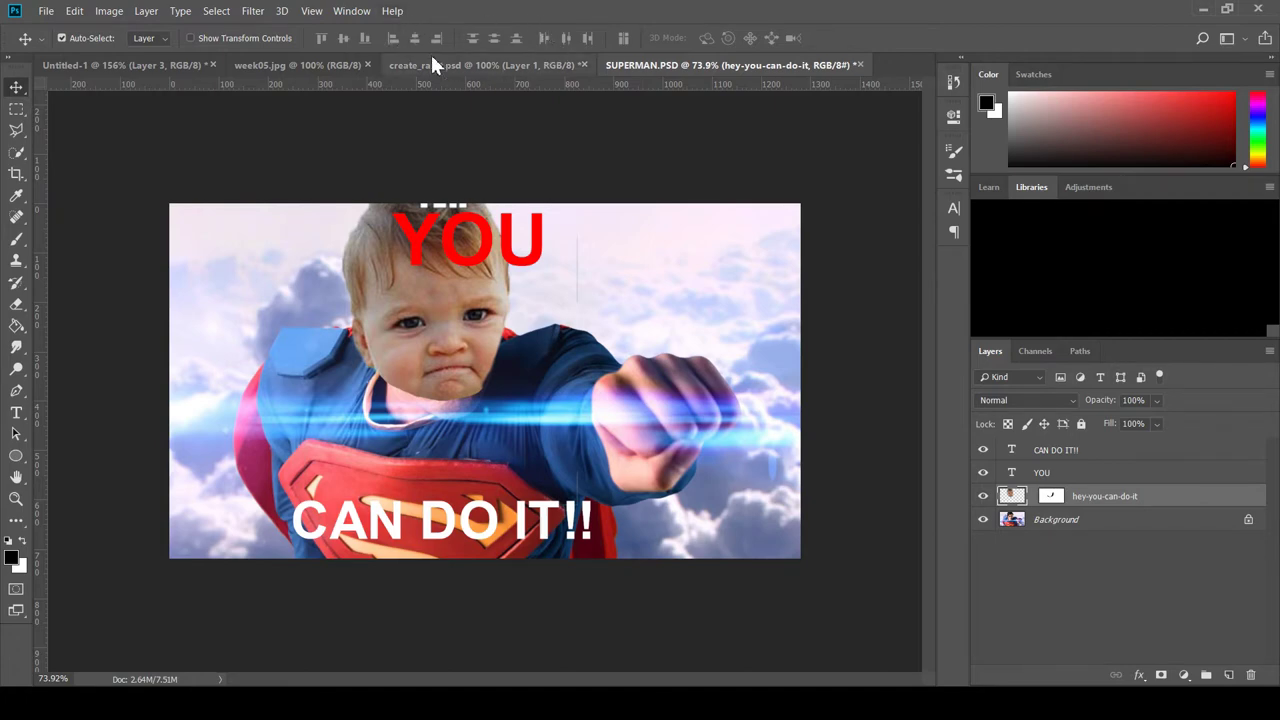
Delete the large right-hand bunny layer from the Untitled-1 street scene.
left_click(239, 62)
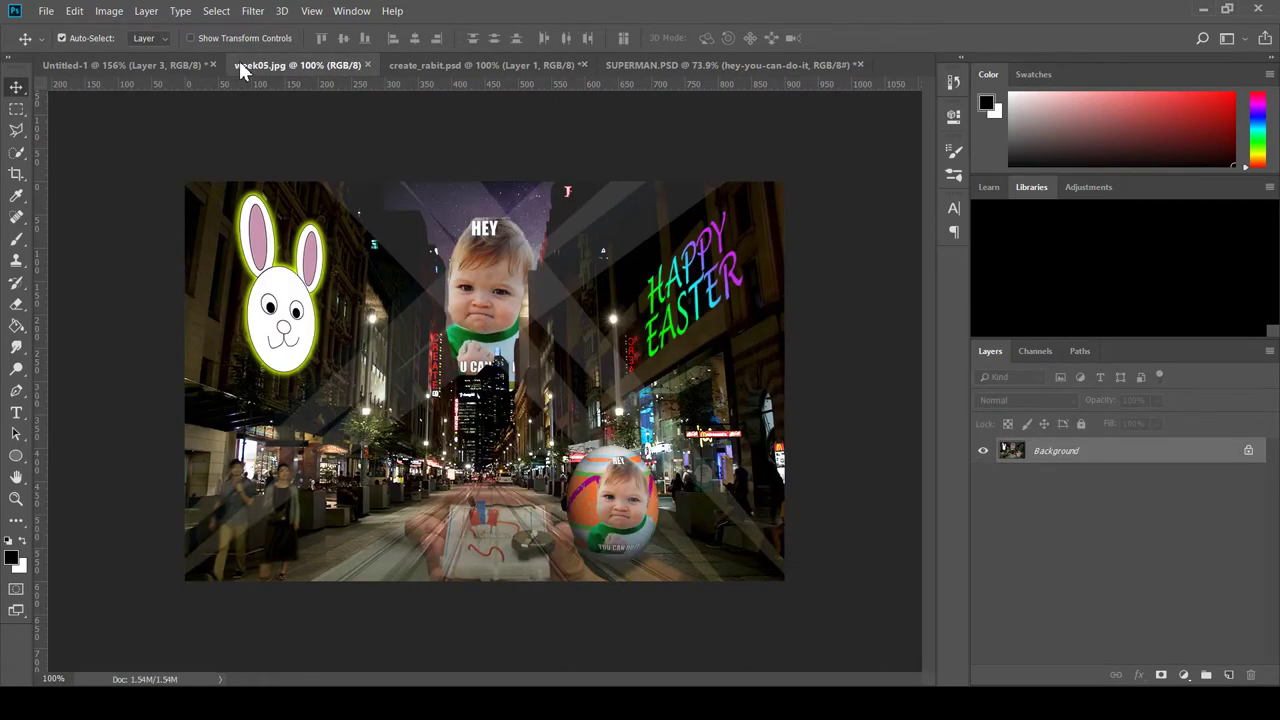
left_click(150, 63)
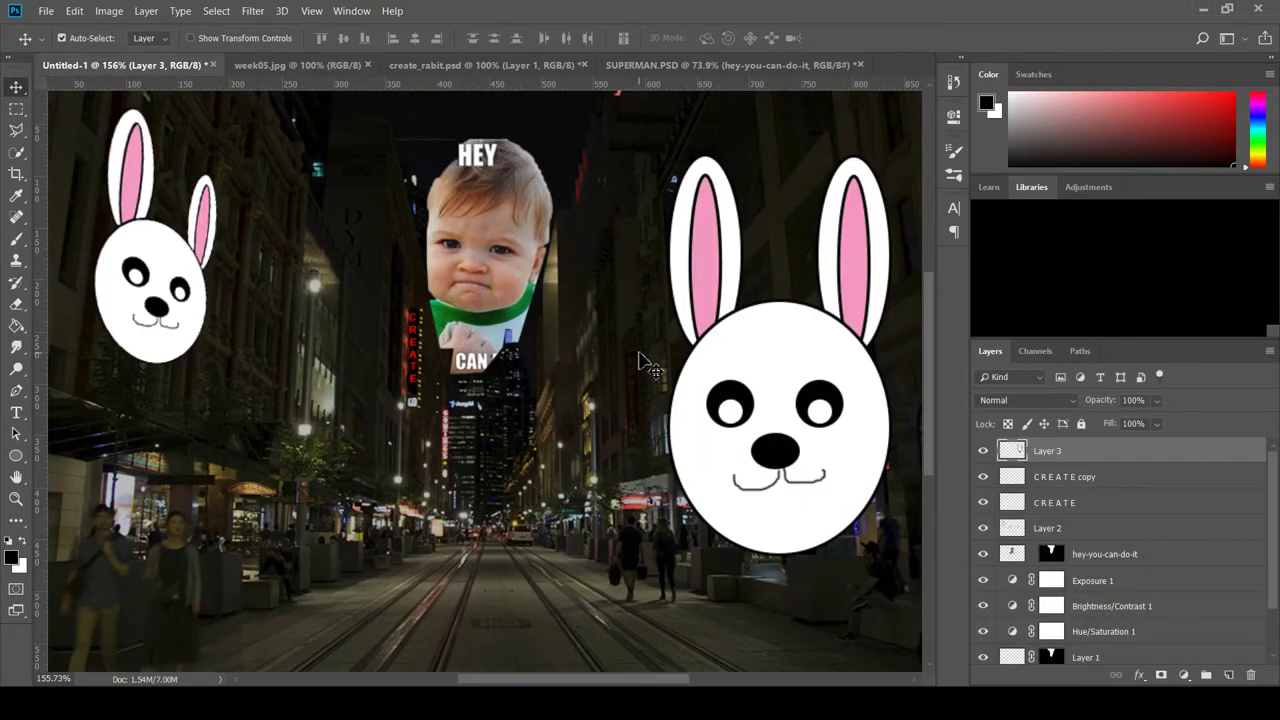
scroll(645, 362, "down", 3)
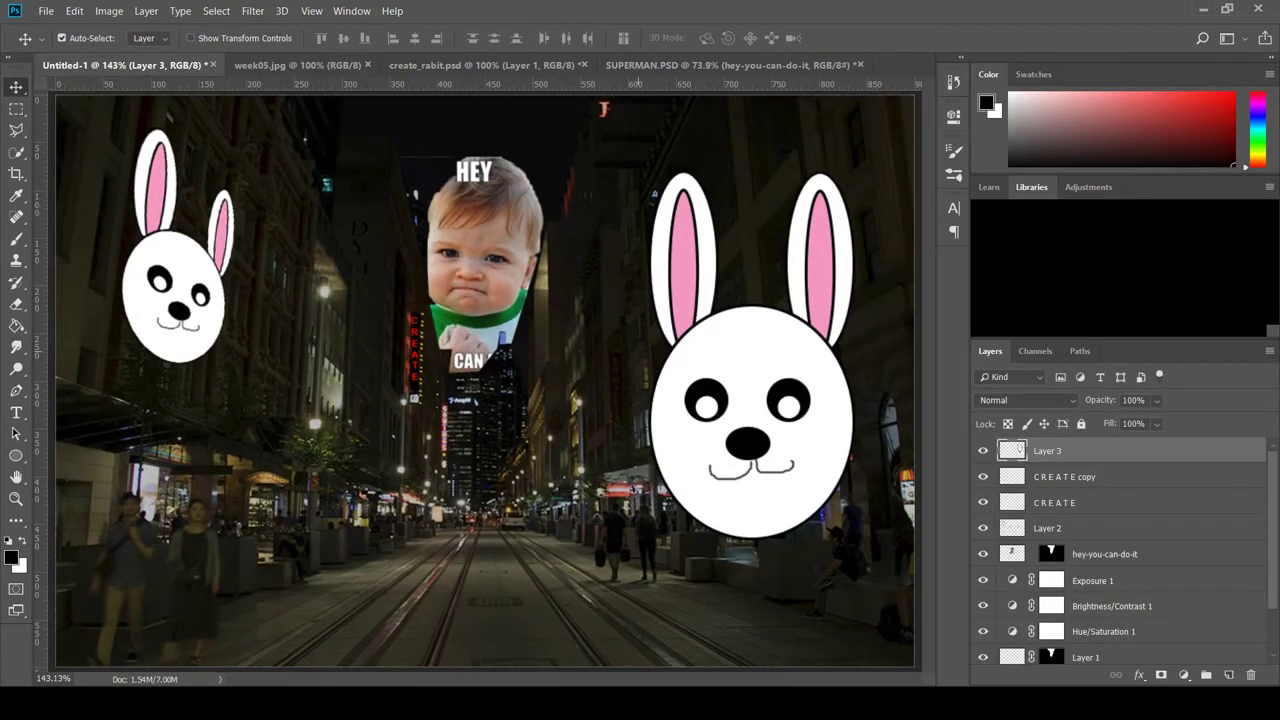
scroll(655, 371, "down", 1)
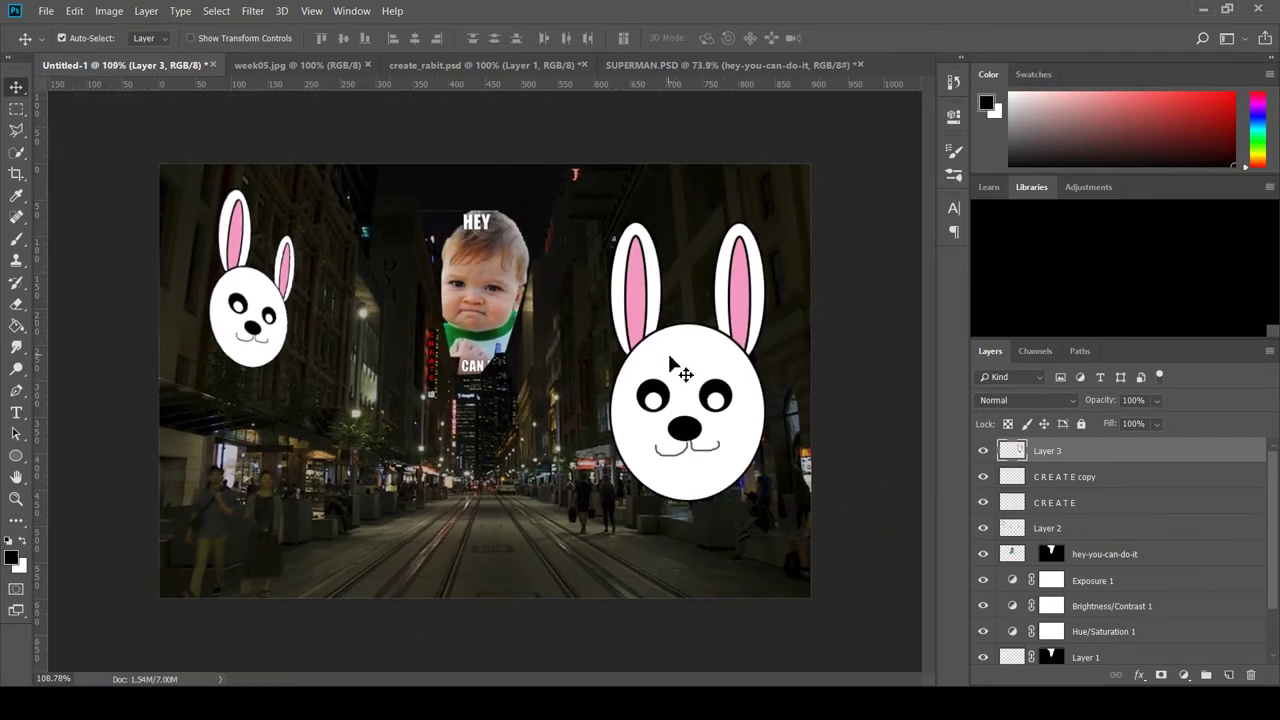
key("Delete")
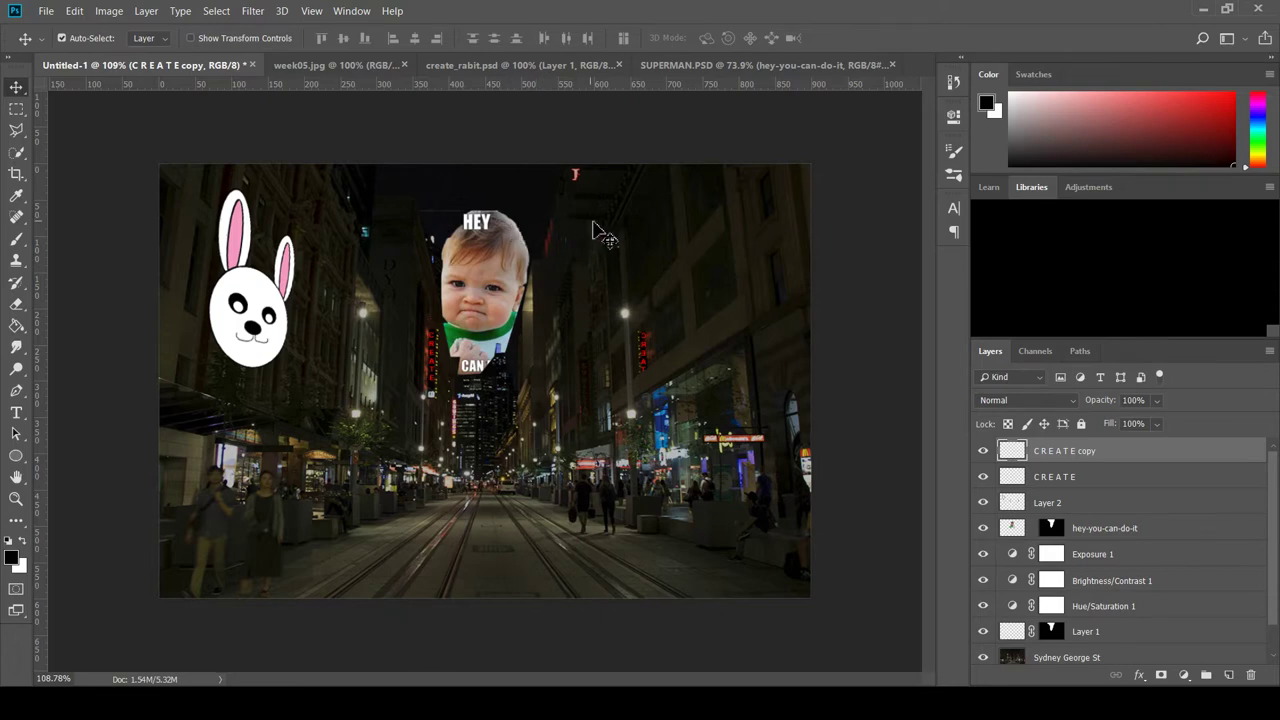
Compare with week05.jpg, then add a new empty Layer 3 on top in Untitled-1.
left_click(322, 65)
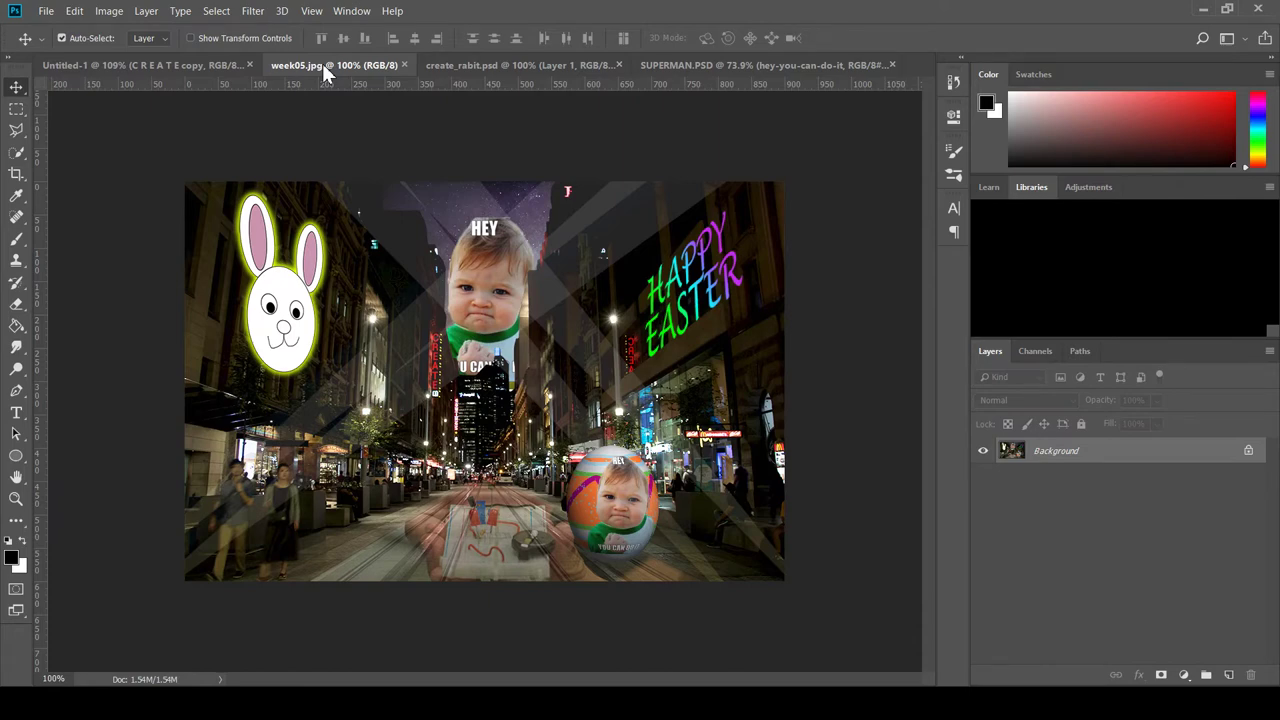
left_click(180, 65)
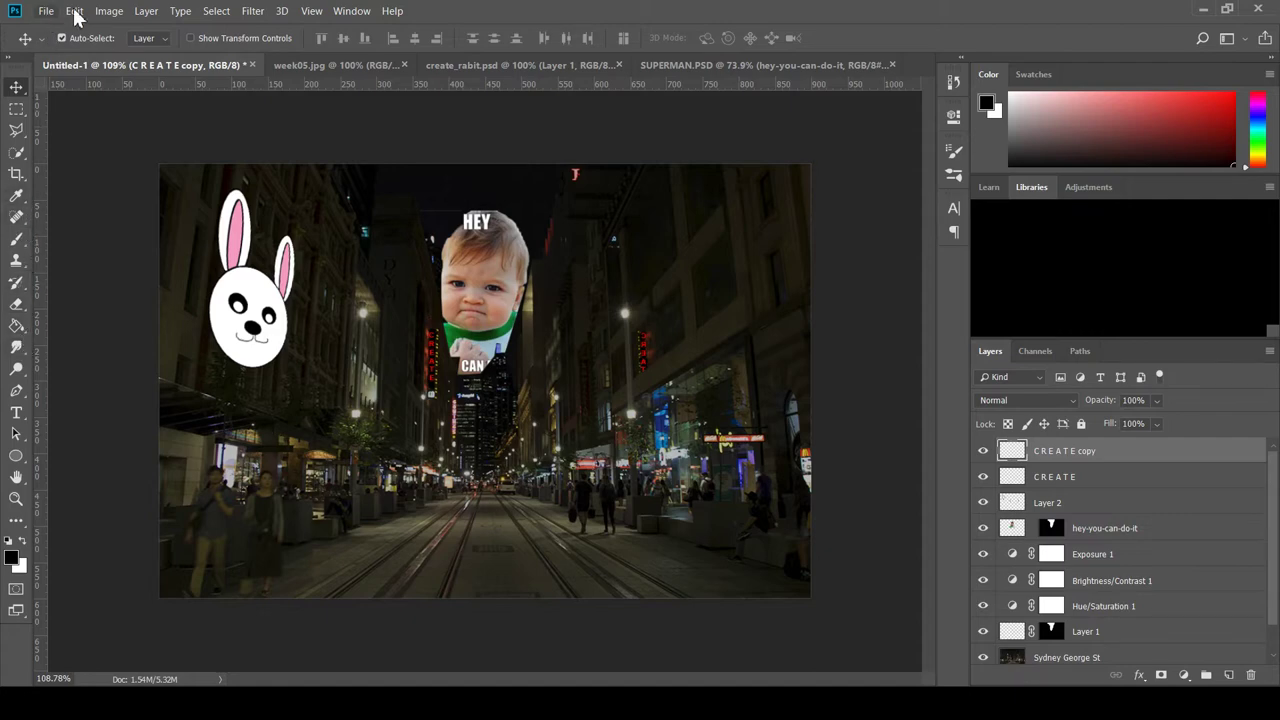
left_click(1229, 676)
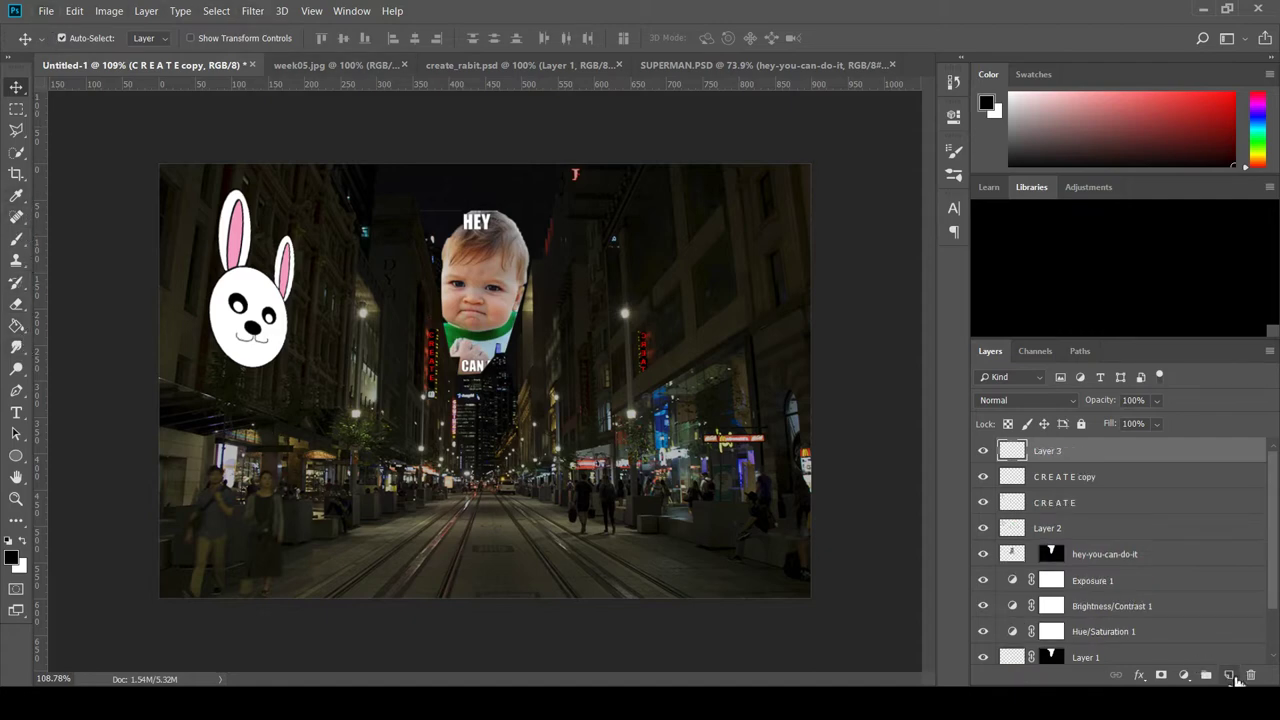
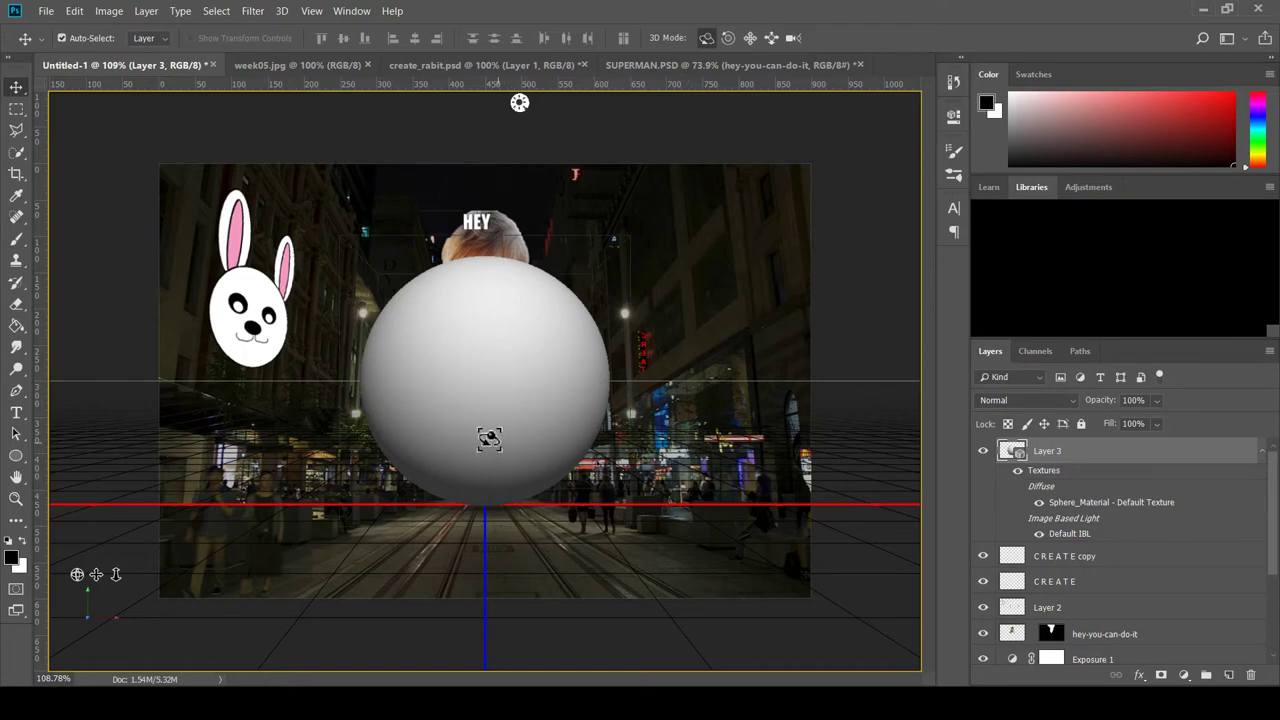
Squash the white 3D sphere narrower and shorter into an egg, then move it right and down.
left_click(517, 331)
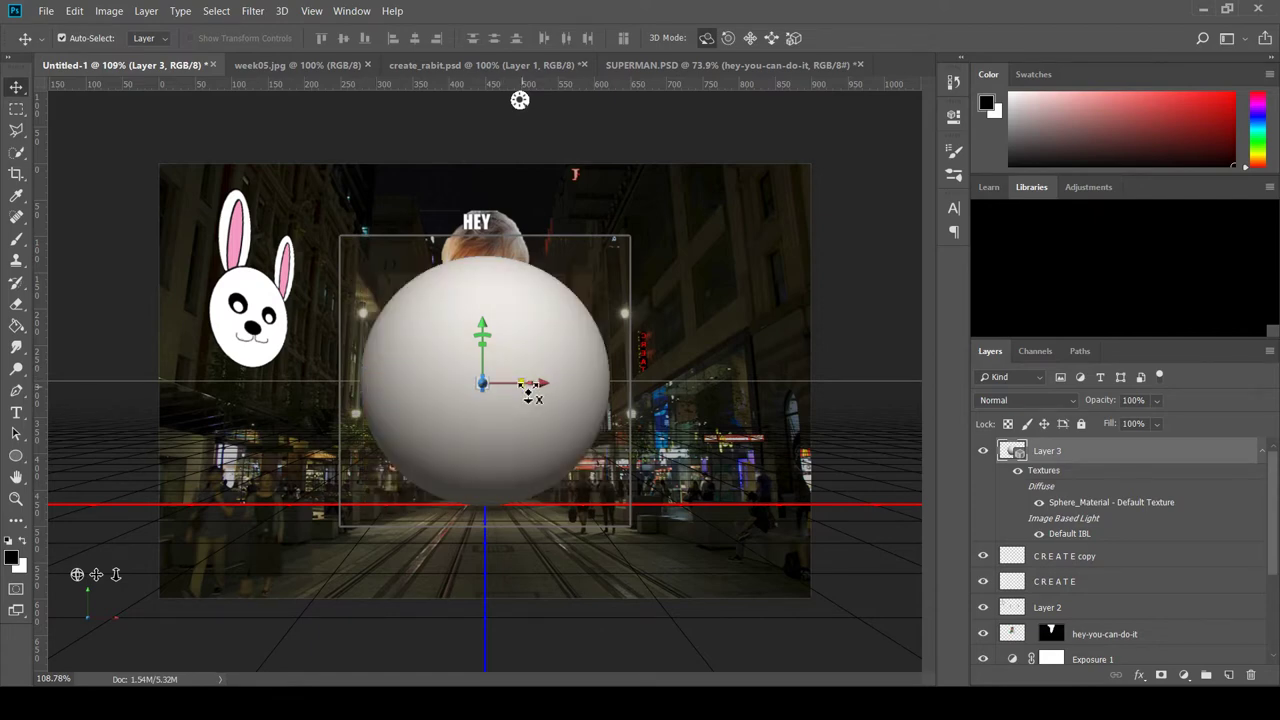
left_click_drag(528, 393, 496, 393)
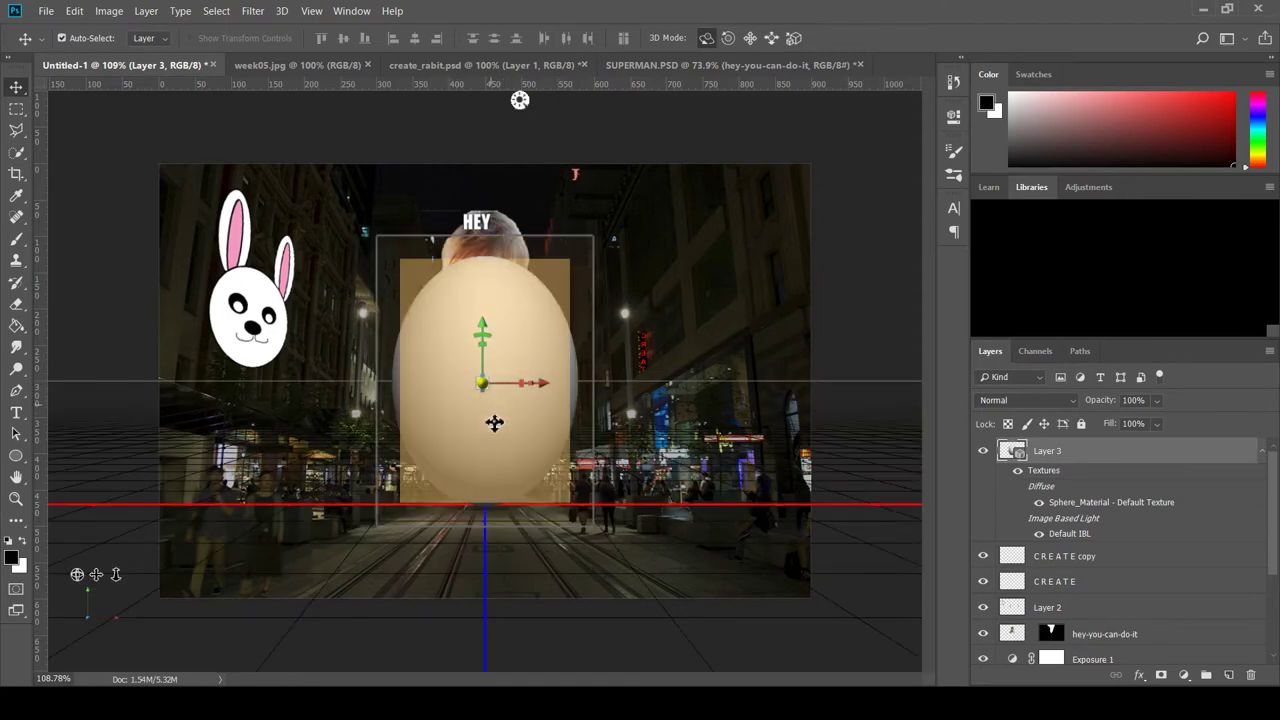
left_click_drag(488, 345, 488, 350)
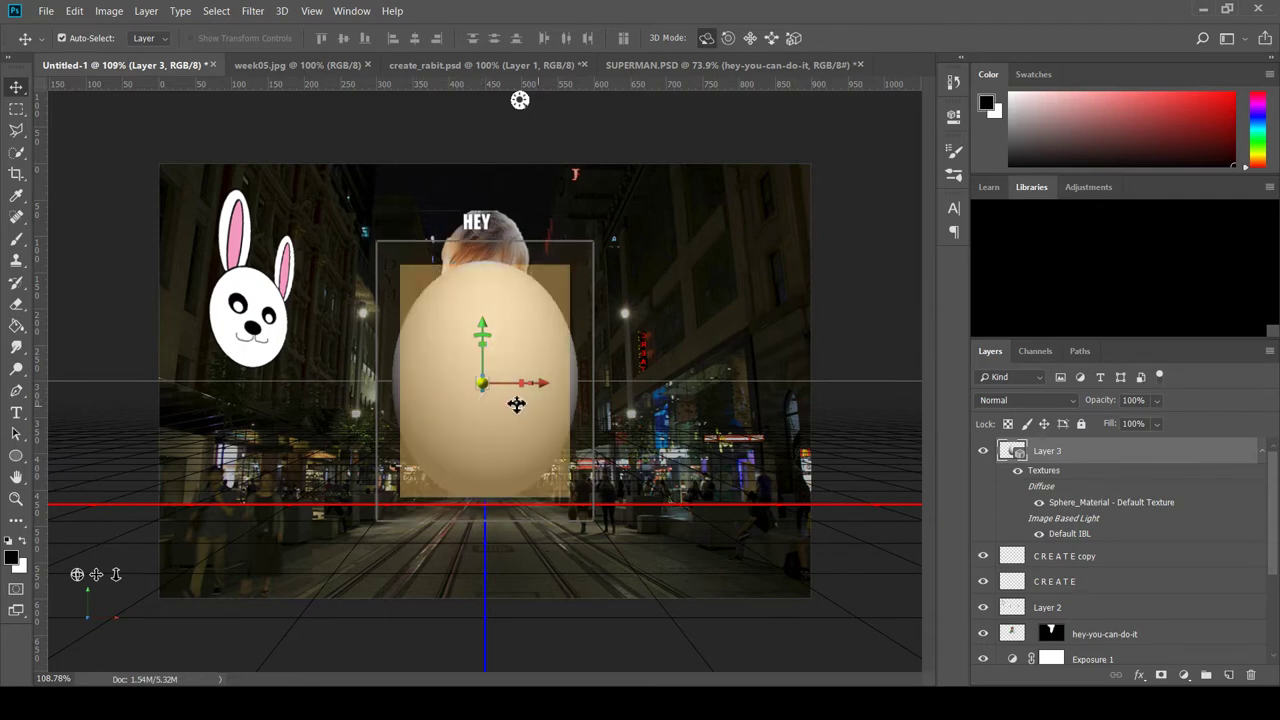
left_click_drag(549, 387, 659, 384)
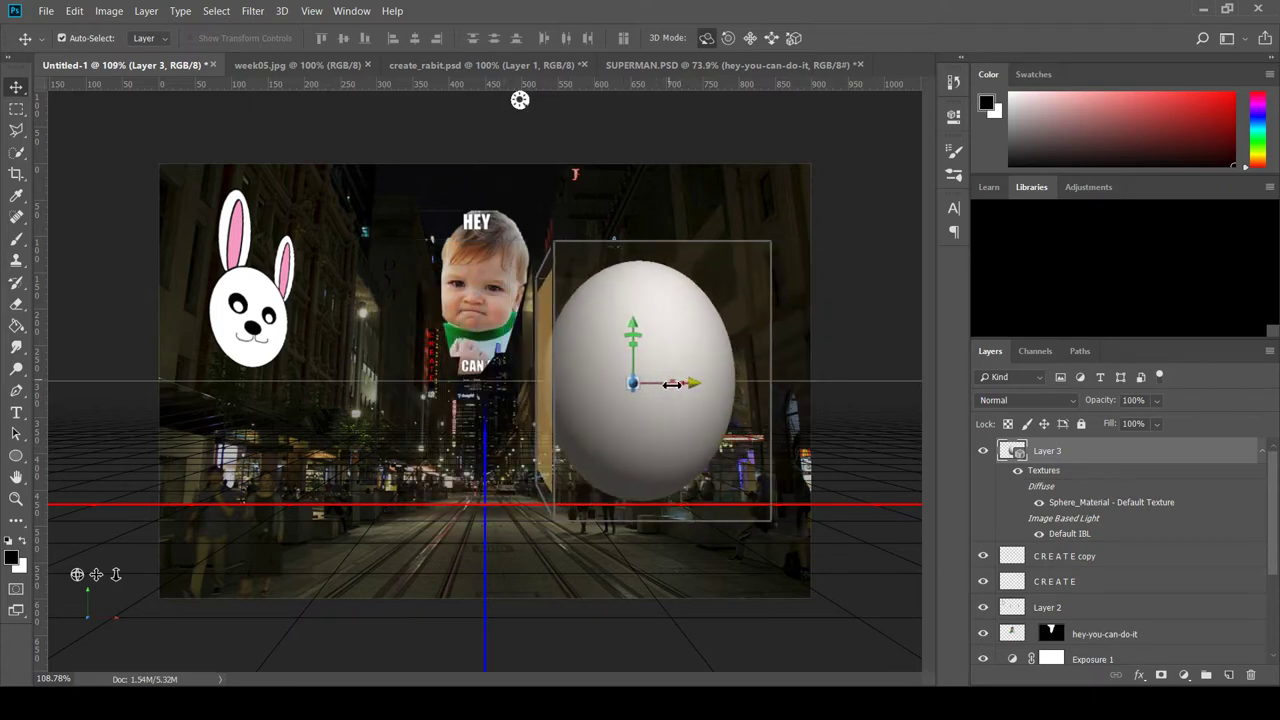
left_click_drag(634, 326, 636, 360)
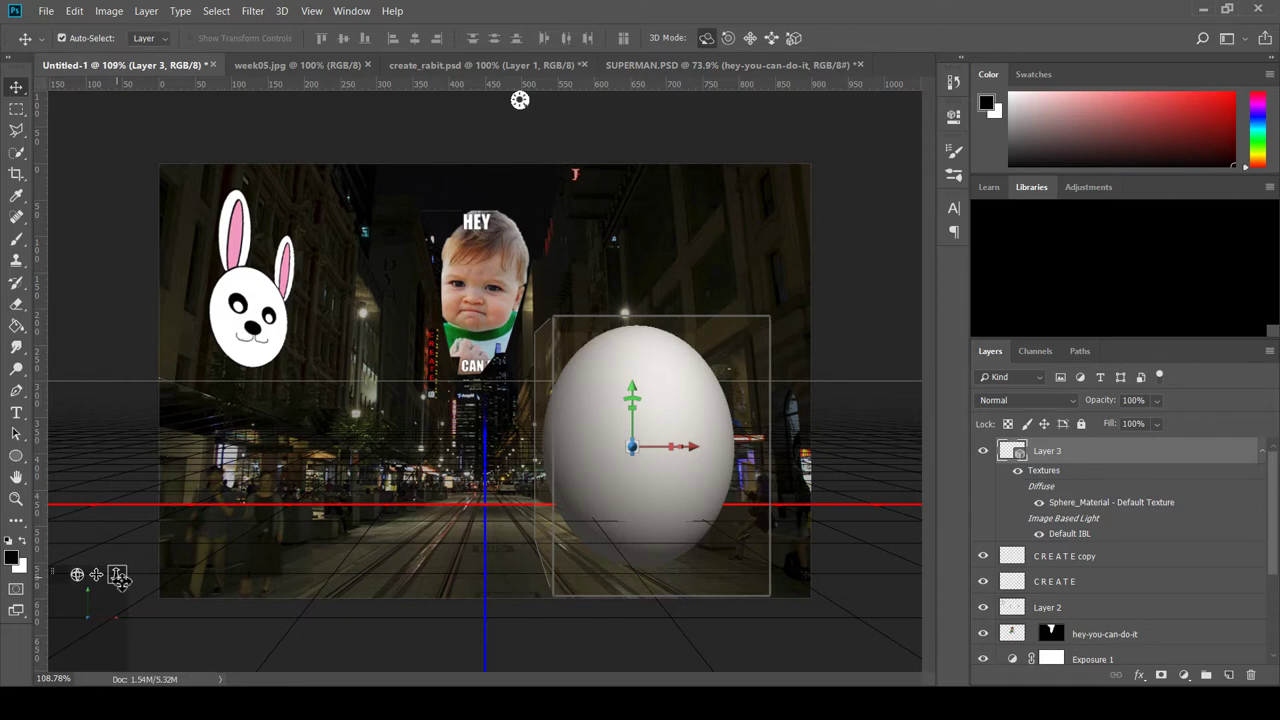
Dolly the 3D camera back and orbit it so the smaller egg sits at lower right.
left_click_drag(118, 577, 191, 331)
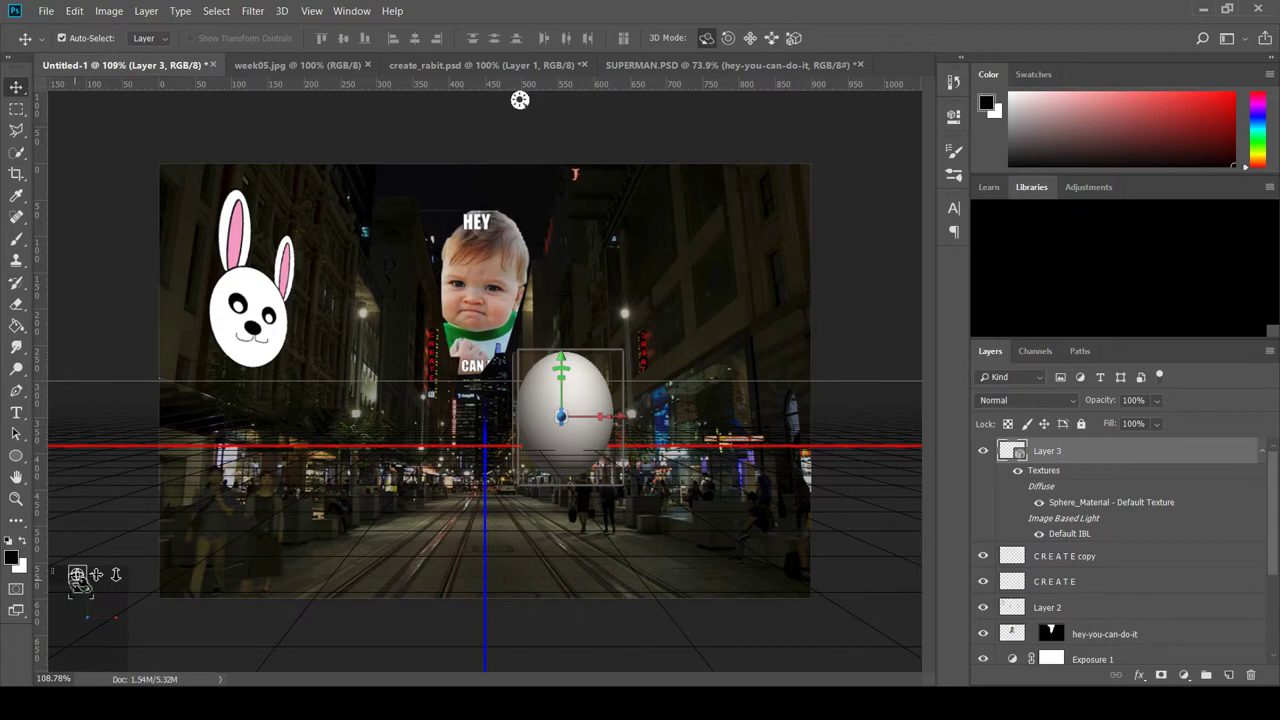
left_click_drag(520, 100, 561, 100)
left_click_drag(105, 580, 117, 611)
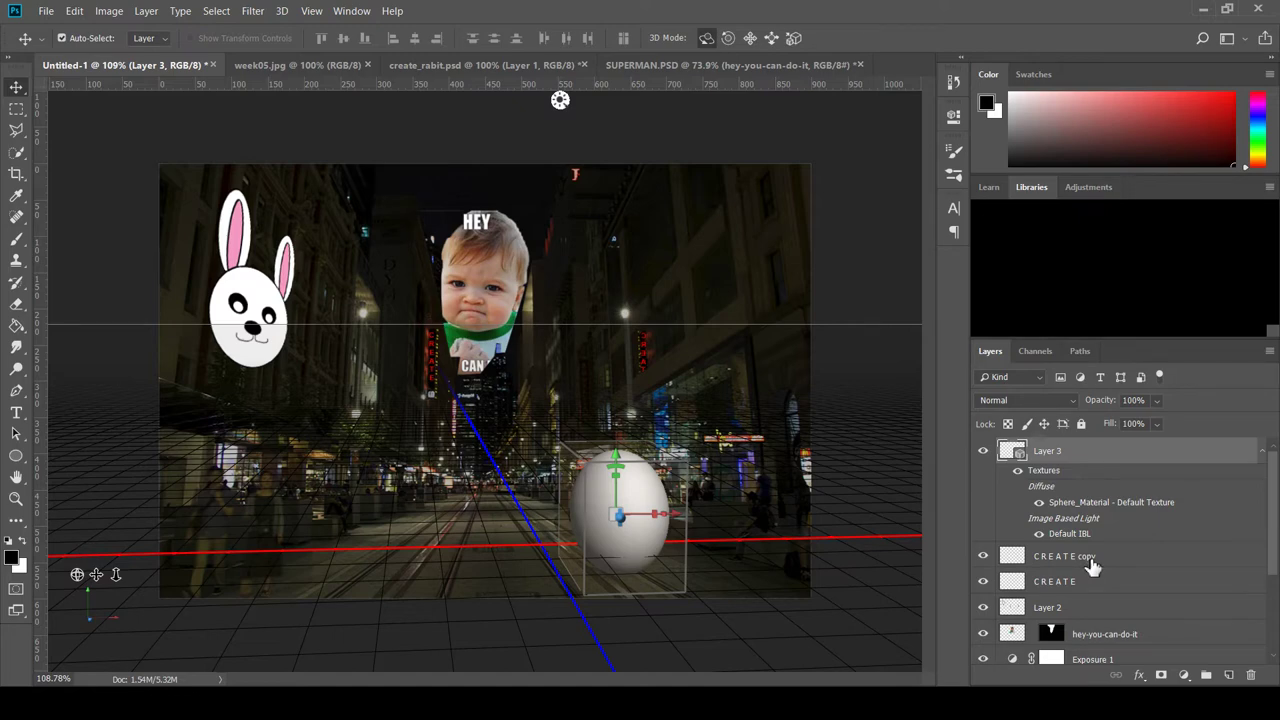
Open the egg's Sphere_Material - Default Texture as the Layer 3.psb document.
left_click(1093, 567)
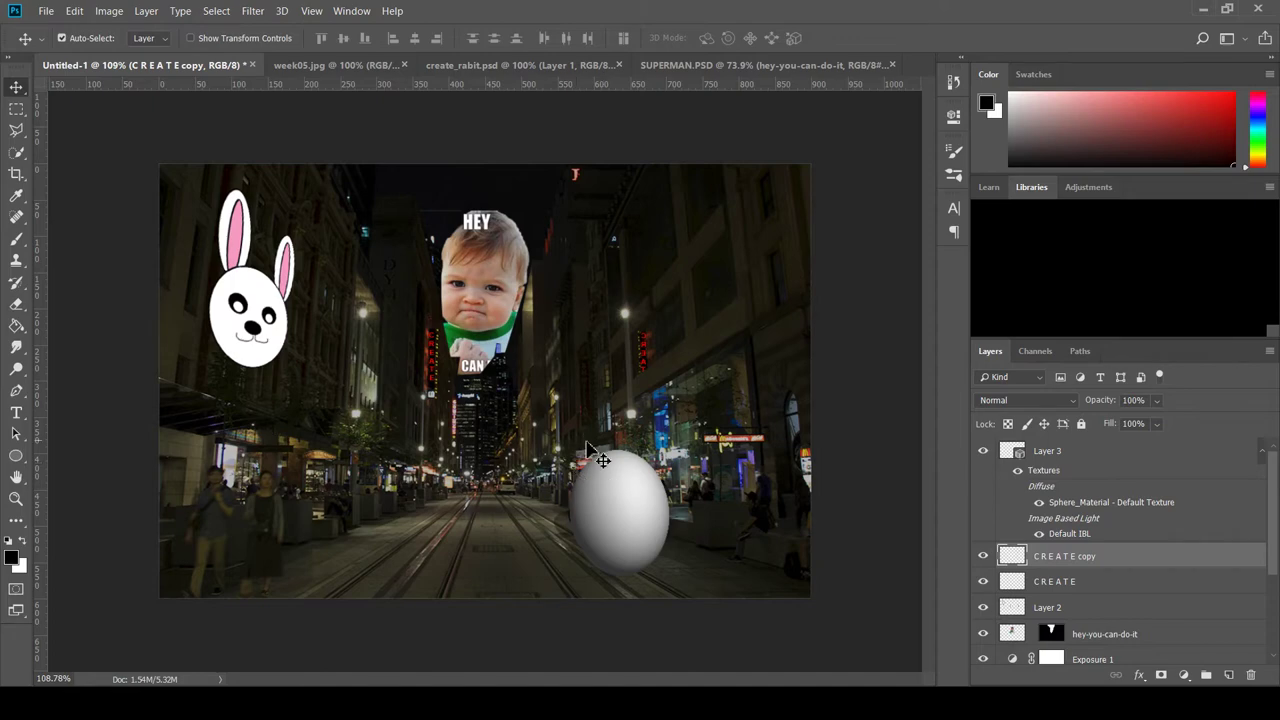
double_click(1155, 508)
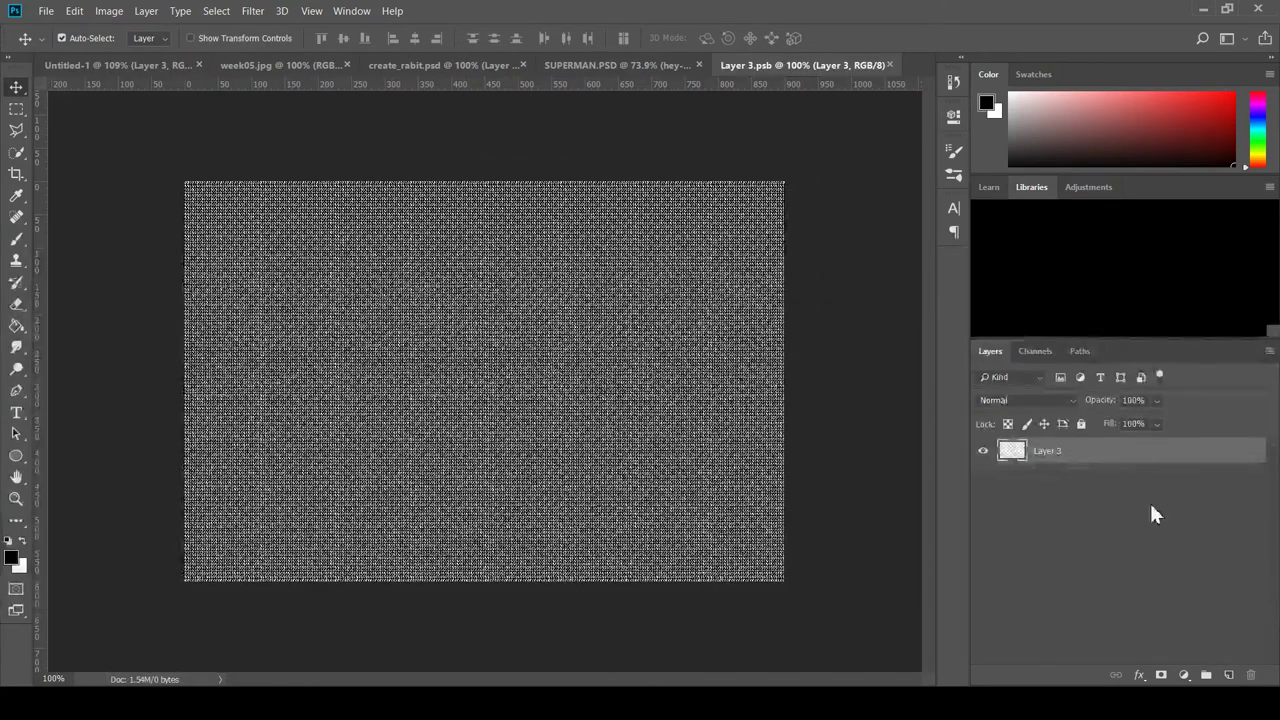
left_click(96, 66)
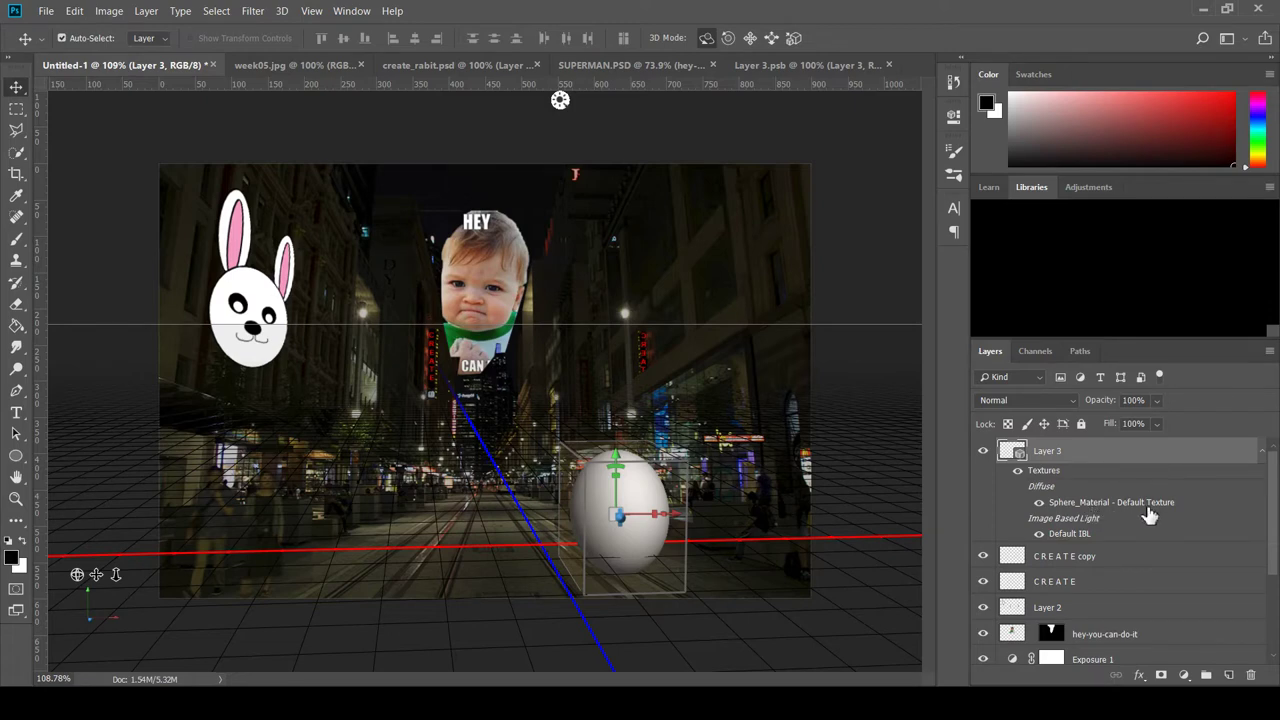
left_click(823, 65)
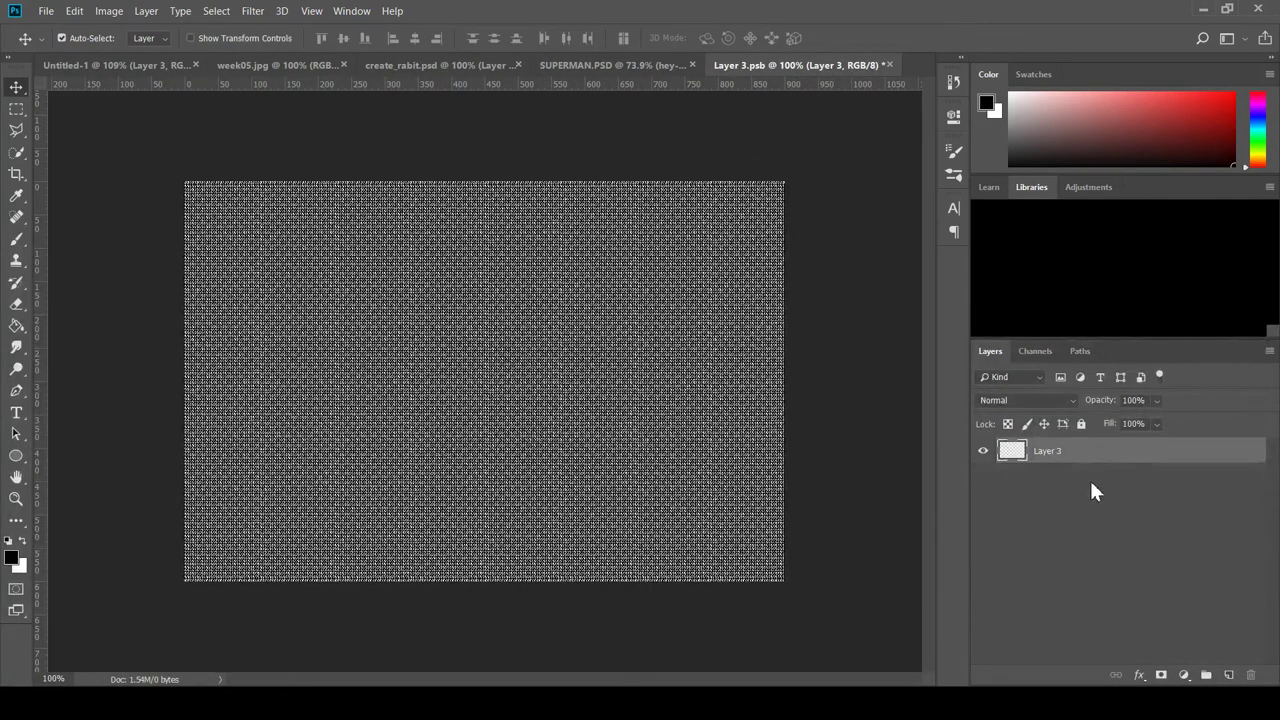
Brush bright red zigzags across the egg's texture.
left_click(17, 247)
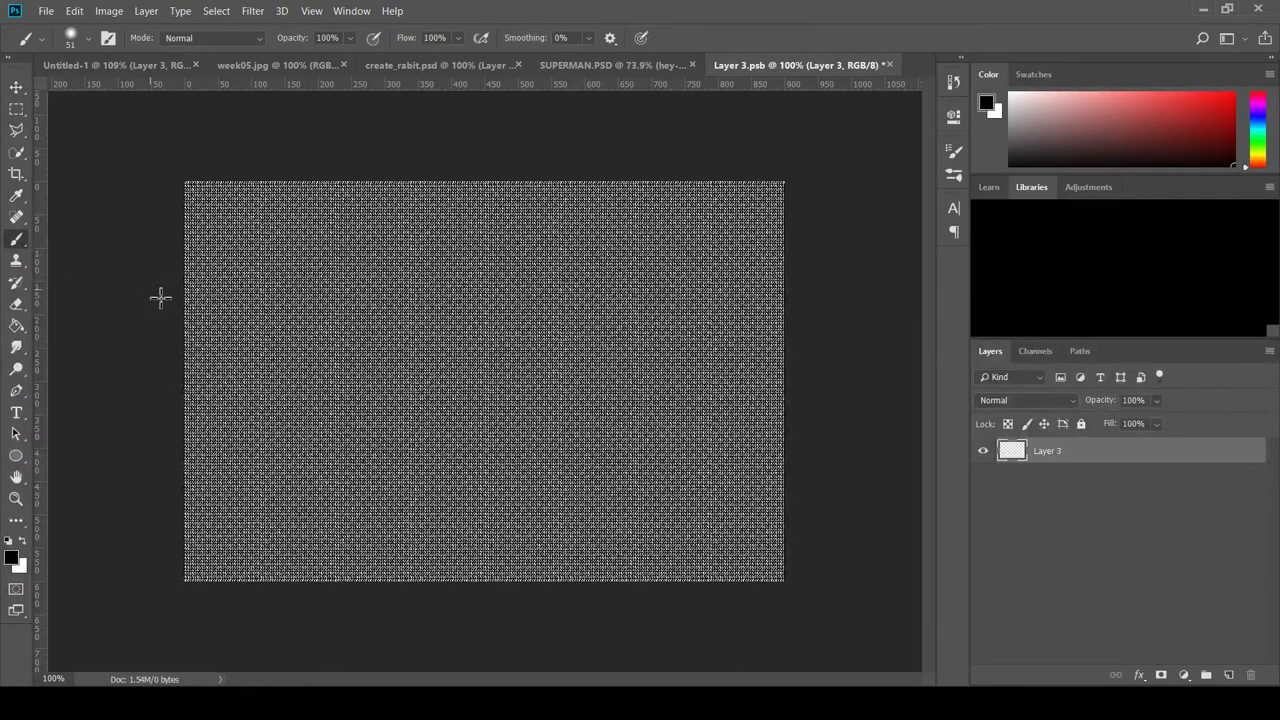
left_click_drag(1159, 141, 1227, 100)
mouse_move(158, 379)
left_mouse_down()
mouse_move(354, 249)
mouse_move(378, 447)
left_mouse_up()
mouse_move(586, 315)
left_mouse_down()
mouse_move(660, 480)
mouse_move(730, 453)
mouse_move(773, 373)
mouse_move(718, 291)
mouse_move(731, 254)
mouse_move(681, 231)
mouse_move(545, 243)
mouse_move(513, 205)
mouse_move(331, 168)
mouse_move(100, 246)
left_mouse_up()
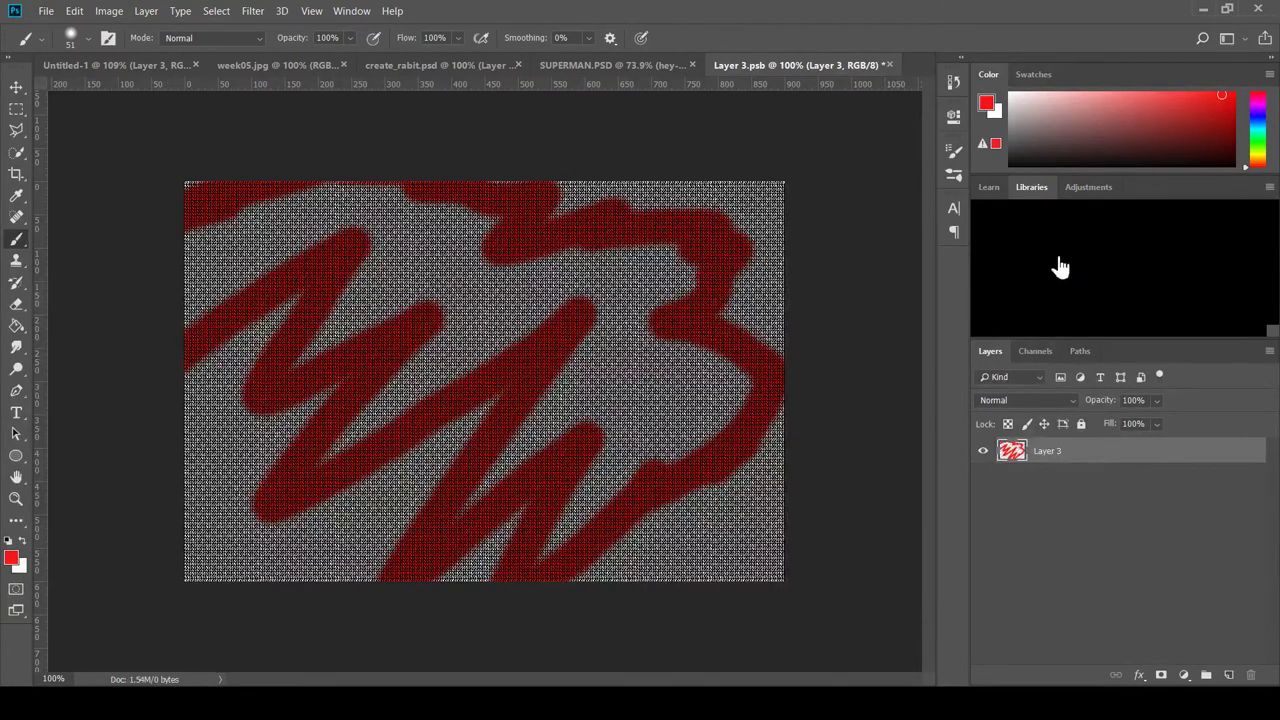
Paint two light-blue bands across the texture, save it, and close Layer 3.psb.
left_click(1076, 103)
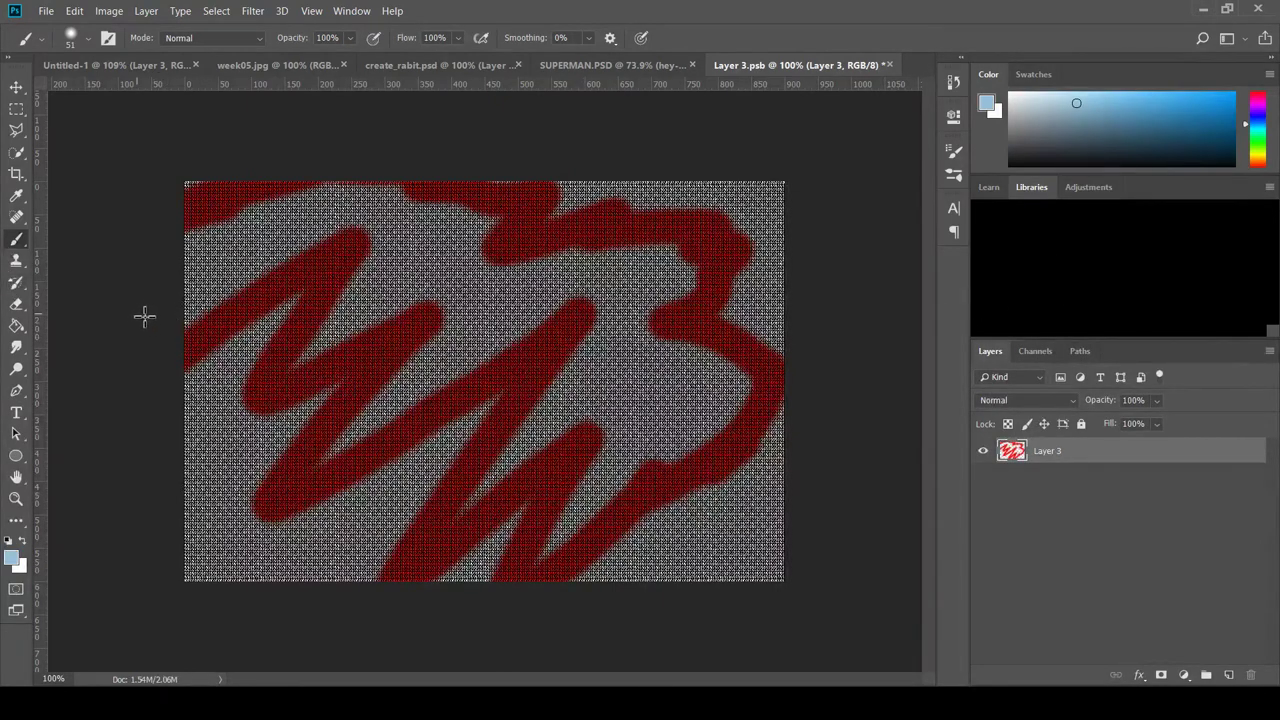
mouse_move(145, 318)
left_mouse_down()
mouse_move(721, 318)
mouse_move(884, 290)
left_mouse_up()
mouse_move(137, 440)
left_mouse_down()
mouse_move(365, 473)
mouse_move(641, 469)
mouse_move(882, 412)
left_mouse_up()
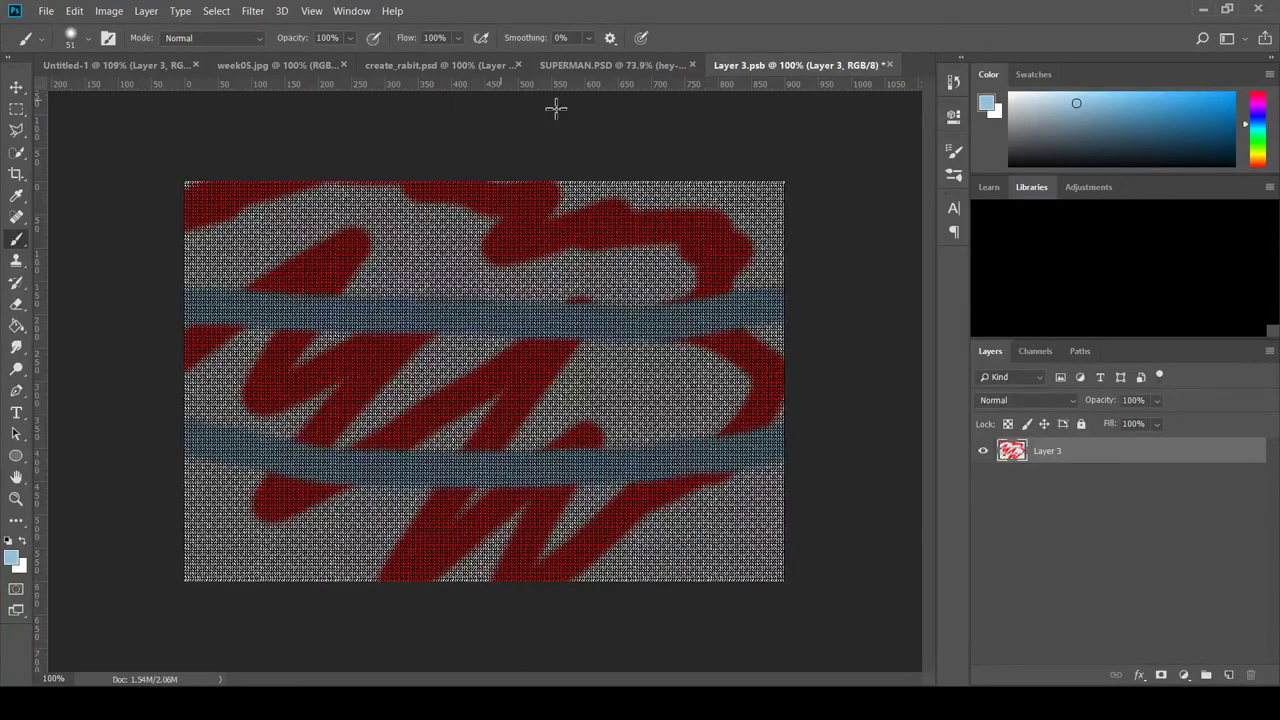
key("ctrl+s")
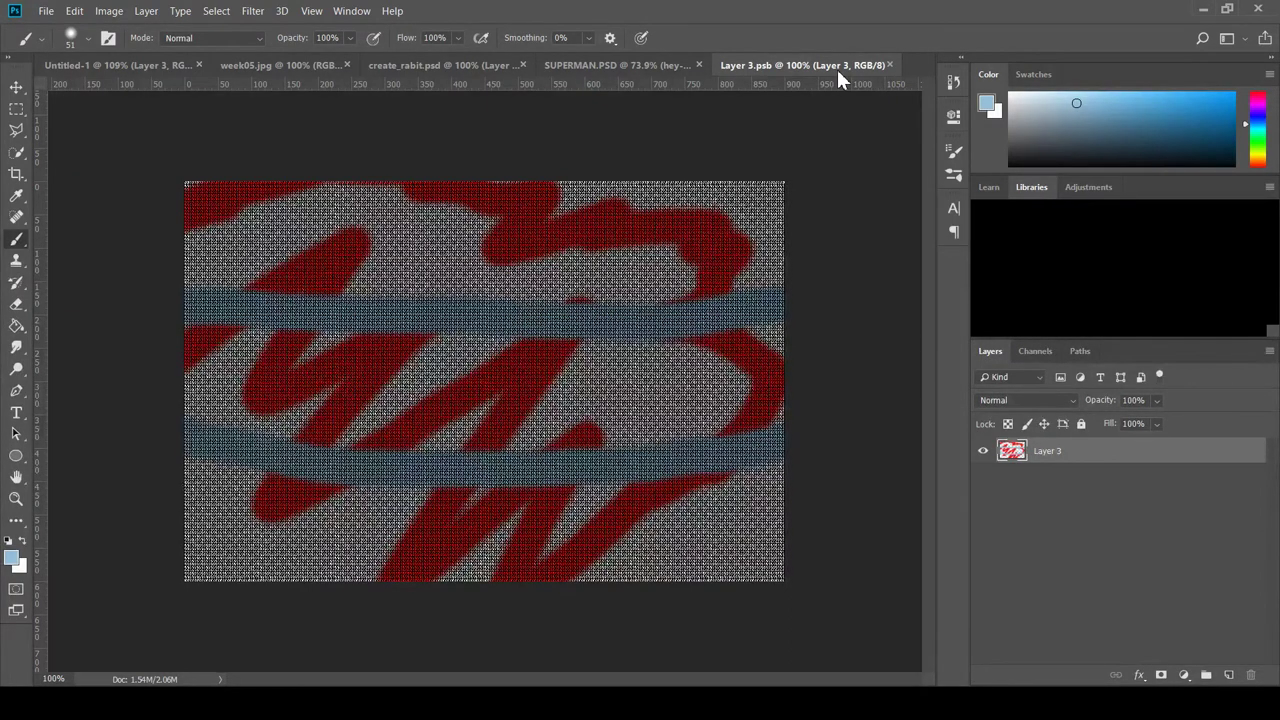
left_click(890, 65)
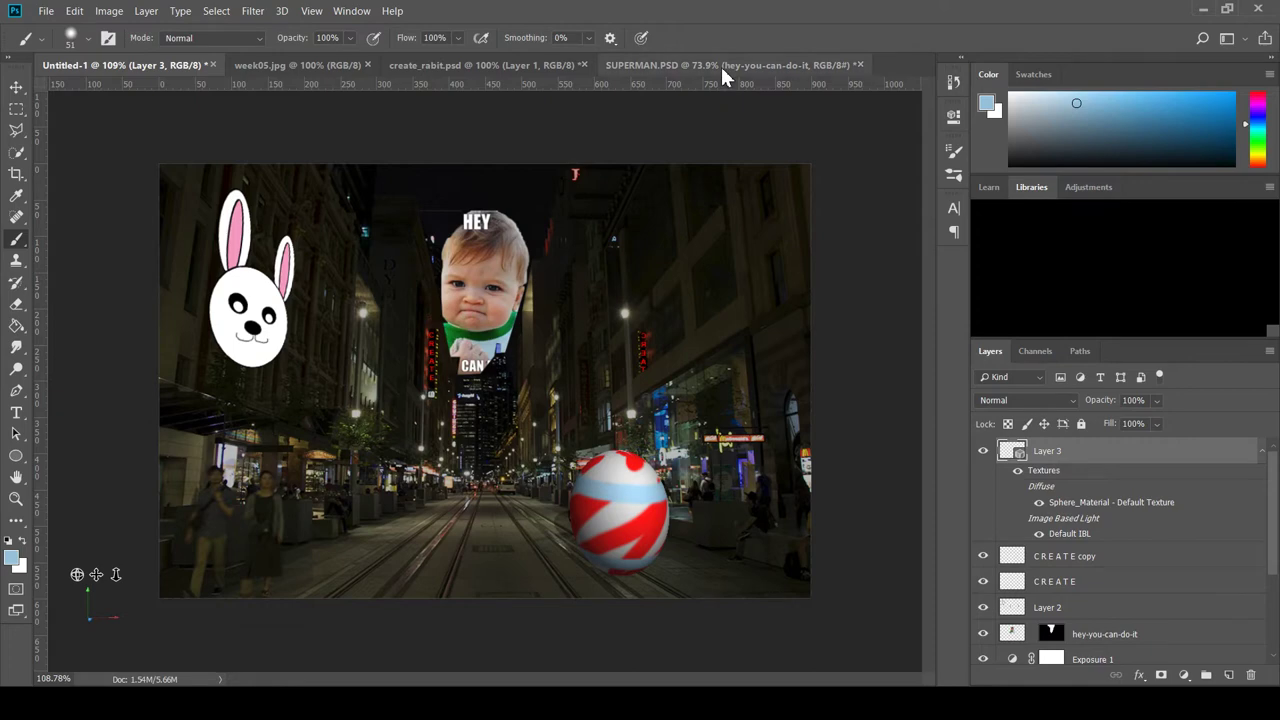
Select the scene's 3D light and swing its direction to the right.
left_click(17, 89)
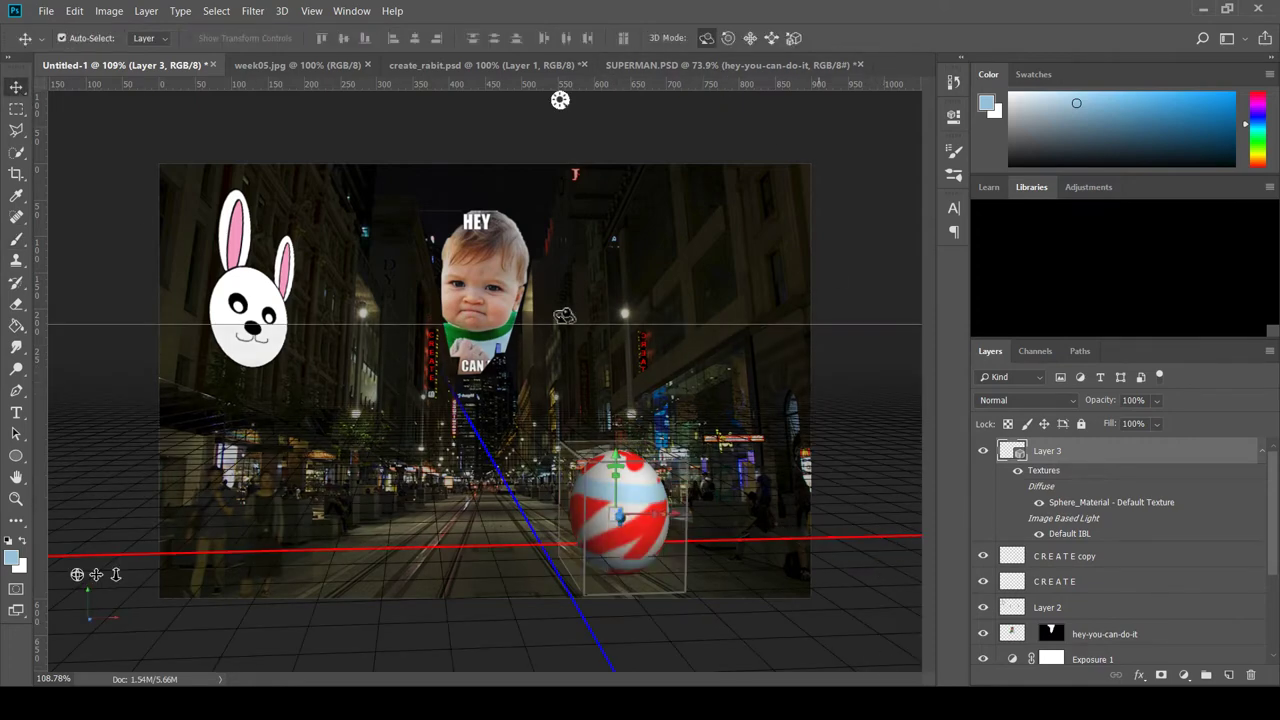
left_click(560, 104)
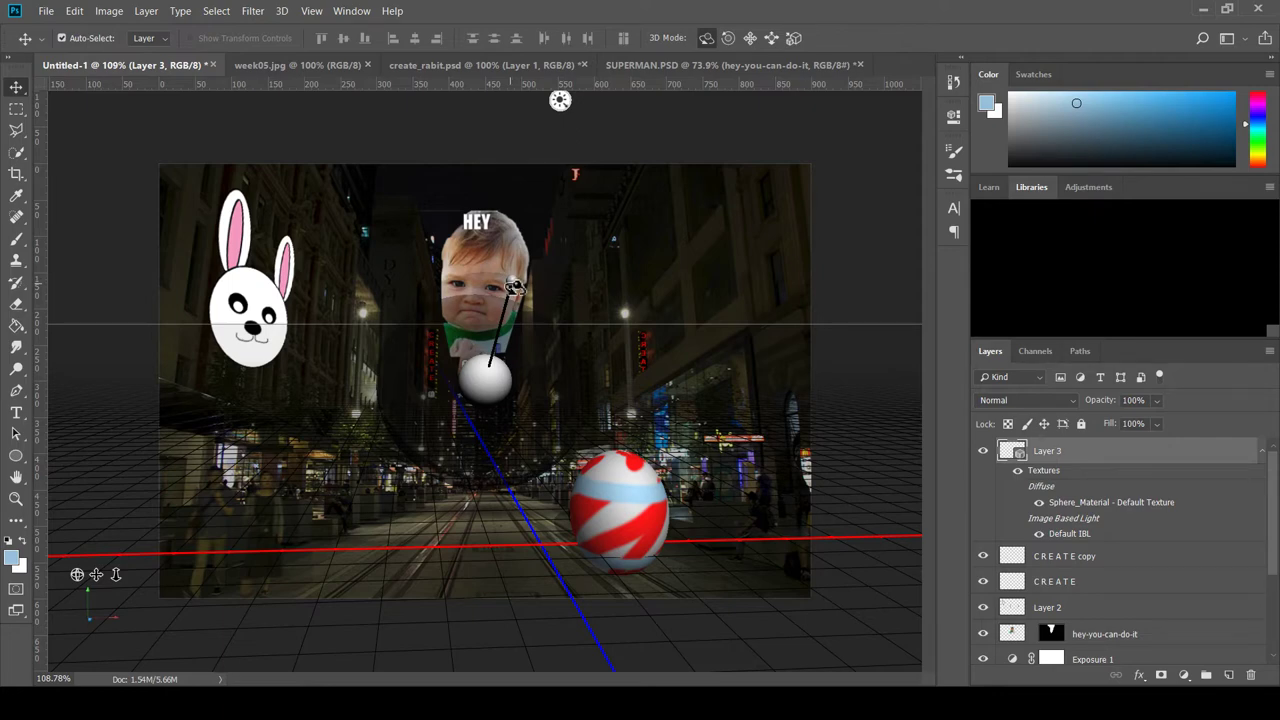
mouse_move(515, 287)
left_mouse_down()
mouse_move(608, 311)
mouse_move(727, 299)
mouse_move(797, 270)
mouse_move(697, 261)
mouse_move(545, 315)
mouse_move(480, 260)
mouse_move(479, 277)
left_mouse_up()
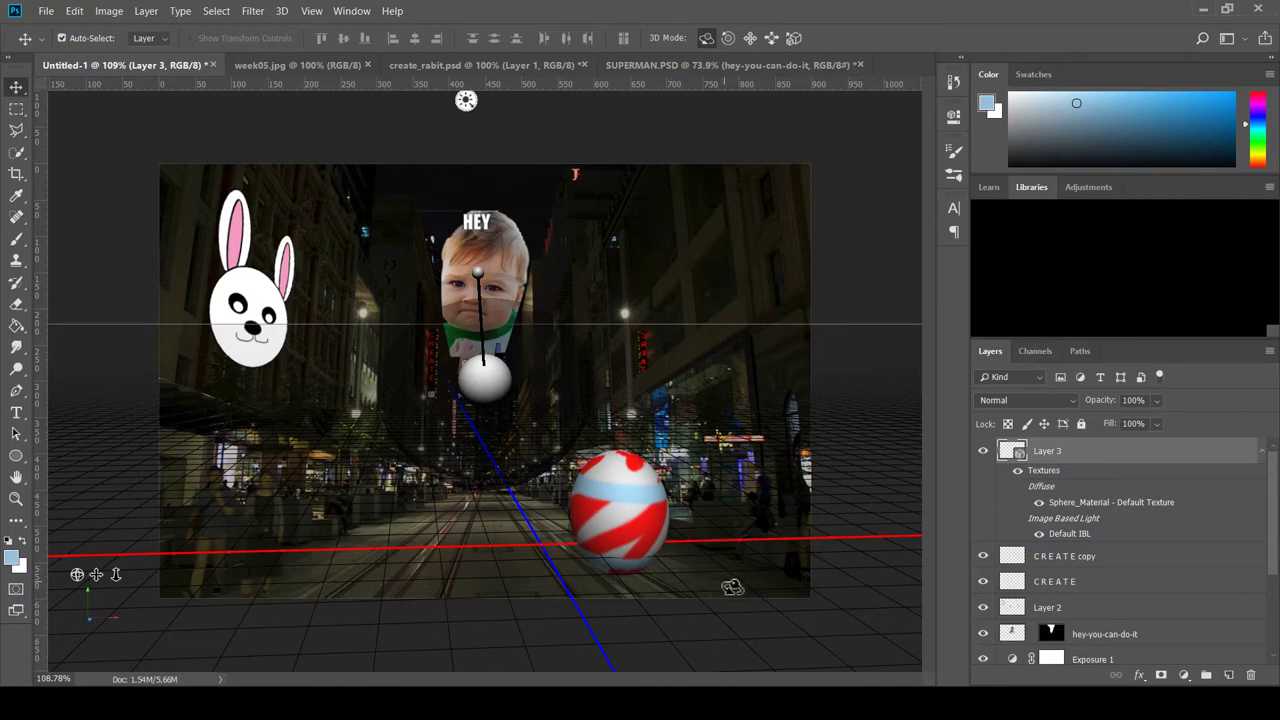
Check the week05.jpg reference, then add empty Layer 4 above CREATE copy in Untitled-1.
left_click(1150, 565)
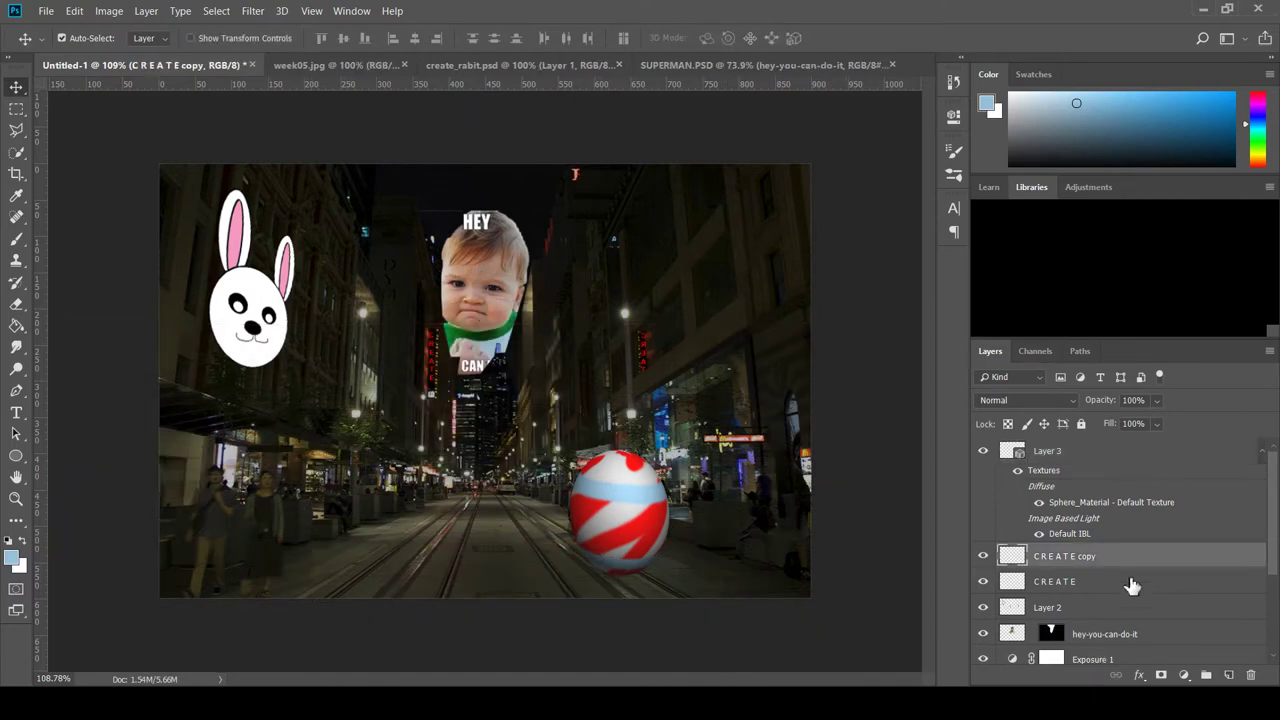
scroll(1125, 609, "down", 3)
scroll(1125, 609, "up", 3)
left_click(320, 65)
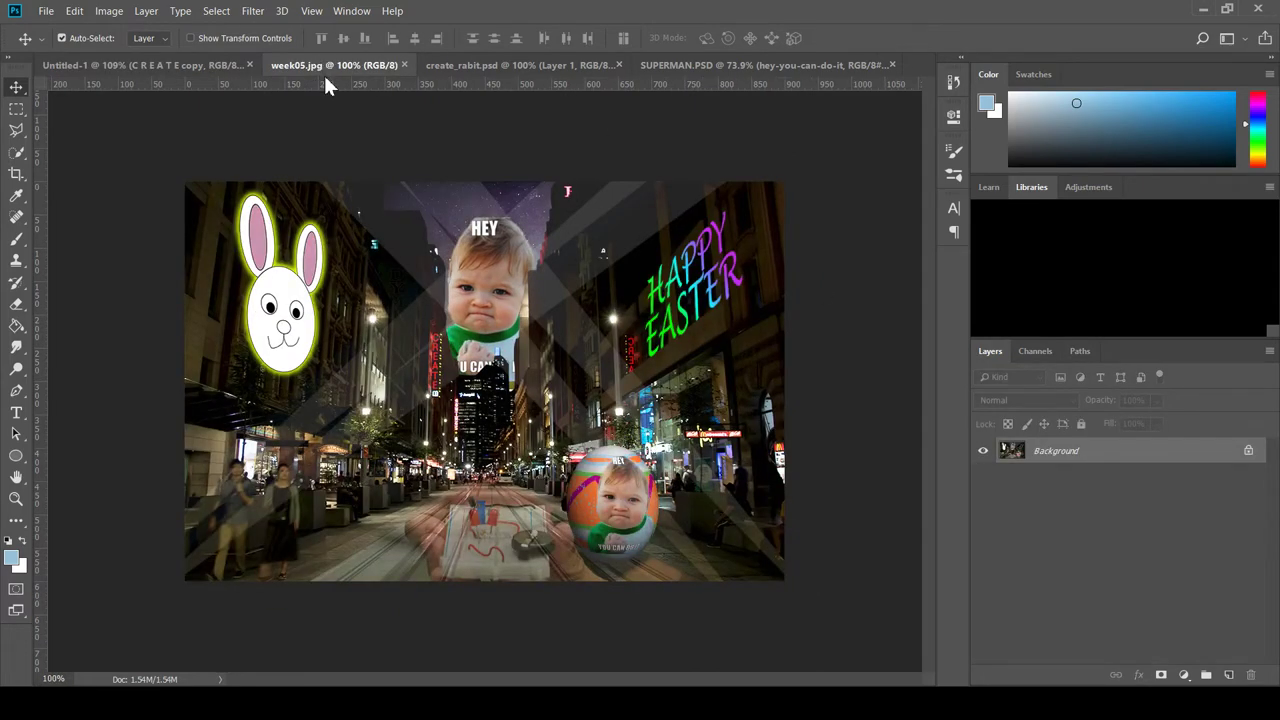
left_click(130, 70)
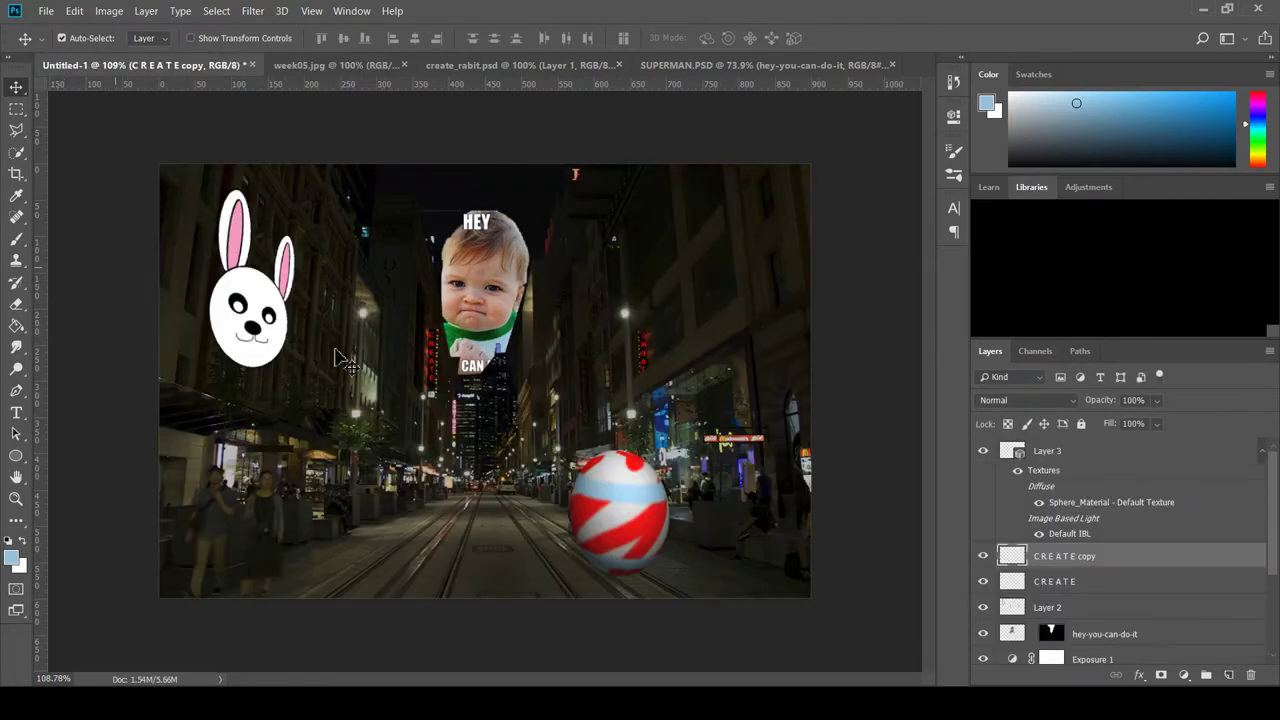
left_click(1229, 675)
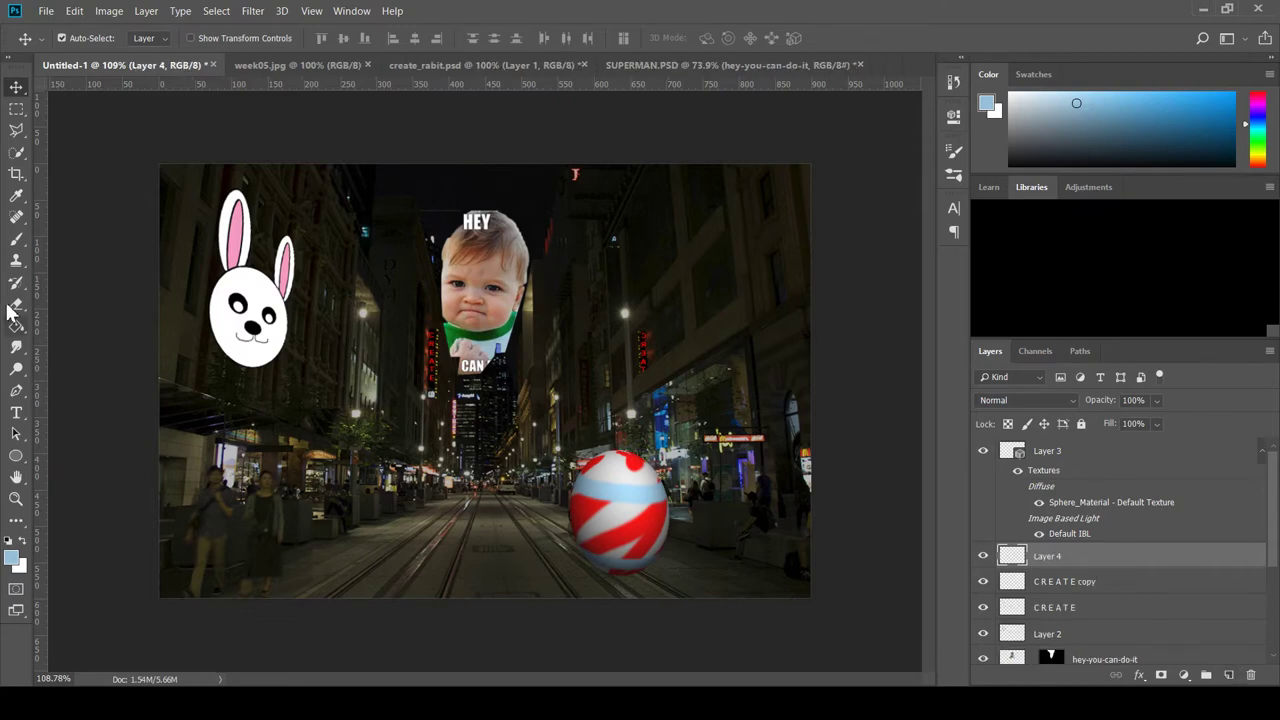
left_click(16, 413)
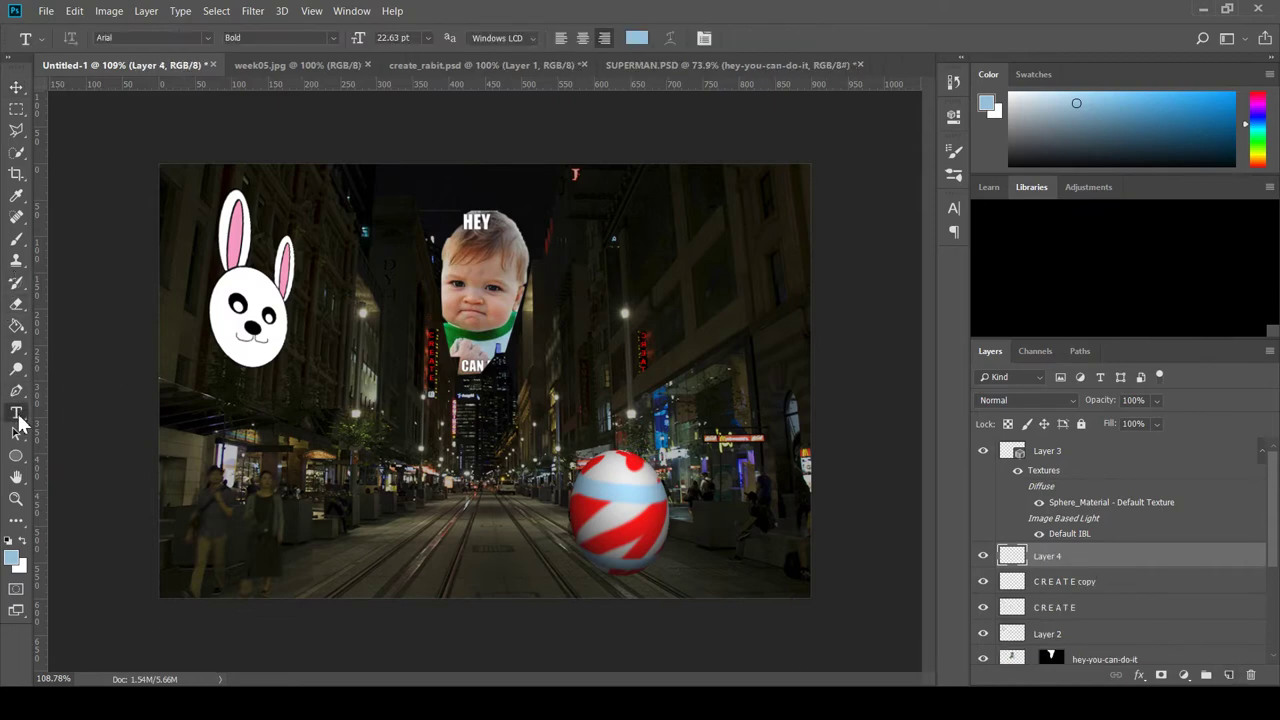
Type 'HAPPY EASTER' on the canvas and move it fully into view.
left_click(368, 388)
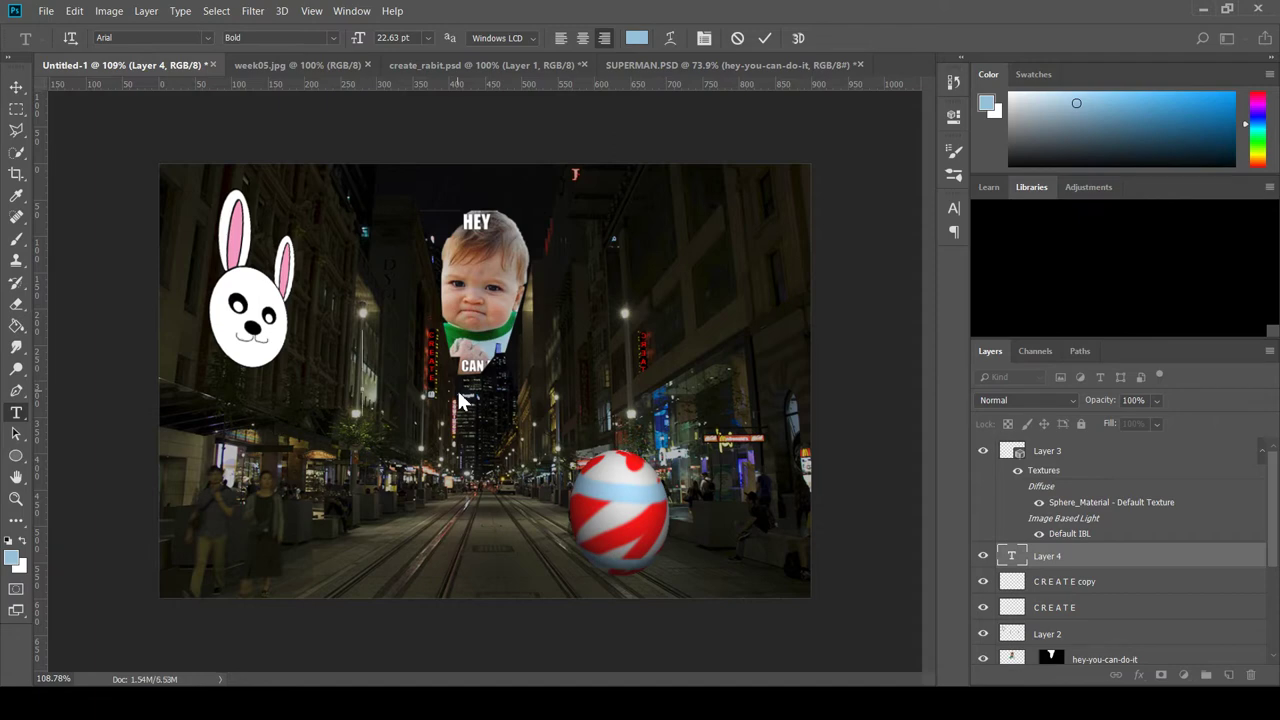
type("HAPPY E")
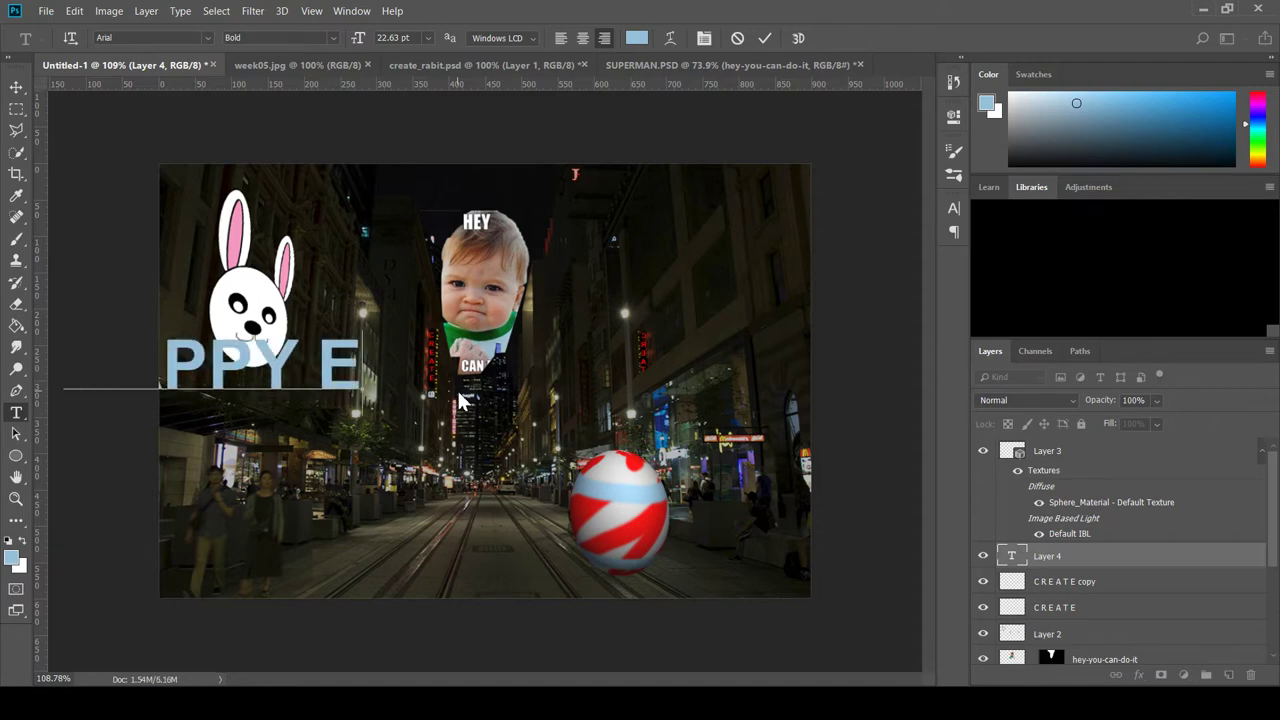
type("ASTER")
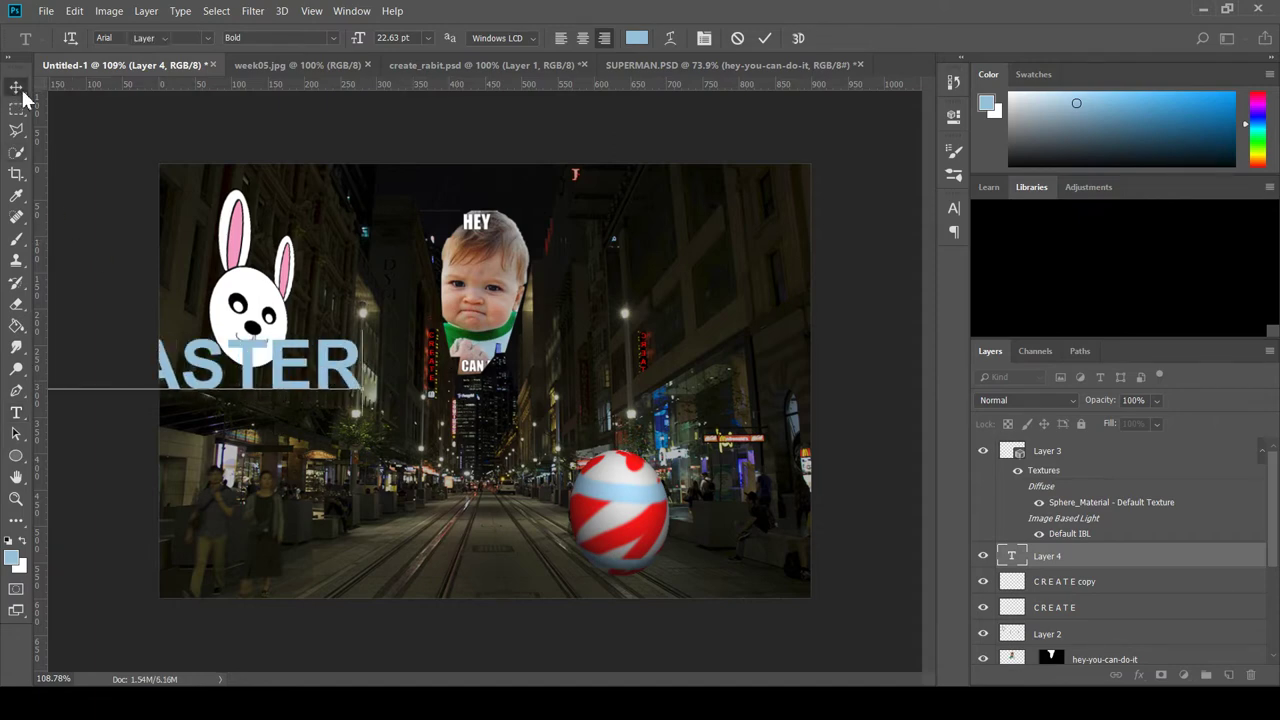
left_click(17, 88)
left_click_drag(260, 360, 637, 373)
Scale the HAPPY EASTER text down to about 66%.
key("ctrl+t")
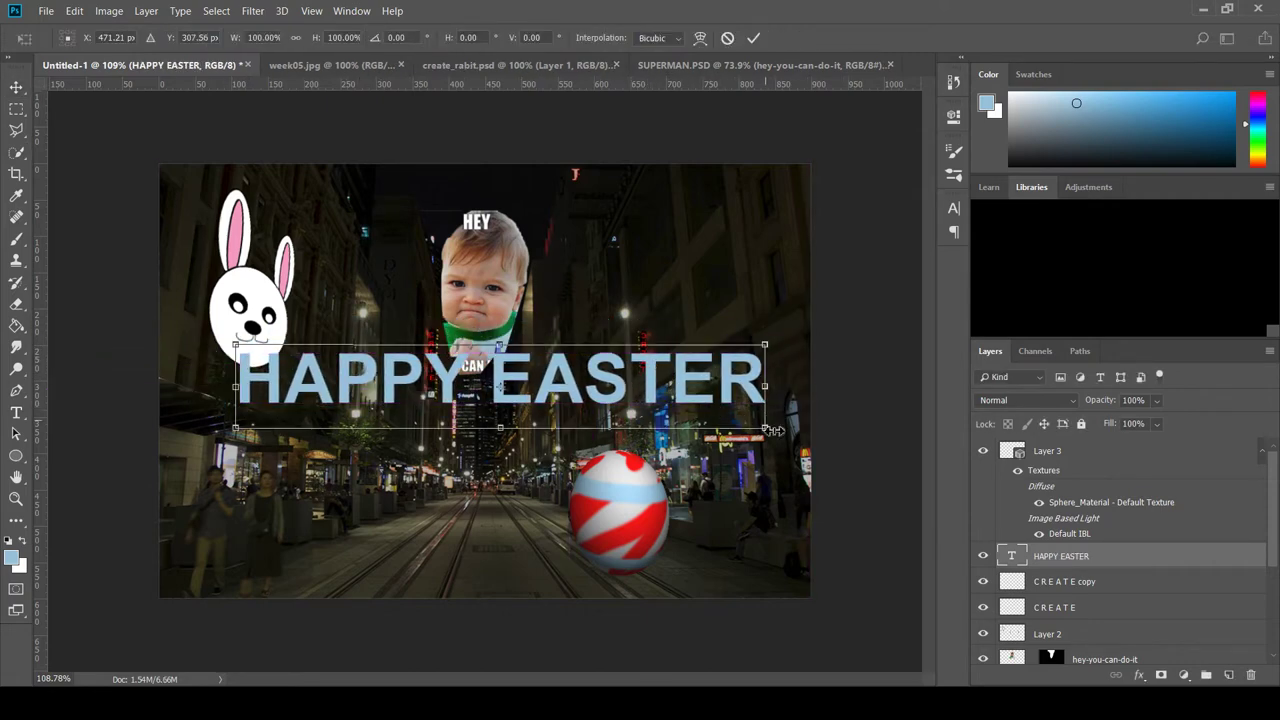
left_click_drag(768, 430, 588, 400)
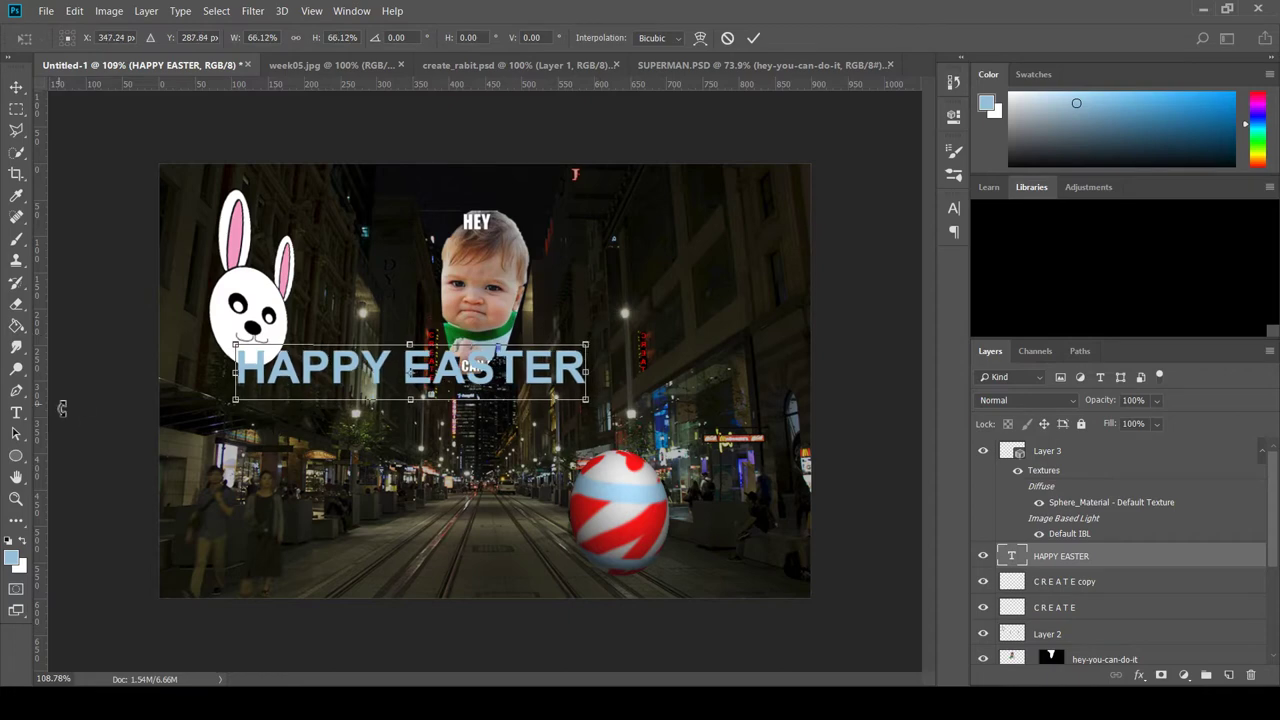
left_click(16, 412)
key("Escape")
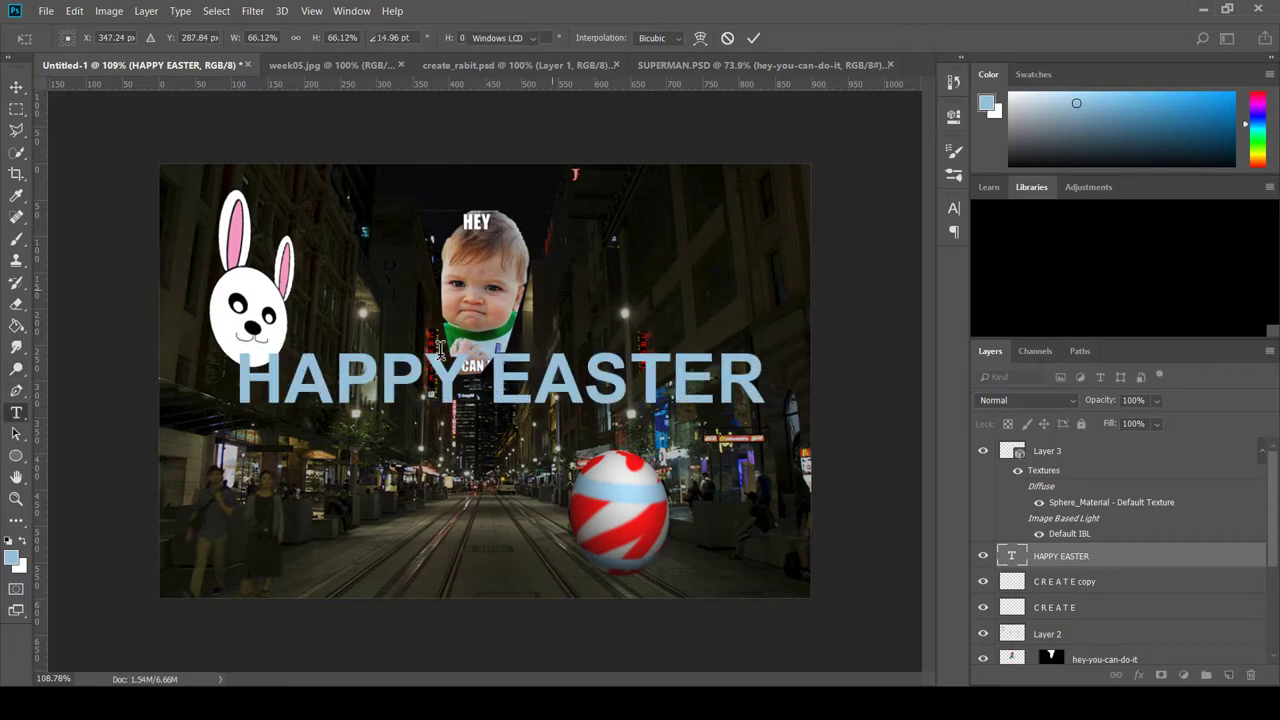
Break the text into centred 'HAPPY' and 'EASTER' lines and move it upper right.
left_click(410, 370)
key("BackSpace")
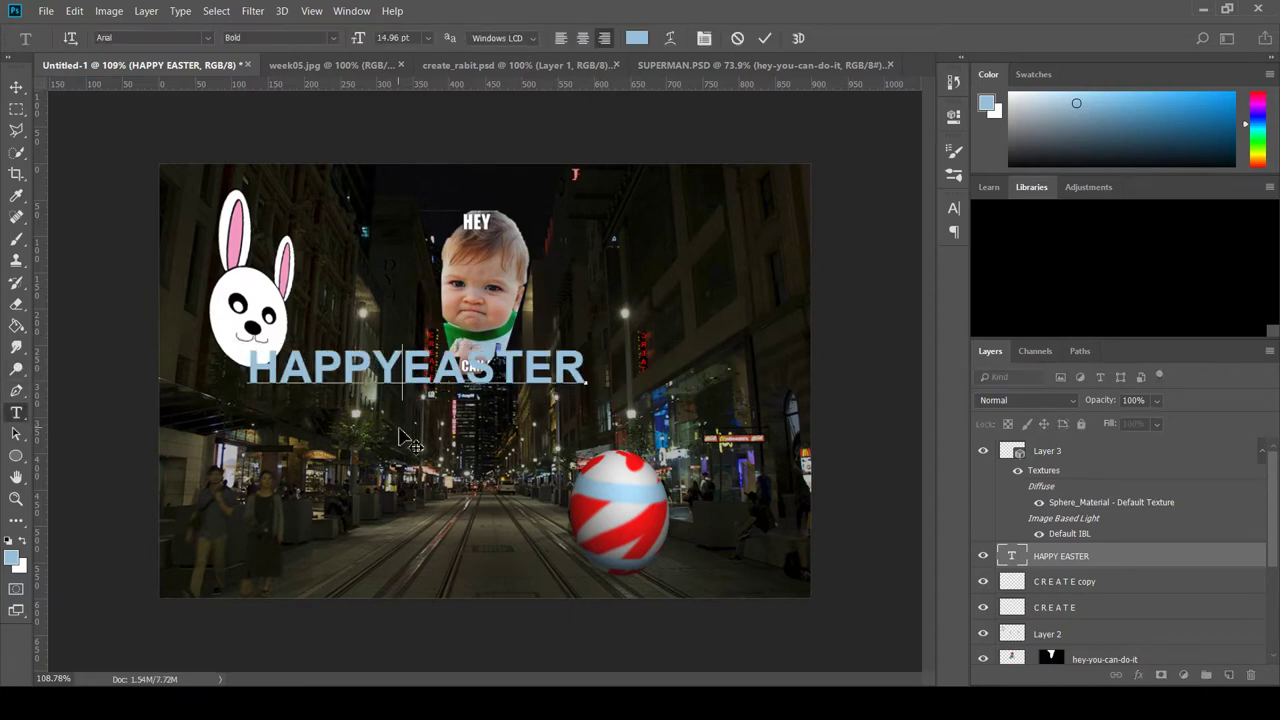
key("Return")
left_click_drag(428, 368, 594, 432)
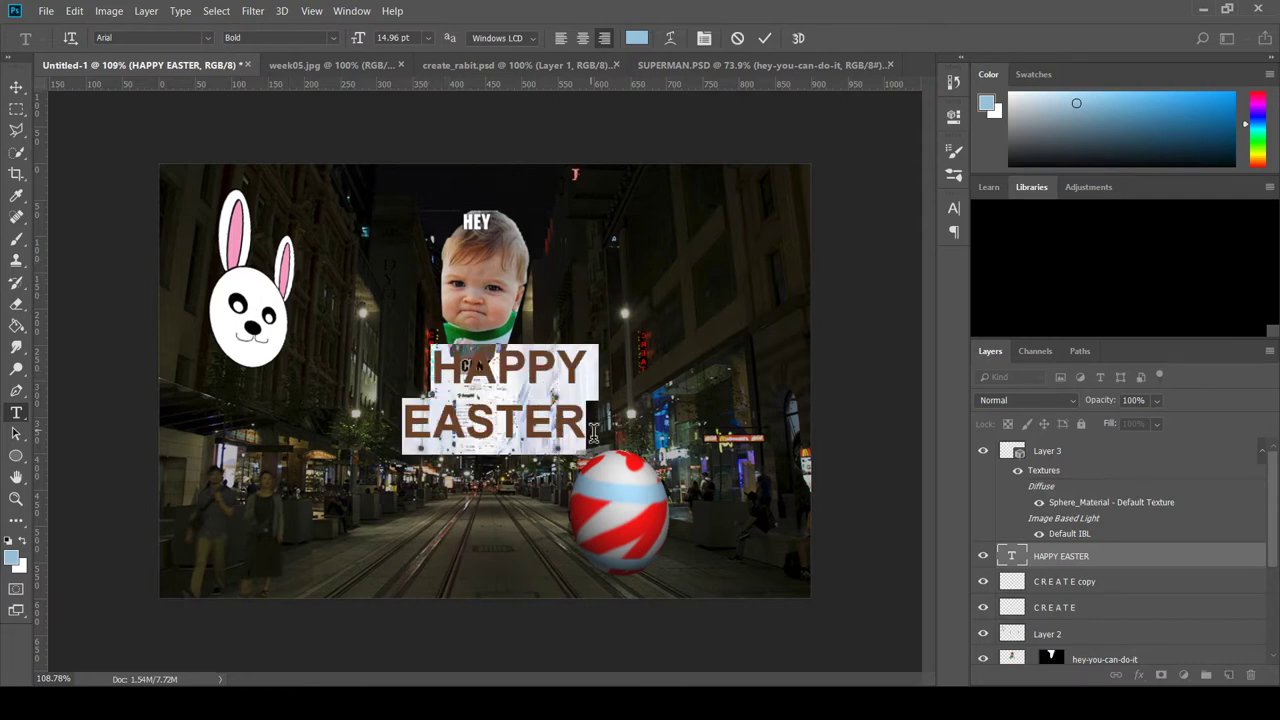
left_click(583, 38)
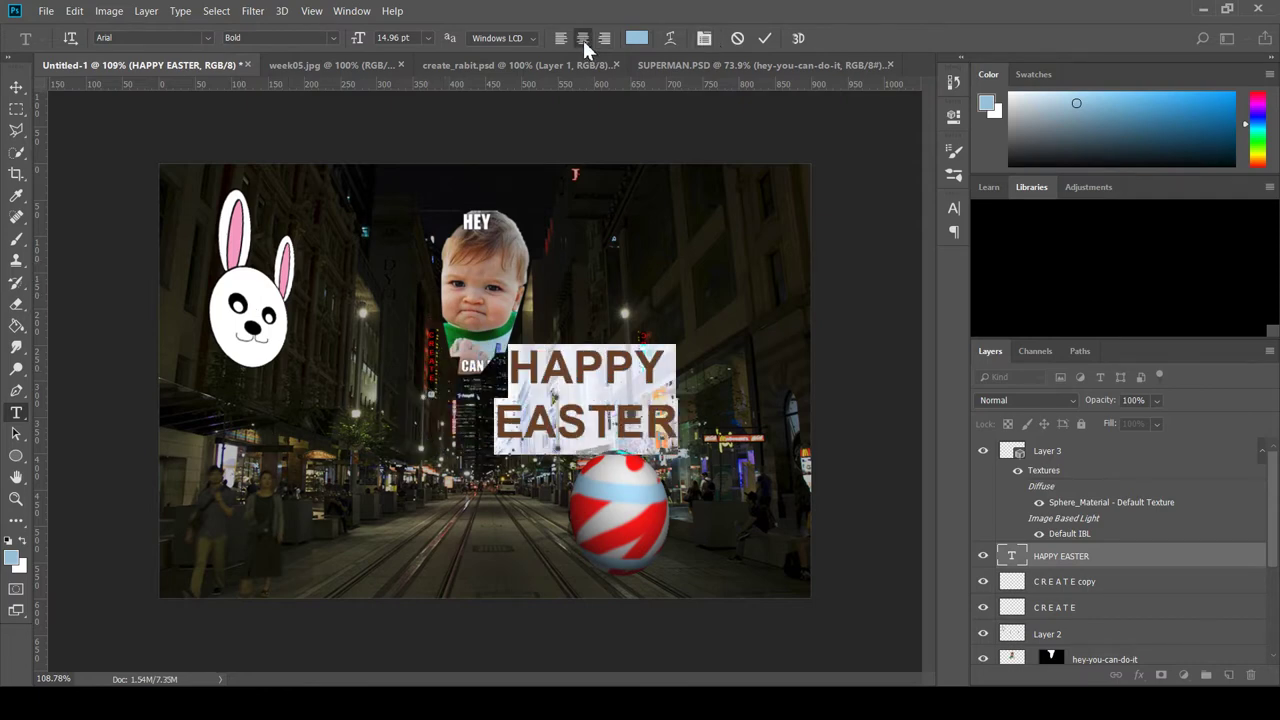
left_click(13, 92)
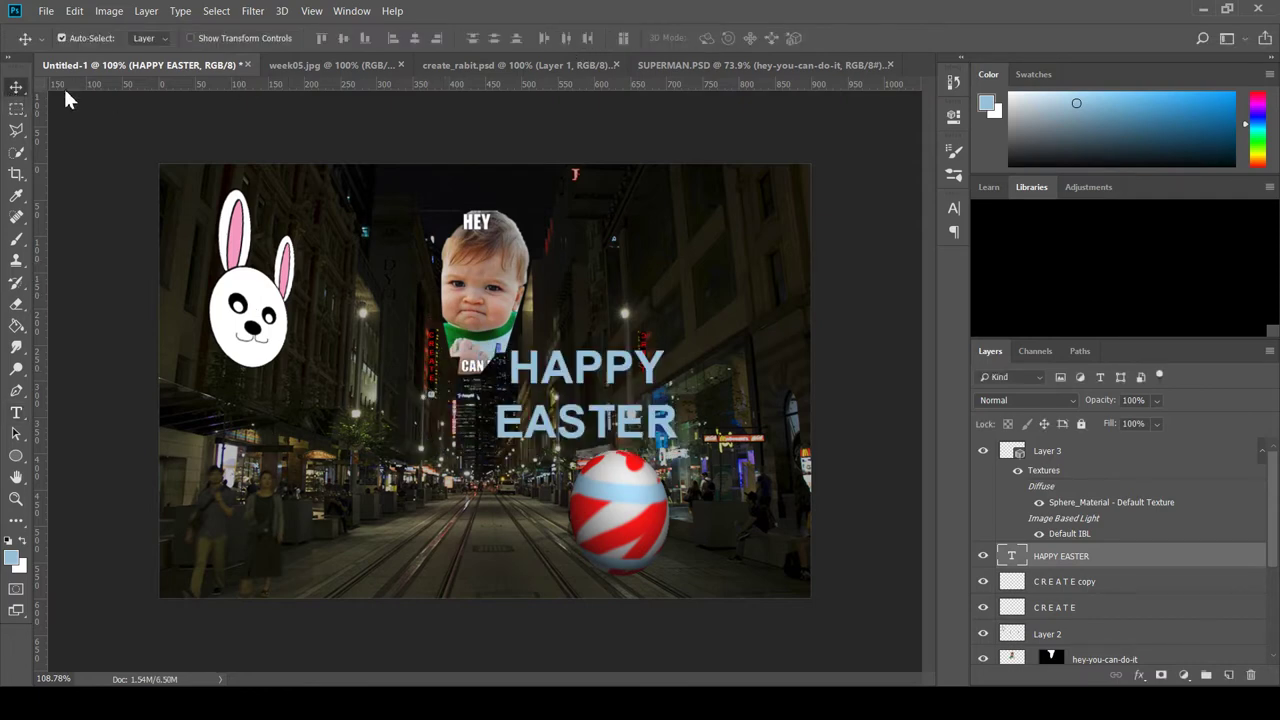
left_click_drag(590, 383, 684, 283)
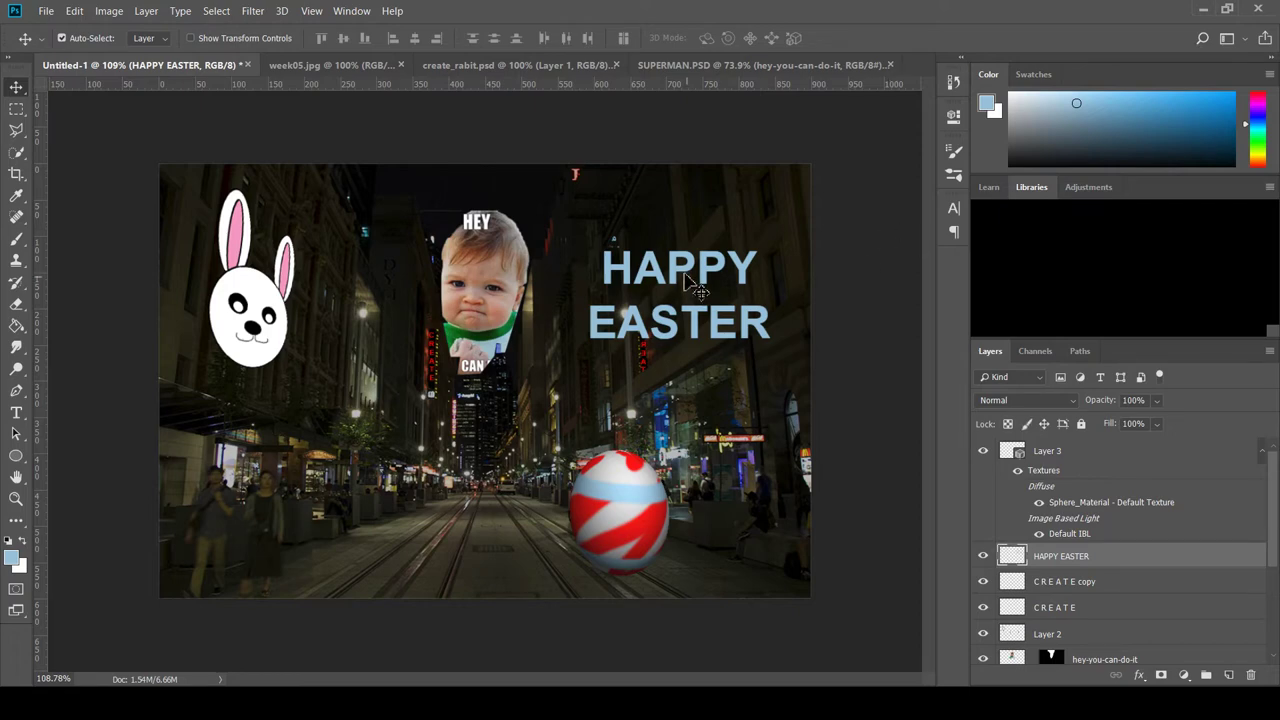
Select the HAPPY EASTER layer and nudge the text slightly upward.
mouse_move(690, 288)
left_mouse_down()
mouse_move(700, 292)
mouse_move(690, 288)
left_mouse_up()
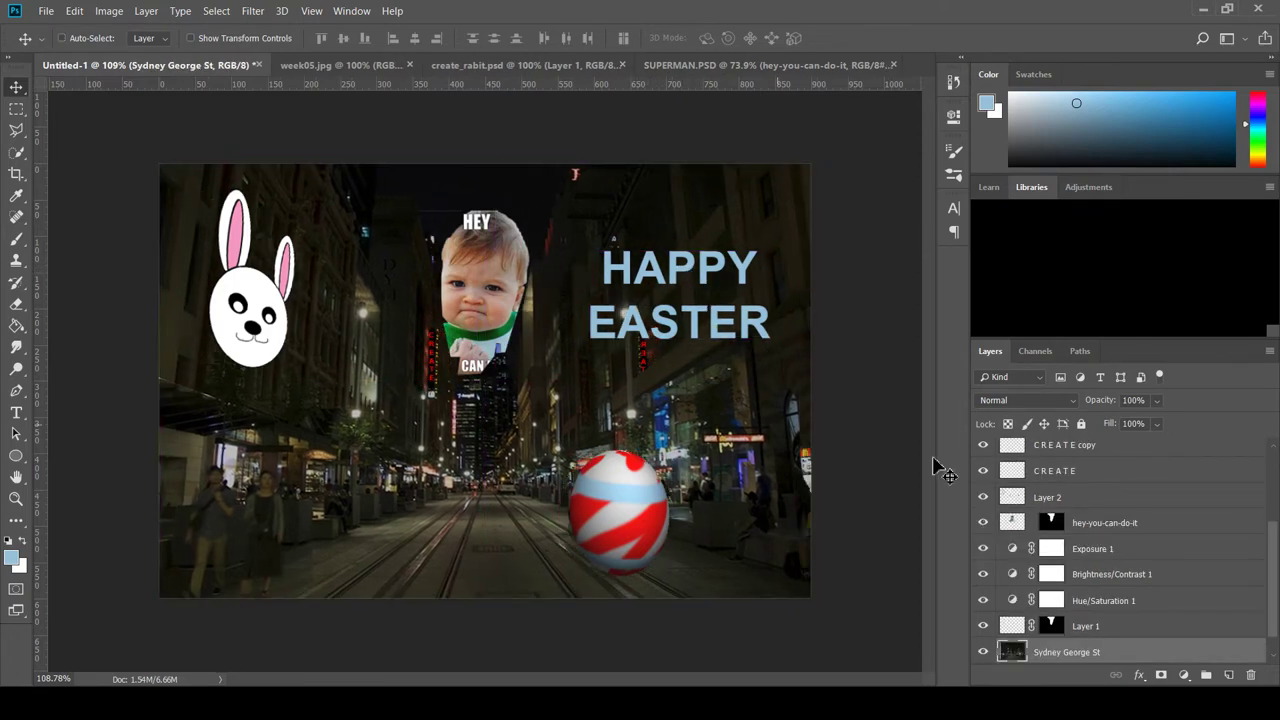
scroll(1060, 490, "up", 3)
left_click(1058, 562)
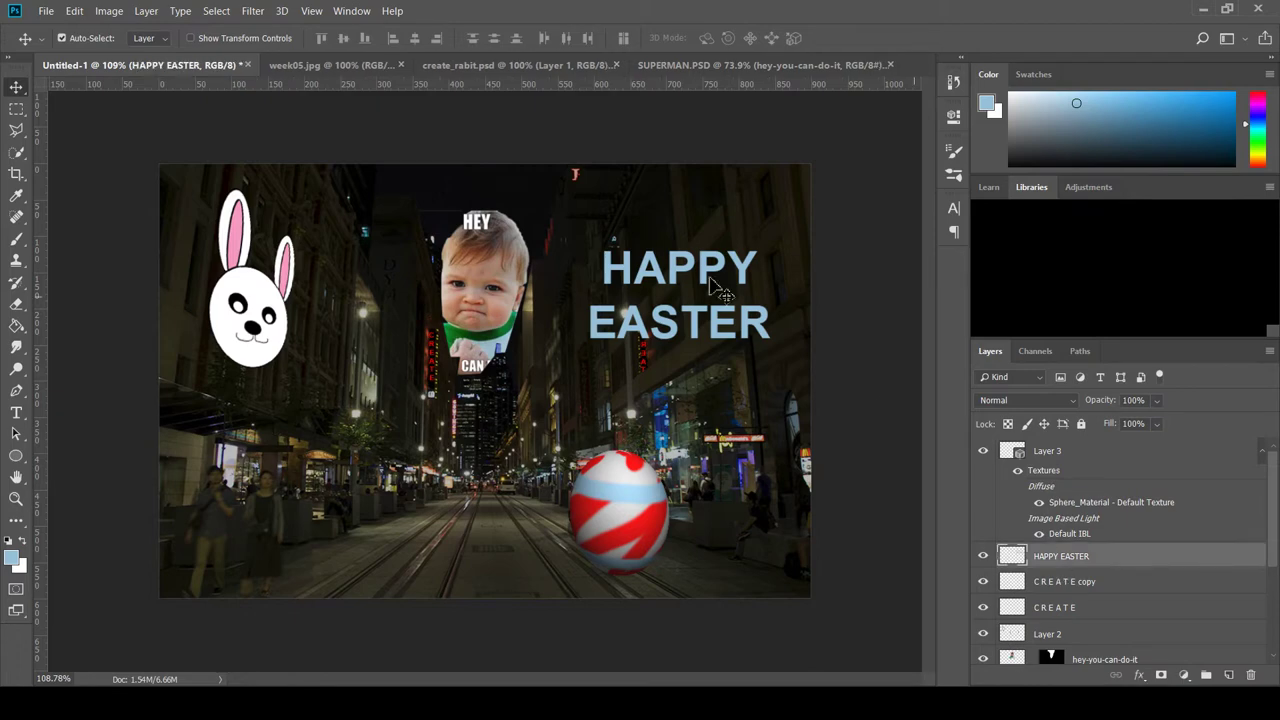
left_click_drag(718, 288, 691, 308)
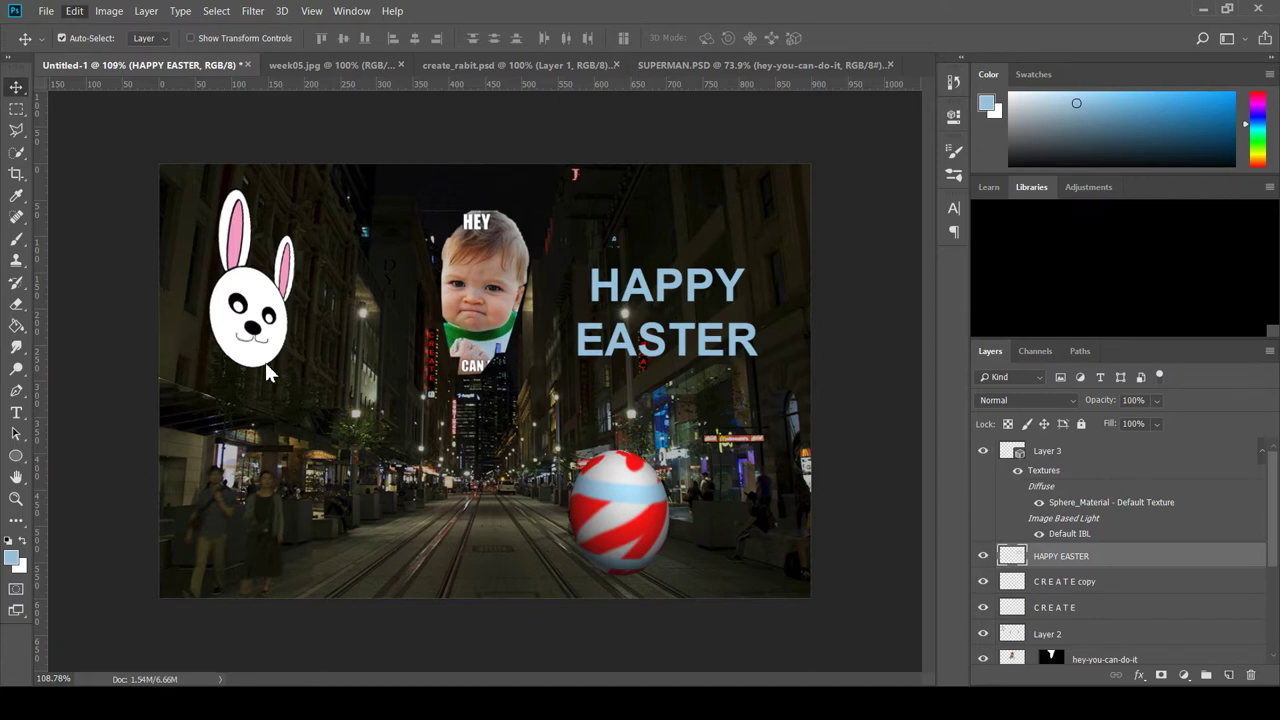
Distort the text's corners so it slants in perspective along the right-hand building.
key("ctrl+t")
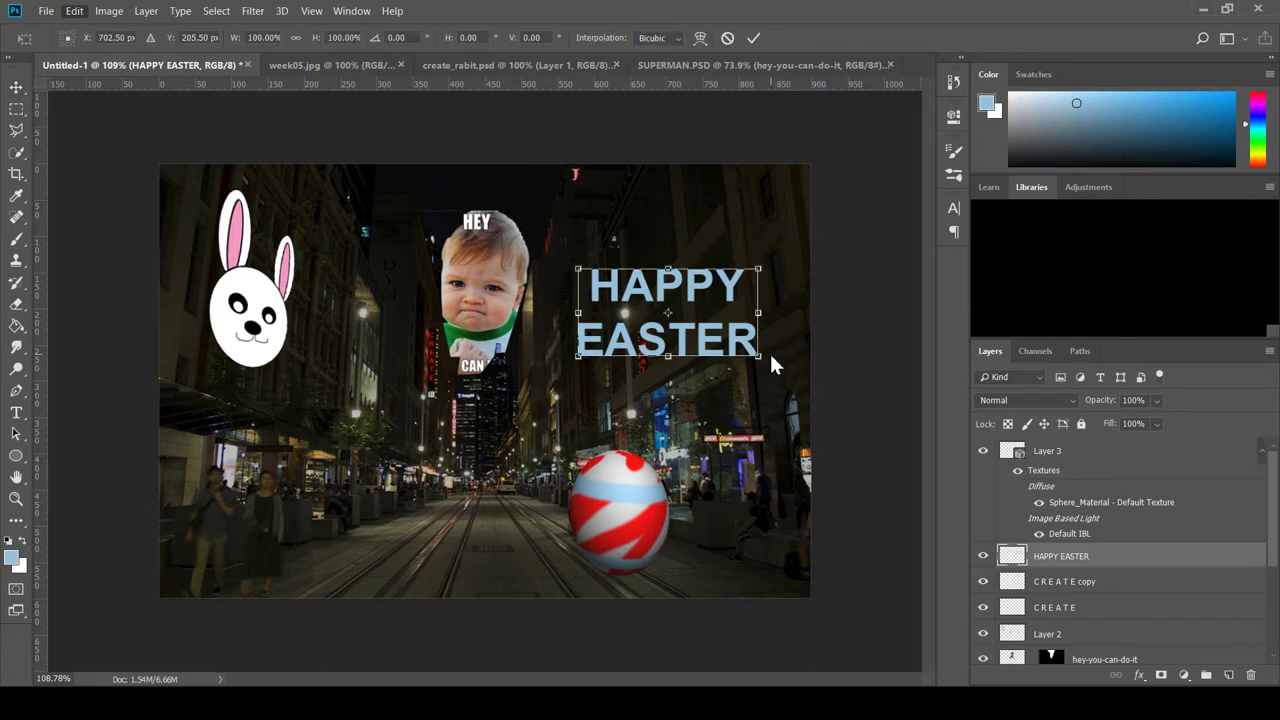
mouse_move(762, 358)
left_mouse_down()
mouse_move(765, 337)
mouse_move(762, 368)
left_mouse_up()
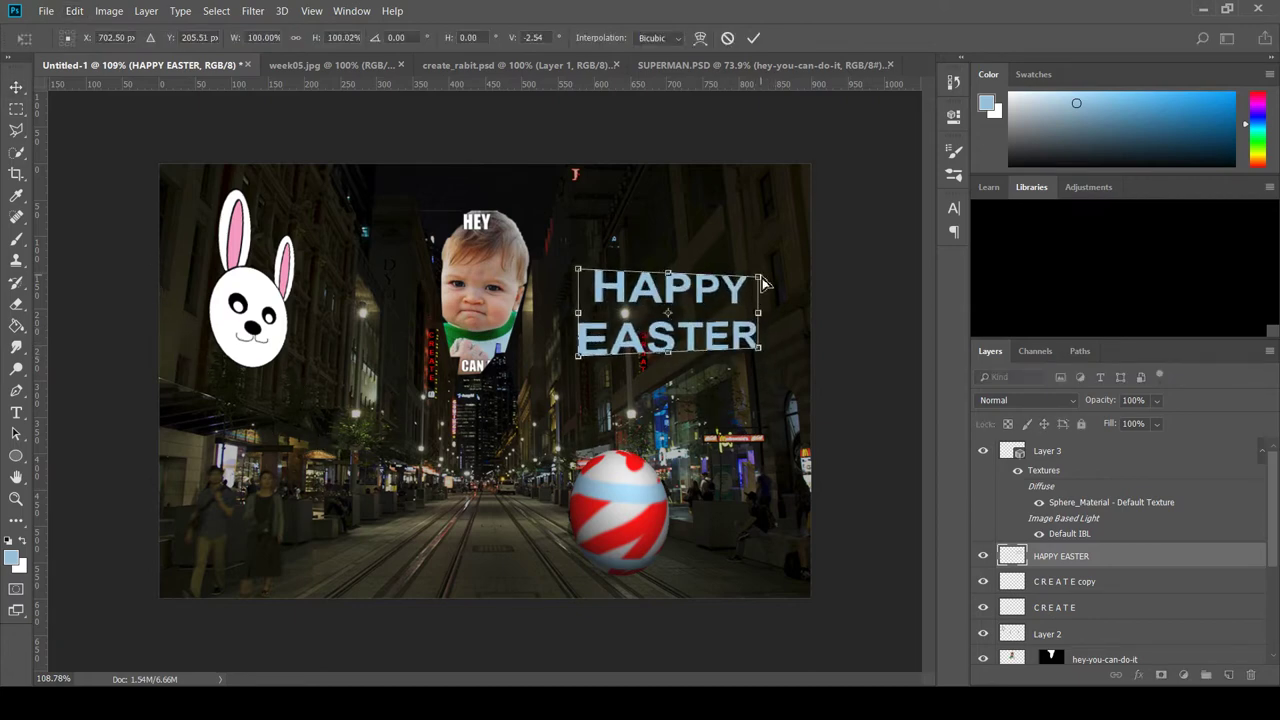
left_click_drag(760, 284, 758, 256)
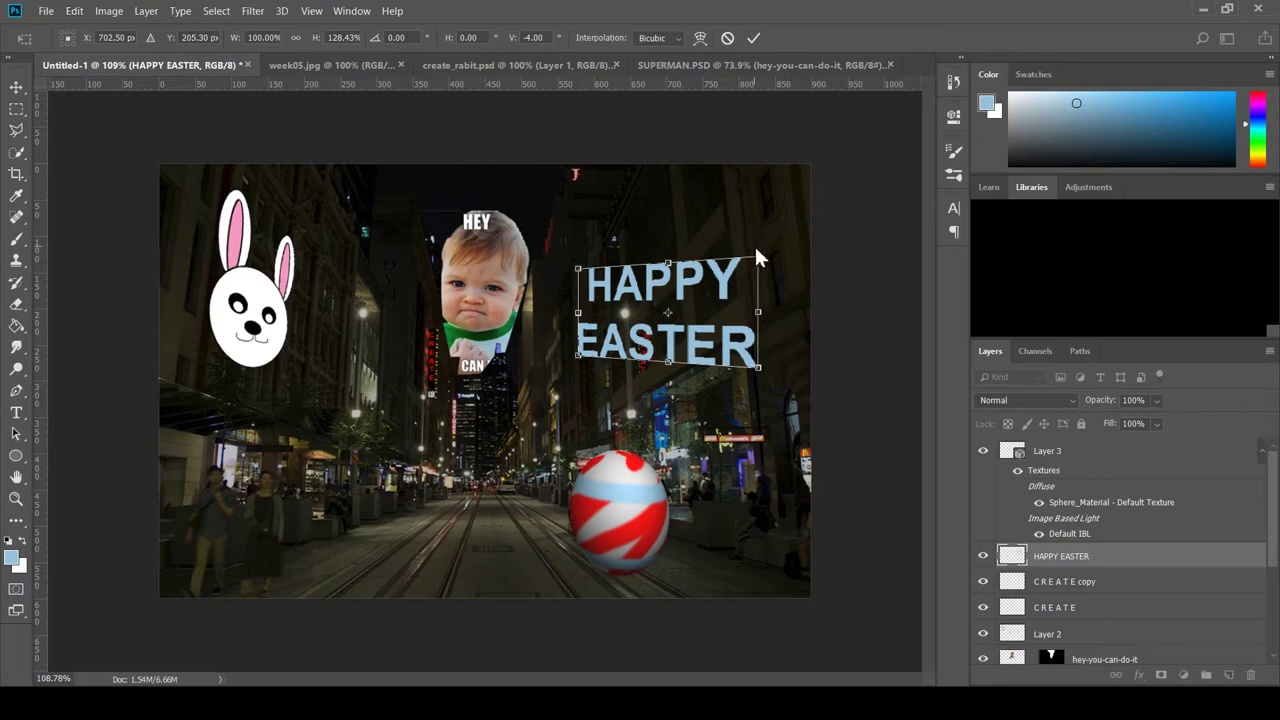
left_click_drag(760, 262, 745, 212)
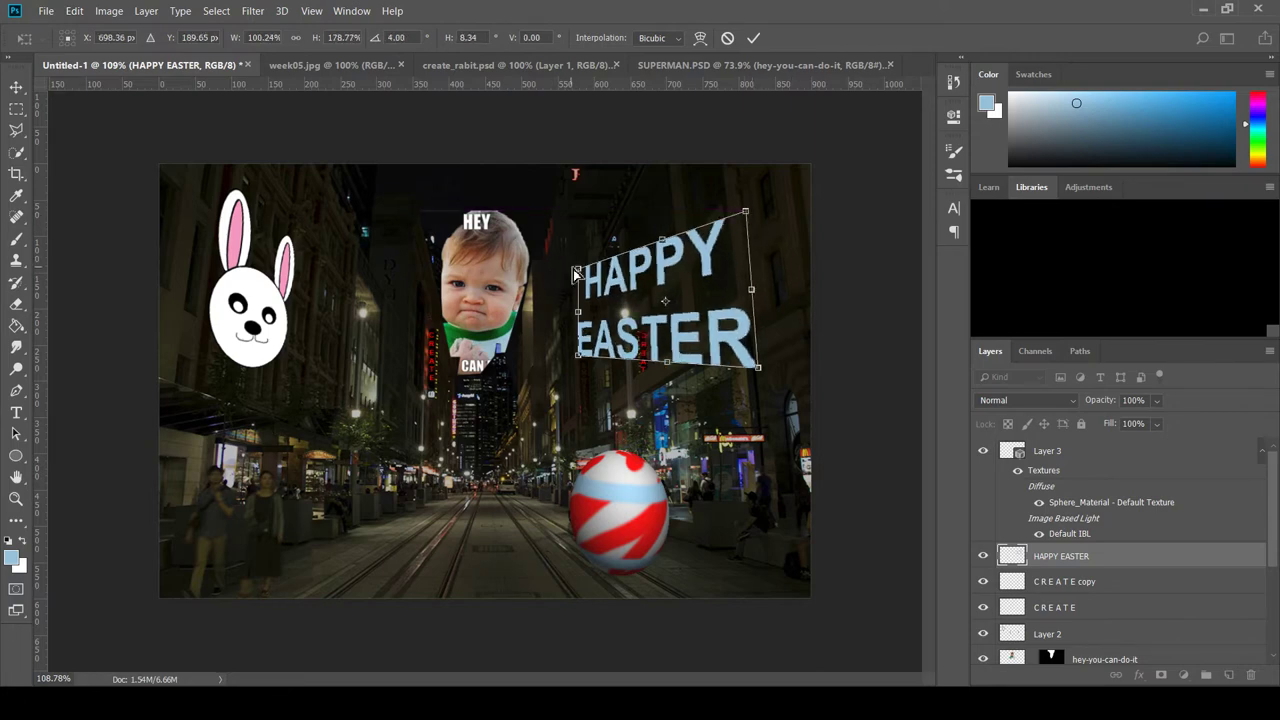
left_click_drag(578, 274, 587, 290)
left_click_drag(577, 356, 617, 381)
left_click_drag(758, 368, 762, 315)
left_click_drag(588, 297, 619, 296)
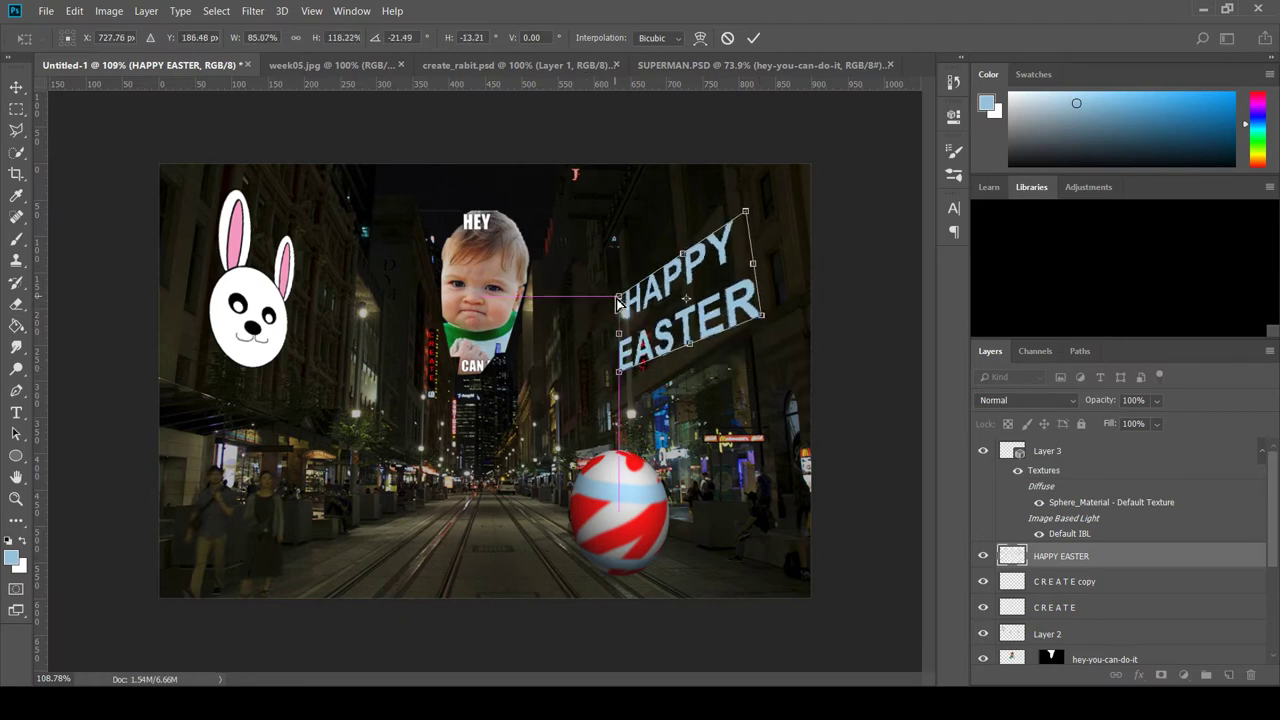
left_click_drag(754, 214, 733, 214)
key("Return")
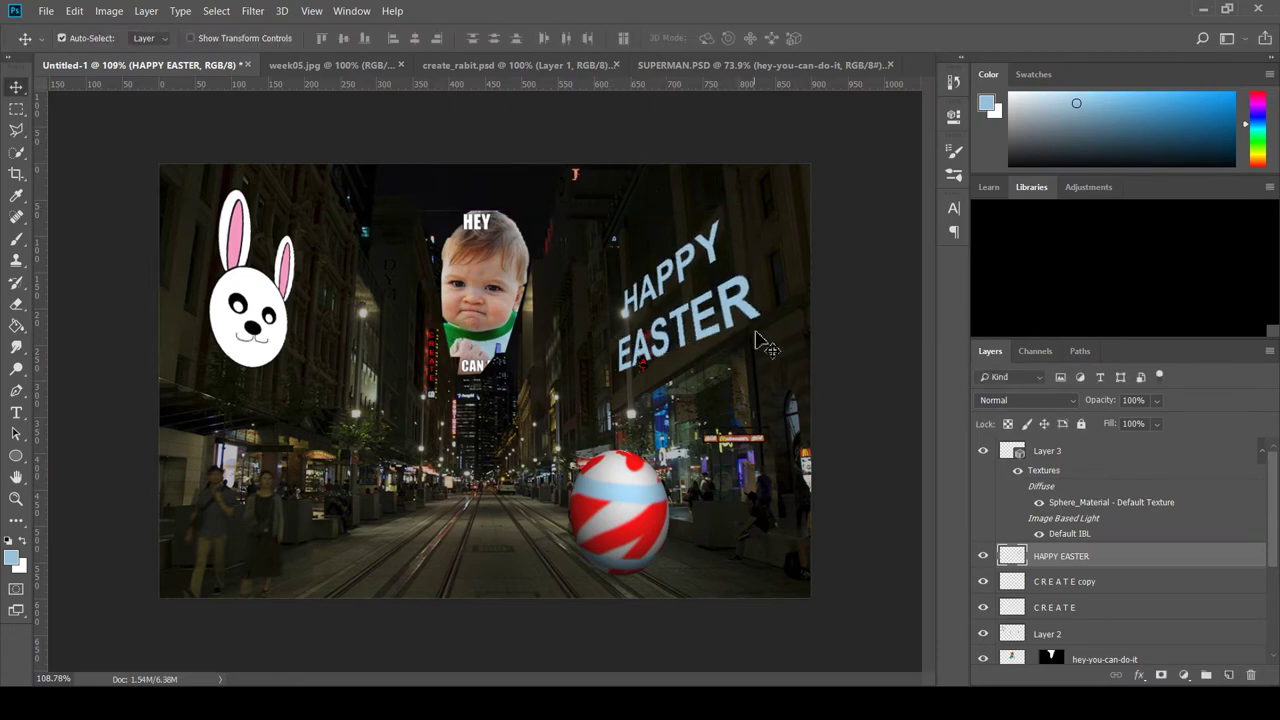
Rotate the HAPPY EASTER text a few degrees.
key("ctrl")
key("ctrl+t")
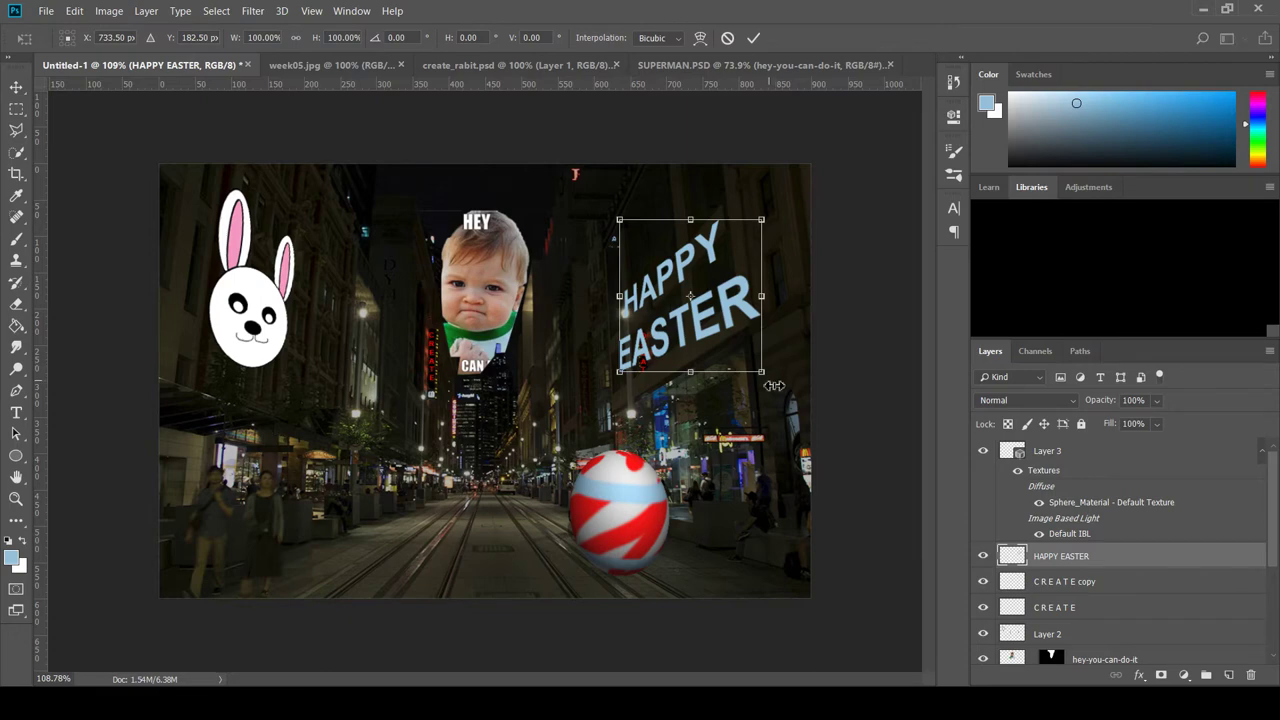
left_click_drag(775, 384, 791, 380)
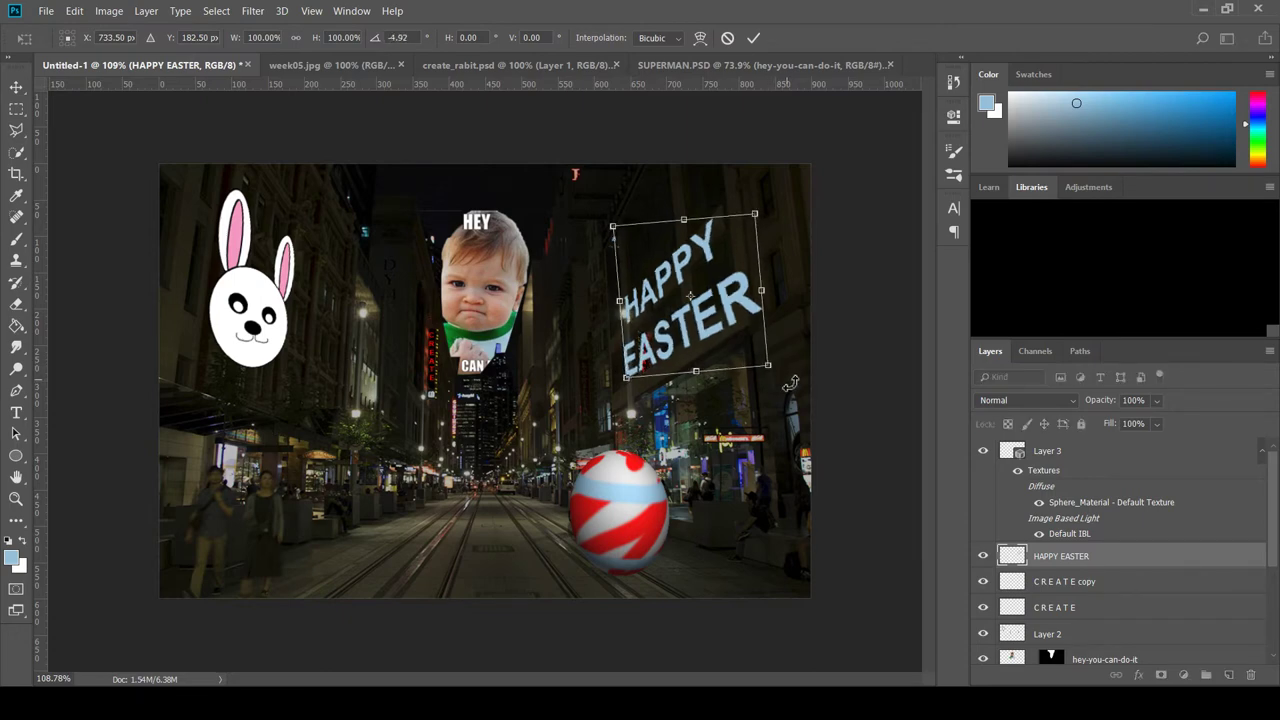
key("Return")
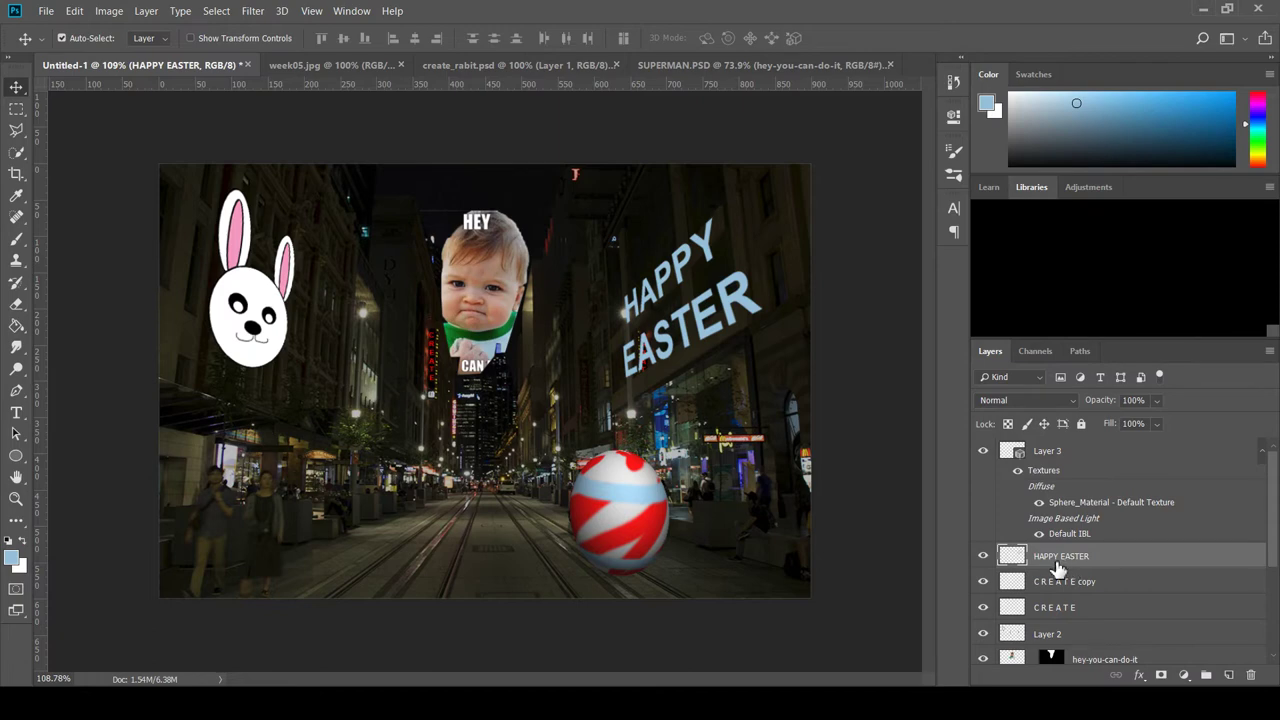
Quick-select the HAPPY EASTER letters and add new Layer 4 masked to them.
left_click(18, 152)
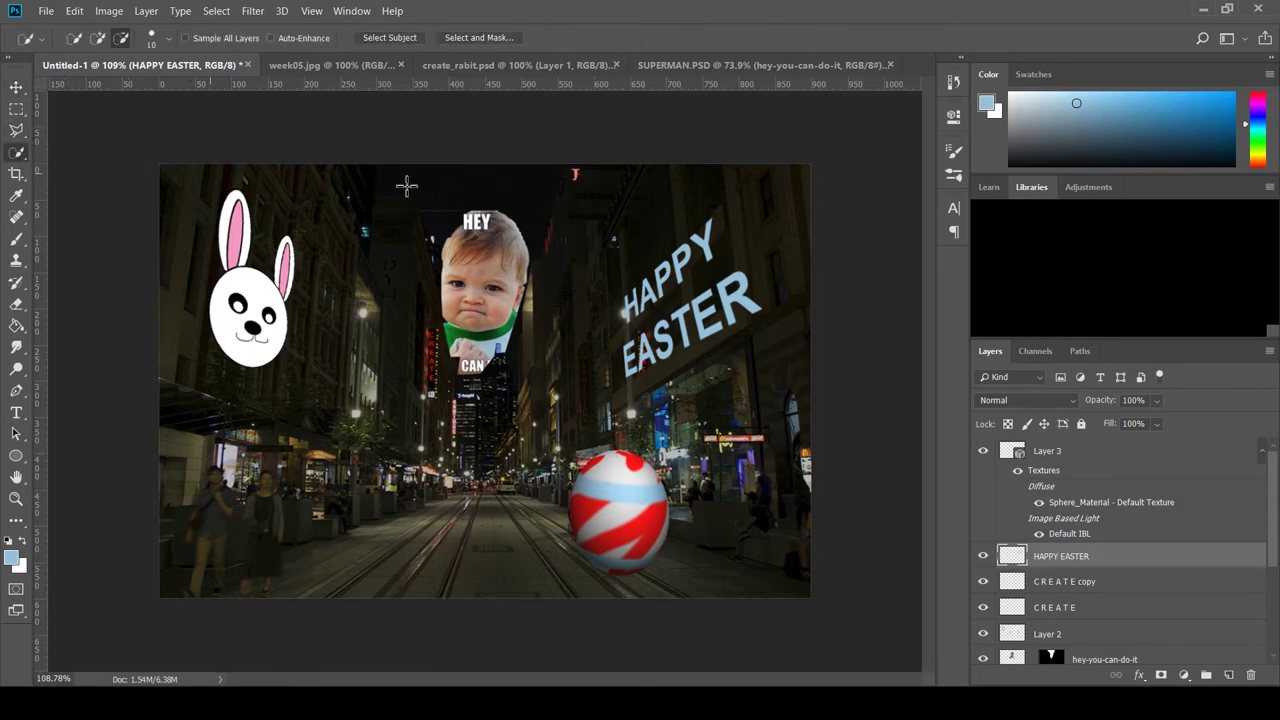
mouse_move(757, 320)
left_mouse_down()
mouse_move(732, 272)
mouse_move(664, 258)
mouse_move(642, 323)
mouse_move(662, 320)
left_mouse_up()
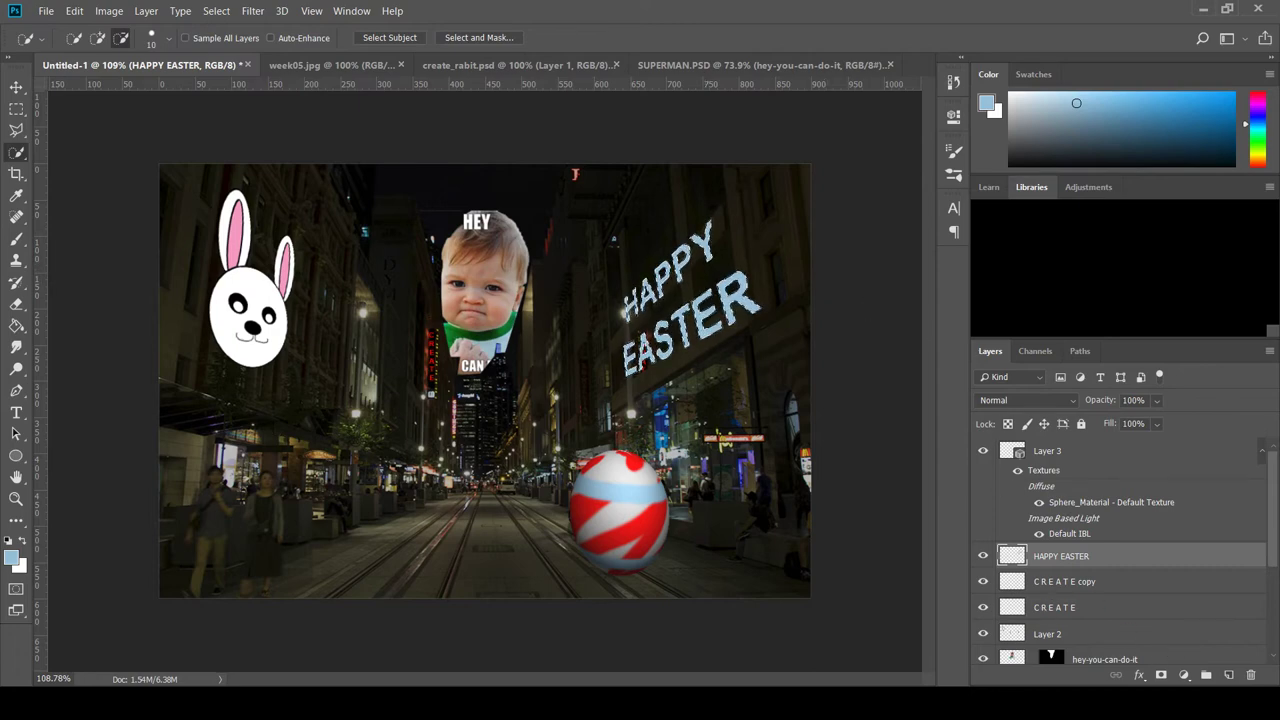
left_click(1232, 676)
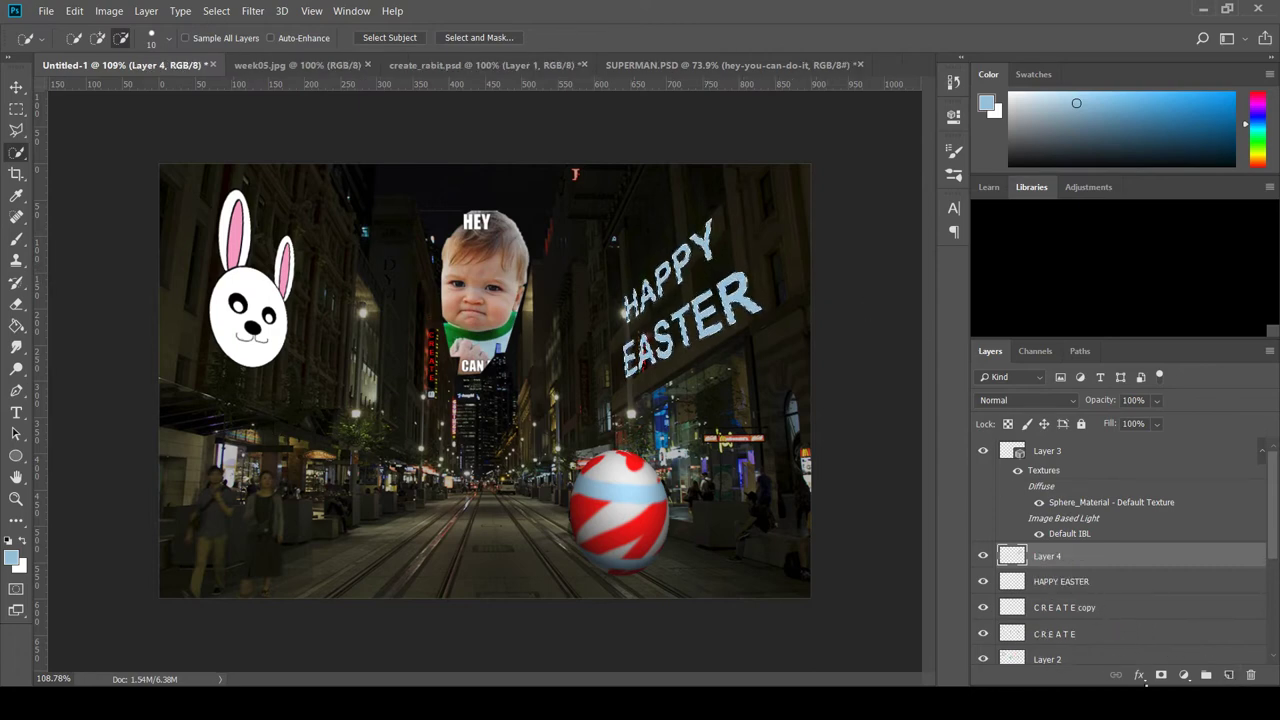
left_click(1161, 676)
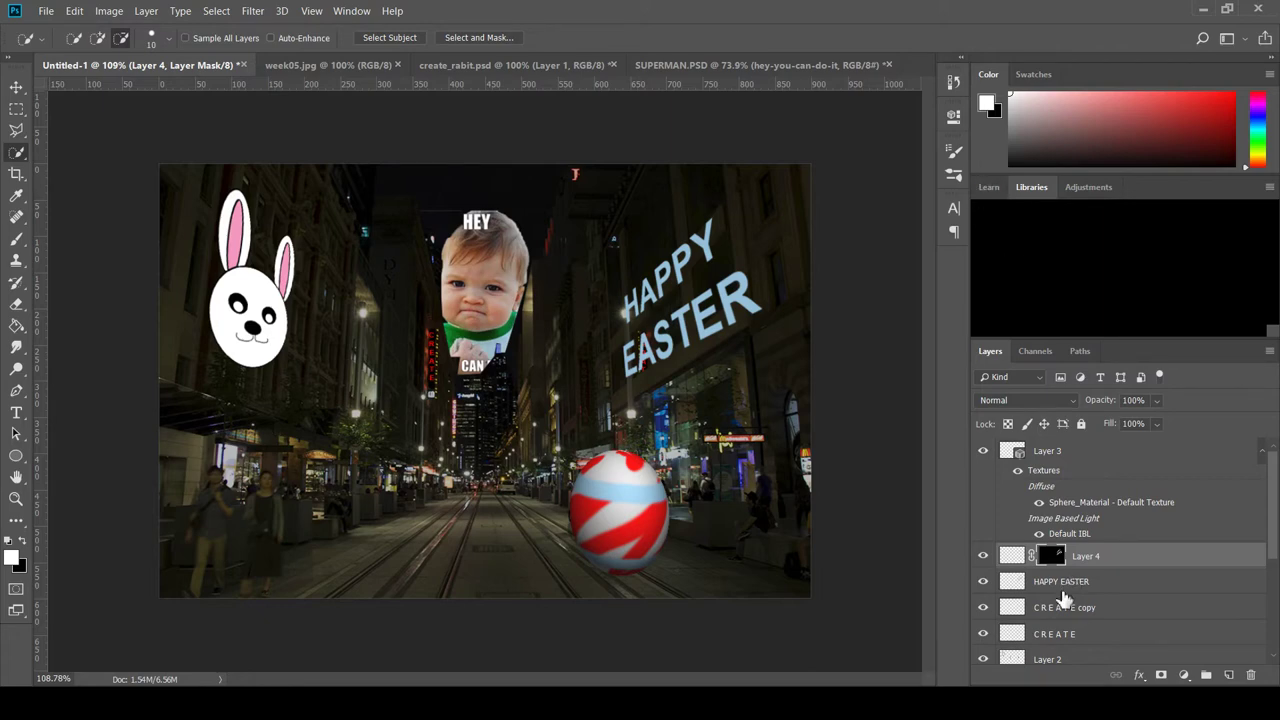
Sweep a magenta-to-green spectrum gradient across Layer 4's pixels over the letters.
left_click(1015, 563)
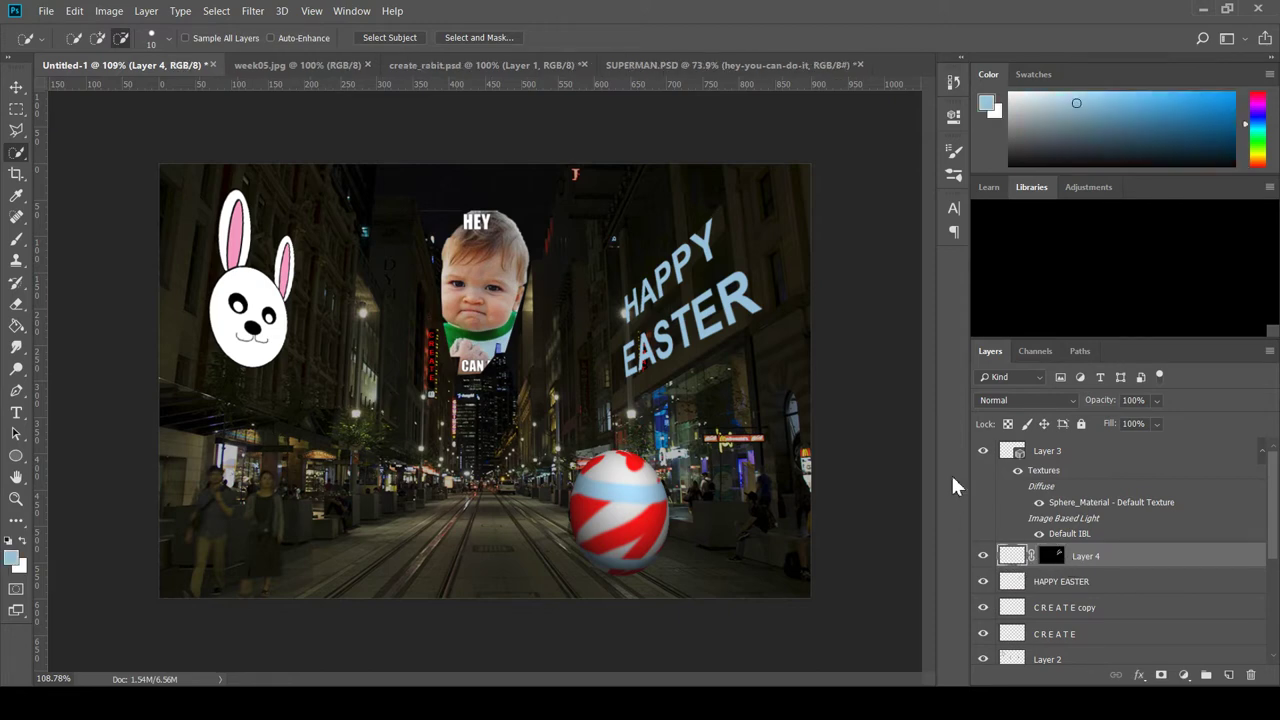
left_click(17, 327)
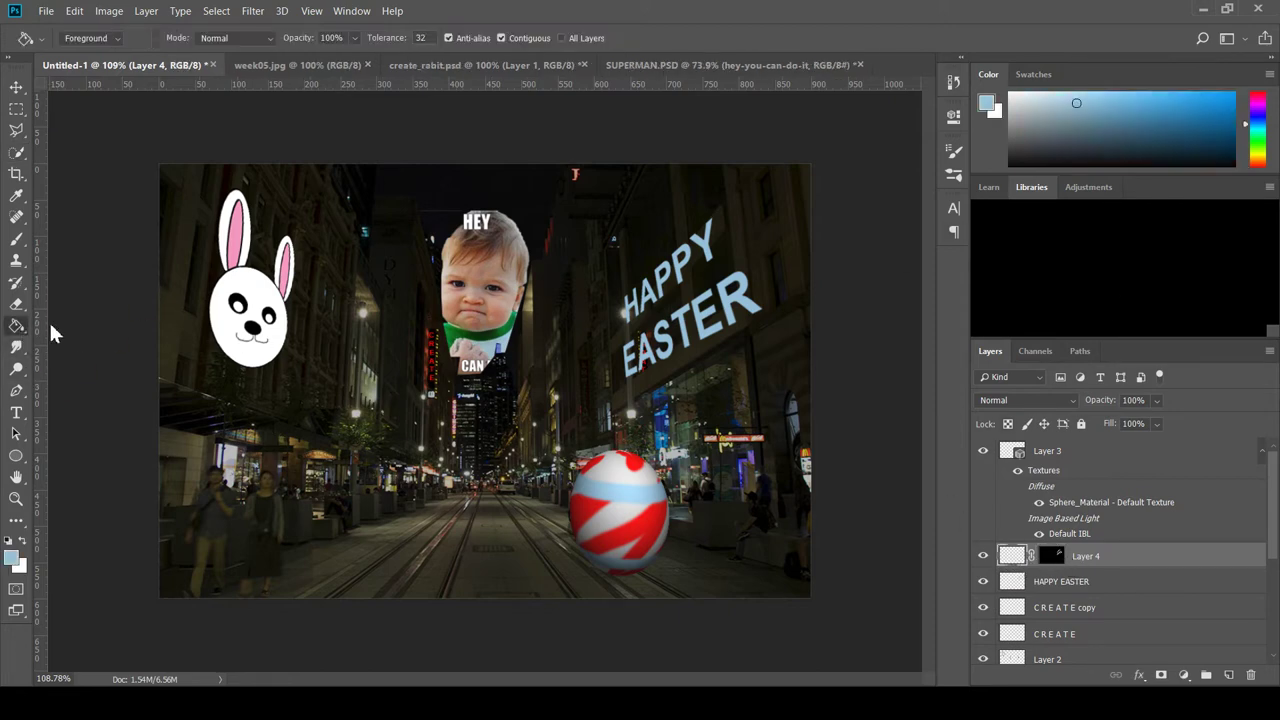
key("shift+g")
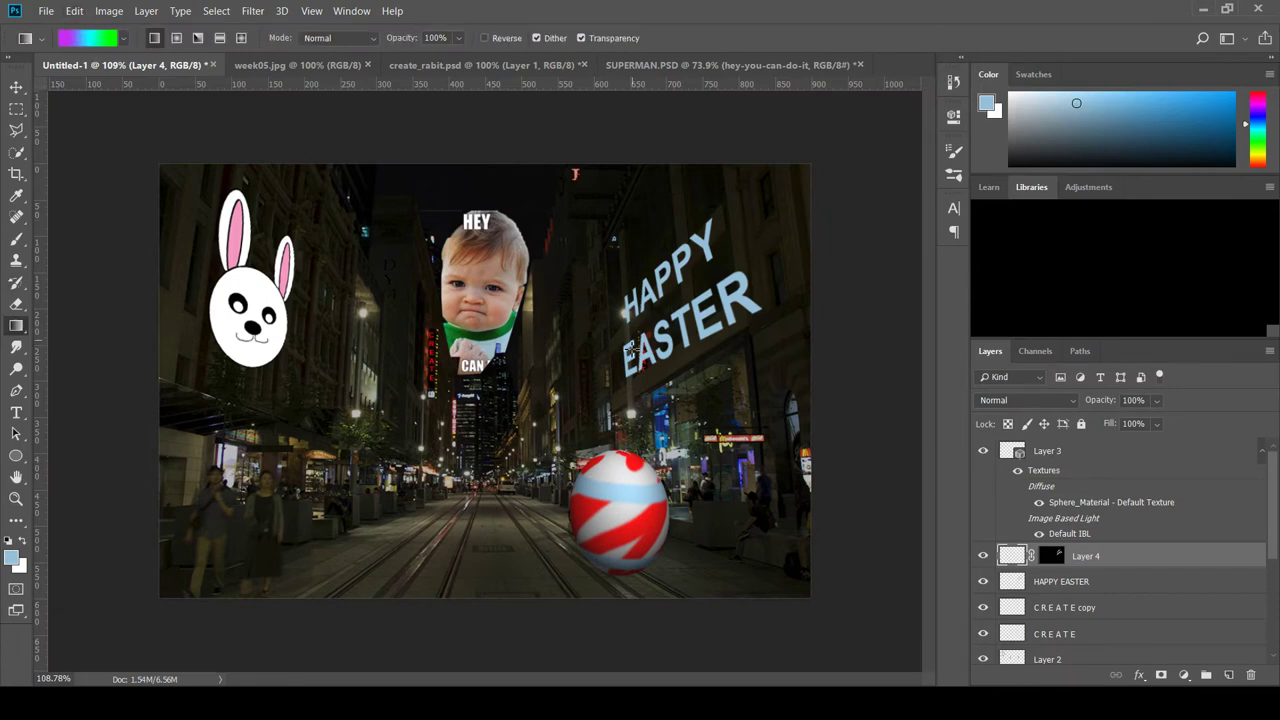
left_click_drag(630, 348, 754, 250)
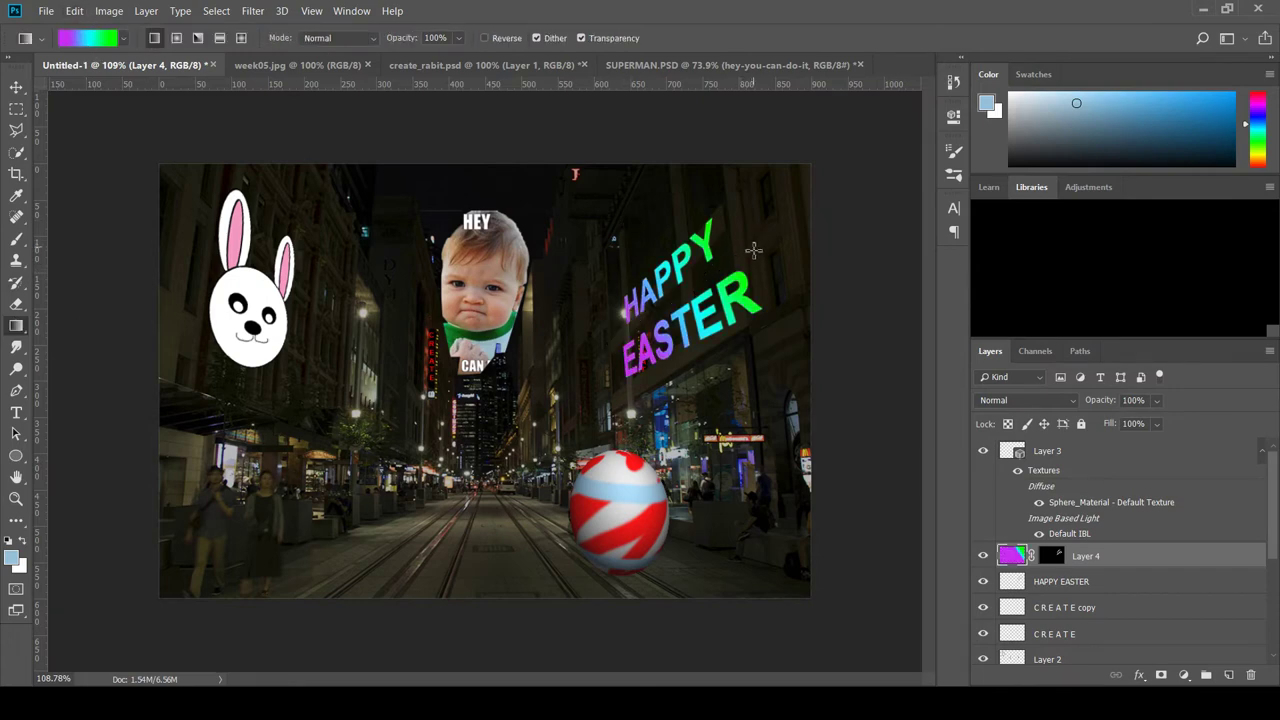
left_click(16, 88)
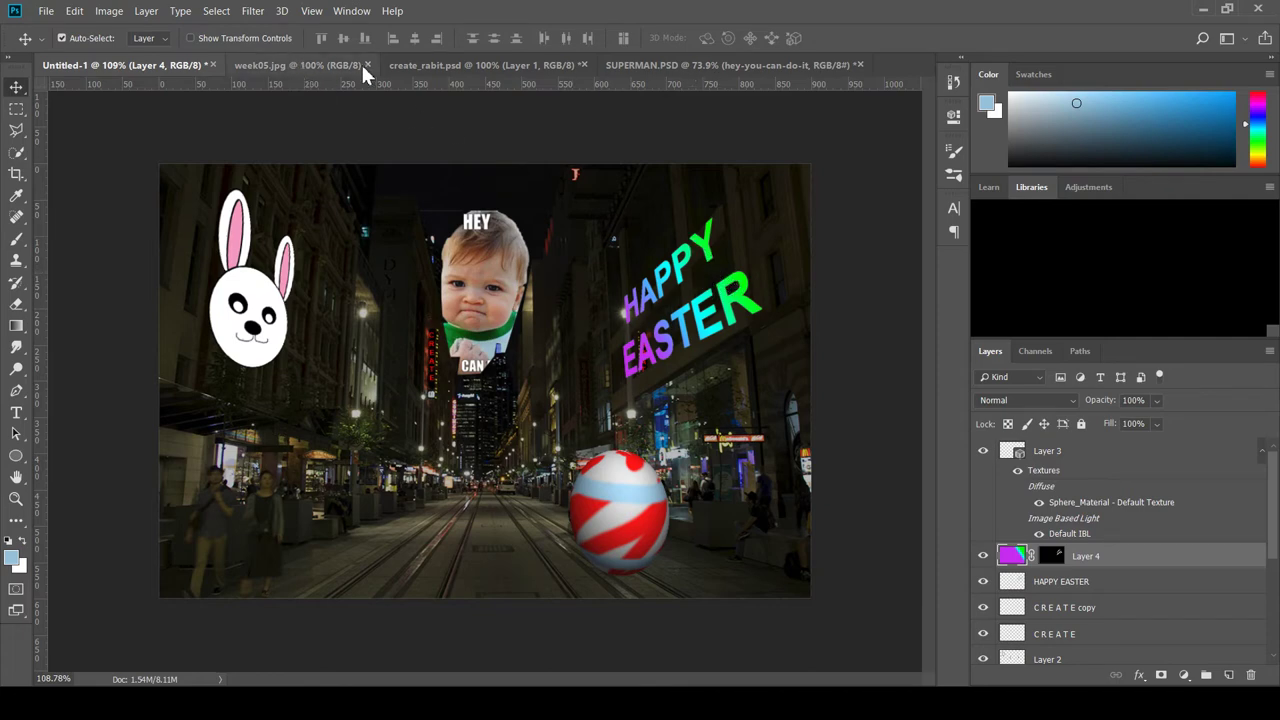
Undo the rainbow gradient on HAPPY EASTER and pick the Quick Selection tool again.
left_click(1076, 588)
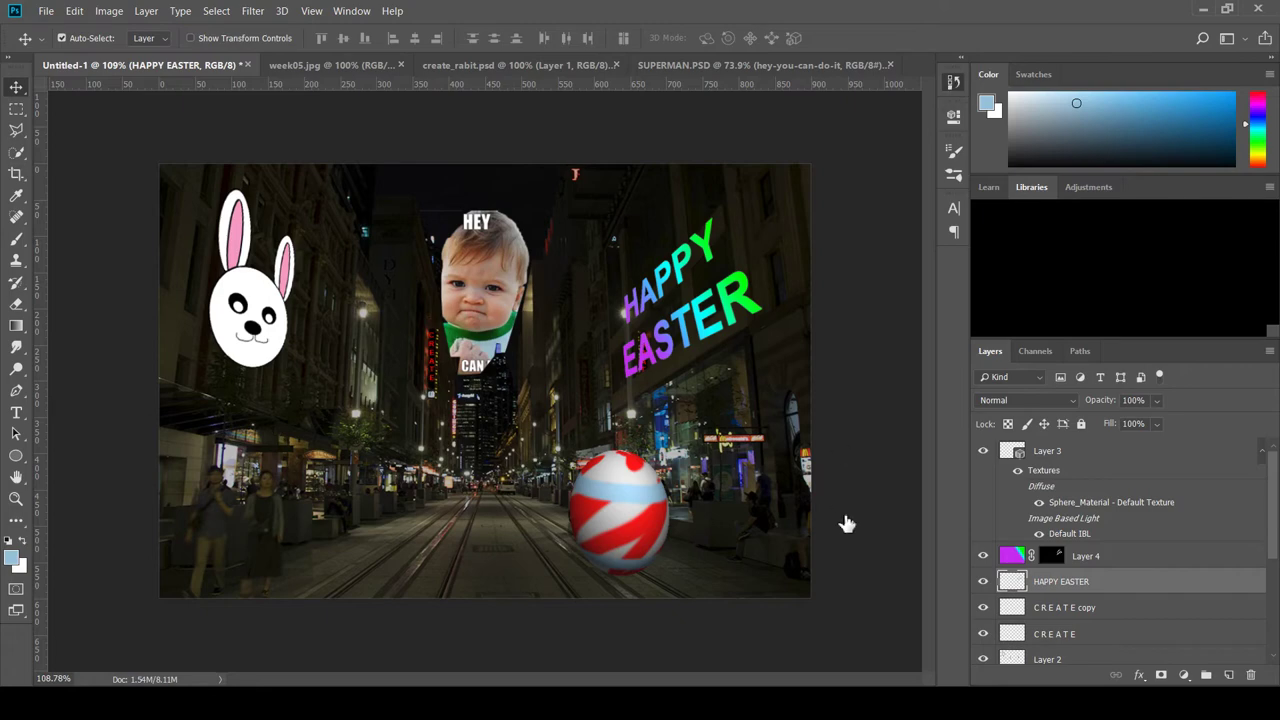
key("ctrl+z")
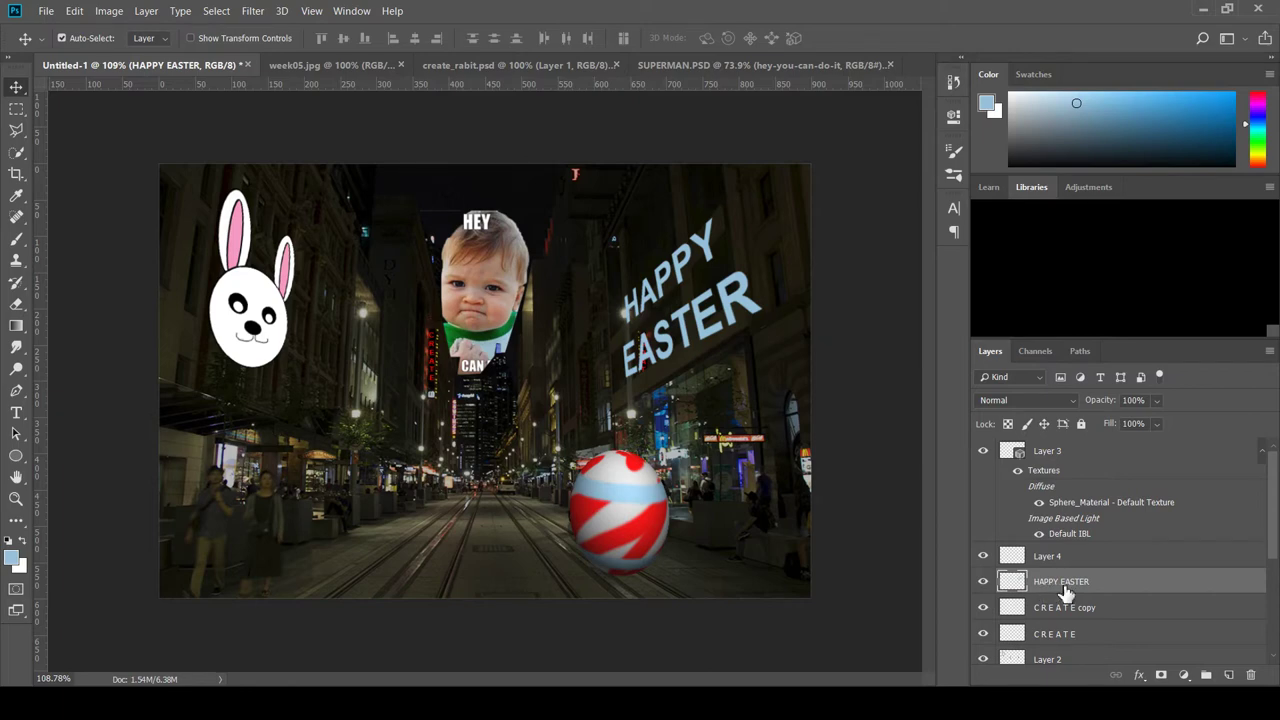
left_click(14, 155)
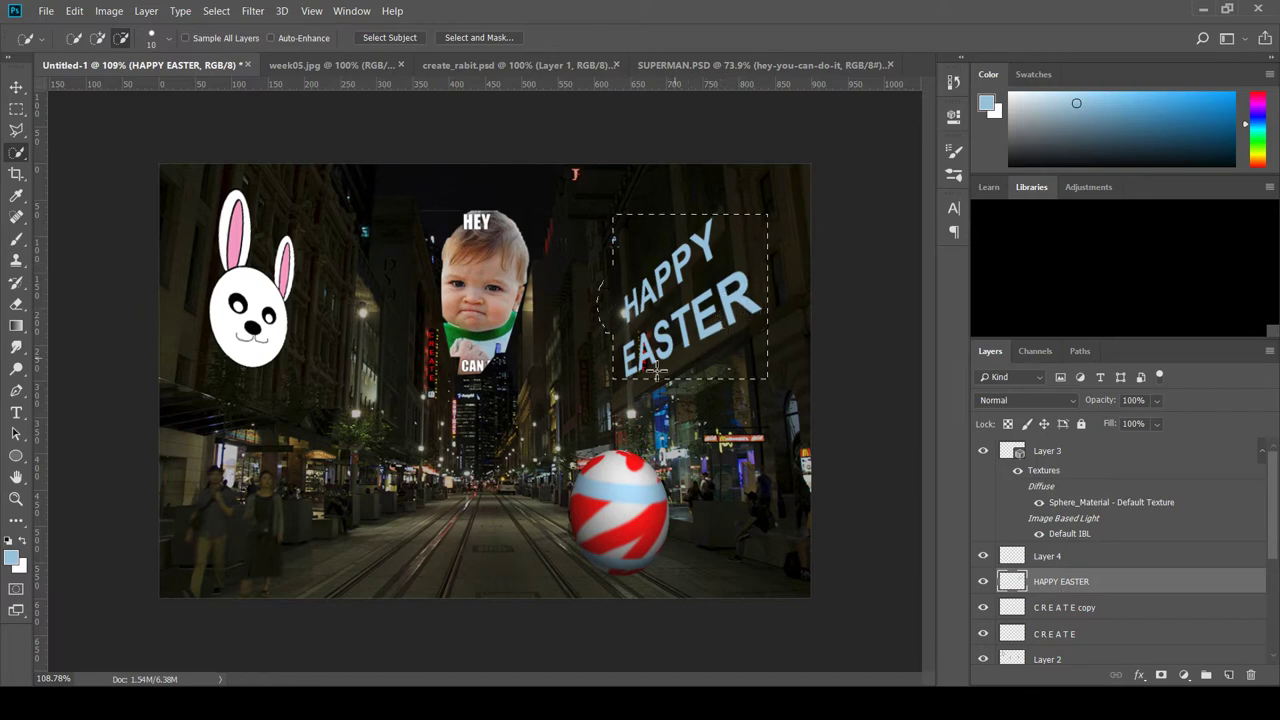
Mask new Layer 5 to the HAPPY EASTER letters and fill them with a purple-to-green gradient.
left_click(686, 340)
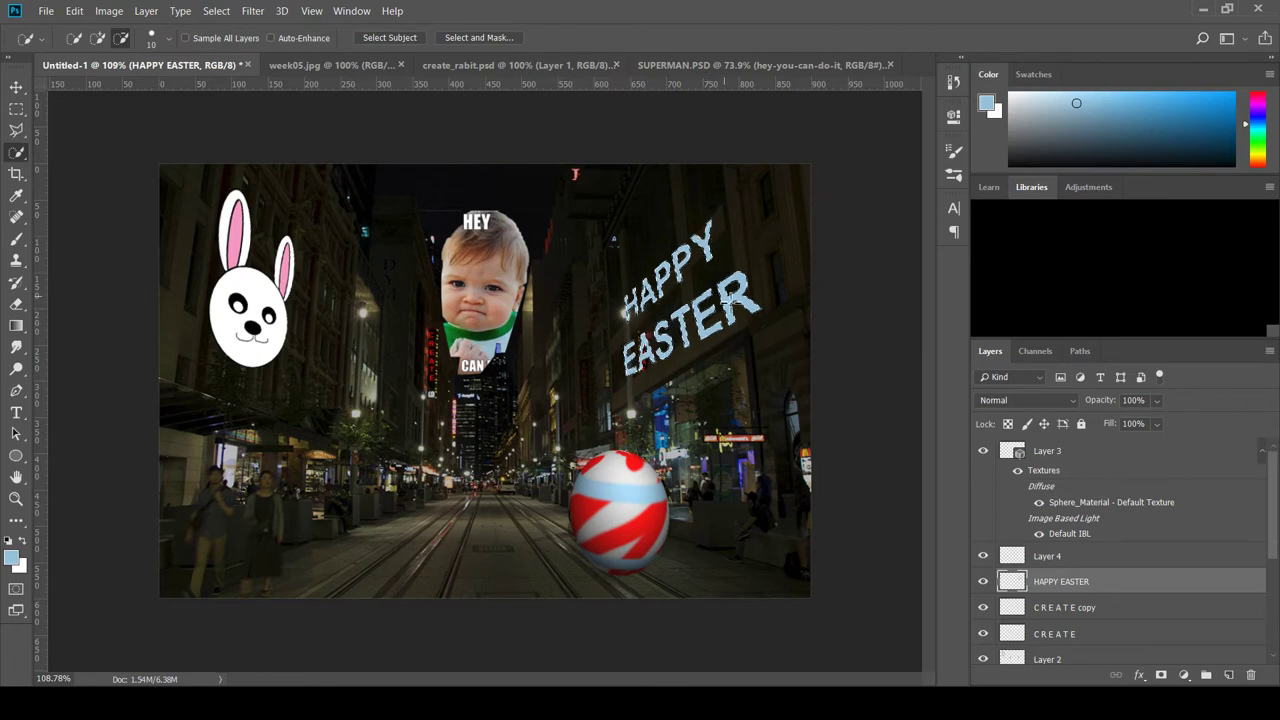
left_click(1232, 676)
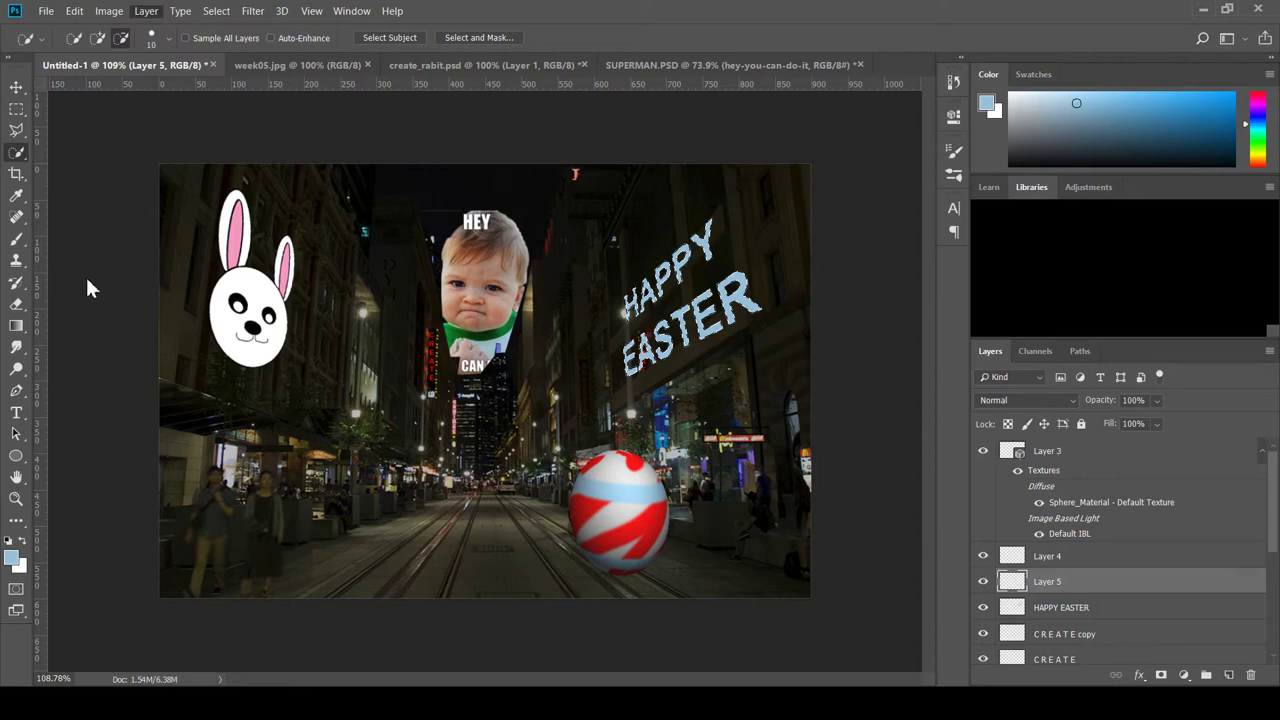
key("ctrl+z")
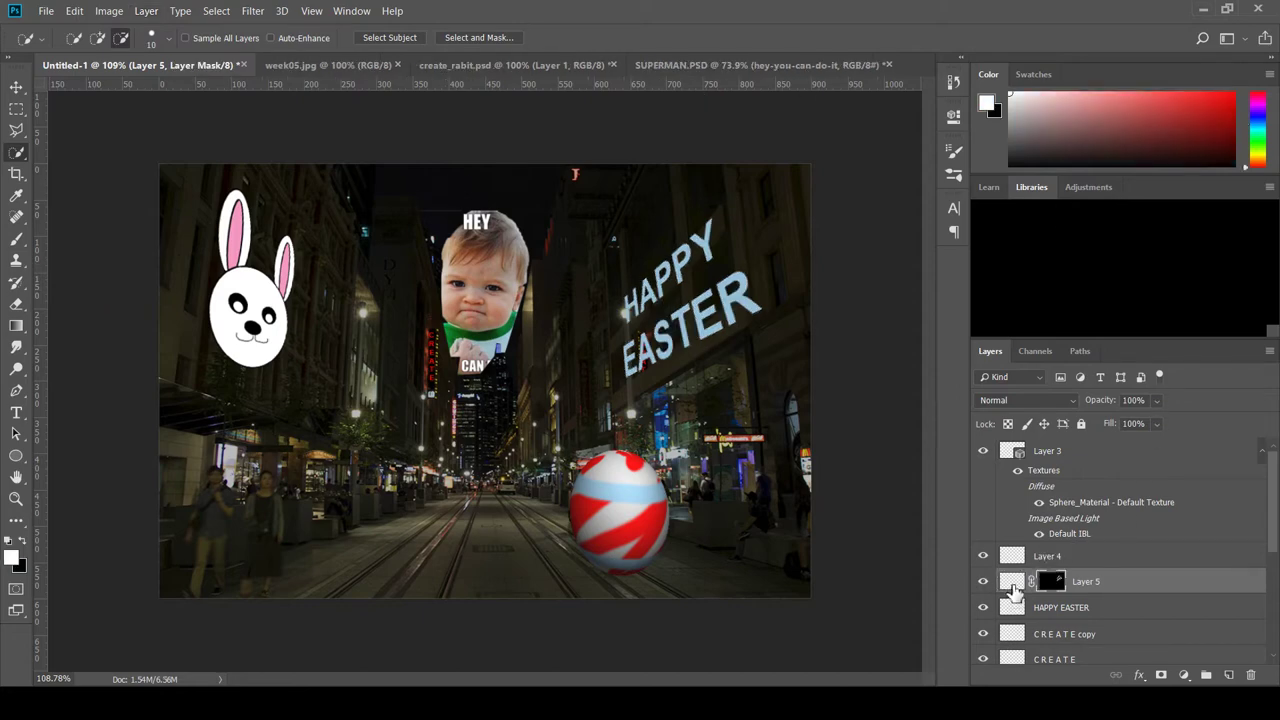
left_click(1012, 588)
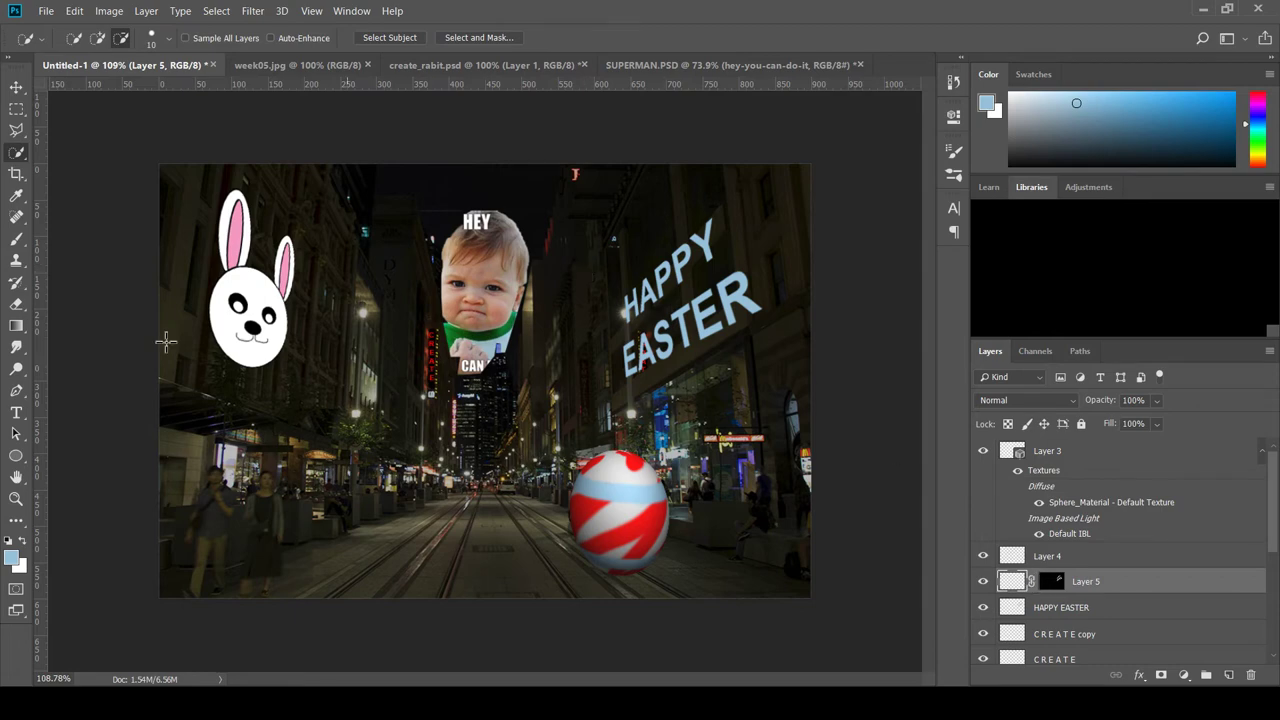
left_click(16, 325)
left_click_drag(746, 260, 587, 360)
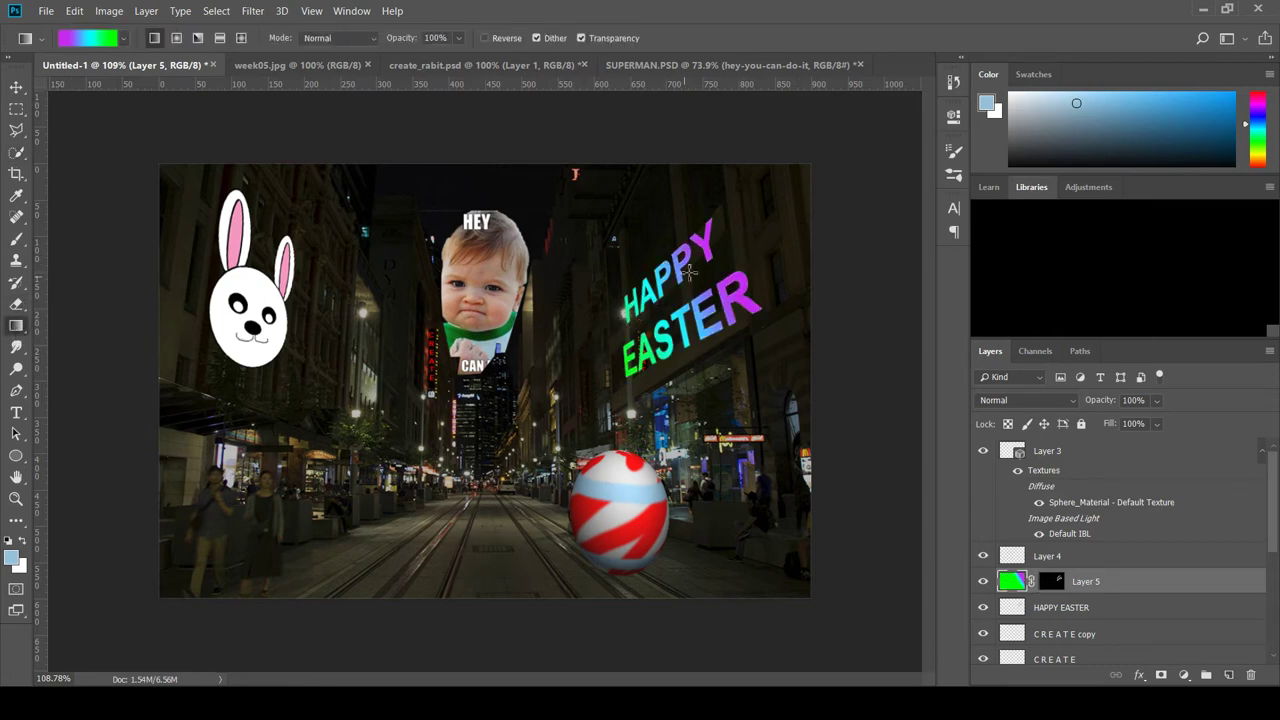
left_click(16, 88)
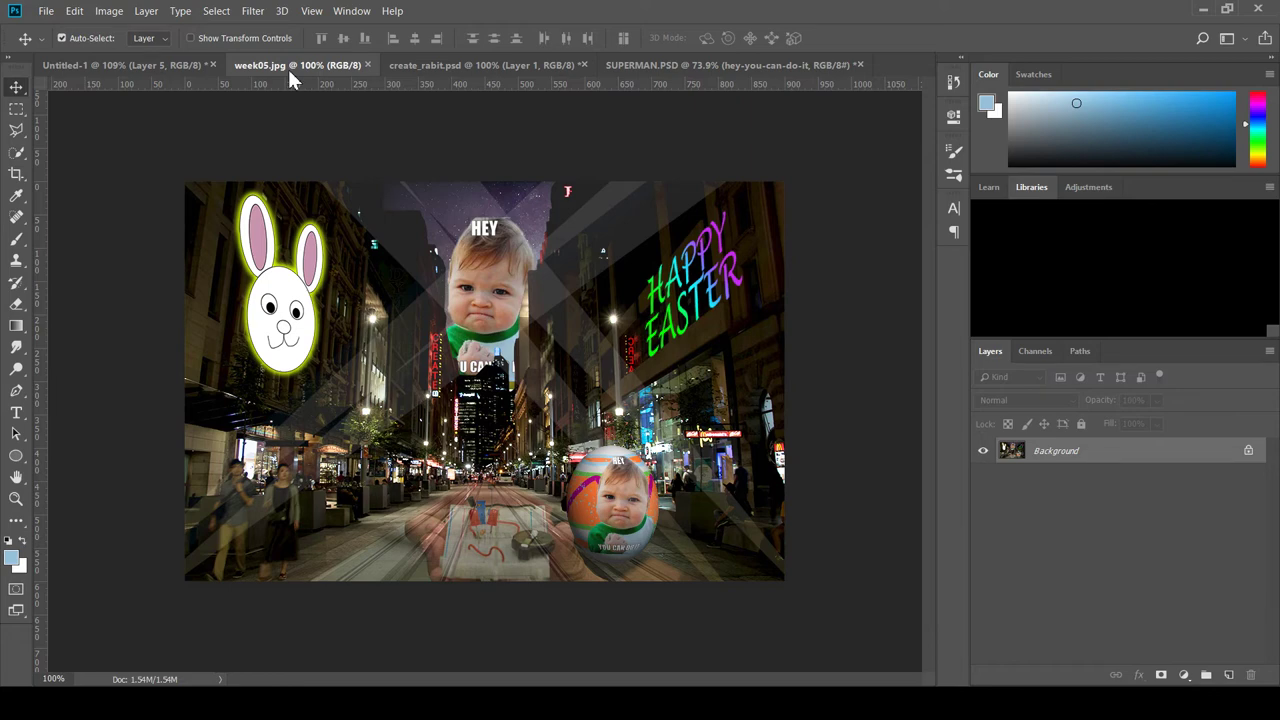
Switch back to the Untitled-1 composite document from the week05.jpg reference.
left_click(154, 66)
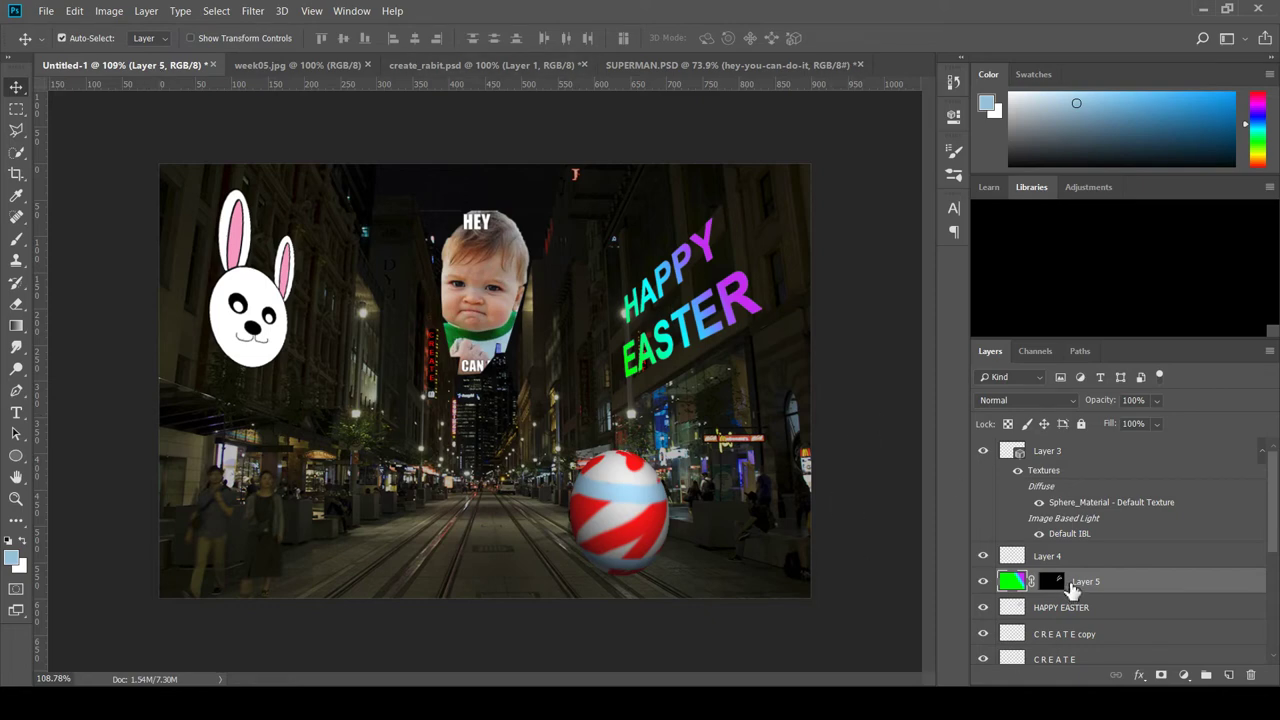
Add a 'create' text layer over the street and shift it slightly right.
left_click(16, 433)
left_click(16, 413)
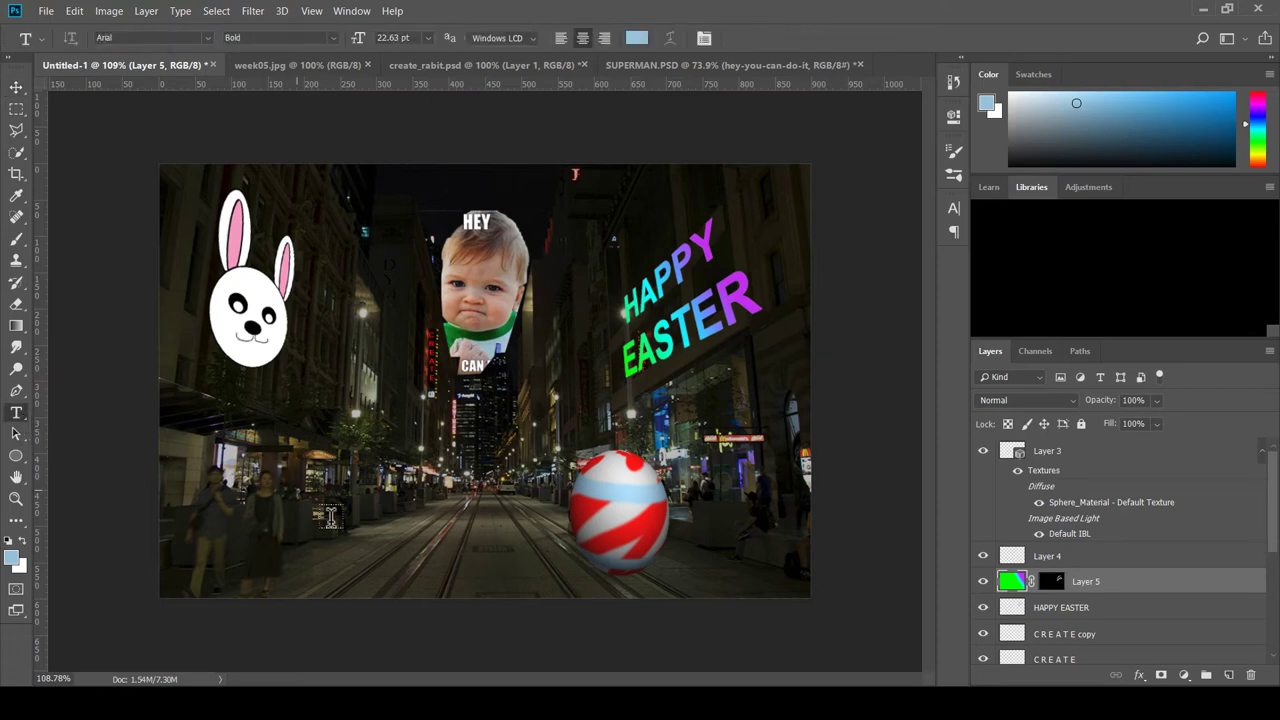
left_click(330, 516)
type("v")
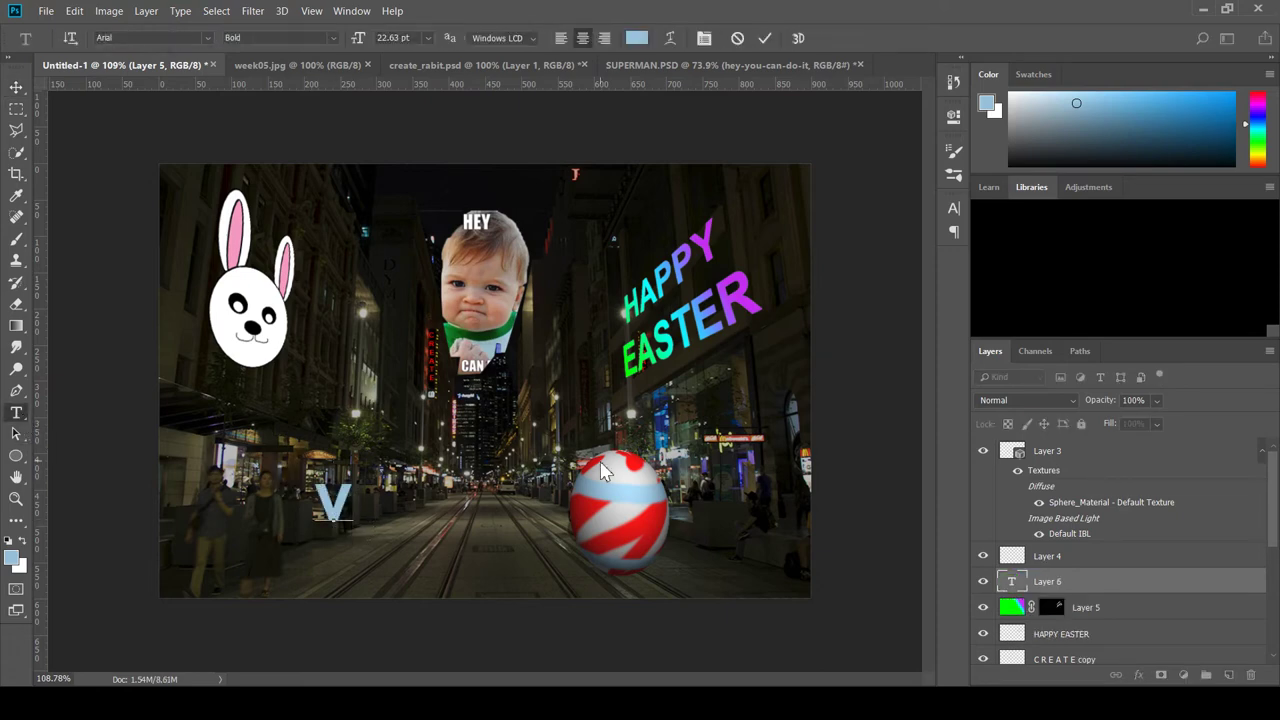
key("BackSpace")
type("create")
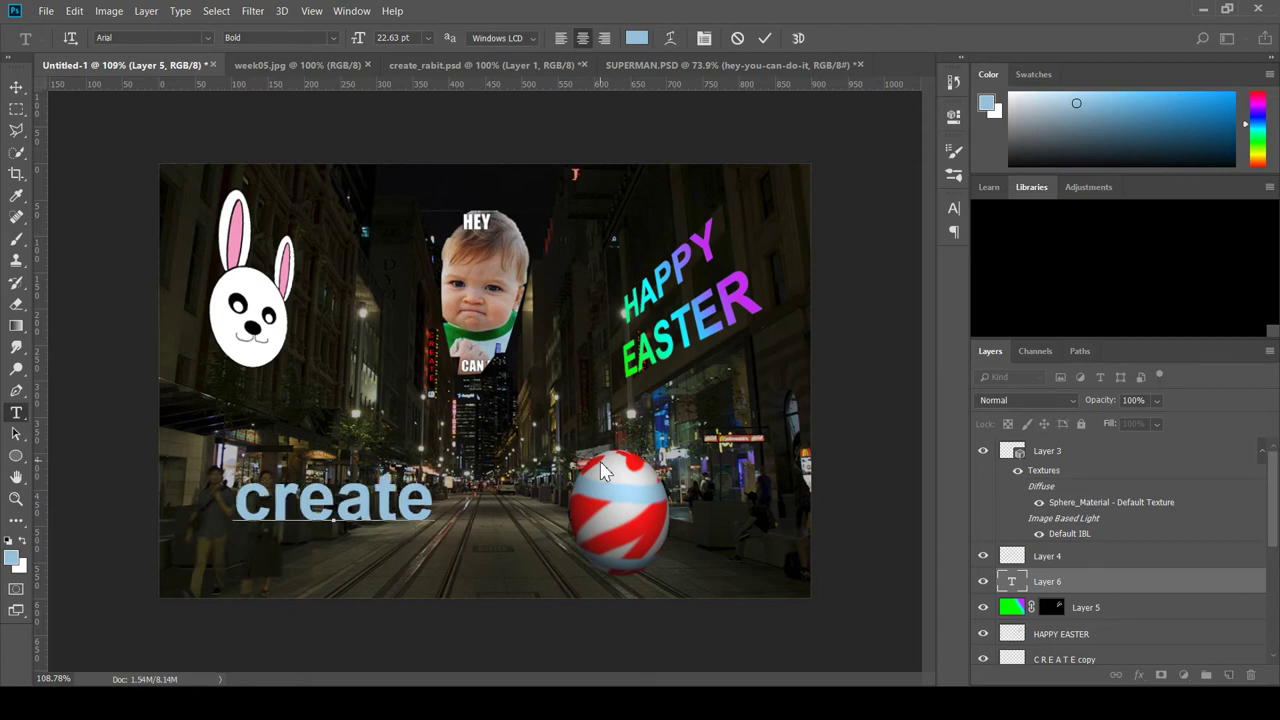
left_click(16, 88)
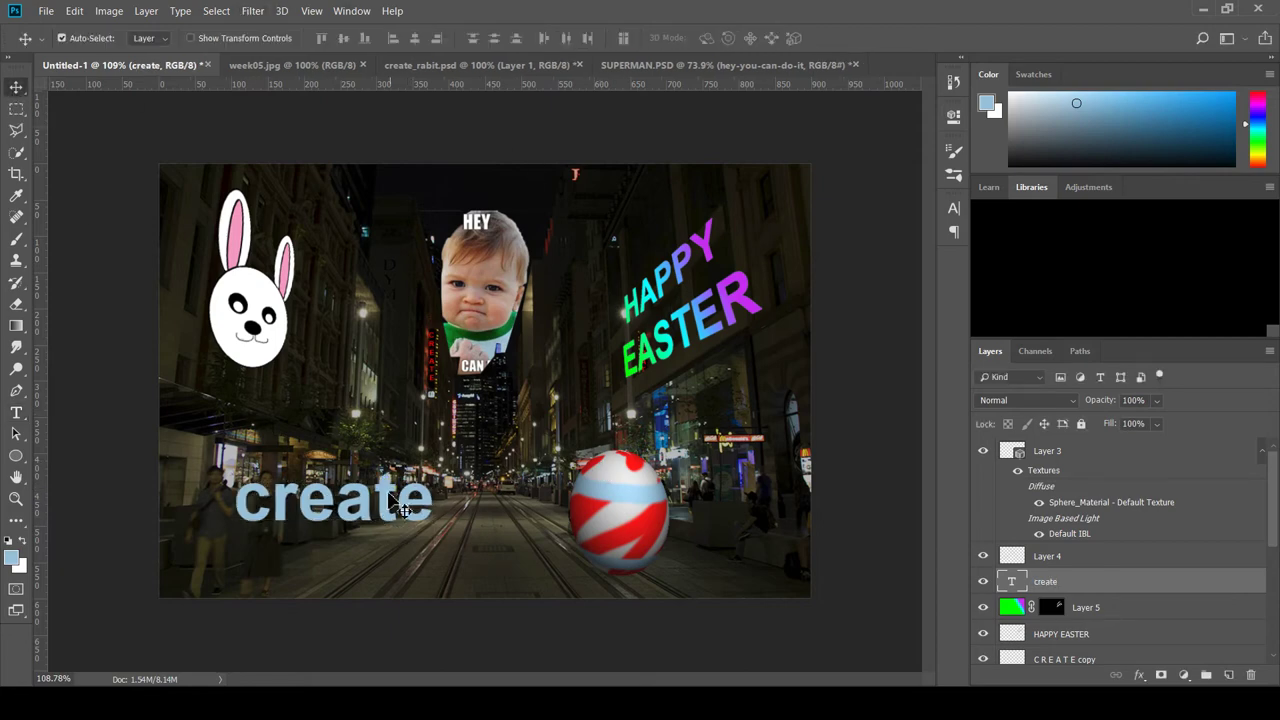
mouse_move(392, 494)
left_mouse_down()
mouse_move(436, 504)
mouse_move(275, 505)
mouse_move(384, 502)
left_mouse_up()
Nudge the 'create' text up and right into its final spot at lower left.
left_click(16, 412)
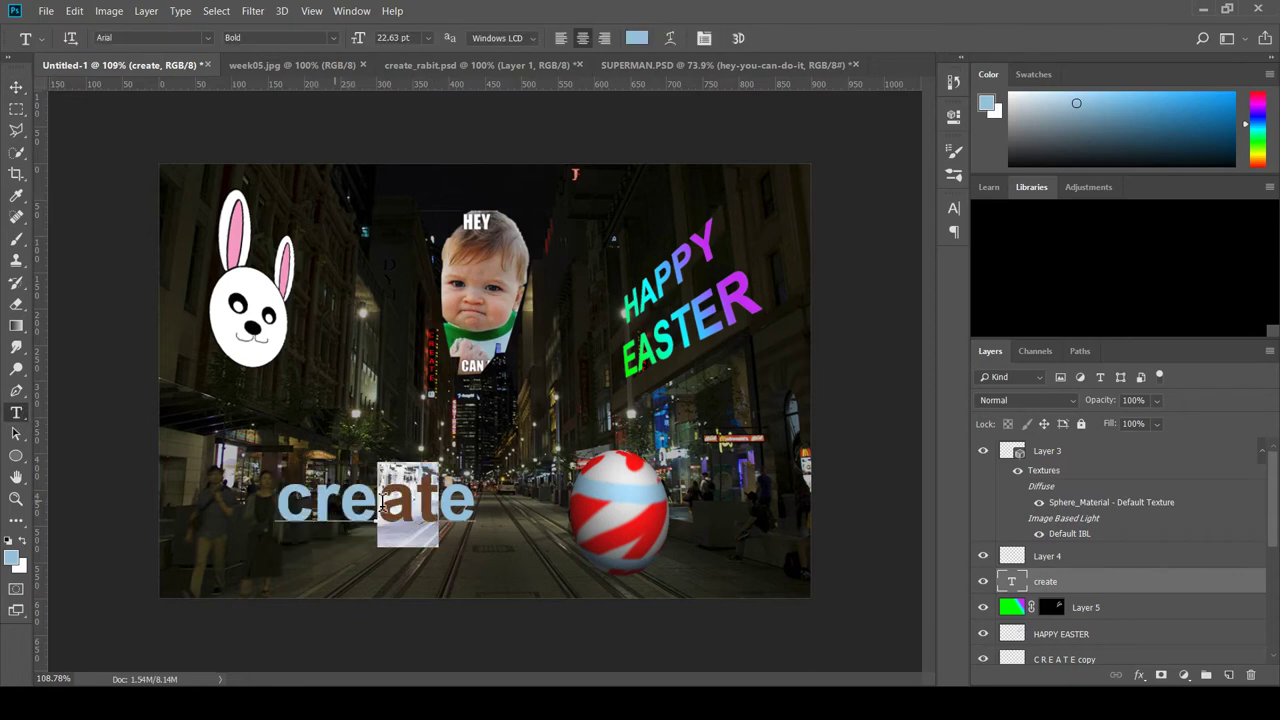
left_click(16, 87)
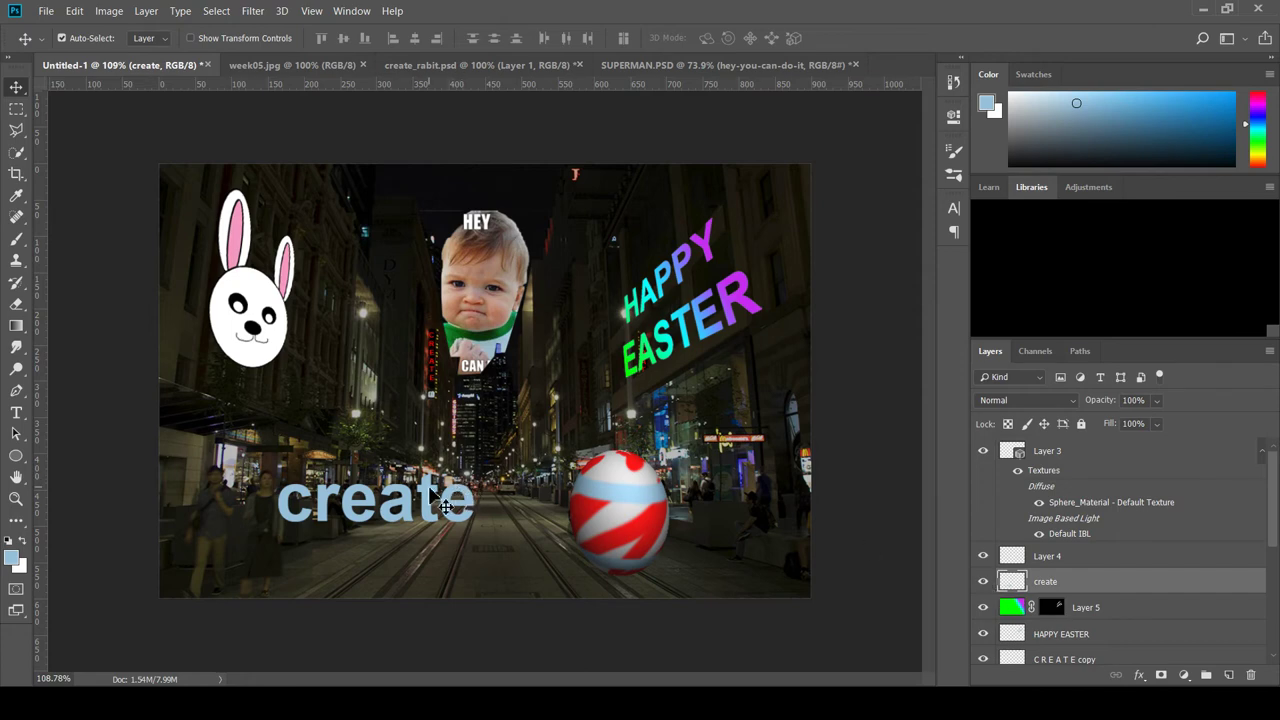
mouse_move(425, 500)
left_mouse_down()
mouse_move(480, 449)
mouse_move(430, 492)
left_mouse_up()
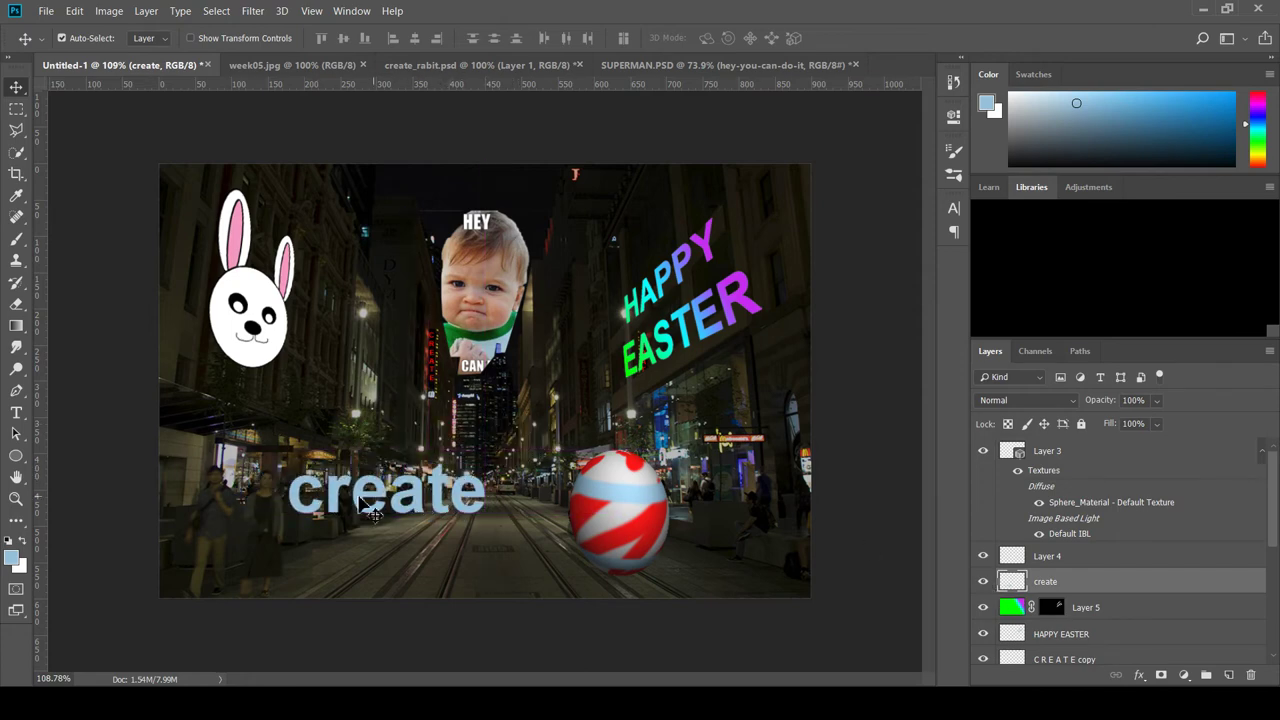
left_click(16, 413)
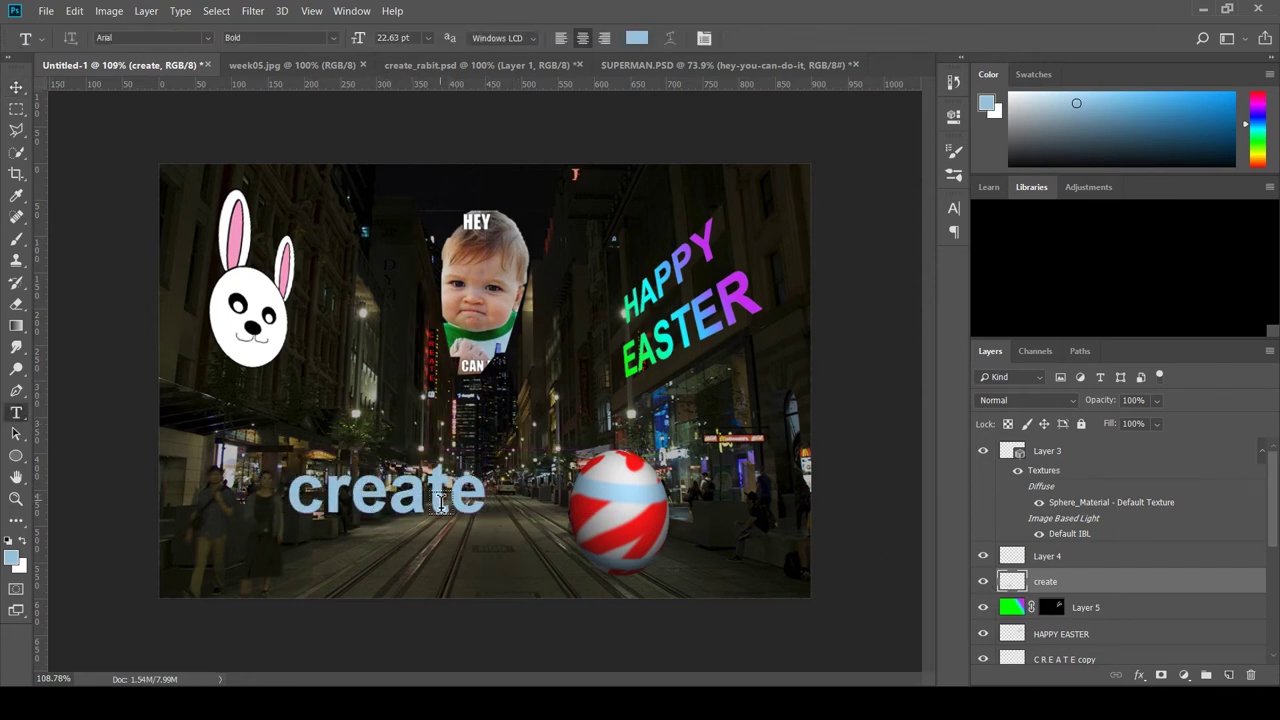
left_click(440, 516)
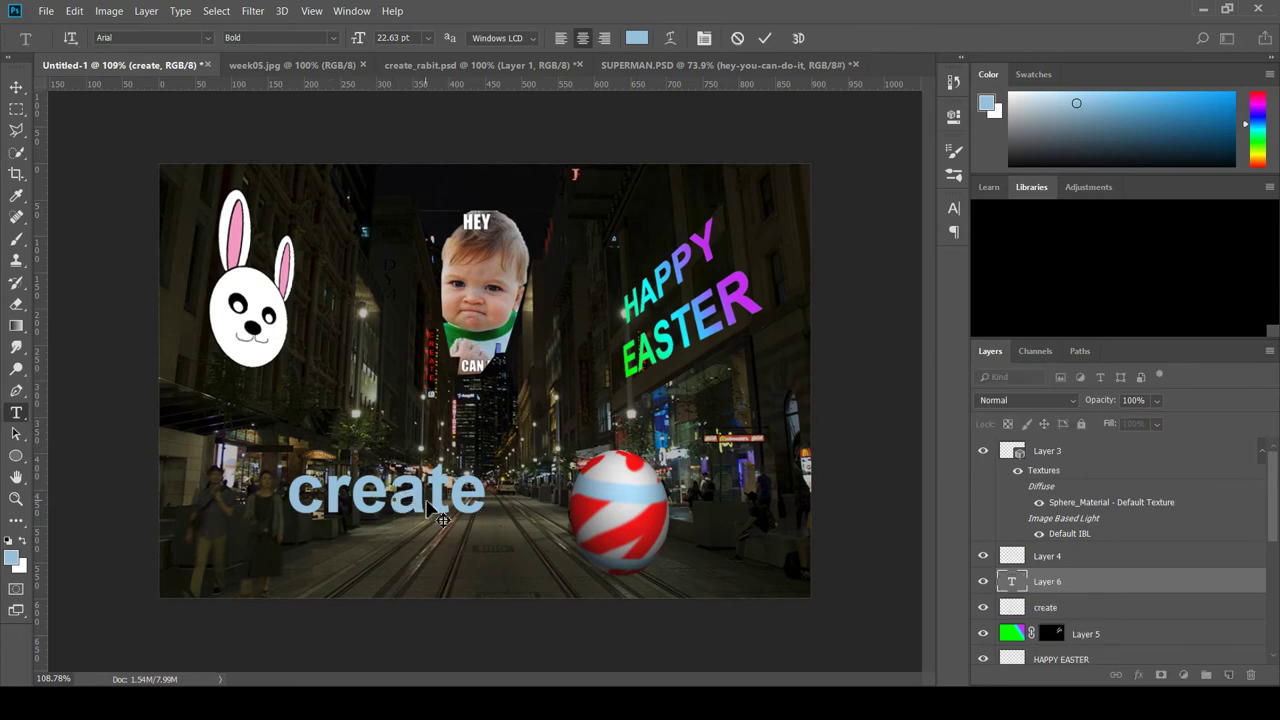
left_click(16, 87)
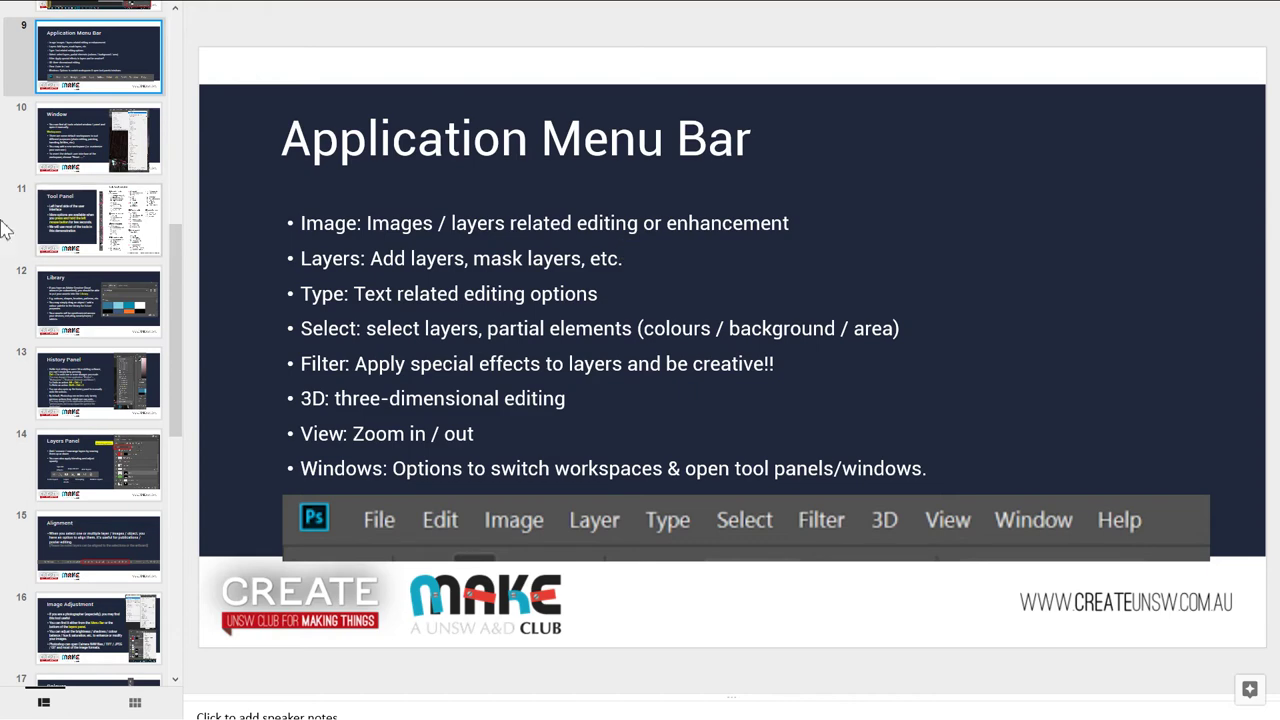
Move through the filmstrip past the Window slide to slide 11, Tool Panel.
scroll(83, 185, "up", 6)
scroll(83, 190, "down", 2)
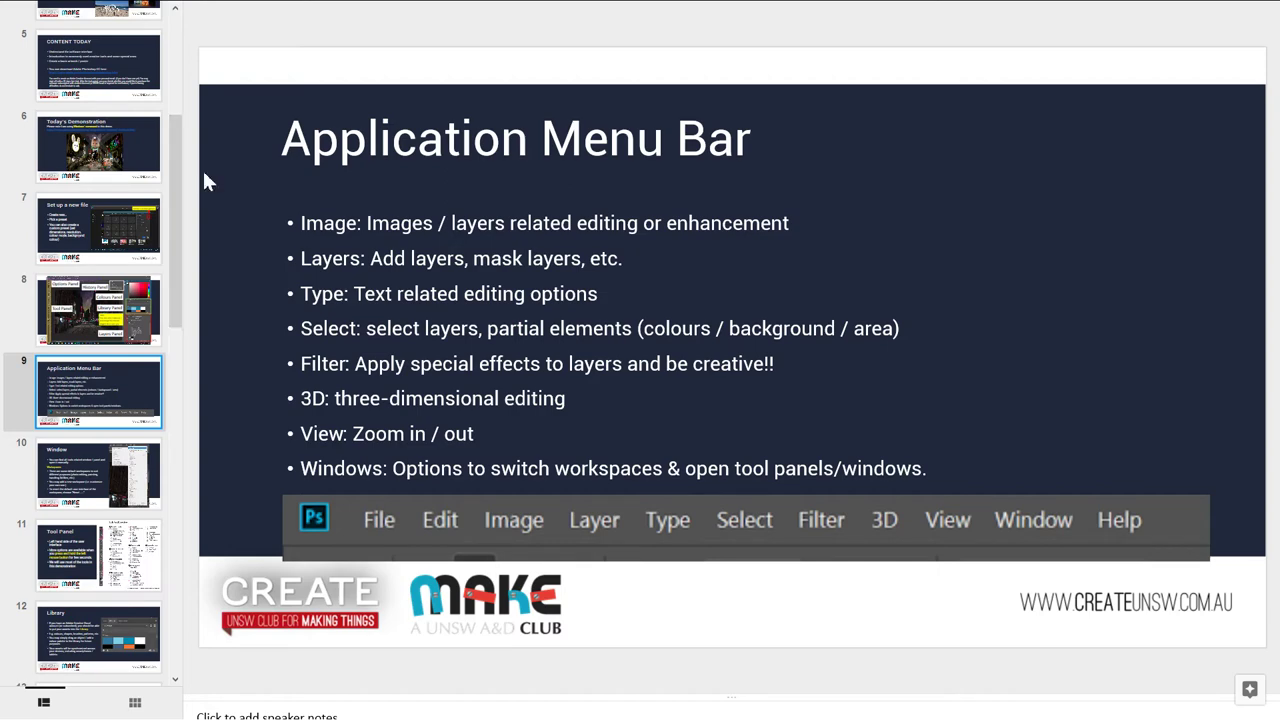
scroll(105, 365, "down", 3)
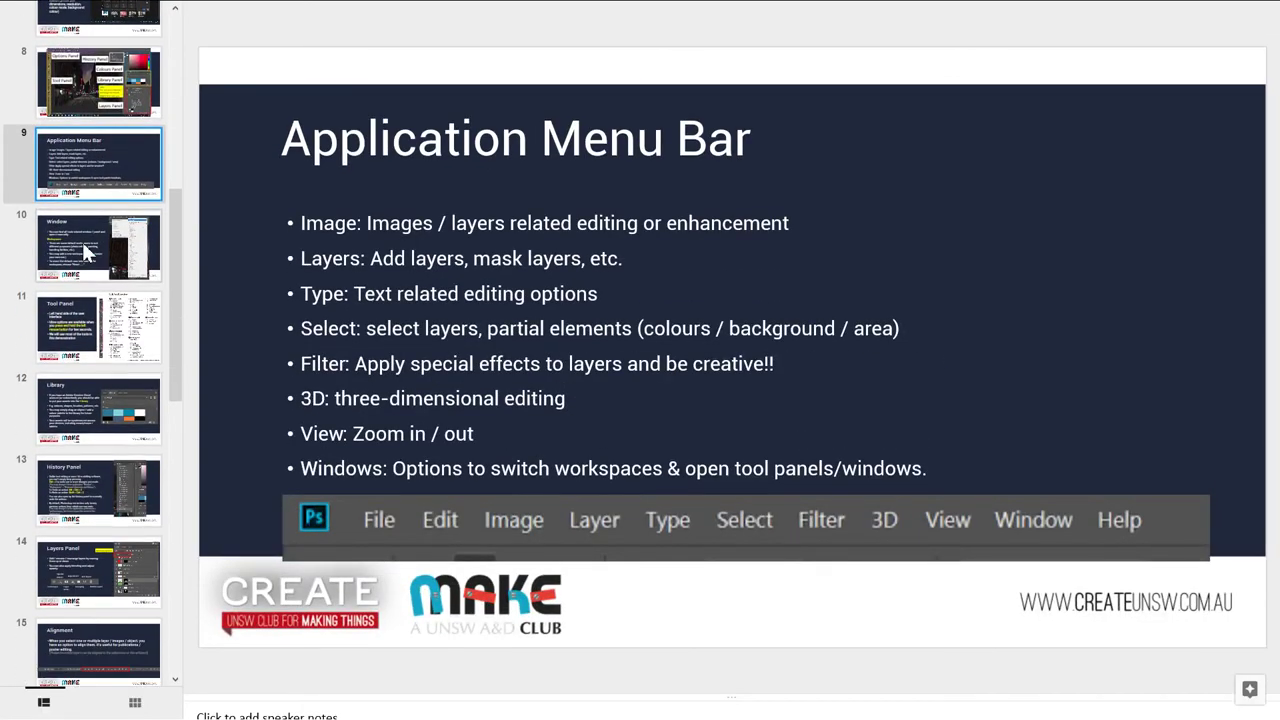
left_click(86, 257)
left_click(97, 345)
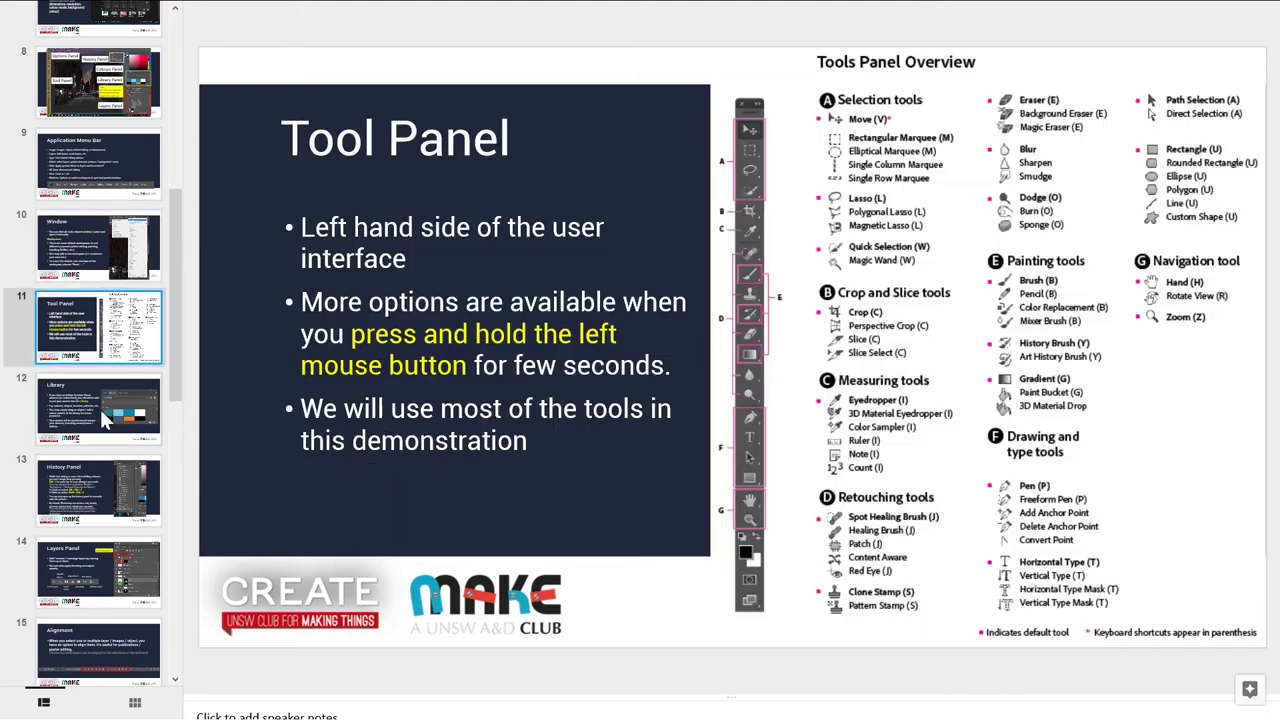
View the Library, History Panel, Other useful tools and Create / Import 3D Objects slides.
left_click(90, 421)
left_click(97, 345)
left_click(88, 492)
scroll(88, 485, "down", 7)
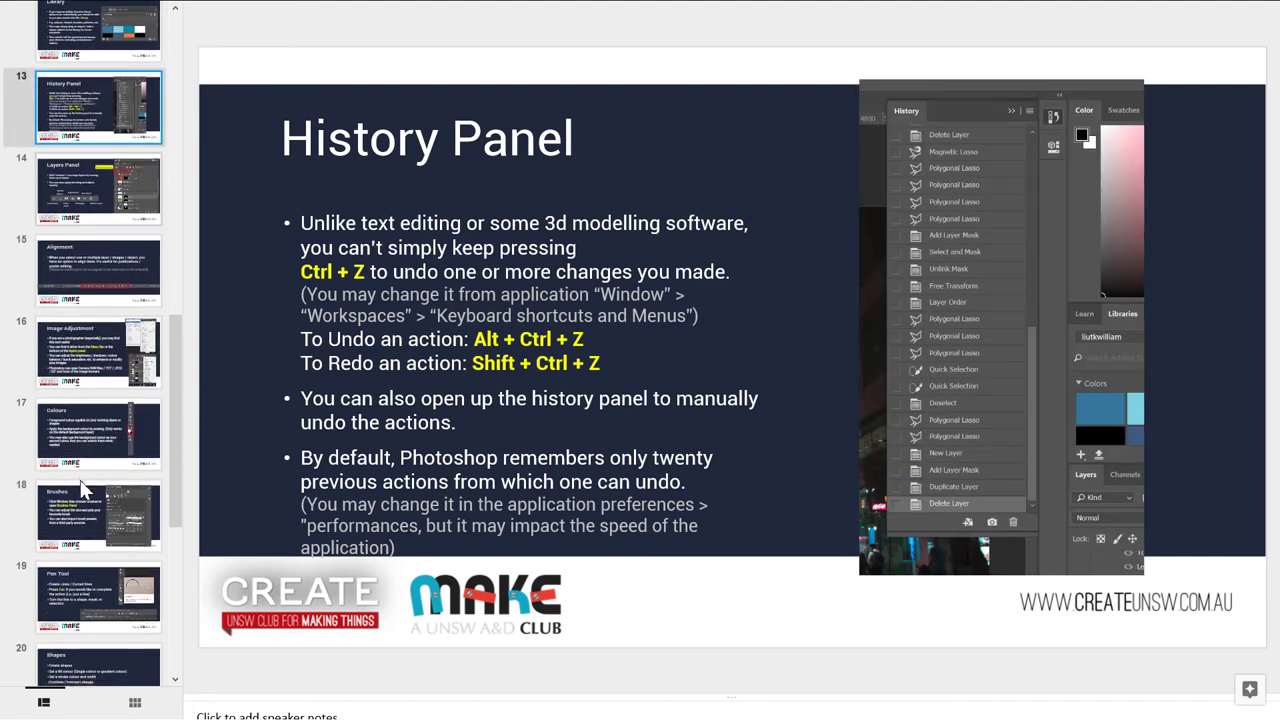
left_click(100, 480)
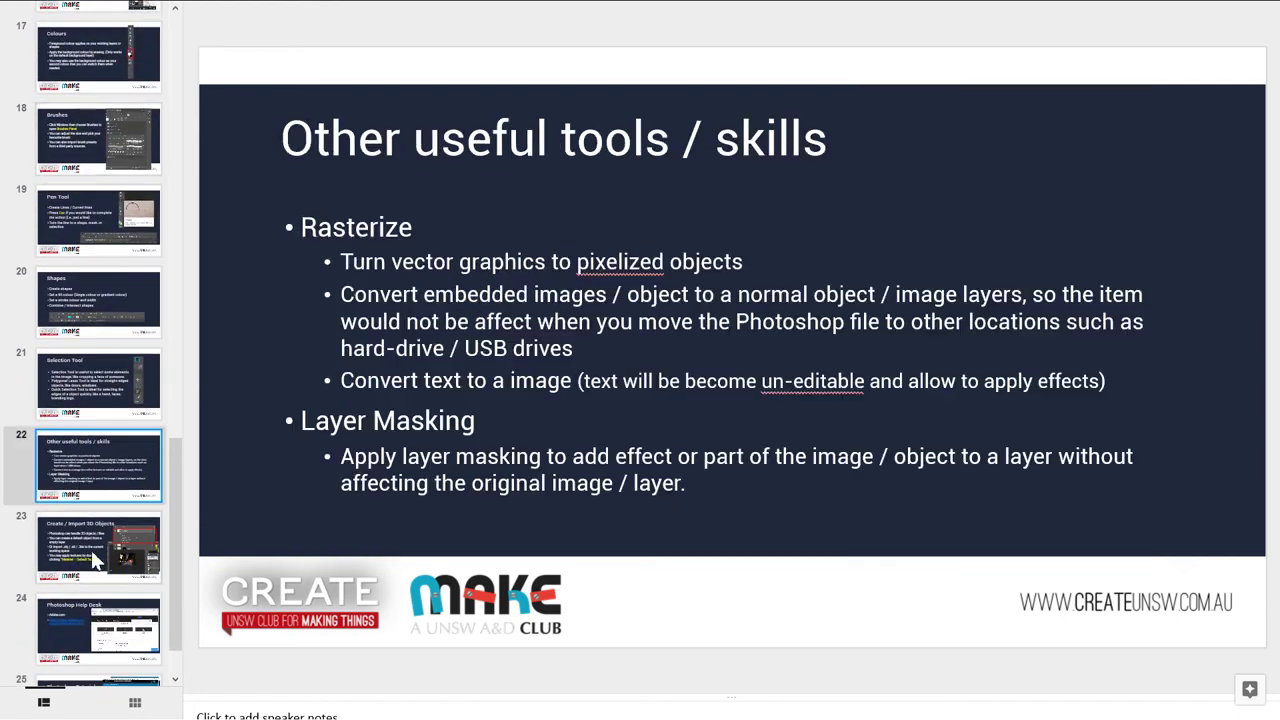
left_click(105, 557)
View the Photoshop Help Desk and Tutorials slides, then return to title slide 1.
scroll(117, 562, "down", 1)
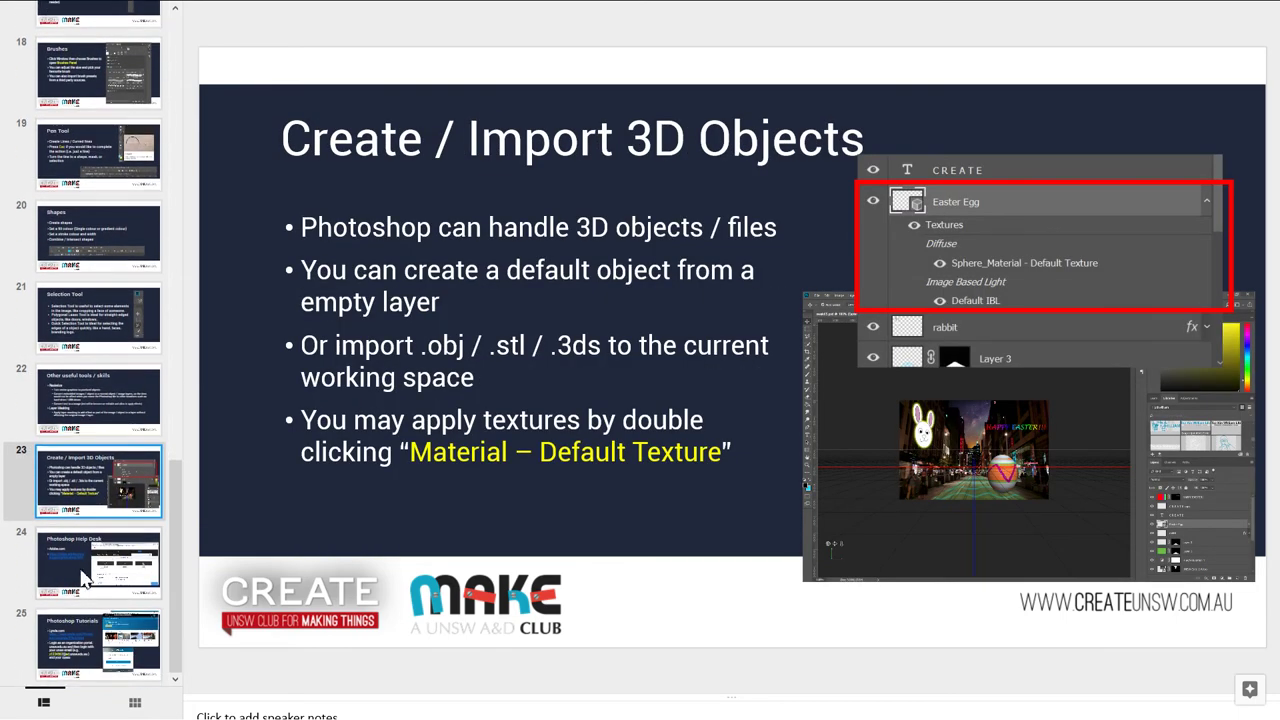
left_click(84, 578)
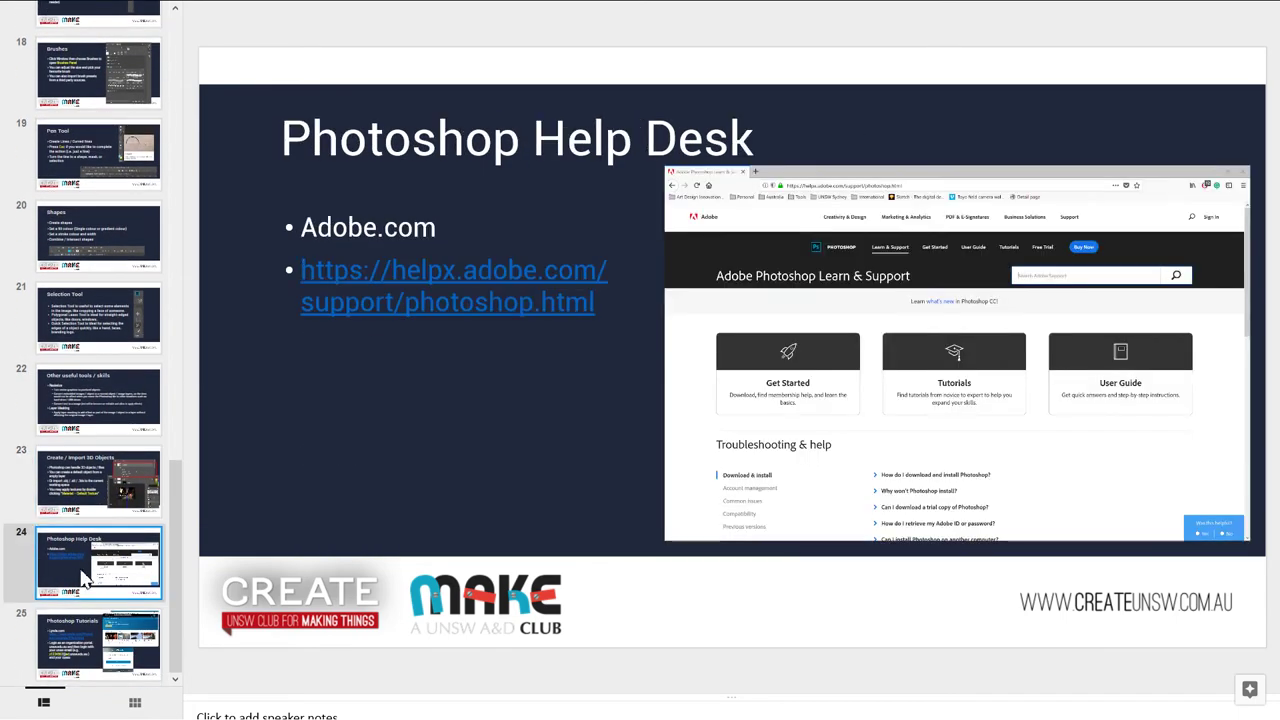
left_click(72, 655)
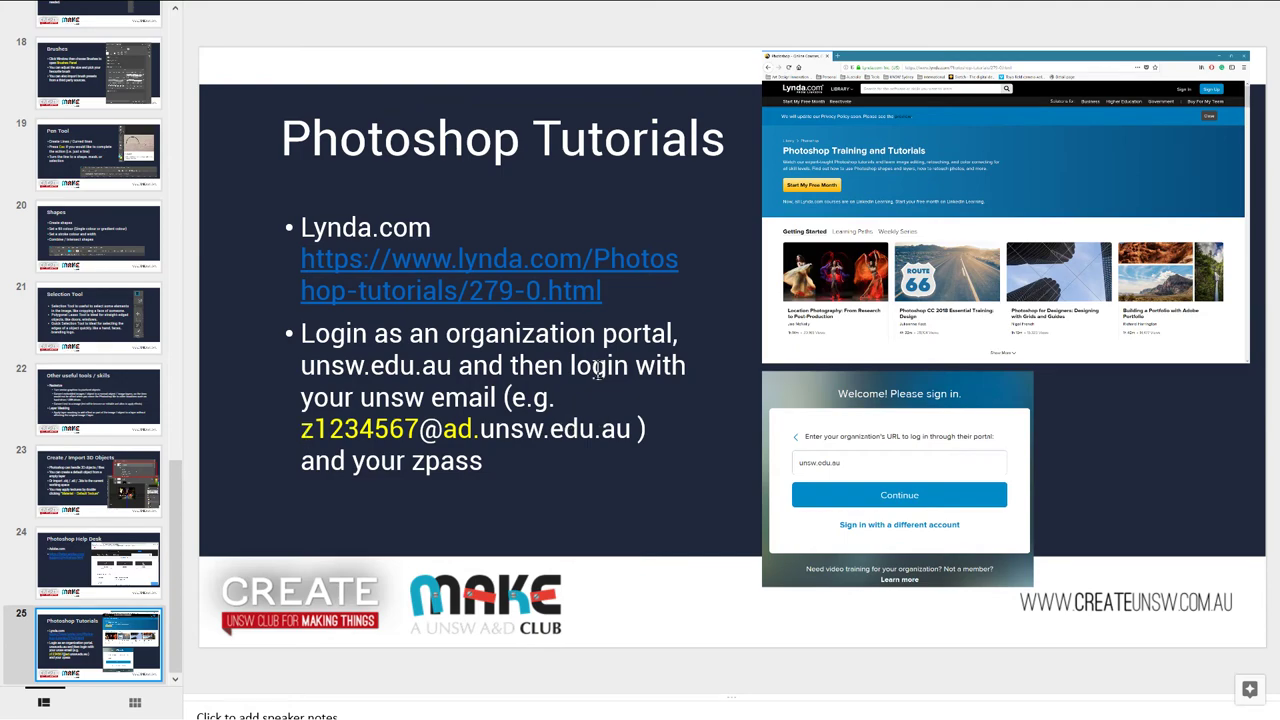
scroll(98, 430, "up", 15)
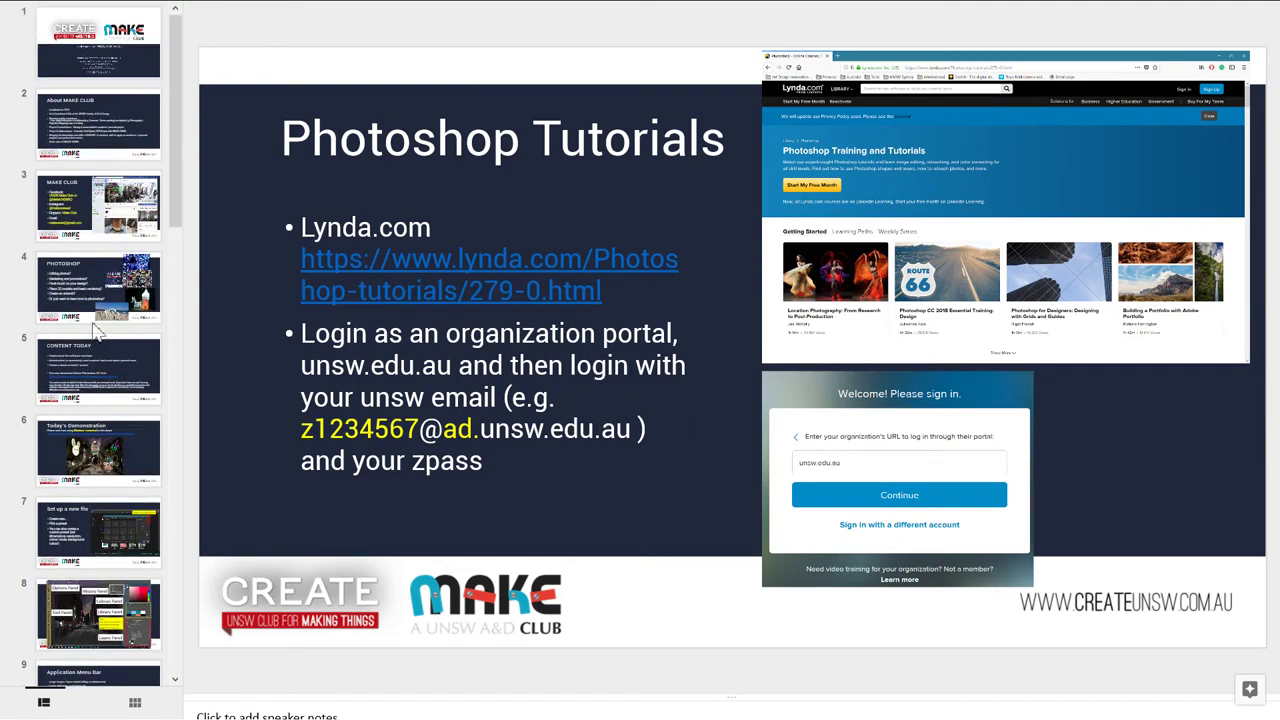
left_click(113, 50)
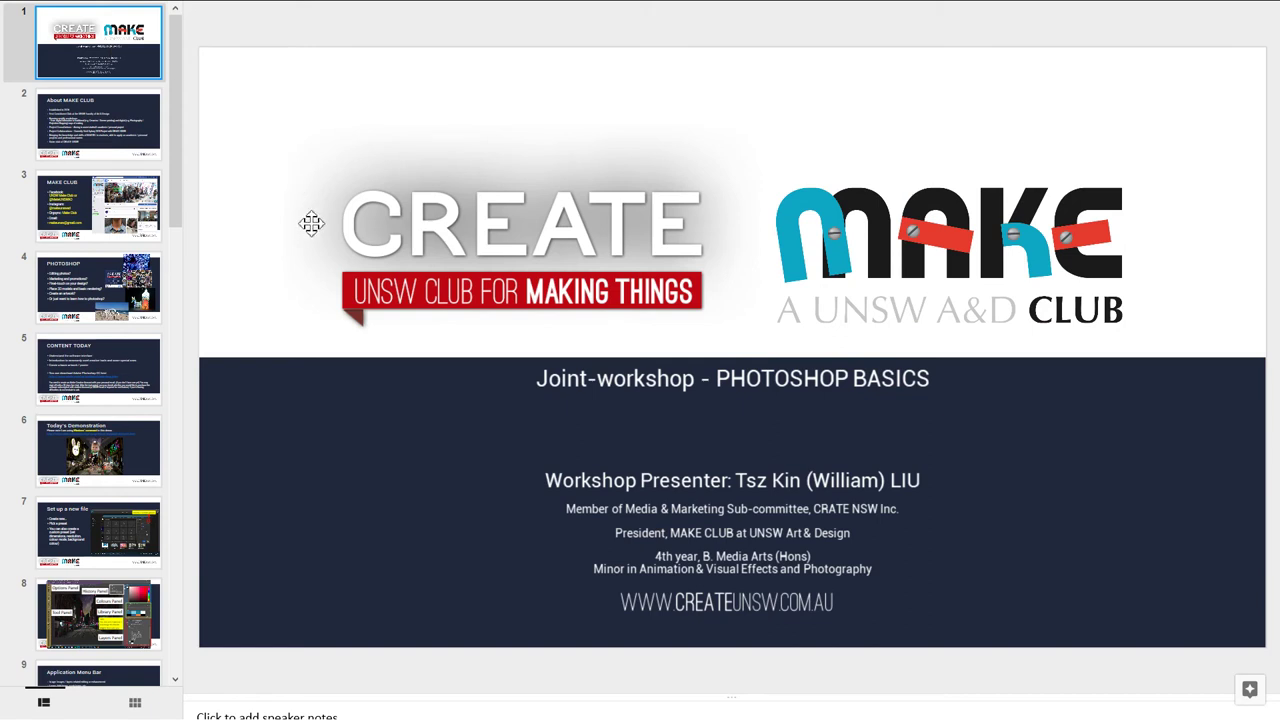
Exit full screen and switch browser tabs to the Google Drive My Drive list.
mouse_move(29, 9)
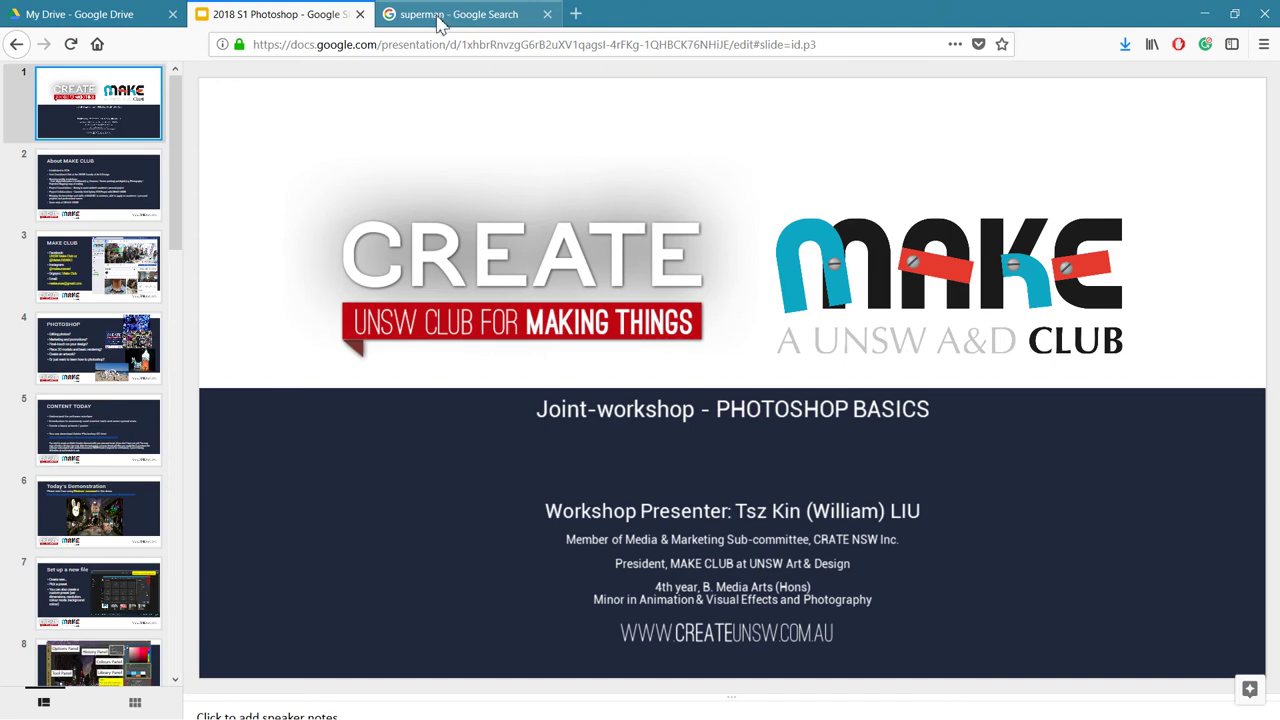
key("F11")
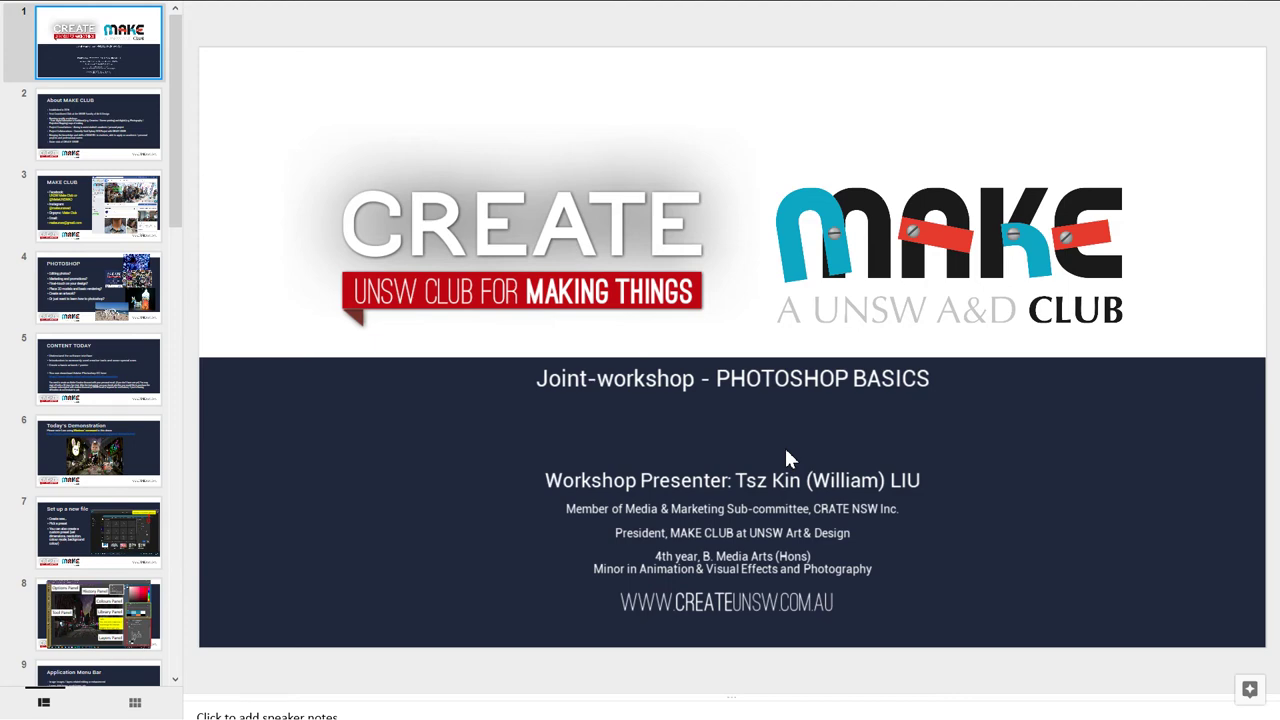
key("F11")
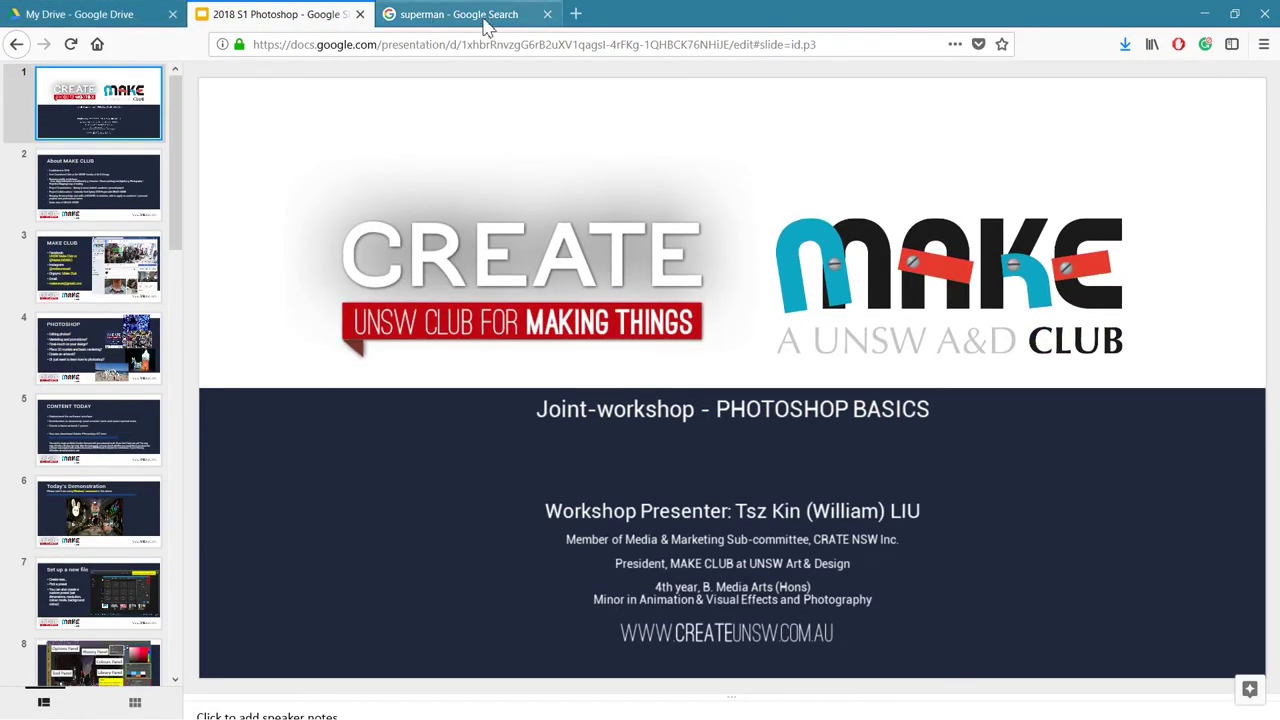
left_click(470, 24)
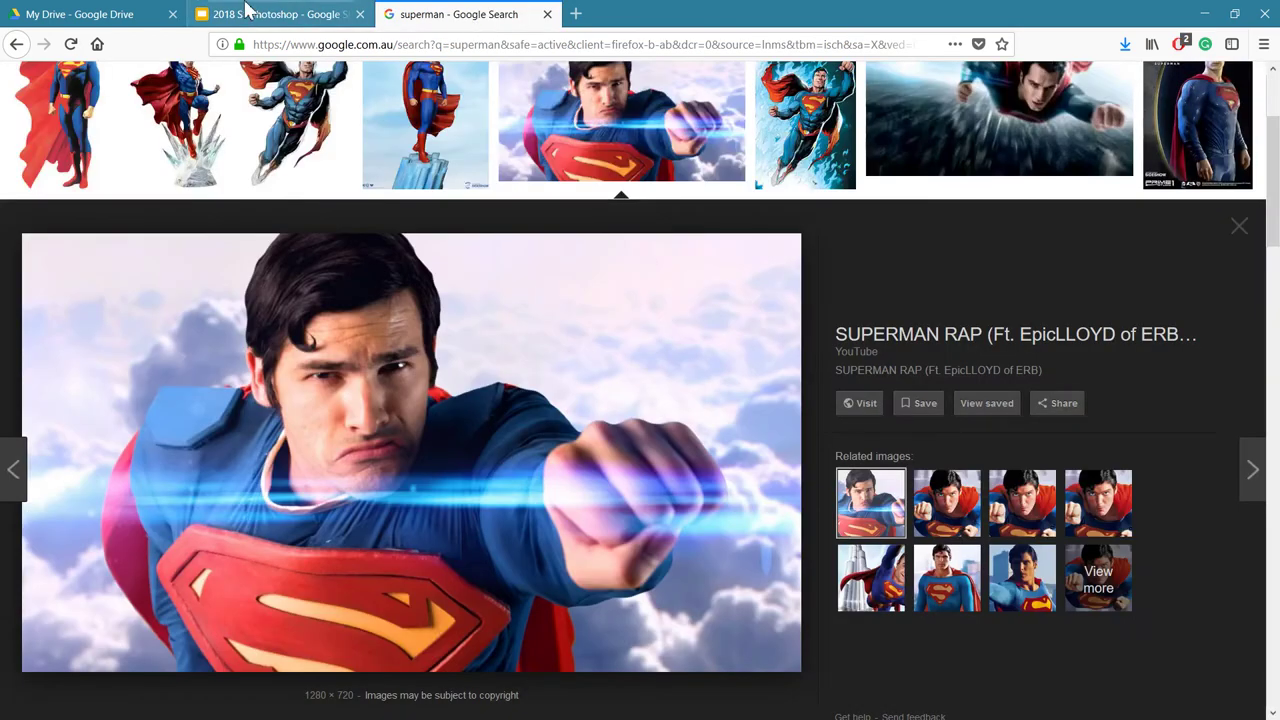
left_click(82, 20)
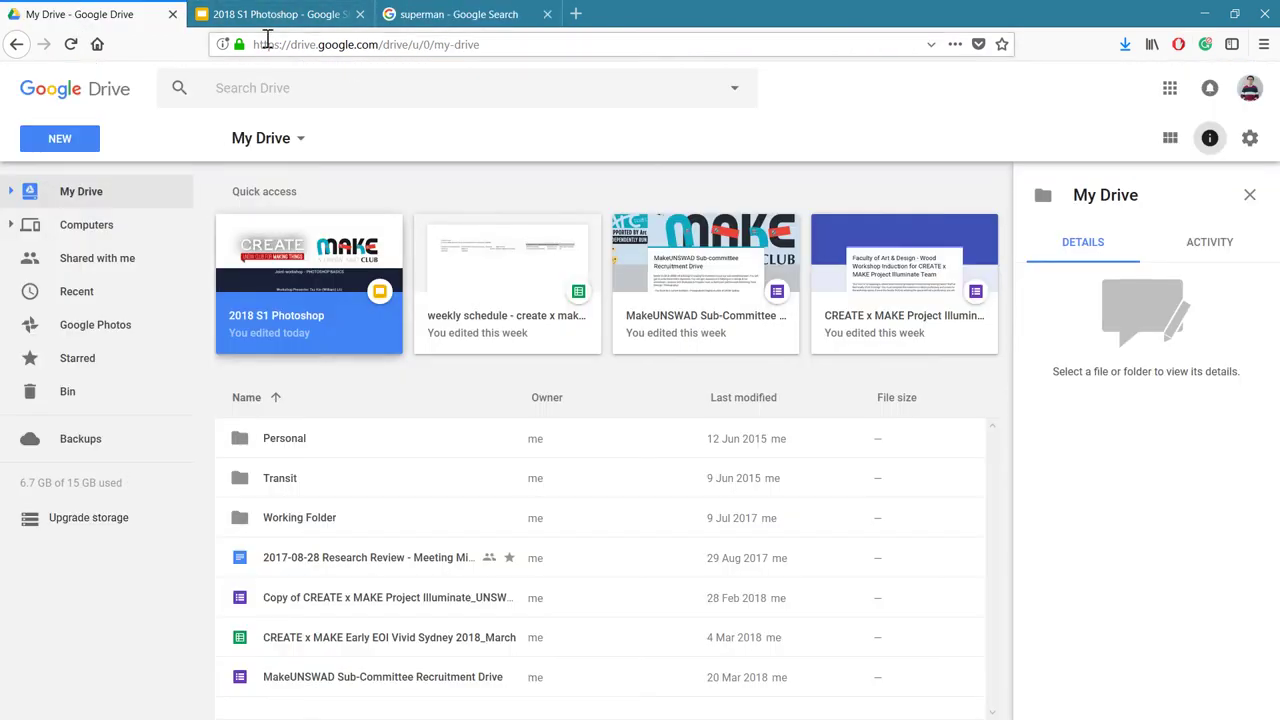